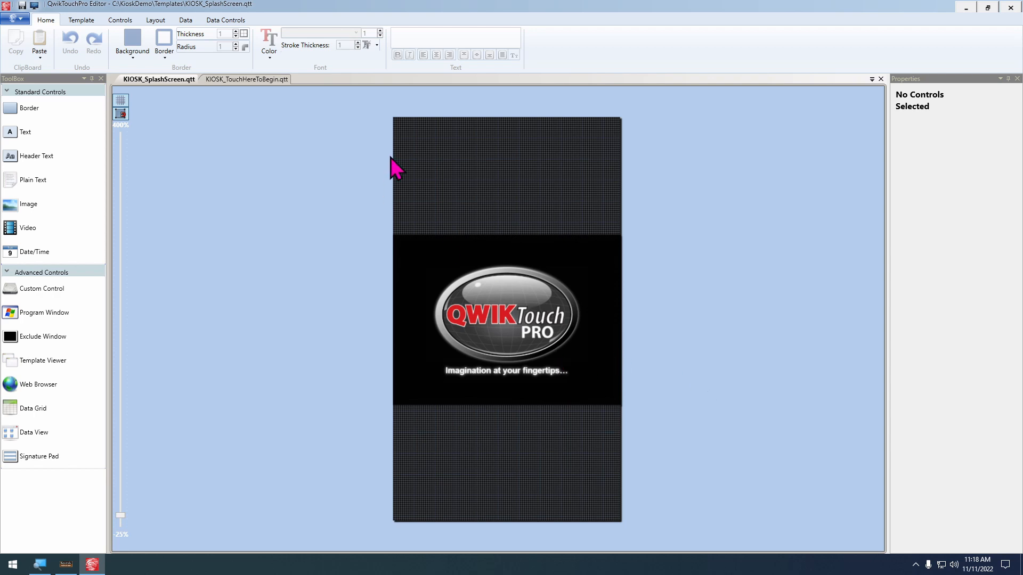
Create a new template 10.80 columns wide and 19.20 rows high with Window as its default view
left_click(238, 81)
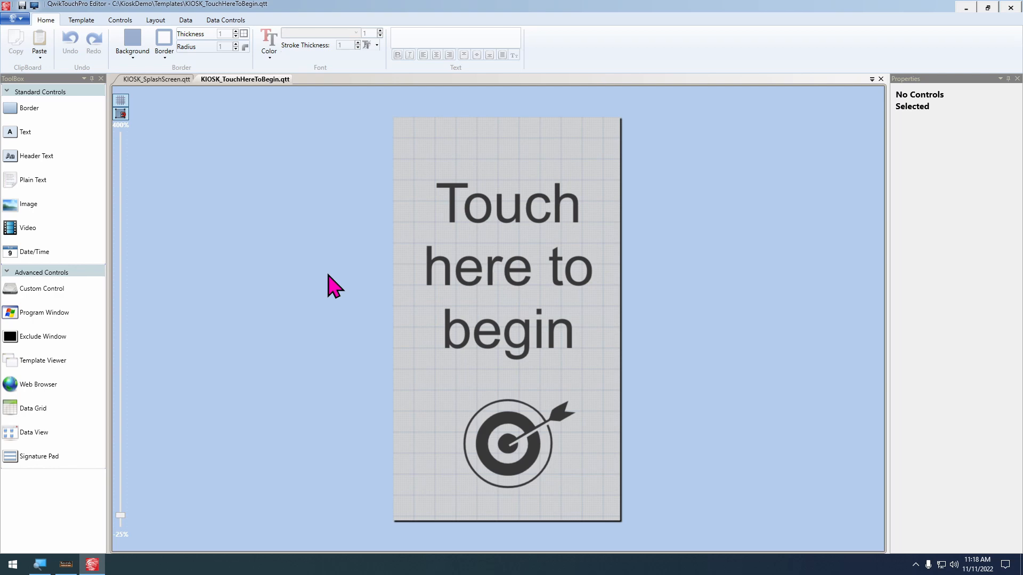
key("ctrl+n")
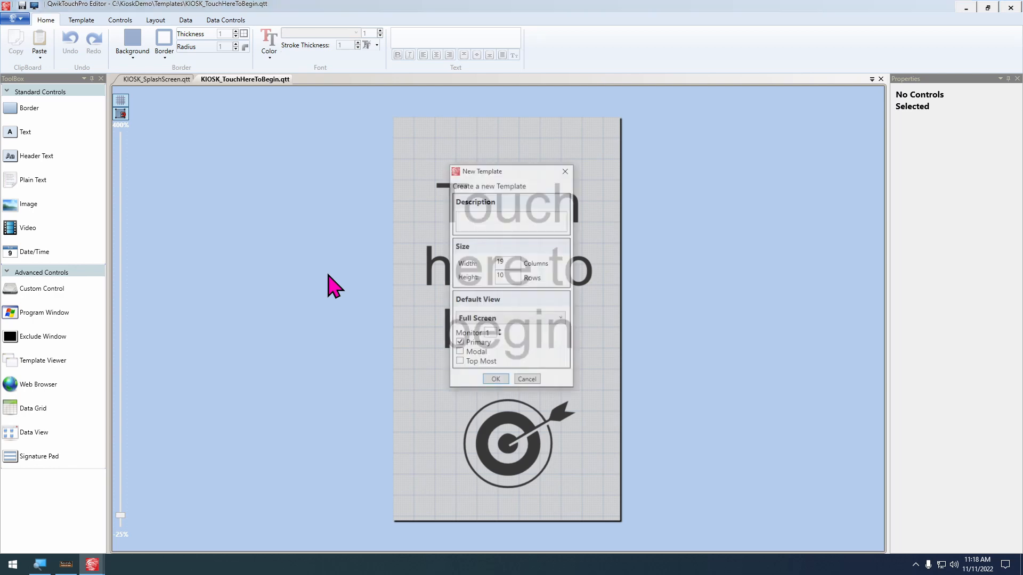
double_click(514, 267)
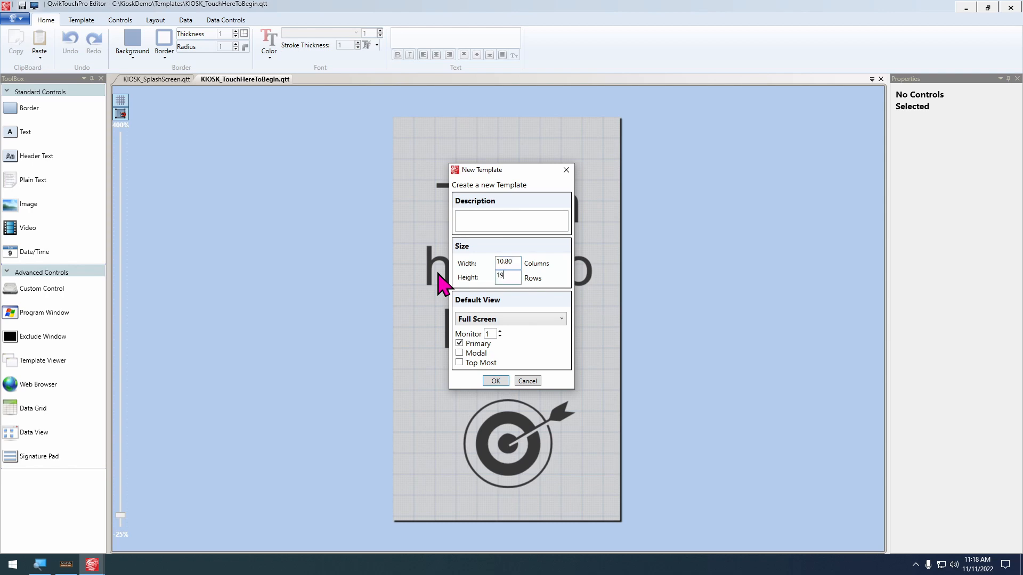
left_click(486, 320)
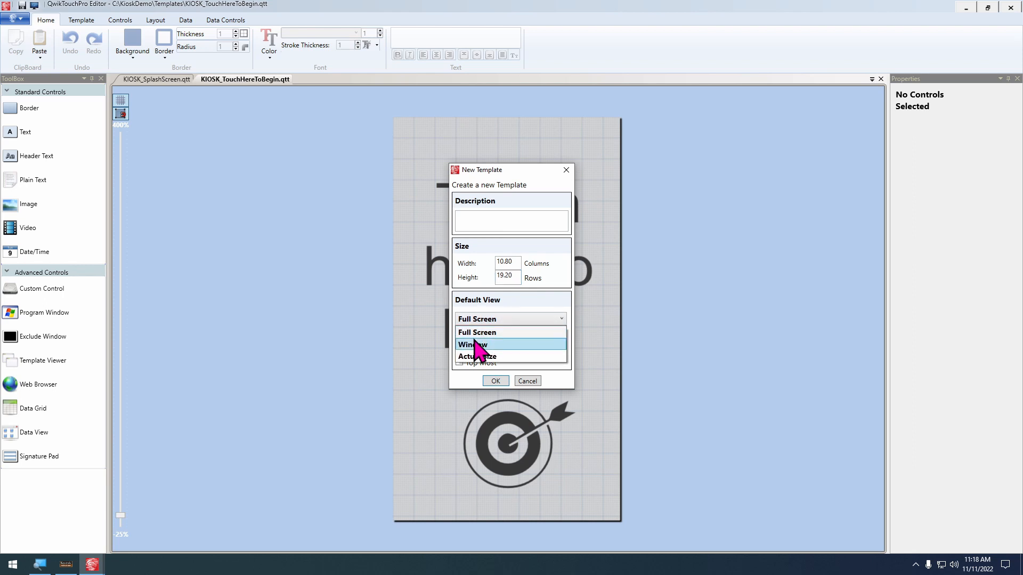
left_click(487, 346)
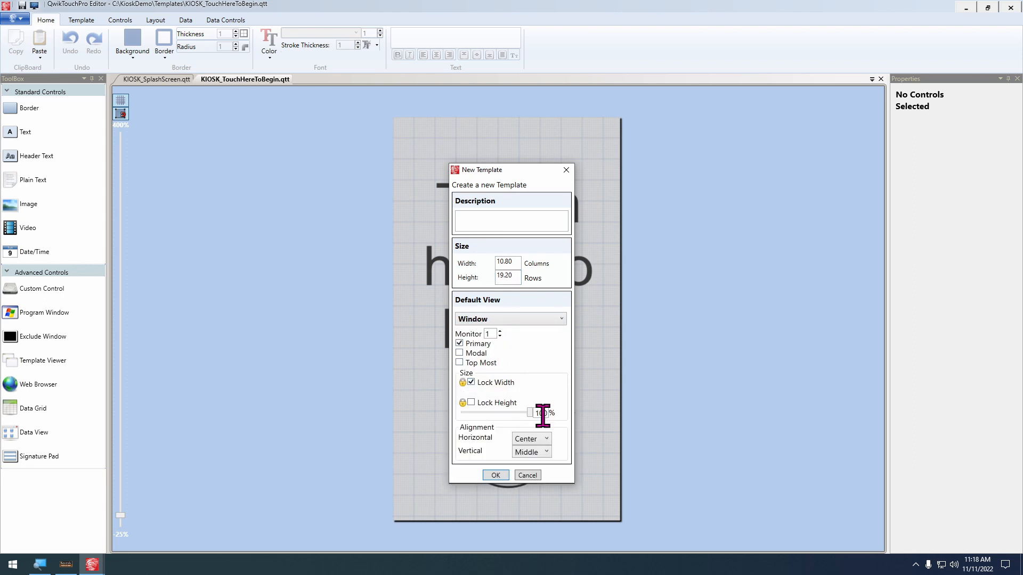
left_click(532, 439)
left_click(522, 481)
left_click(497, 475)
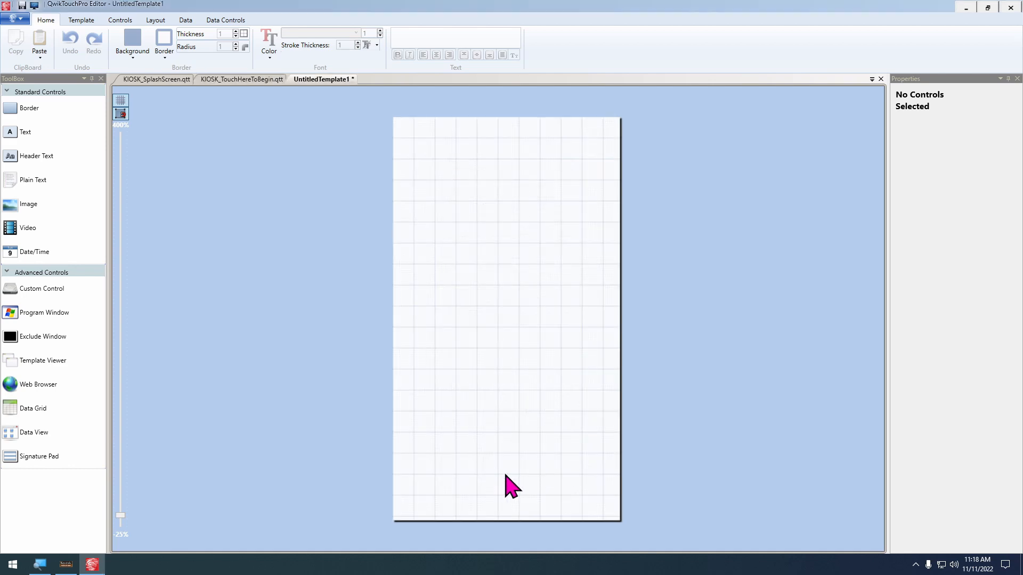
Save the new template as KIOSK_SalesScreen in the Templates folder
key("ctrl+s")
type("KIOSK_")
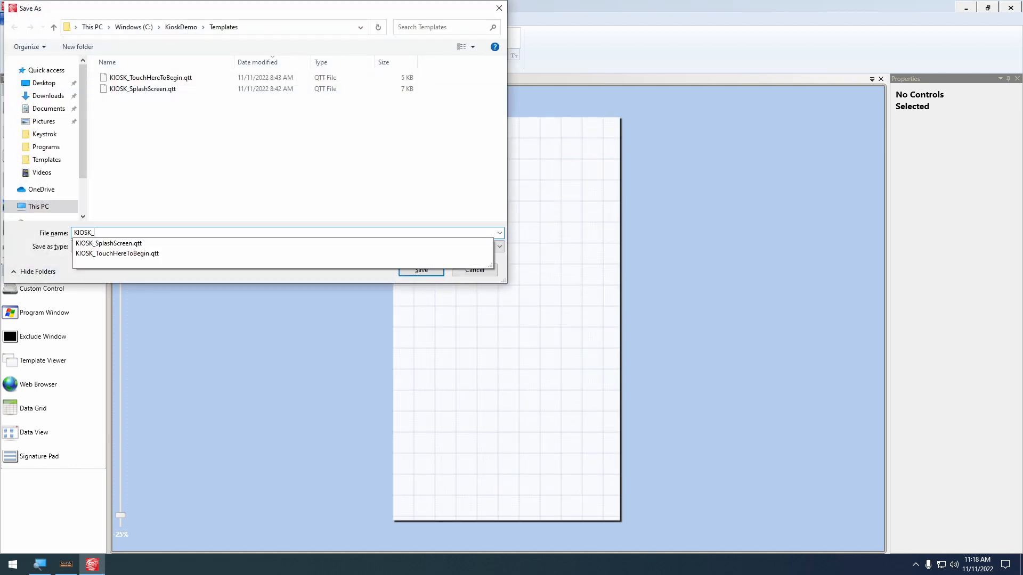
type("SalesScre")
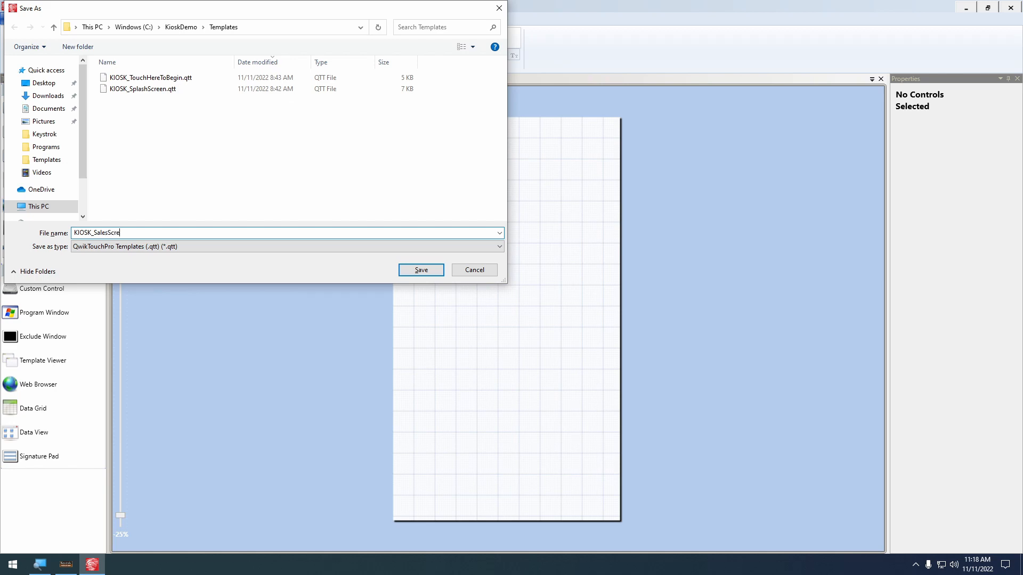
type("en")
key("Return")
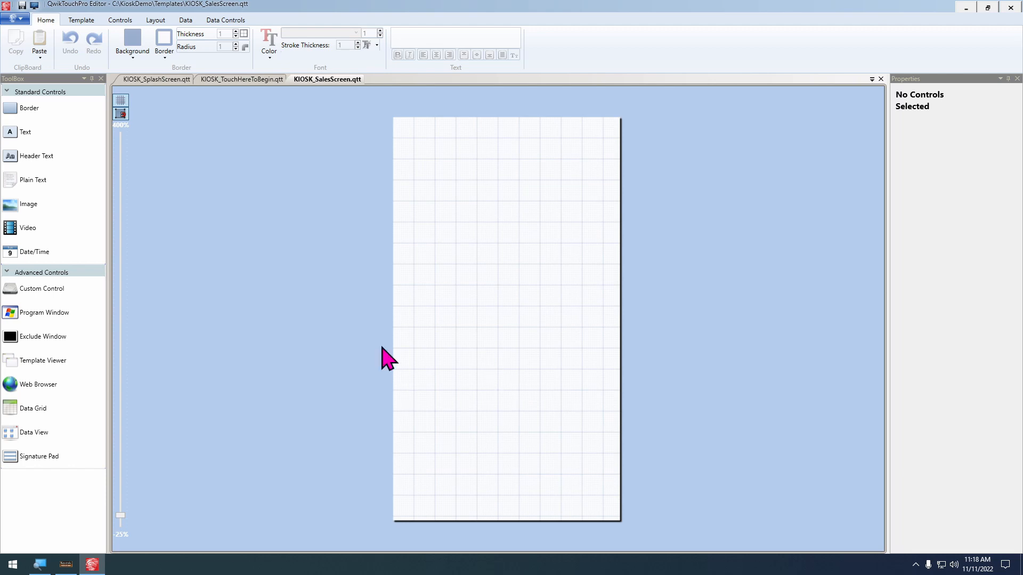
Place a 100 by 100 Border control near the upper-left corner of the blank template
scroll(382, 356, "up", 1)
left_click_drag(24, 109, 380, 116)
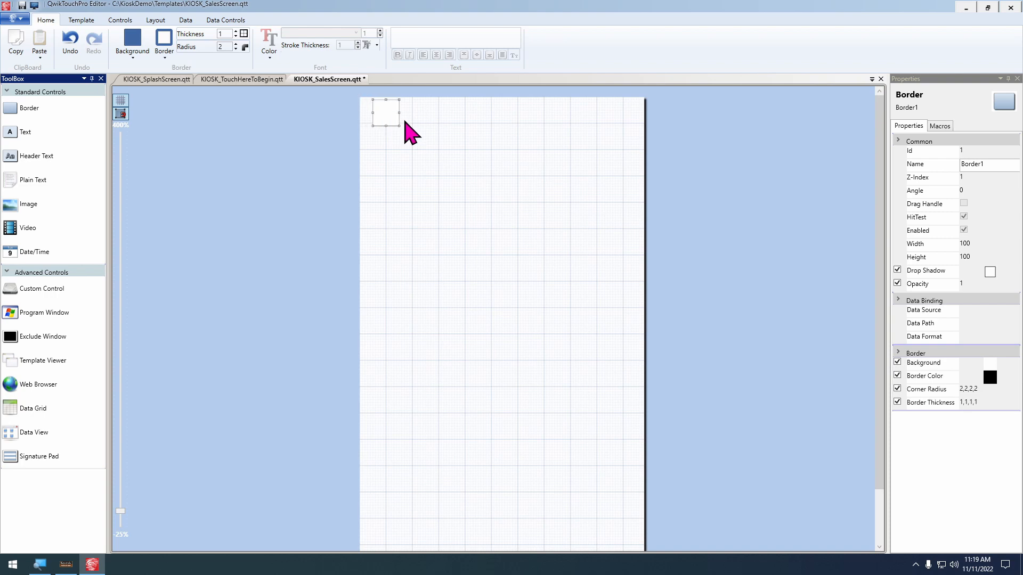
scroll(411, 130, "up", 2)
left_click(165, 172)
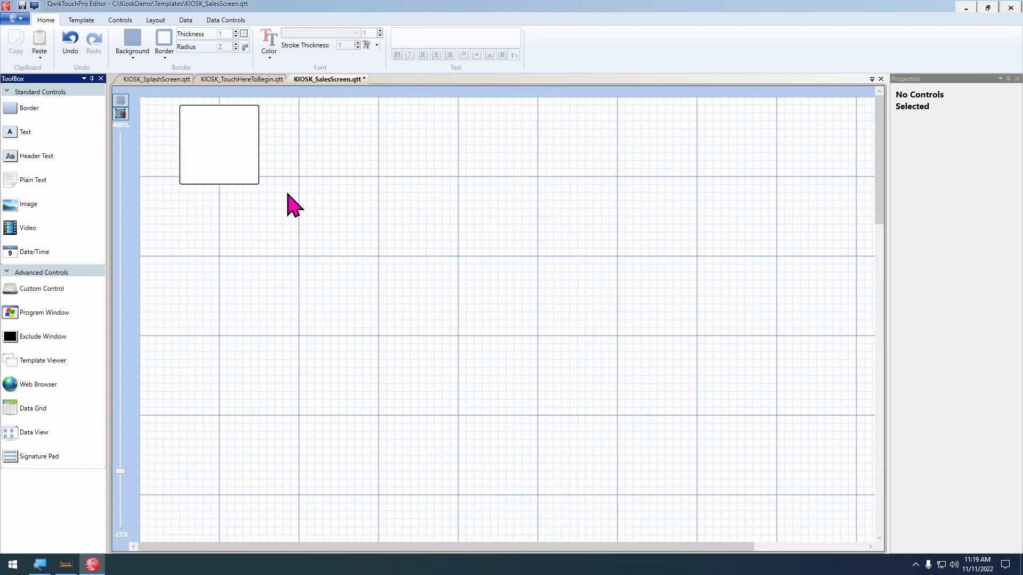
scroll(288, 203, "down", 1)
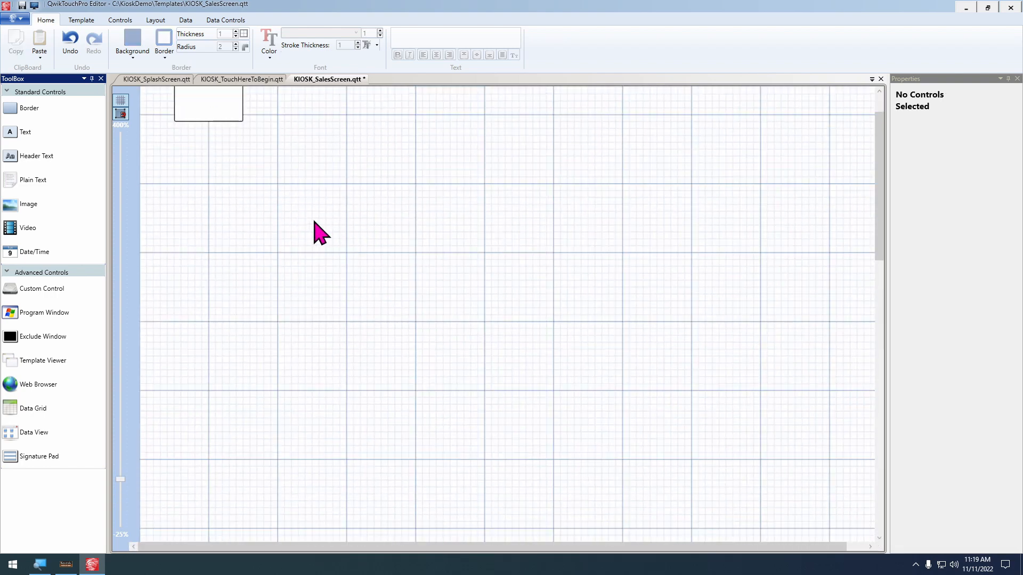
left_click_drag(320, 185, 484, 321)
left_click_drag(407, 303, 622, 330)
Move the Border control flush into the template's upper-left corner
left_click(241, 142)
key("Left")
key("Up")
key("Up")
key("Left")
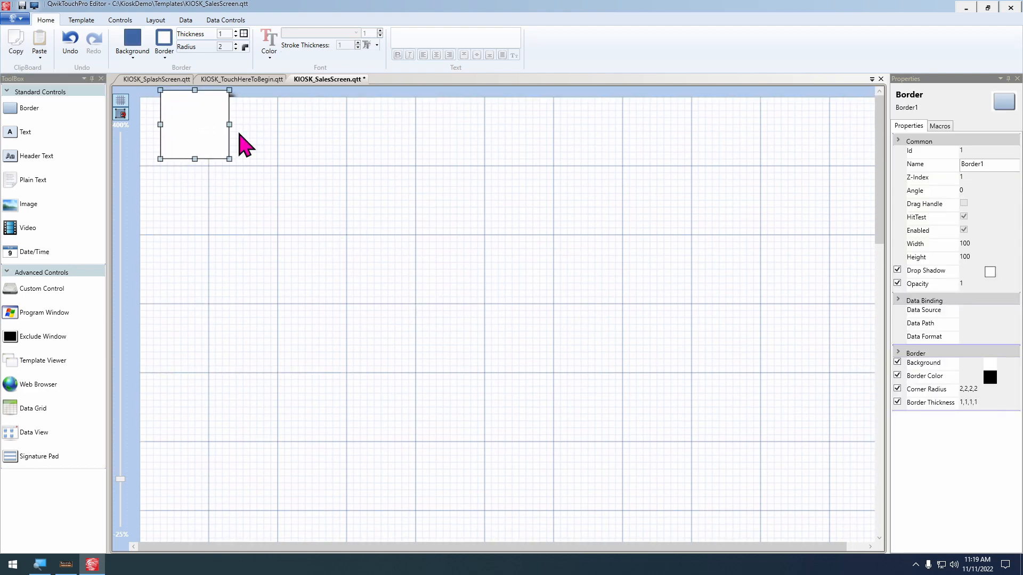
key("Down")
key("Left")
key("Left")
key("Left")
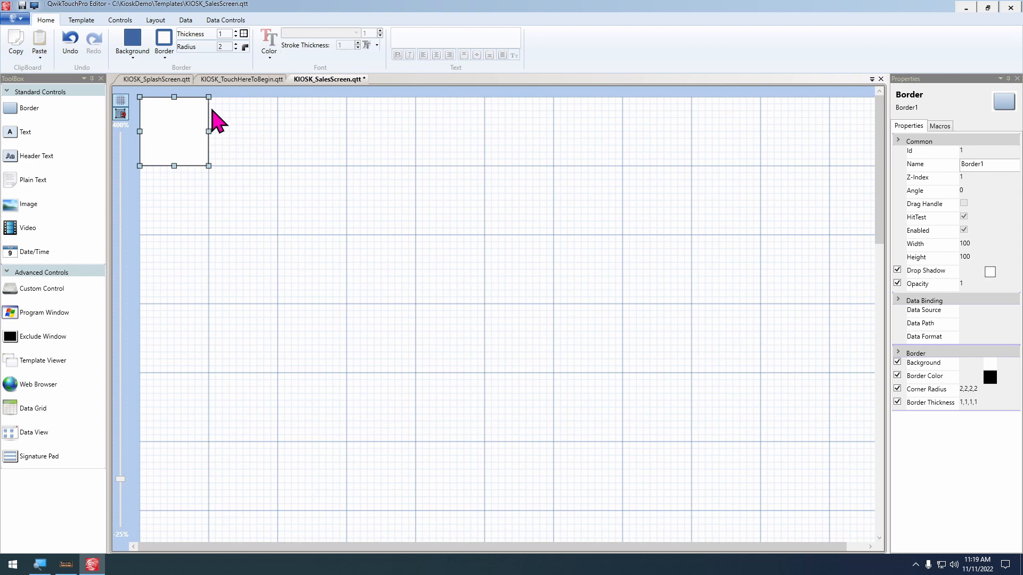
Set the Border control's thickness and corner radius both to 0
left_click(221, 34)
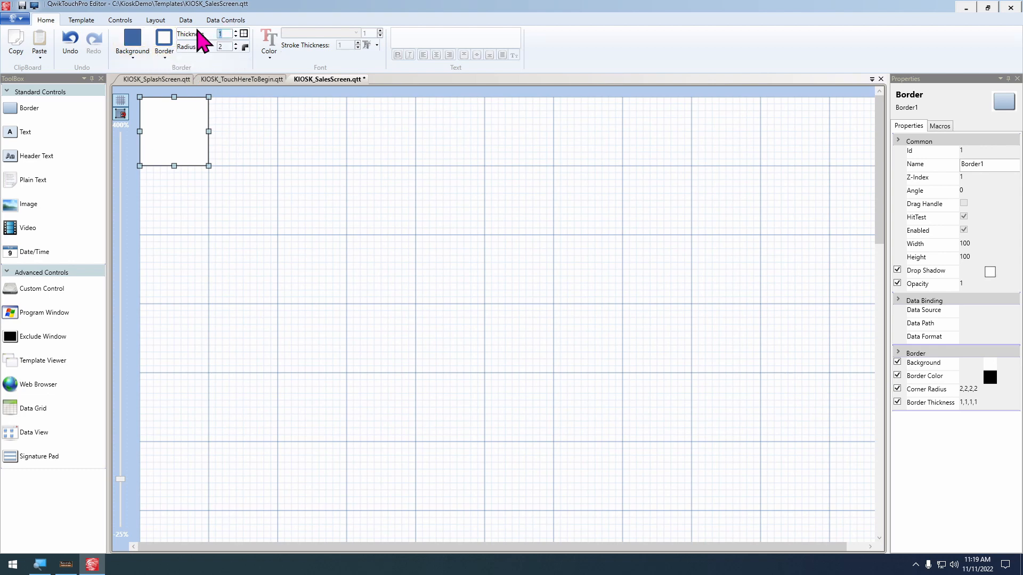
type("0")
key("Tab")
type("0")
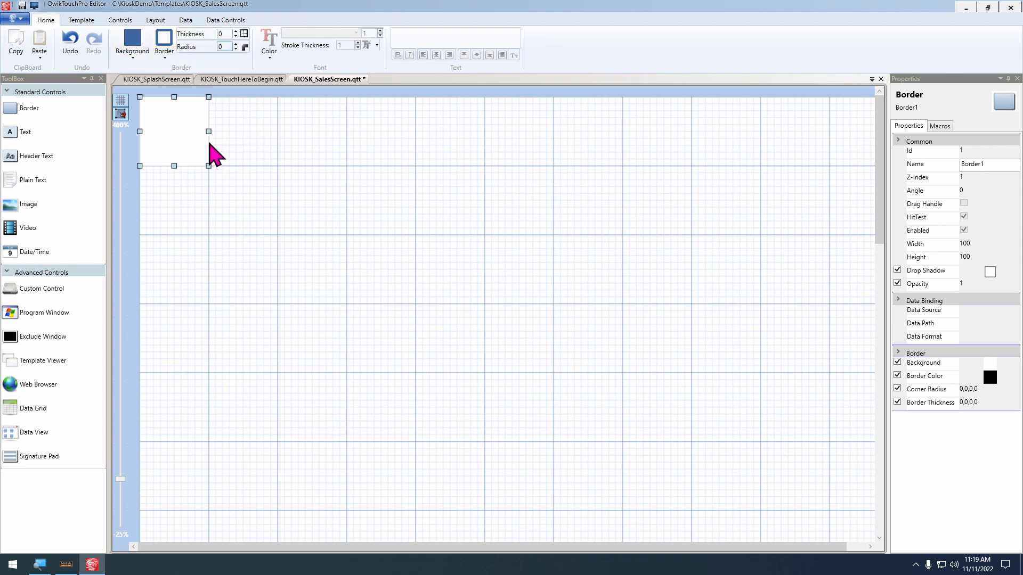
Resize the Border control to 1080 wide and 130 high so it spans the template's full width
left_click_drag(208, 131, 723, 169)
scroll(660, 213, "down", 2)
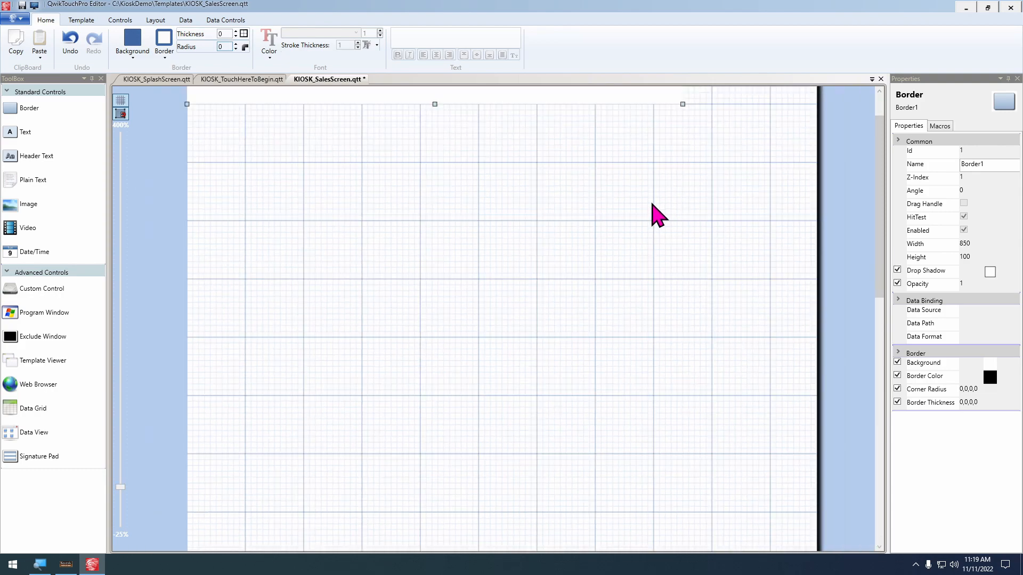
scroll(662, 170, "up", 3)
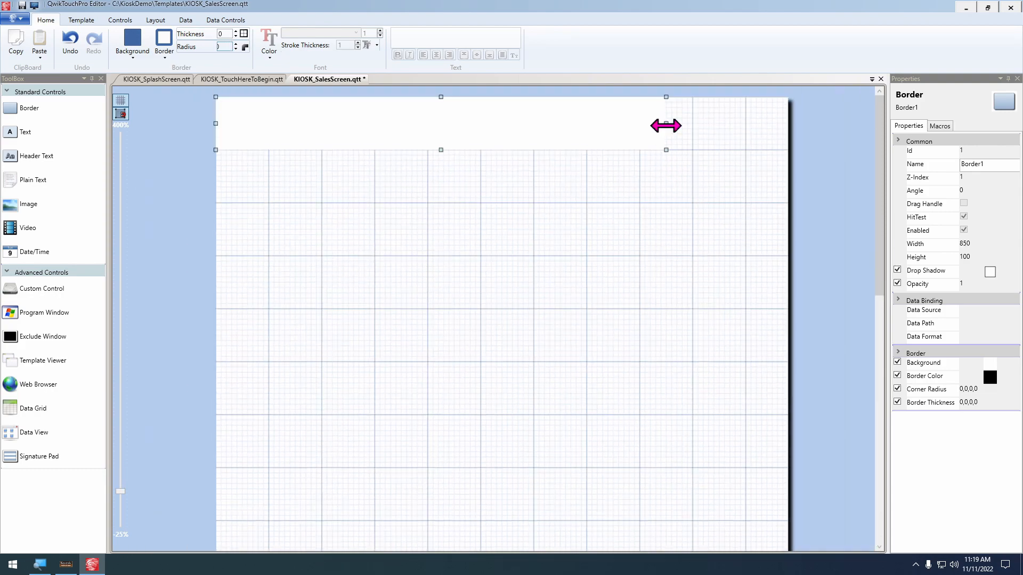
left_click_drag(666, 124, 787, 124)
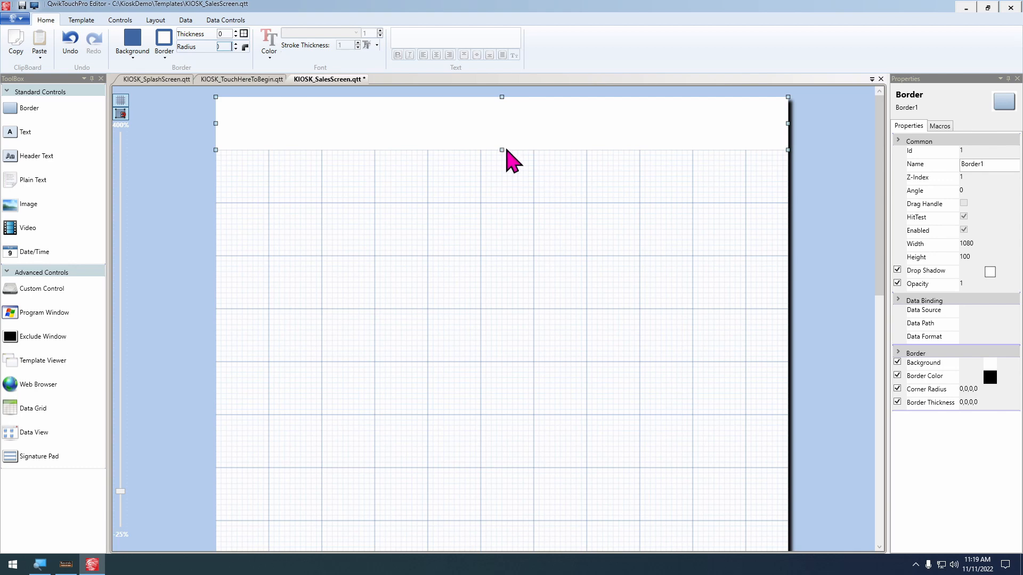
left_click(512, 181)
left_click(511, 143)
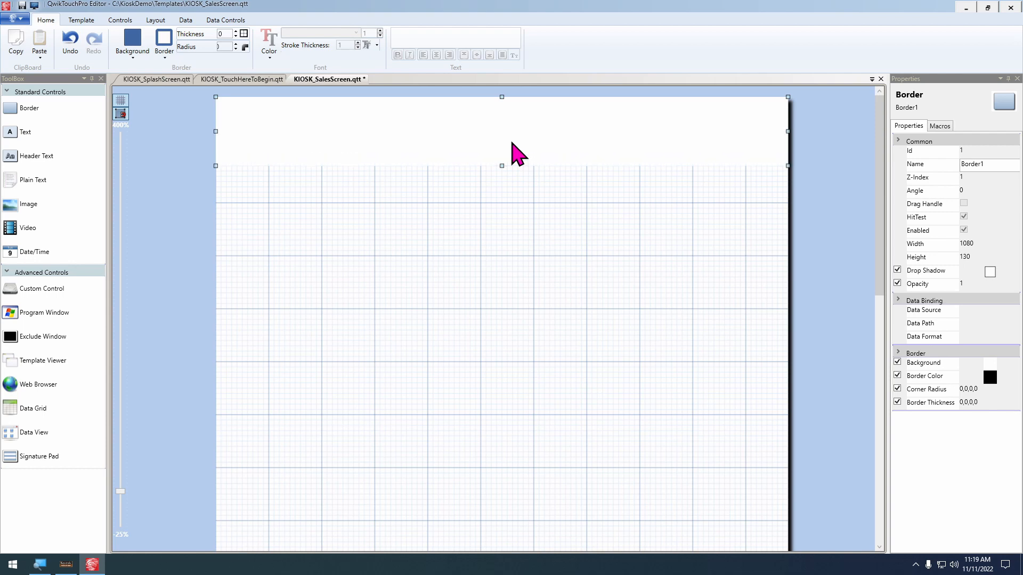
Add a plain text control reading "Add Items" at the right end of the header bar, sized 340 by 110 and right-aligned
left_click_drag(39, 179, 371, 133)
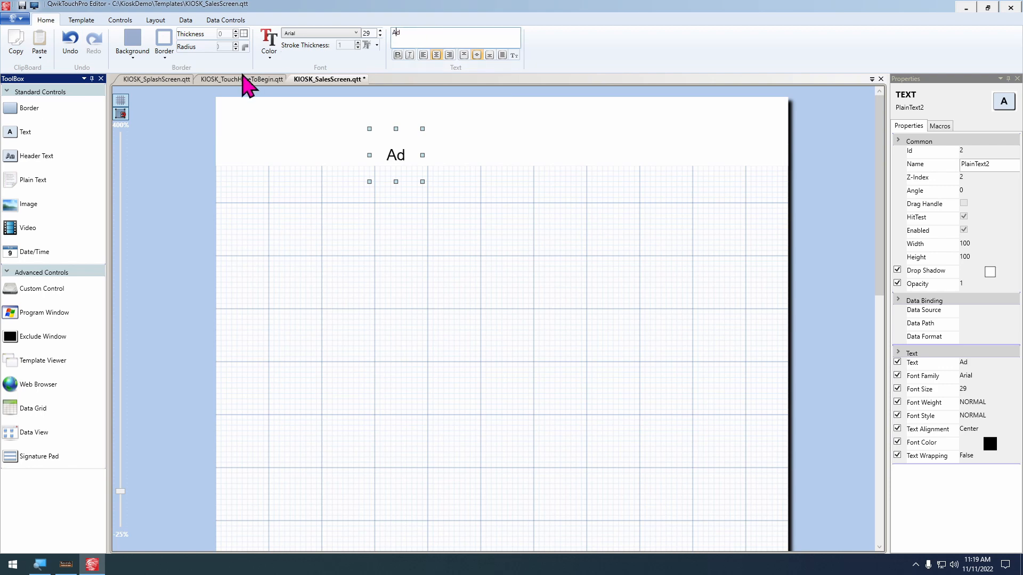
type("Add Items")
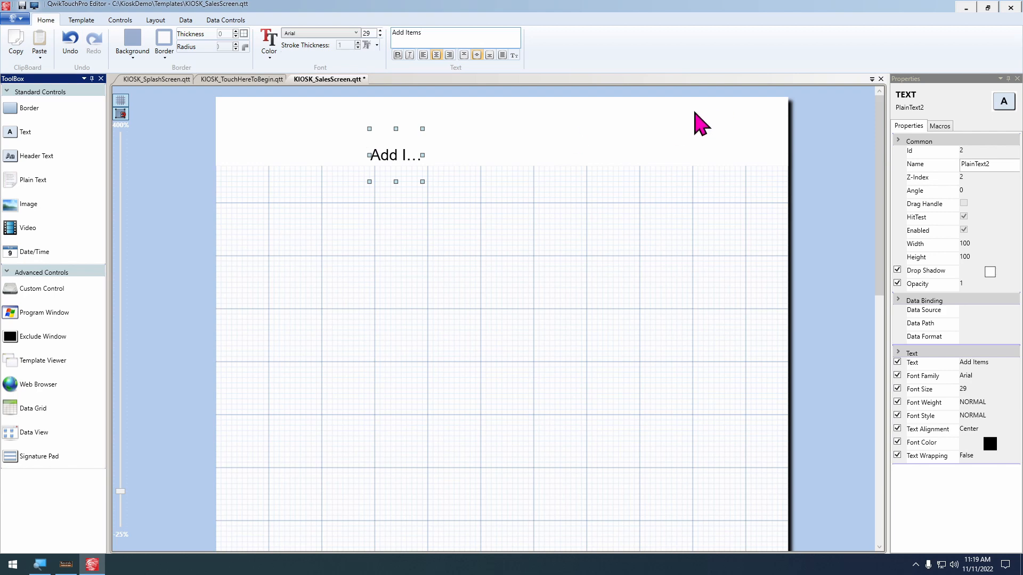
left_click_drag(385, 163, 731, 134)
left_click(449, 55)
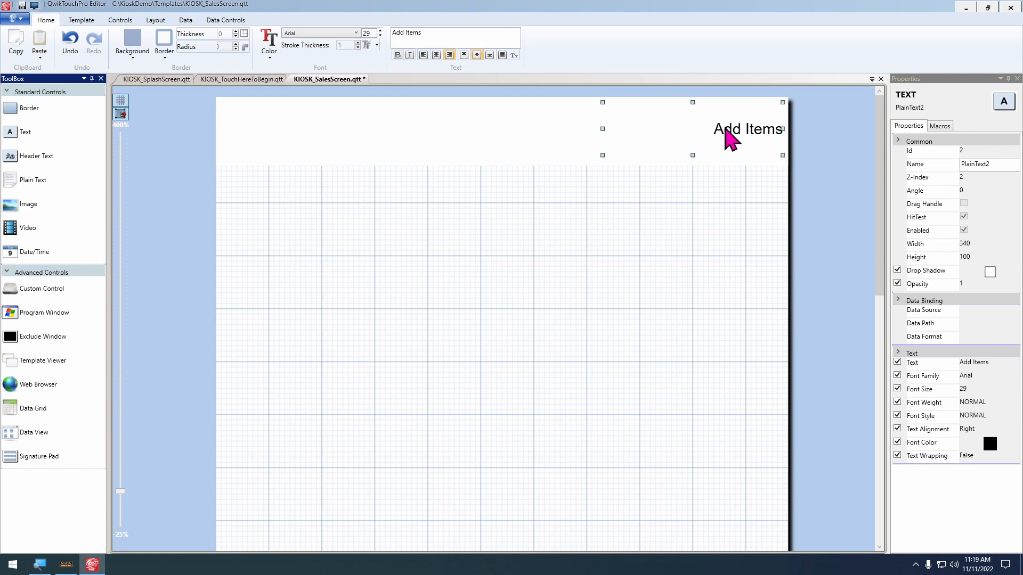
key("shift+Down")
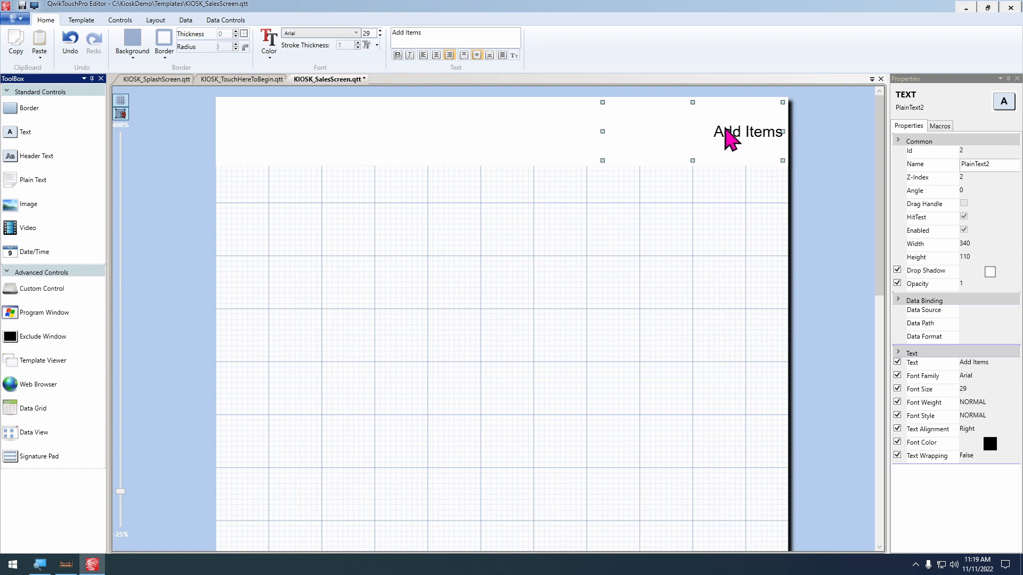
Make the "Add Items" text bold and set its font size to 64
left_click(397, 55)
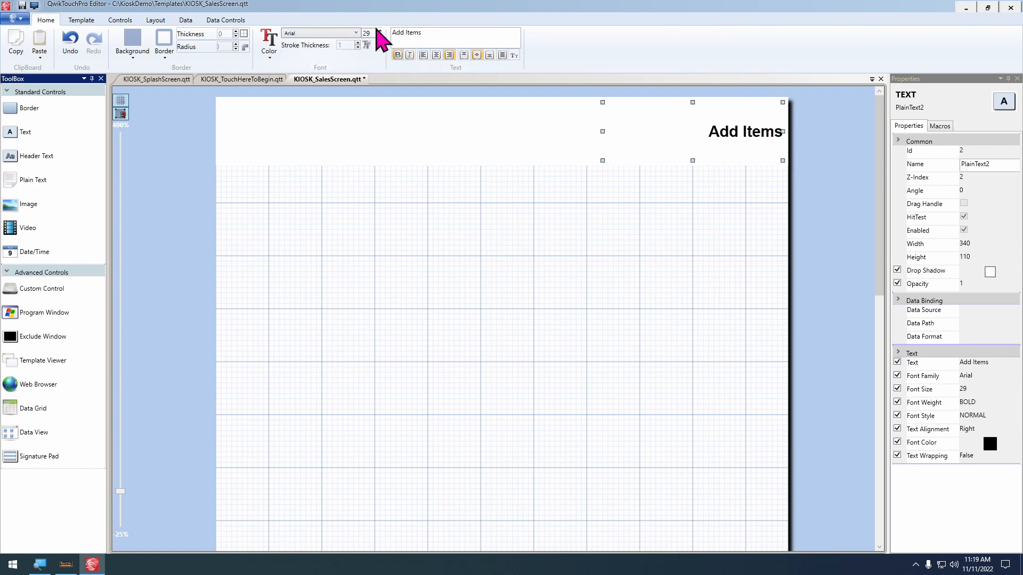
left_click(380, 30)
key("Up")
key("Up")
key("Up")
key("Up")
key("Up")
key("Up")
key("Up")
key("Up")
key("Up")
key("Up")
key("Up")
key("Up")
key("Up")
key("Up")
key("Up")
key("Up")
key("Up")
key("Up")
key("Up")
key("Up")
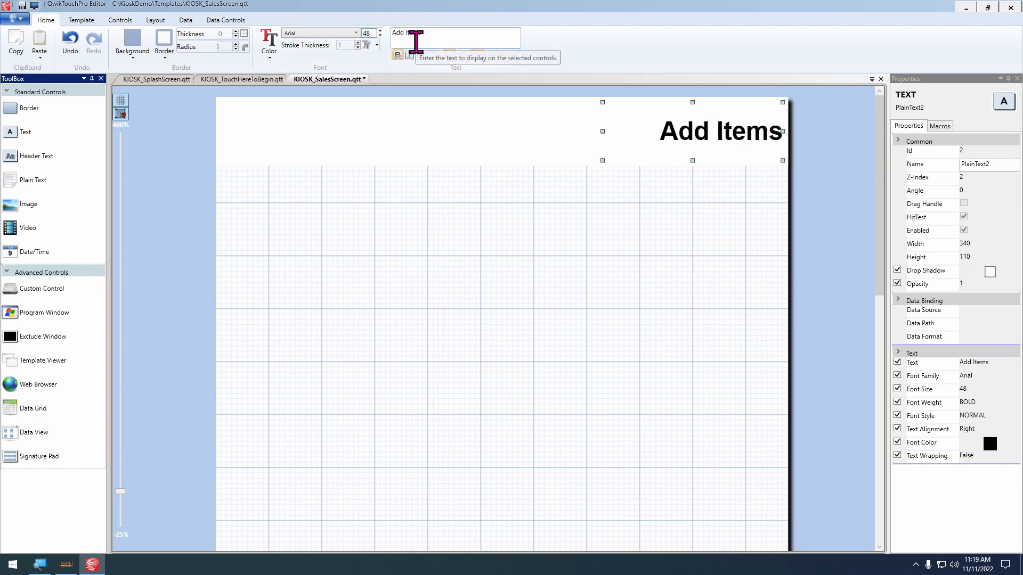
key("Up")
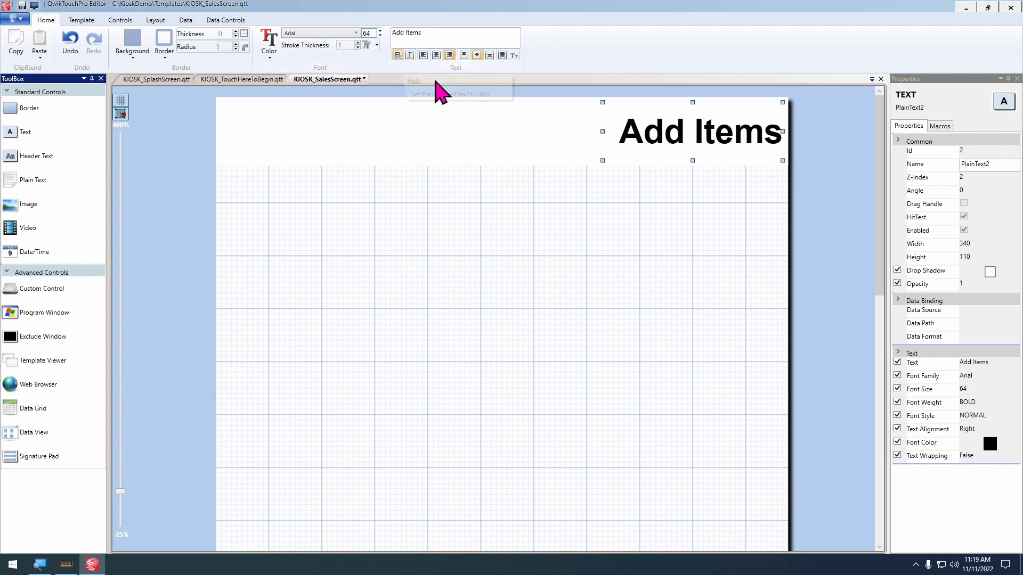
left_click(448, 220)
Set the header Border control's background colour to black (#FF000000)
scroll(454, 219, "down", 1)
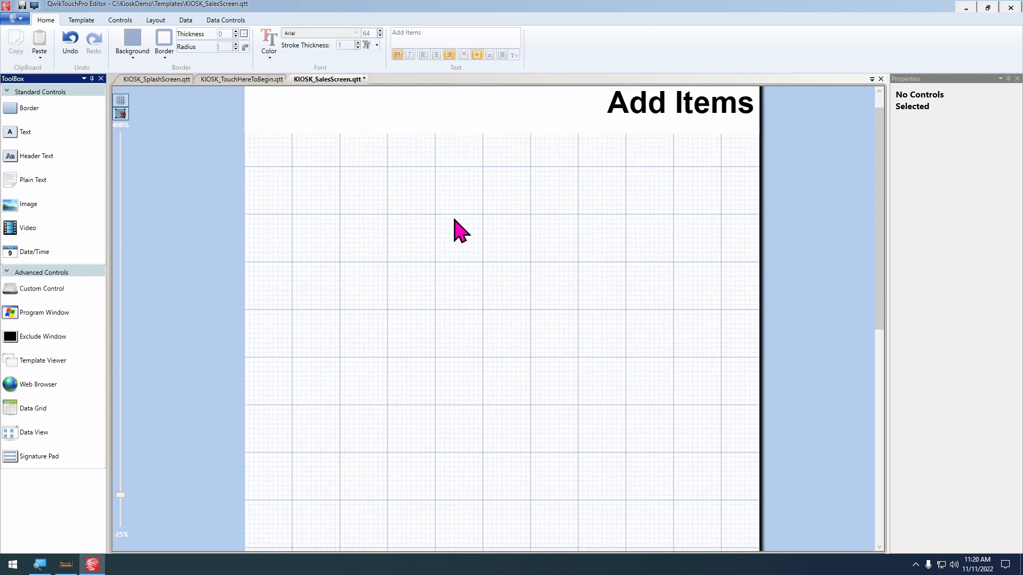
scroll(457, 222, "up", 1)
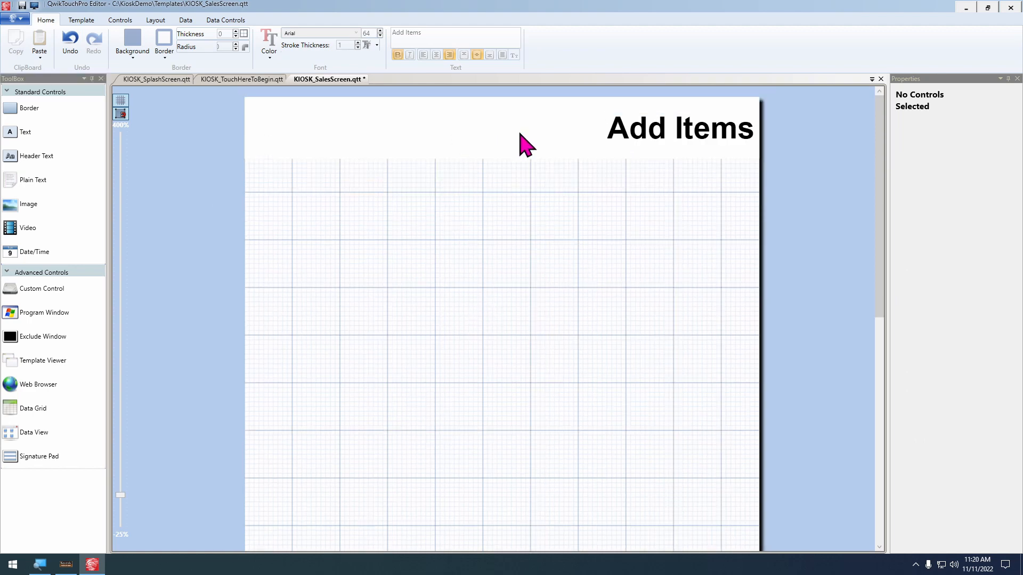
left_click(485, 130)
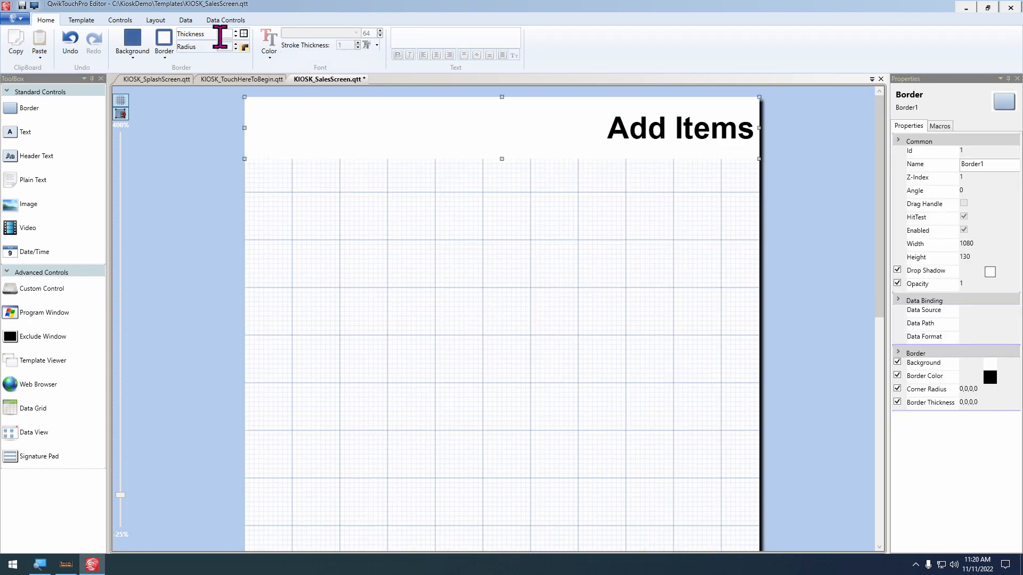
left_click(133, 40)
left_click(53, 229)
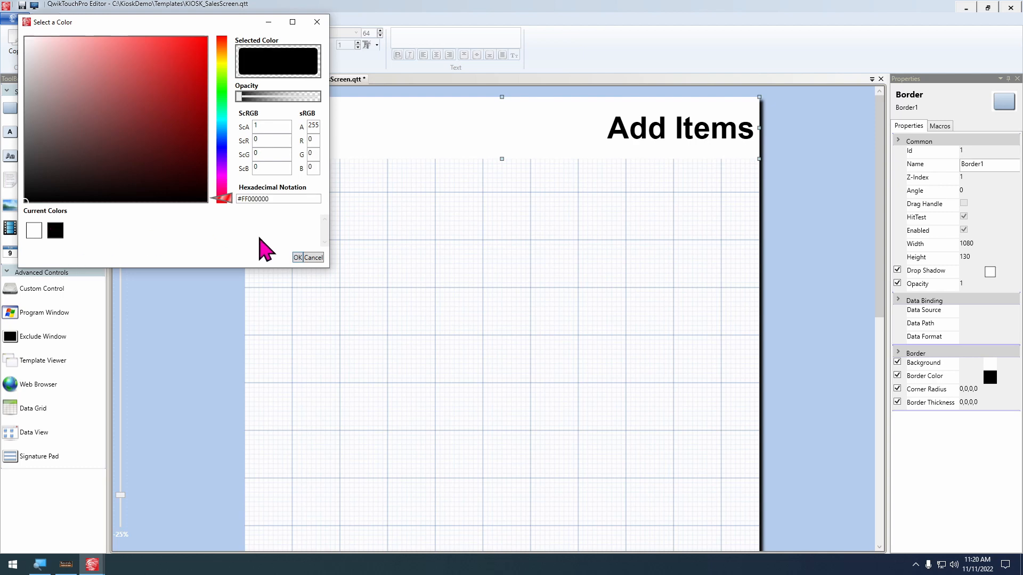
left_click(297, 255)
Set the "Add Items" font colour to white (#FFFFFFFF) and save the template
left_click(692, 128)
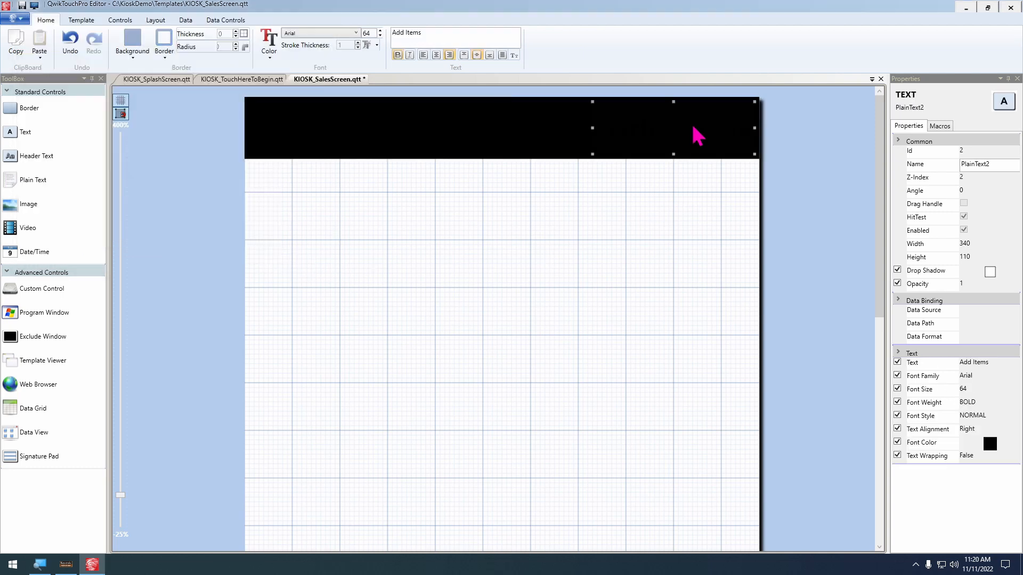
left_click(266, 47)
left_click(69, 245)
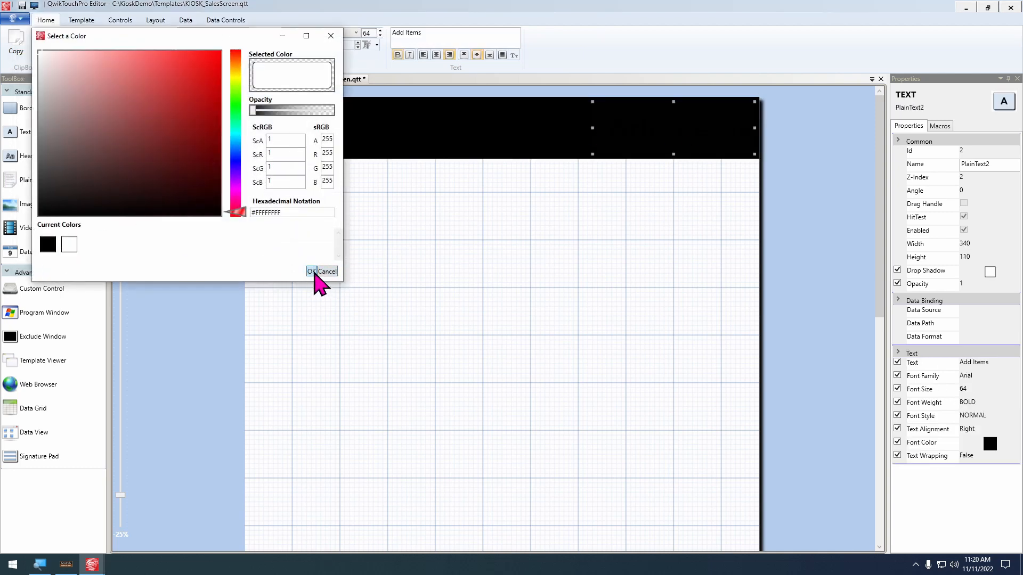
left_click(312, 271)
scroll(456, 260, "down", 2)
scroll(498, 318, "up", 2)
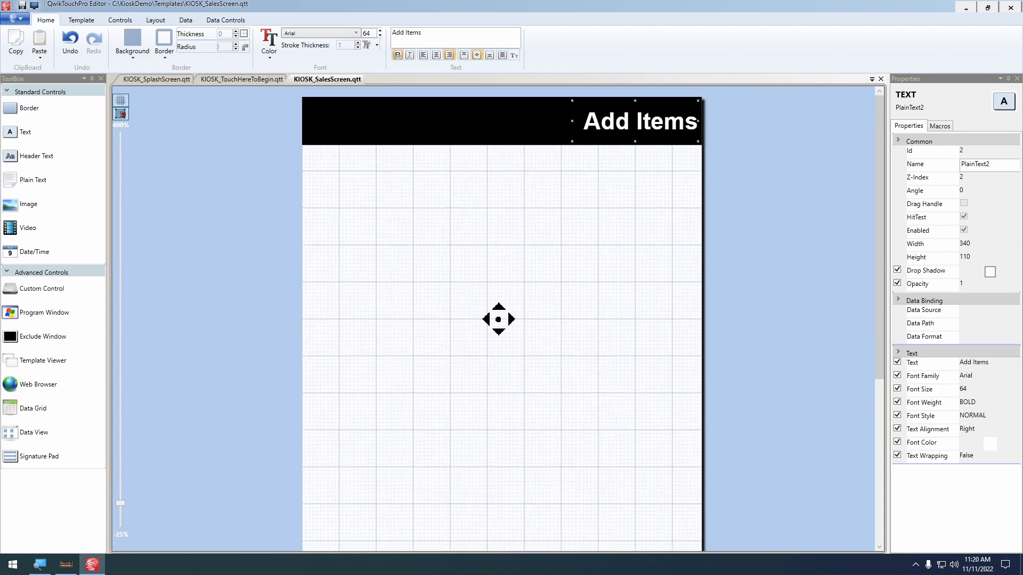
scroll(487, 305, "down", 2)
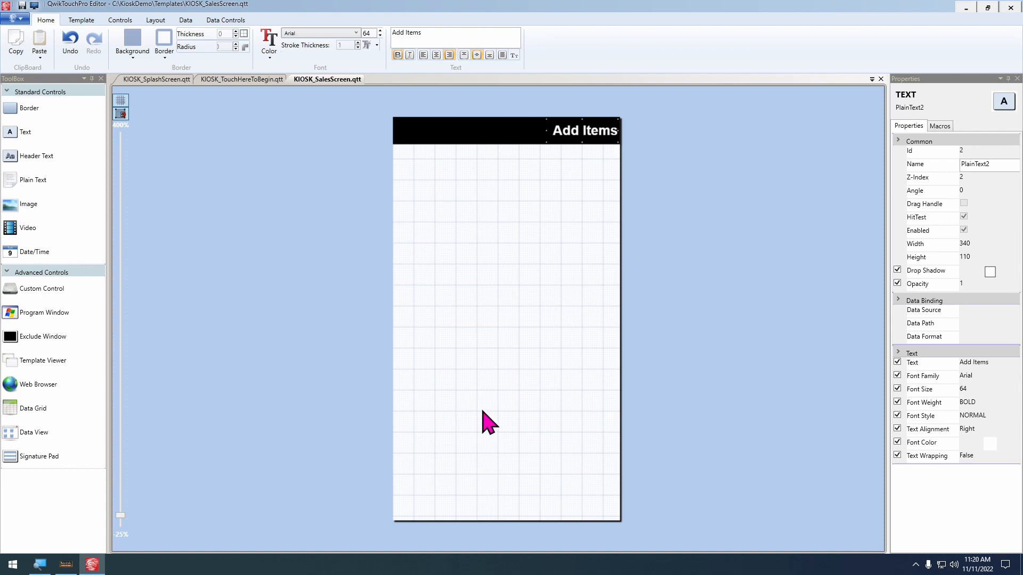
Add a Border control near the page's lower-left corner with border thickness 0 and corner radius 0
scroll(476, 429, "up", 2)
left_click_drag(418, 489, 424, 219)
left_click_drag(390, 466, 442, 226)
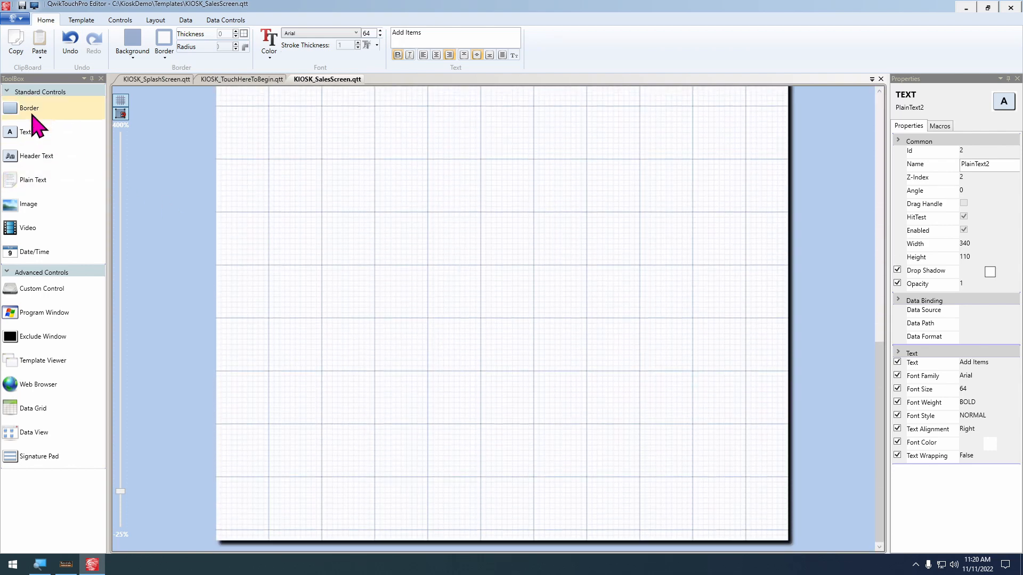
left_click_drag(24, 108, 279, 424)
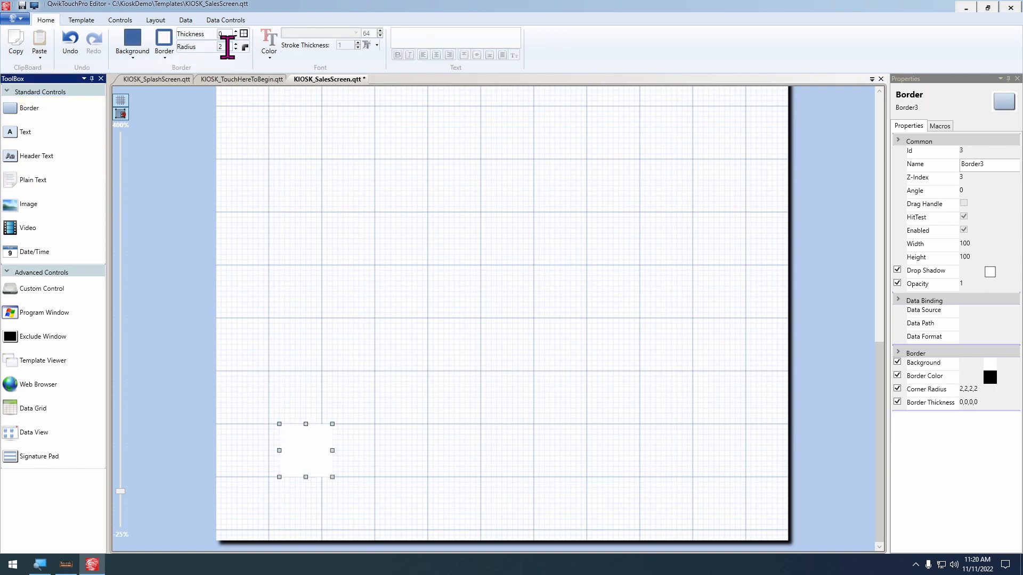
left_click_drag(227, 47, 162, 66)
type("0")
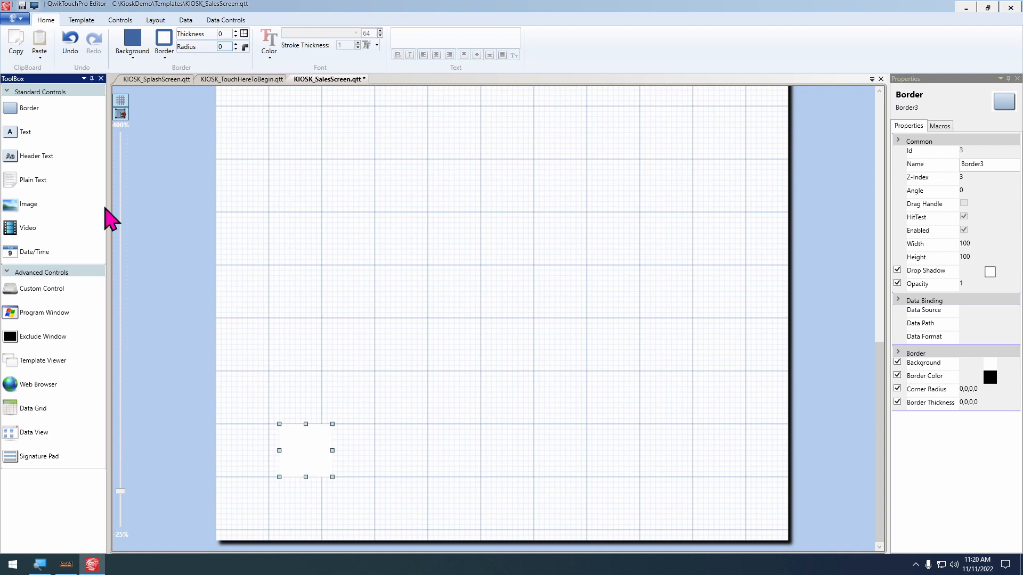
Place a Plain Text control over the new Border control and group the two controls
left_click_drag(68, 187, 311, 476)
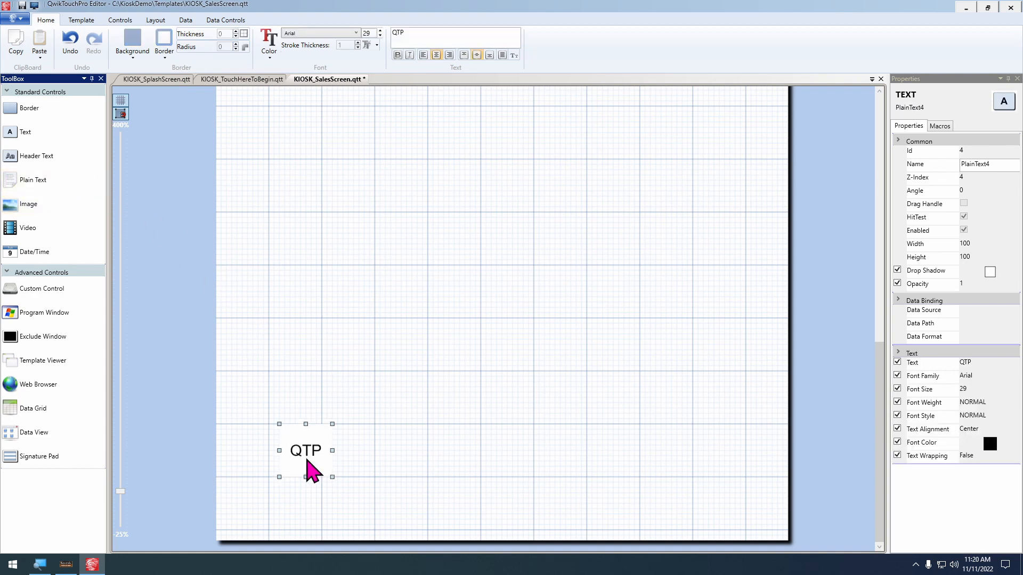
left_click_drag(362, 501, 268, 409)
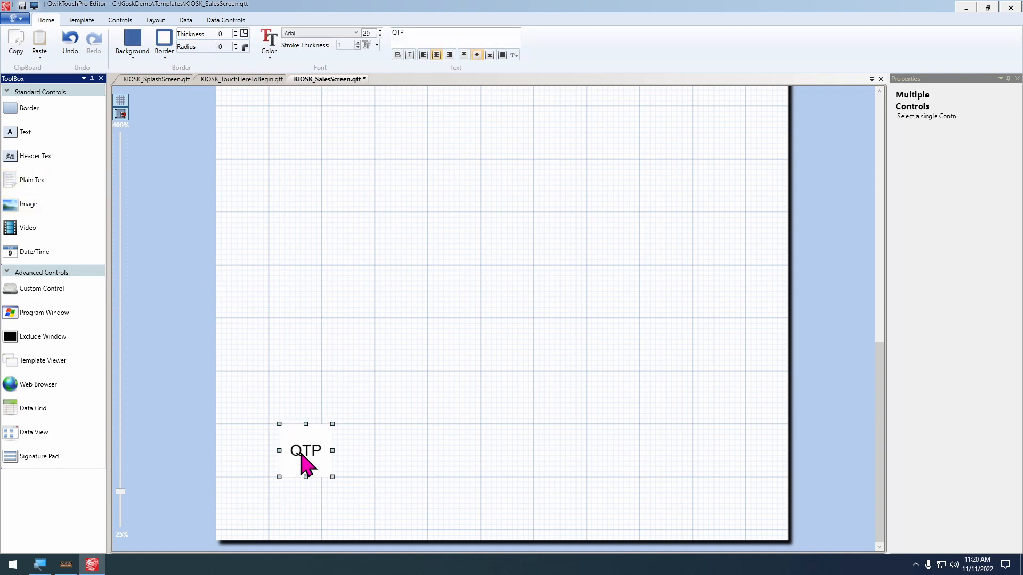
right_click(301, 454)
left_click(356, 303)
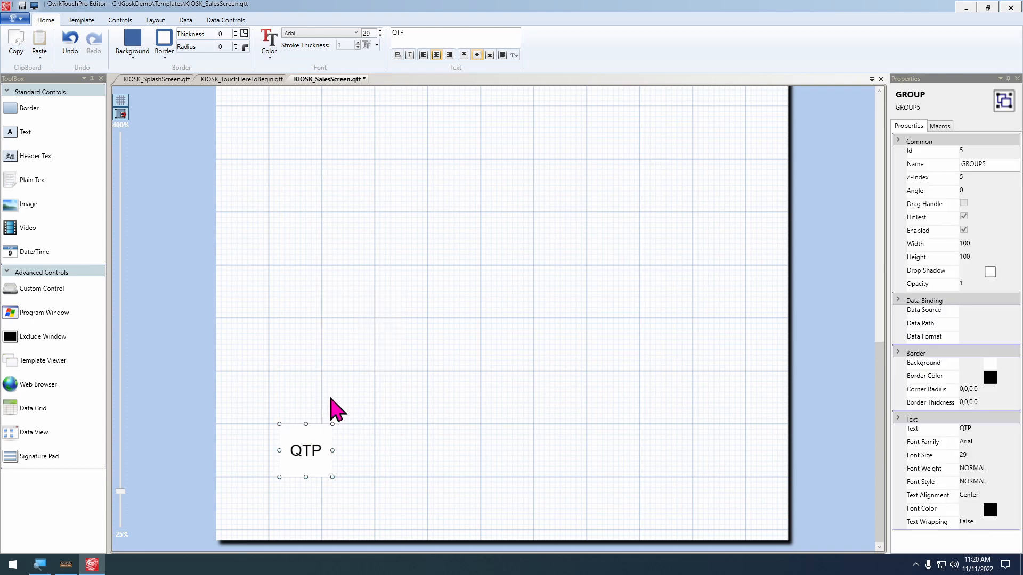
Move the group slightly up and right on the page and set its text to "Cancel"
left_click_drag(309, 450, 356, 352)
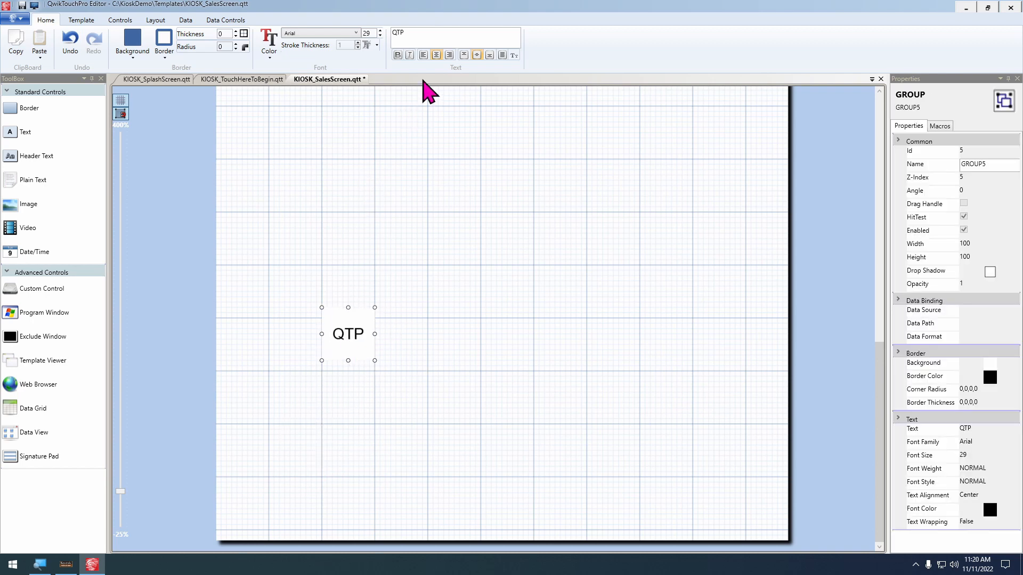
double_click(429, 39)
type("Cancel")
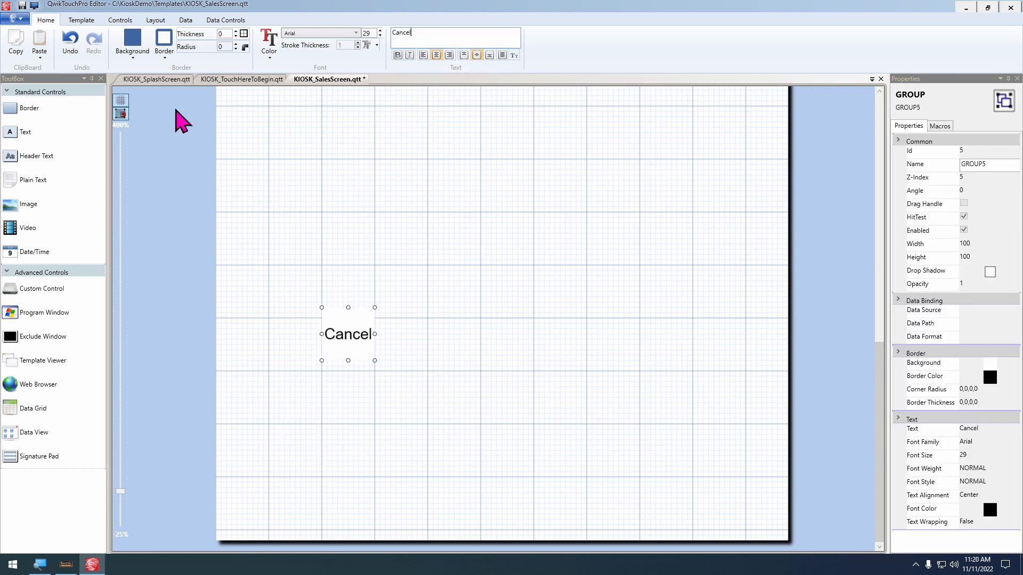
Set the Cancel button's background colour to red (#FFBF1919)
left_click(269, 39)
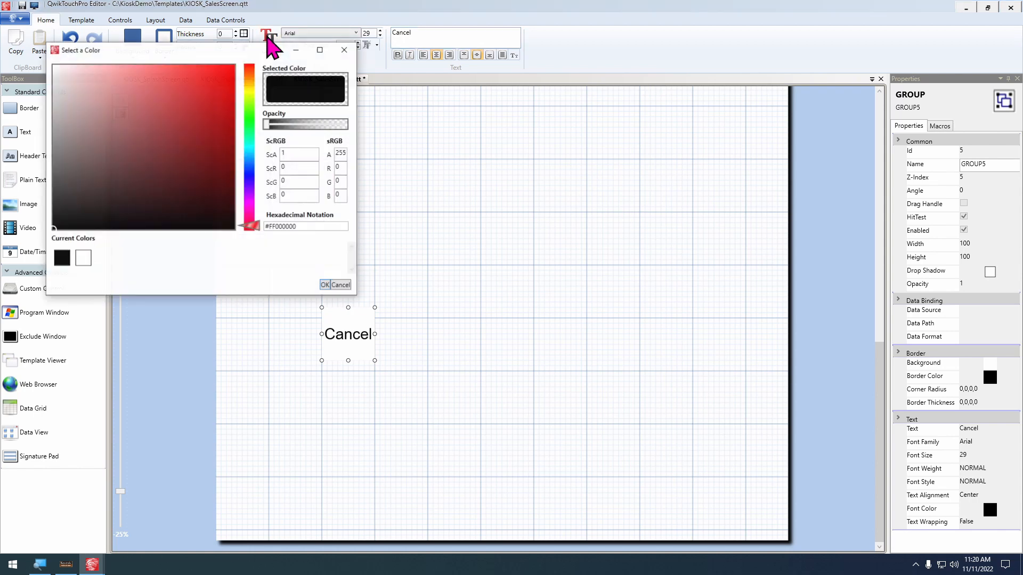
left_click(269, 39)
left_click(160, 46)
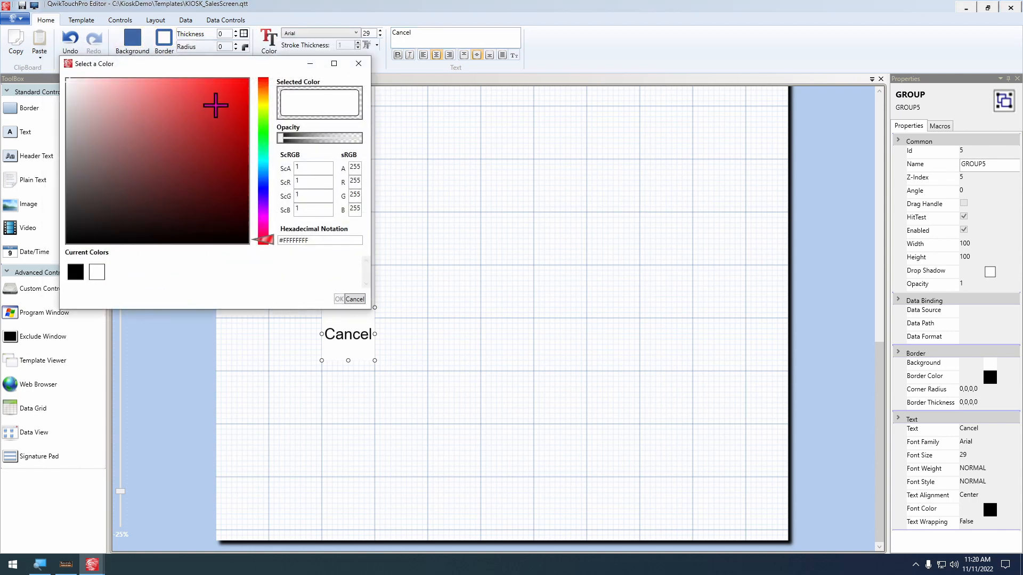
mouse_move(217, 105)
left_mouse_down()
mouse_move(227, 128)
mouse_move(224, 119)
left_mouse_up()
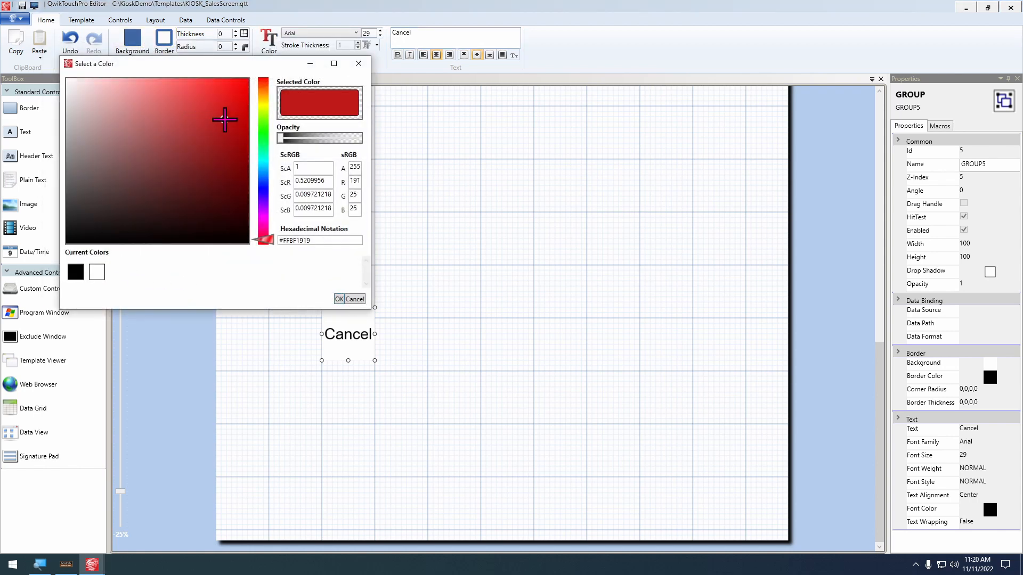
left_click(339, 299)
Set the Cancel button's font colour to white
left_click(269, 38)
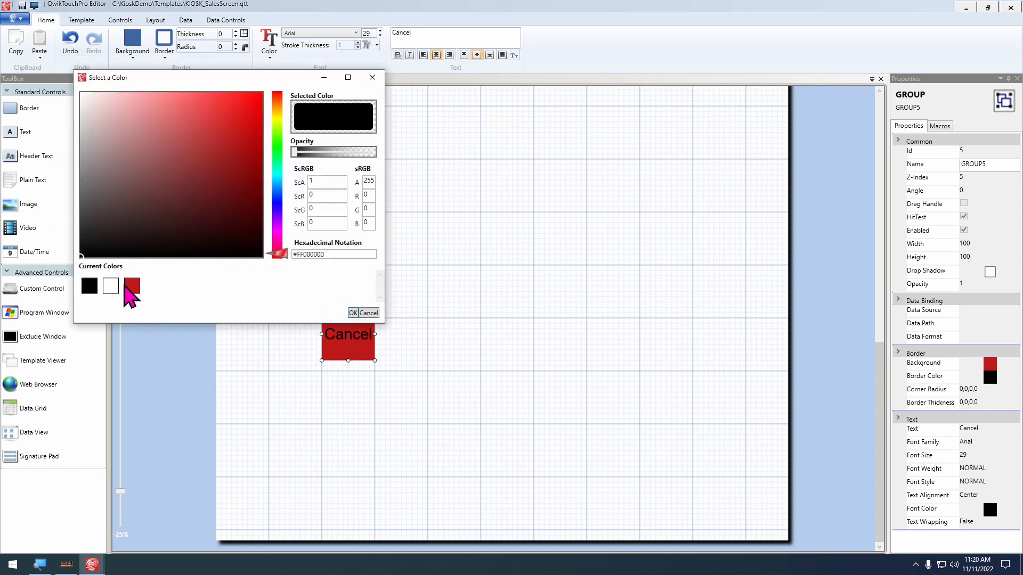
left_click(111, 287)
left_click(352, 313)
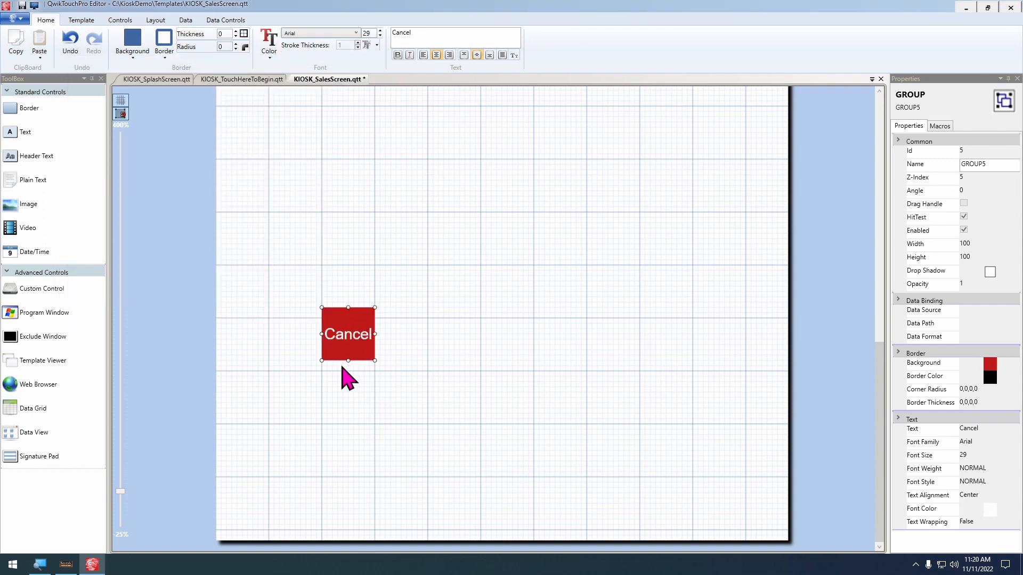
Fit the Cancel button into the page's bottom-left corner at 530 wide and set its font size to 46
left_click_drag(352, 337, 250, 517)
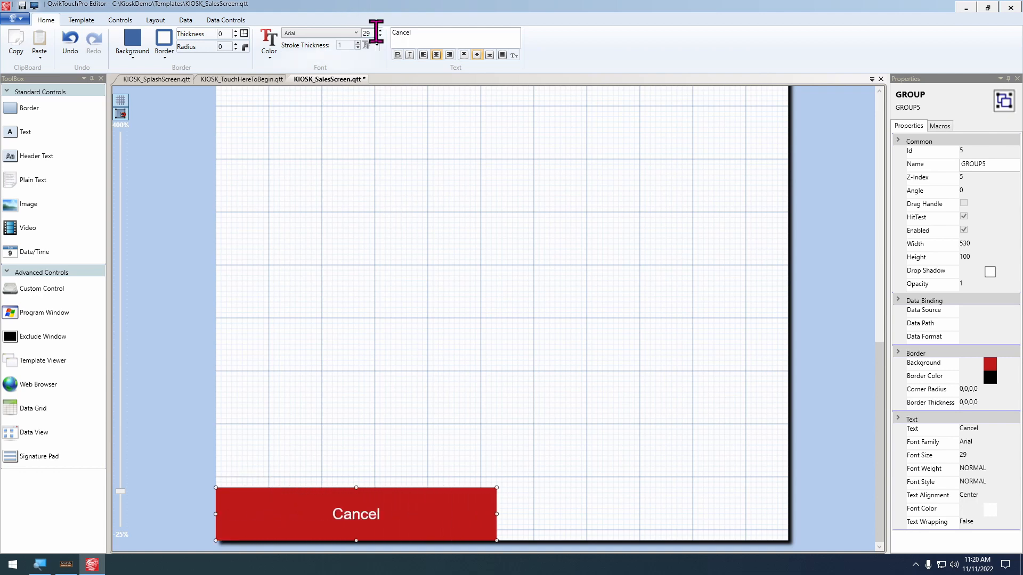
scroll(374, 32, "up", 14)
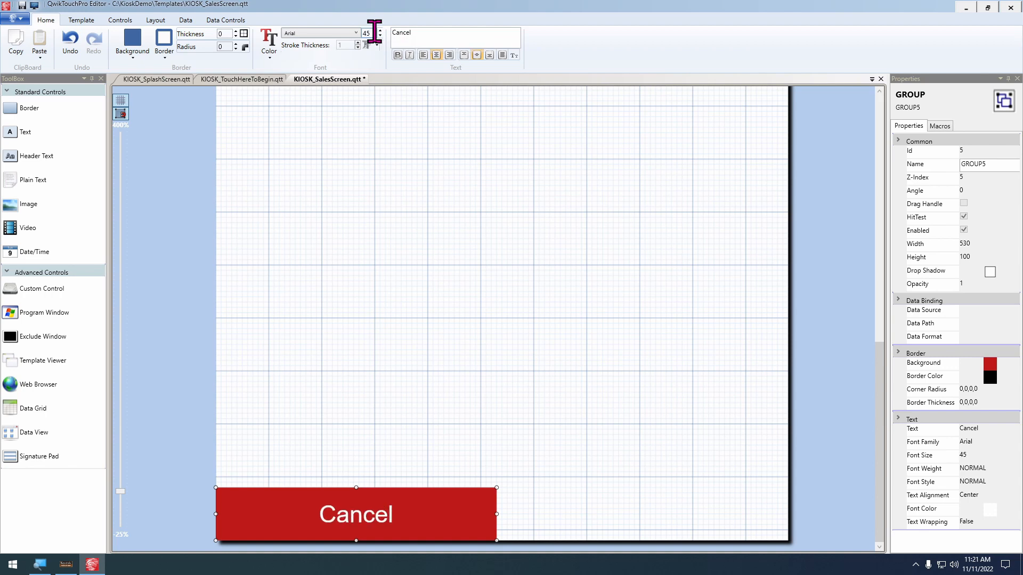
scroll(373, 332, "down", 2)
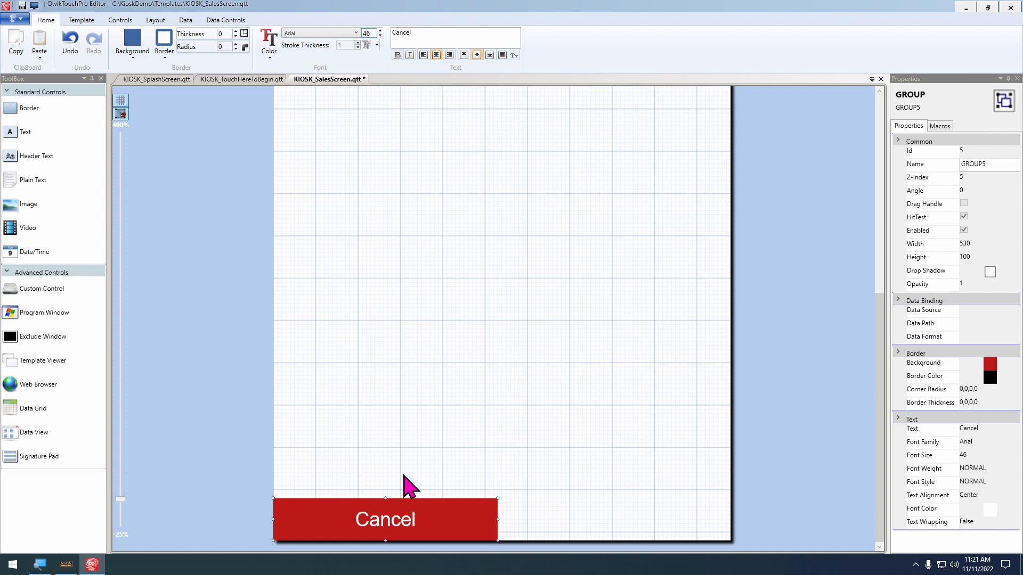
Duplicate the Cancel button directly to its right and set the copy's text to "Checkout"
left_click(407, 462)
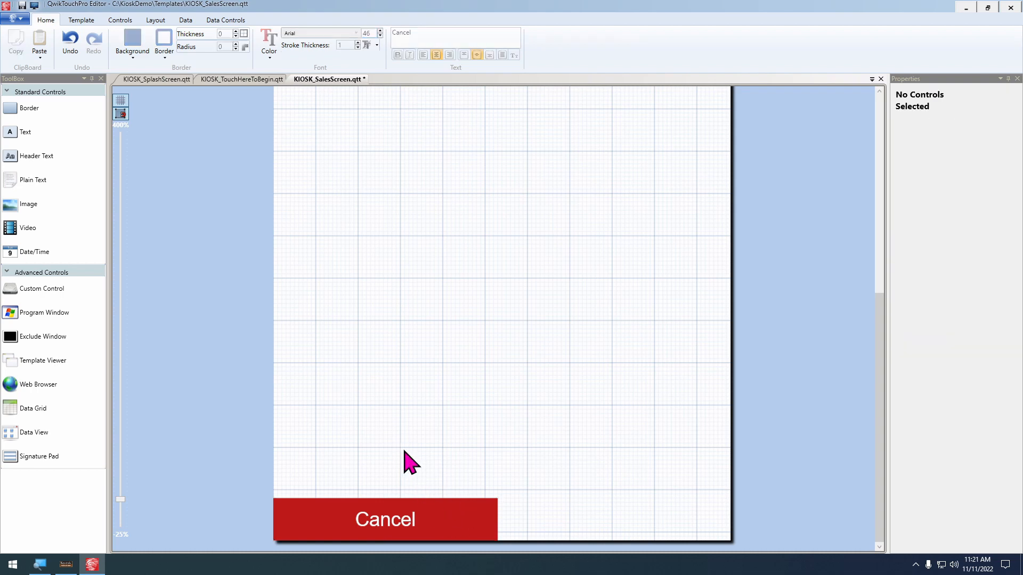
left_click(379, 519)
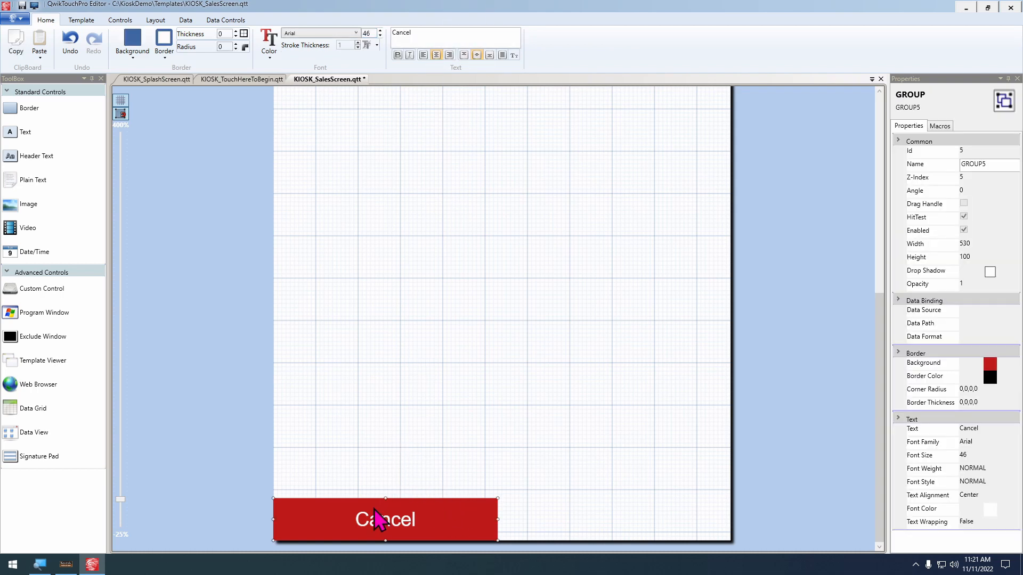
key("ctrl+c")
key("ctrl+v")
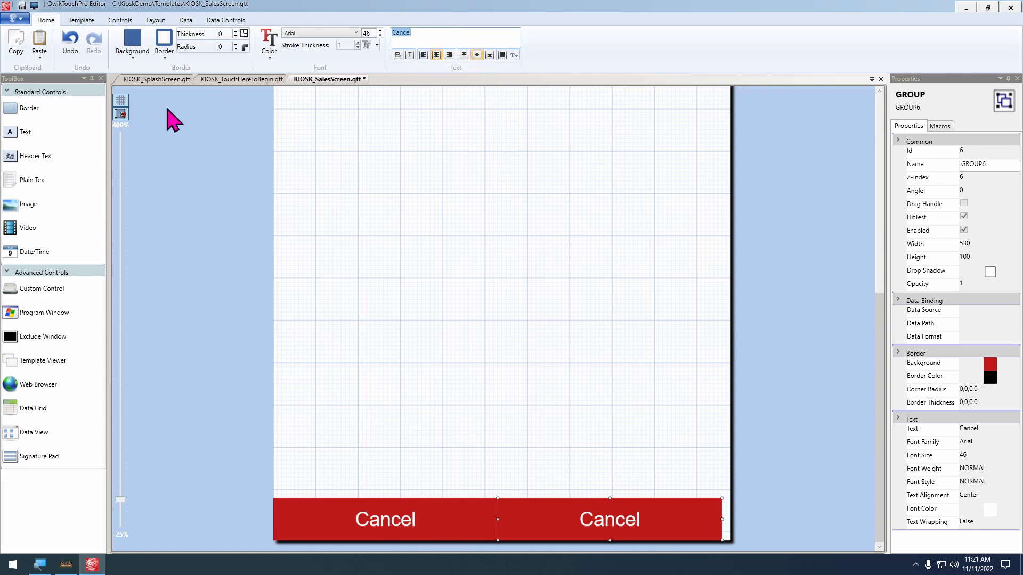
type("Checkout")
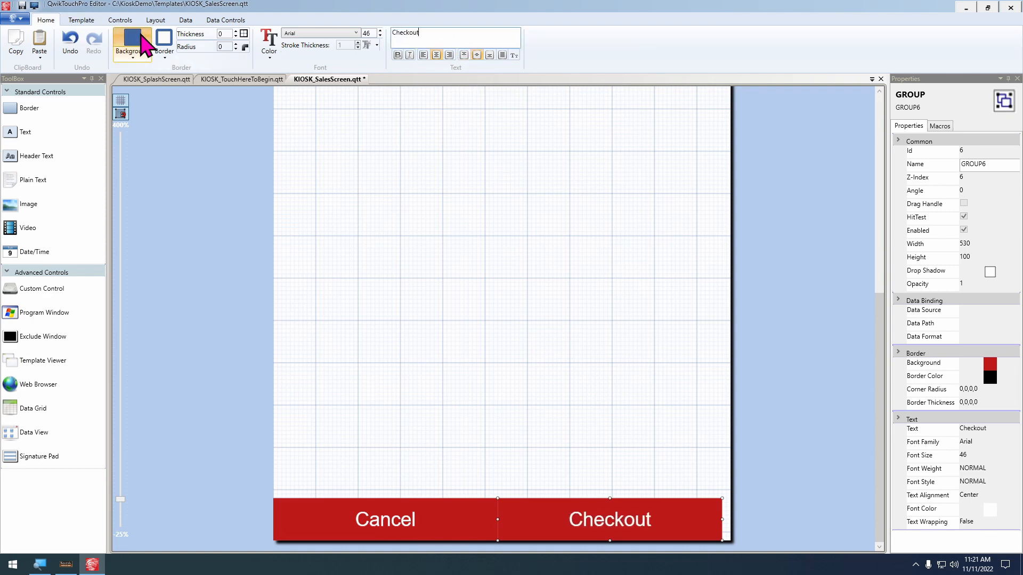
Set the Checkout button's background colour to green (#FF18BF1B)
left_click(133, 40)
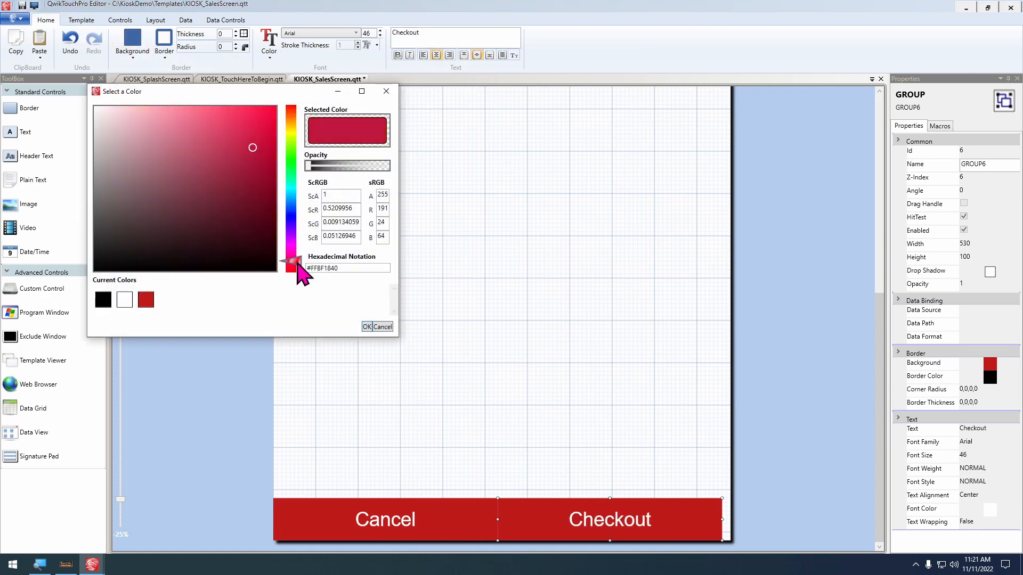
left_click_drag(293, 264, 293, 165)
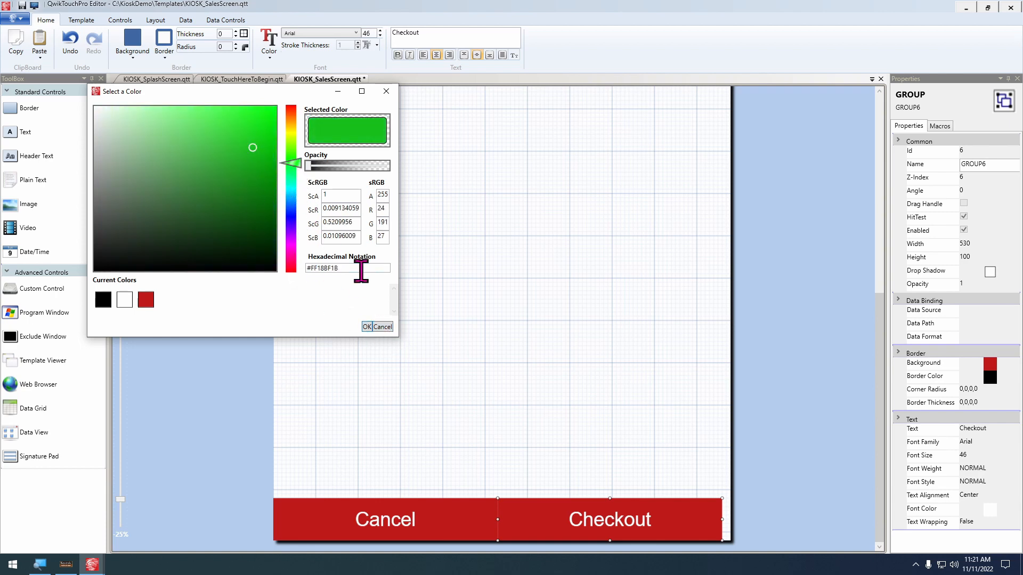
left_click(367, 326)
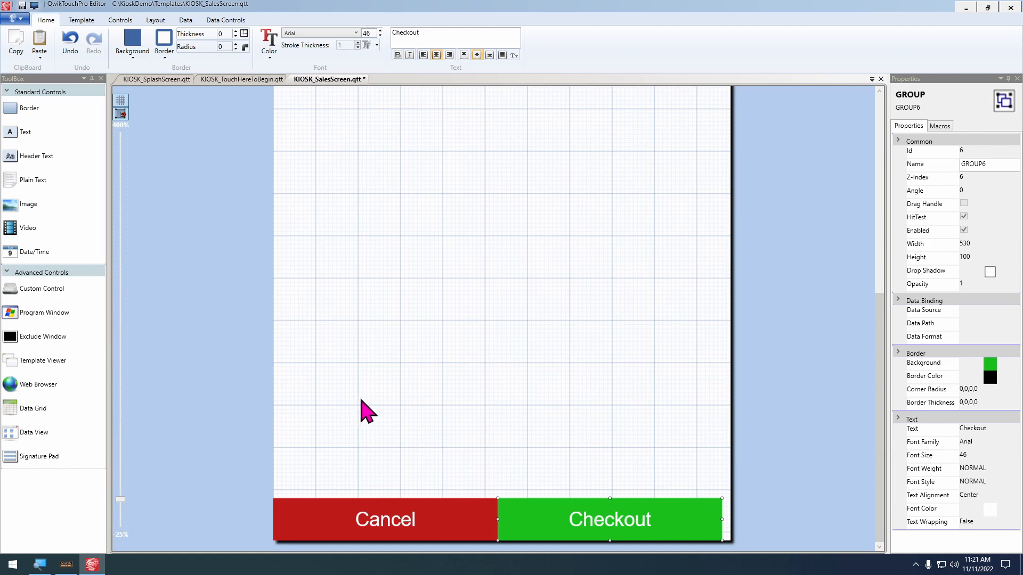
Group the Cancel and Checkout buttons and stretch the group to the page's right edge, 1080 wide
scroll(441, 398, "up", 1)
left_click_drag(429, 422, 463, 265)
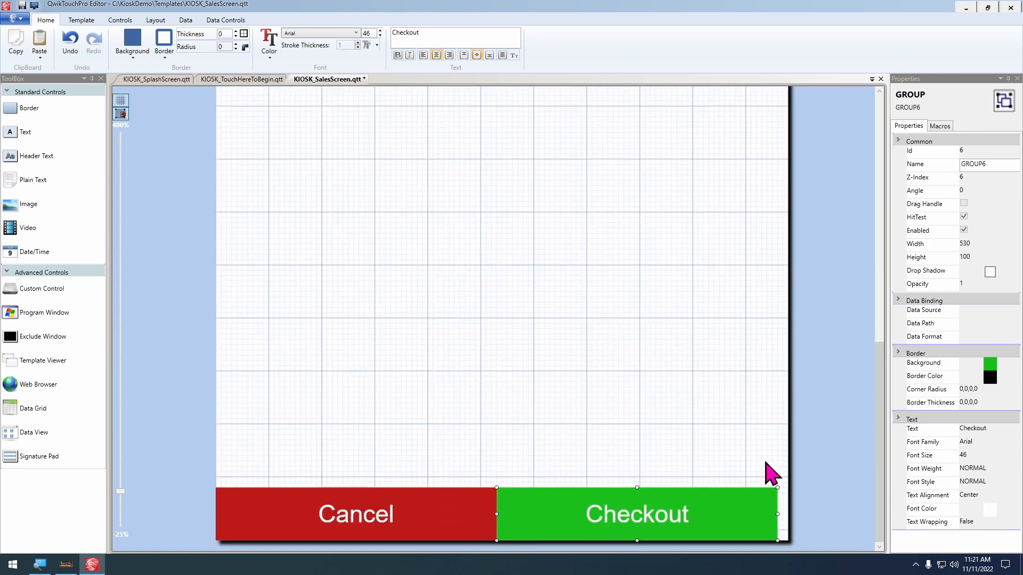
left_click_drag(431, 445, 524, 519)
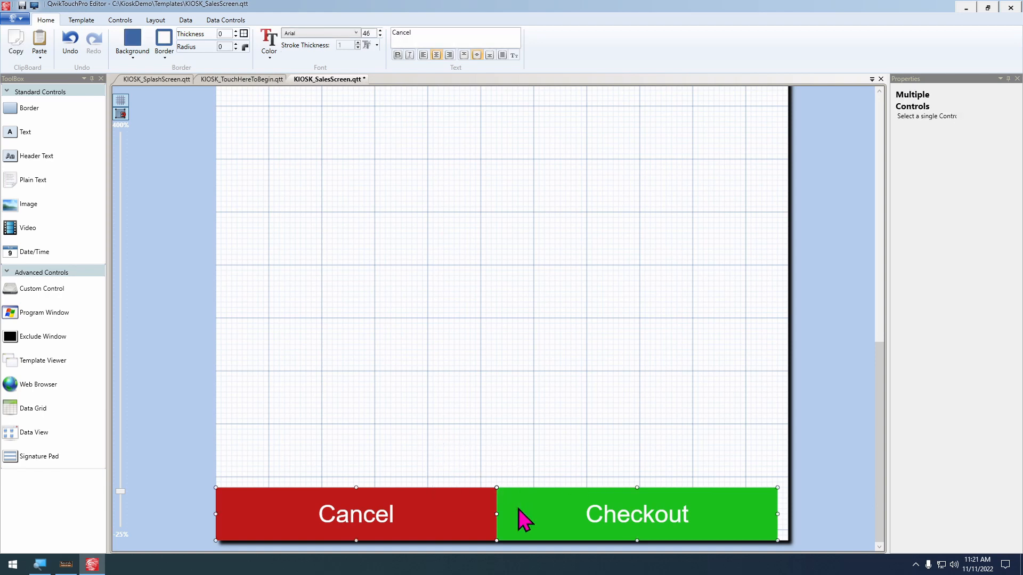
key("ctrl+g")
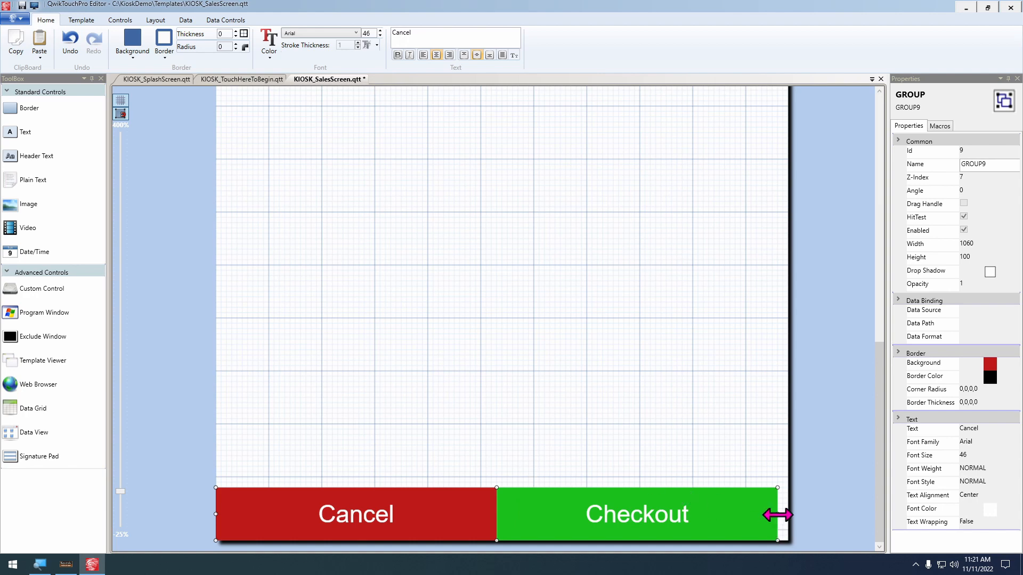
left_click_drag(777, 514, 791, 516)
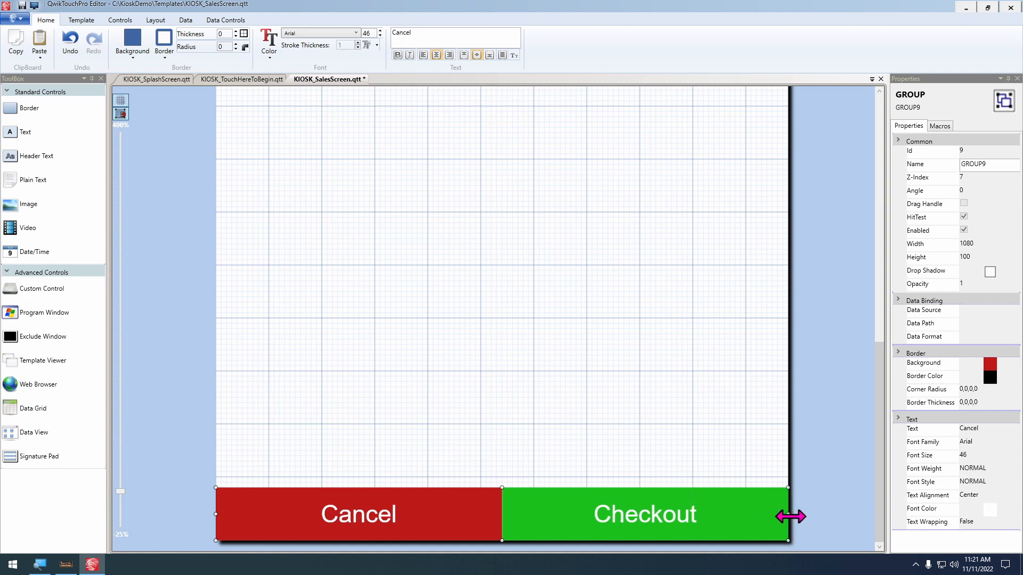
Ungroup the combined Cancel and Checkout group into separate buttons
right_click(537, 508)
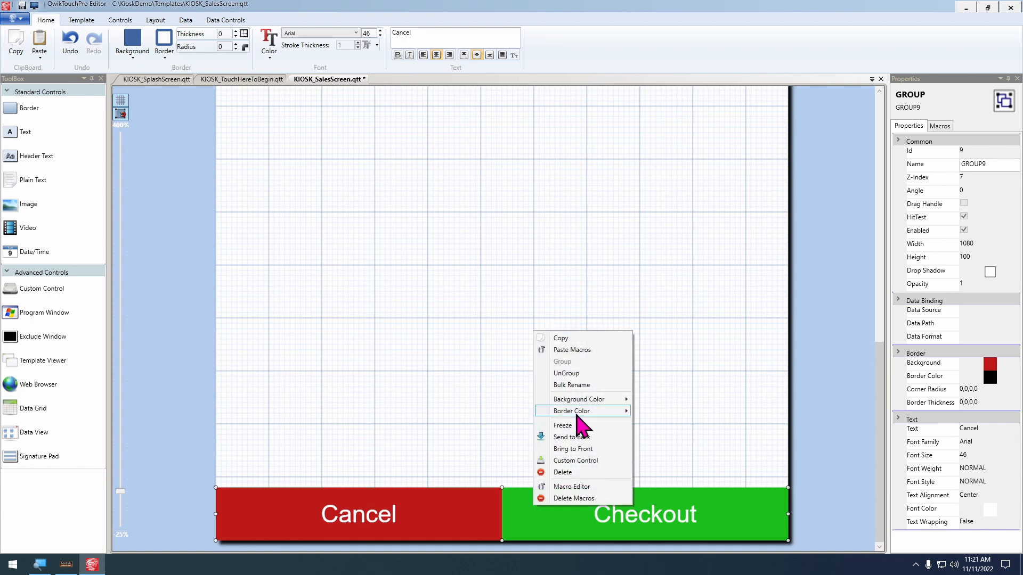
left_click(541, 373)
scroll(520, 393, "down", 1)
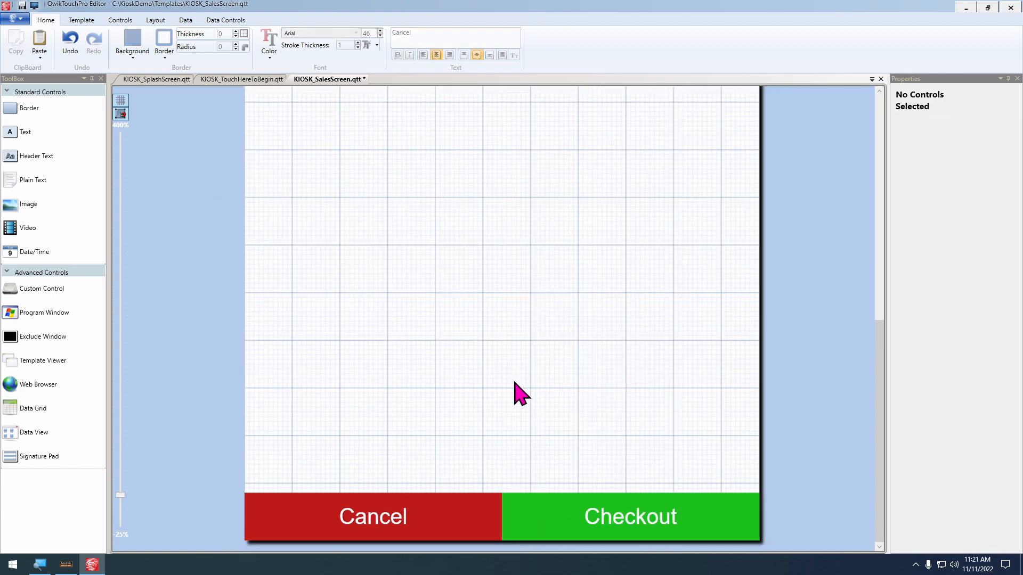
scroll(514, 382, "down", 3)
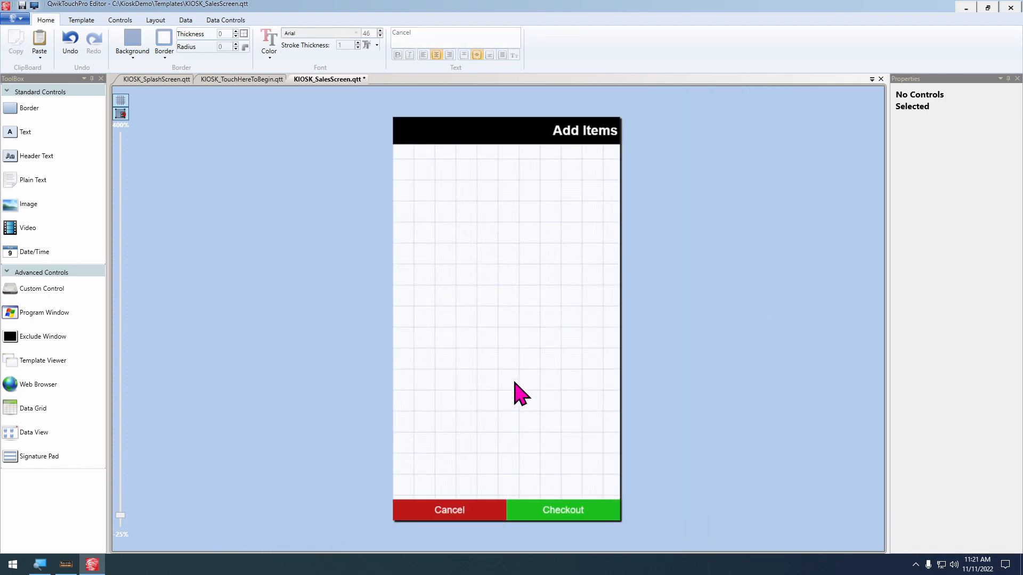
Add a Border control in the empty area just above the Cancel button
scroll(519, 393, "up", 2)
left_click_drag(469, 436, 445, 242)
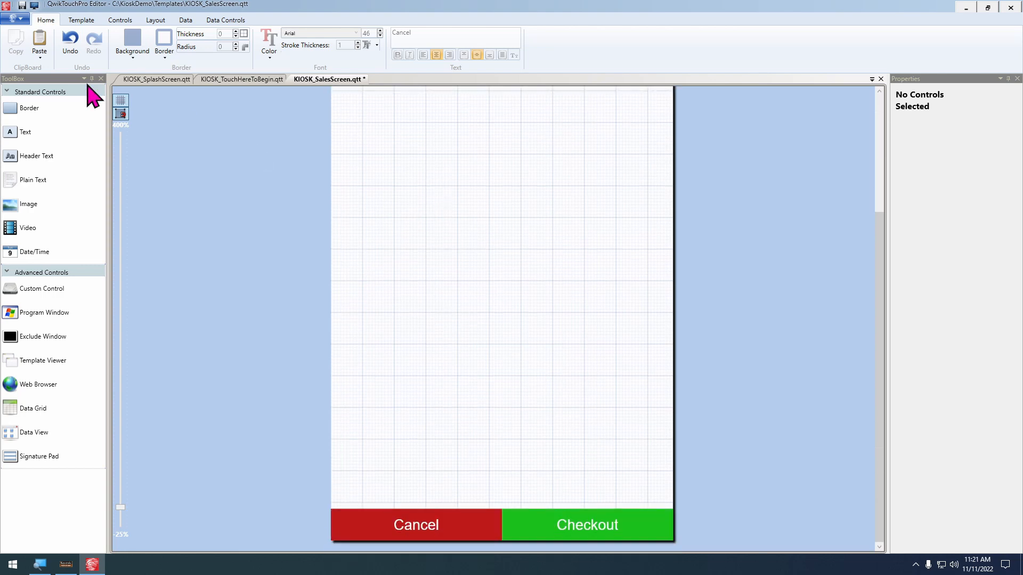
left_click_drag(9, 119, 393, 455)
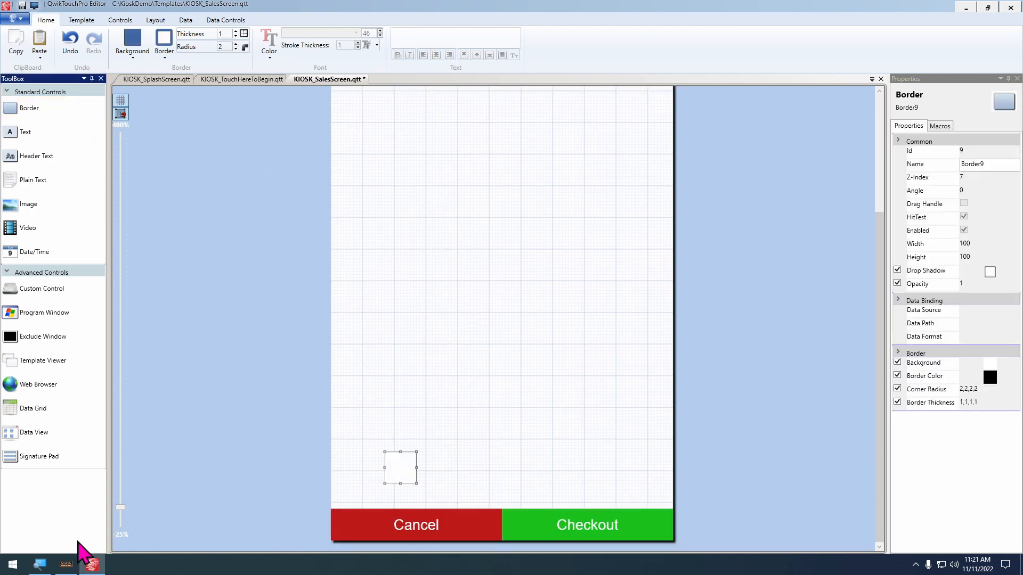
Switch to Keystroke POS and log in with the clerk number and password
left_click(66, 564)
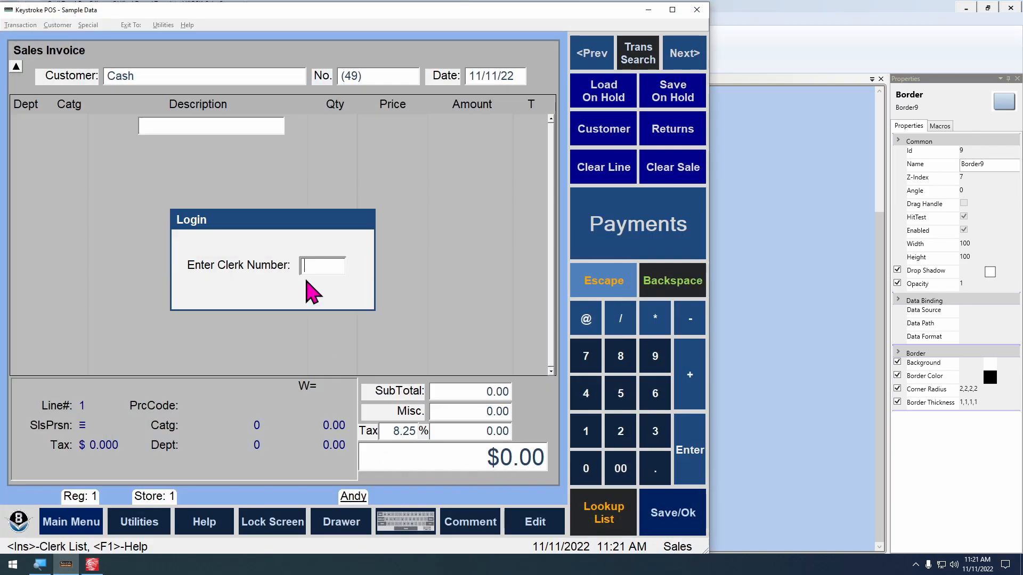
type("1")
key("Return")
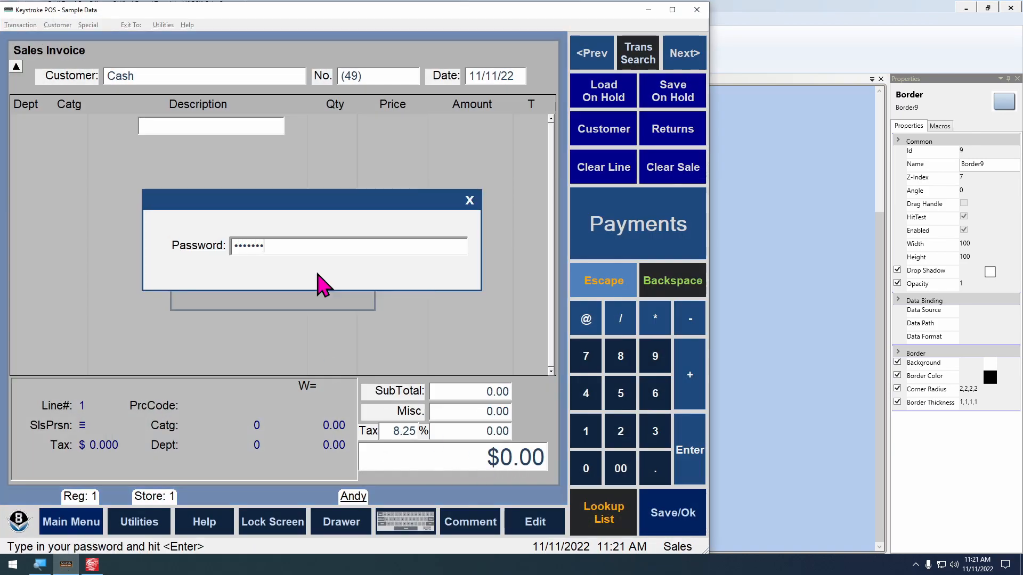
key("Return")
Add item 3 to the sales invoice twice
type("3")
key("Return")
type("3")
key("Return")
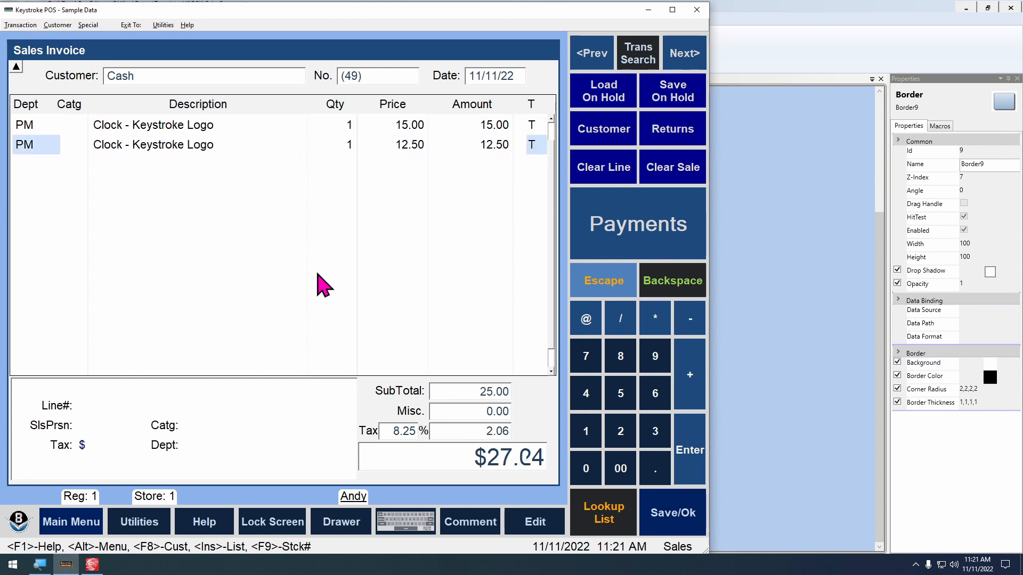
Add item 3 to the sales invoice once more
type("3")
key("Return")
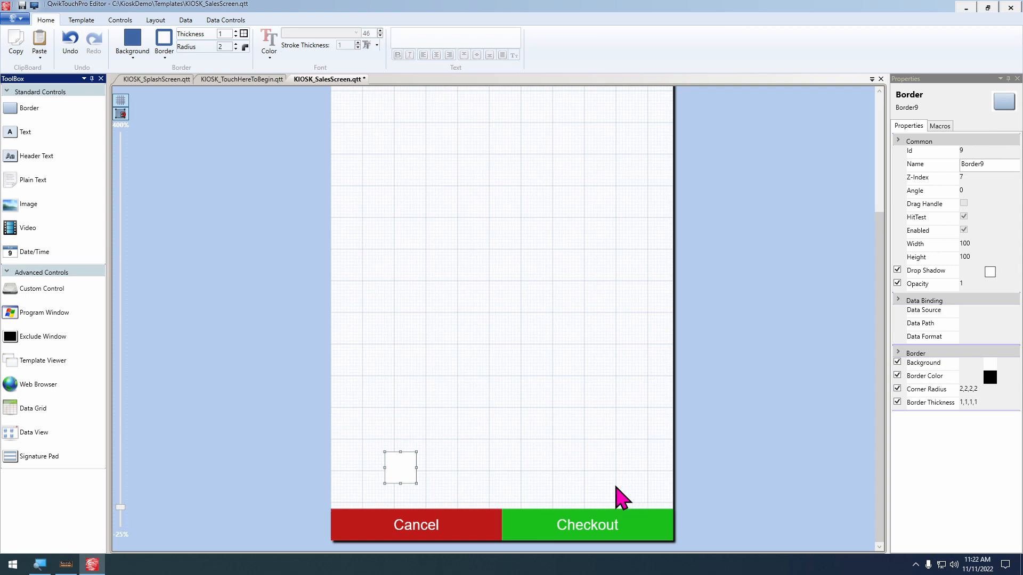
In QwikTouchPro Editor, stretch the border to 1080 wide directly above the two buttons and set its thickness and radius to 0
left_click_drag(399, 475, 670, 509)
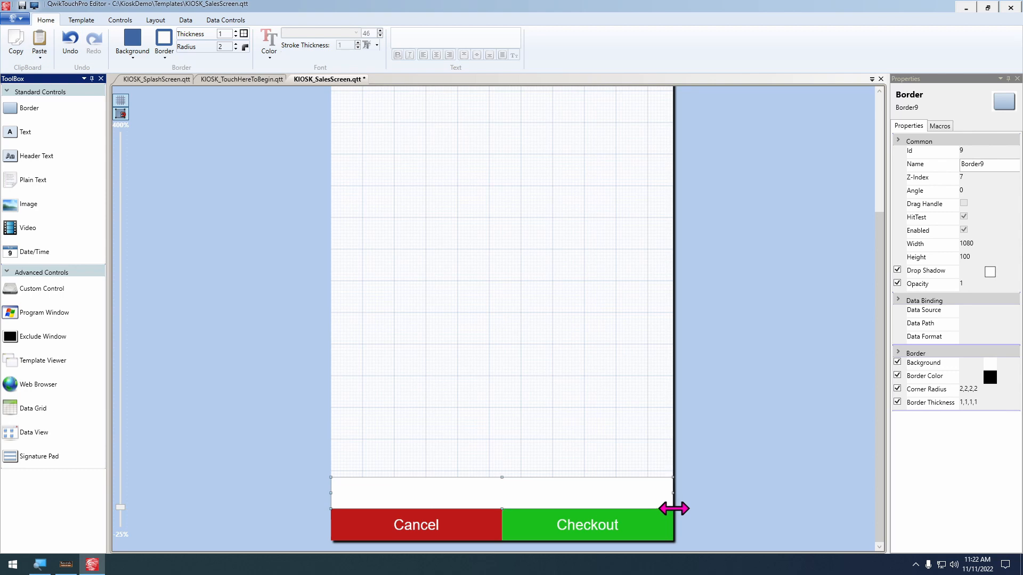
left_click_drag(230, 33, 182, 42)
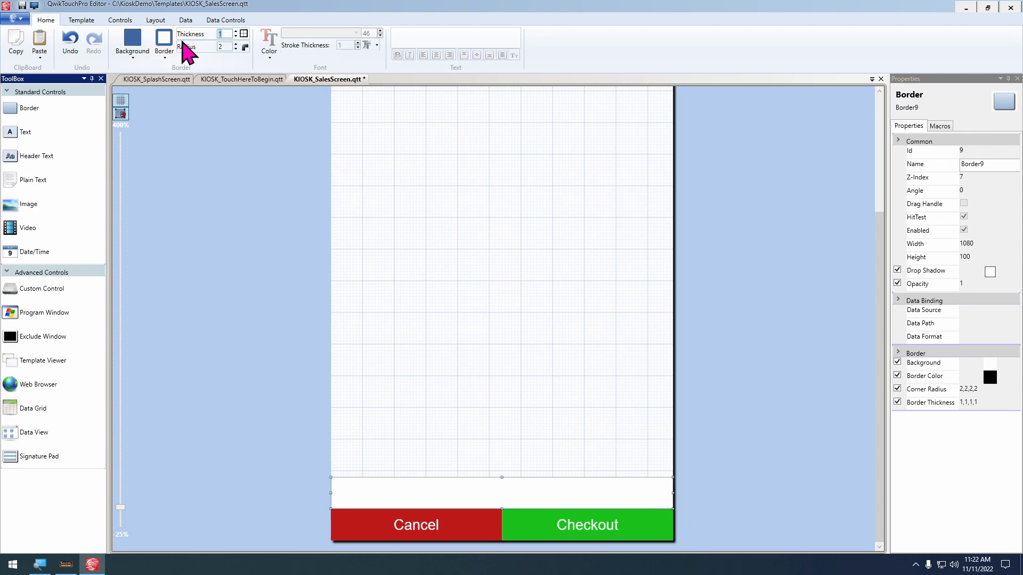
type("0")
key("Tab")
type("0")
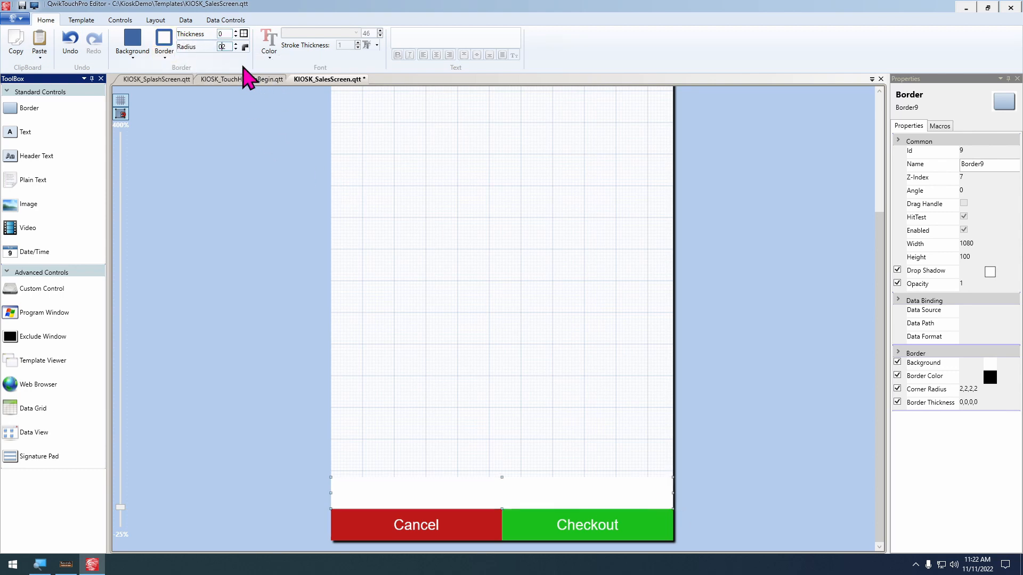
Extend the border's upper edge so that its height is 140
scroll(502, 305, "up", 4)
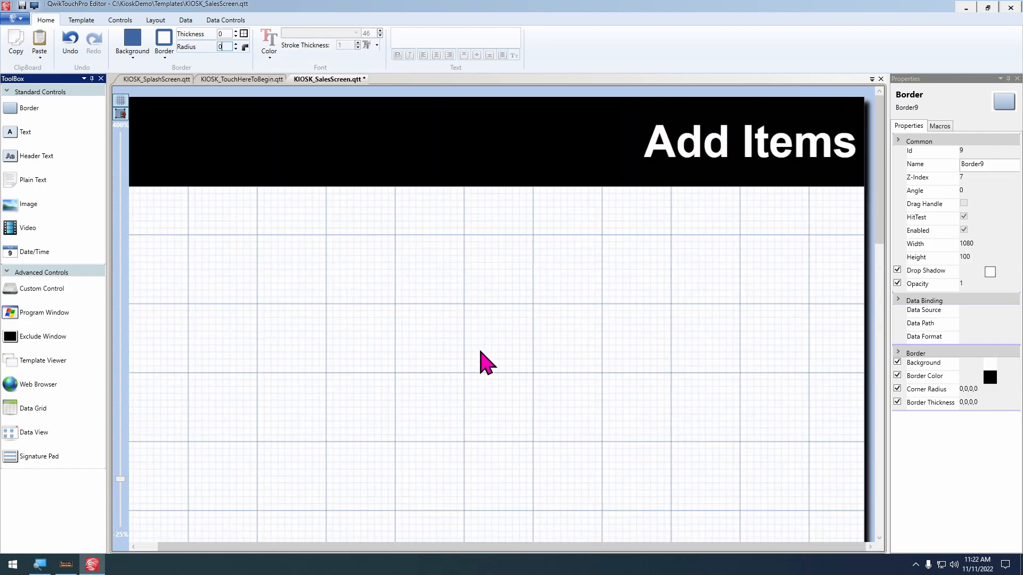
scroll(478, 253, "up", 2)
scroll(479, 224, "down", 10)
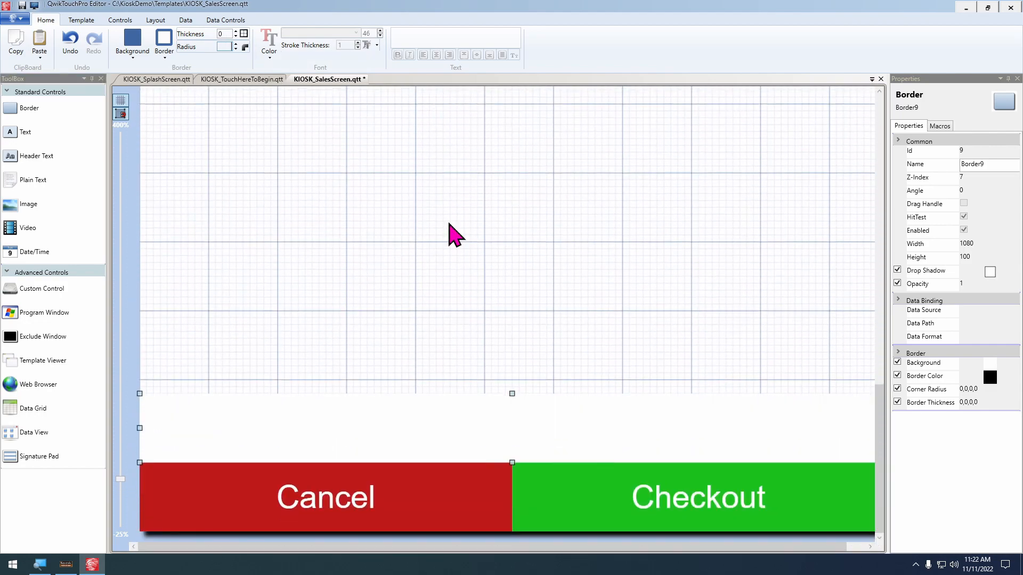
left_click_drag(514, 395, 511, 358)
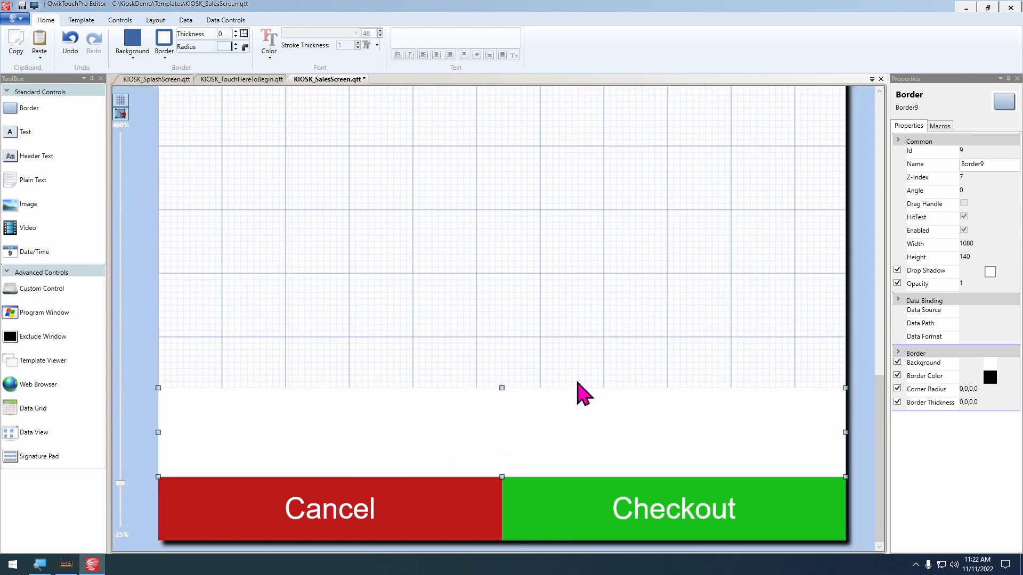
Add a Text control reading "$9,999.99" at the right end of the border and widen it to 320
left_click_drag(30, 138, 727, 418)
double_click(412, 33)
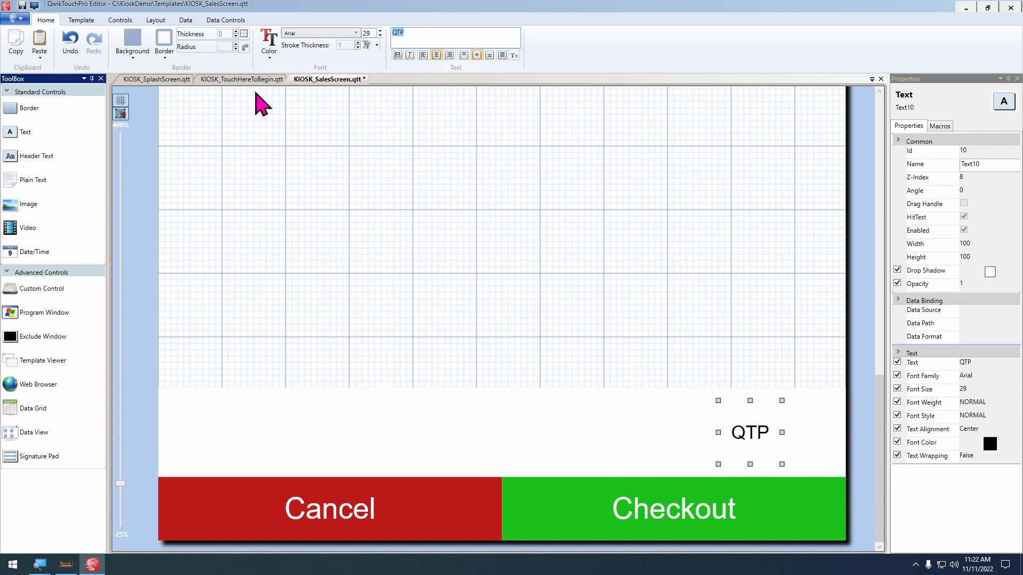
type("$9,999.99")
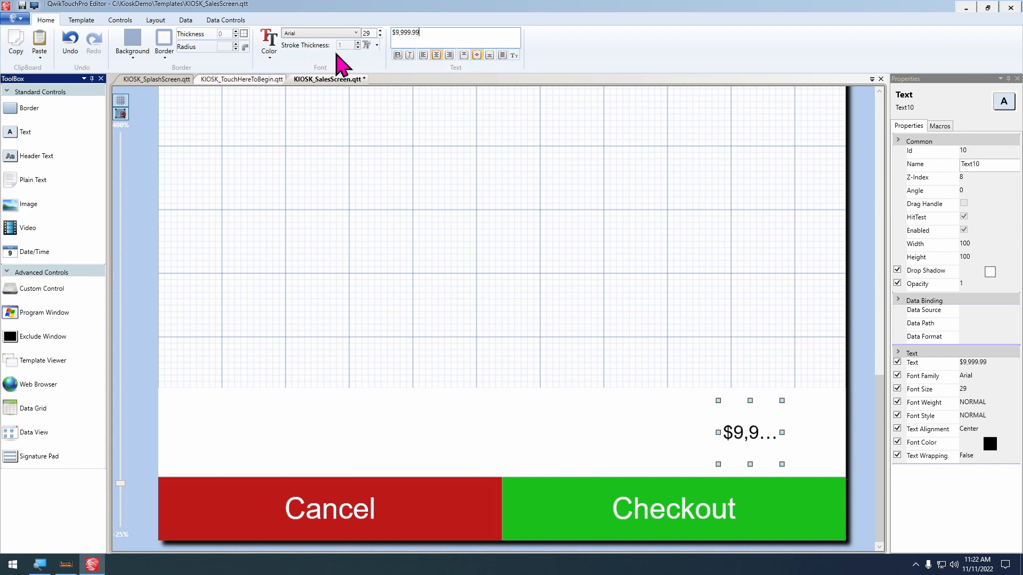
left_click_drag(754, 433, 635, 426)
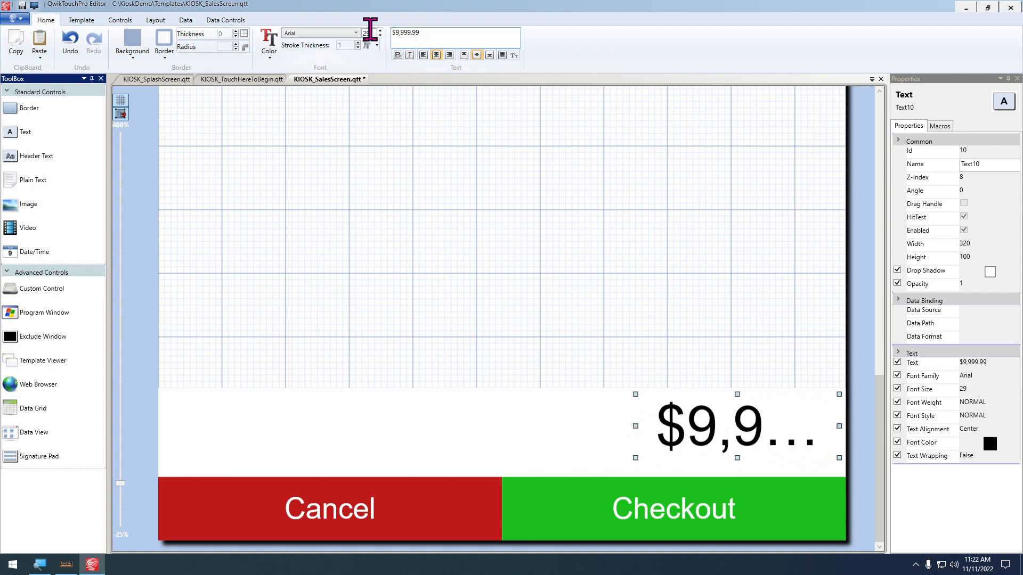
Set the price text's font size to 21 and make it bold
key("Down")
key("Down")
key("Down")
key("Down")
key("Down")
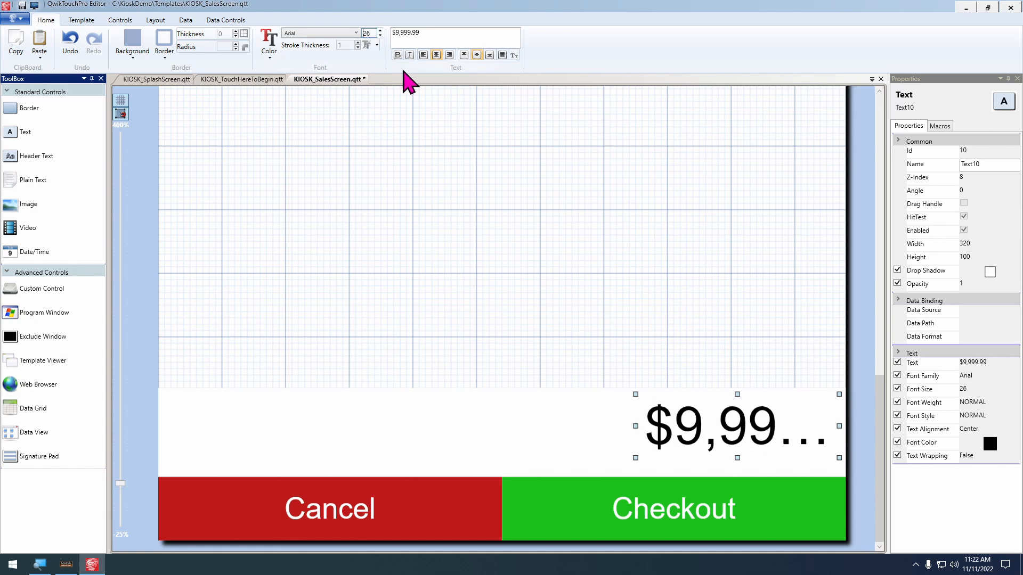
key("Down")
key("Down")
key("Down")
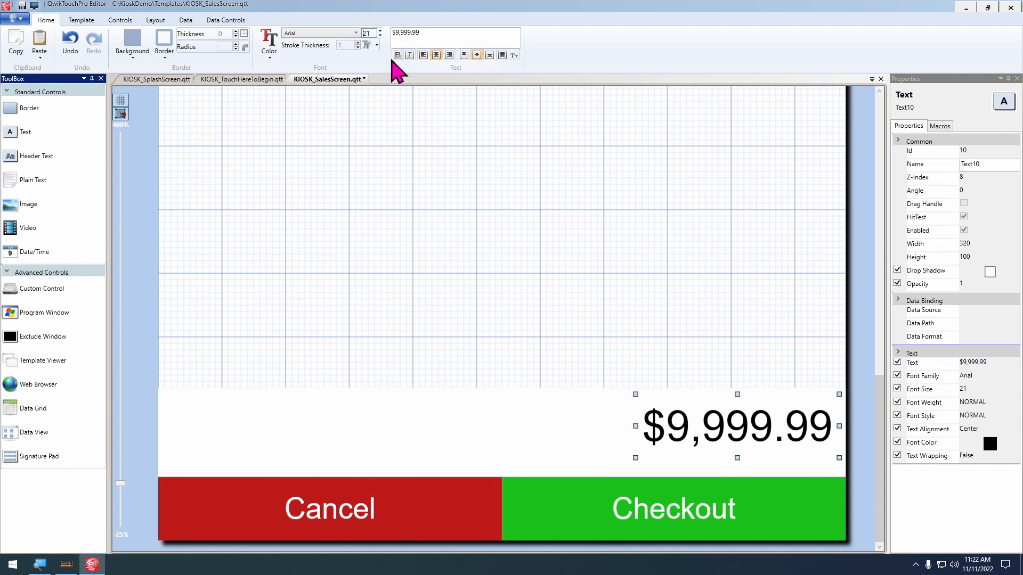
left_click(397, 55)
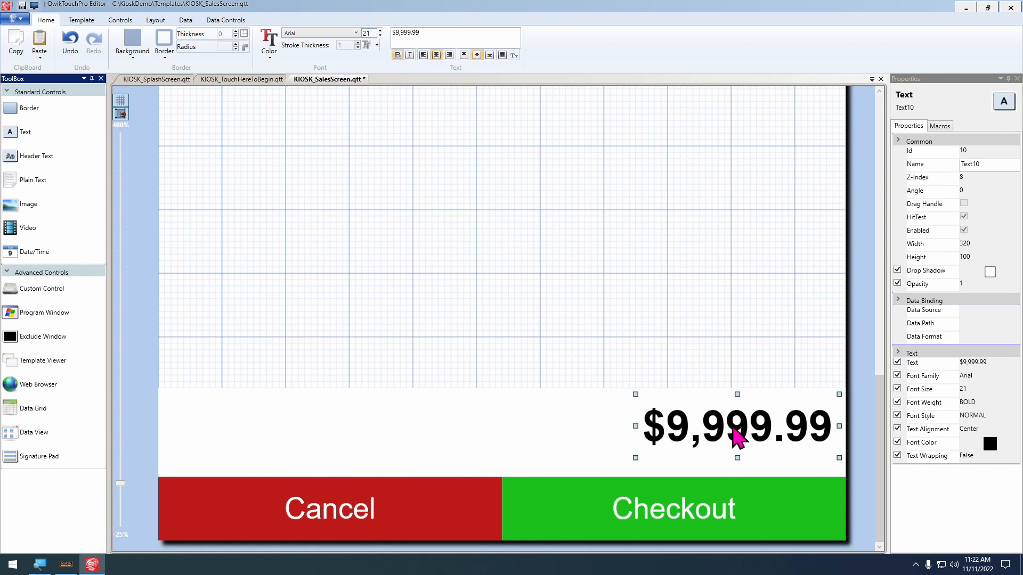
Reduce the price text's height to 80 and align its text to the right
key("shift+Up")
key("shift+Up")
key("shift+Up")
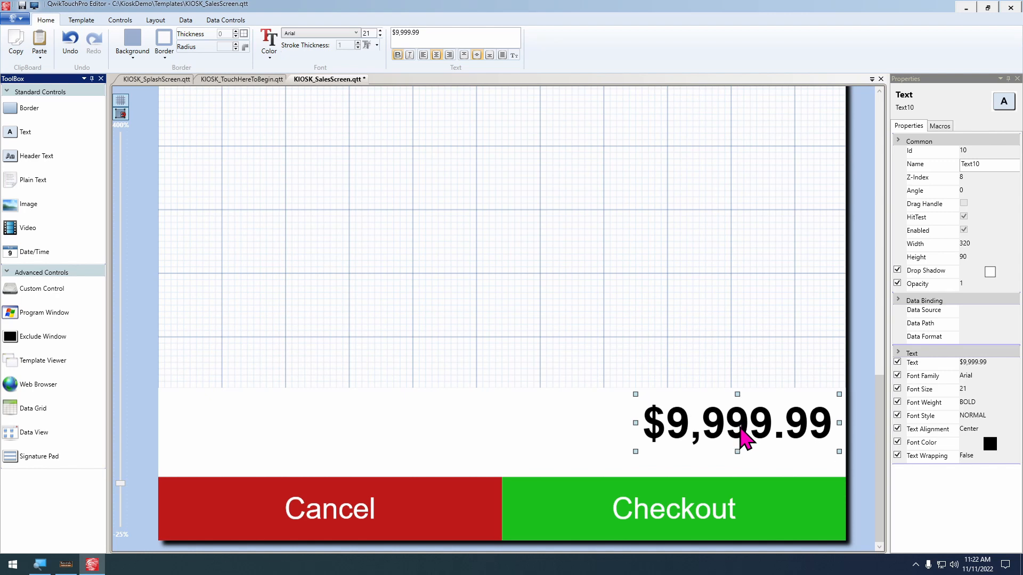
key("shift+Down")
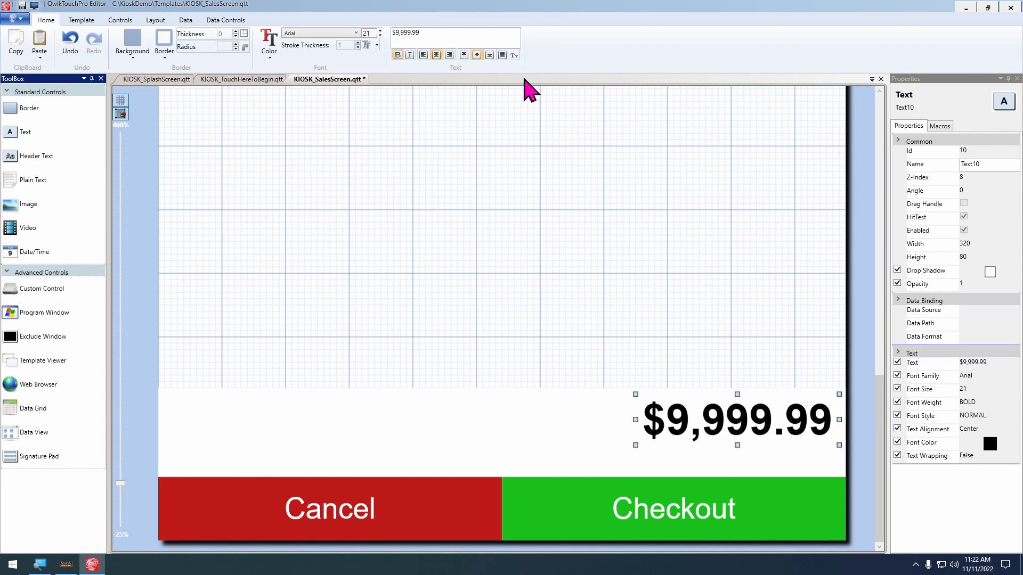
left_click(449, 55)
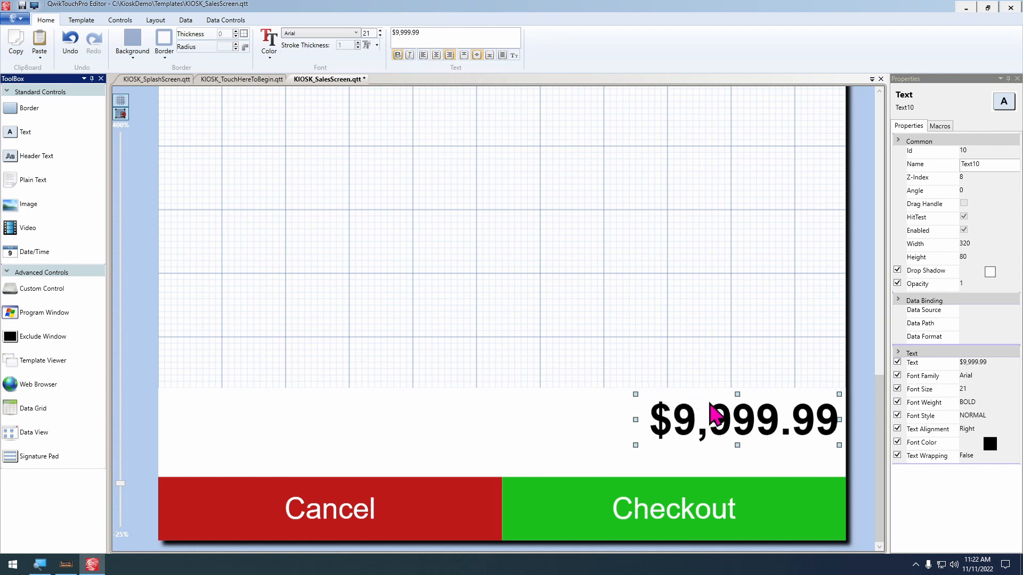
Duplicate the price text, place the copy directly beneath it and change its text to "4 items"
key("ctrl+v")
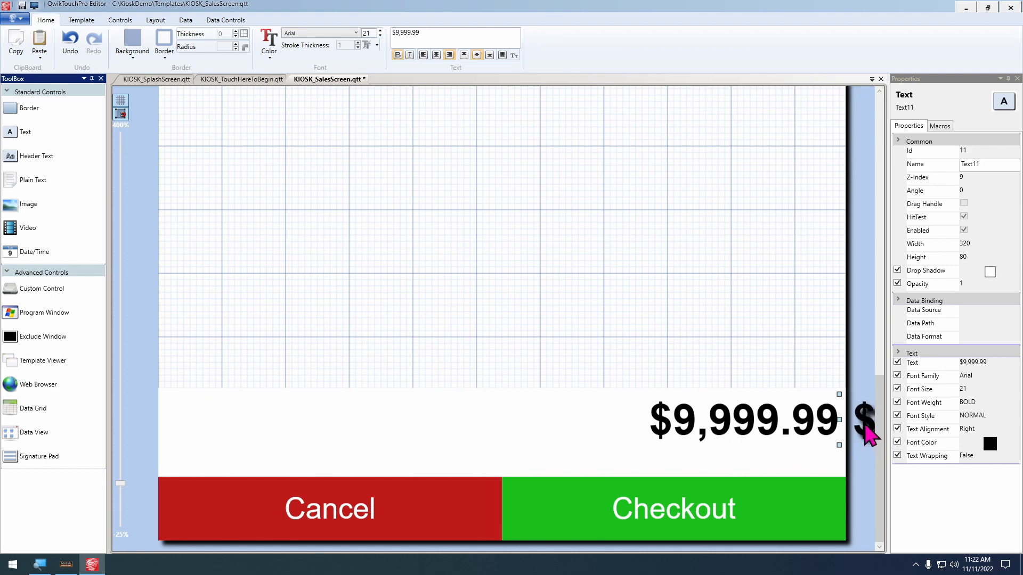
left_click_drag(863, 424, 664, 472)
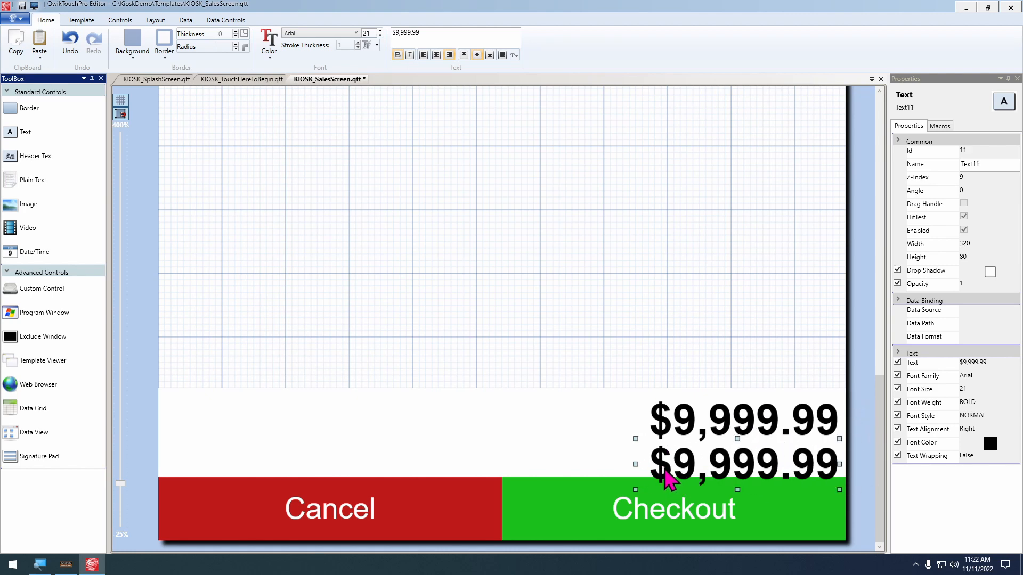
triple_click(447, 41)
type("4 items")
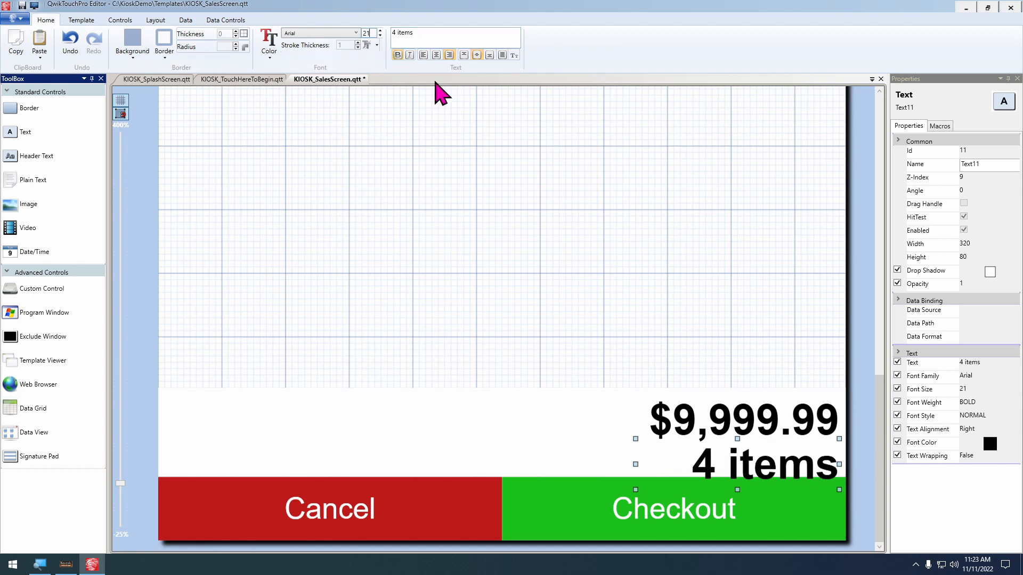
Set the "4 items" text's font size to 16 and remove its bold formatting
key("Down")
key("Down")
key("Down")
key("Down")
key("Down")
key("Down")
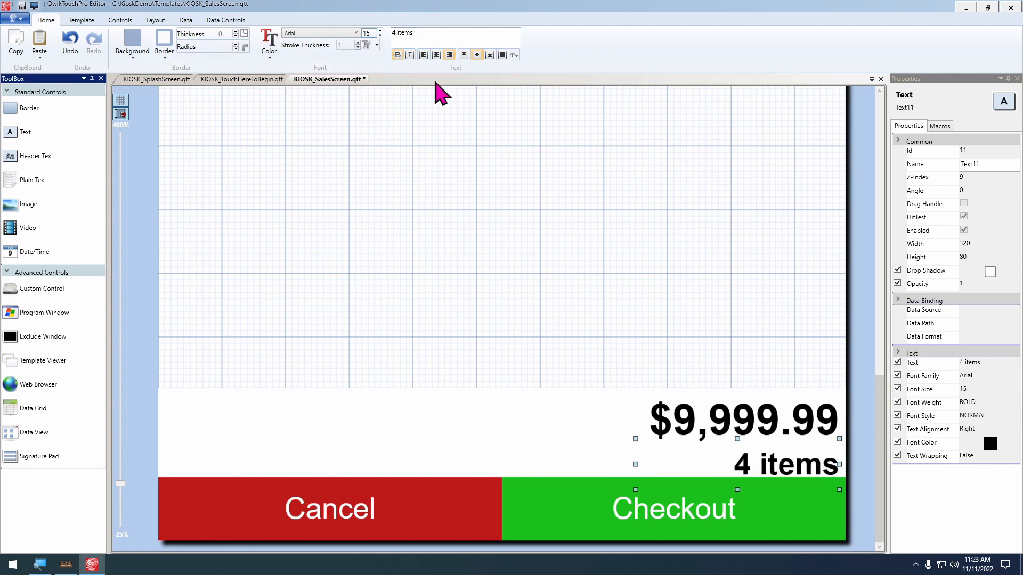
key("Up")
left_click(398, 55)
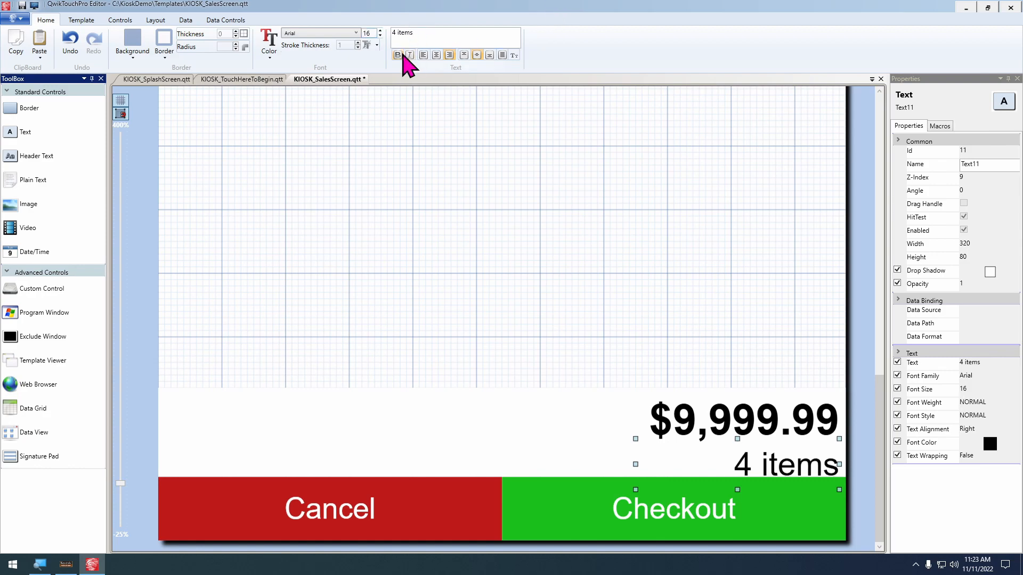
Move the price and "4 items" texts up, and reduce the "4 items" text's height to 60
scroll(719, 279, "up", 2)
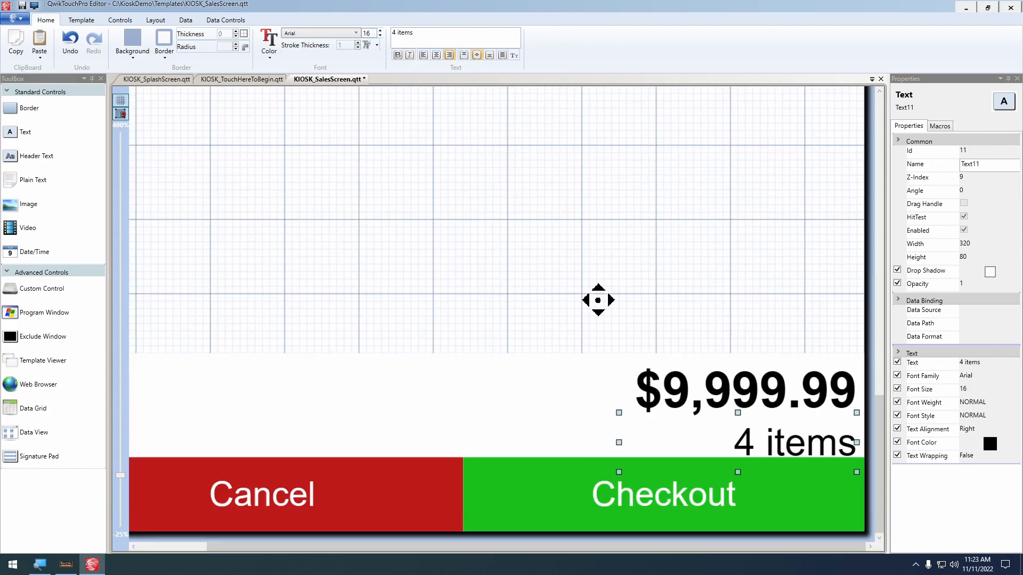
left_click(722, 394)
left_click(749, 449)
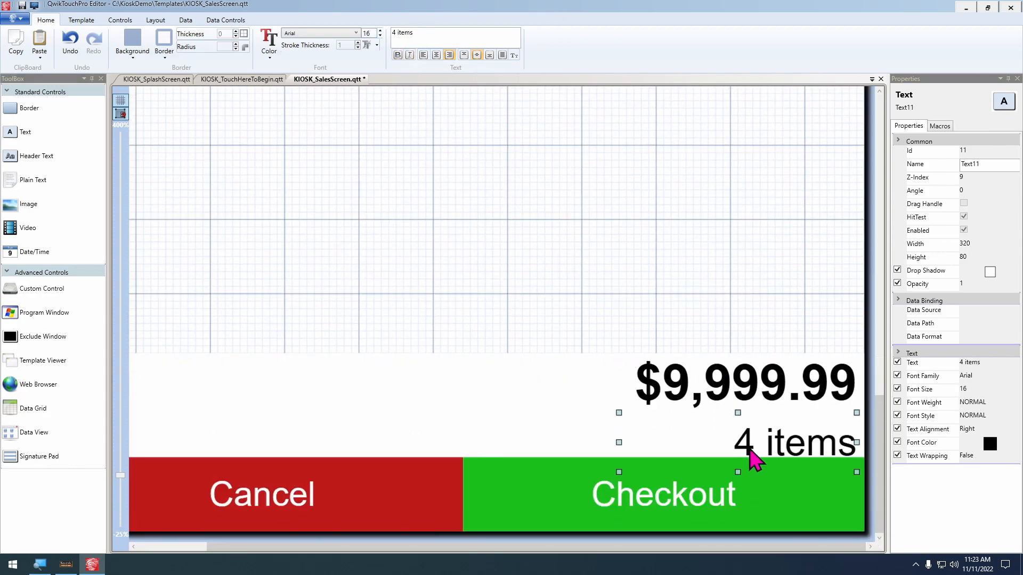
key("Up")
key("Up")
key("shift+Up")
key("shift+Up")
key("shift+Up")
key("shift+Down")
key("shift+Down")
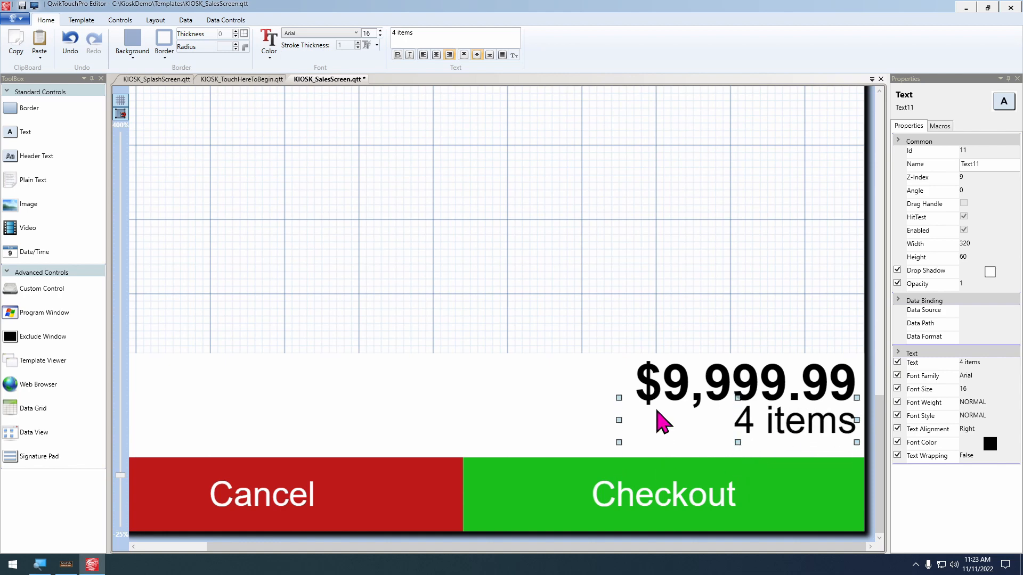
Move the price and "4 items" texts down together to centre them vertically within the border
left_click(682, 393, "ctrl")
key("Down")
key("Down")
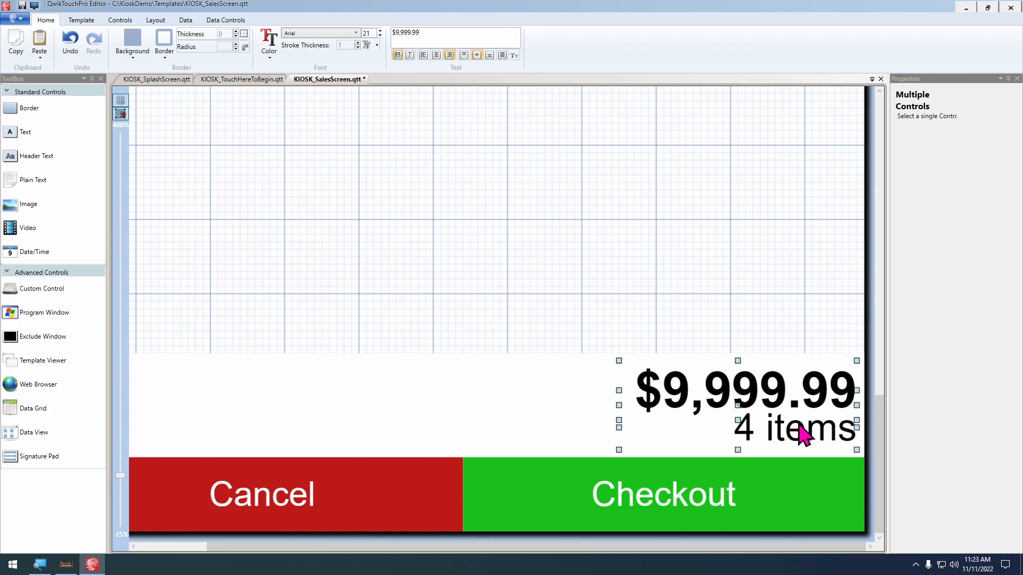
left_click(506, 393)
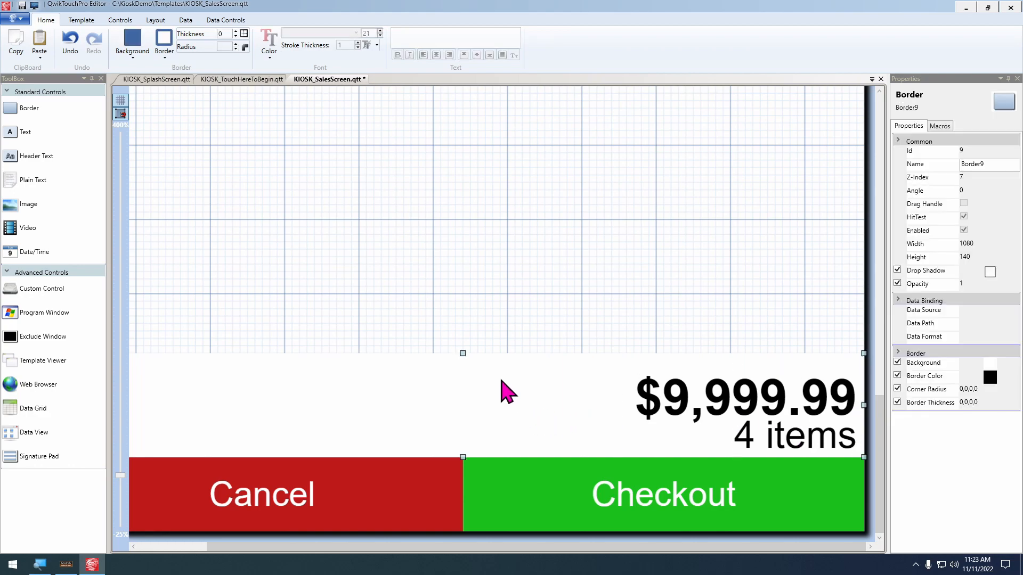
scroll(490, 381, "down", 3)
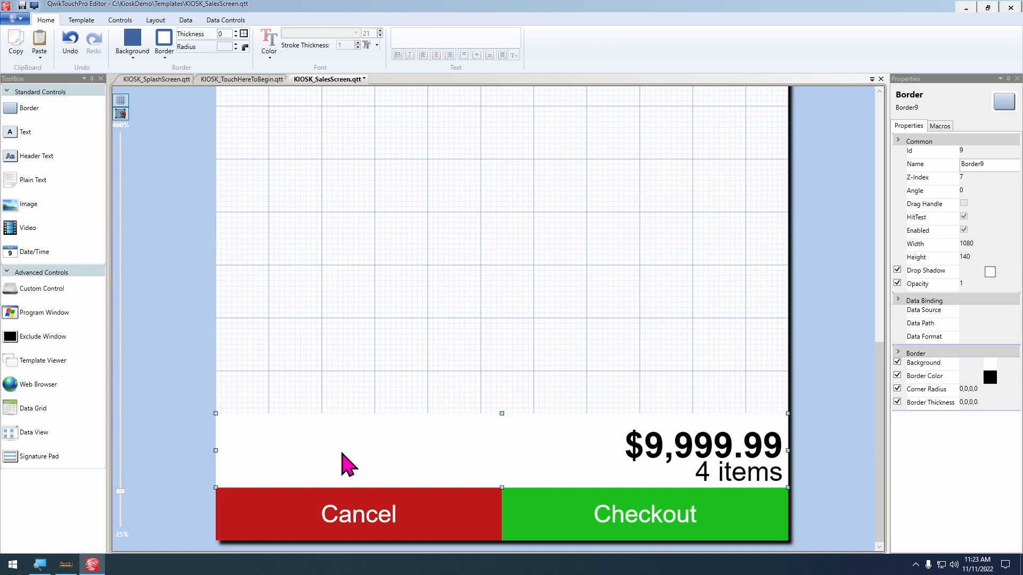
Check the solid background color of the KIOSK_TouchHereToBegin template without changing it
left_click(240, 81)
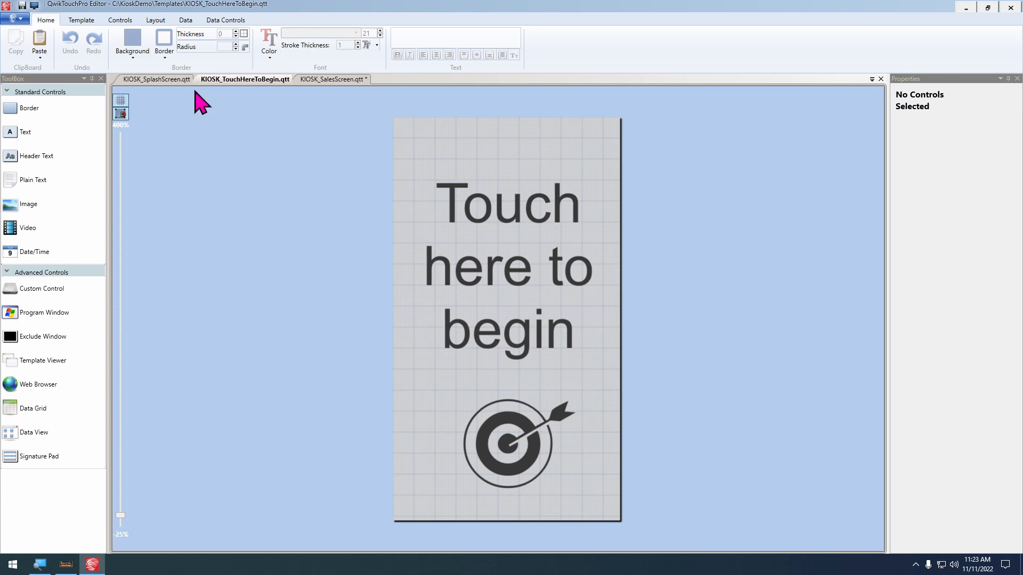
left_click(79, 21)
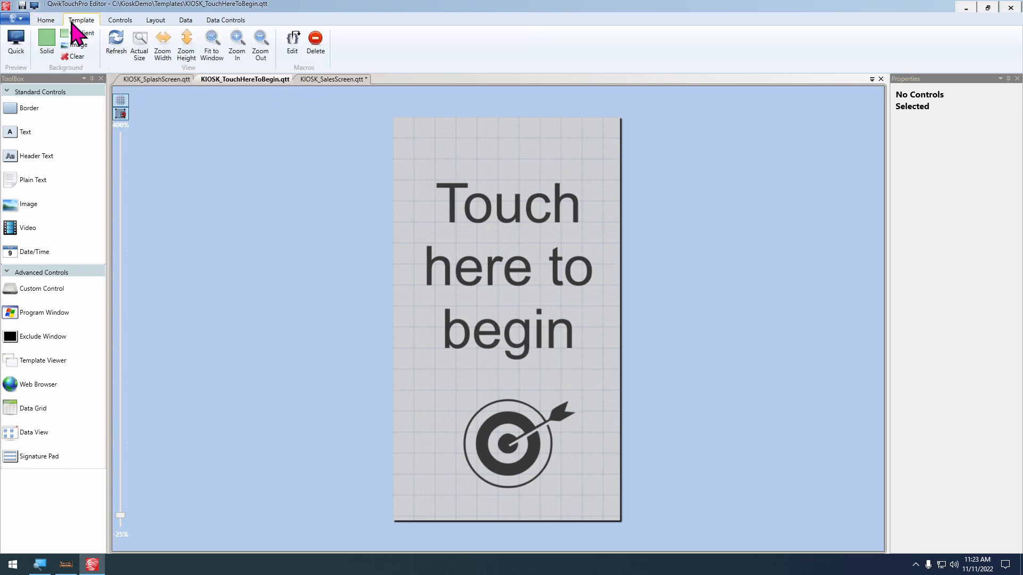
left_click(47, 54)
double_click(340, 282)
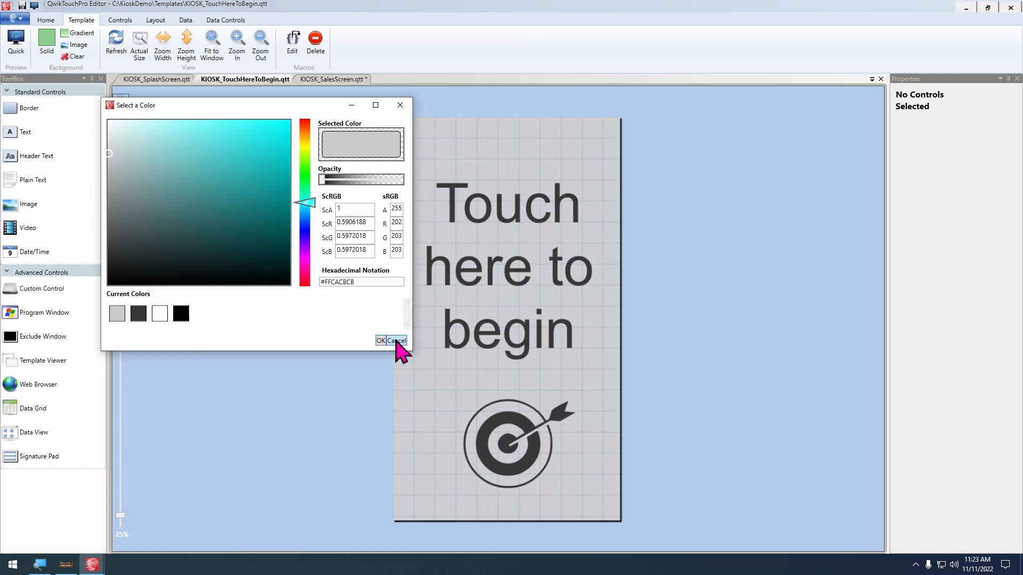
left_click(397, 341)
Add a Border control above the "Touch here to begin" text with thickness 1 and radius 0
left_click_drag(27, 130, 426, 129)
scroll(326, 174, "up", 5)
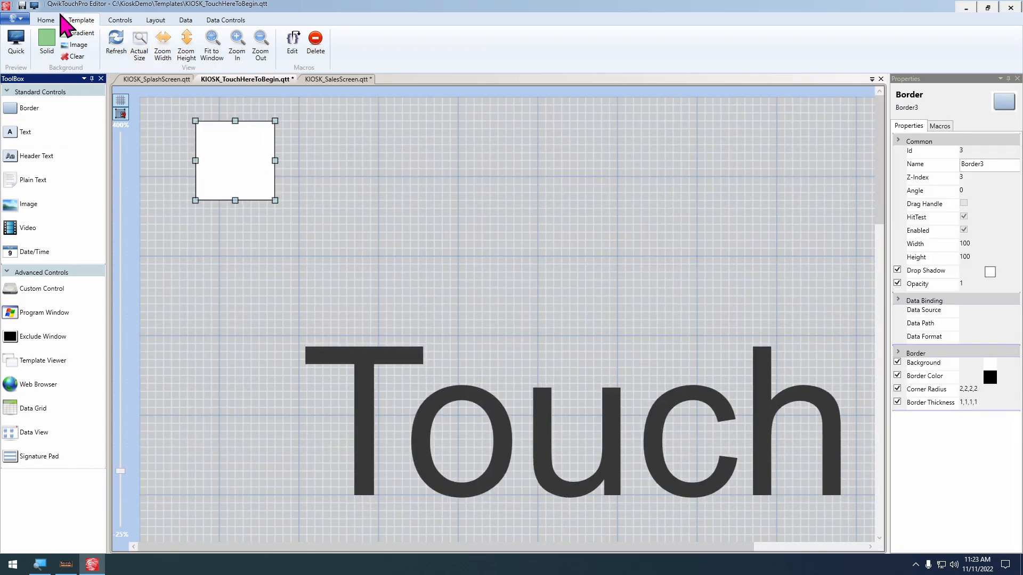
left_click(52, 21)
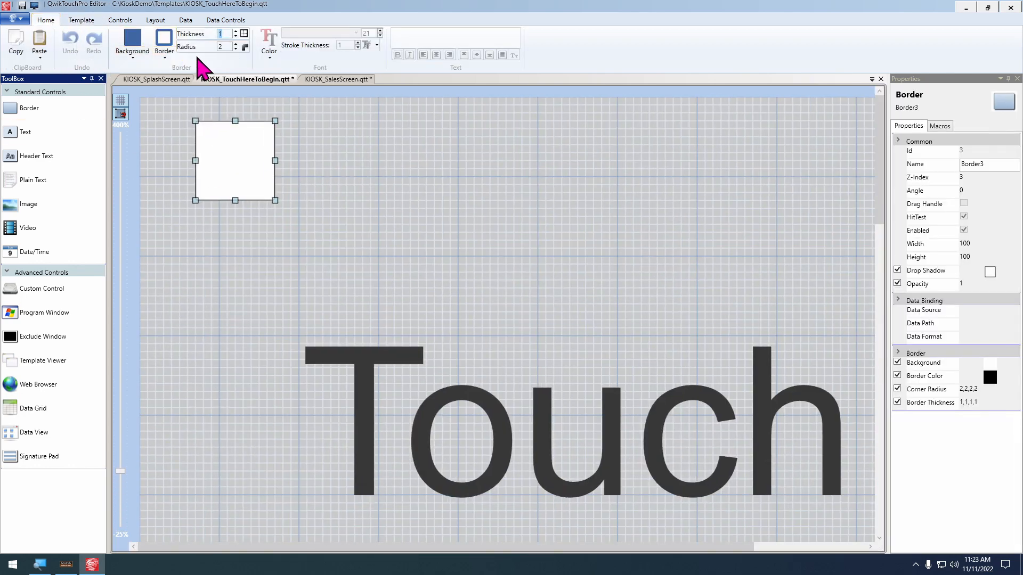
type("0")
left_click_drag(228, 48, 176, 47)
type("0")
type("1")
left_click_drag(247, 169, 311, 184)
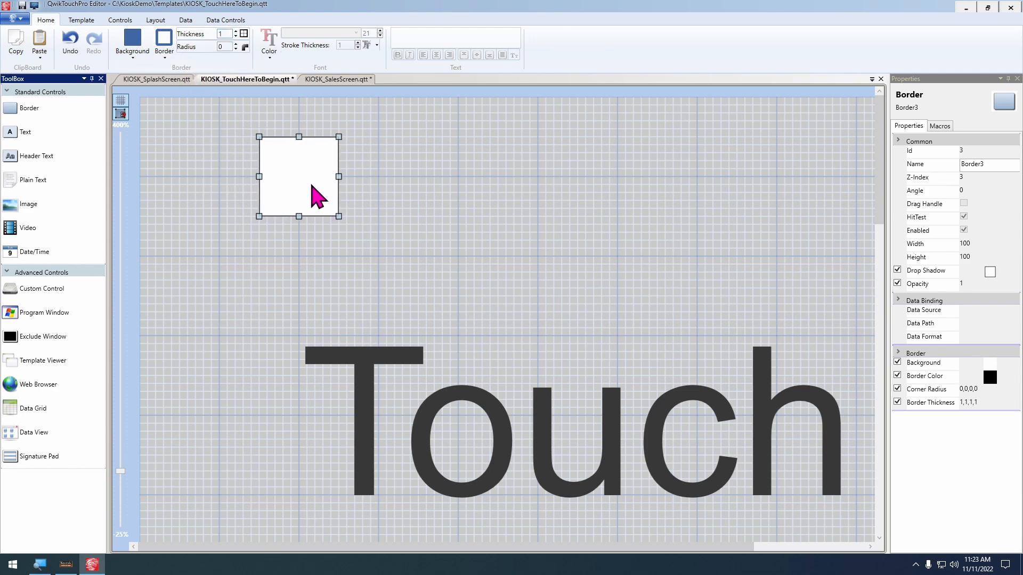
Set the new border's background to the template's light gray, #FFCACBCB
left_click(138, 44)
left_click(131, 327)
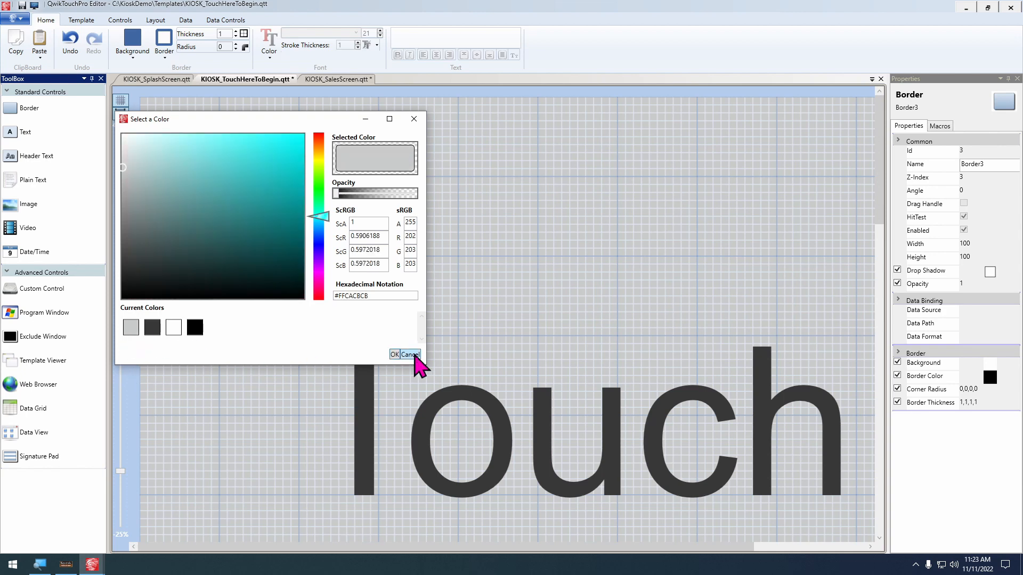
left_click_drag(309, 111, 479, 111)
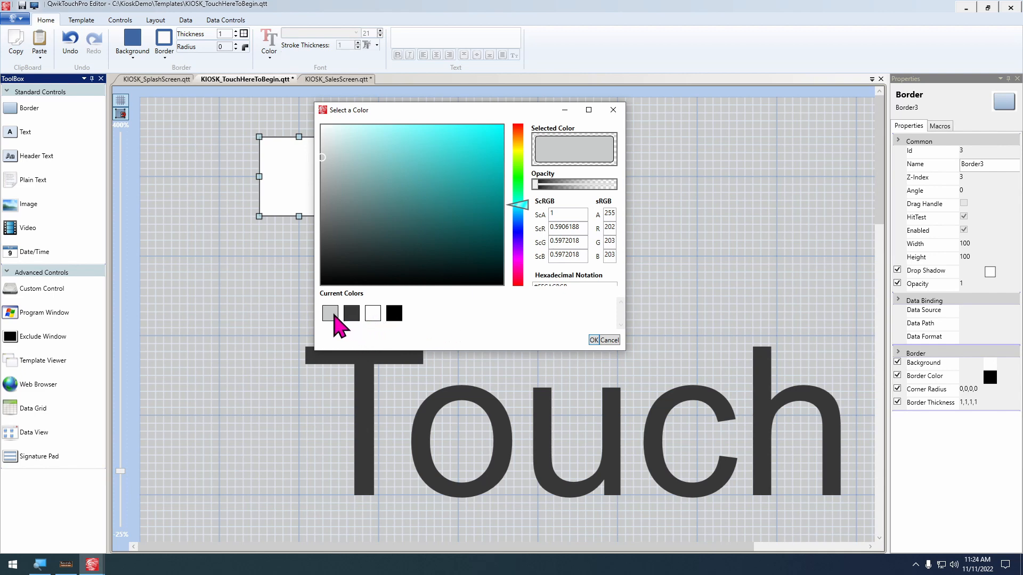
left_click(593, 340)
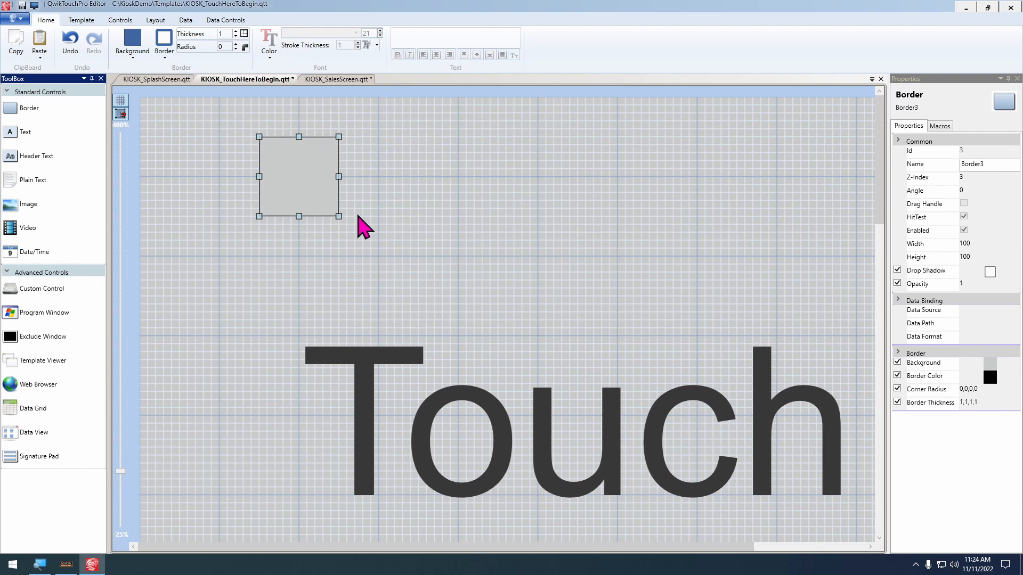
Duplicate the light gray border beside itself and set the copy's background to the dark gray #FF393838
key("ctrl+v")
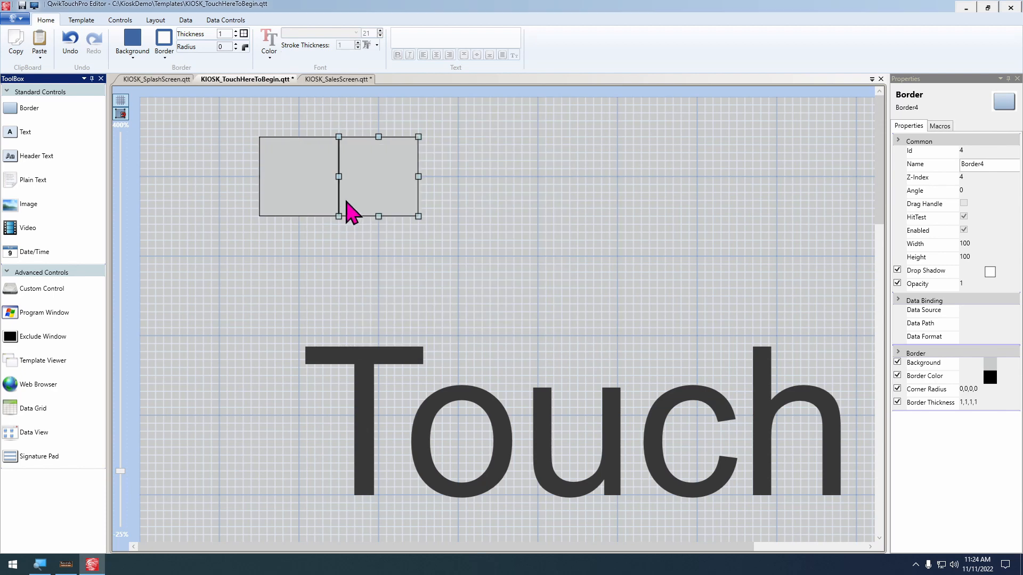
left_click(138, 48)
left_click(166, 341)
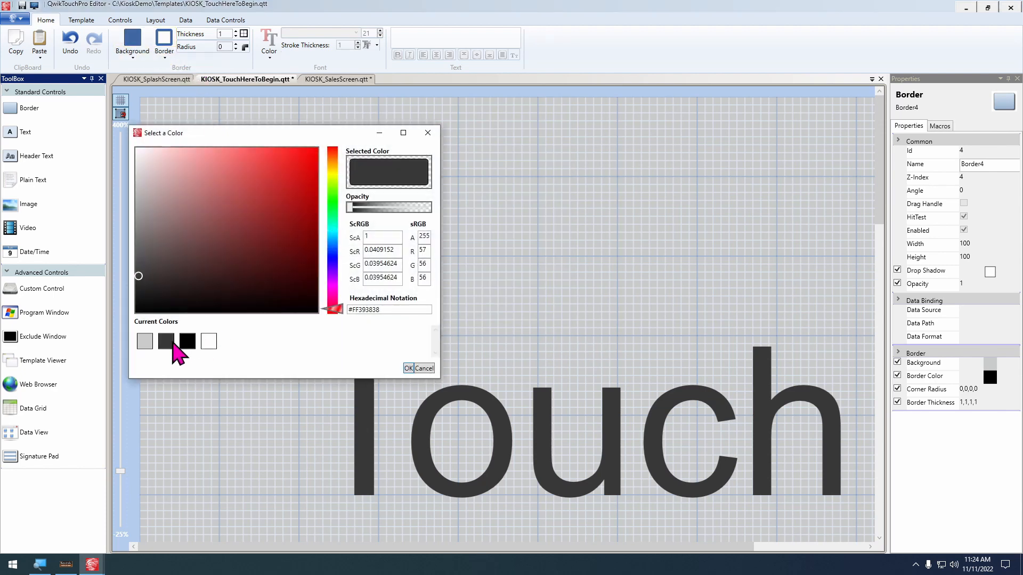
left_click(407, 368)
Transfer both gray swatches from KIOSK_TouchHereToBegin to the empty middle area of KIOSK_SalesScreen, deleting the originals
left_click(317, 199, "ctrl")
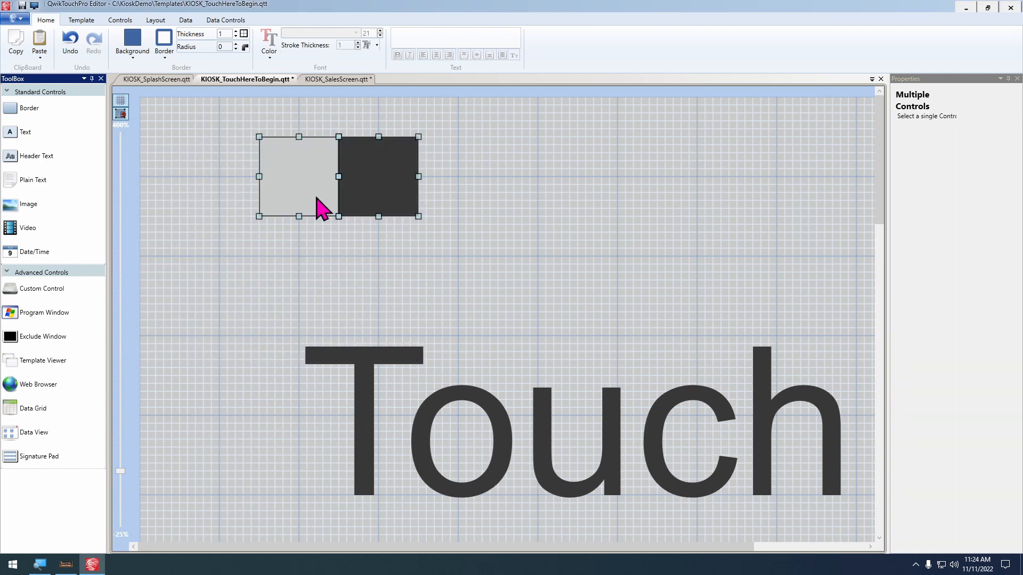
right_click(347, 190)
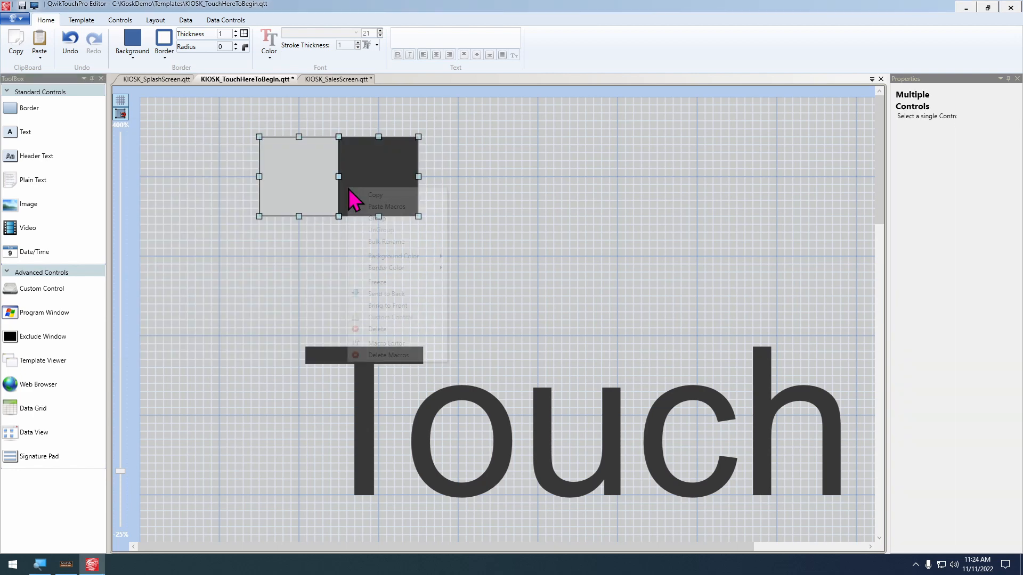
left_click(387, 201)
key("Delete")
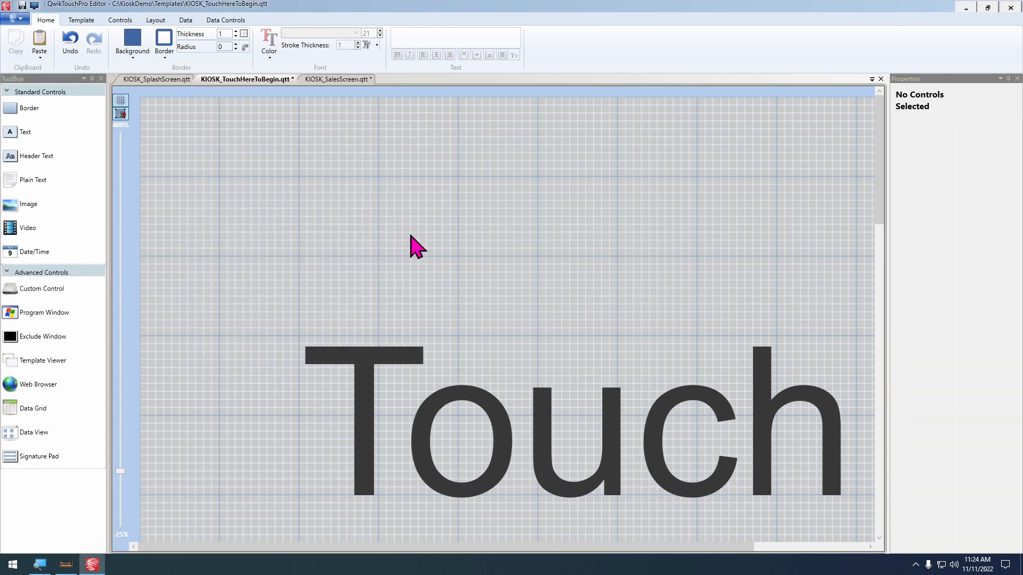
left_click(335, 79)
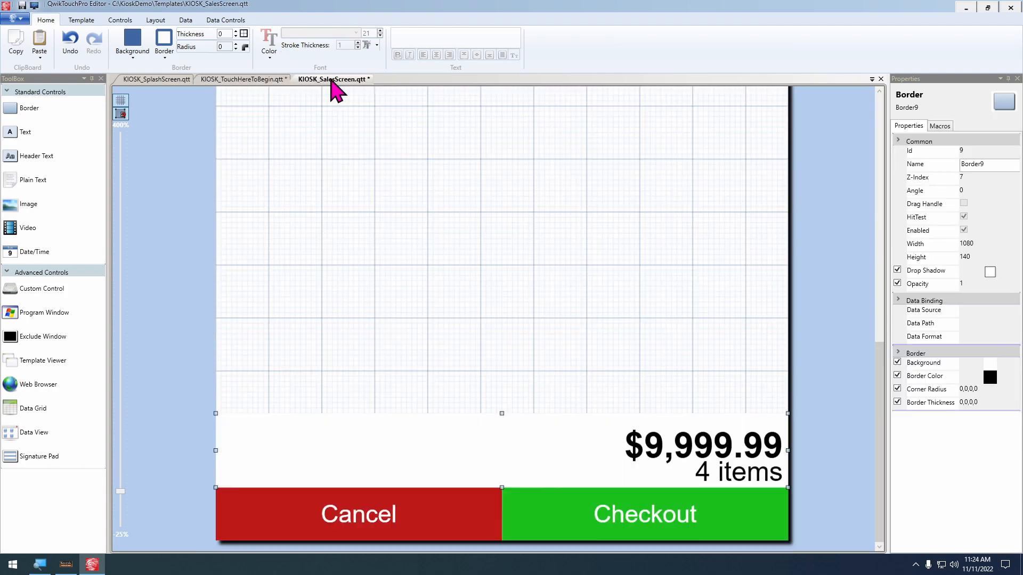
right_click(315, 159)
left_click(338, 169)
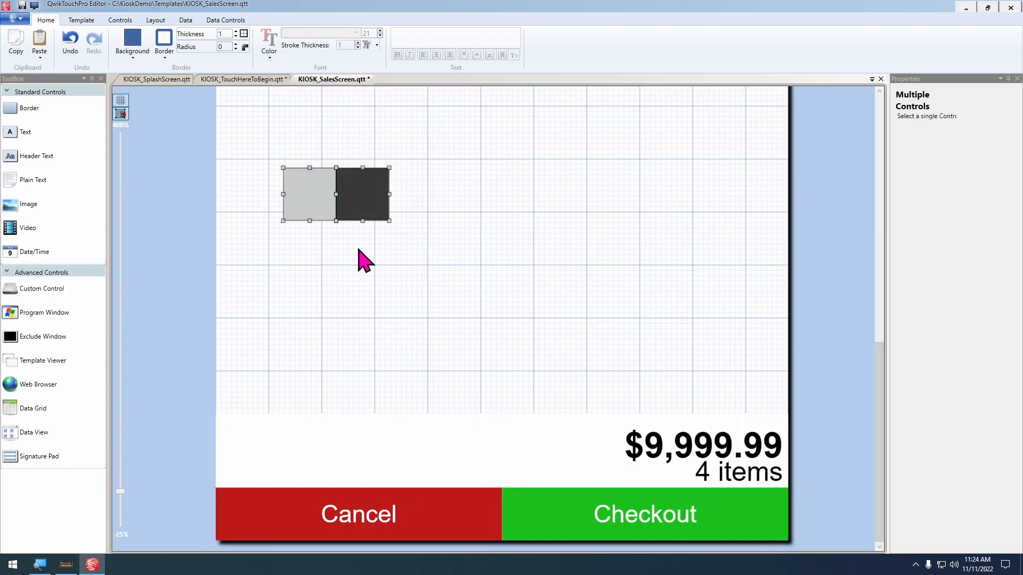
Set the background of the border behind the price and "4 items" texts to light gray #FFCACBCB
scroll(472, 202, "down", 1)
scroll(493, 255, "up", 1)
scroll(510, 308, "down", 1)
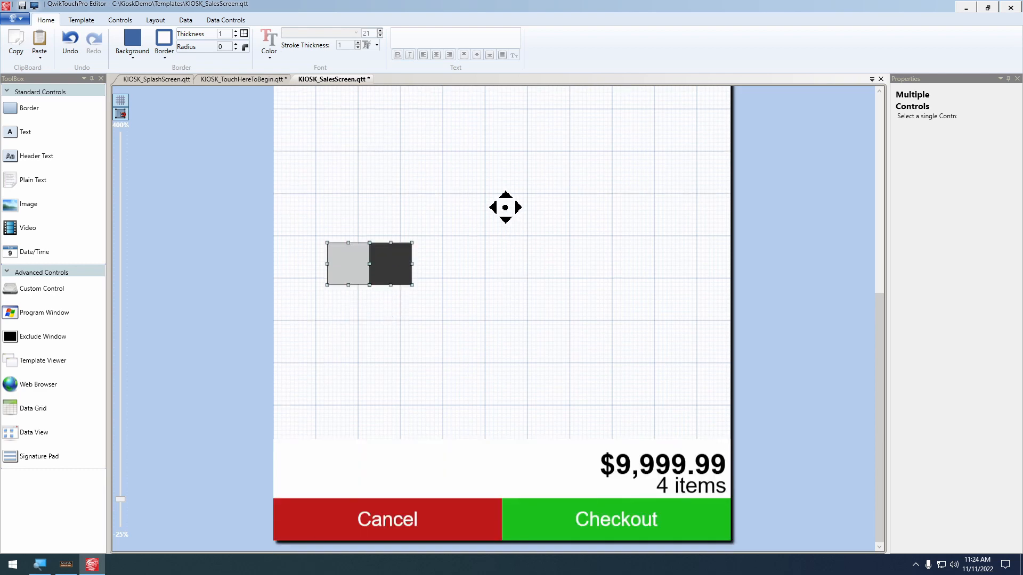
left_click(359, 472)
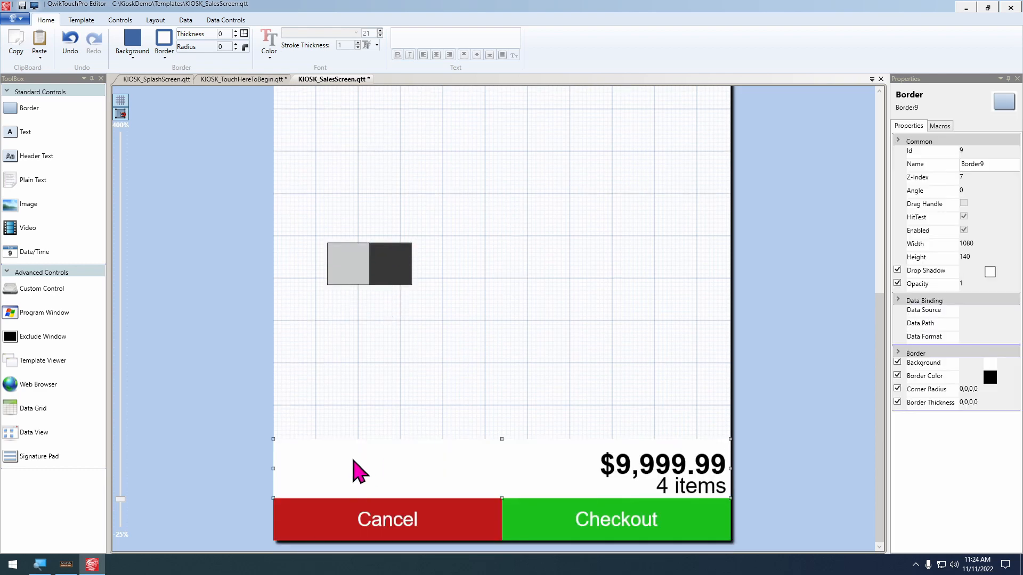
left_click(132, 43)
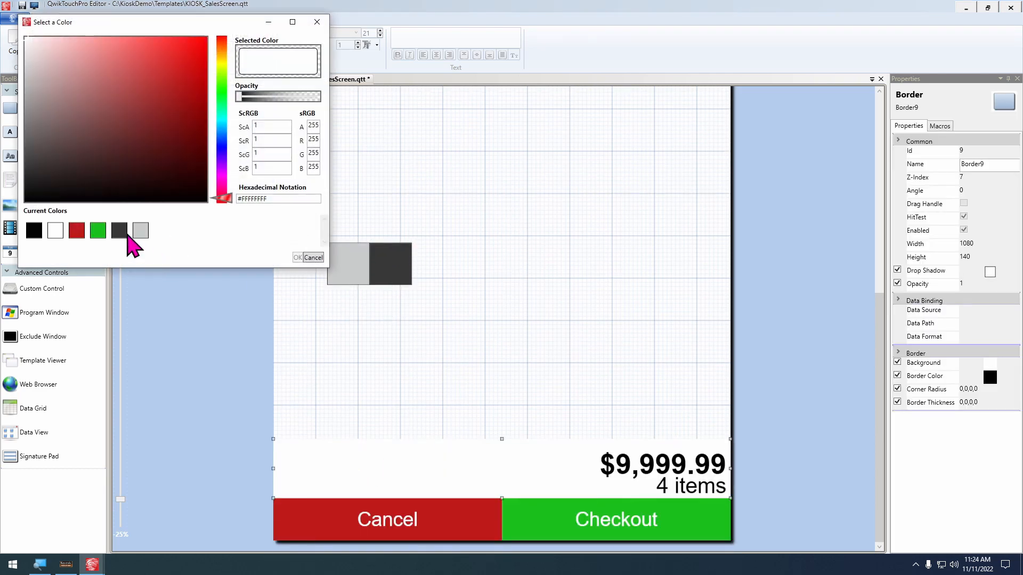
left_click(140, 234)
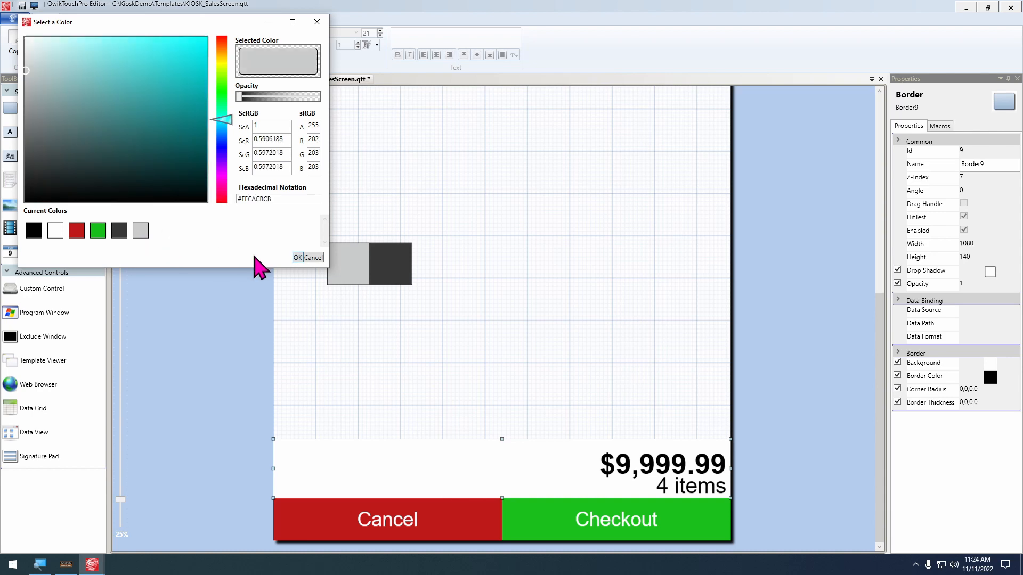
left_click(298, 258)
Set the font color of the "$9,999.99" and "4 items" texts to dark gray #FF393838
left_click(660, 458)
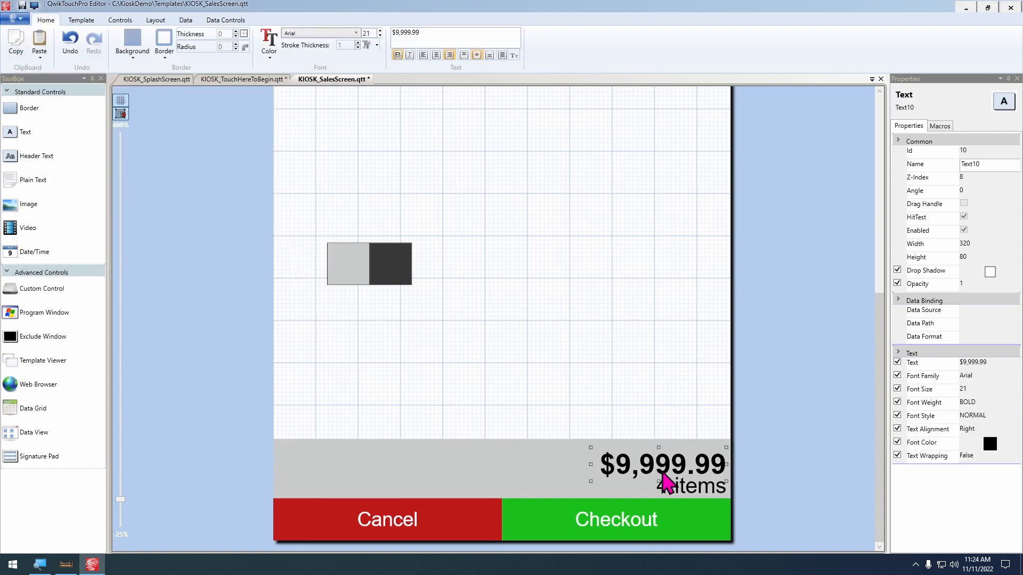
left_click(686, 494, "shift")
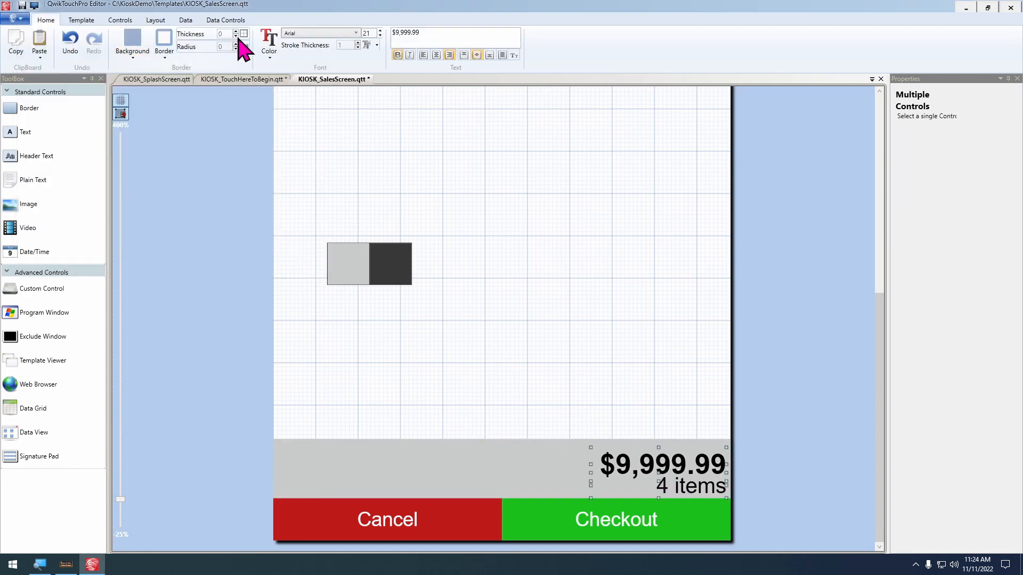
left_click(261, 43)
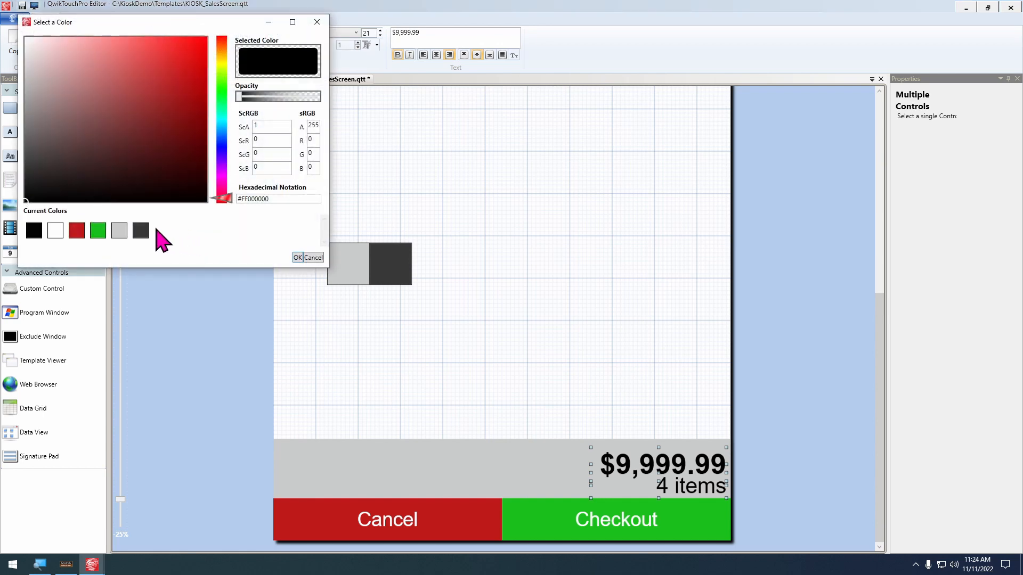
left_click(142, 231)
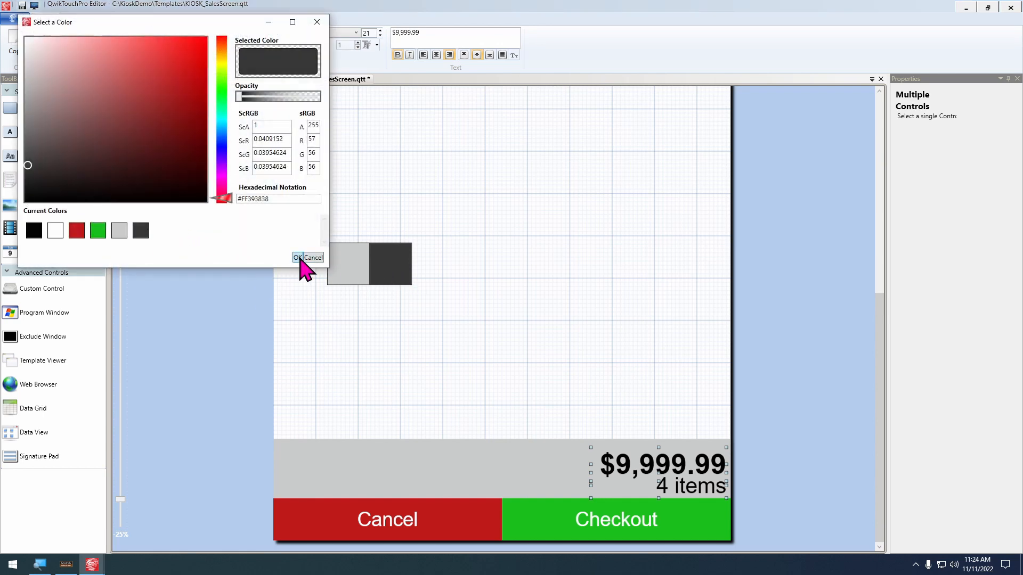
left_click(298, 257)
Move the price text slightly up, away from the "4 items" text
left_click(550, 406)
left_click(656, 458)
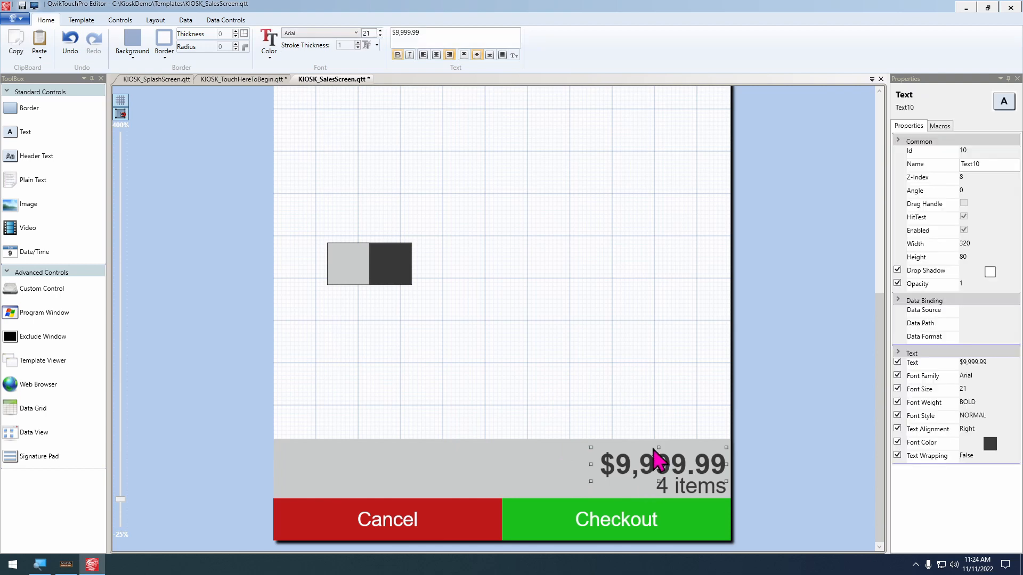
left_click(565, 421)
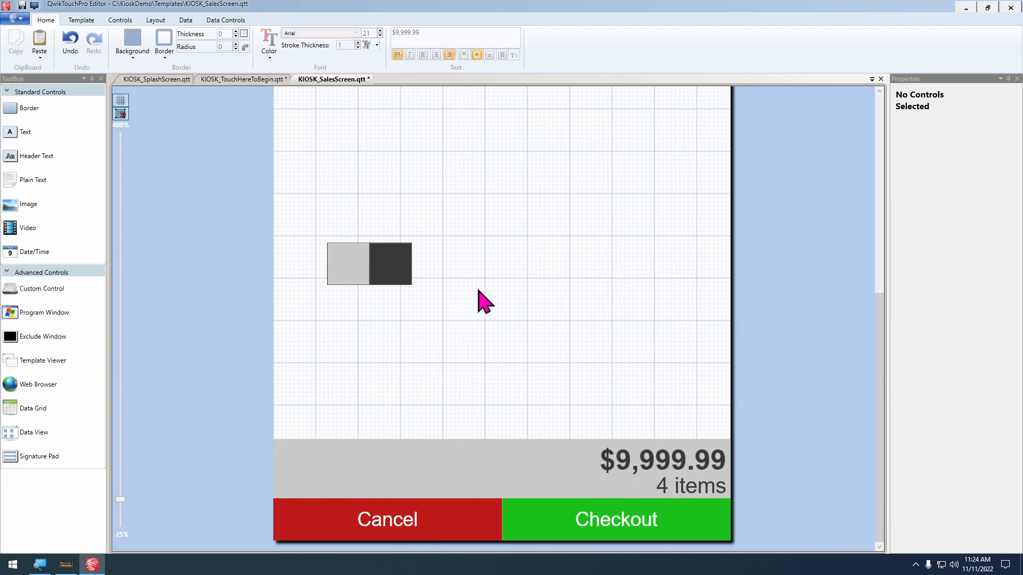
Set the font color of the "Add Items" header text to light gray #FFCACBCB
scroll(478, 290, "down", 1)
left_click_drag(554, 244, 561, 452)
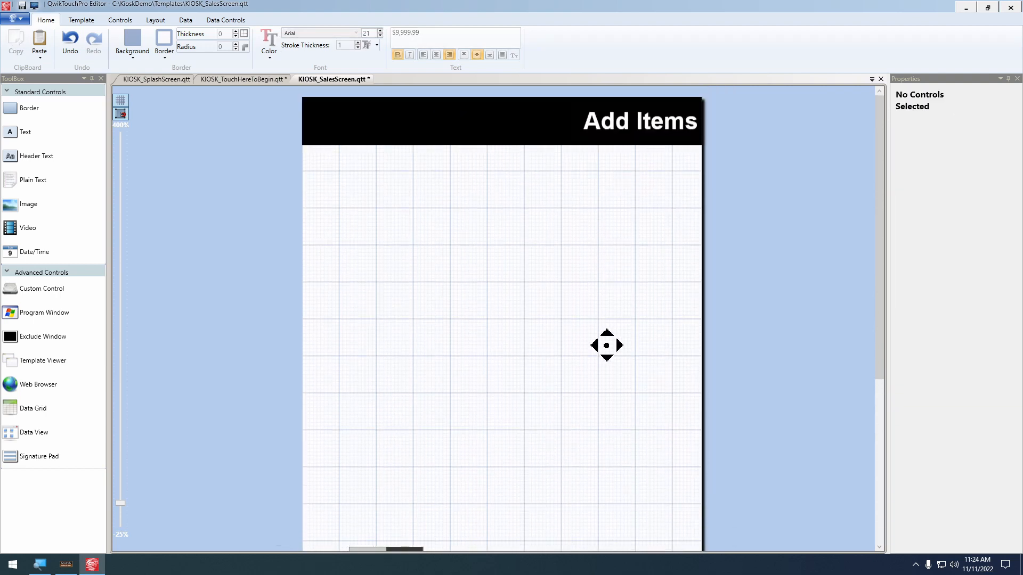
left_click(606, 133)
left_click(266, 41)
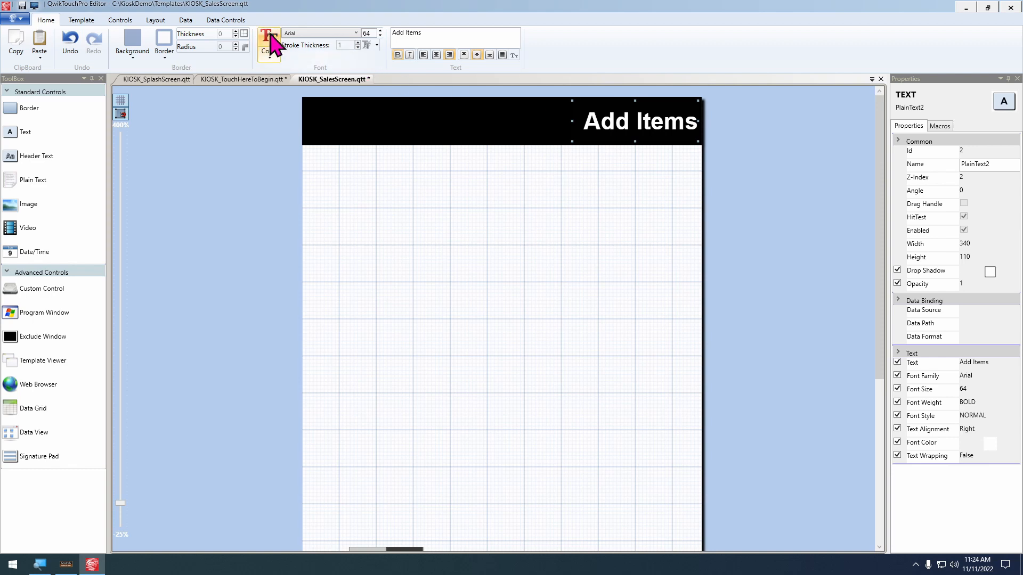
left_click(133, 244)
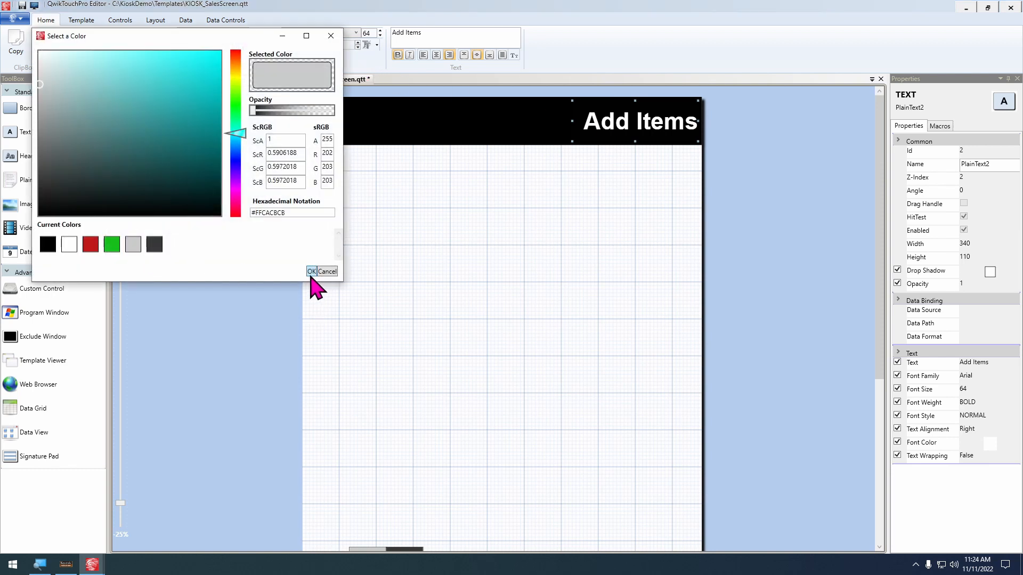
left_click(312, 271)
left_click(450, 297)
Examine the recolored sales screen from the header down to the total area and the Cancel and Checkout buttons
scroll(450, 296, "down", 1)
left_click_drag(470, 247, 511, 379)
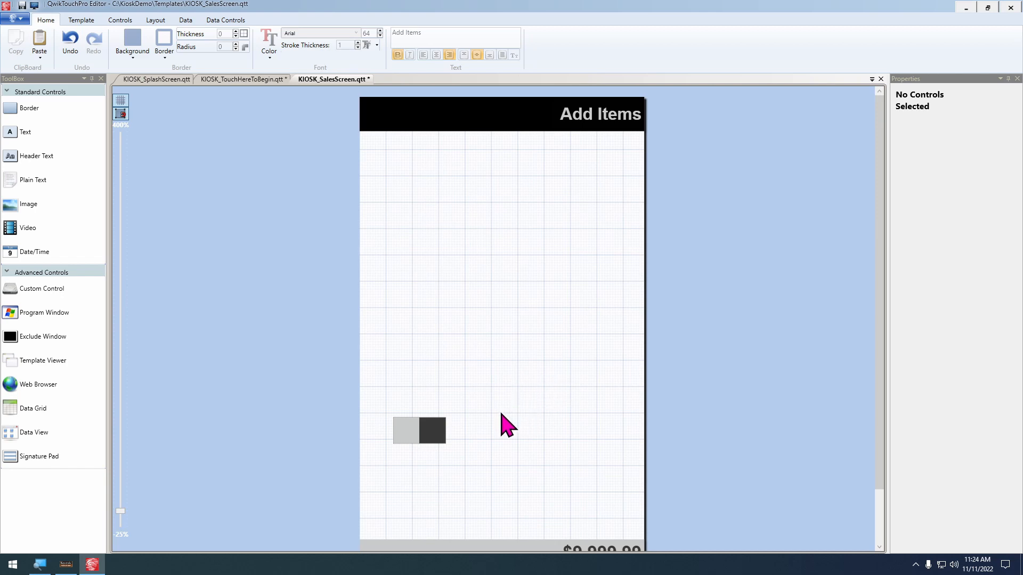
left_click_drag(524, 430, 534, 251)
scroll(525, 405, "up", 2)
left_click_drag(501, 473, 544, 244)
left_click_drag(448, 428, 359, 275)
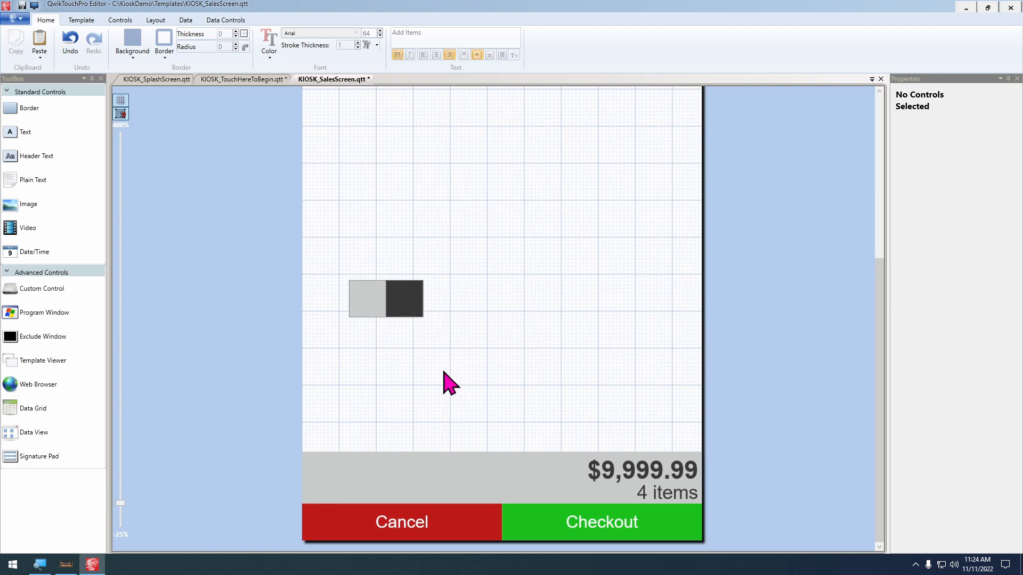
scroll(478, 371, "up", 1)
left_click_drag(480, 374, 496, 183)
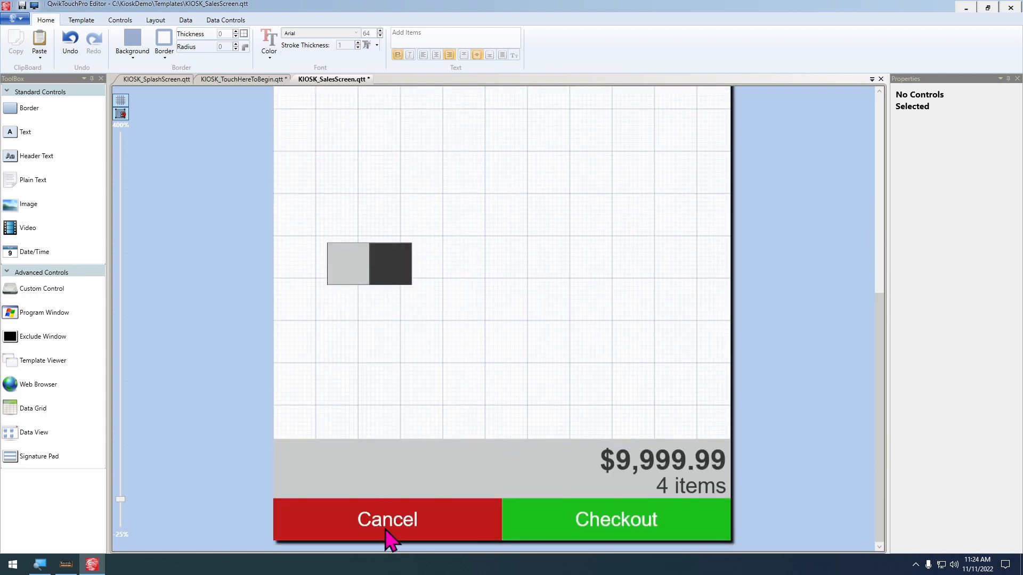
Duplicate the light gray swatch and place the copy below the original
left_click(366, 285)
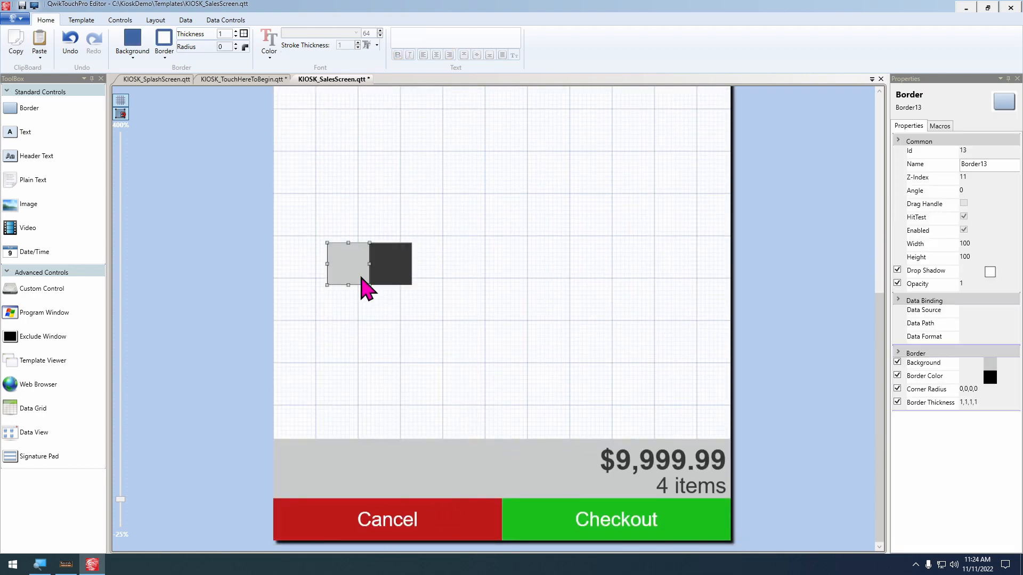
left_click_drag(407, 277, 367, 321)
key("Up")
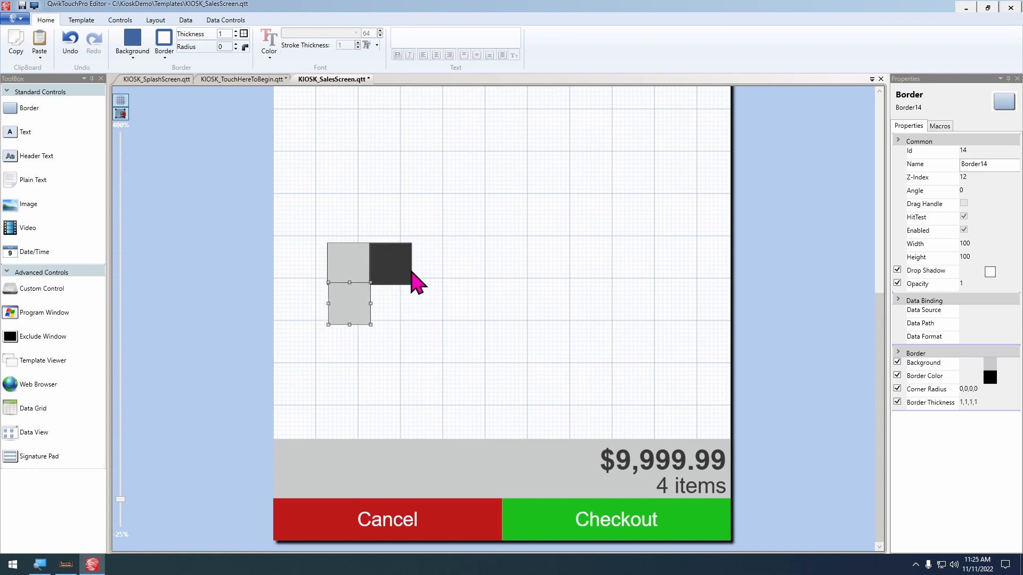
Reposition the two original gray swatches and the copy so the copy sits flush beneath the light gray swatch
scroll(411, 271, "up", 3)
left_click_drag(442, 412, 405, 154)
left_click_drag(298, 372, 297, 377)
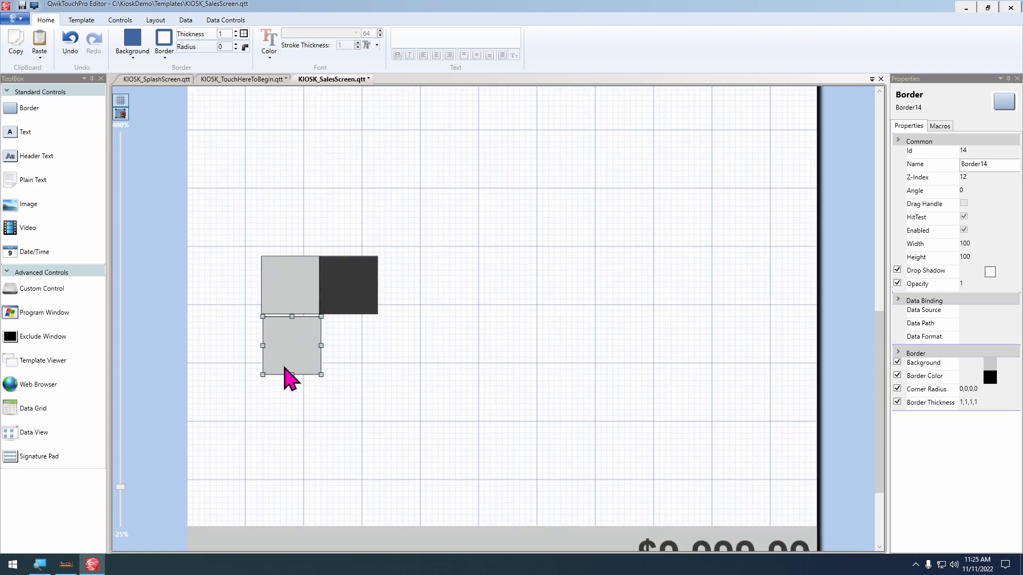
left_click_drag(300, 287, 345, 292)
left_click_drag(289, 342, 344, 335)
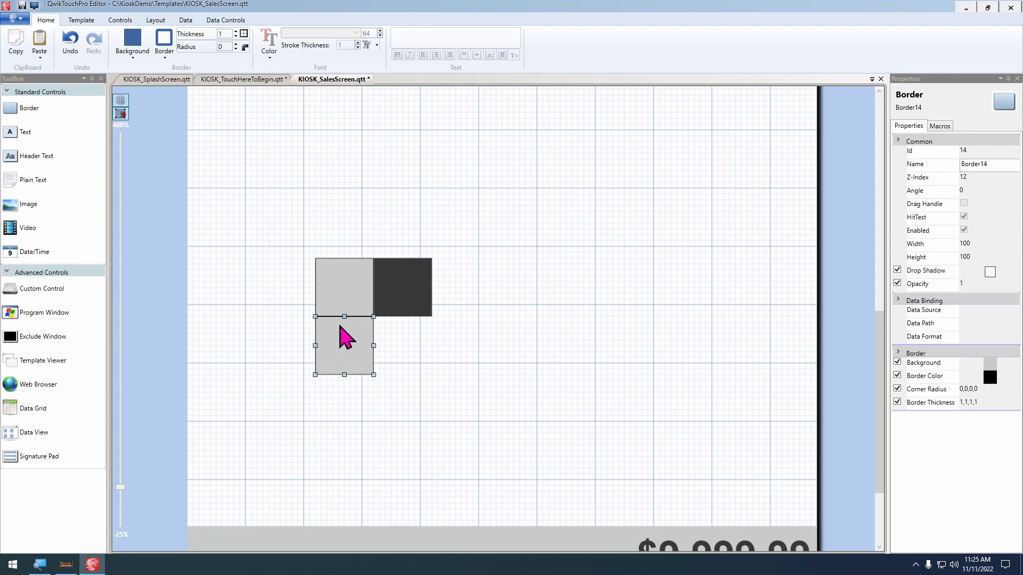
Set the lower swatch's background to the Cancel button's red, #FFBF1818
left_click(121, 20)
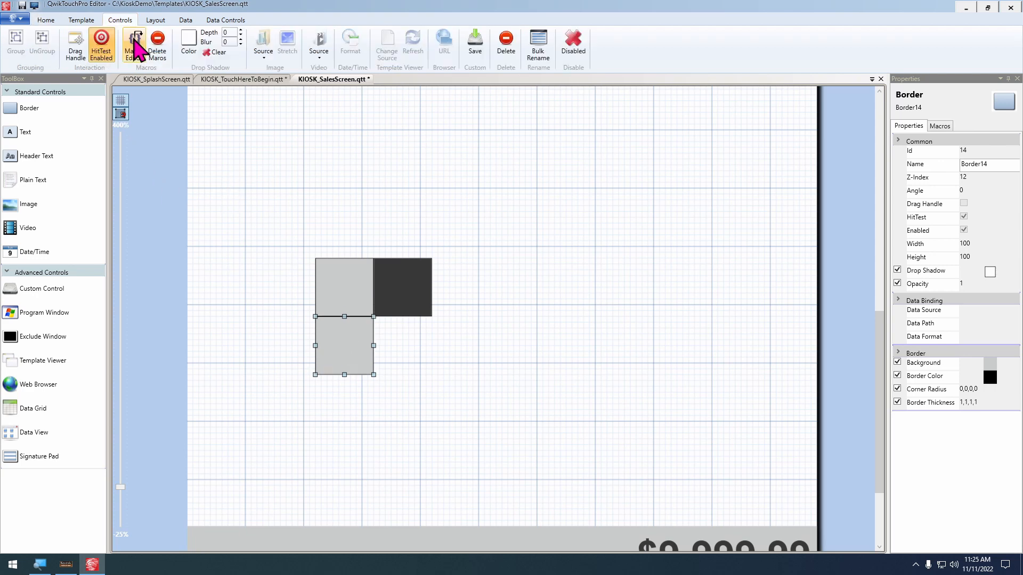
left_click(45, 20)
left_click(130, 41)
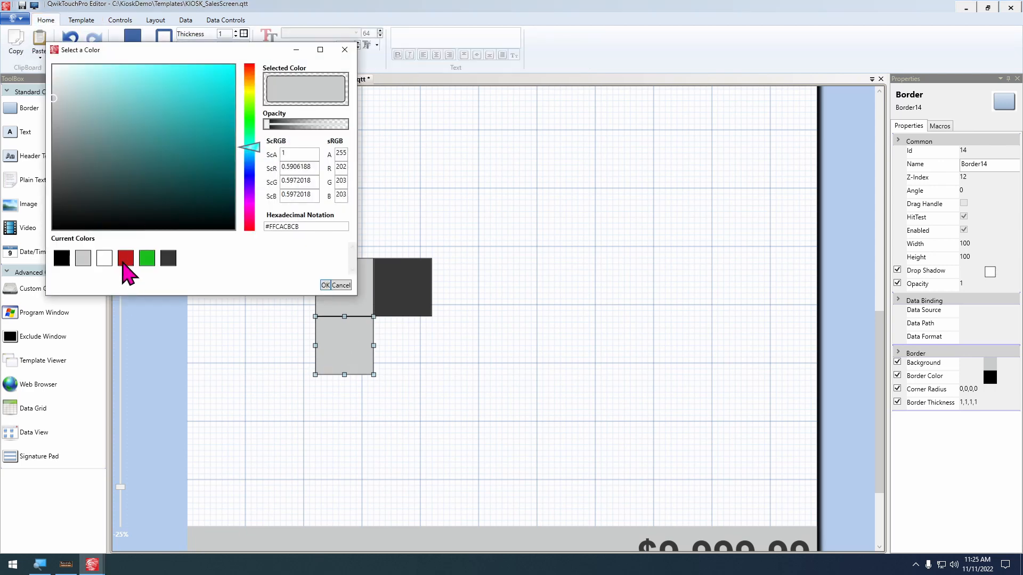
left_click(126, 259)
left_click(325, 285)
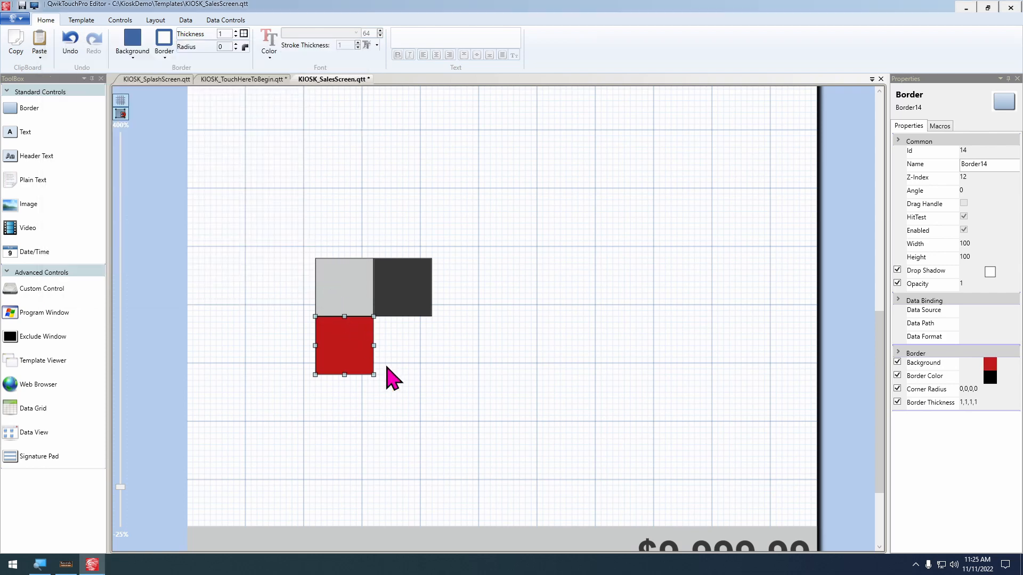
Duplicate the red swatch beneath the dark gray one and set the copy's background to the Checkout button's green
key("ctrl+v")
left_click(137, 46)
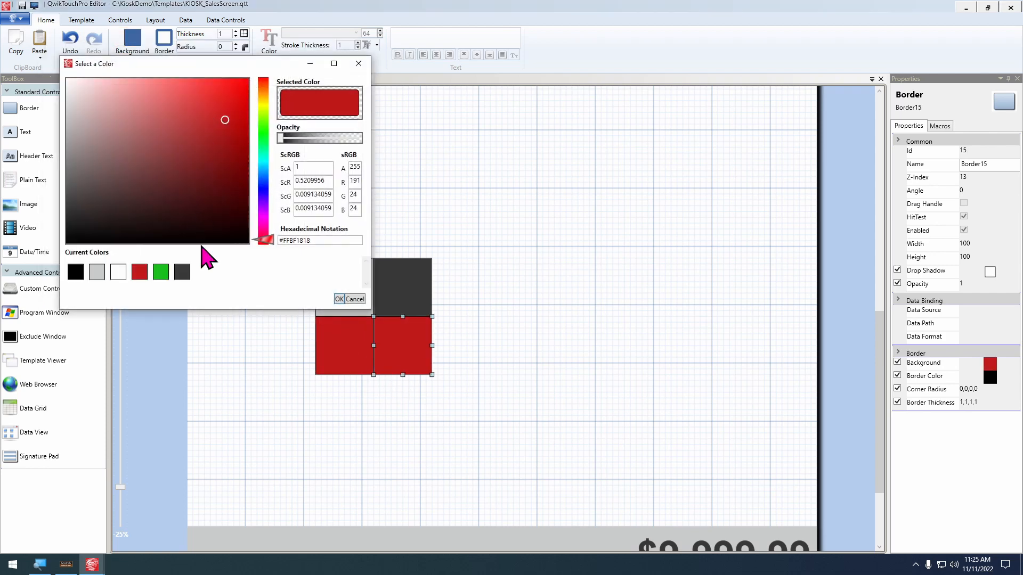
left_click(161, 272)
left_click(339, 299)
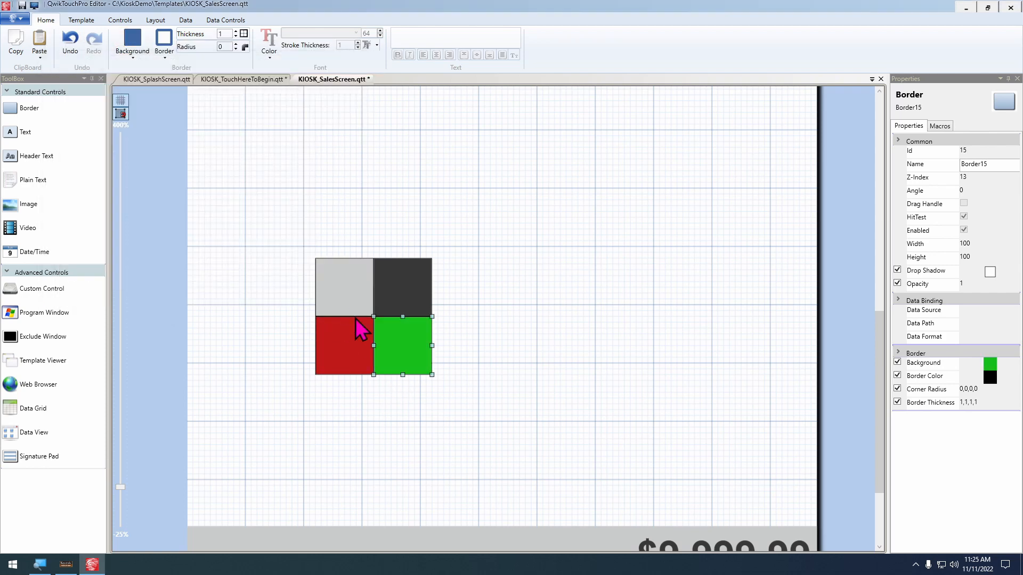
Group the four color swatches and move the group slightly to a new spot on the canvas
left_click(492, 407)
scroll(491, 407, "down", 2)
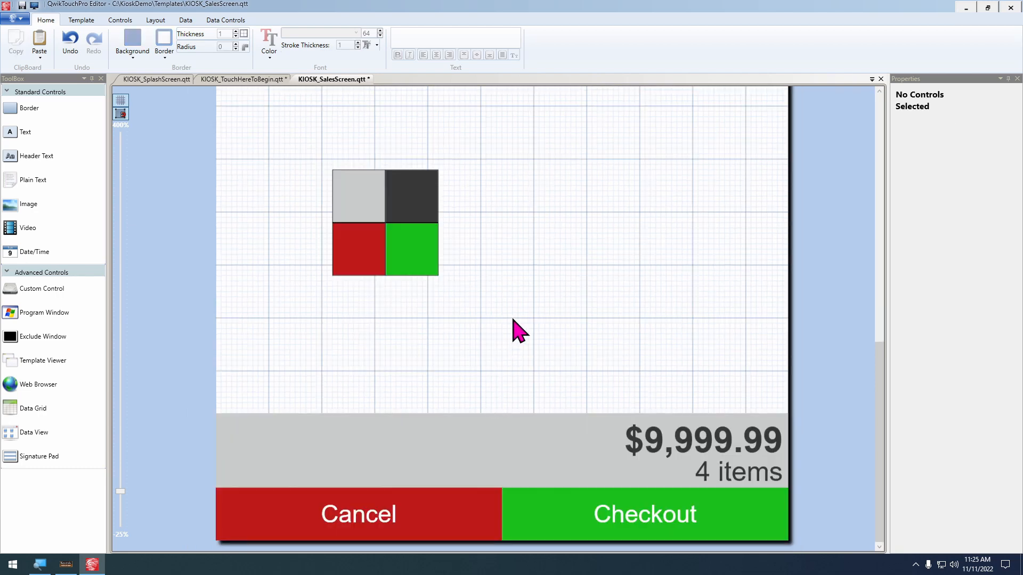
left_click_drag(486, 292, 320, 160)
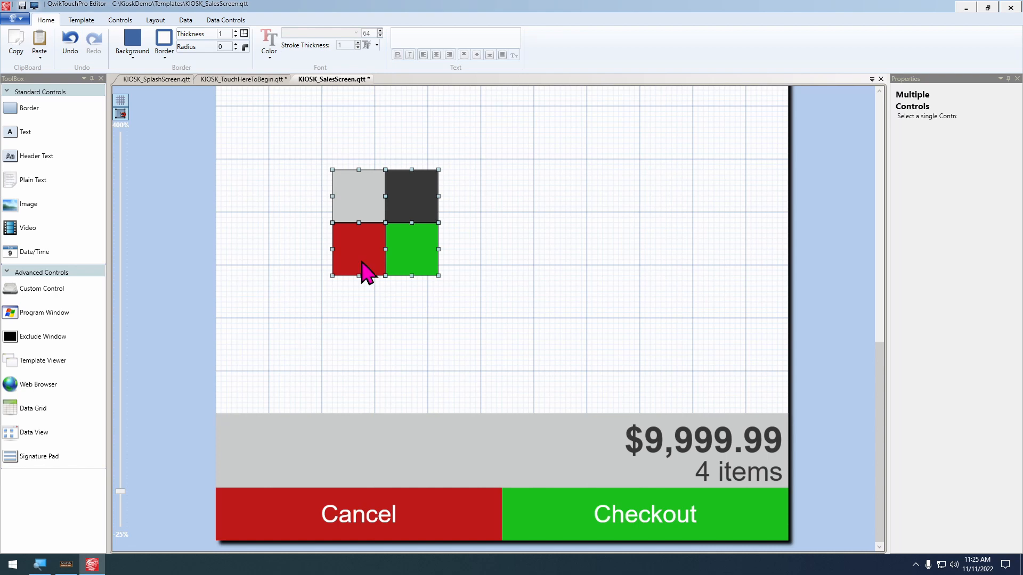
right_click(379, 216)
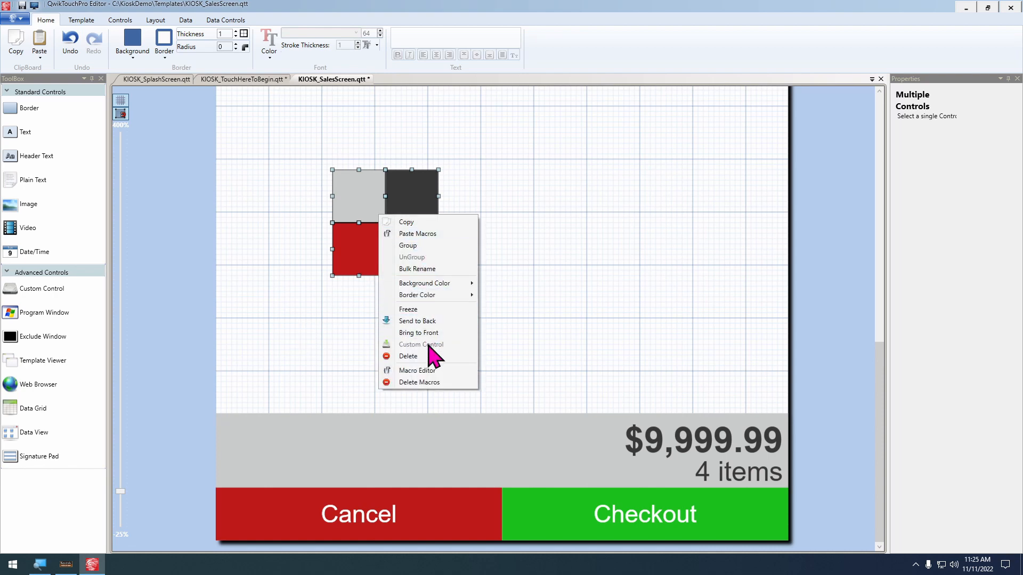
left_click(426, 245)
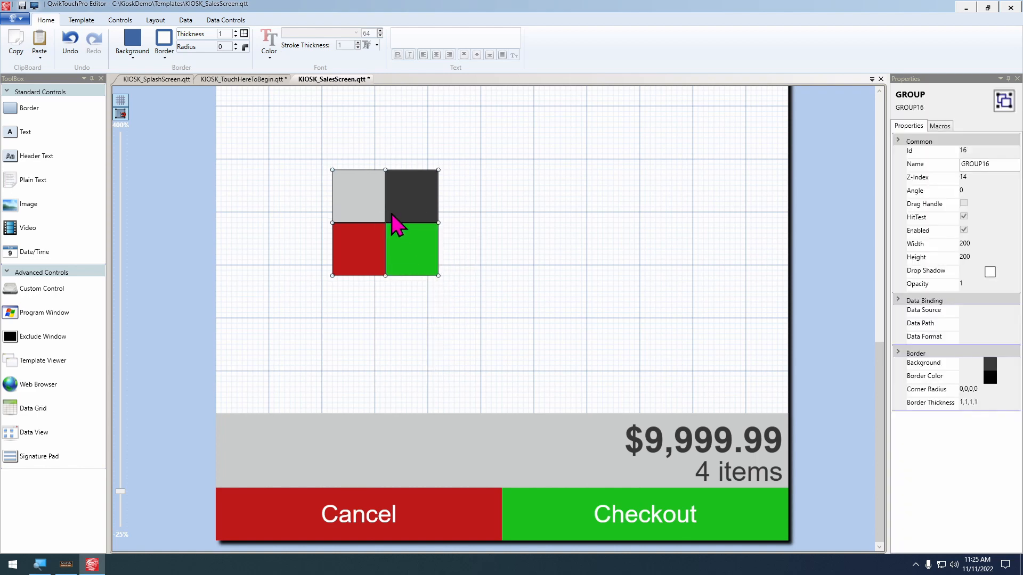
left_click_drag(394, 223, 409, 229)
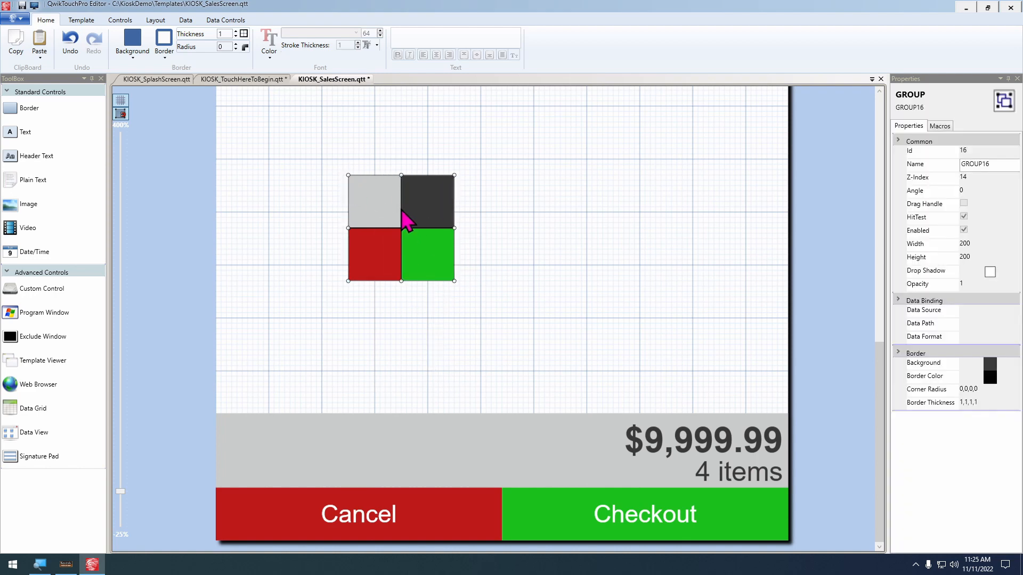
Save the swatch group as a custom control named ccColorPalette and delete the group from the template
right_click(393, 222)
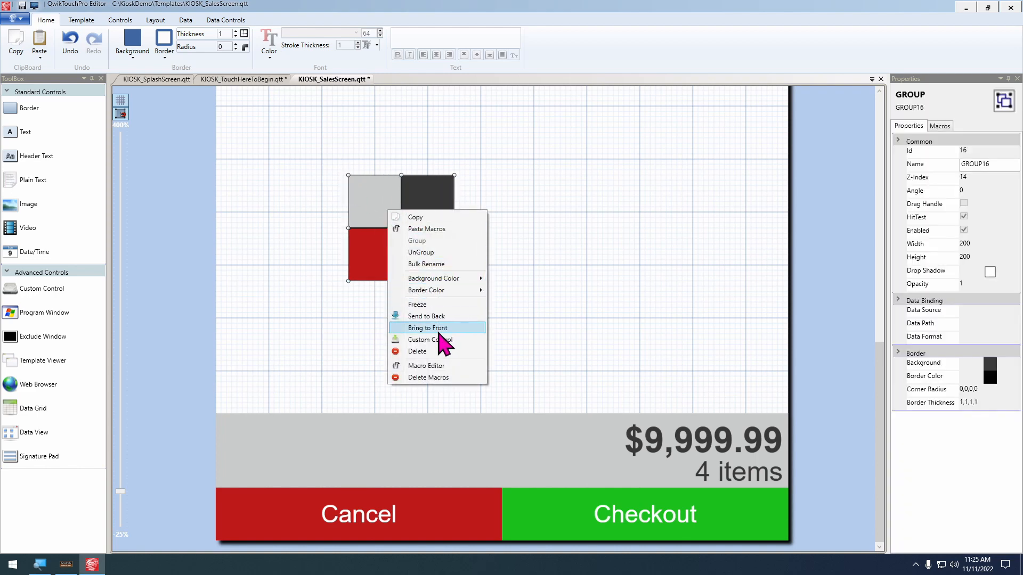
left_click(442, 341)
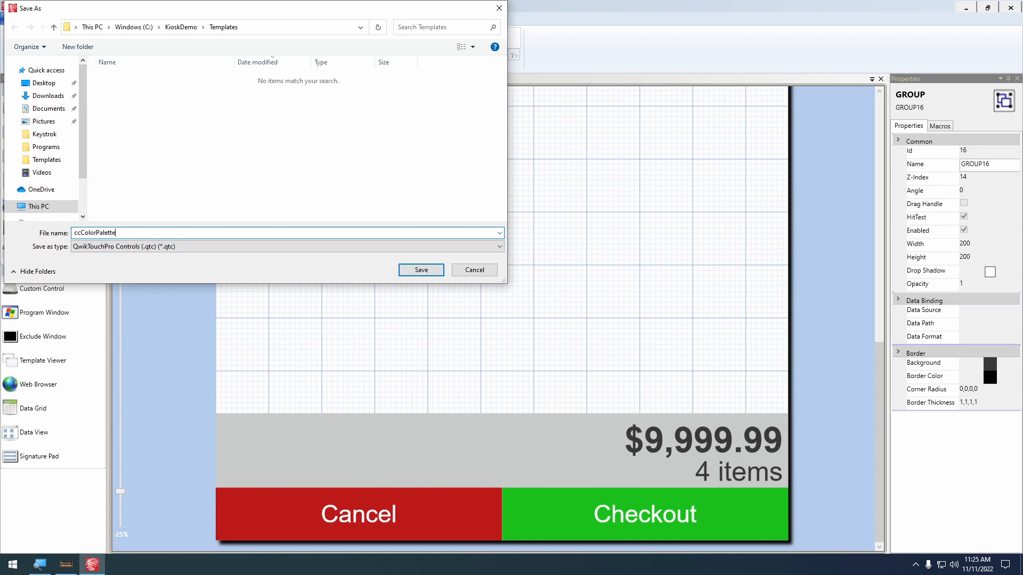
left_click(418, 271)
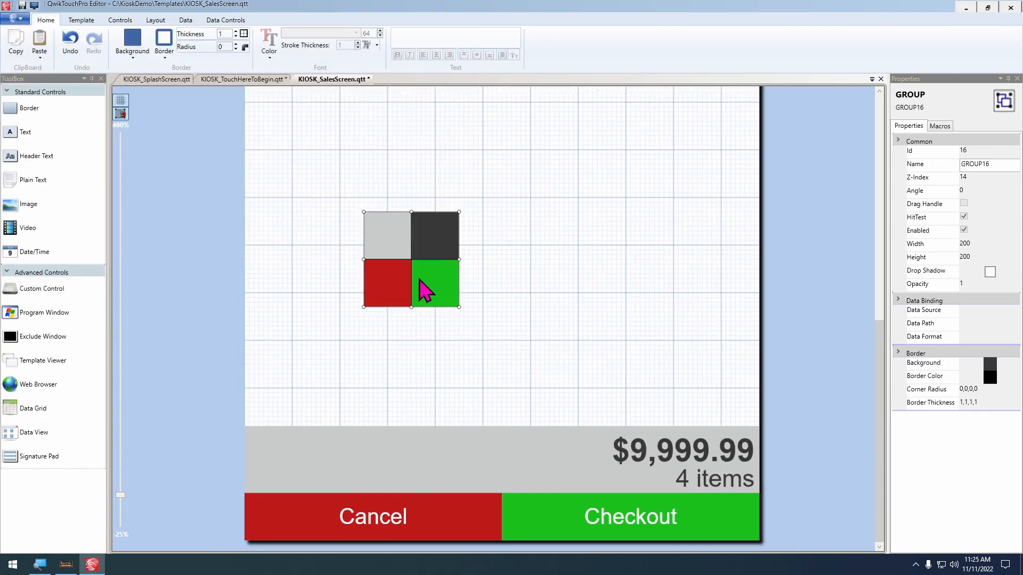
scroll(426, 292, "down", 4)
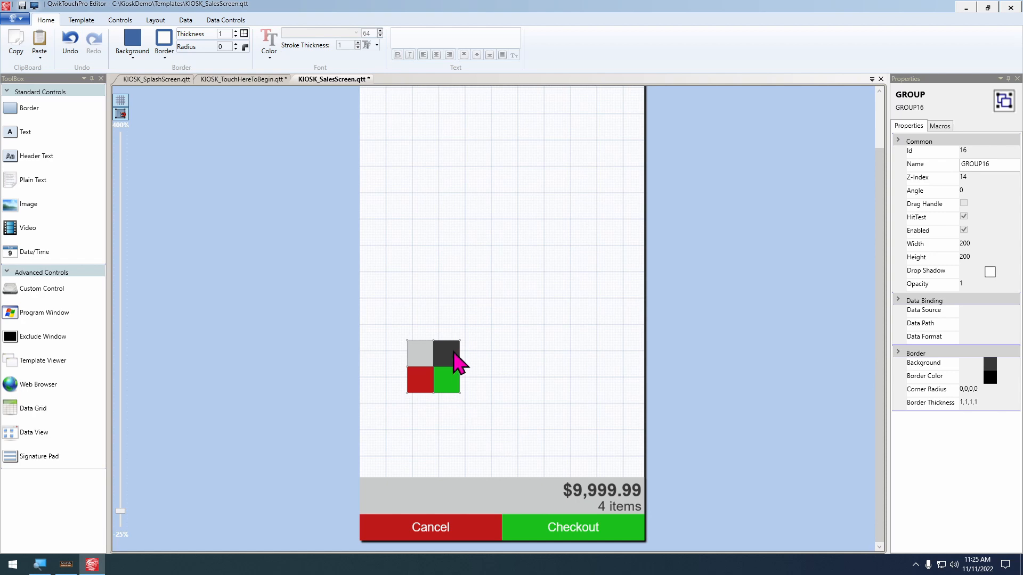
key("Delete")
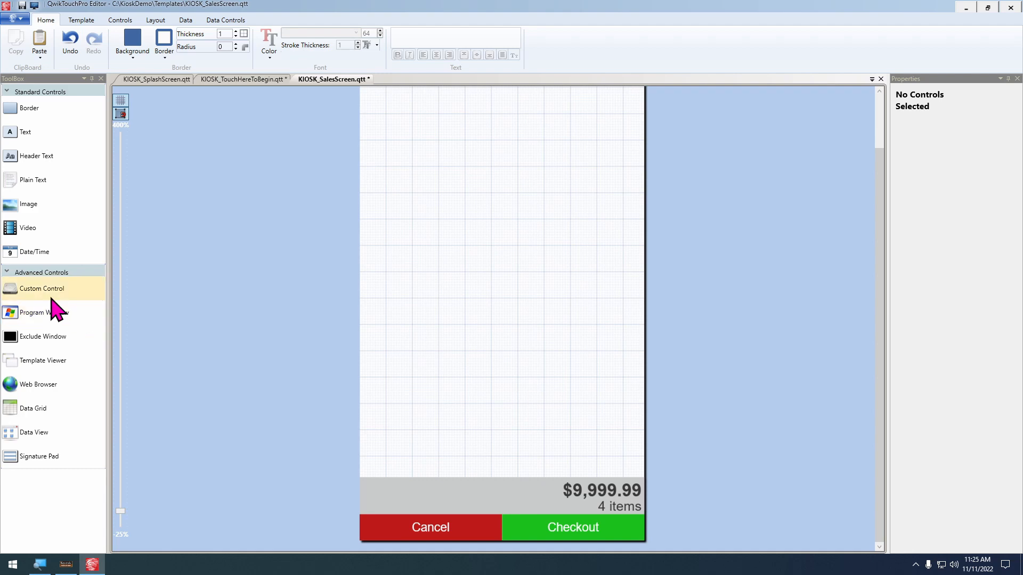
Try inserting the ccColorPalette custom control into the empty area of the sales screen, and delete it again
left_click_drag(64, 288, 461, 249)
double_click(142, 87)
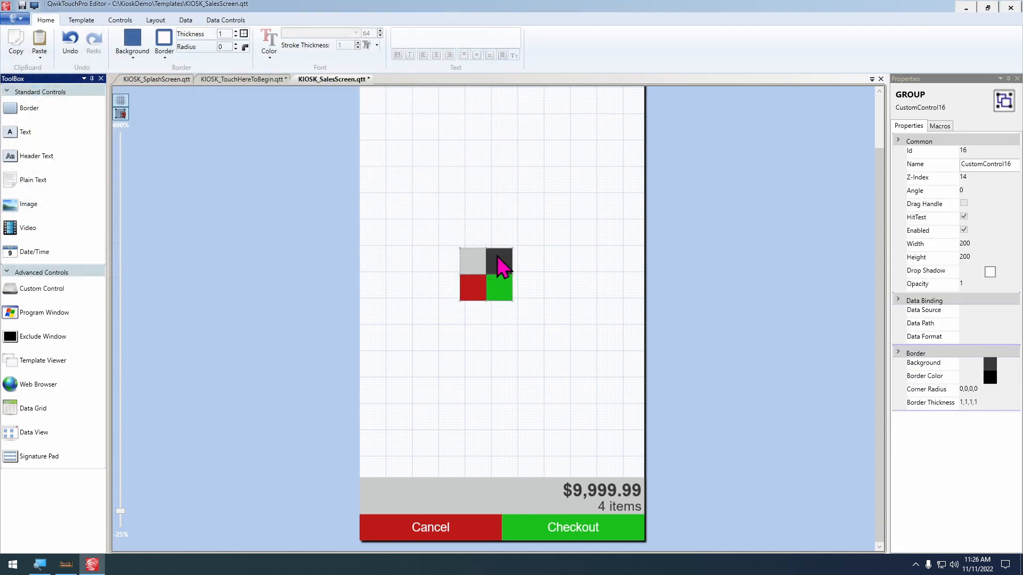
left_click_drag(499, 276, 436, 310)
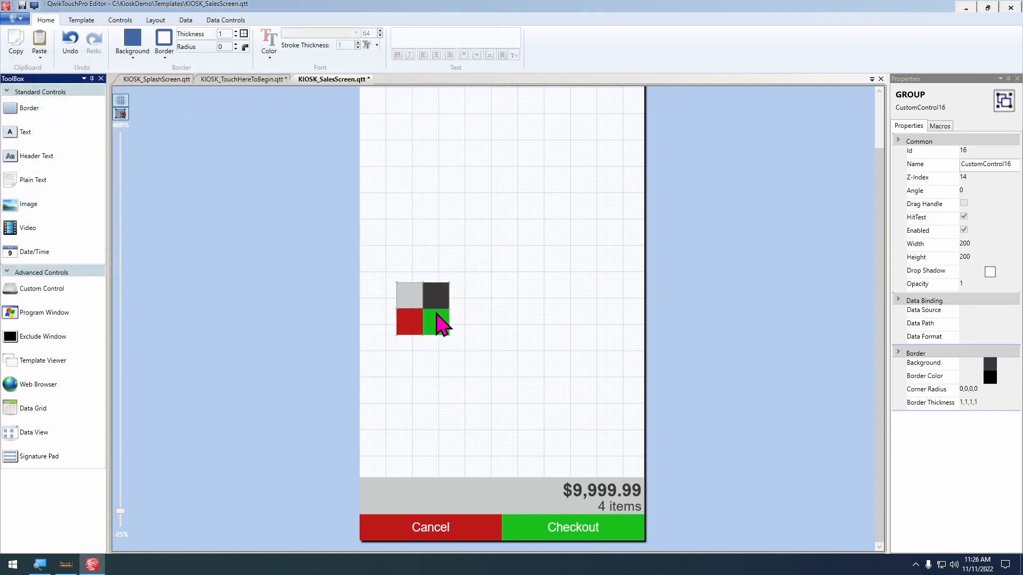
key("Delete")
scroll(526, 261, "down", 1)
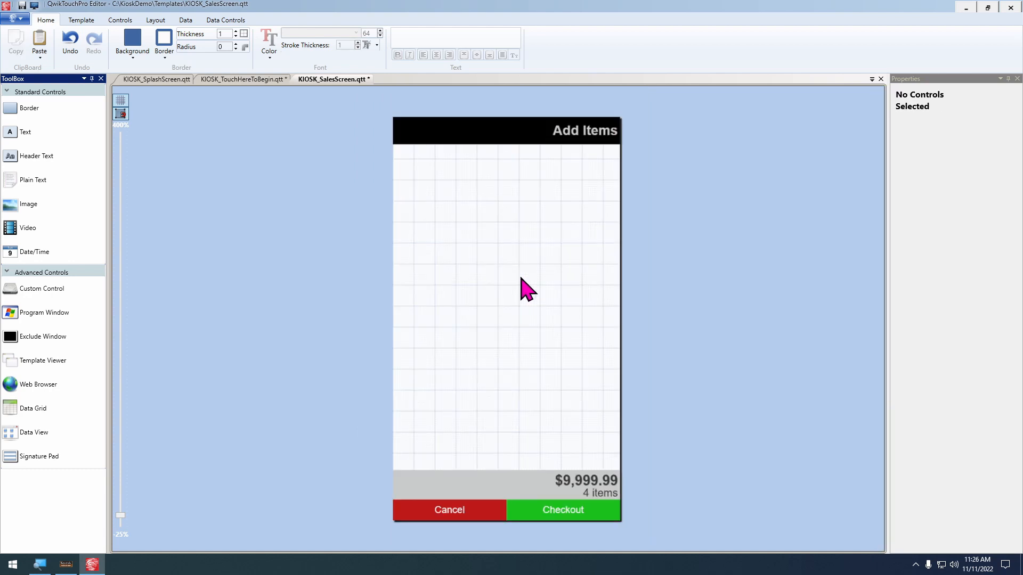
Save the KIOSK_SalesScreen template
key("ctrl+s")
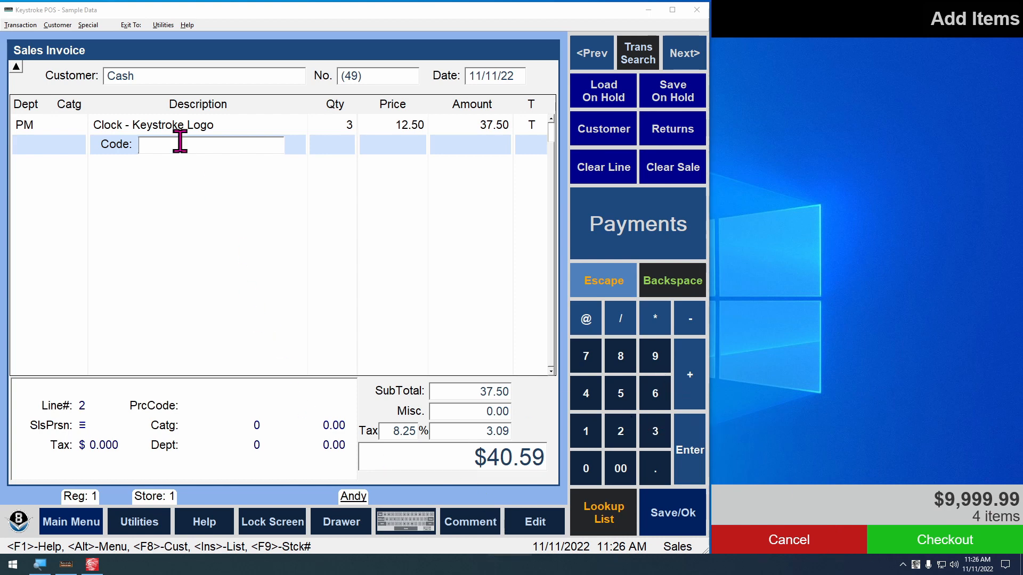
In Keystroke POS, review the Export checkpoints in the Transaction Dataport Parameters and accept the settings
left_click(22, 26)
mouse_move(50, 151)
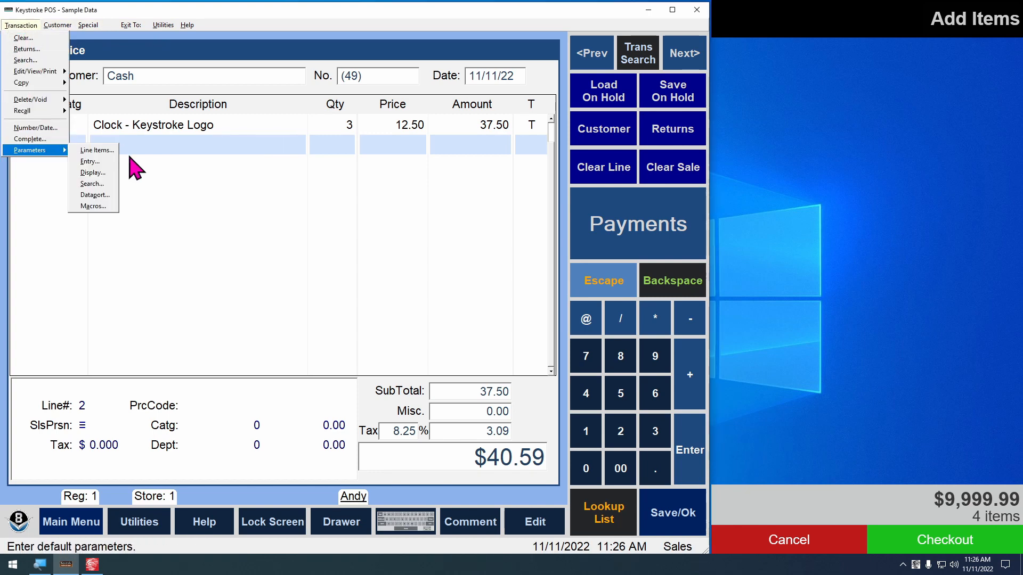
left_click(96, 195)
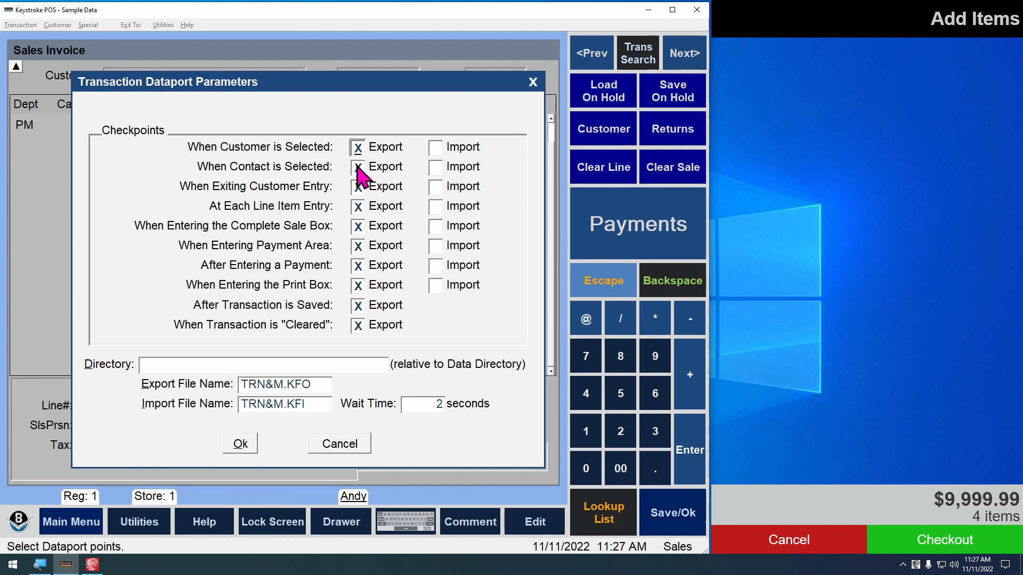
left_click(240, 443)
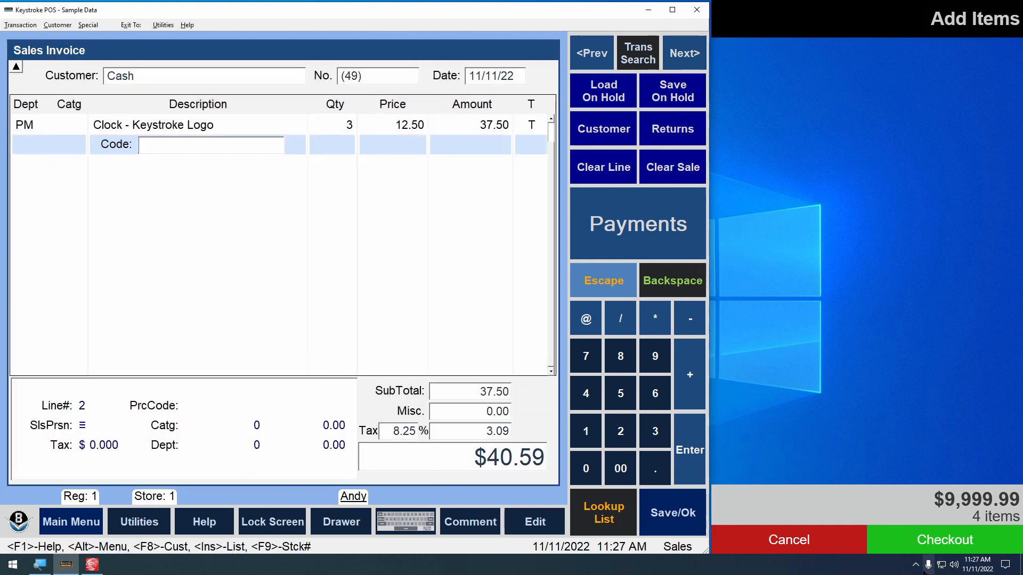
Exit the running QwikTouchPro program that displays the kiosk screen beside Keystroke POS
left_click(915, 565)
right_click(895, 542)
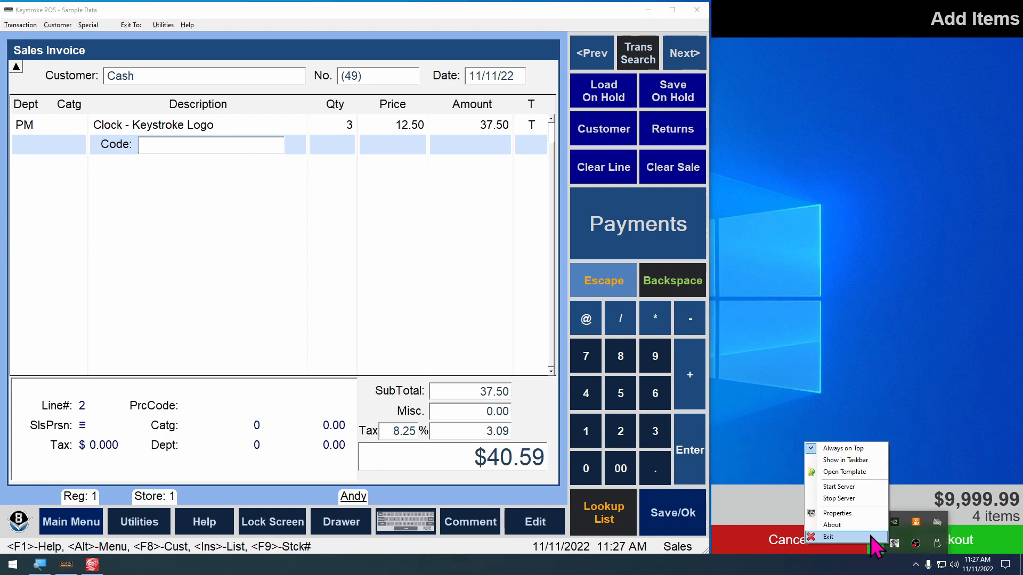
left_click(871, 537)
Switch to QwikTouchPro Editor, give the sales screen template a solid white #FFFFFFFF background and save it
left_click(92, 565)
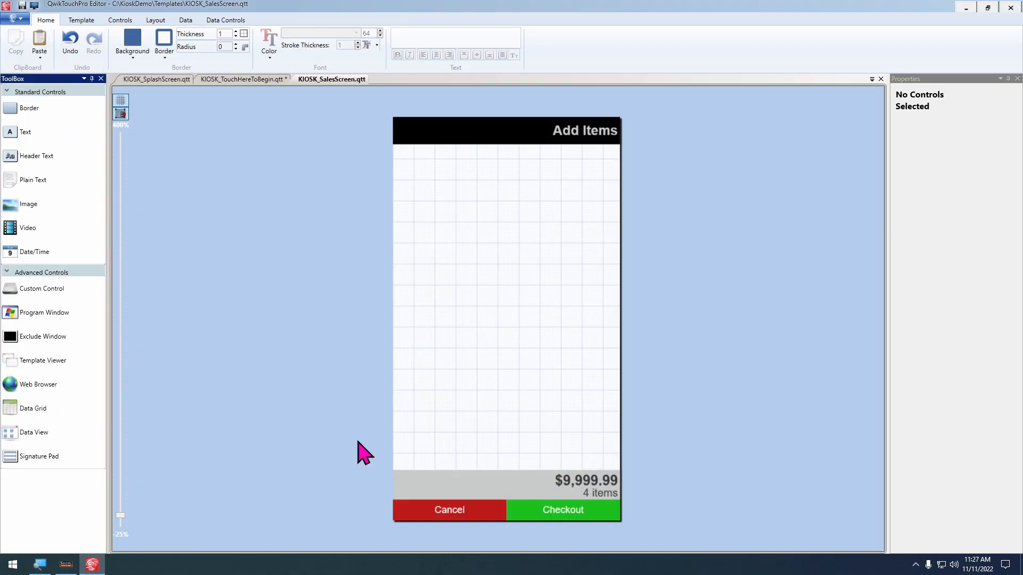
left_click(80, 20)
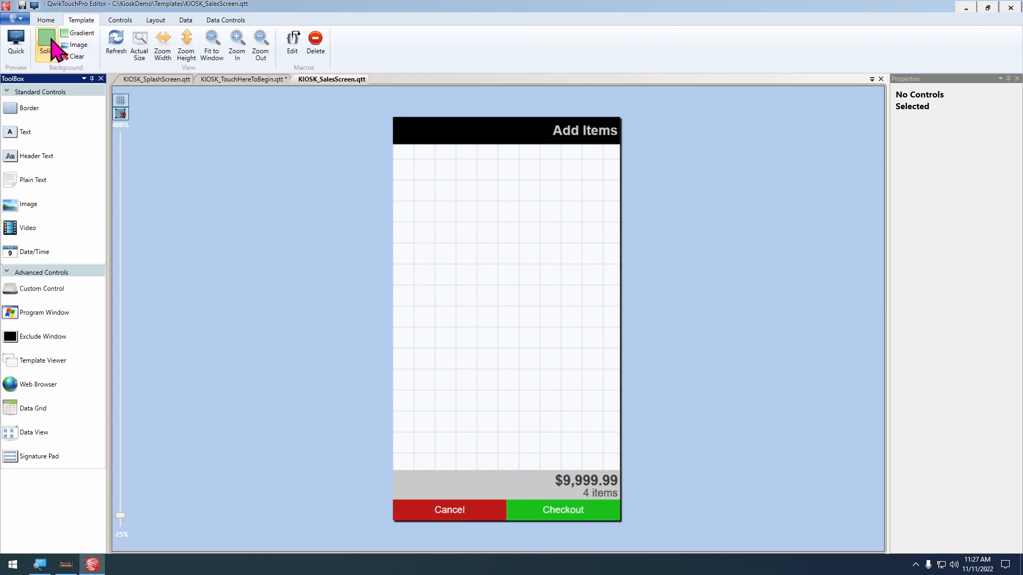
left_click(47, 39)
left_click(160, 313)
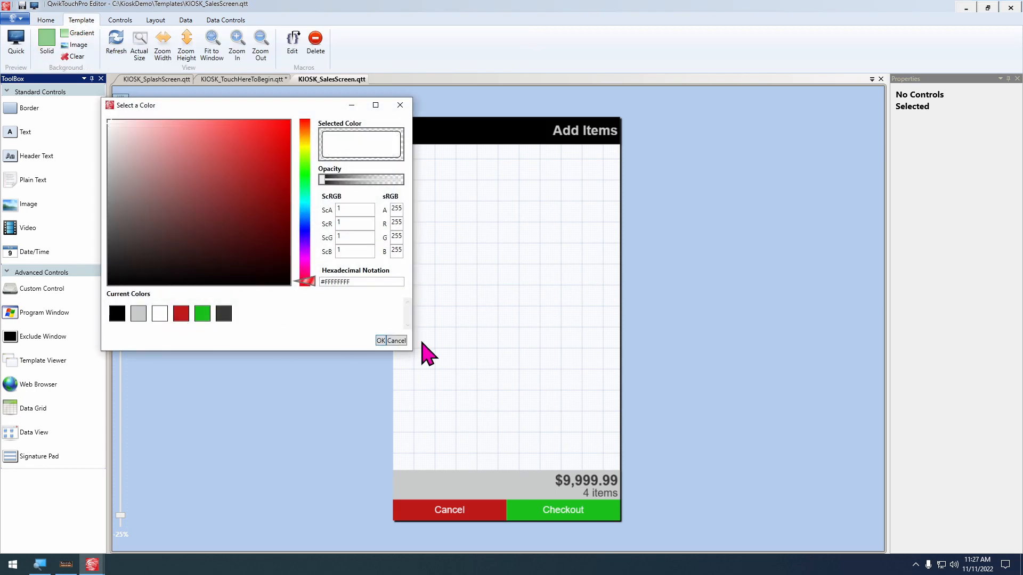
left_click(381, 340)
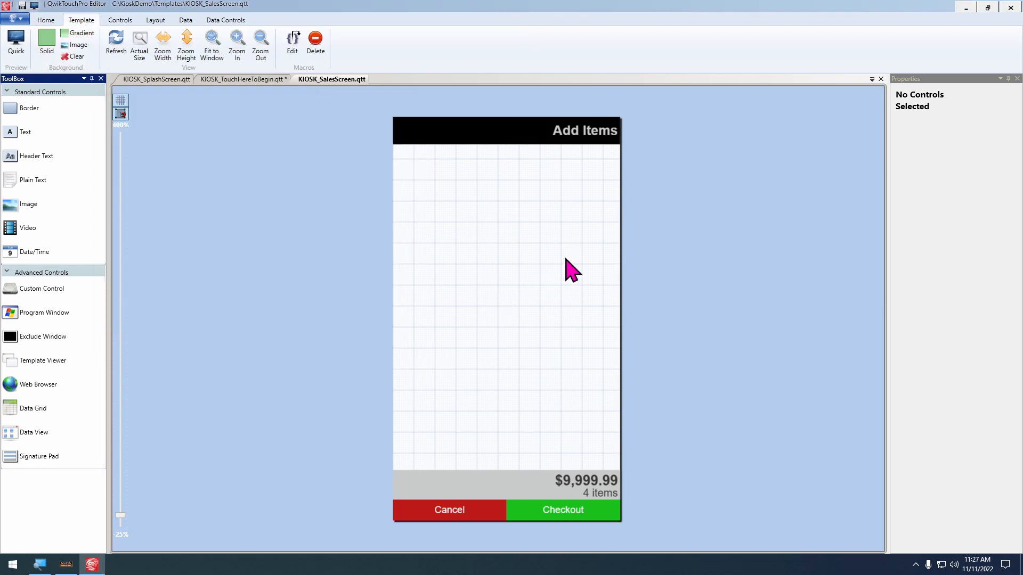
key("ctrl+s")
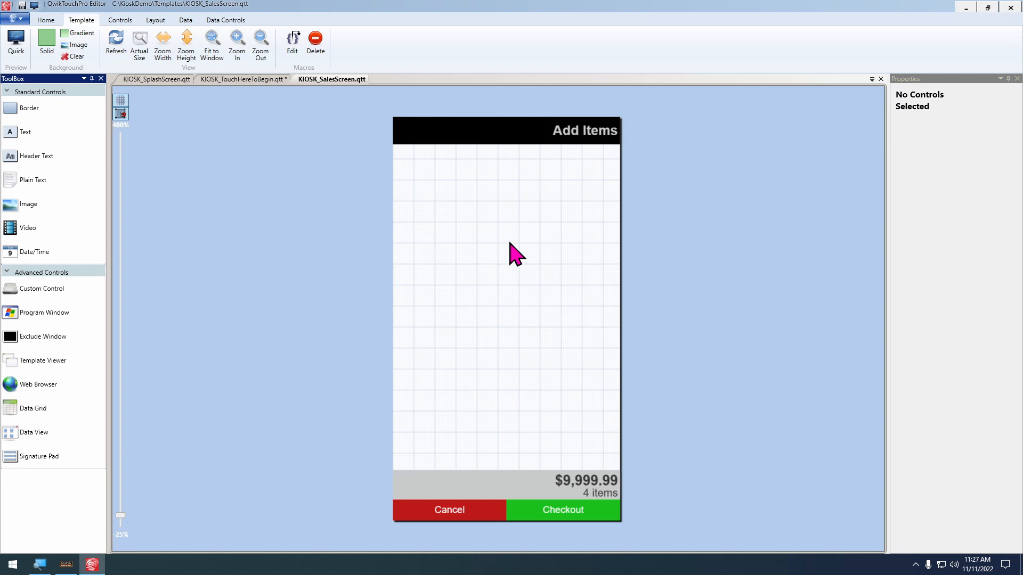
Set up a new Keystroke Data Port (KFO) data source that uses the file C:\Keystrok\Tutor\TRN1.KFO
left_click(185, 21)
left_click(18, 43)
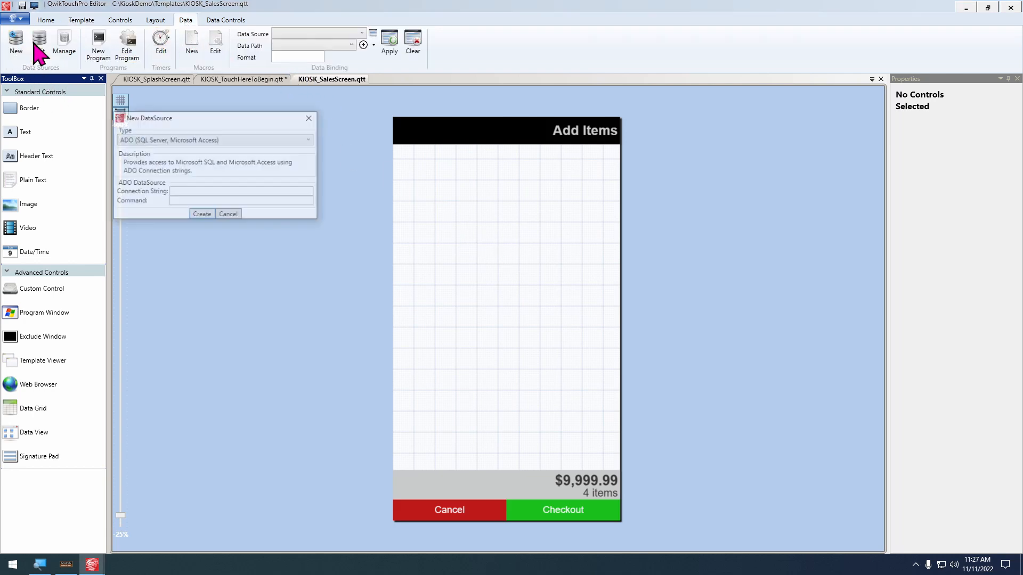
left_click(243, 140)
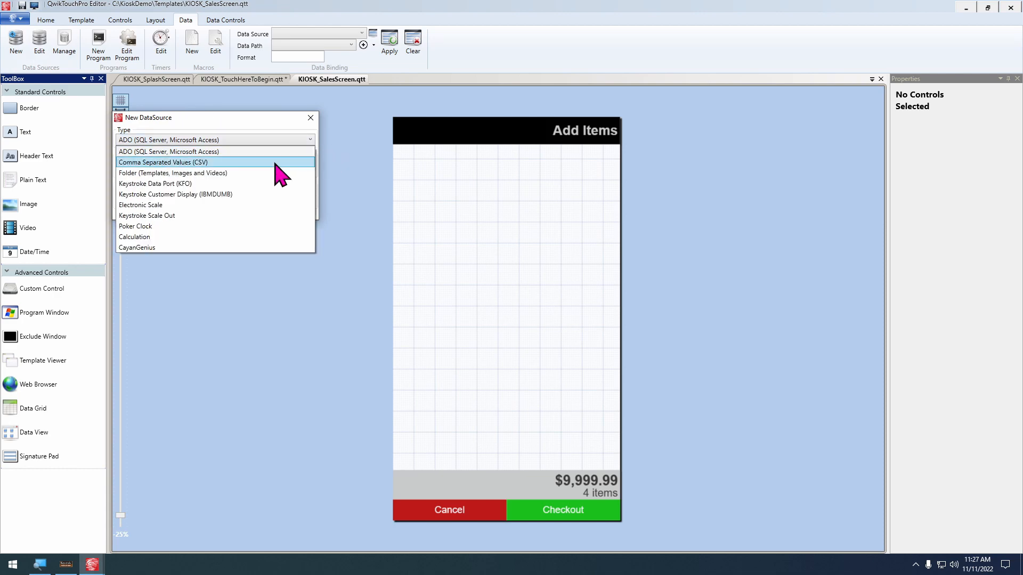
left_click(176, 183)
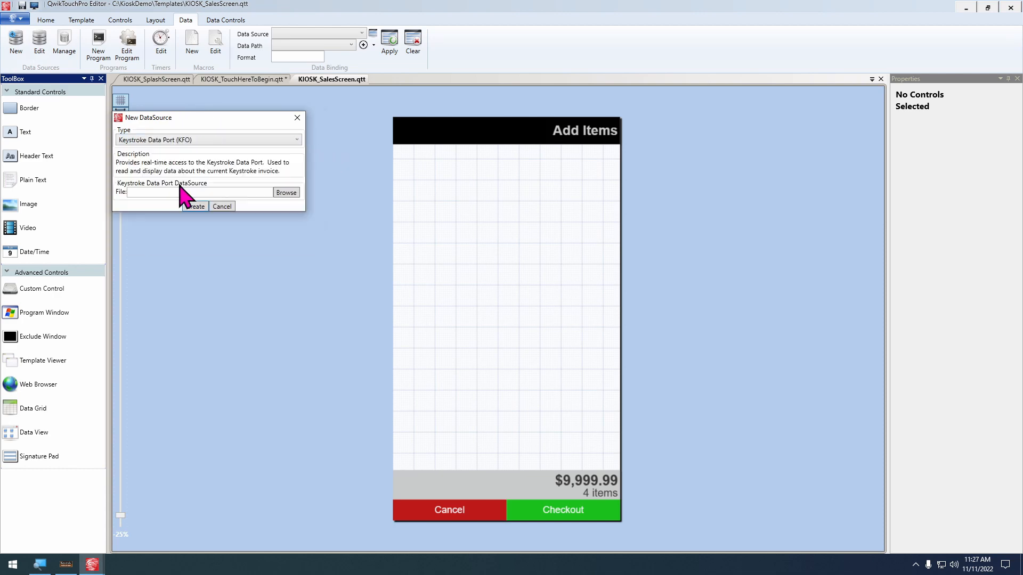
left_click(291, 193)
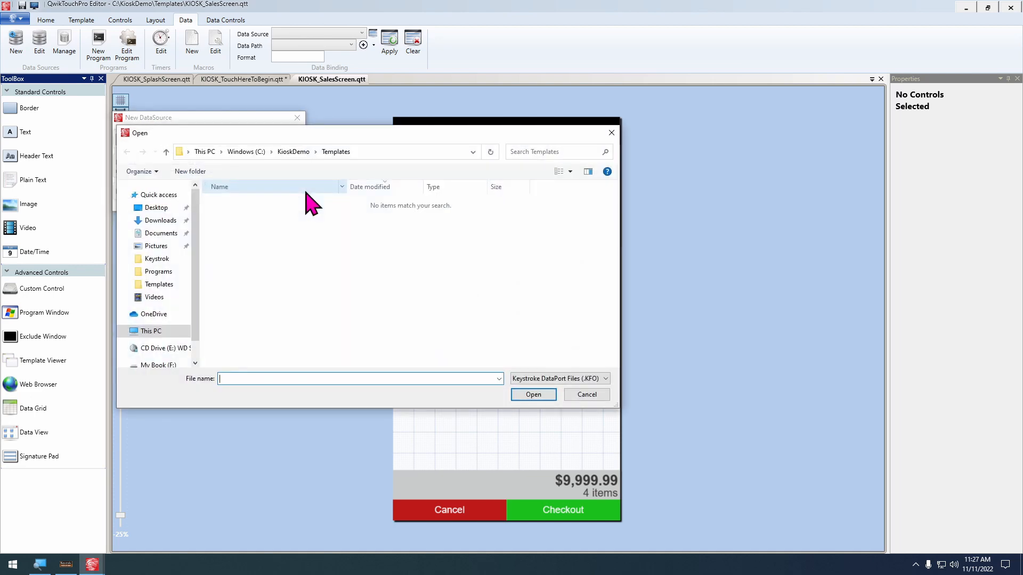
type("c:\\Keystrok")
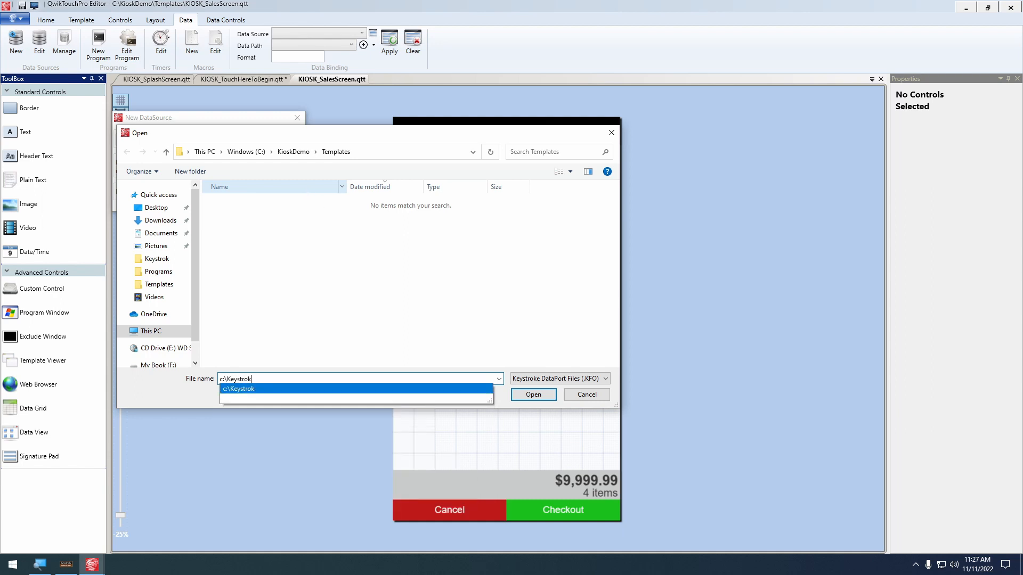
type("\\Tutor")
key("Return")
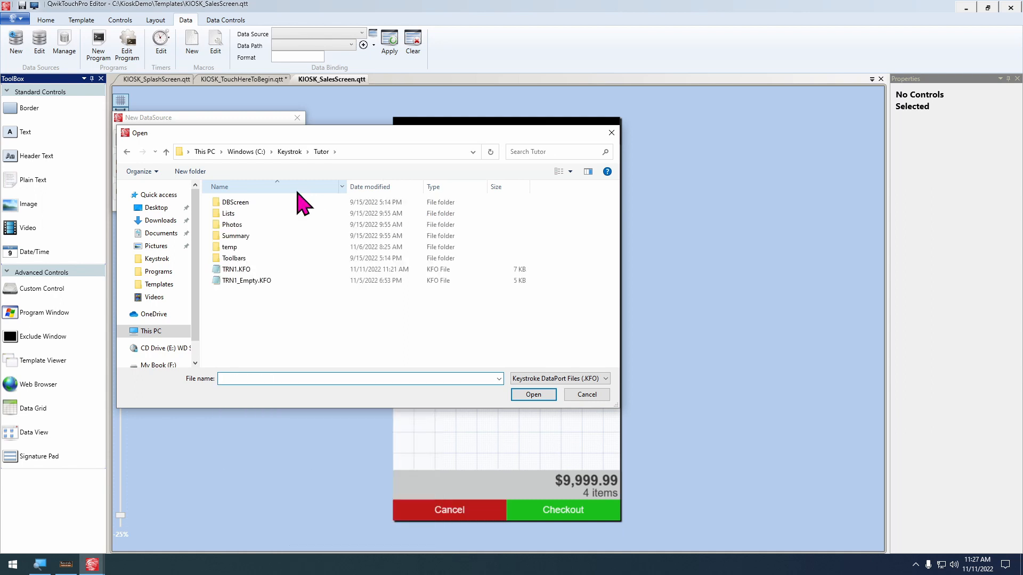
left_click(238, 270)
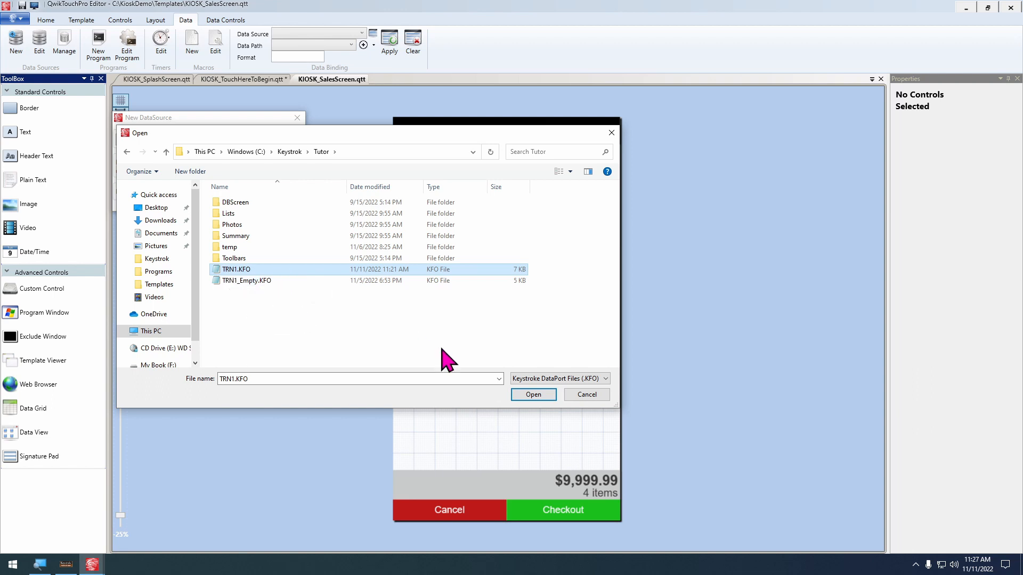
left_click(544, 395)
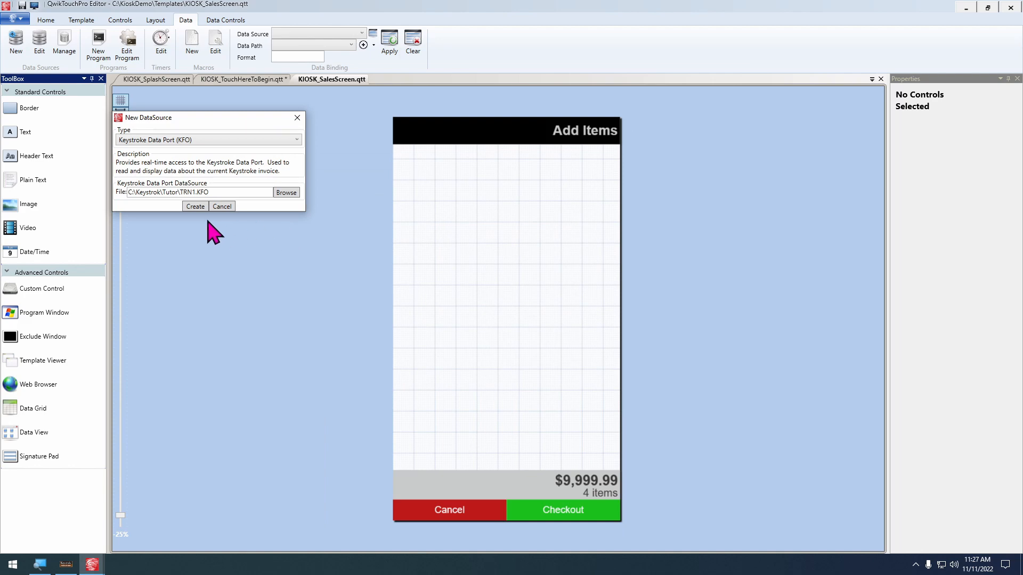
Create the data source, save it as KeystrokeDataPort in the Programs folder and add it to the active template
left_click(194, 207)
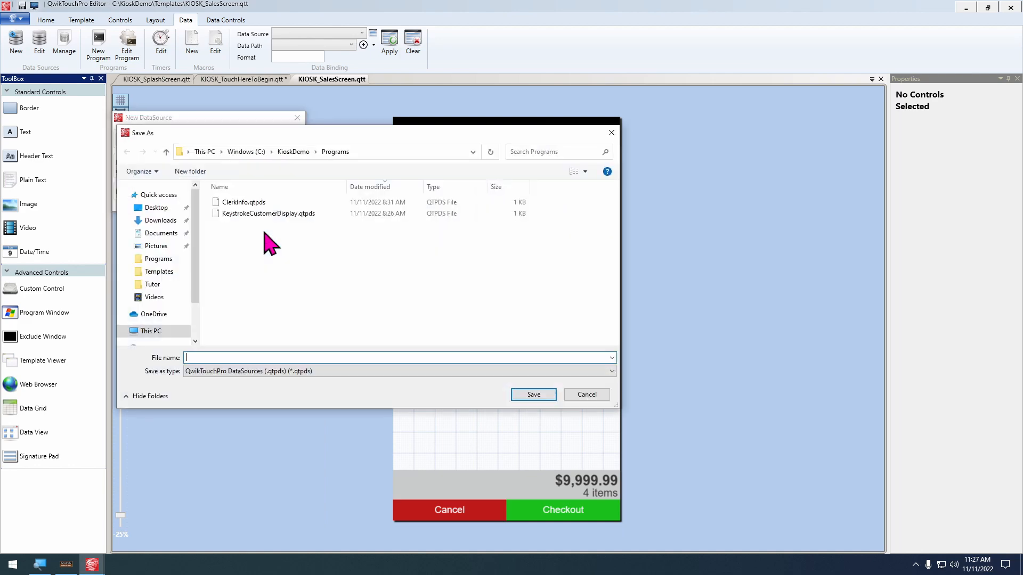
type("KeystrokeDataPort")
left_click(533, 395)
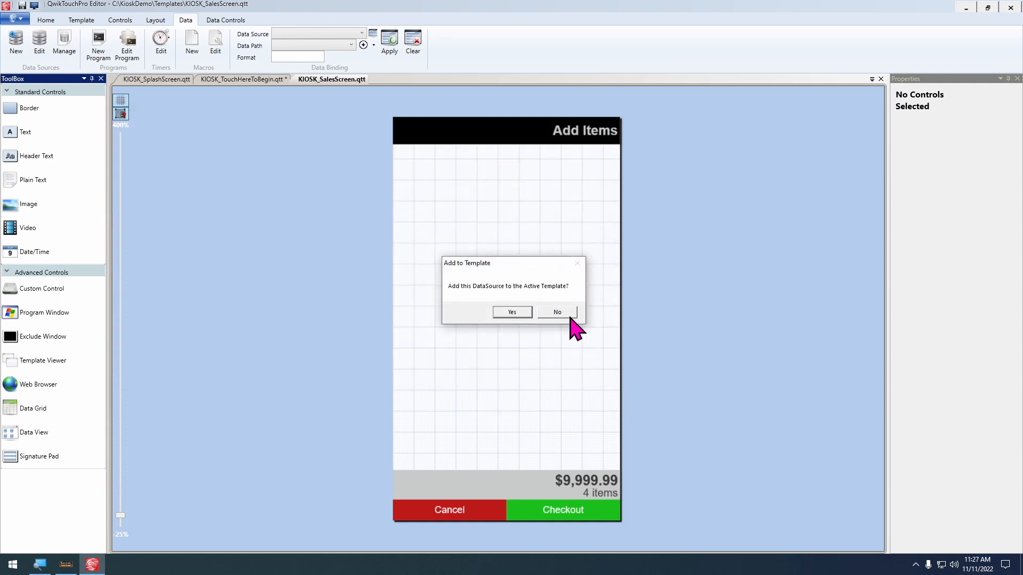
left_click(512, 313)
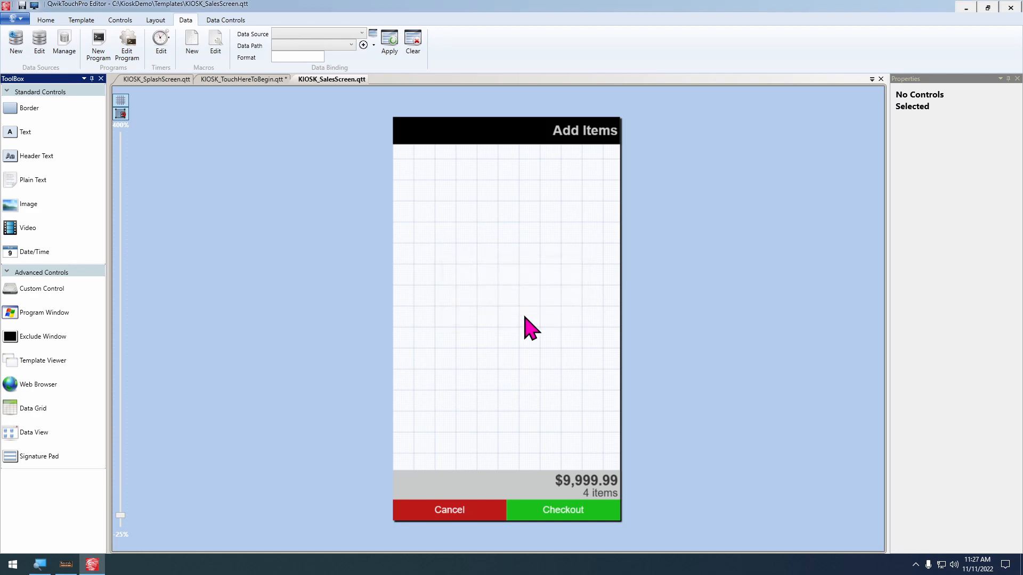
Review the data sources attached to the sales screen template and close the manager
left_click(64, 52)
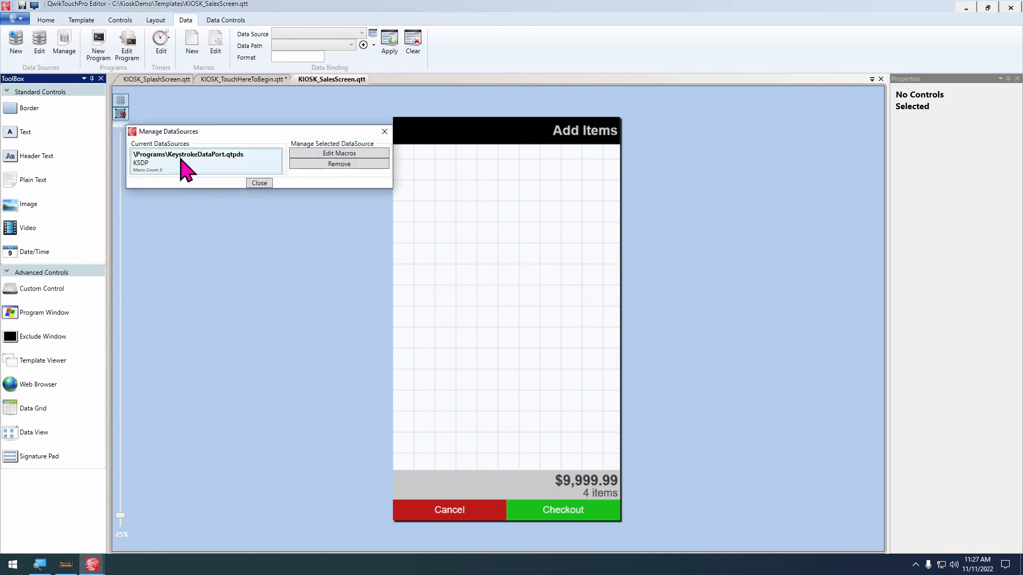
left_click(260, 183)
Bind the $9,999.99 text to the Amount_Due field of the KeystrokeDataPort.qtpds data source
scroll(523, 343, "up", 2)
scroll(519, 381, "down", 3)
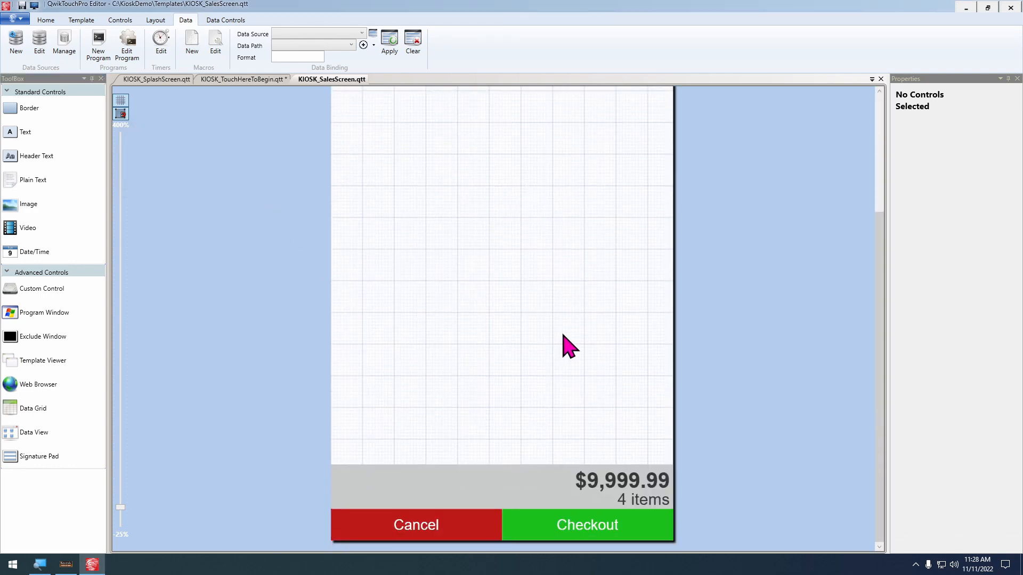
left_click(631, 489)
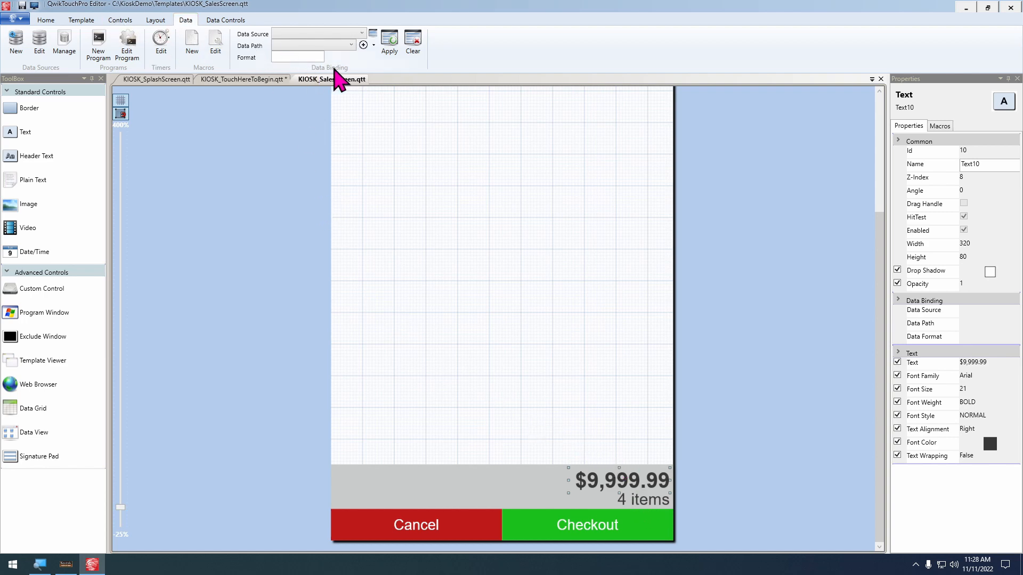
left_click(374, 36)
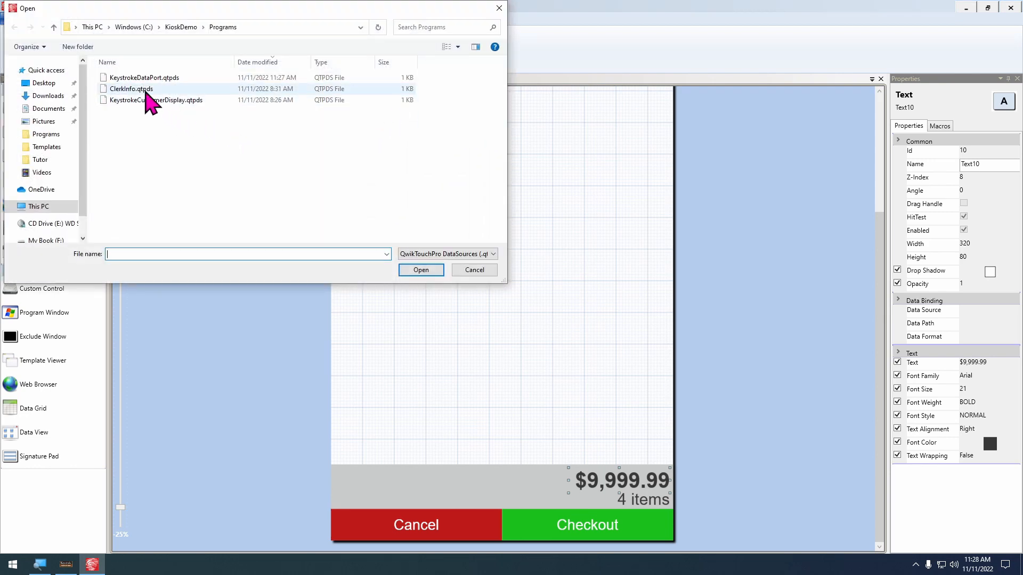
double_click(143, 78)
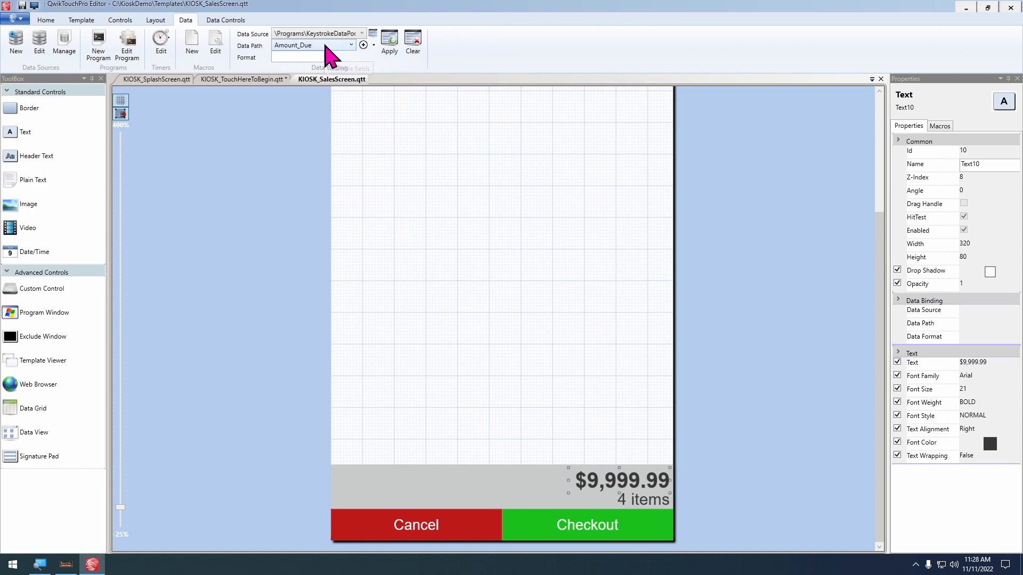
left_click(325, 45)
mouse_move(426, 71)
left_mouse_down()
mouse_move(427, 110)
mouse_move(425, 62)
left_mouse_up()
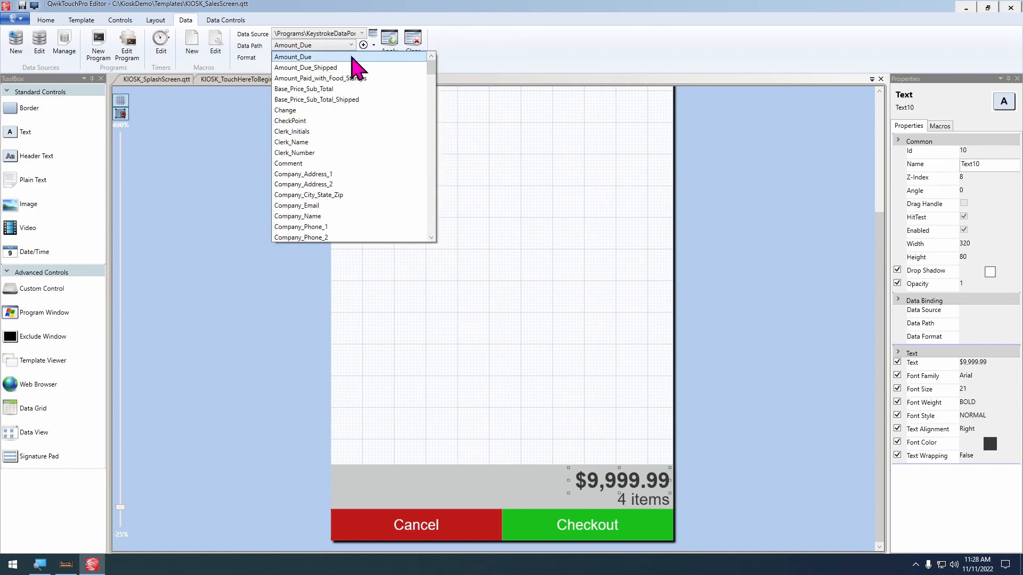
left_click(319, 57)
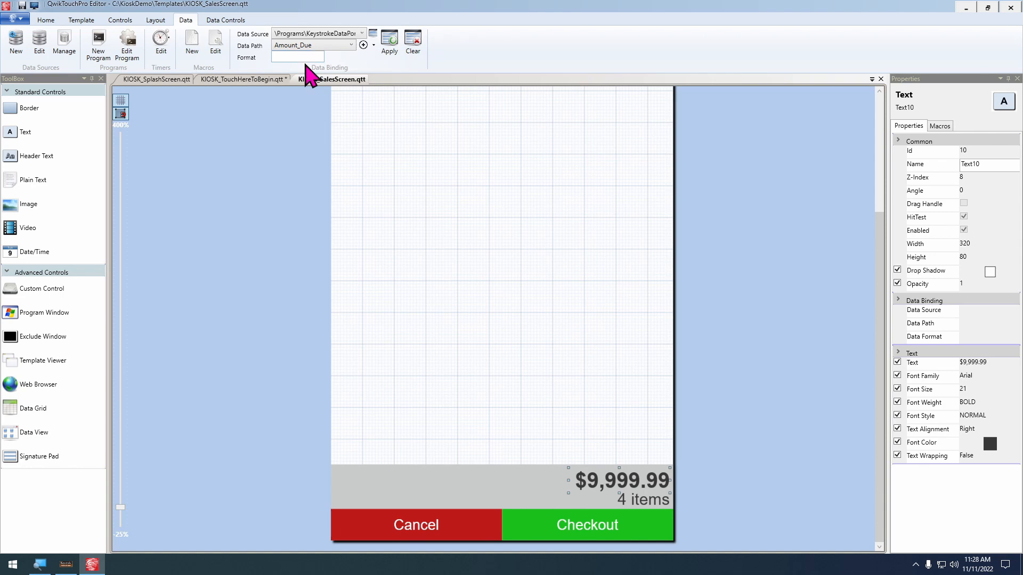
left_click(393, 60)
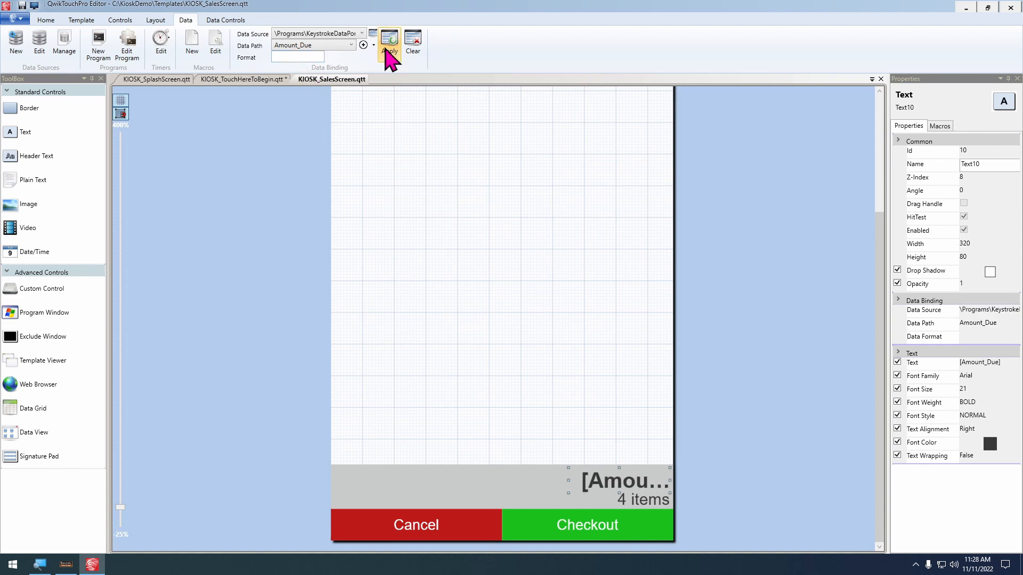
Compare the total on the Keystroke POS sales invoice with the total text's data binding properties in QwikTouchPro Editor
left_click(66, 565)
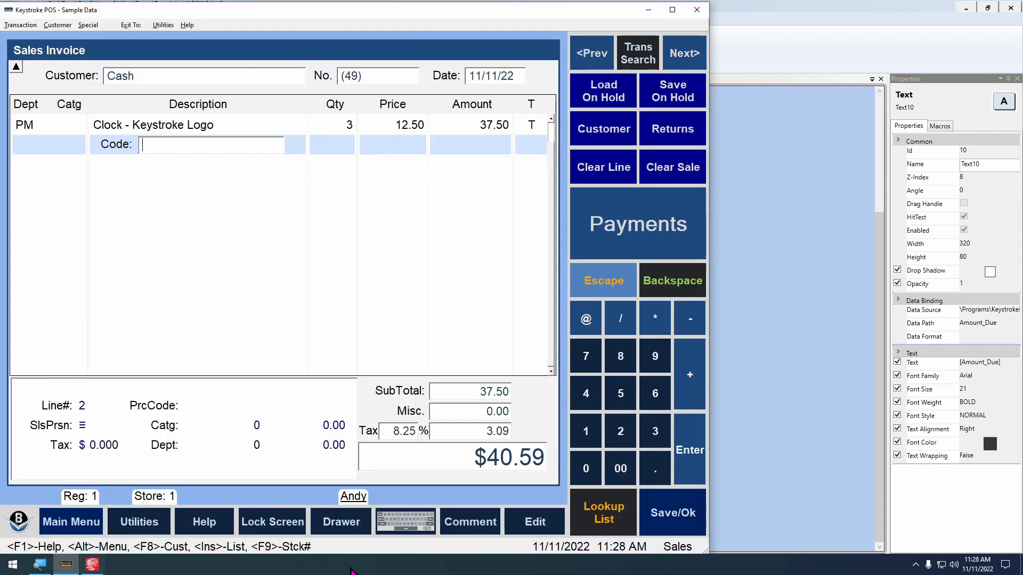
left_click(751, 390)
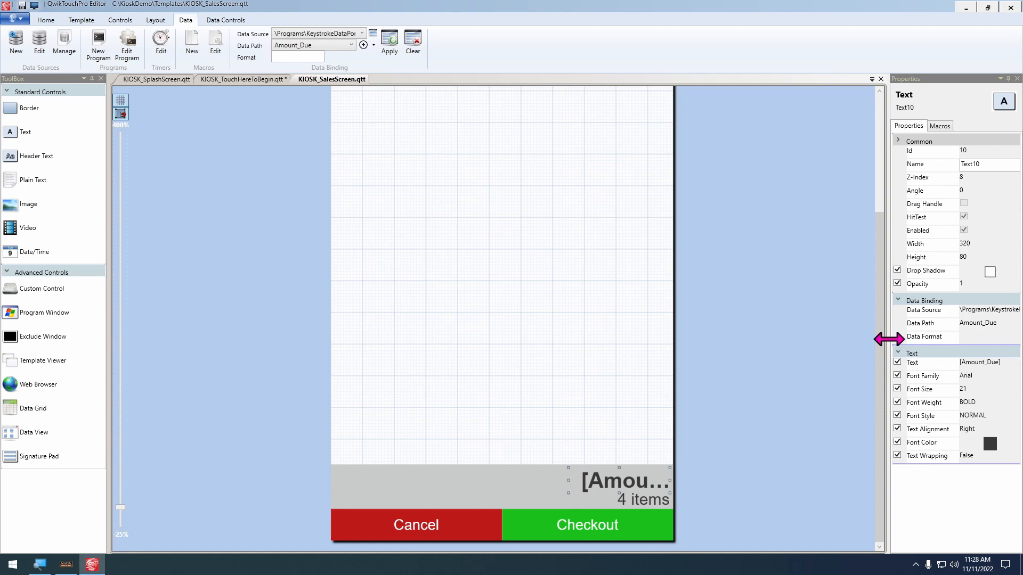
left_click_drag(888, 339, 782, 362)
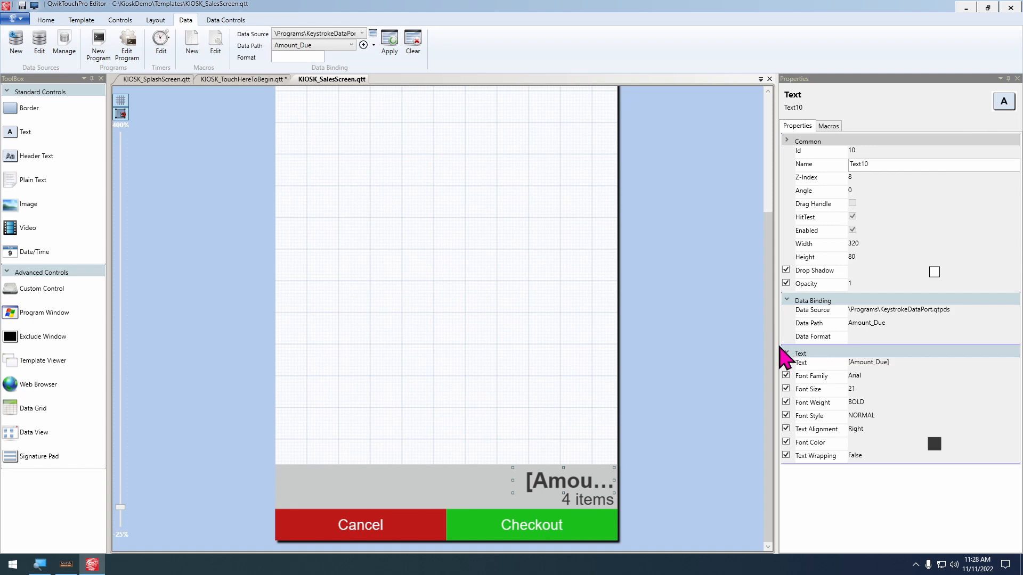
left_click_drag(776, 344, 881, 330)
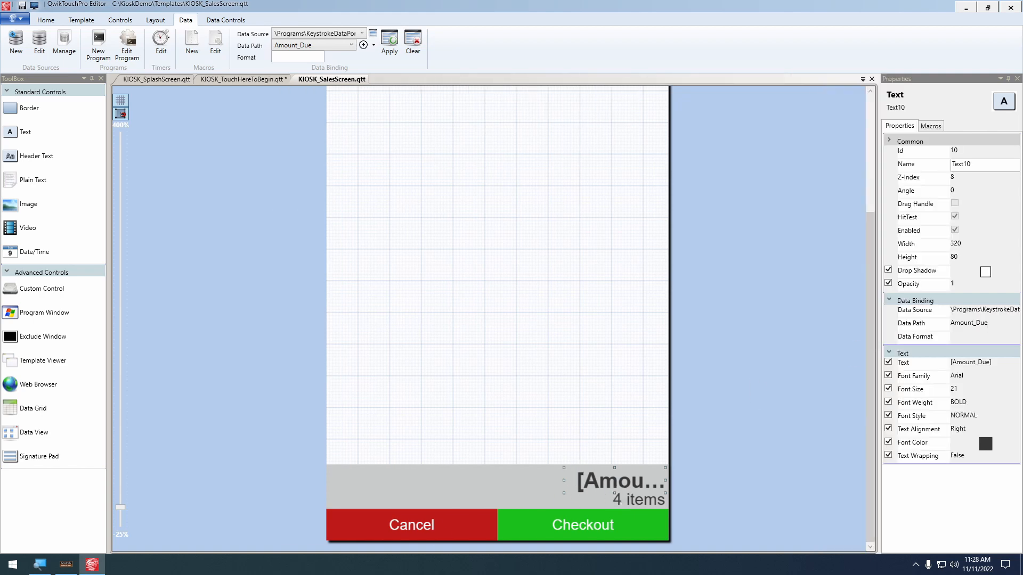
left_click(66, 564)
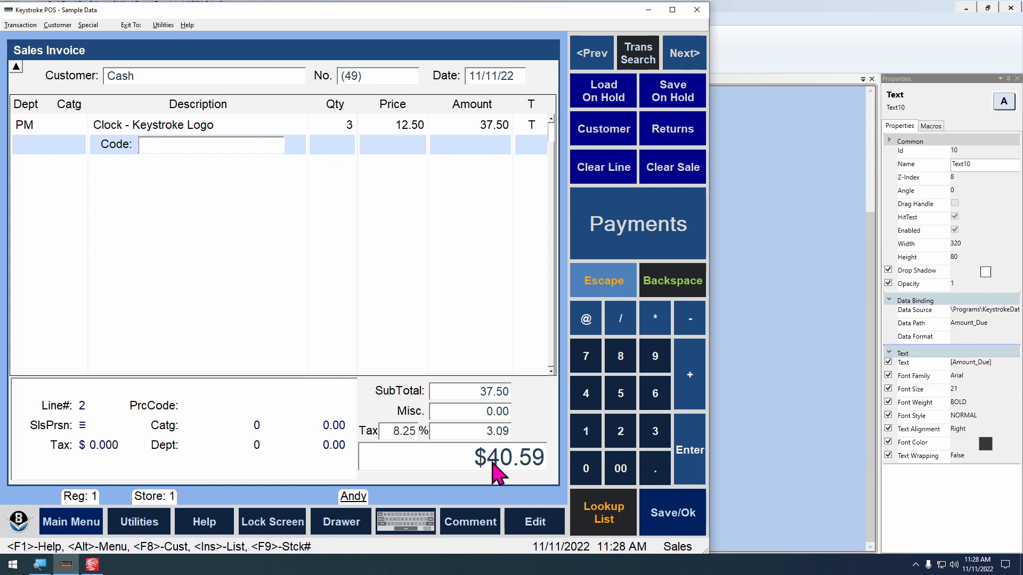
left_click(729, 394)
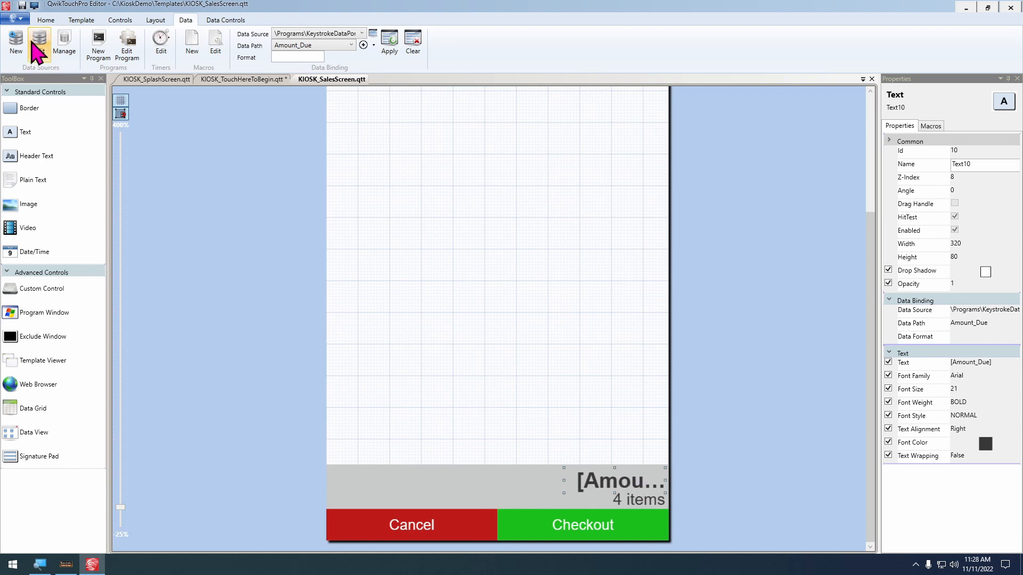
Replace the bound total's displayed field name with the placeholder text $9,999.99
left_click(46, 19)
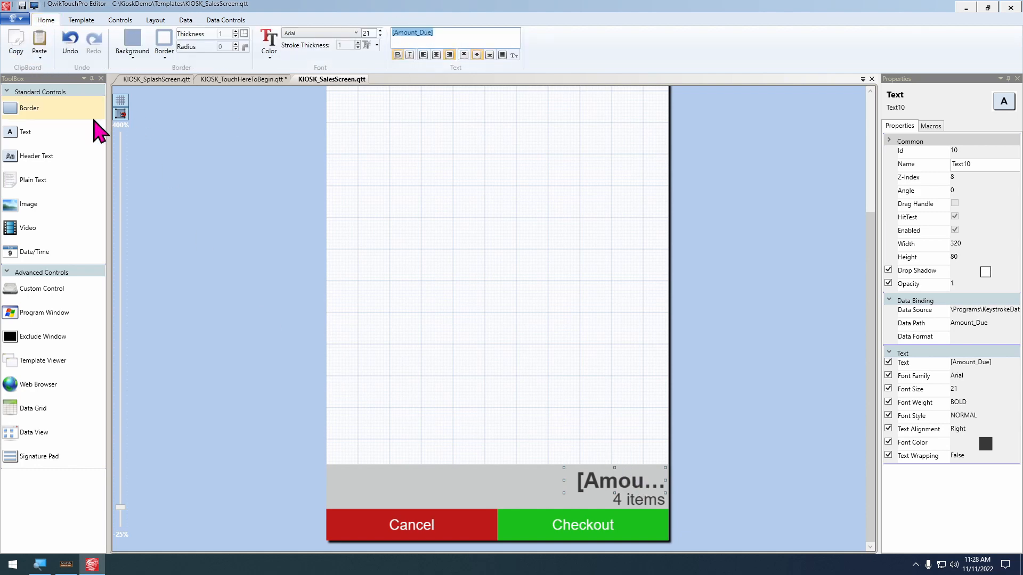
type("$9,99")
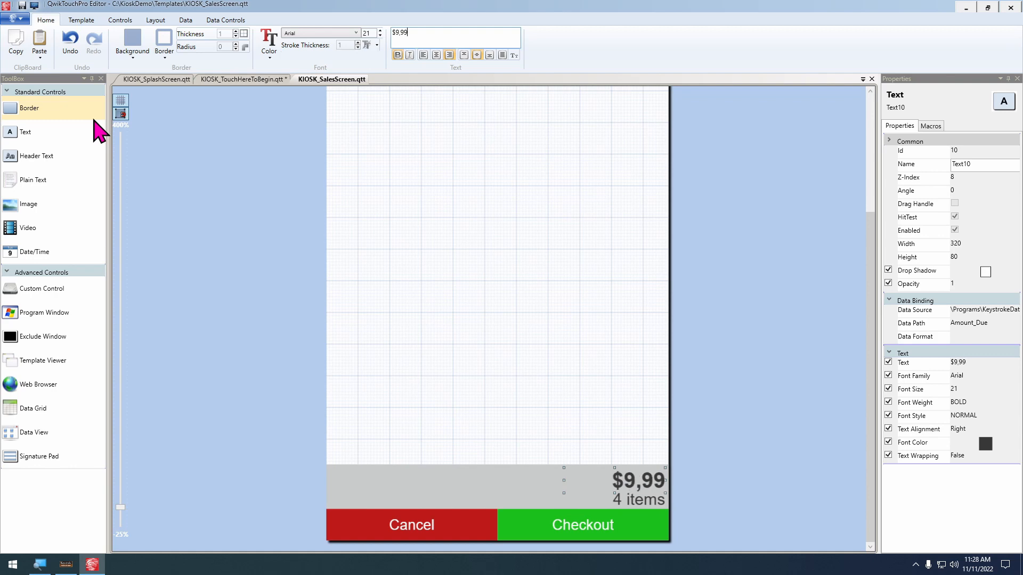
type("9.99o")
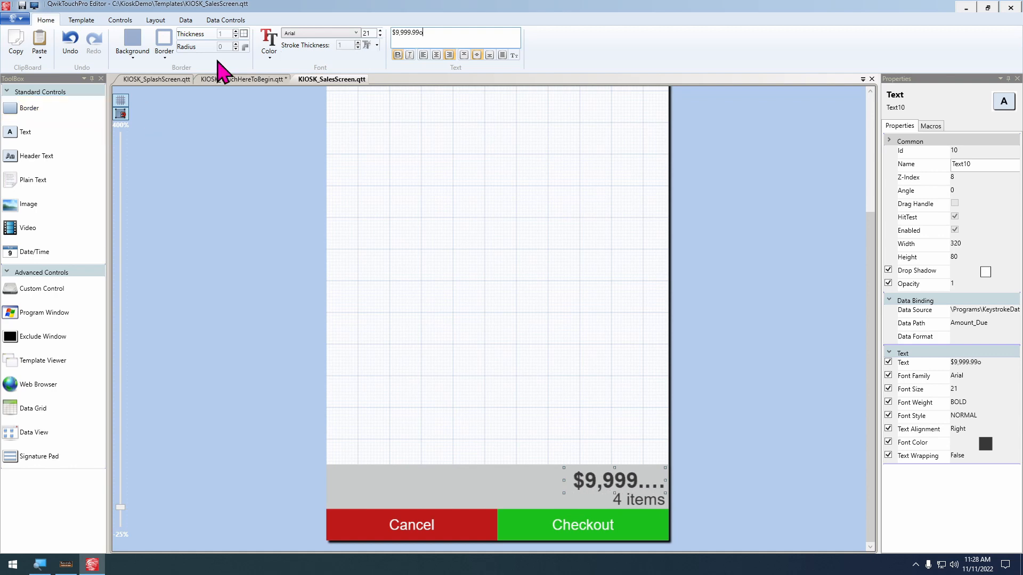
key("BackSpace")
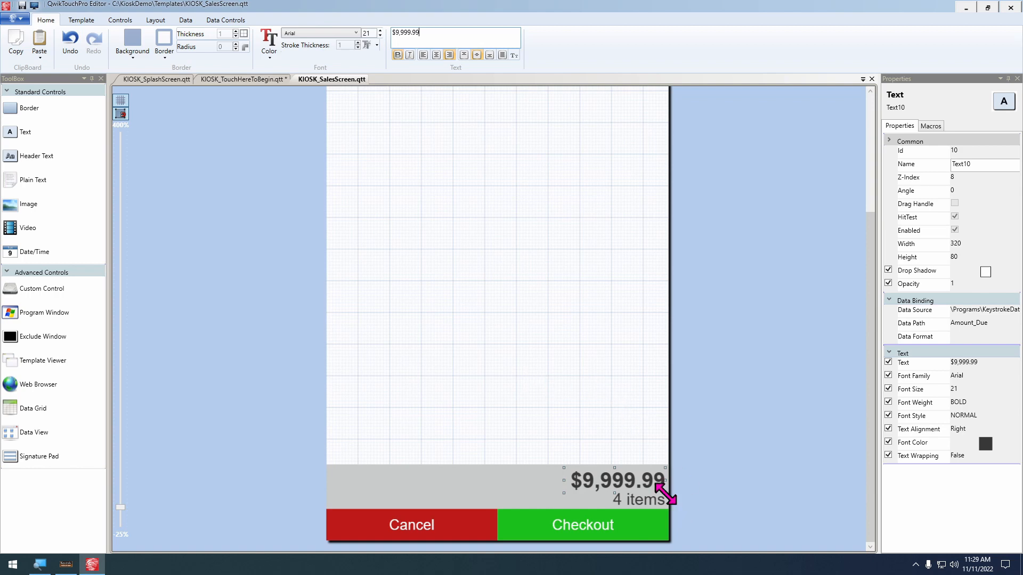
Bind the "4 items" text to the Total_Qty_Shipped field of the Keystroke data source
left_click(637, 515)
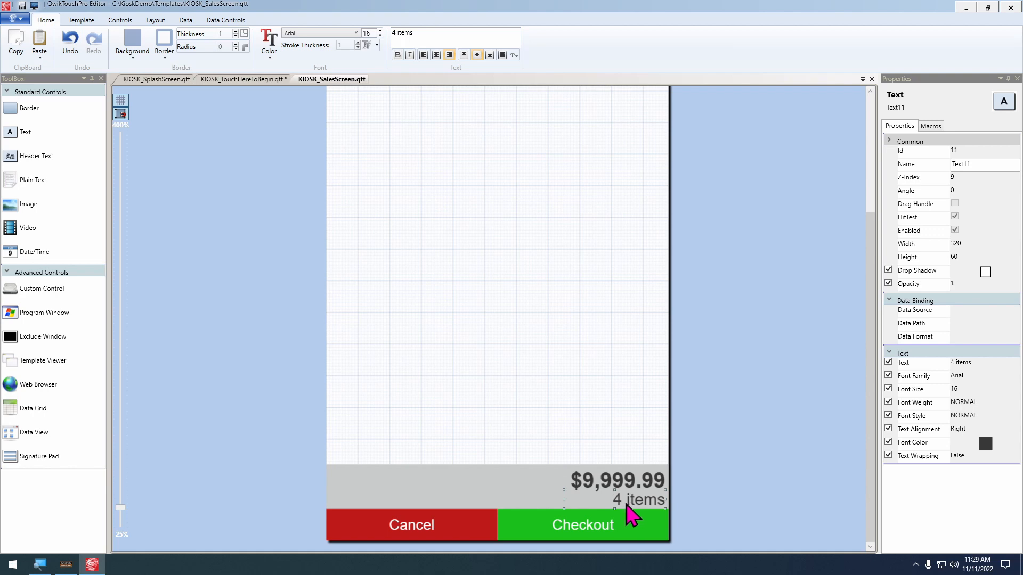
left_click(186, 20)
left_click(326, 46)
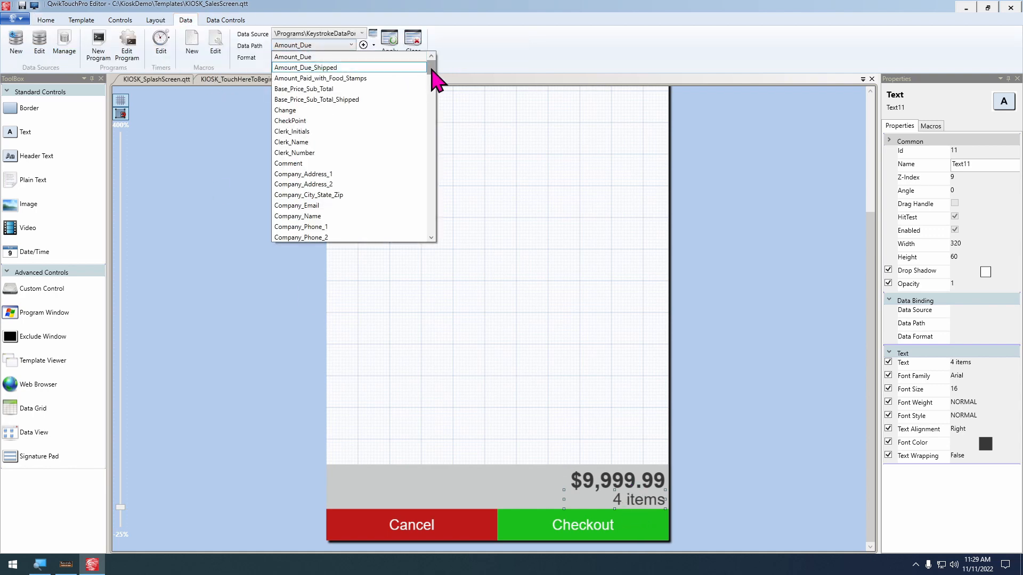
left_click_drag(431, 70, 417, 176)
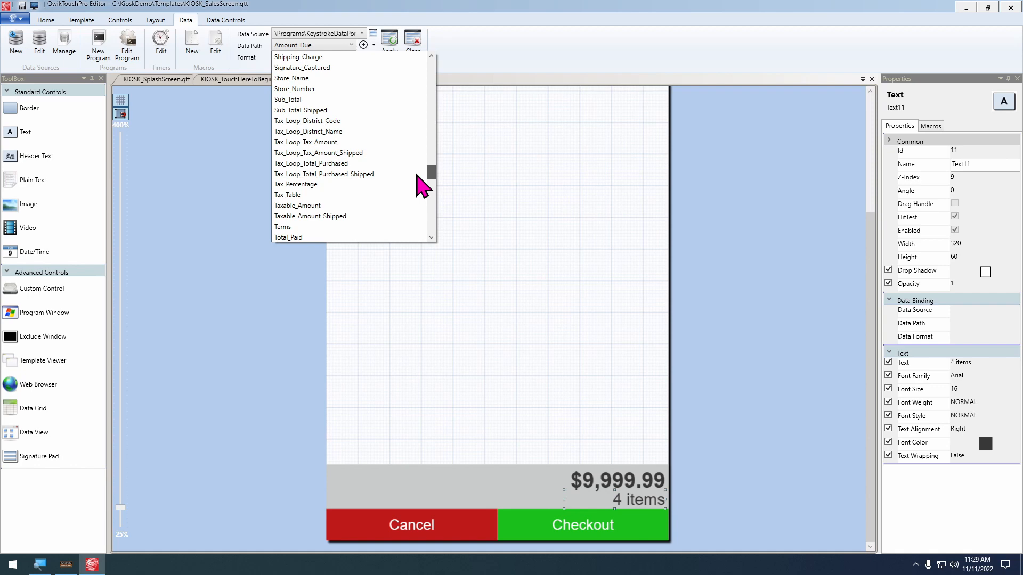
mouse_move(417, 175)
left_mouse_down()
mouse_move(411, 192)
mouse_move(411, 181)
left_mouse_up()
left_click(341, 196)
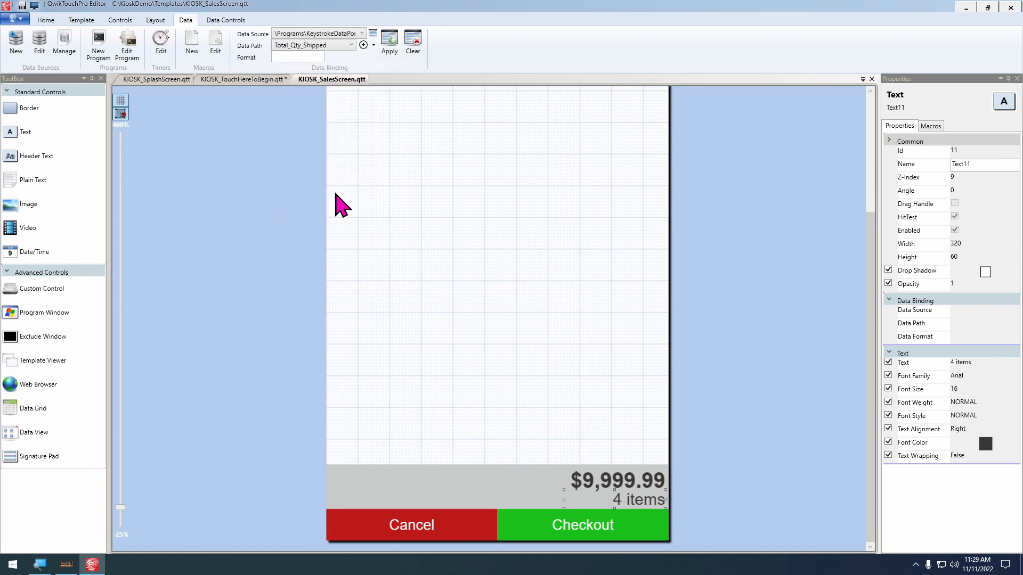
left_click(390, 39)
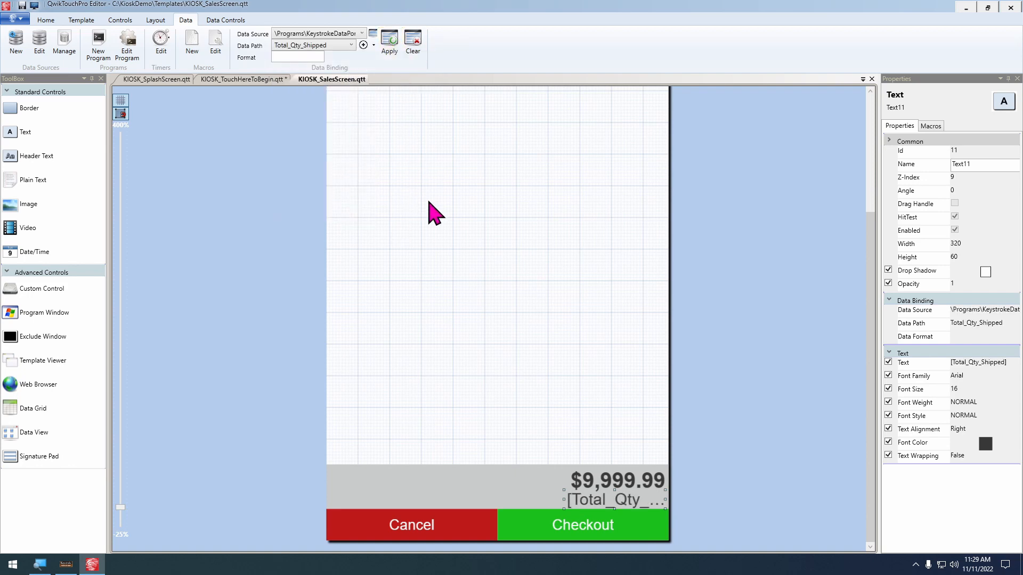
Run the kiosk screen beside Keystroke POS and add item codes 2 and 3 to the sales invoice
left_click(49, 19)
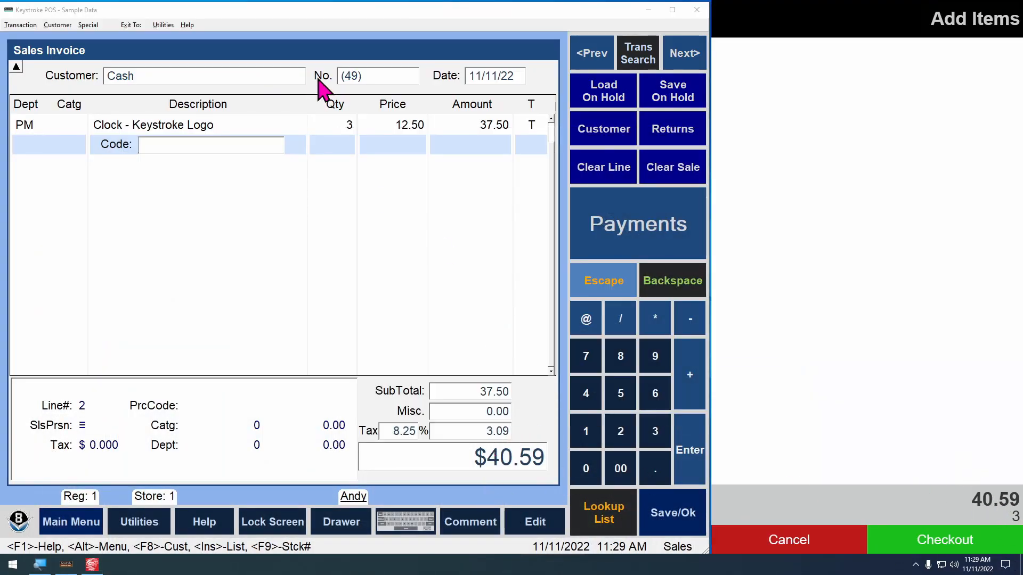
left_click(190, 186)
type("2")
key("Return")
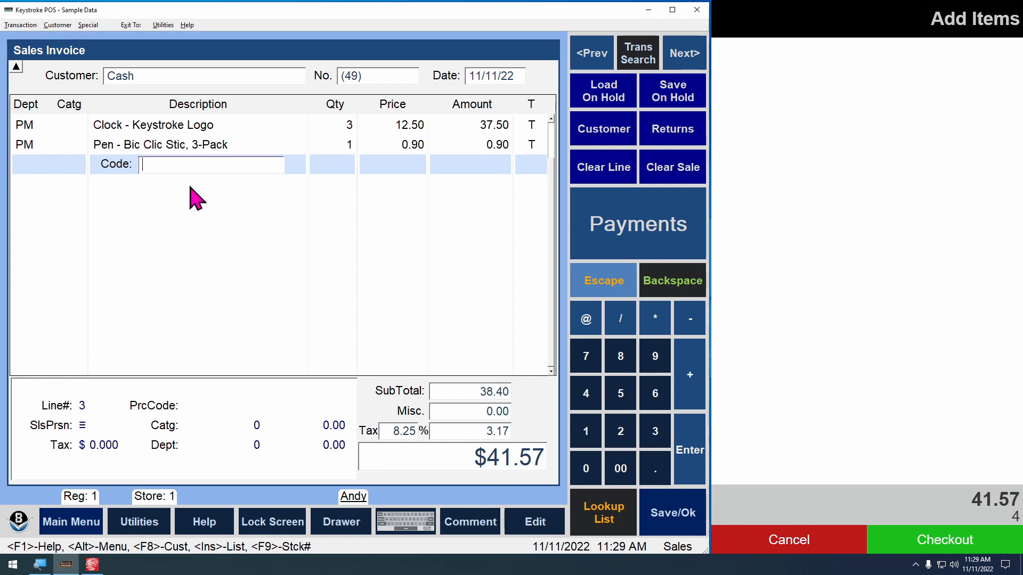
type("3")
key("Return")
key("Right")
key("Return")
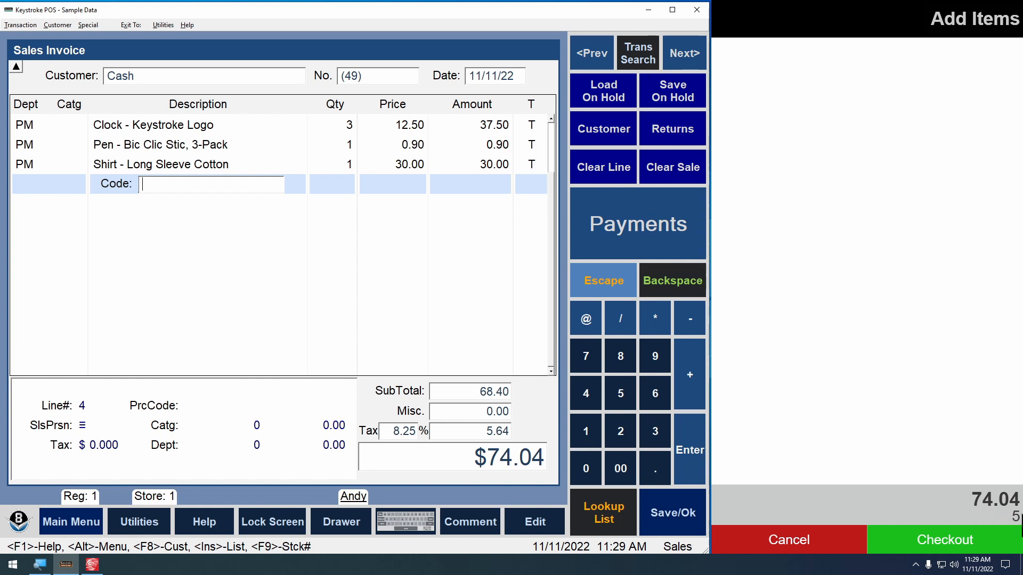
Exit the running QwikTouchPro program that displays the kiosk sales screen
left_click(915, 564)
right_click(894, 544)
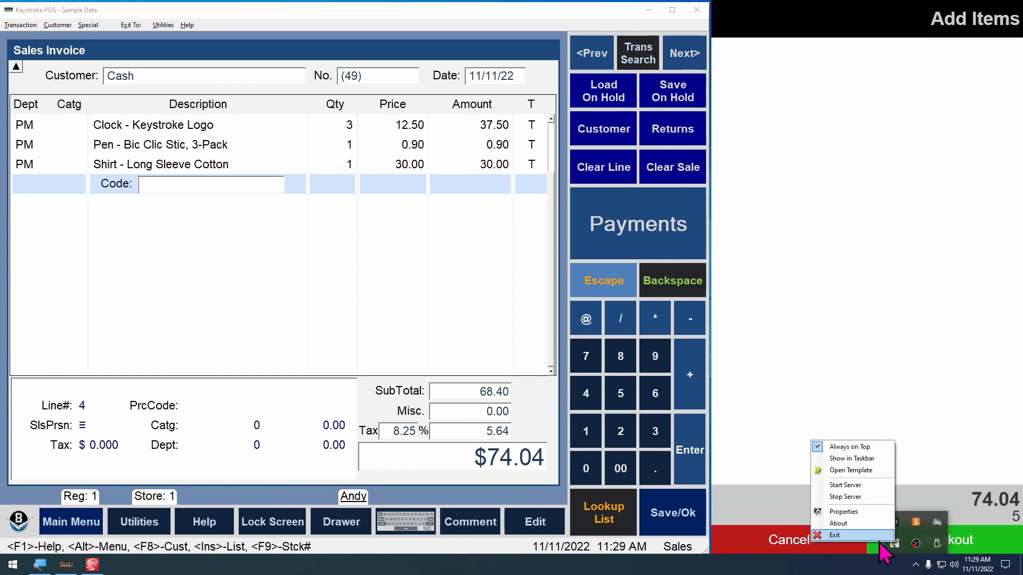
left_click(879, 537)
Switch to QwikTouchPro Editor and enter {0} as the data format of the Amount_Due text
left_click(92, 565)
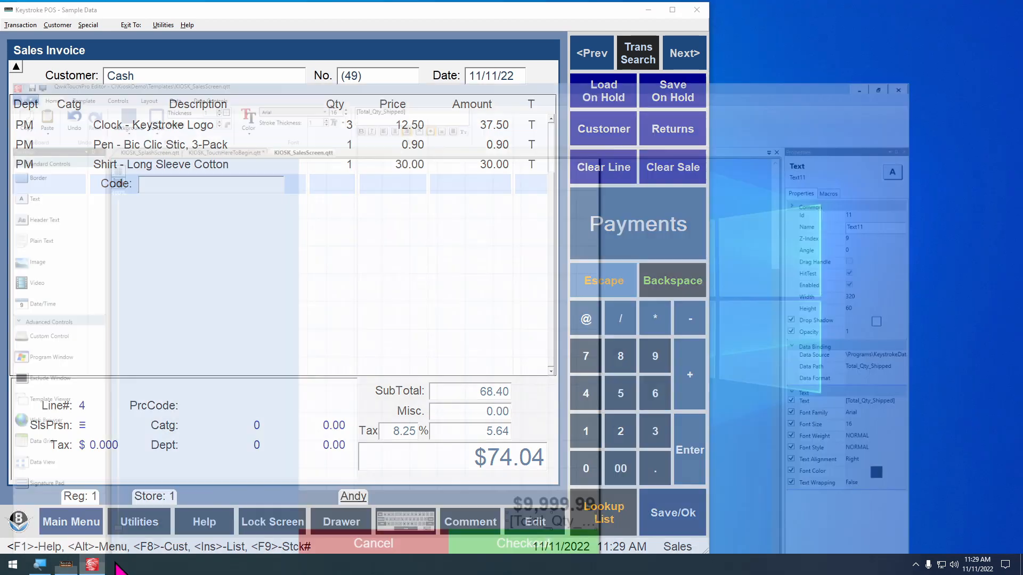
left_click(184, 20)
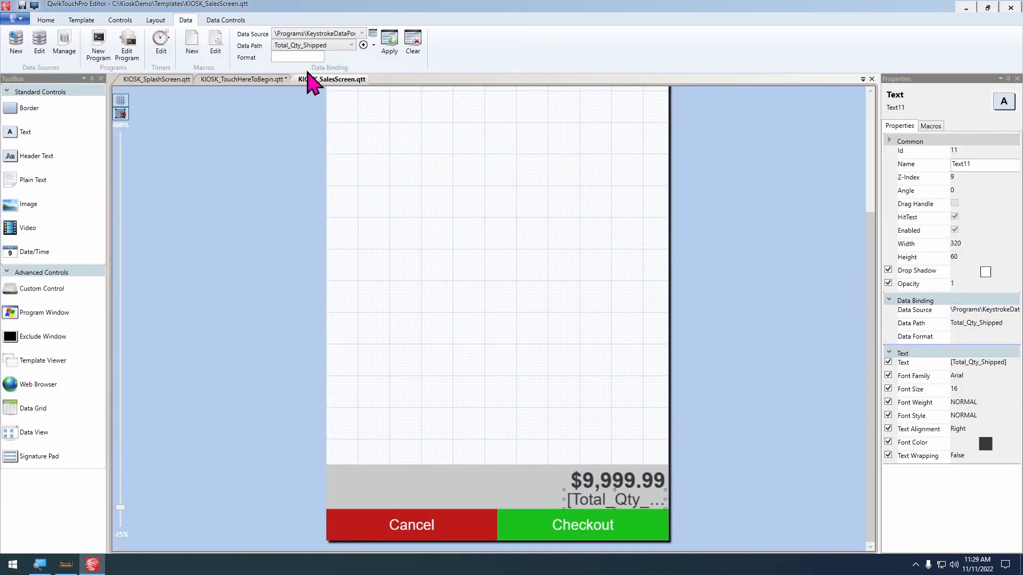
left_click(600, 482)
left_click(296, 56)
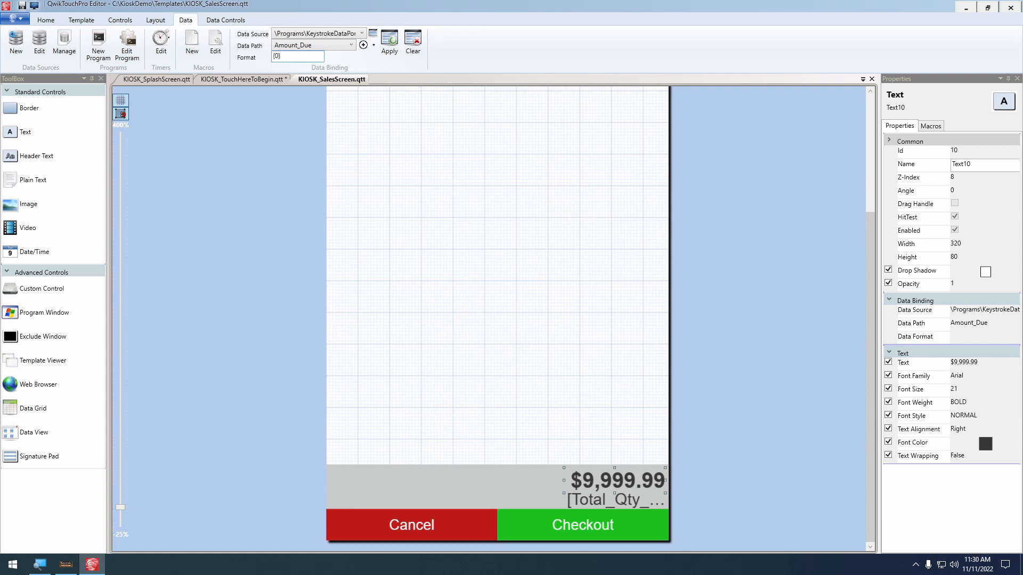
Open Notepad, write the format code {0} enlarged for reading, and close it without saving
key("super+r")
type("notepad")
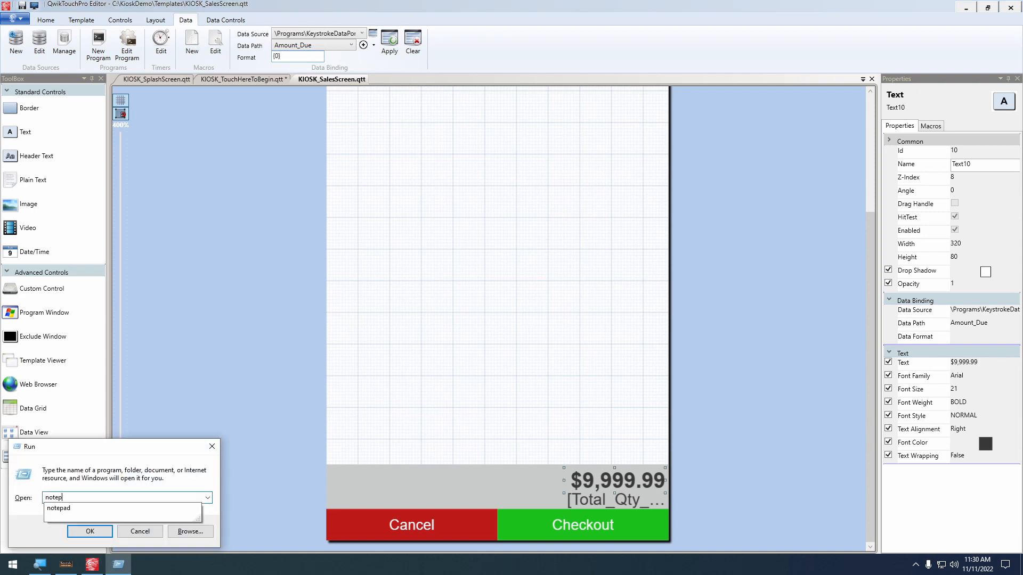
key("Return")
type("{0}")
scroll(531, 237, "up", 20)
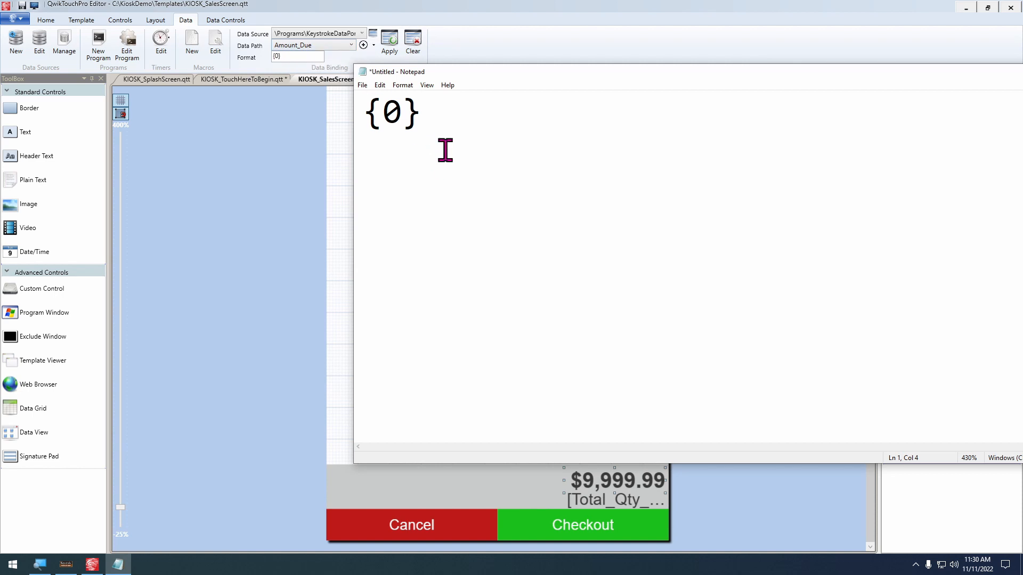
key("alt+F4")
left_click(548, 288)
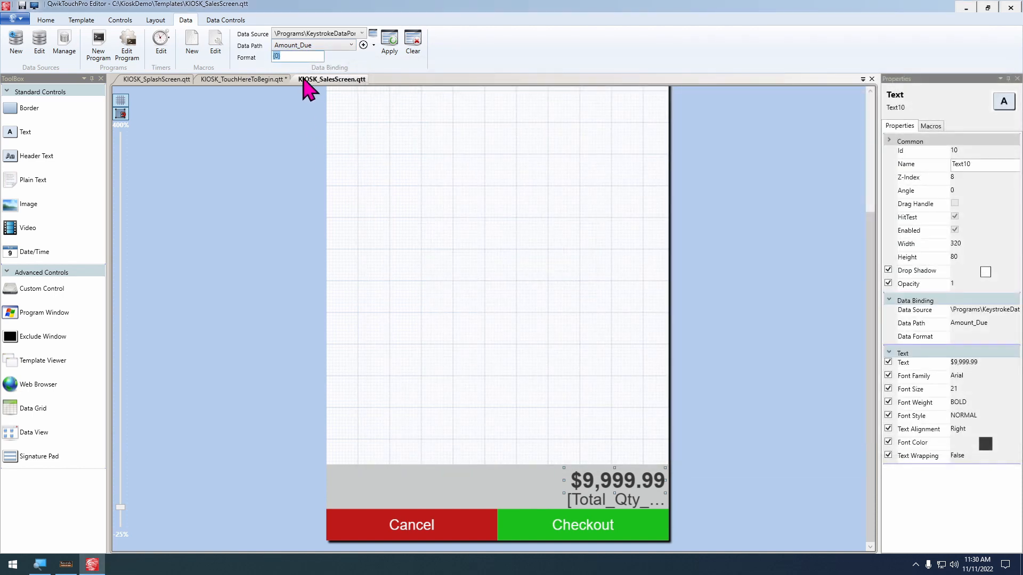
Set the Amount_Due text's data format to {0:c} and apply the binding
left_click(292, 56)
left_click(389, 51)
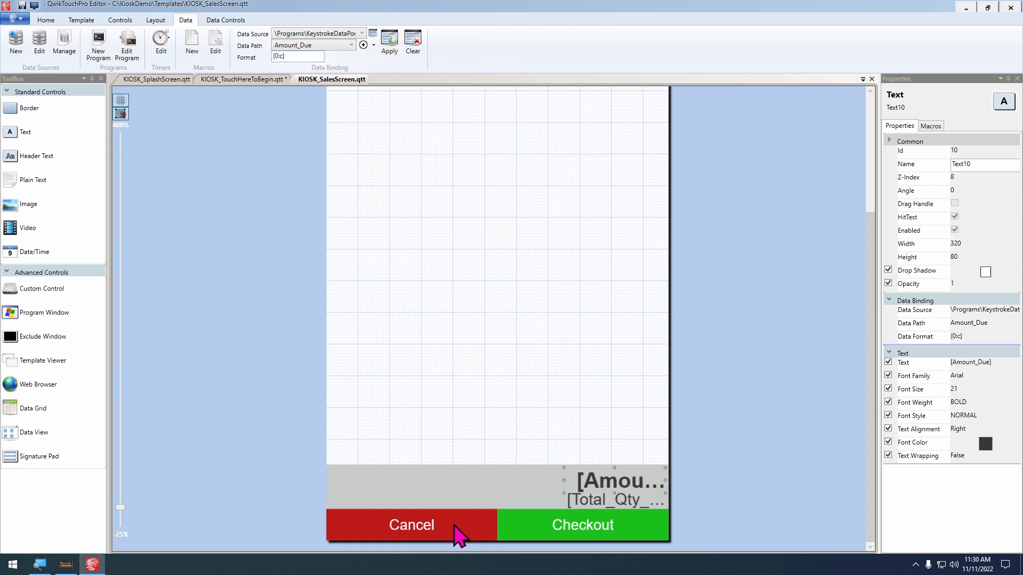
Set the data format of the Total_Qty_Shipped text to {0} items and apply the binding
left_click(577, 505)
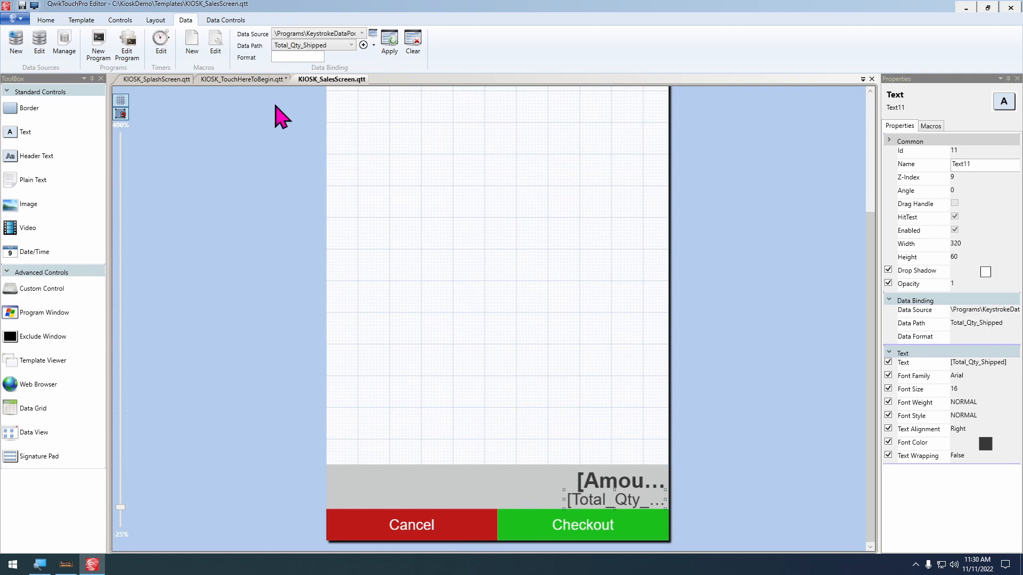
left_click(295, 58)
left_click(390, 54)
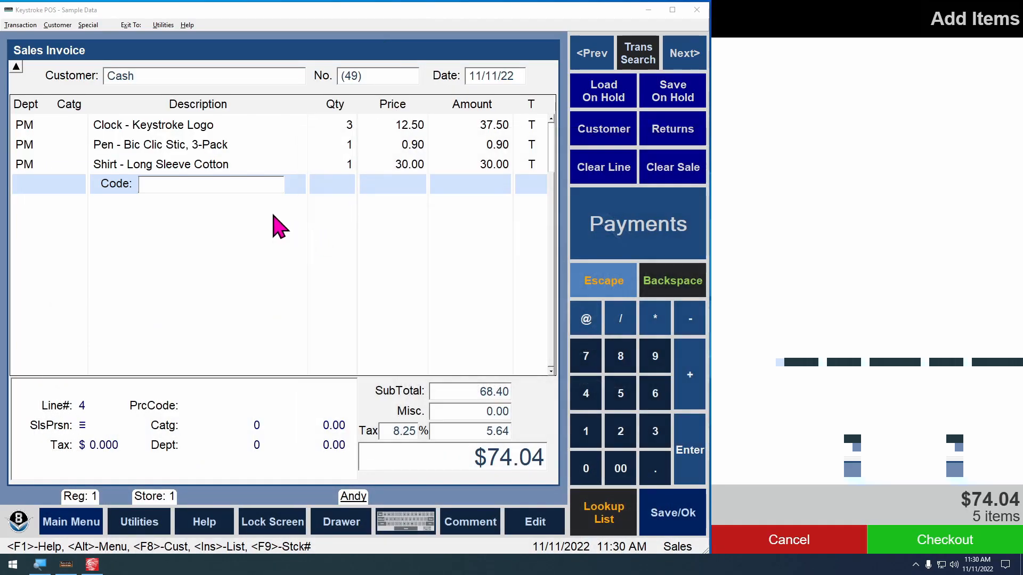
In the Keystroke sales invoice, enter item code 7 on a new line and add another Long Sleeve Cotton shirt in Medium, Khaki
left_click(194, 166)
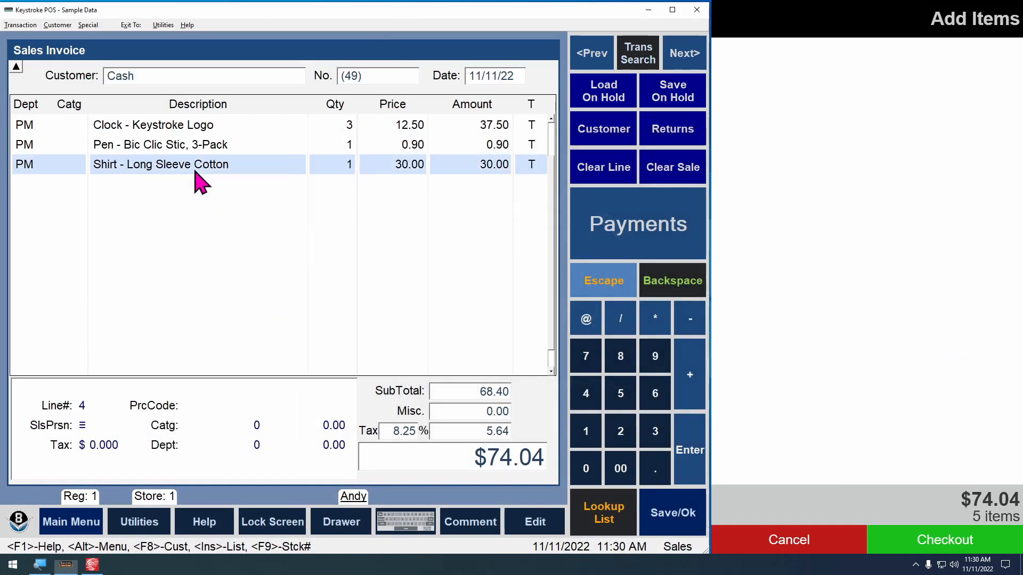
key("Up")
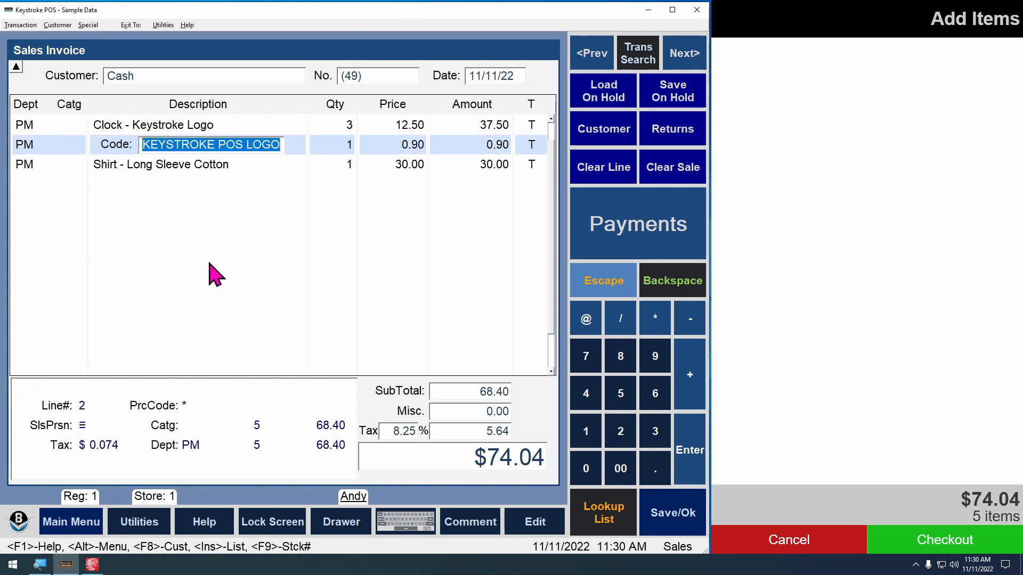
key("Down")
key("Escape")
key("Escape")
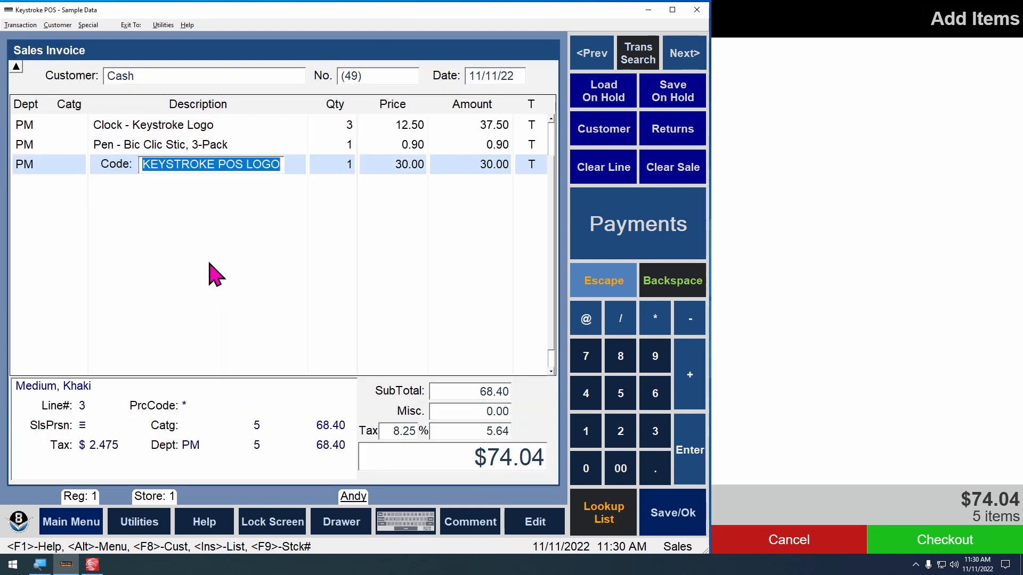
key("Down")
type("7")
key("Return")
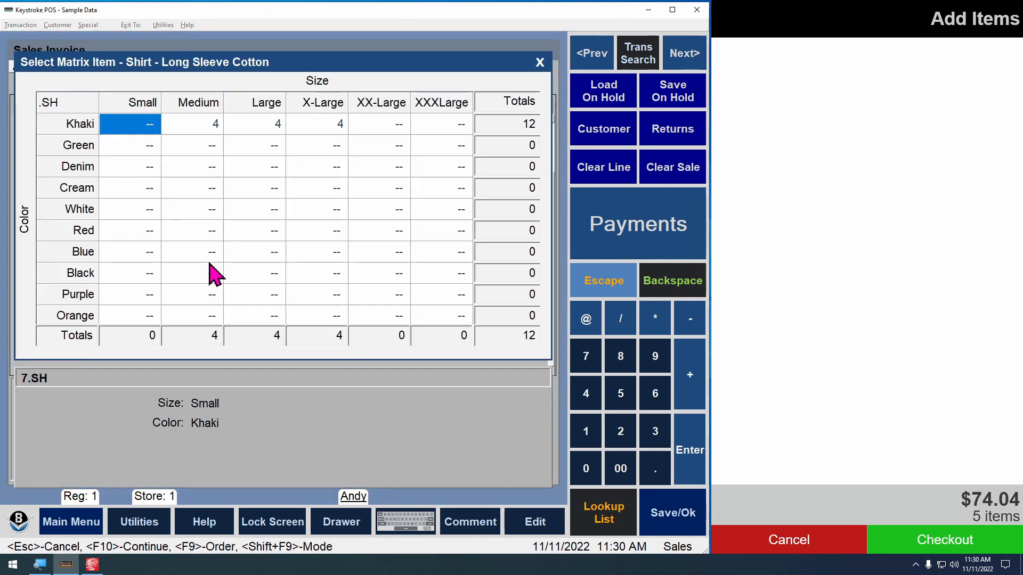
key("Right")
key("Return")
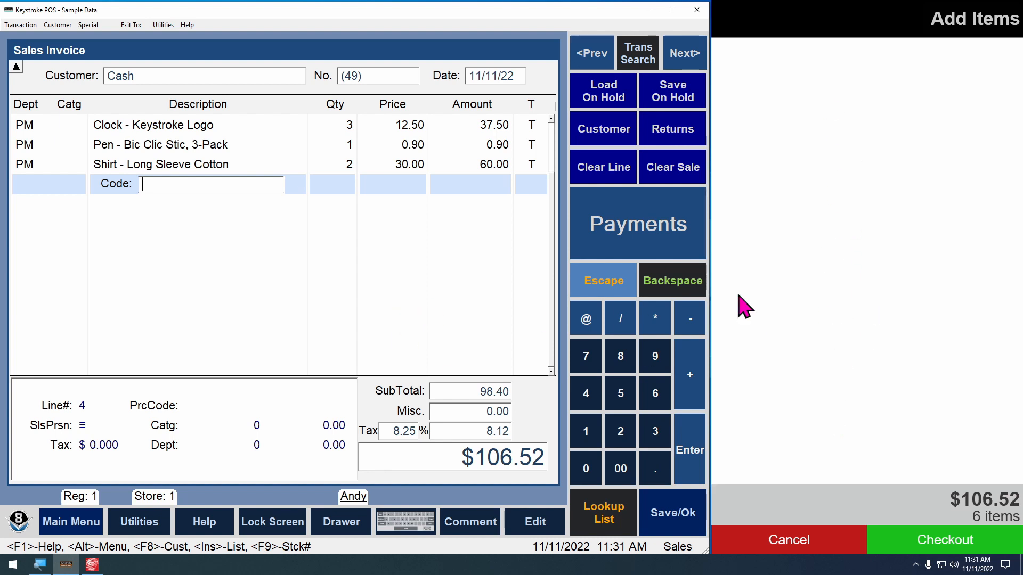
Exit the running QwikTouchPro program and switch back to QwikTouchPro Editor
left_click(915, 565)
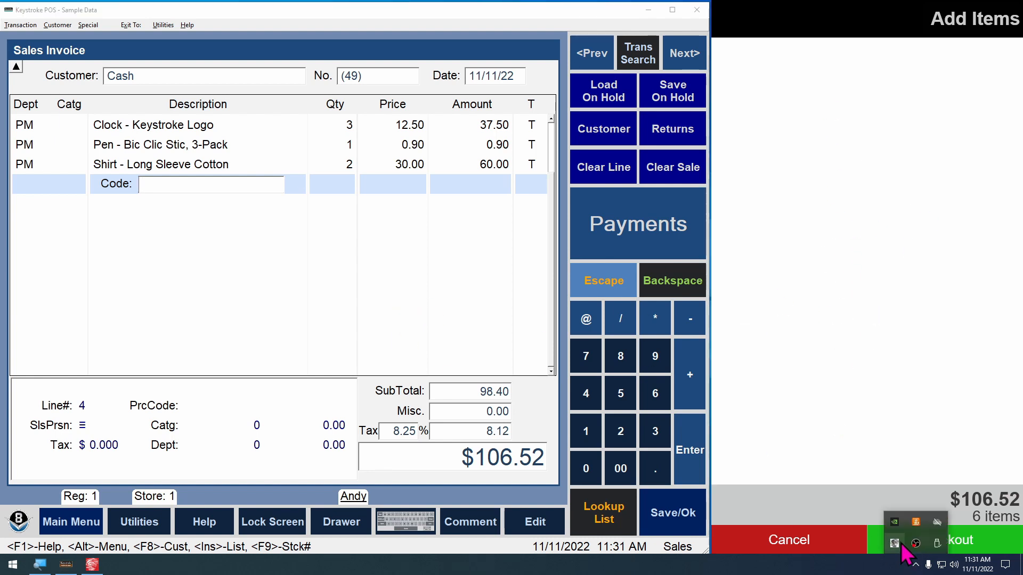
right_click(900, 524)
left_click(863, 533)
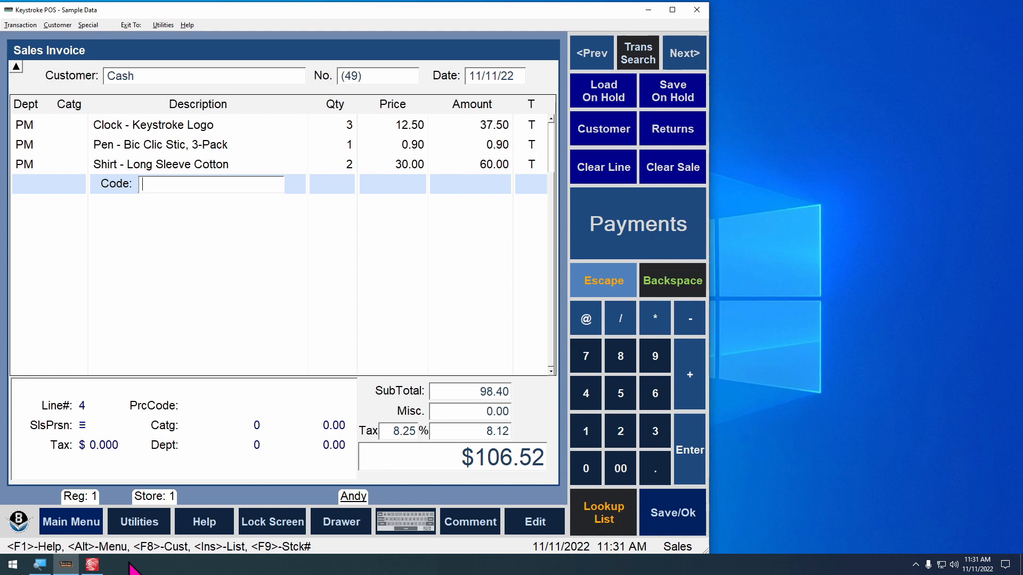
left_click(91, 566)
scroll(534, 329, "down", 2)
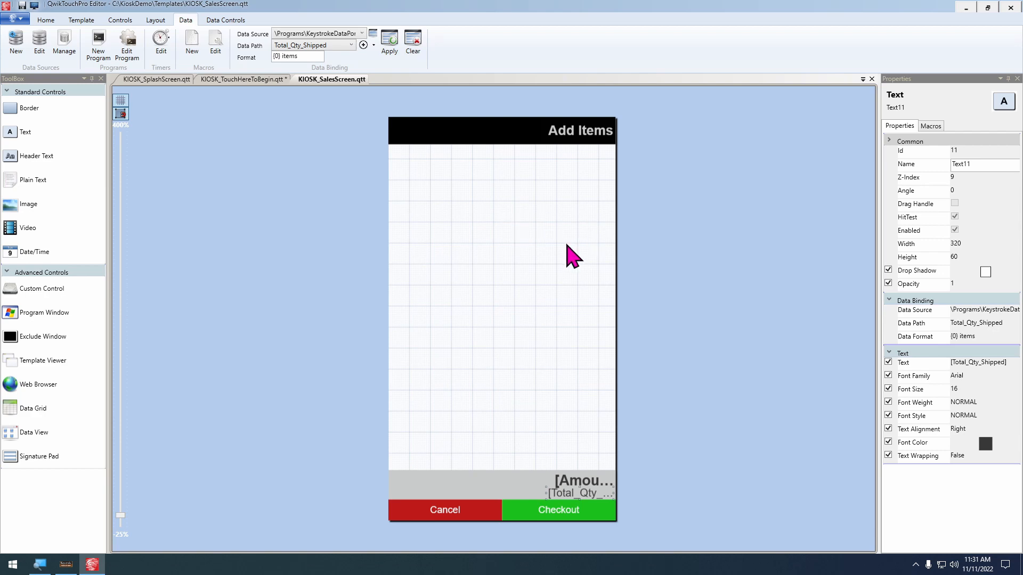
Open the Keystroke folder from the desktop, examine the commands in refreshInventory.bat in Notepad, and close the file
key("super+d")
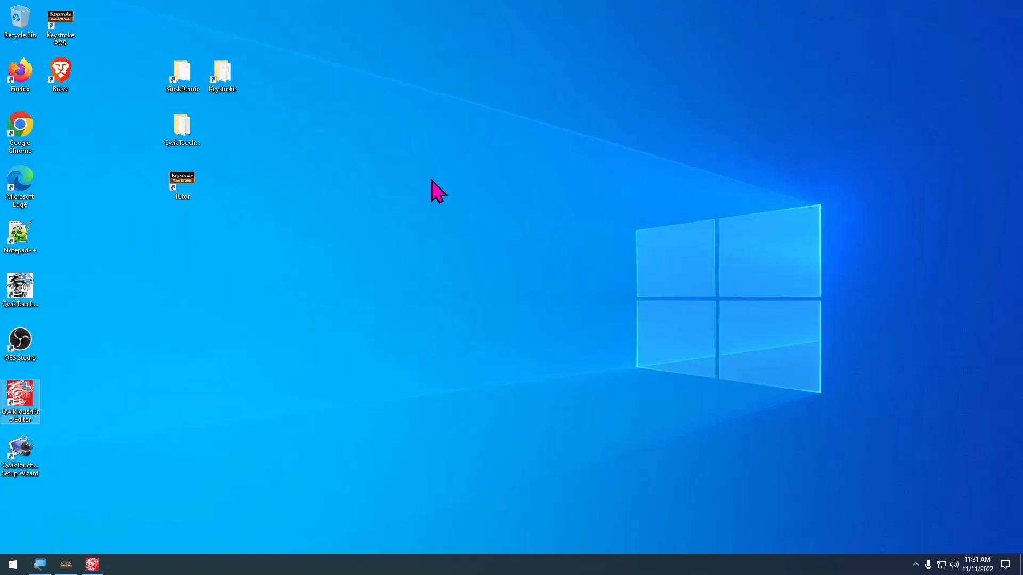
double_click(223, 77)
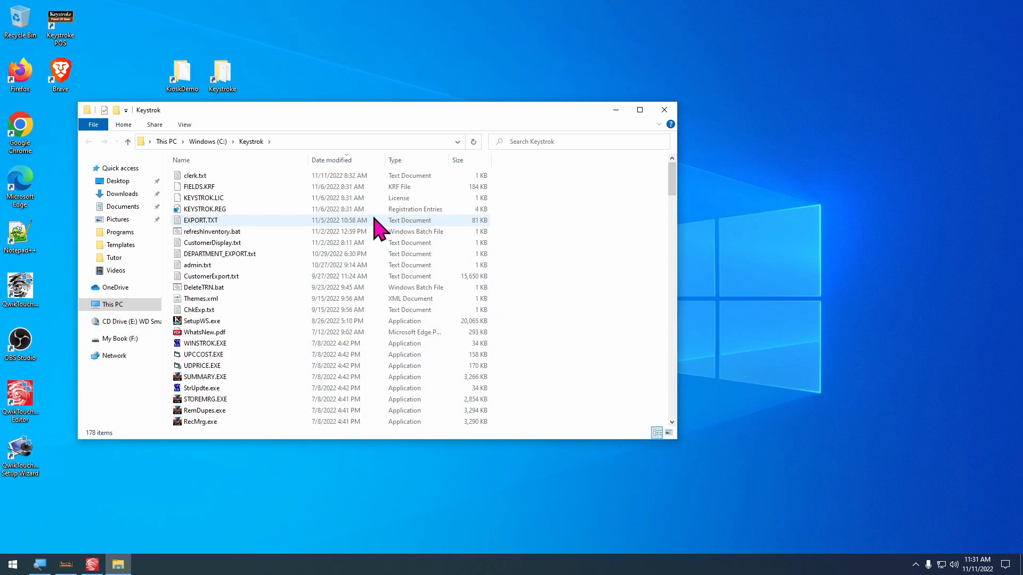
left_click(226, 232)
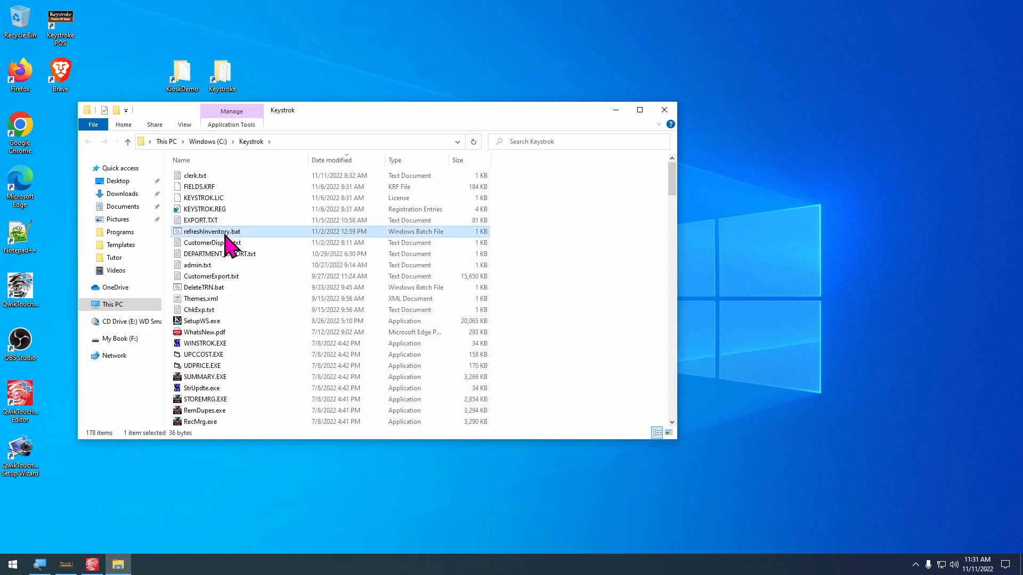
right_click(224, 233)
left_click(266, 254)
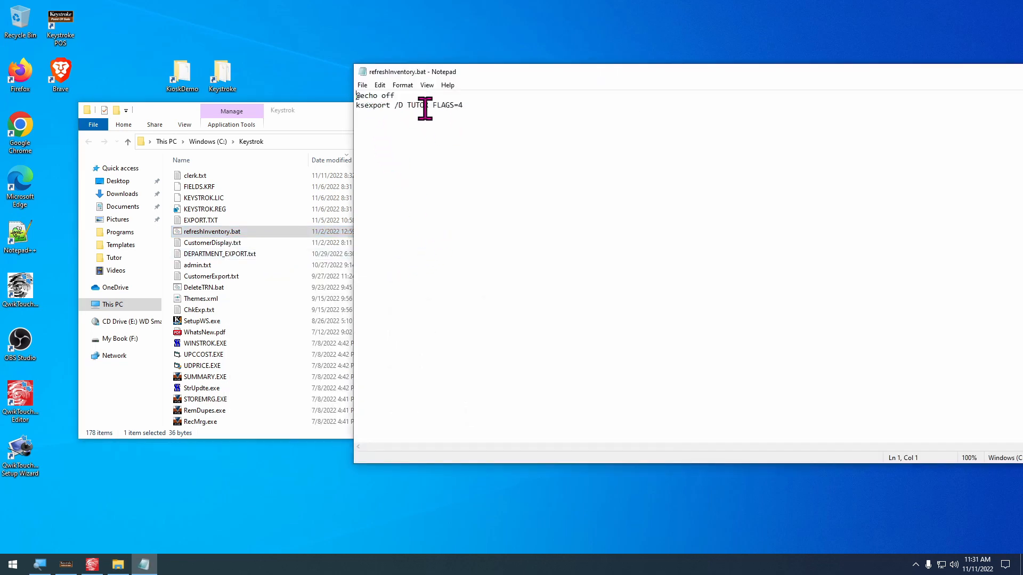
left_click(471, 106)
key("alt+F4")
left_click(229, 176)
left_click(271, 202)
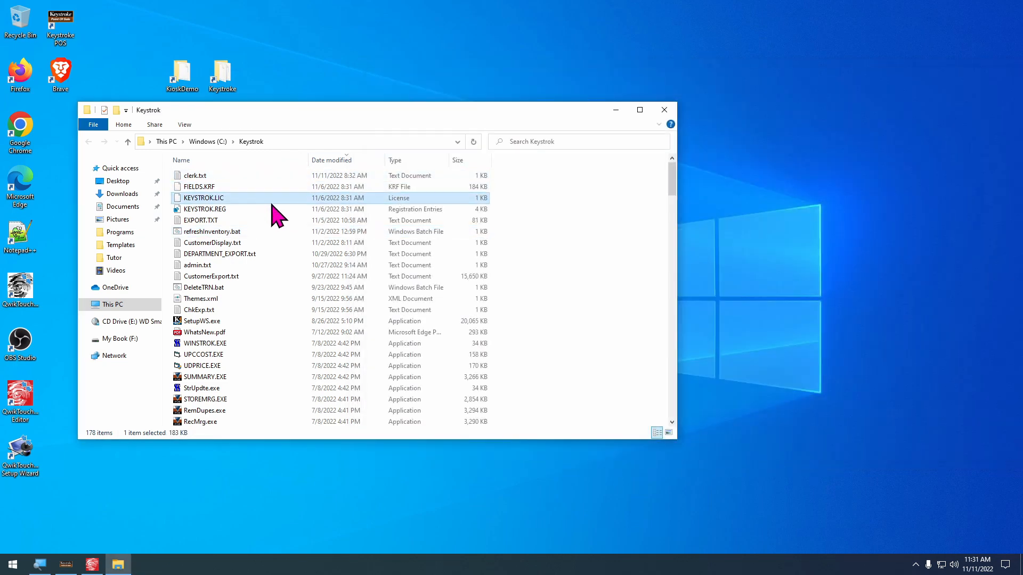
key("Down")
key("Down")
key("Down")
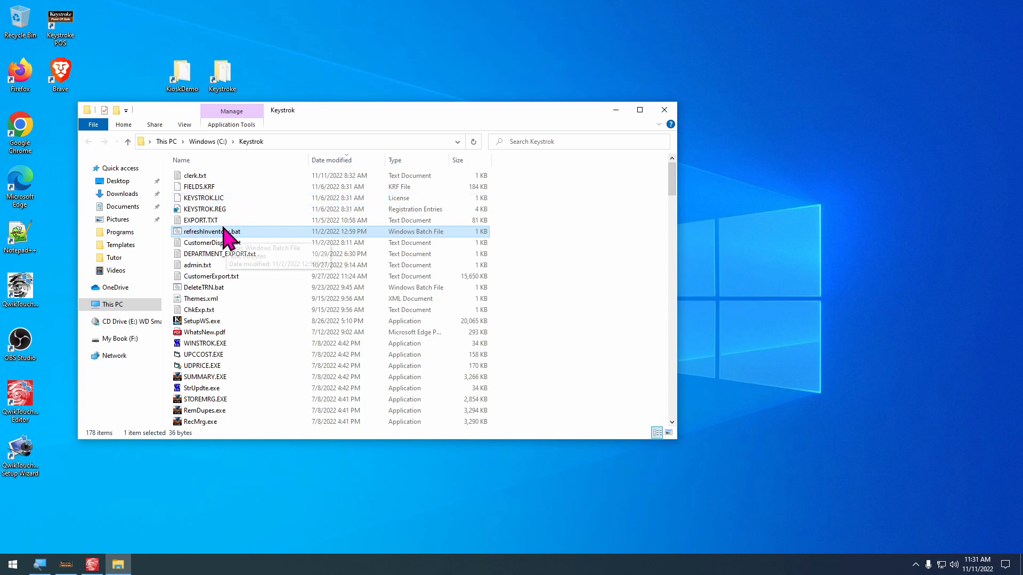
scroll(238, 221, "down", 14)
scroll(228, 208, "up", 14)
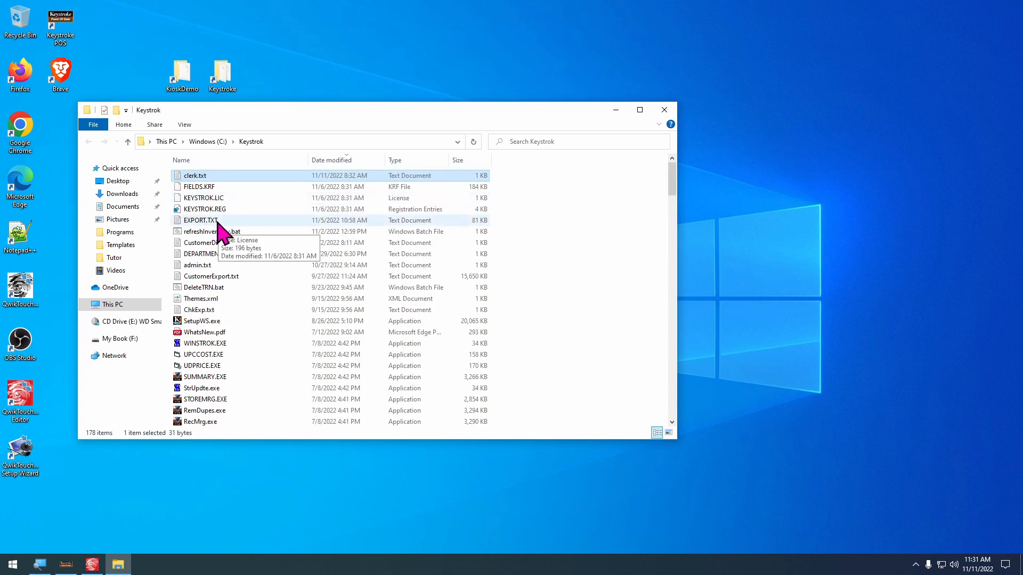
Delete EXPORT.TXT from the Keystrok folder, run refreshInventory.bat to regenerate it, and close the folder window
left_click(200, 220)
key("Delete")
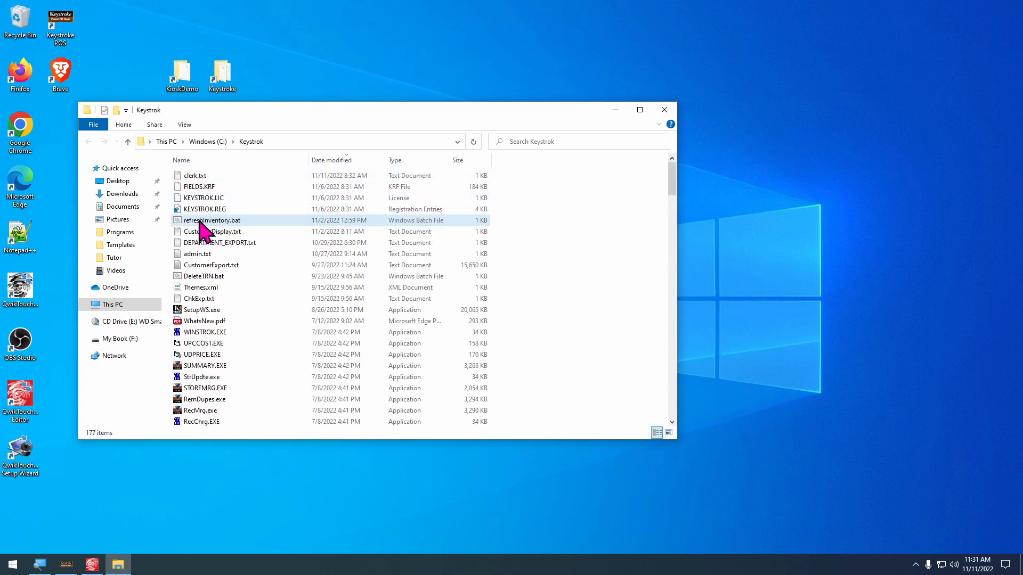
double_click(199, 221)
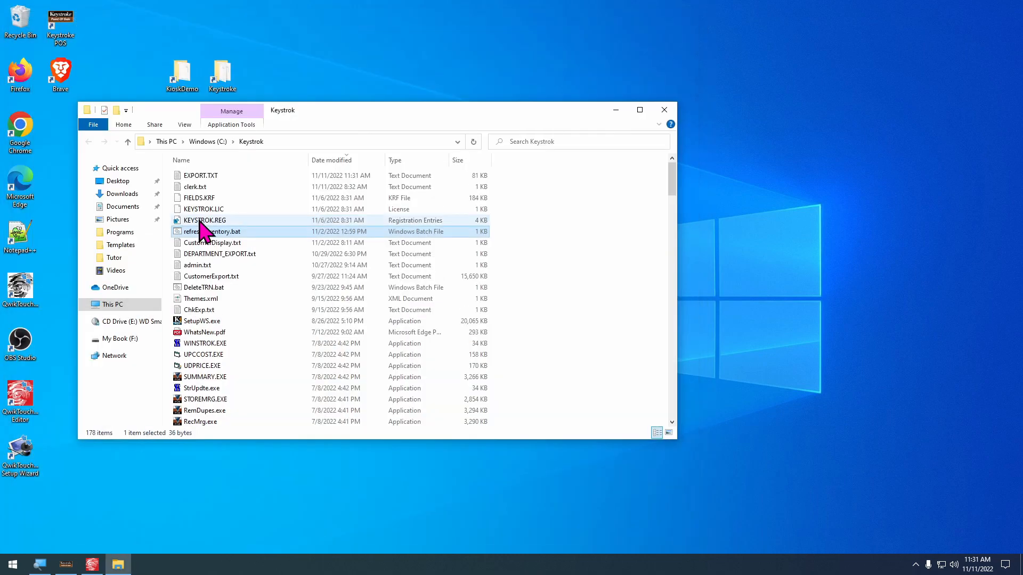
left_click(204, 176)
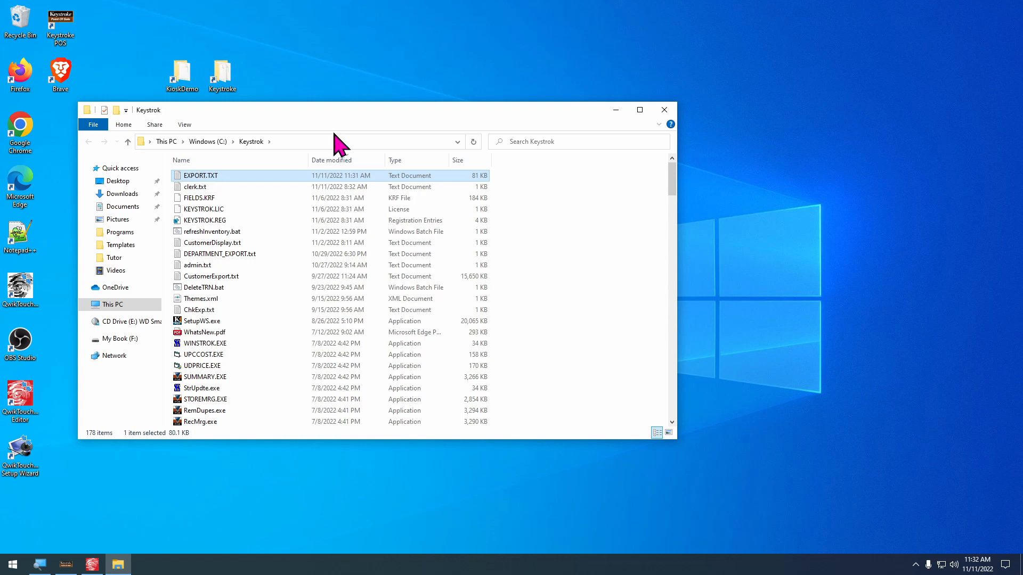
left_click(663, 111)
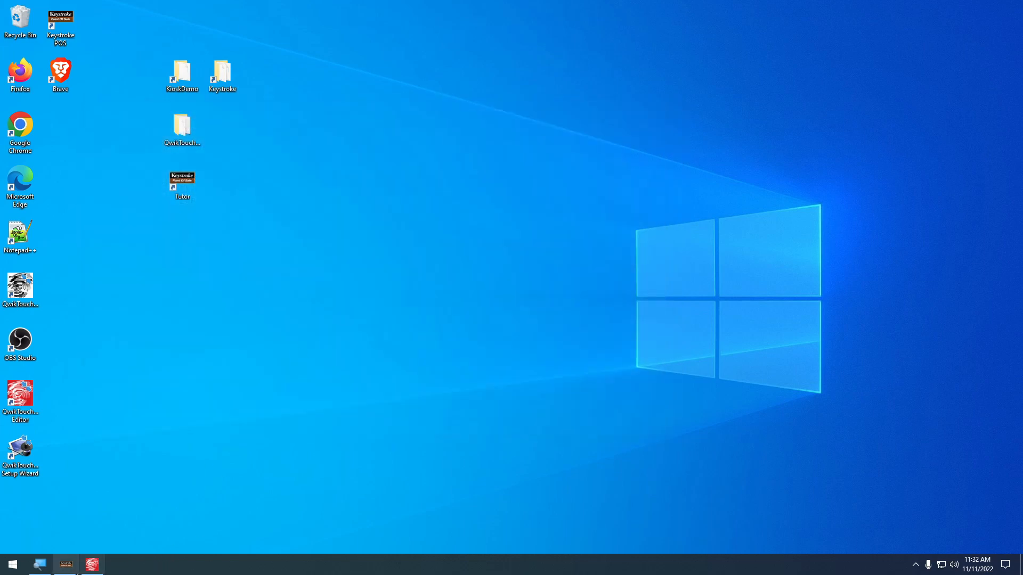
Switch to QwikTouchPro Editor and start a new data source of type Comma Separated Values (CSV)
left_click(95, 568)
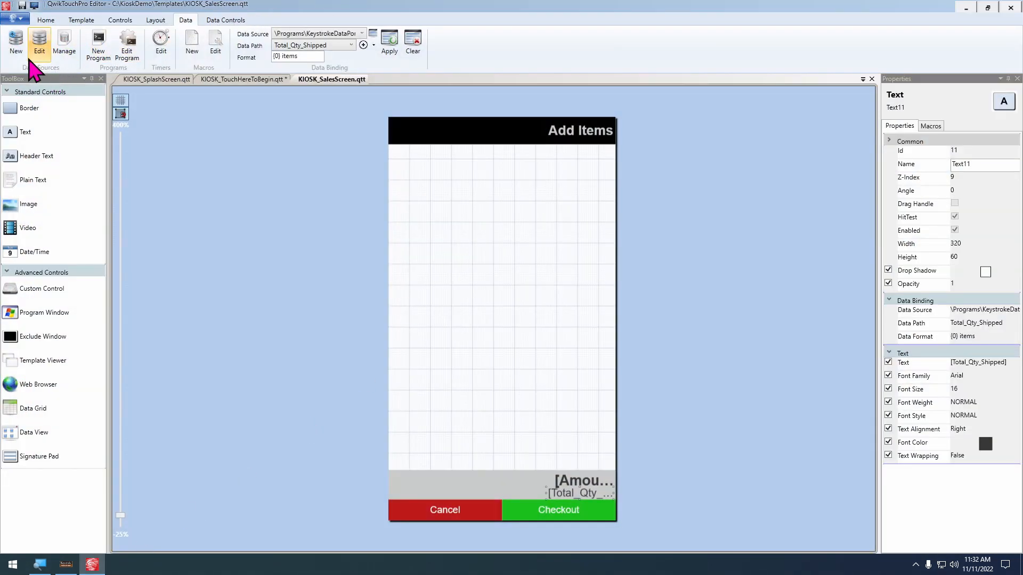
left_click(17, 46)
left_click(196, 85)
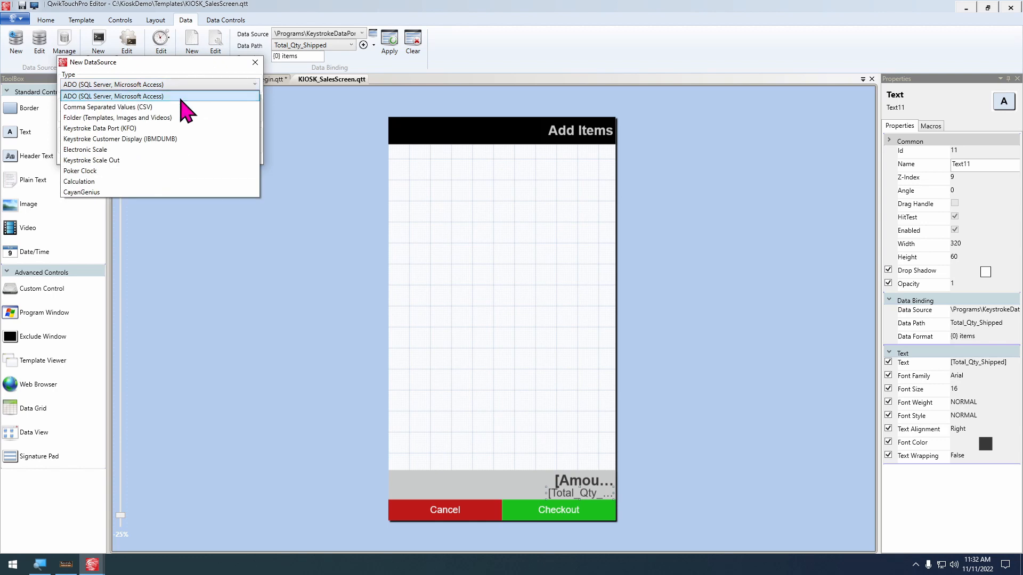
left_click(160, 107)
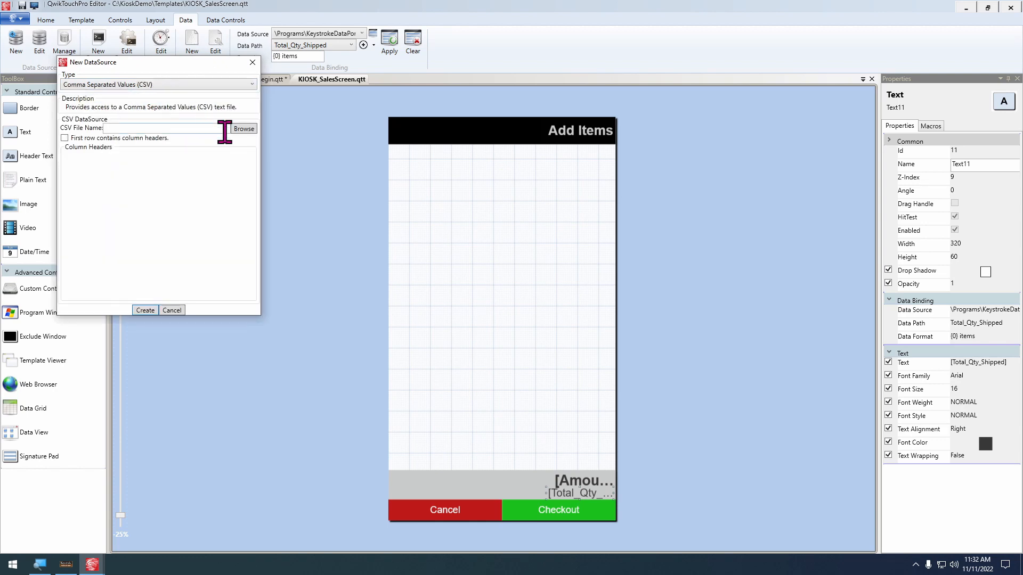
Use C:\Keystrok\EXPORT.TXT as the CSV file and mark its first row as containing column headers
left_click(244, 129)
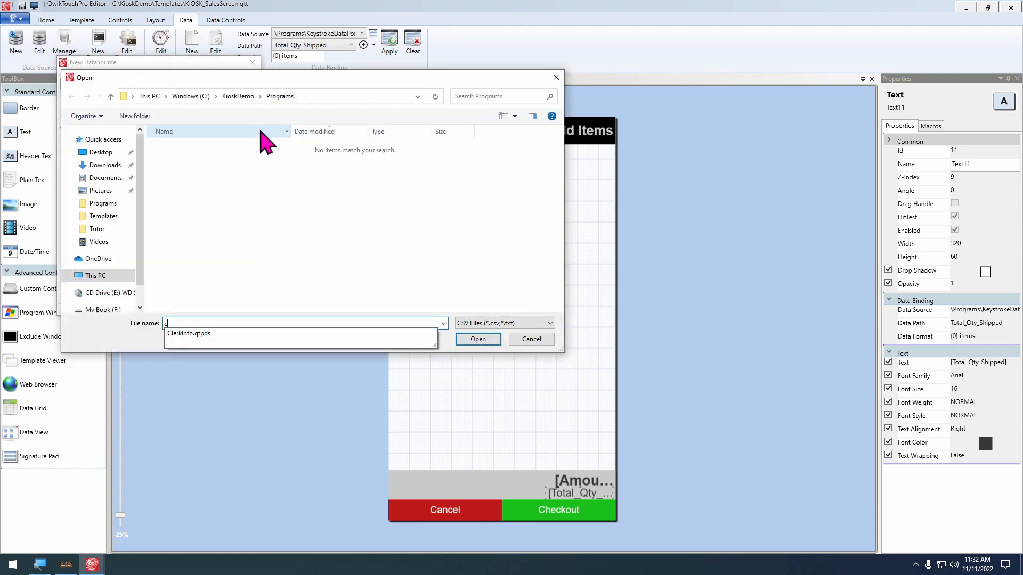
type("c:\\key")
key("Down")
key("Return")
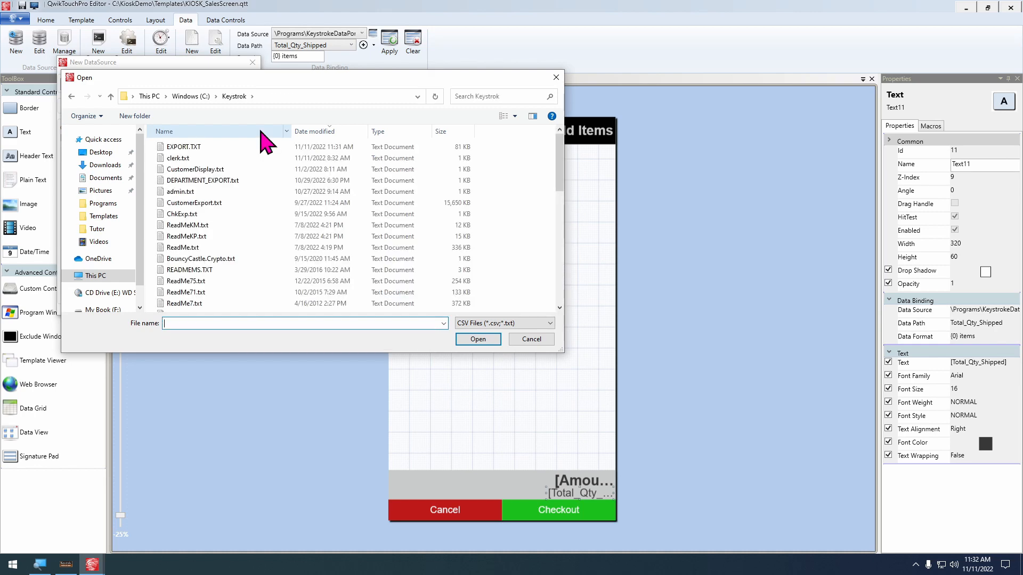
left_click(195, 147)
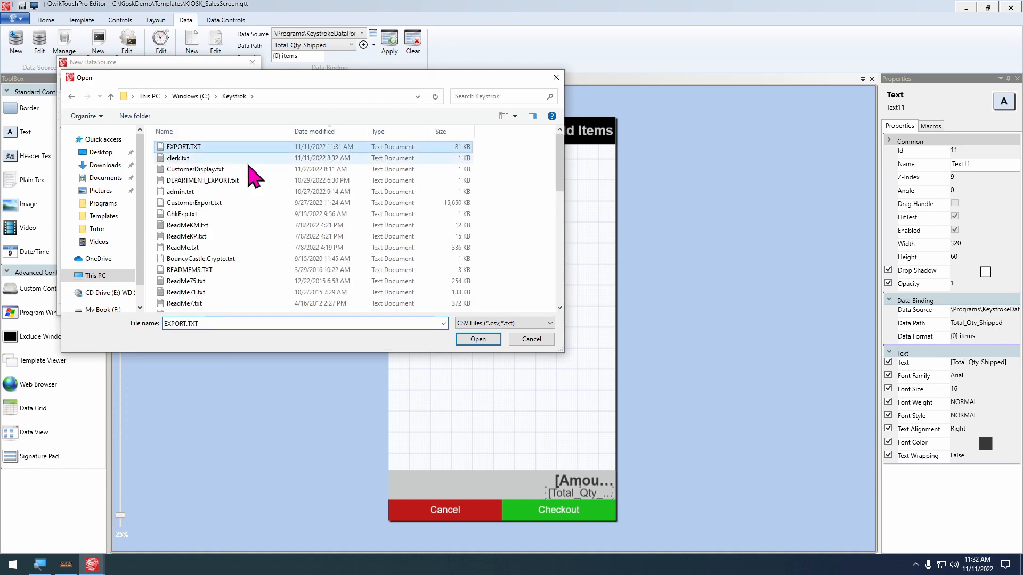
left_click(471, 339)
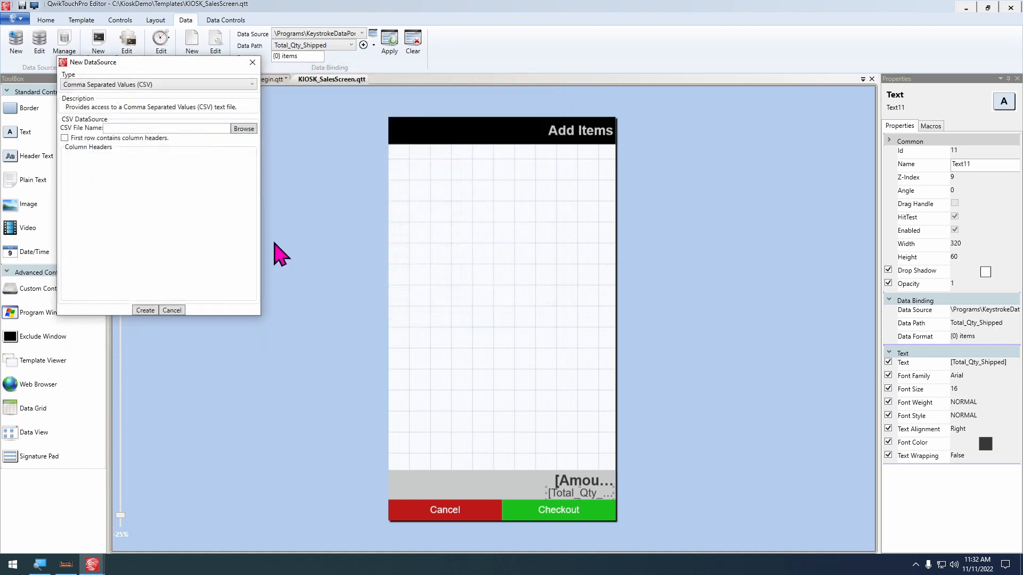
left_click(79, 138)
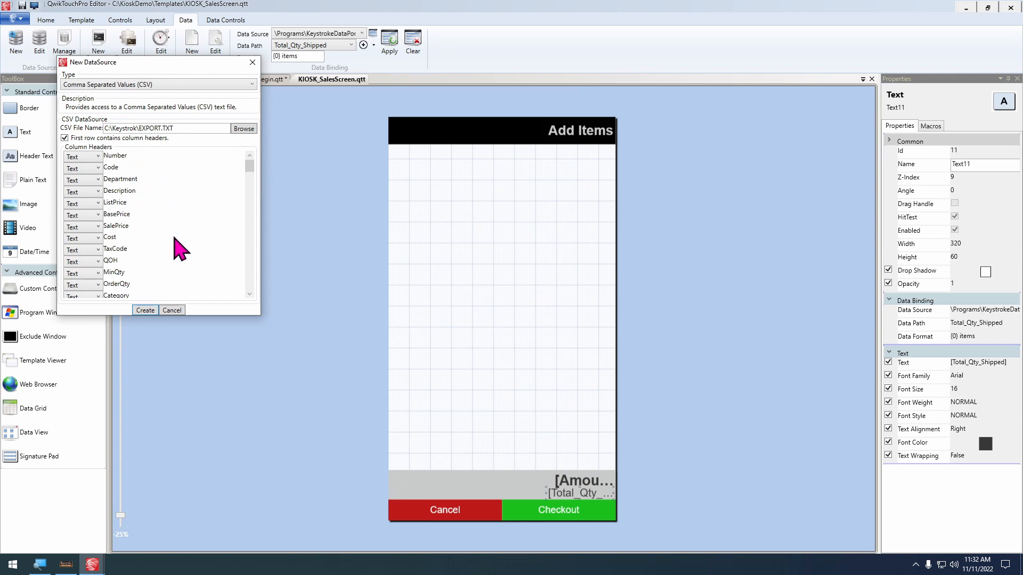
Create the data source in the Programs folder as KeystrokeInventoryExport without adding it to the active template
left_click(144, 310)
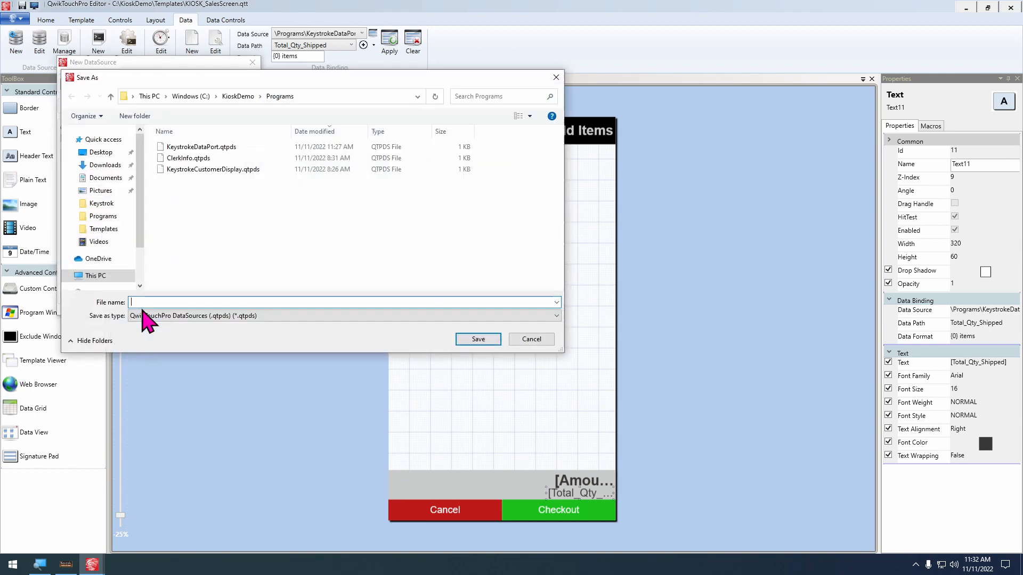
type("Key")
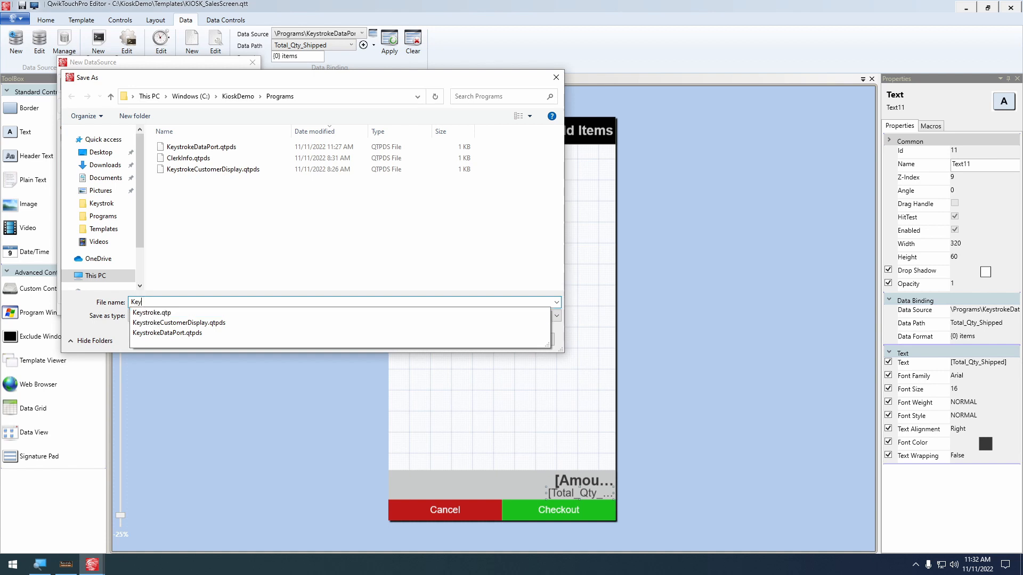
type("satrKeystrokeInventoryExport")
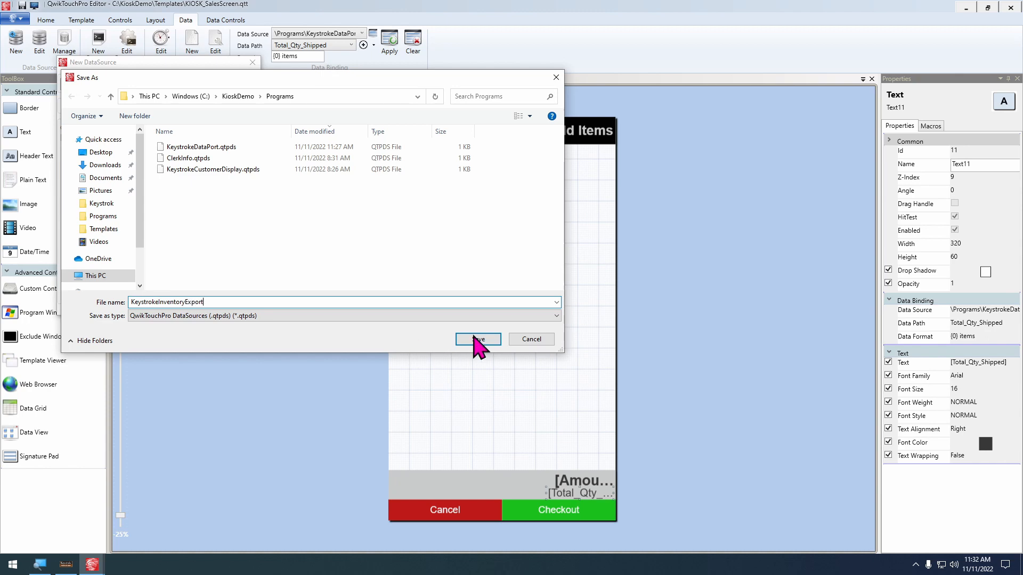
left_click(476, 341)
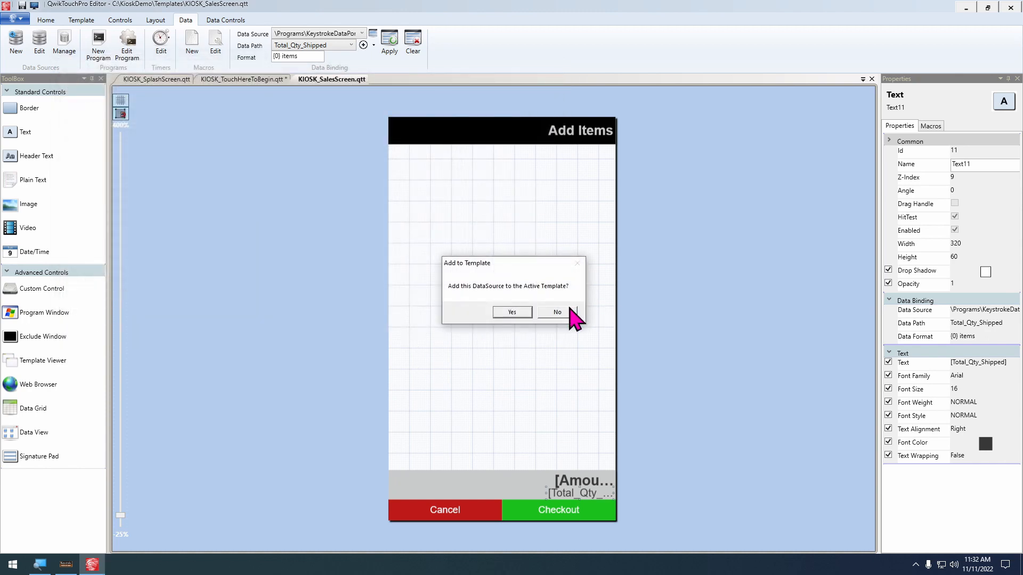
left_click(557, 313)
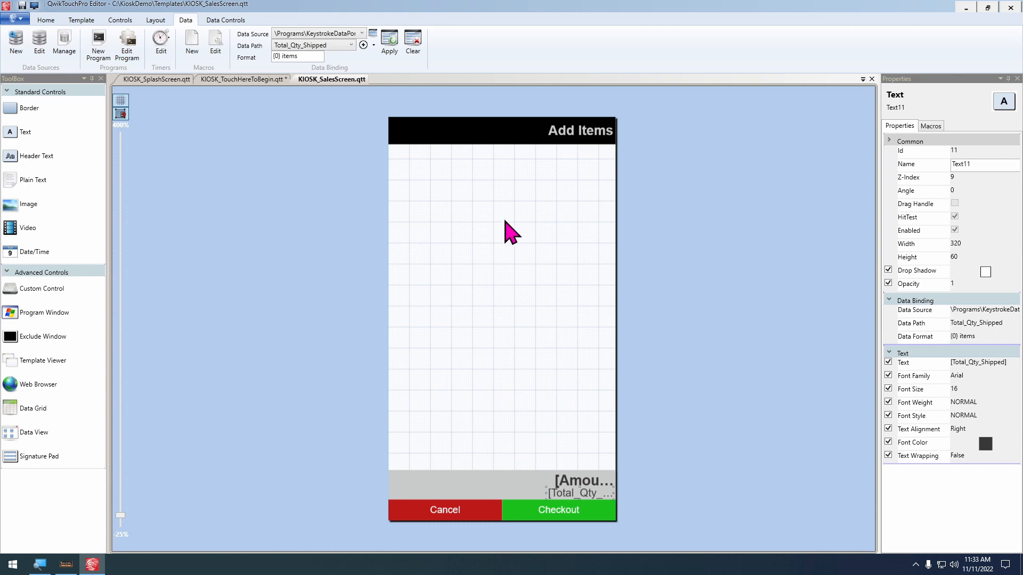
scroll(550, 391, "up", 1)
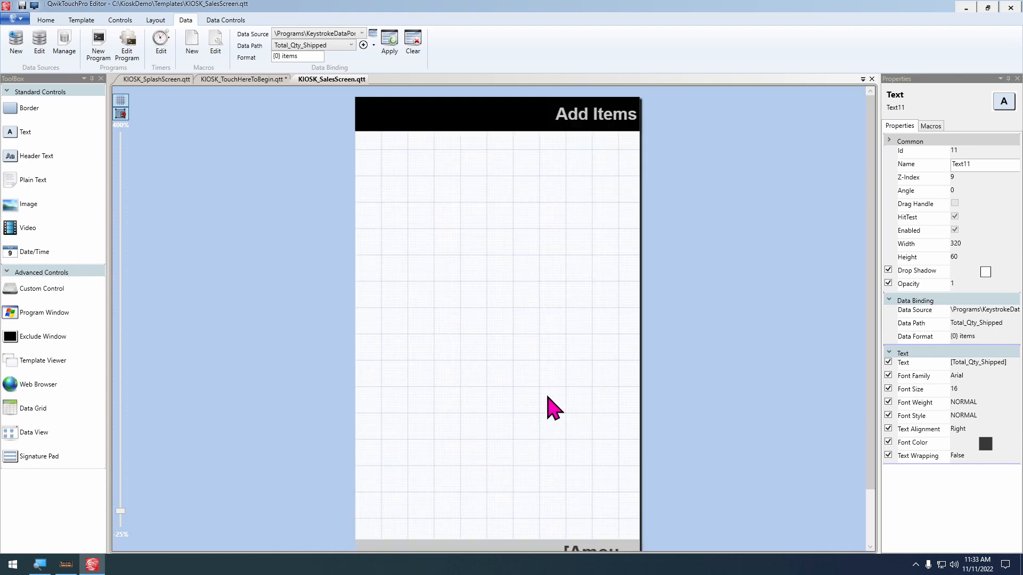
Set the placeholder text of the Amount_Due total to $9,999.99
scroll(554, 421, "down", 1)
left_click(586, 493)
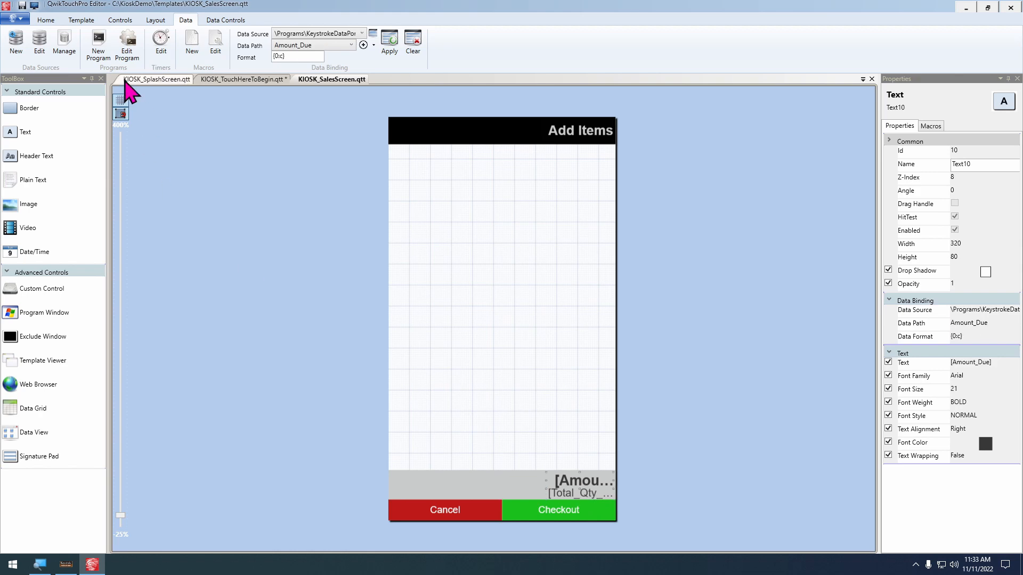
left_click(47, 20)
triple_click(466, 30)
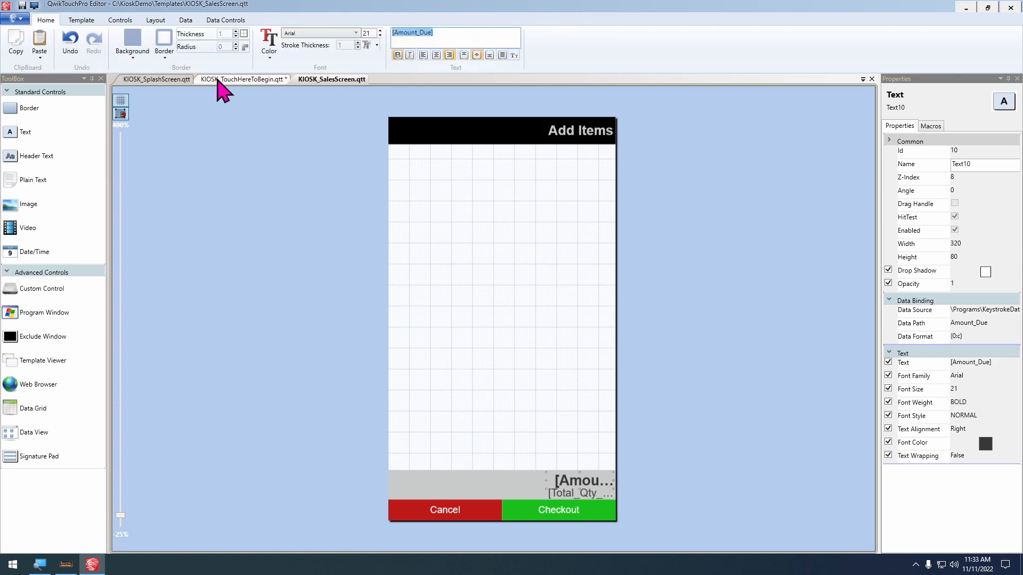
type("$")
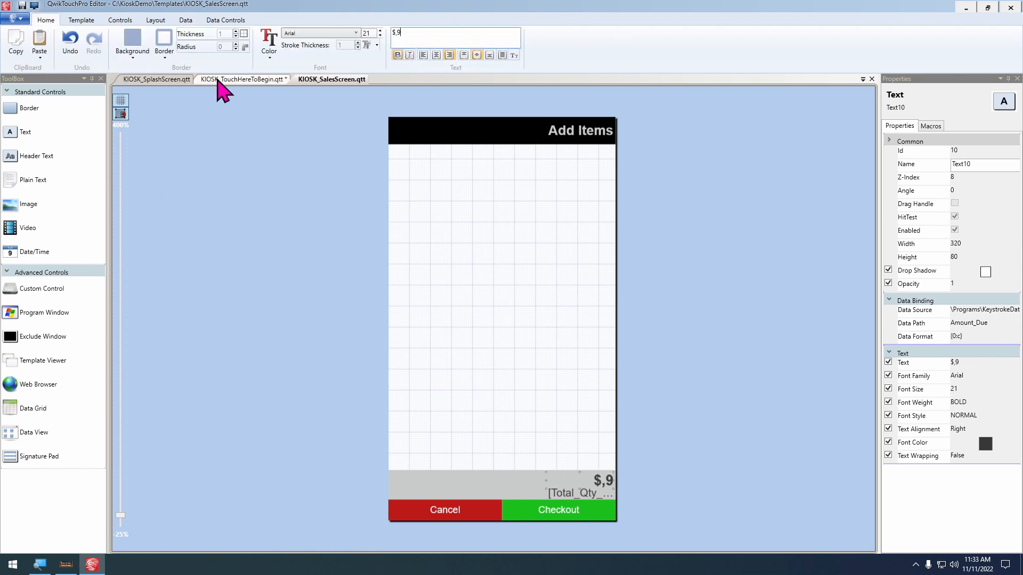
type("9,999.")
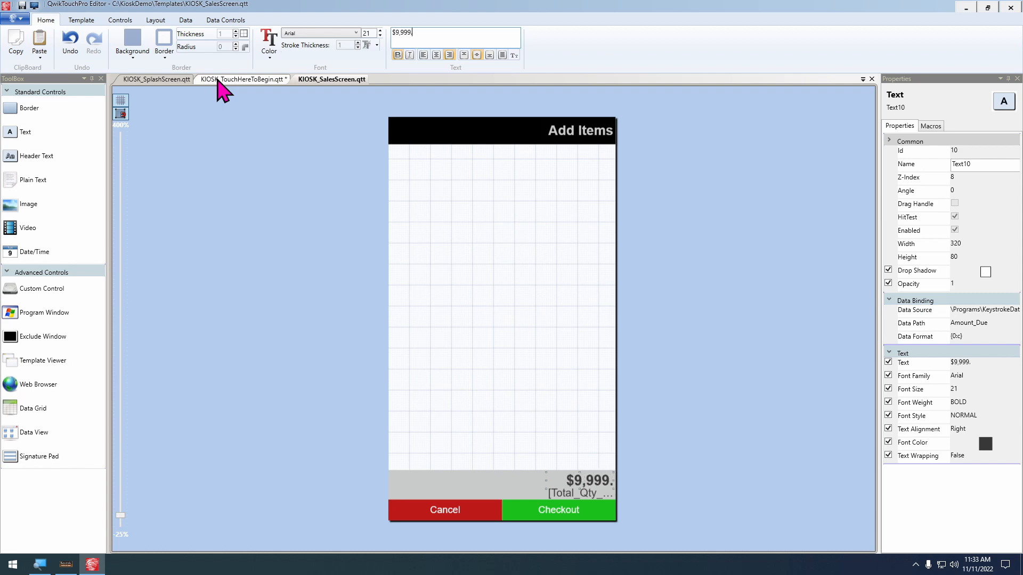
type("99")
Set the placeholder text of the Total_Qty_Shipped field to "4 items" and deselect it
left_click(586, 495)
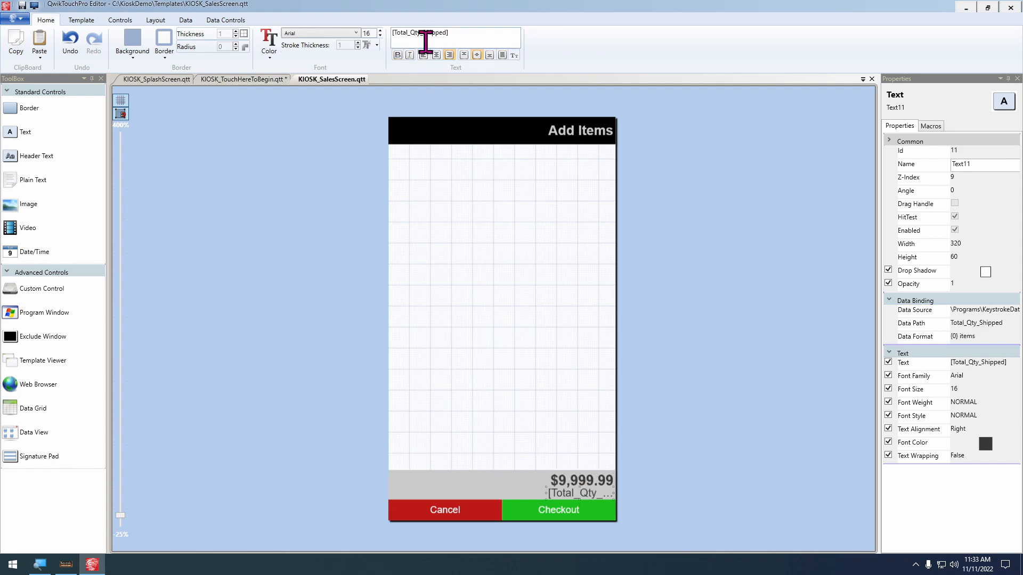
triple_click(405, 32)
type("4 items")
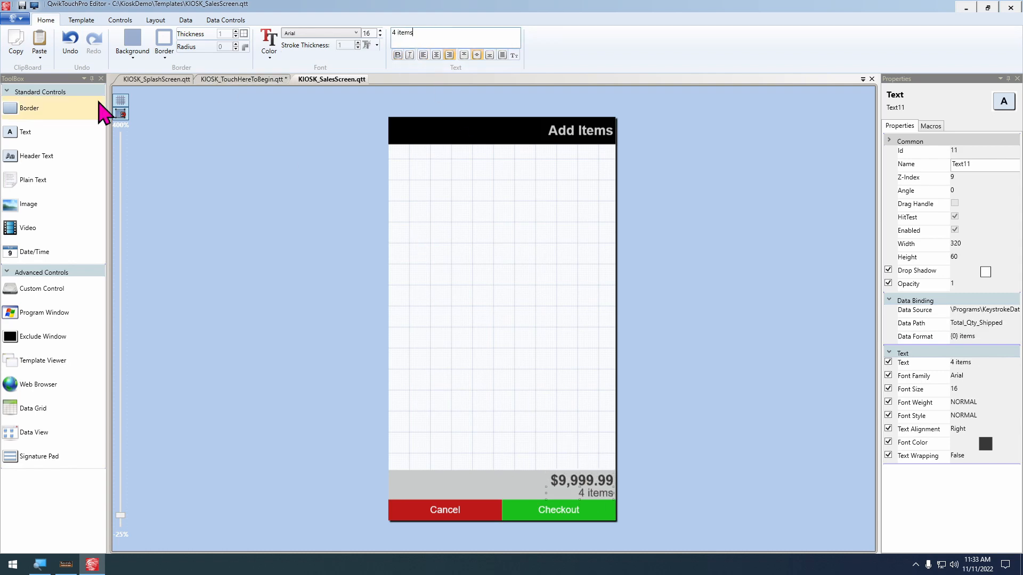
left_click(471, 231)
scroll(544, 224, "up", 1)
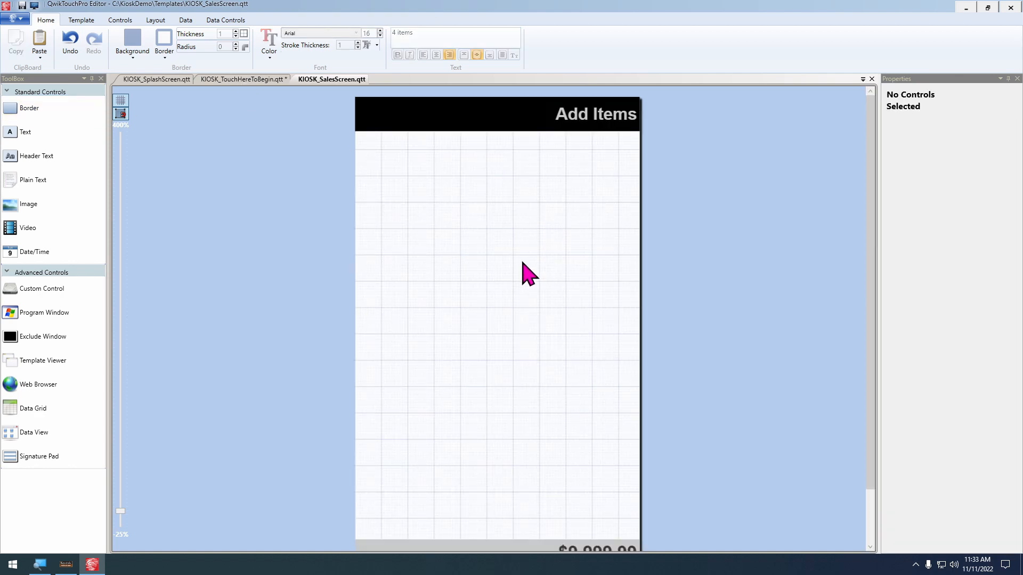
scroll(523, 263, "down", 1)
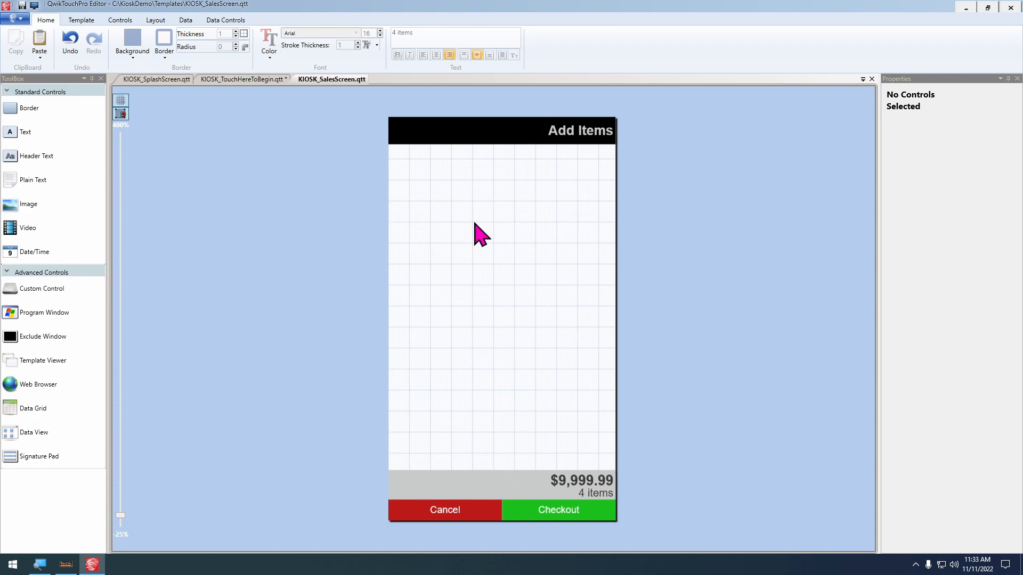
Place a 100 by 100 border in the blank middle area and copy it twice to form a row of three
left_click_drag(43, 132, 449, 205)
scroll(470, 334, "up", 1)
left_click_drag(499, 368, 495, 285)
key("ctrl+v")
key("ctrl+v")
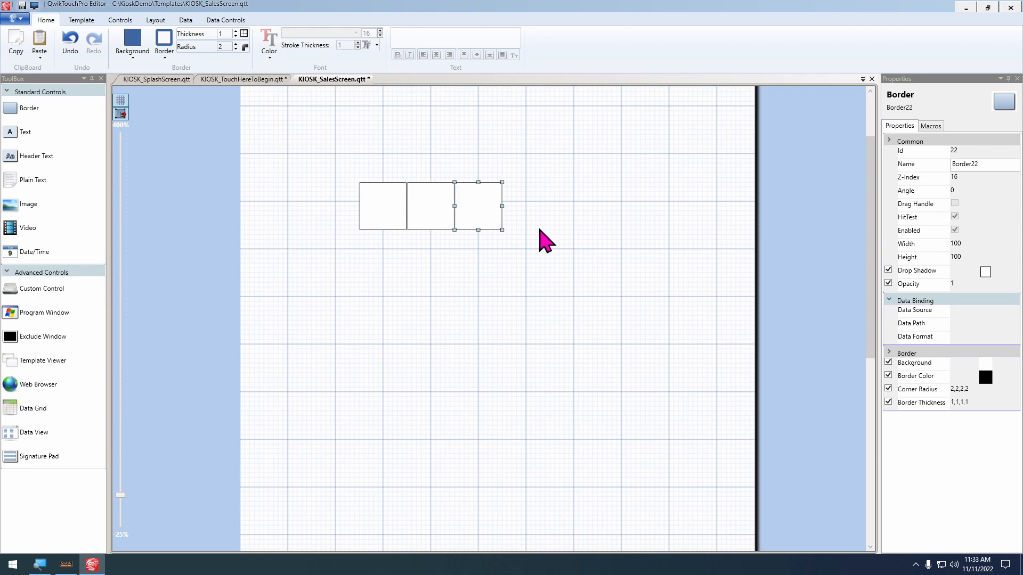
Duplicate the row of borders and stack the copies to build a block of three columns by four rows
left_click_drag(542, 272, 345, 189)
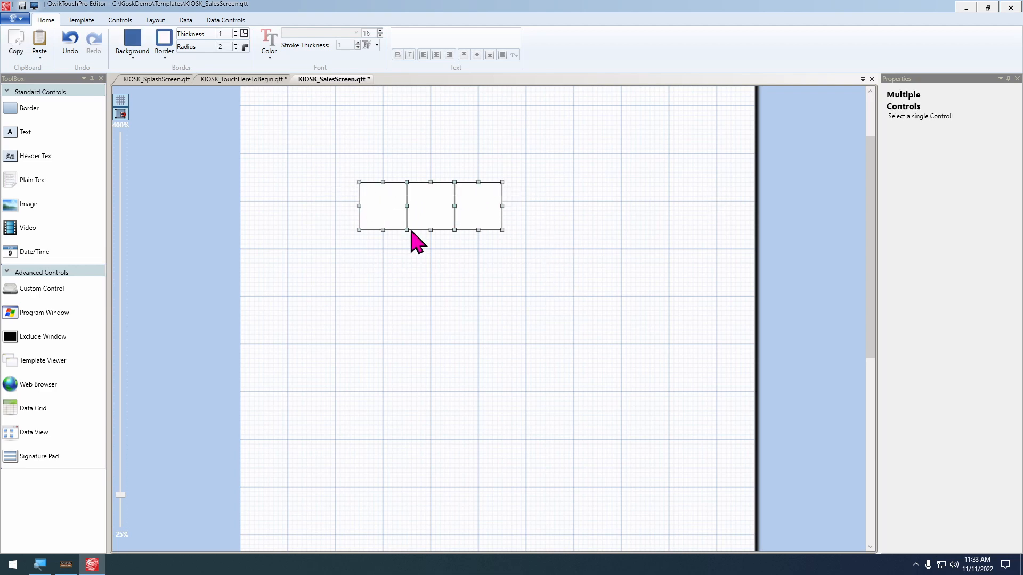
key("ctrl+c")
key("ctrl+v")
left_click_drag(521, 221, 477, 269)
left_click_drag(552, 314, 338, 175)
key("ctrl+c")
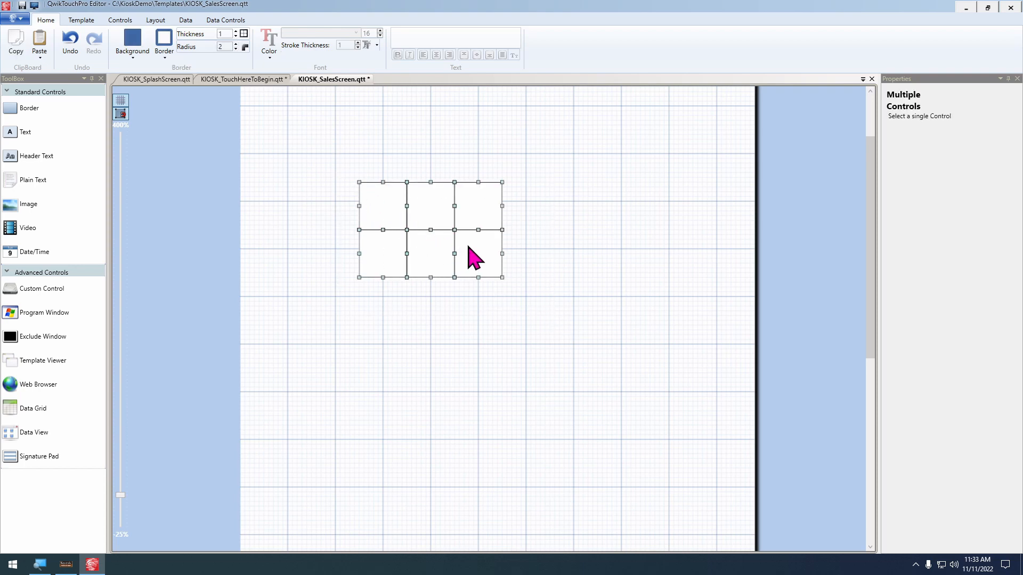
key("ctrl+v")
left_click_drag(521, 274, 475, 313)
Group all twelve borders into a single object
scroll(605, 274, "down", 3)
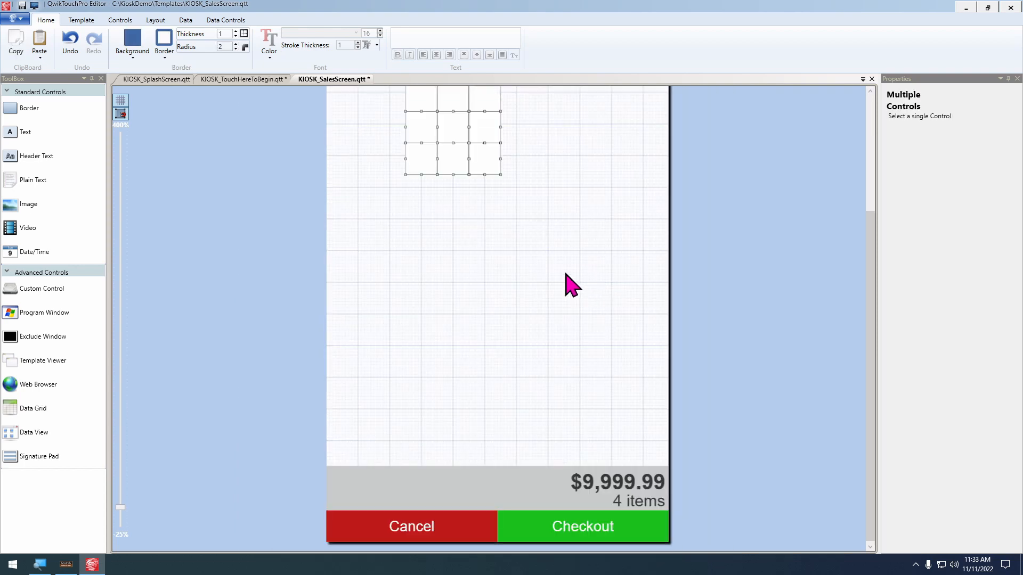
scroll(571, 285, "up", 3)
left_click_drag(554, 354, 395, 137)
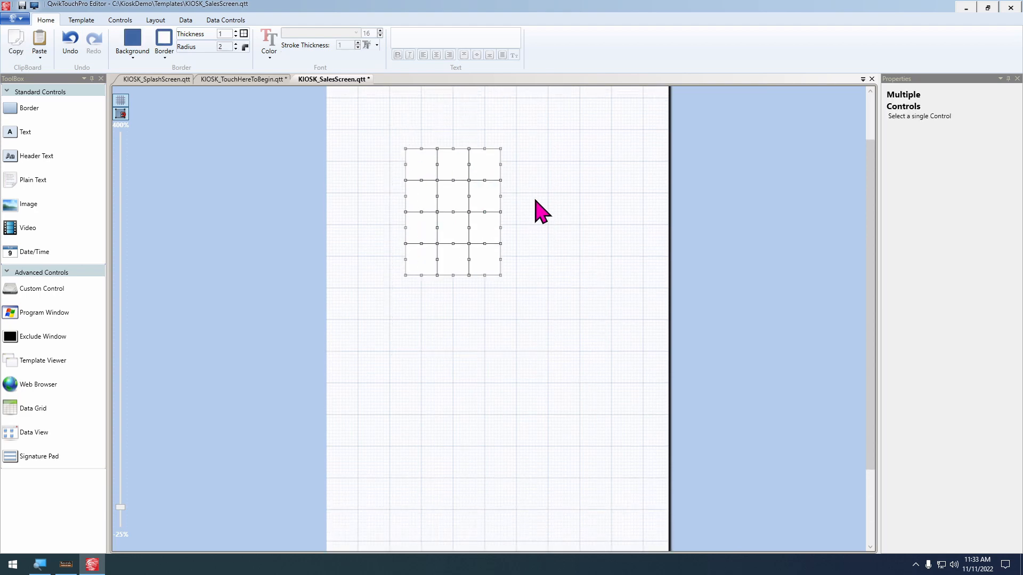
key("ctrl+g")
Move the border group up so it sits directly against the underside of the Add Items header
scroll(543, 219, "down", 3)
left_click_drag(452, 206, 482, 250)
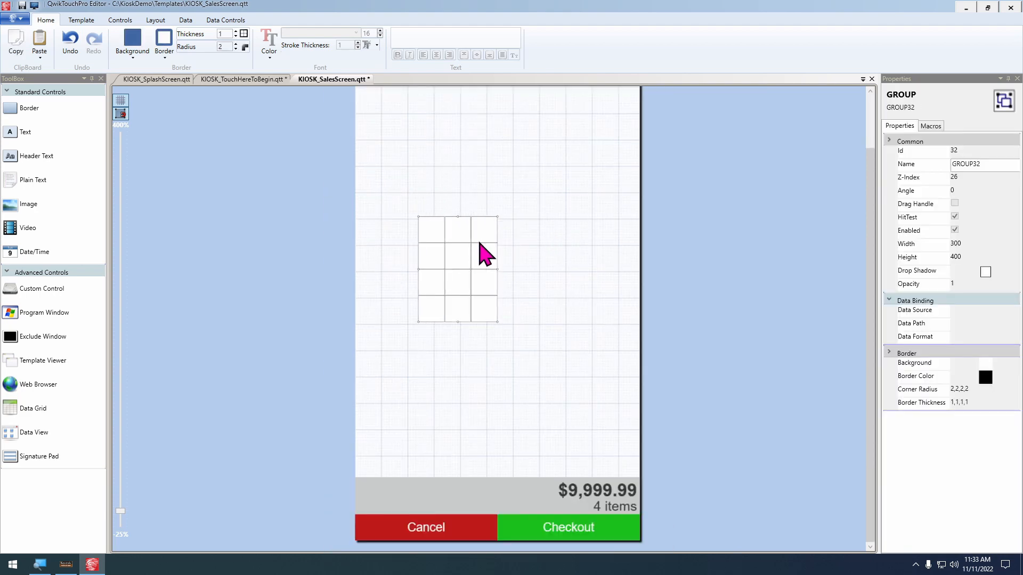
scroll(482, 256, "up", 2)
left_click_drag(446, 351, 438, 188)
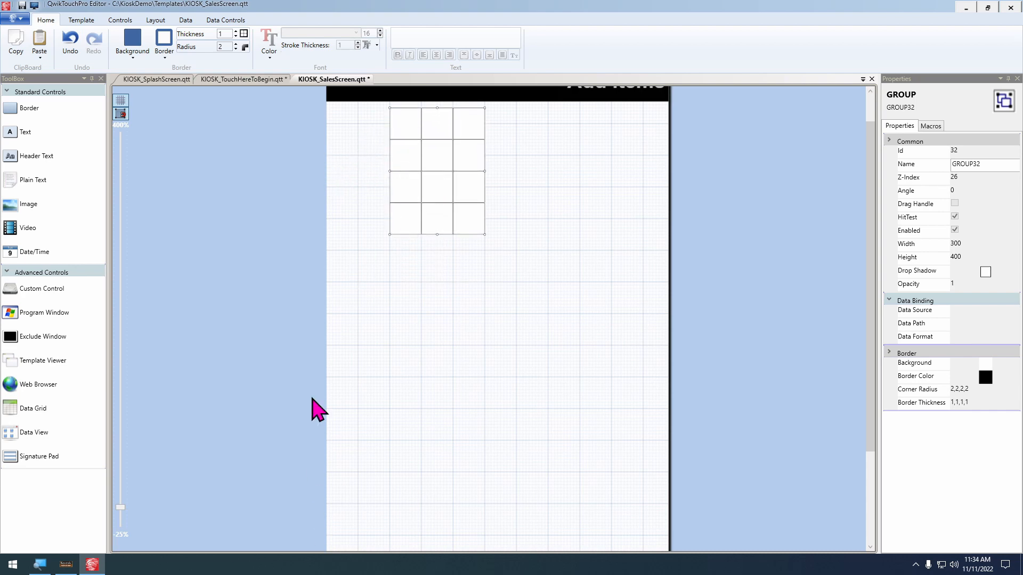
left_click_drag(432, 139, 433, 135)
key("Up")
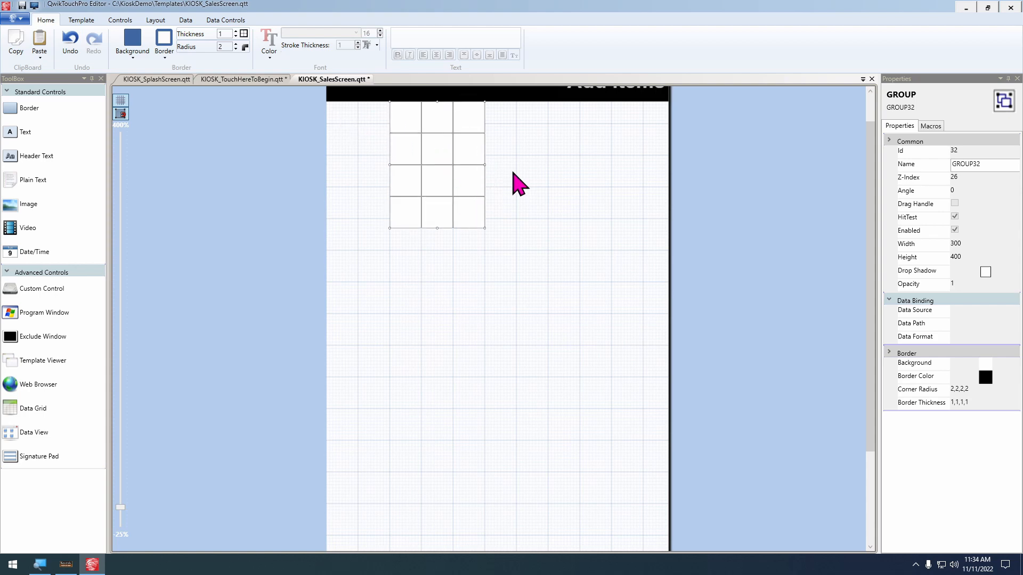
Stretch the border group to 880 wide and 1550 high, reaching the template's right edge and the grey totals bar
scroll(494, 243, "up", 2)
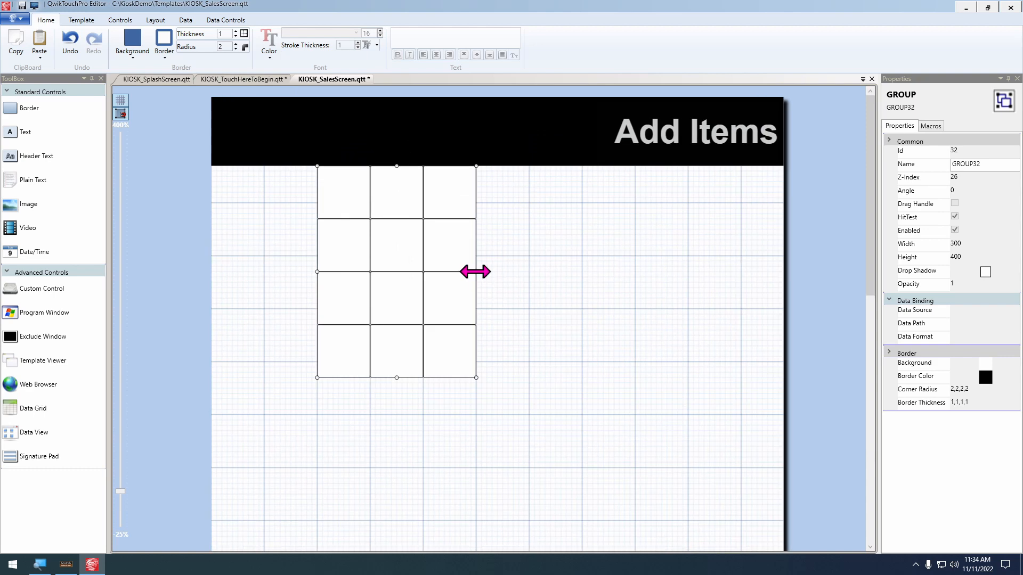
left_click_drag(475, 271, 784, 279)
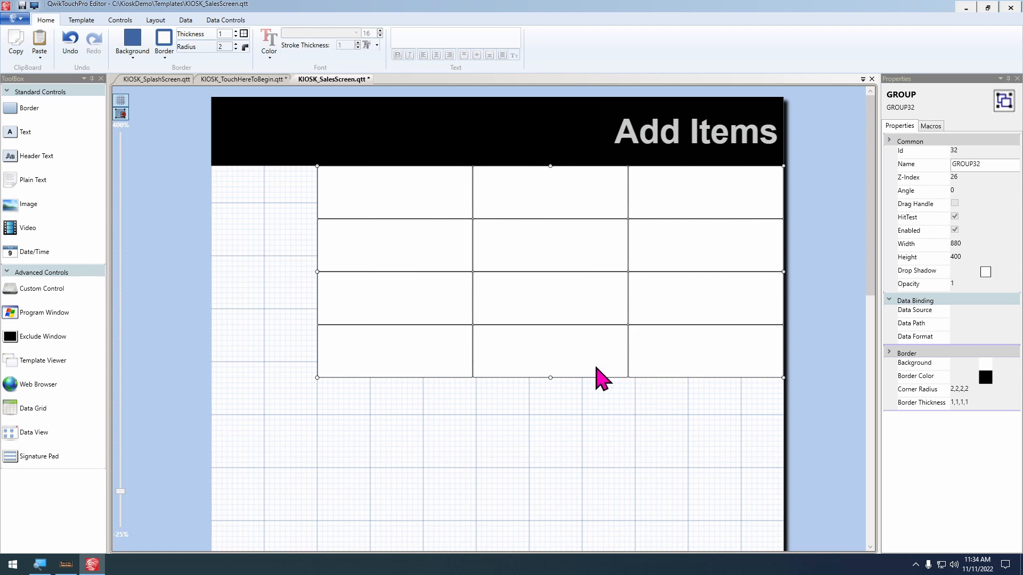
scroll(612, 368, "down", 1)
key("shift+Down")
key("shift+Down")
key("shift+Down")
key("shift+Down")
key("shift+Down")
key("shift+Down")
key("shift+Down")
key("shift+Down")
key("shift+Down")
key("shift+Down")
key("shift+Down")
key("shift+Down")
key("shift+Down")
key("shift+Down")
key("shift+Down")
key("shift+Down")
key("shift+Down")
key("shift+Down")
key("shift+Down")
key("shift+Down")
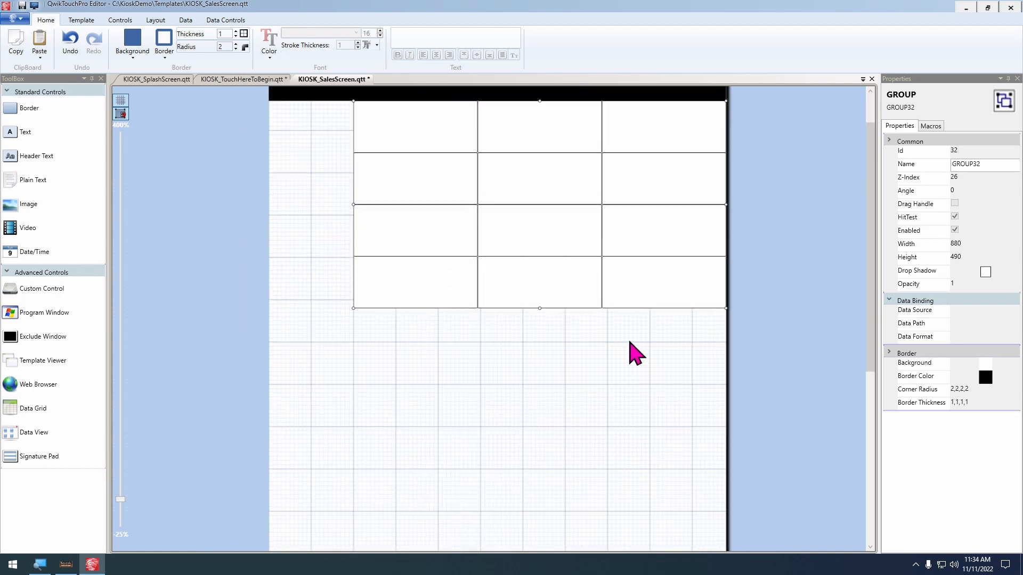
key("shift+Down")
key("shift+Down")
key("shift+Down")
key("shift+Down")
key("shift+Down")
key("shift+Down")
key("shift+Down")
key("shift+Down")
key("shift+Down")
key("shift+Down")
key("shift+Down")
key("shift+Down")
key("shift+Down")
key("shift+Down")
key("shift+Down")
key("shift+Down")
key("shift+Down")
key("shift+Down")
key("shift+Down")
key("shift+Down")
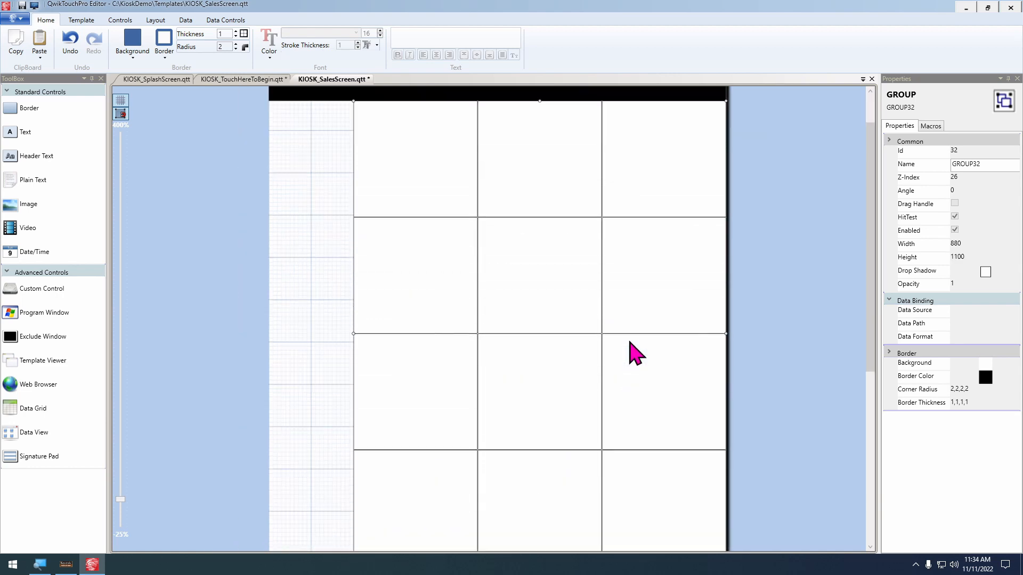
scroll(217, 342, "down", 1)
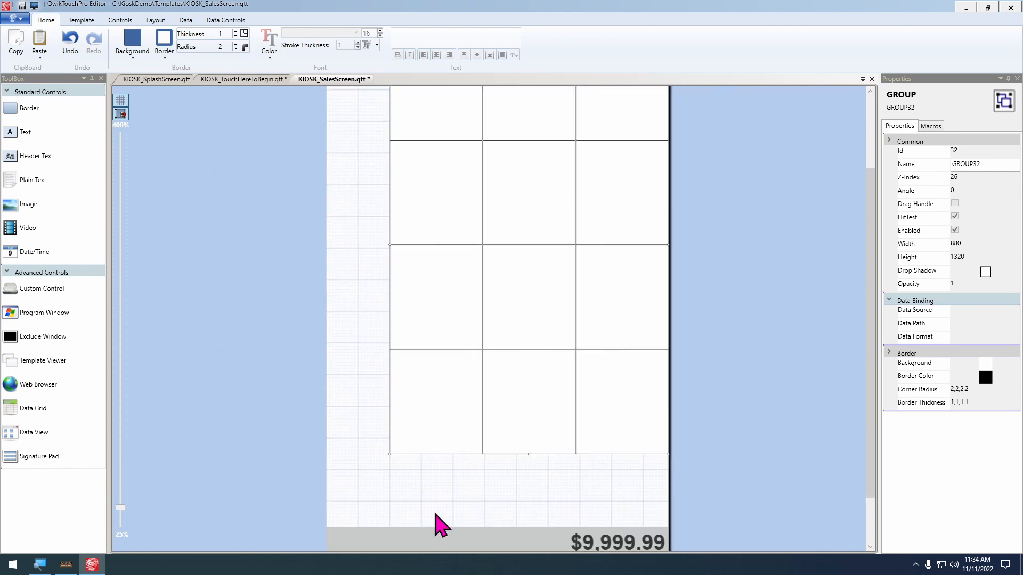
scroll(442, 525, "down", 2)
key("shift+Down")
key("shift+Down")
key("shift+Down")
key("shift+Down")
key("shift+Down")
key("shift+Down")
key("shift+Down")
key("shift+Down")
key("shift+Down")
key("shift+Down")
key("shift+Down")
key("shift+Down")
key("shift+Down")
key("shift+Down")
key("shift+Down")
key("shift+Down")
key("shift+Down")
key("shift+Down")
key("shift+Down")
key("shift+Down")
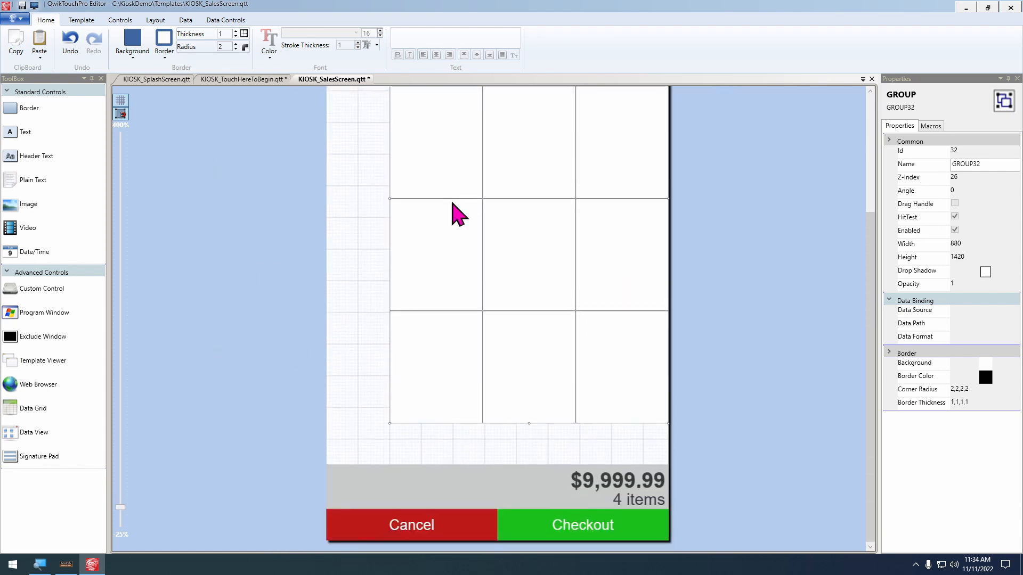
scroll(393, 304, "down", 1)
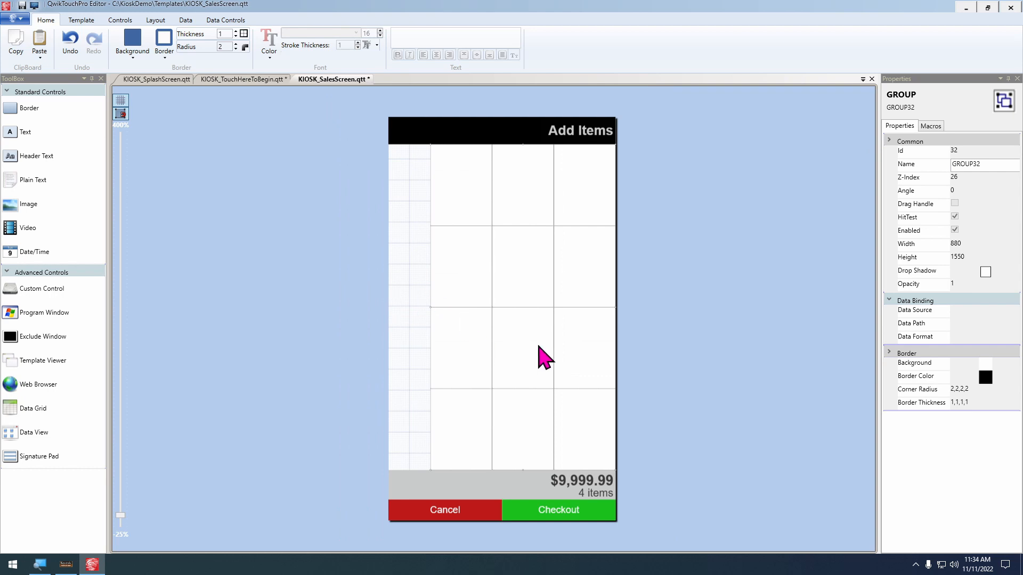
Ungroup the borders and delete all of them except the top-left one
right_click(492, 206)
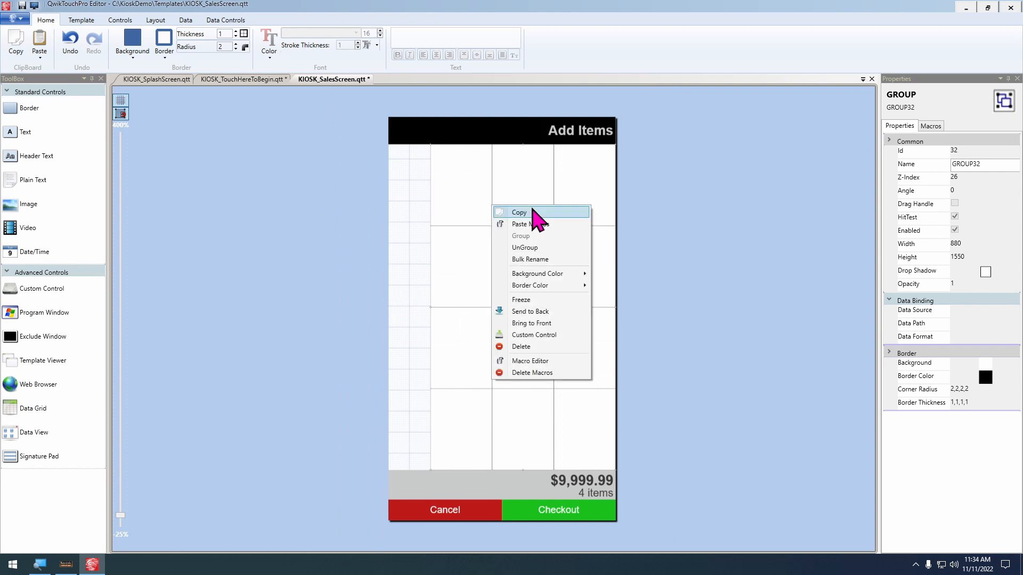
left_click(554, 248)
left_click(578, 456)
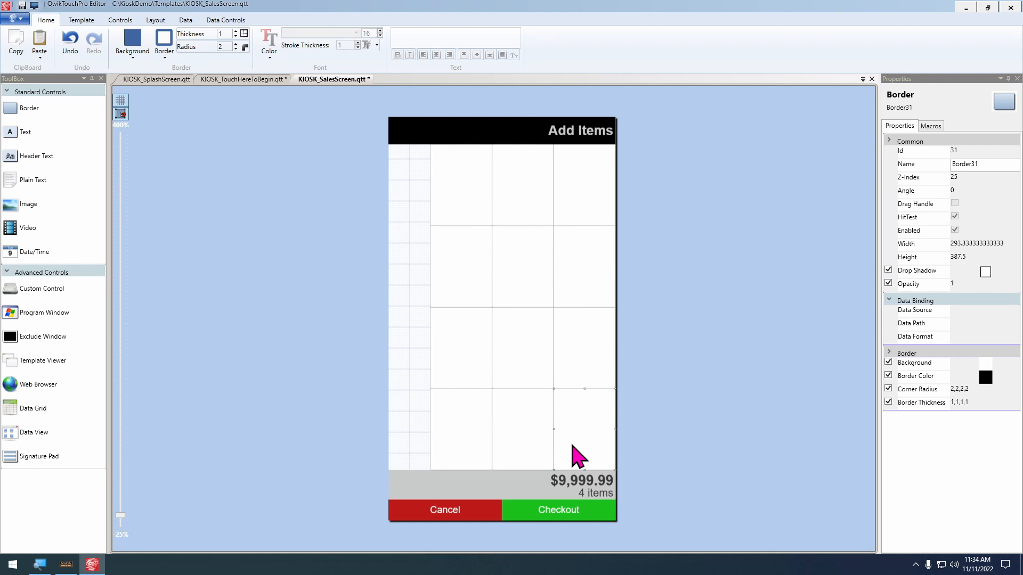
key("Delete")
left_click_drag(576, 435, 541, 184)
key("Delete")
left_click_drag(542, 448, 441, 273)
key("Delete")
Copy the remaining border below the Add Items header
scroll(541, 261, "up", 2)
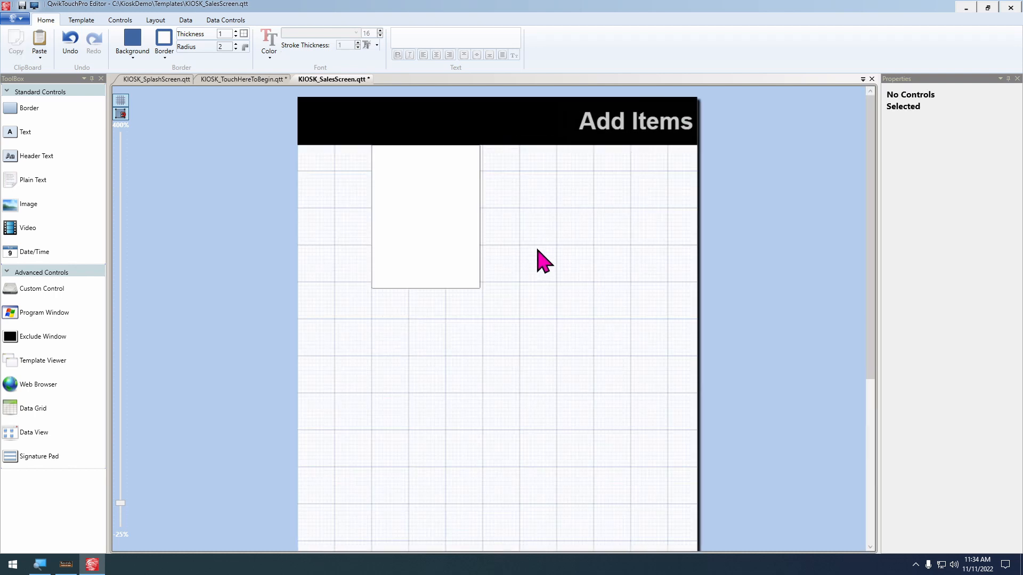
left_click(438, 223)
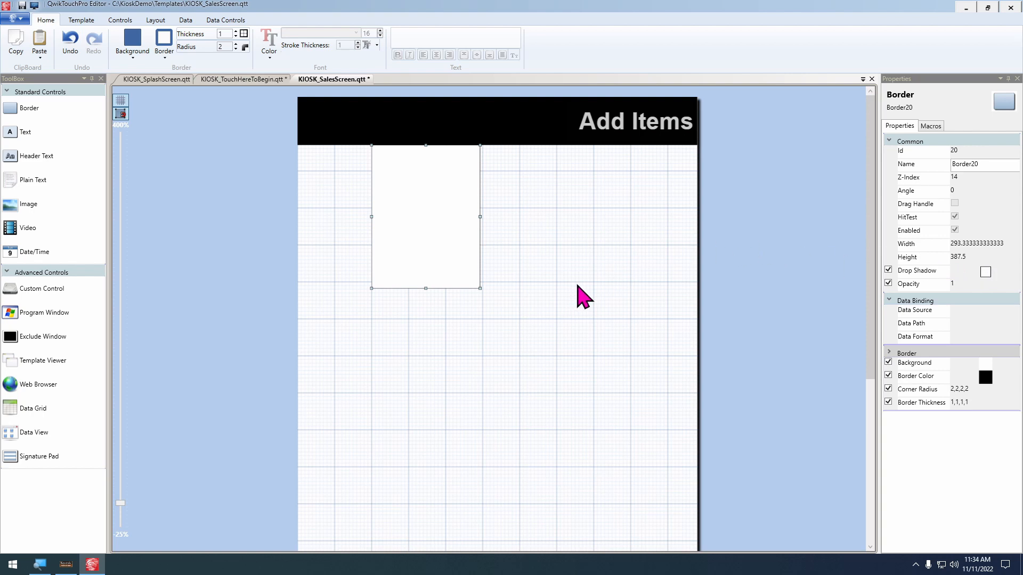
right_click(456, 227)
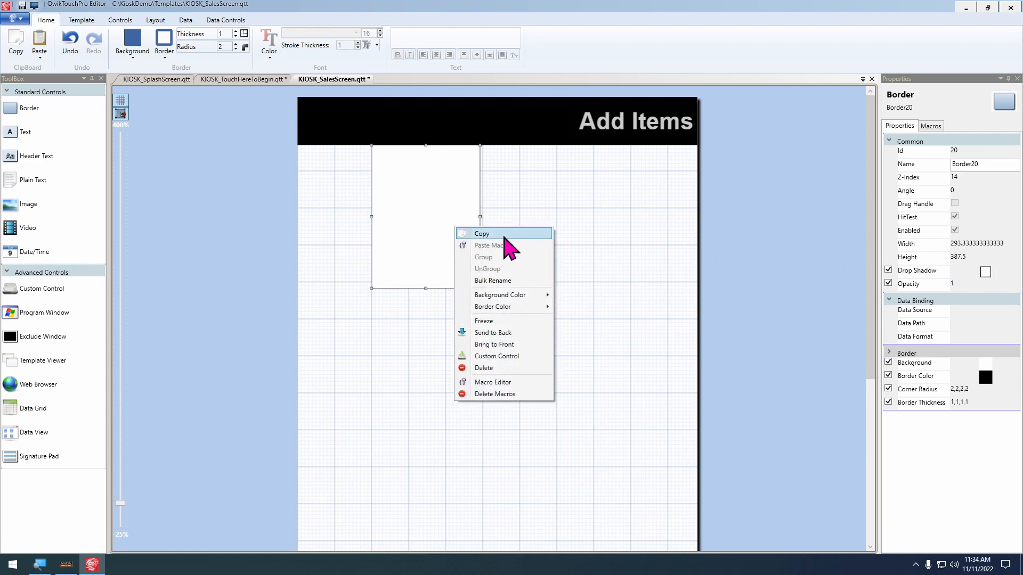
left_click(504, 238)
Create a new template with the width set to 293 columns
left_click(17, 19)
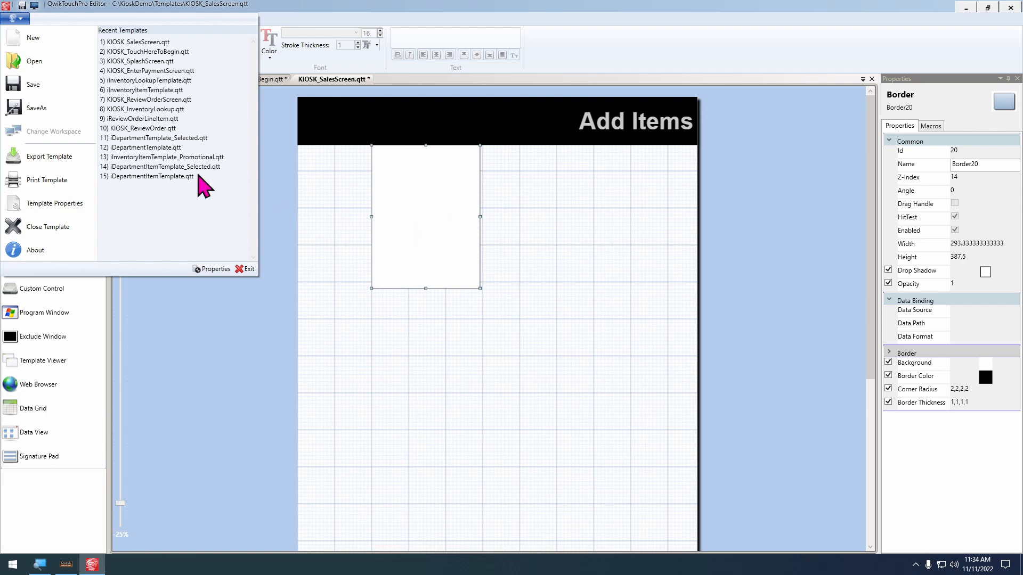
left_click(23, 44)
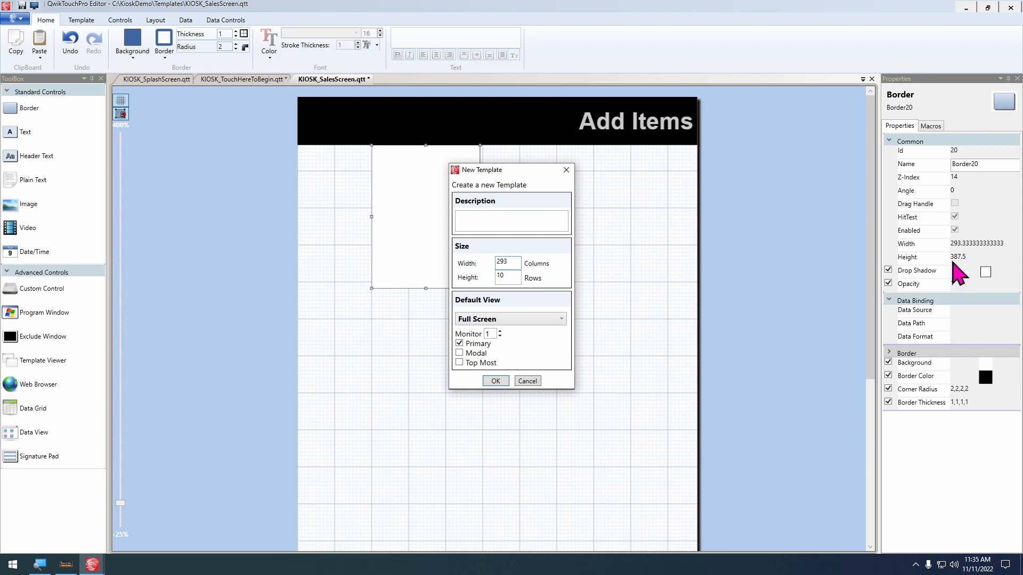
key("Tab")
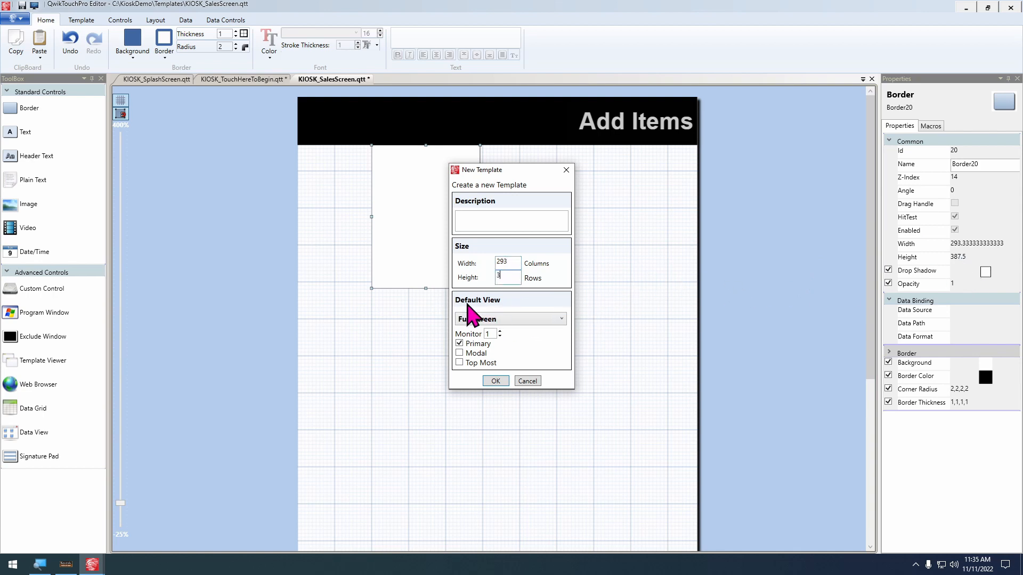
left_click(502, 381)
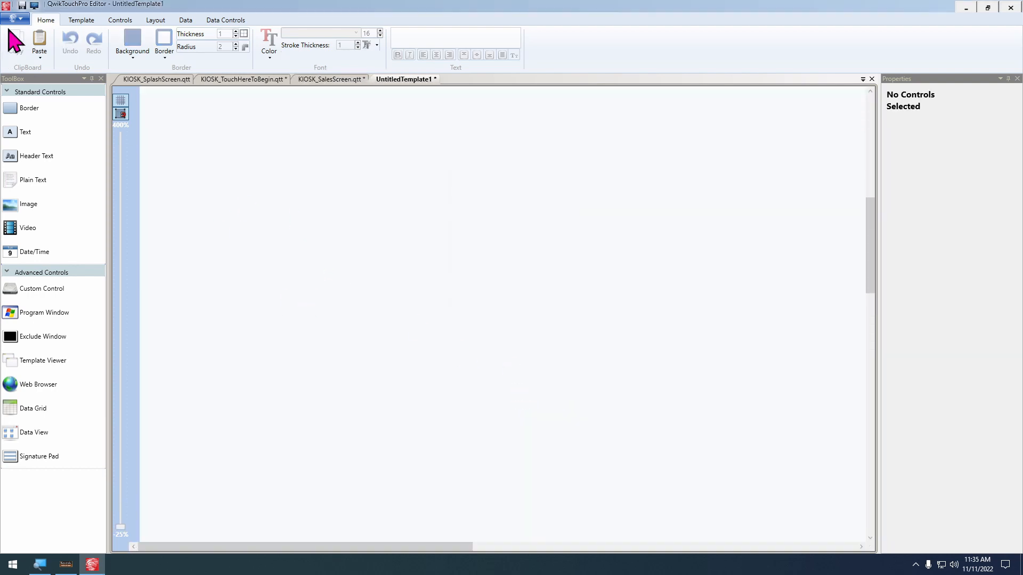
Resize the new template to 2.9 columns wide and about 3.8 rows high in its template properties
left_click(15, 18)
left_click(54, 202)
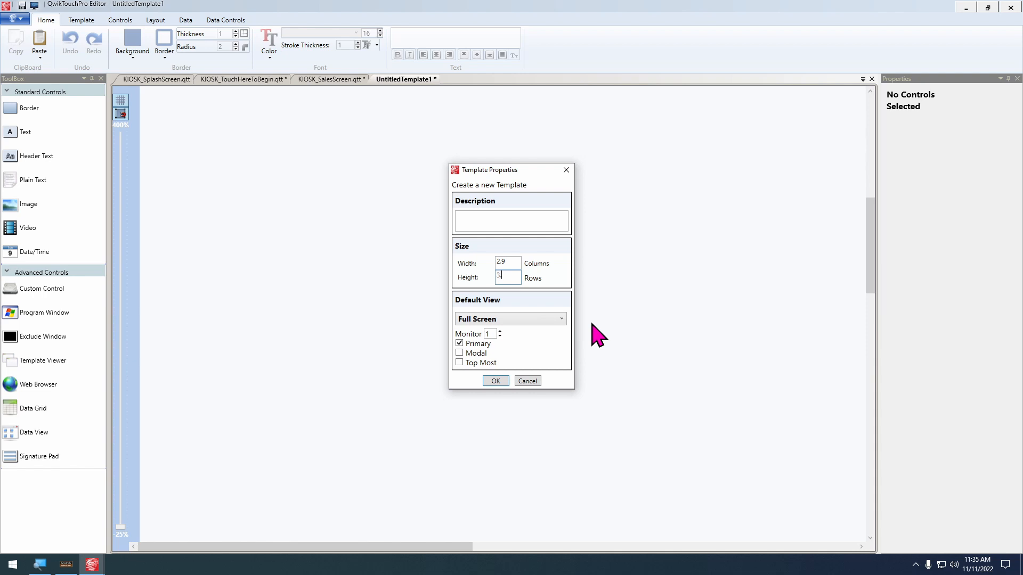
left_click(503, 382)
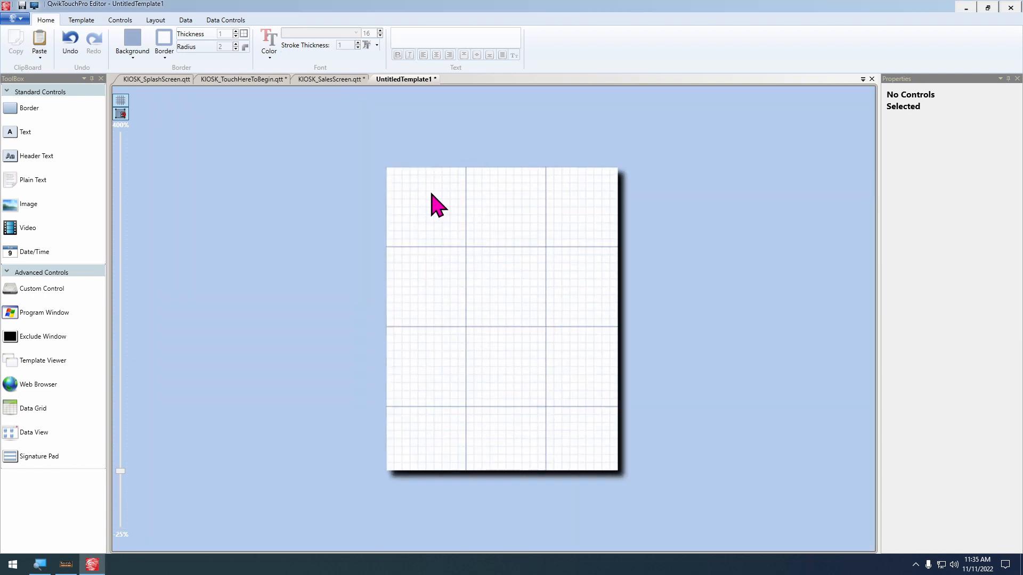
Paste the copied border into the new template and align it with the template's top-left corner
right_click(431, 194)
left_click(468, 201)
left_click_drag(559, 285, 480, 257)
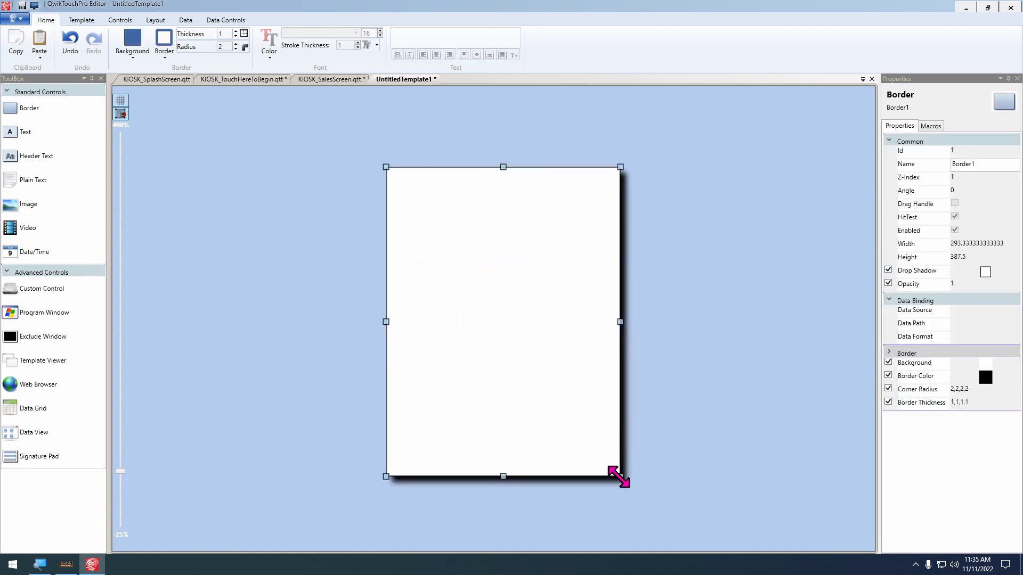
Resize the border to 290 by 380 to fit the template and save the template as iInventoryItemTemplate
mouse_move(620, 476)
left_mouse_down()
mouse_move(582, 461)
mouse_move(638, 475)
left_mouse_up()
scroll(644, 458, "down", 1)
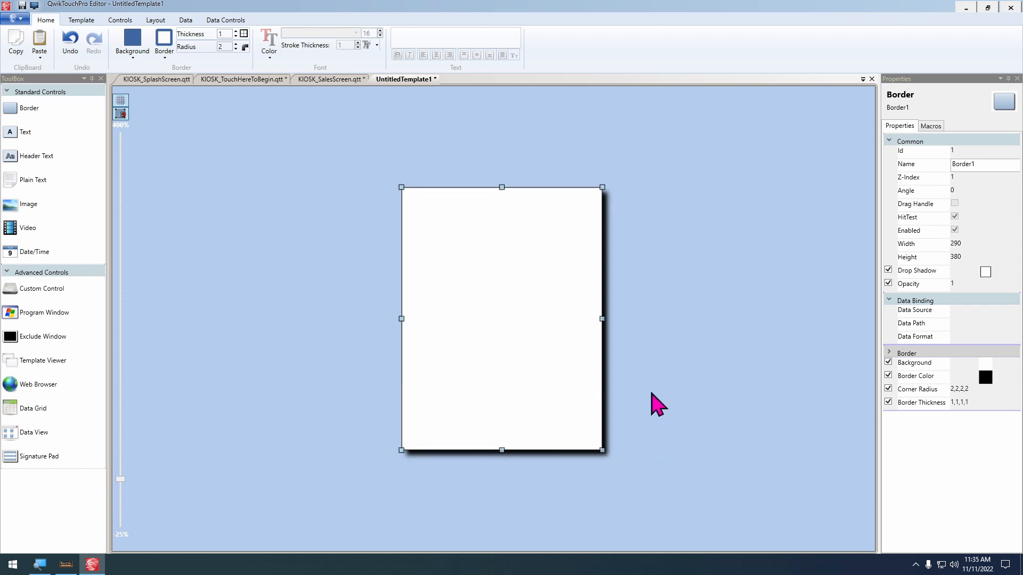
key("ctrl+s")
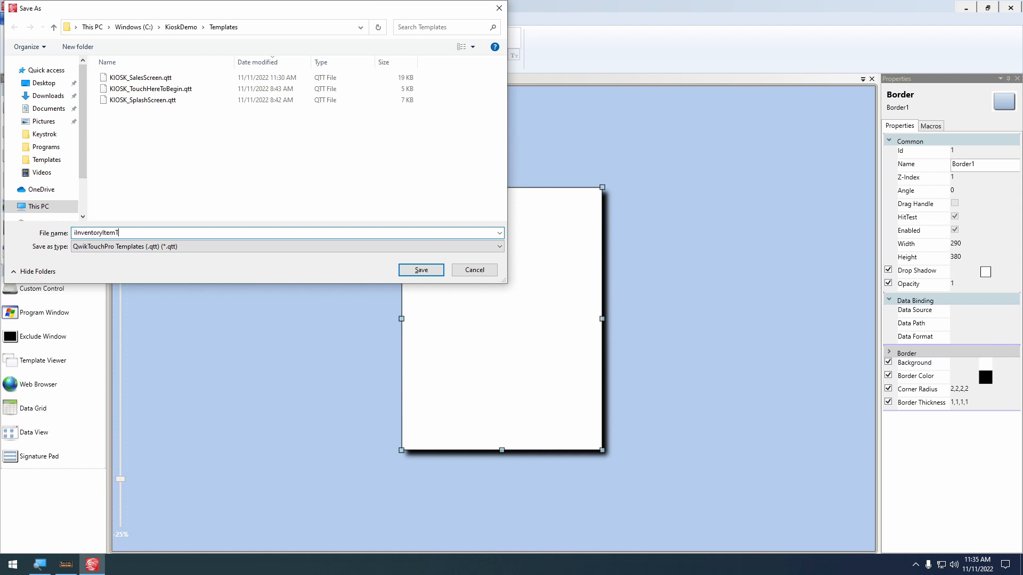
left_click(421, 269)
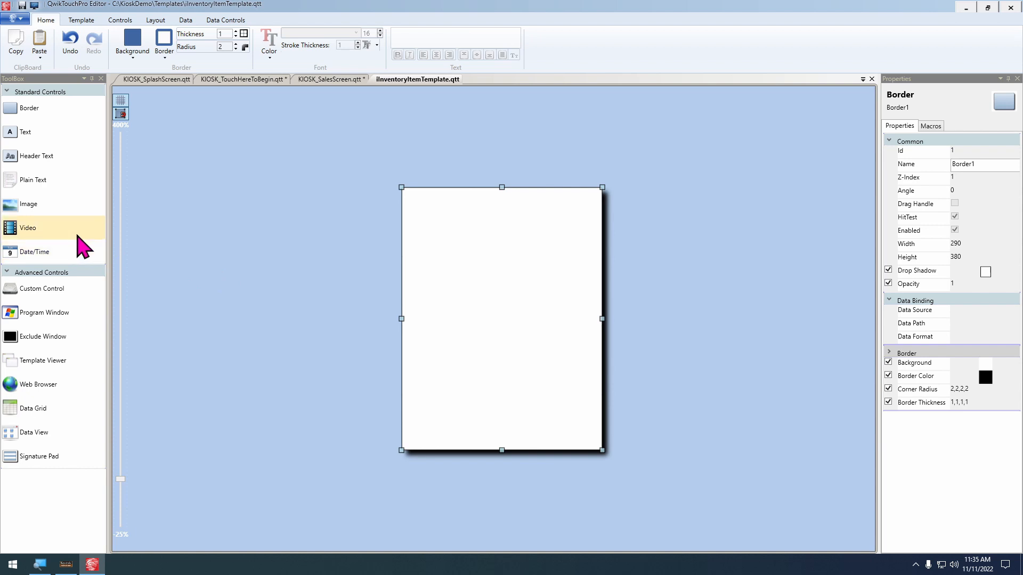
Add a plain text reading "Description" across the top of the item template, sized 270 by 50
left_click_drag(41, 202, 440, 228)
type("Description")
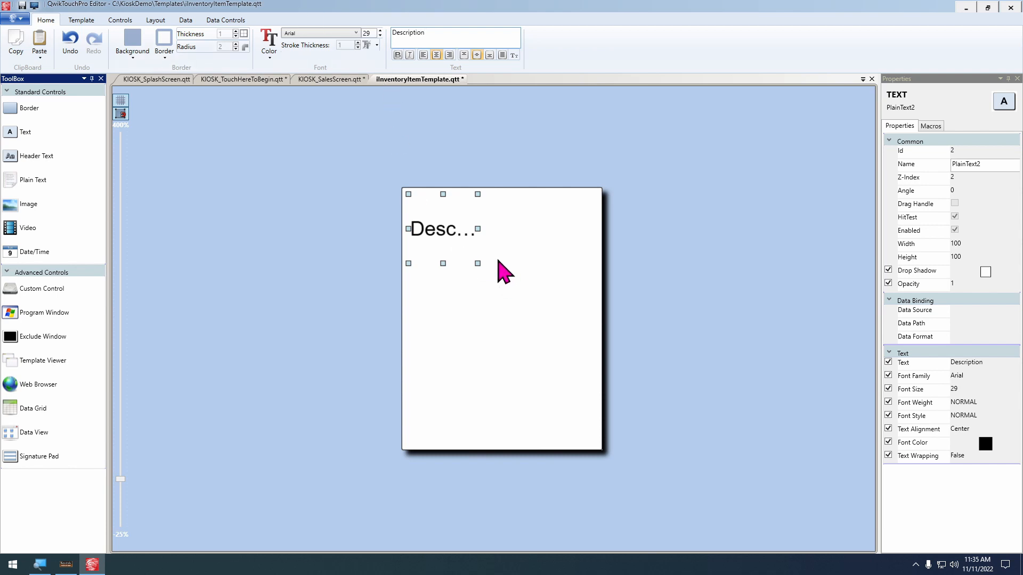
left_click_drag(477, 228, 599, 224)
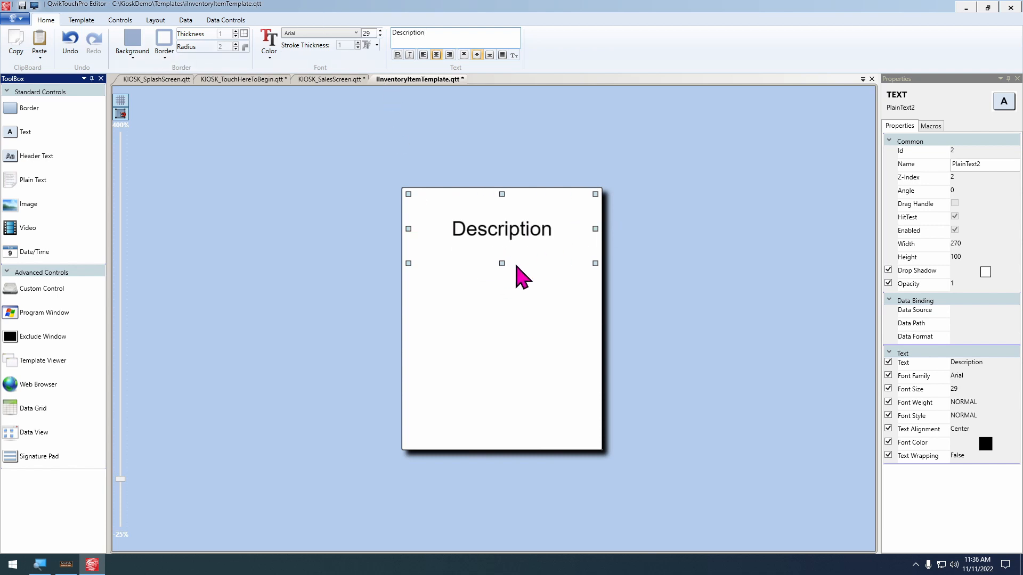
left_click_drag(501, 264, 501, 229)
type("{0}")
key("BackSpace")
key("BackSpace")
key("BackSpace")
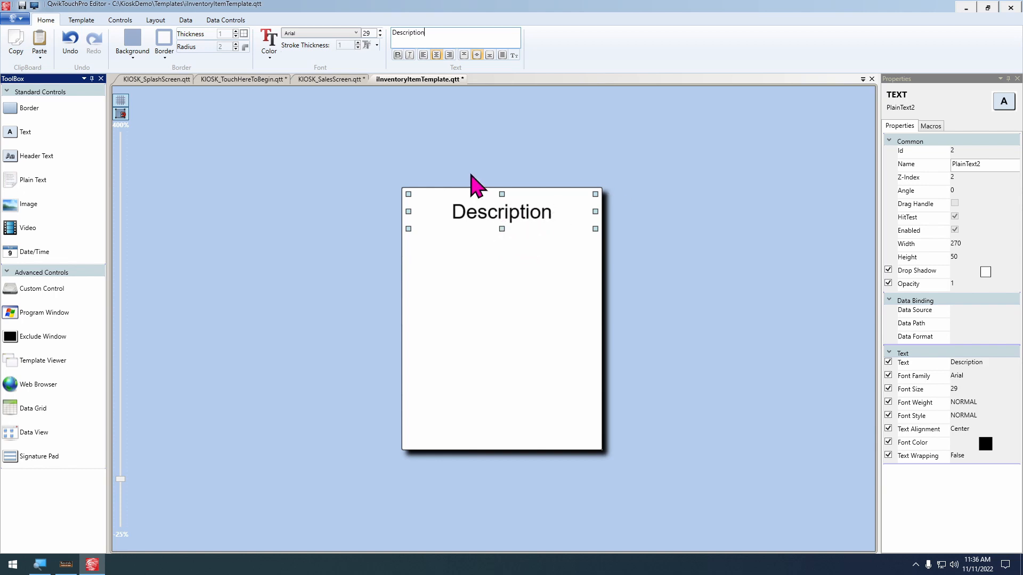
Place a copy of the Description text below the original, reading "Long Description" with text wrapping enabled
left_click(496, 238)
left_click(494, 217)
key("ctrl+v")
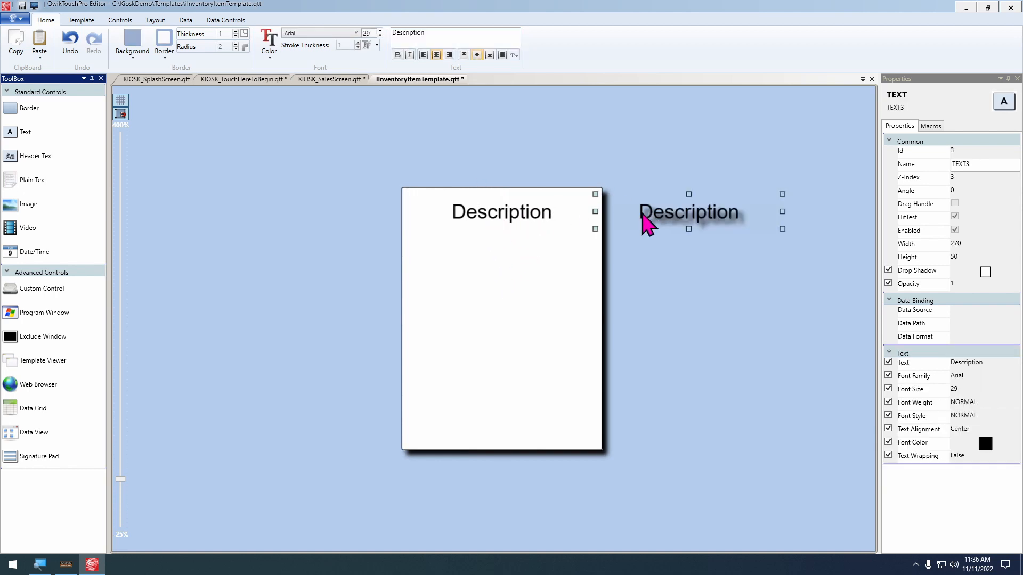
left_click_drag(644, 217, 461, 277)
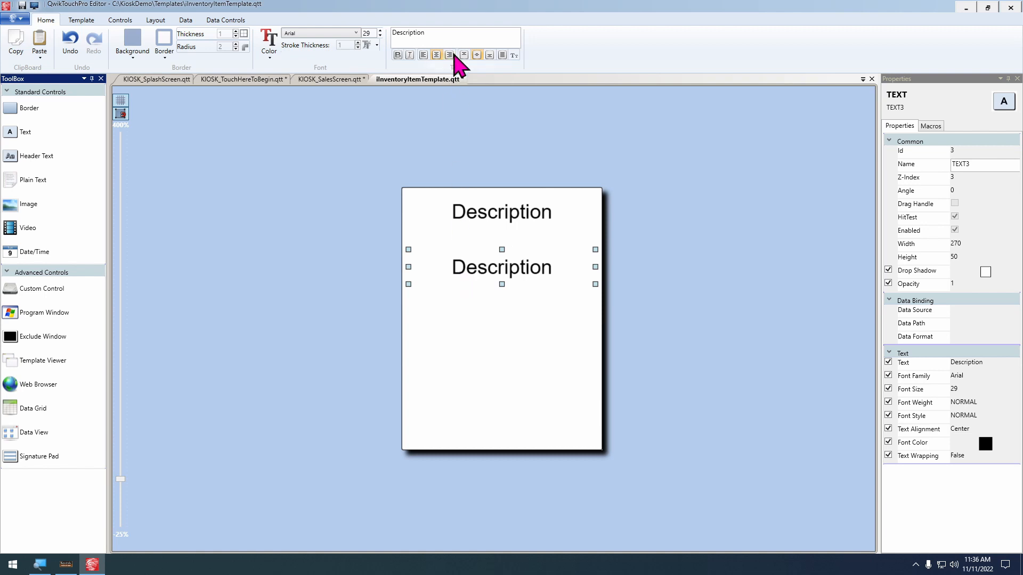
left_click(503, 35)
key("Home")
type("Long")
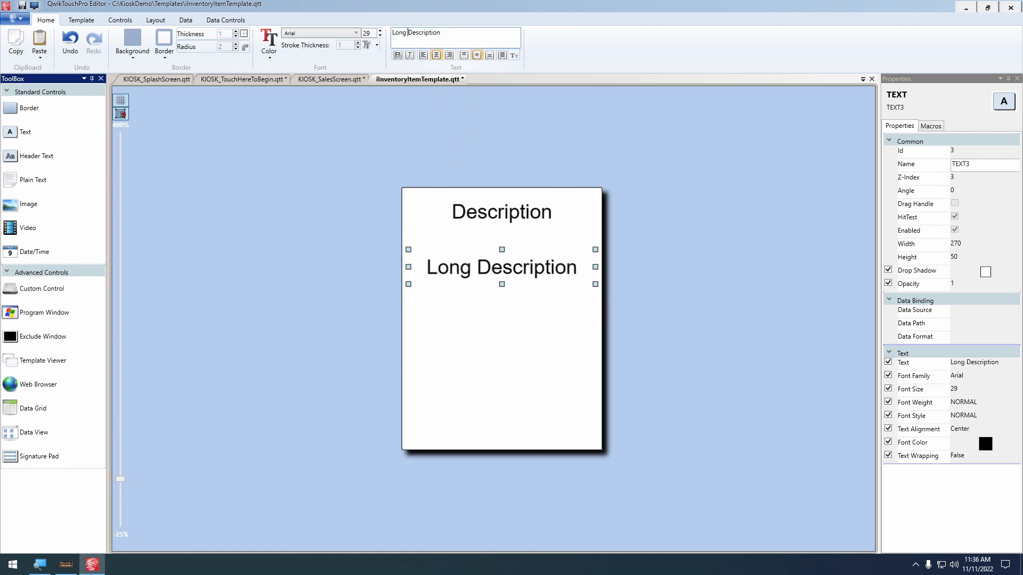
left_click(501, 54)
Place a copy of the Long Description text along the item template's lower edge, reading "$99.99", and save the template
left_click(494, 336)
left_click(485, 275)
key("ctrl+c")
key("ctrl+v")
left_click_drag(685, 281, 494, 430)
left_click_drag(461, 32, 253, 87)
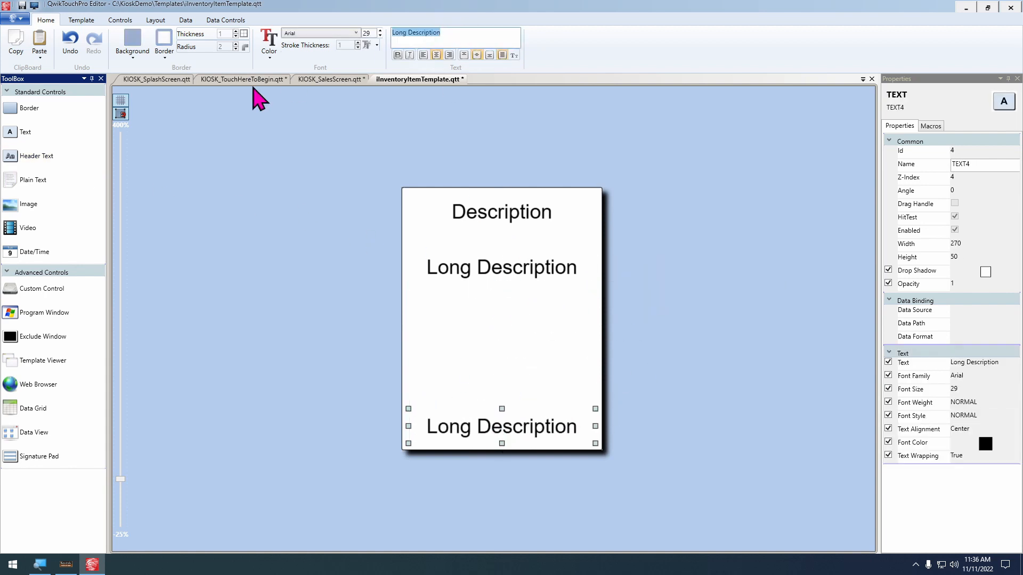
type("$99.99")
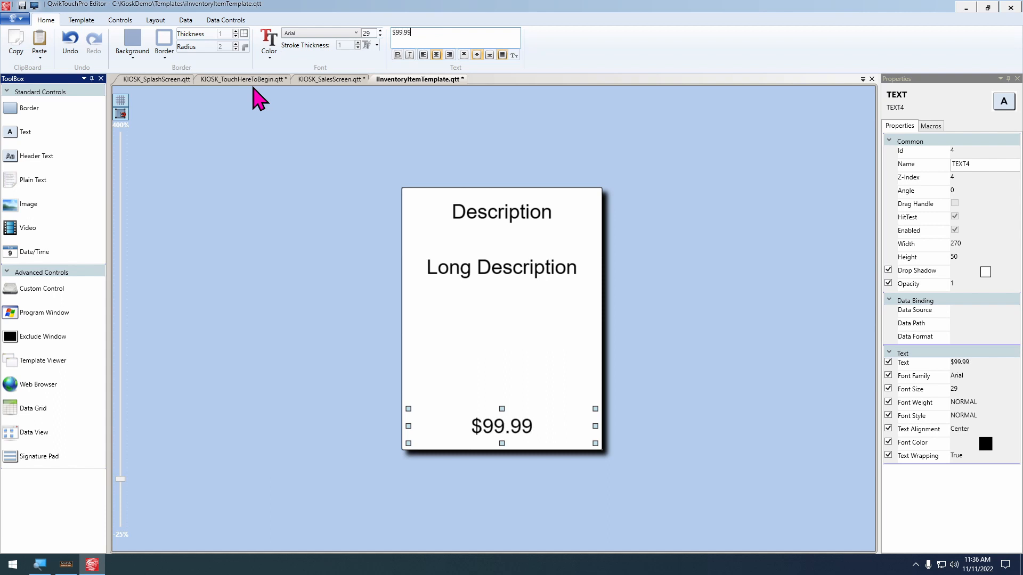
key("ctrl+s")
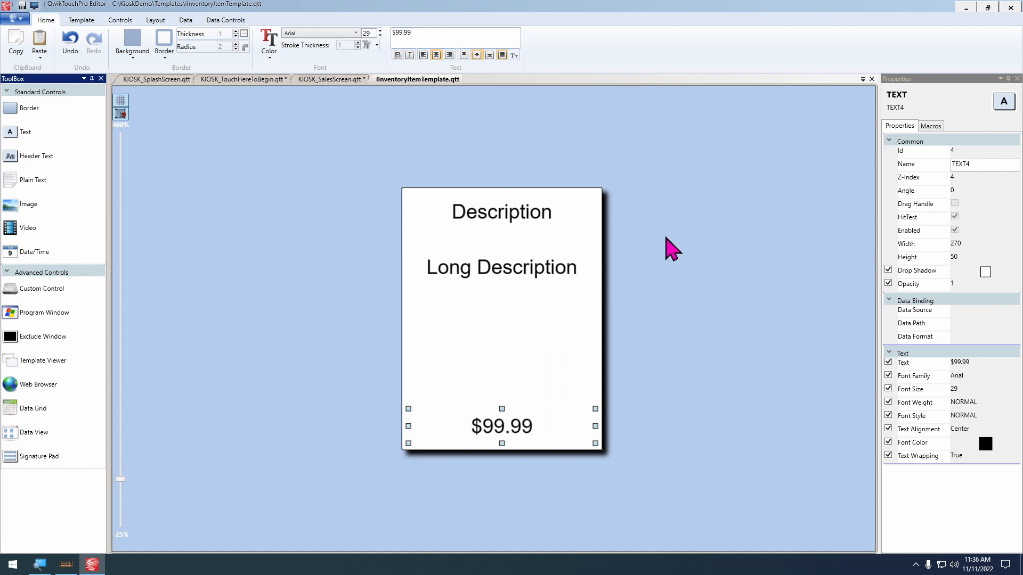
Delete the leftover sizing border below the Add Items header in the KIOSK_SalesScreen template
left_click(319, 79)
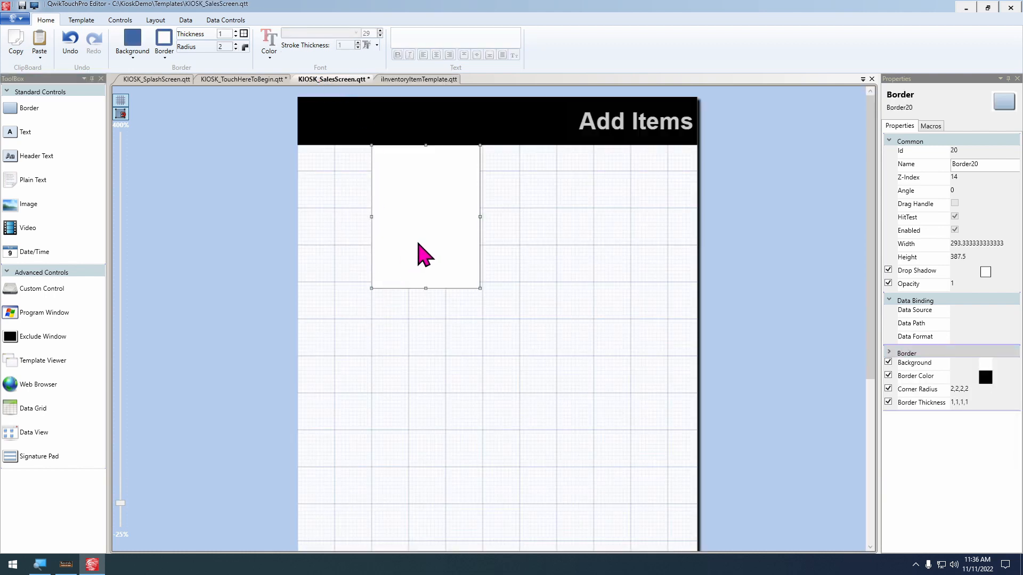
key("Delete")
scroll(426, 255, "down", 3)
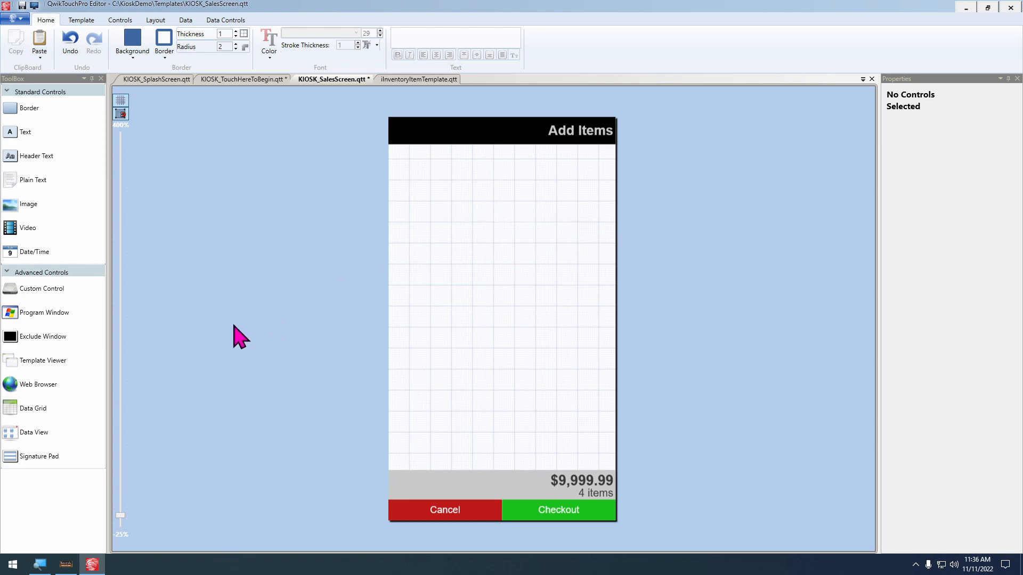
Add a vertical Data View to the sales screen using KeystrokeInventoryExport.qtpds as data source and iInventoryItemTemplate.qtt as items template
left_click_drag(31, 436, 454, 213)
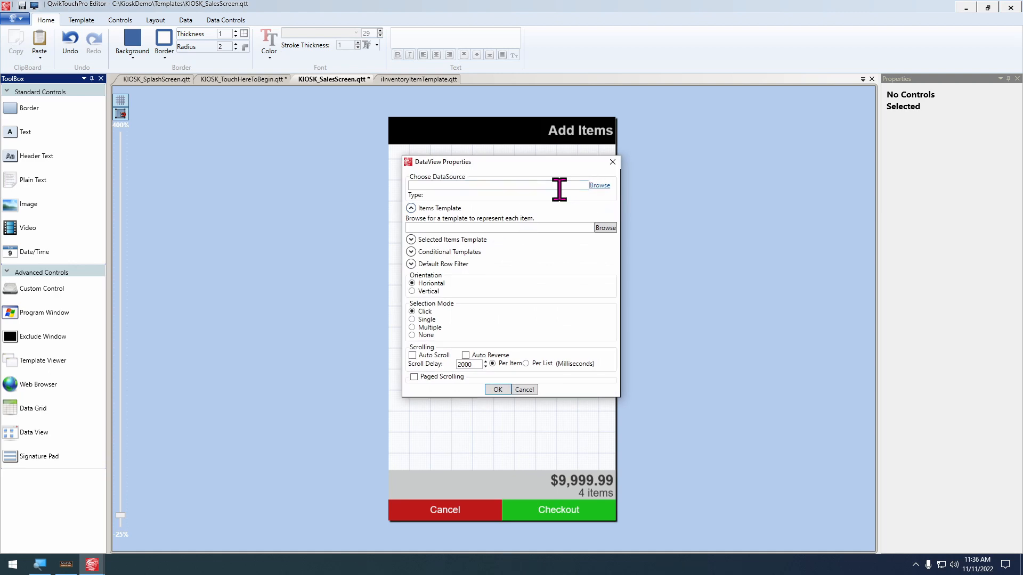
left_click(600, 186)
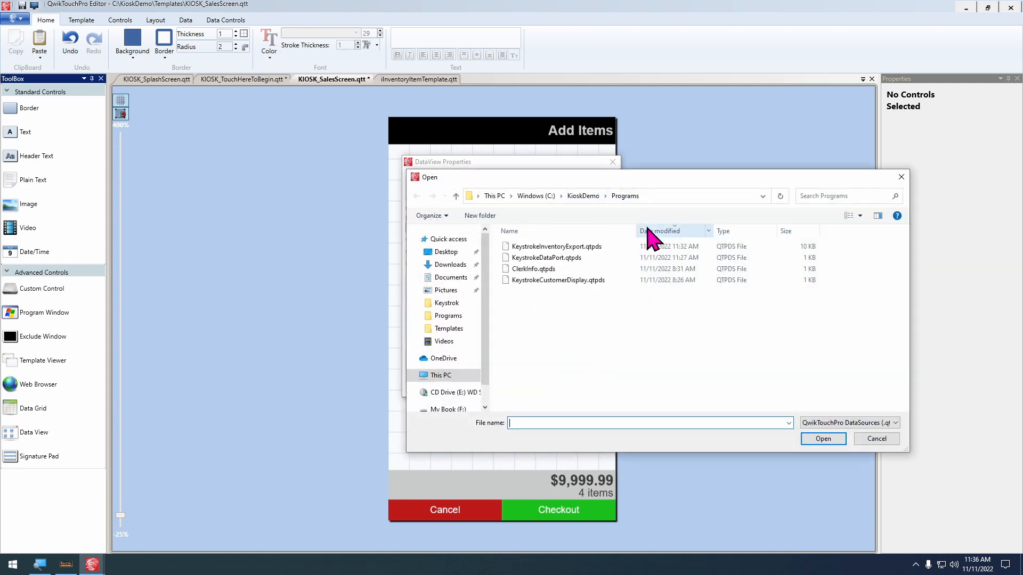
double_click(577, 247)
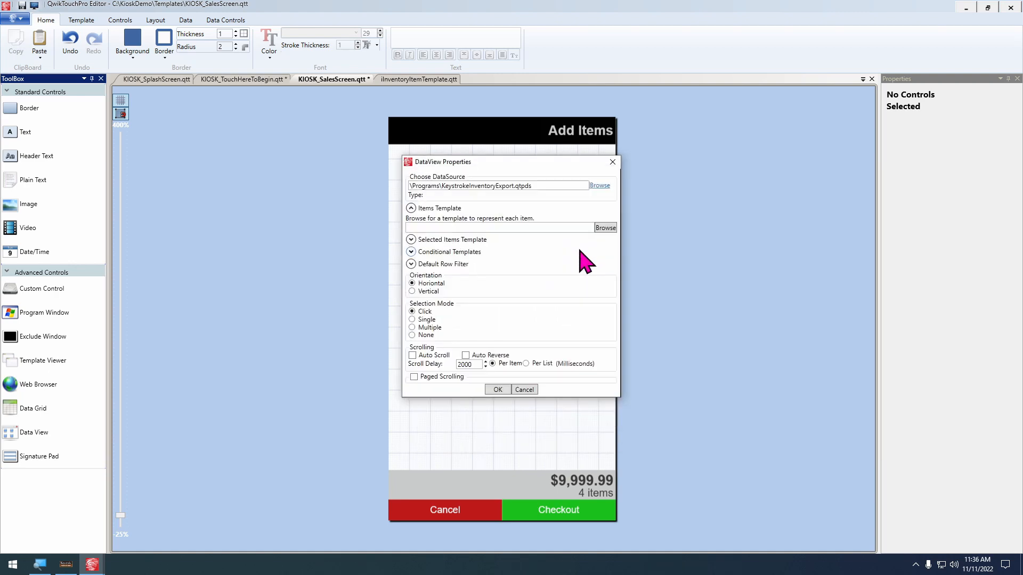
left_click(613, 228)
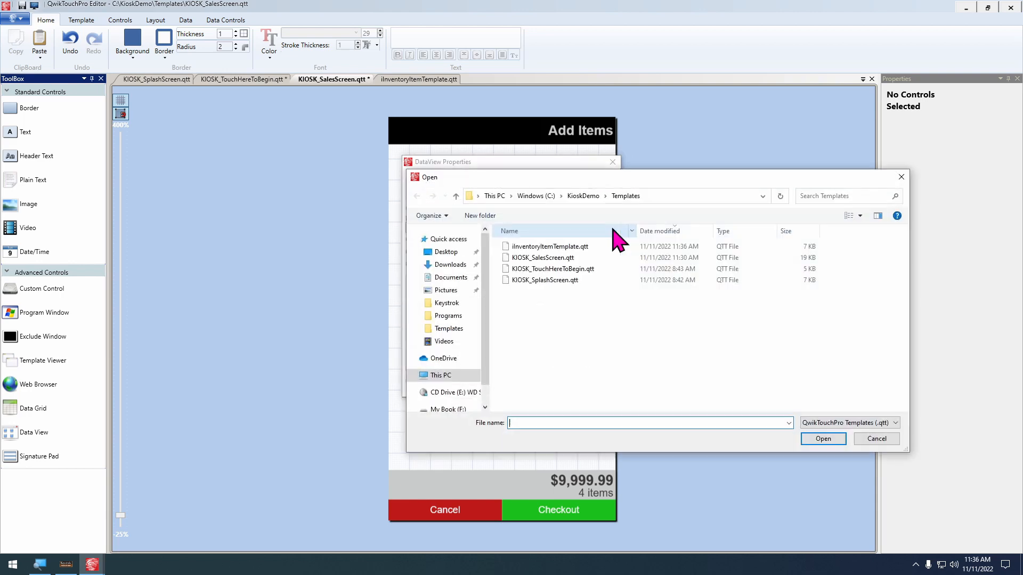
double_click(563, 247)
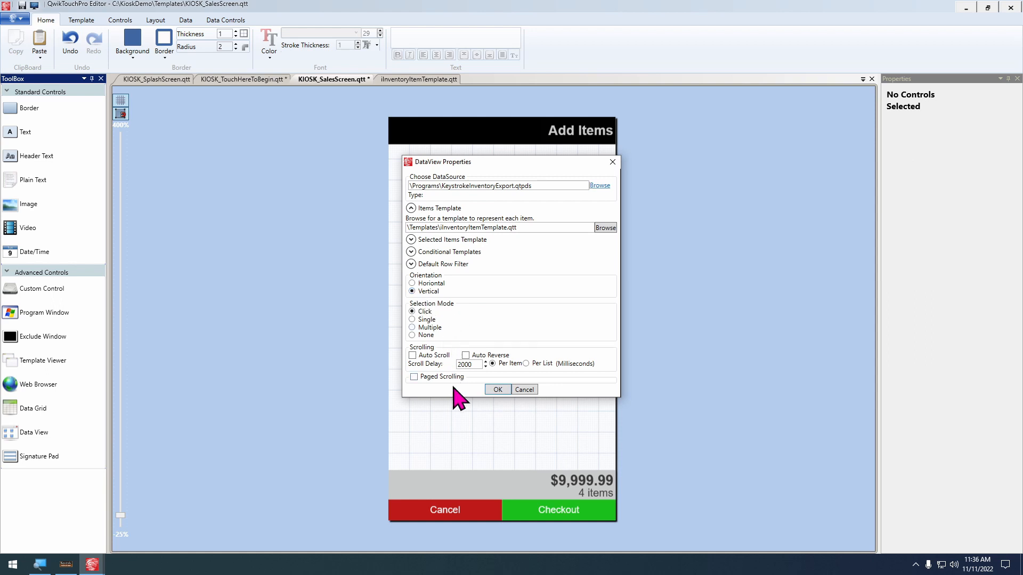
left_click(497, 390)
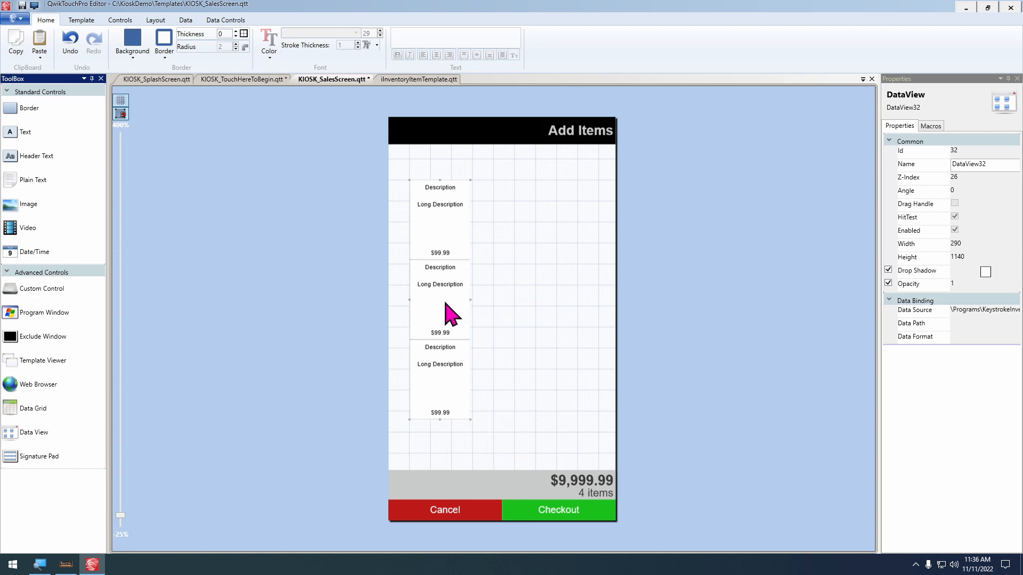
Place the data view directly under the Add Items header, widened to 880 for three columns and aligned with the template's right edge
scroll(548, 297, "up", 2)
scroll(401, 335, "down", 3)
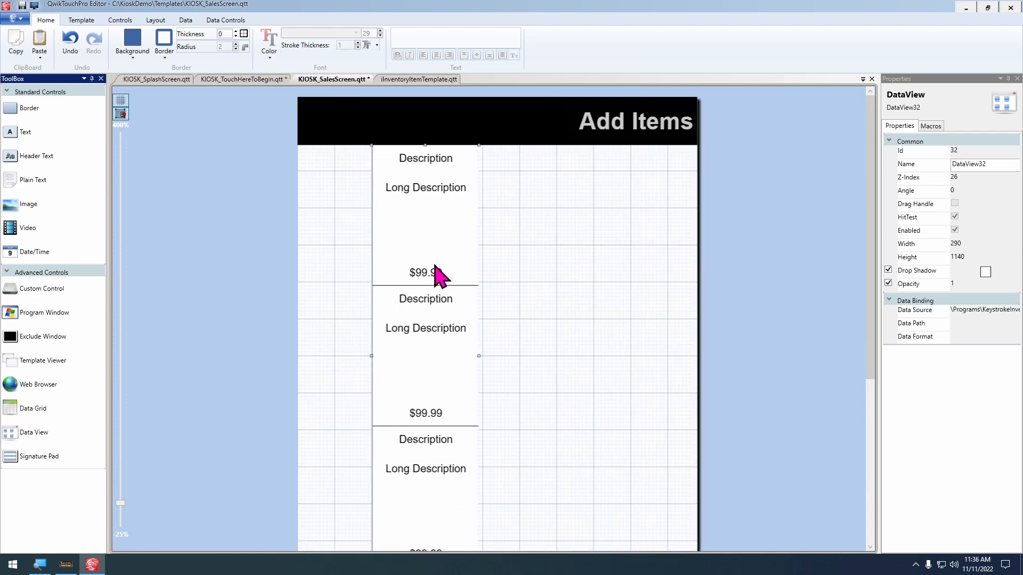
key("shift+Right")
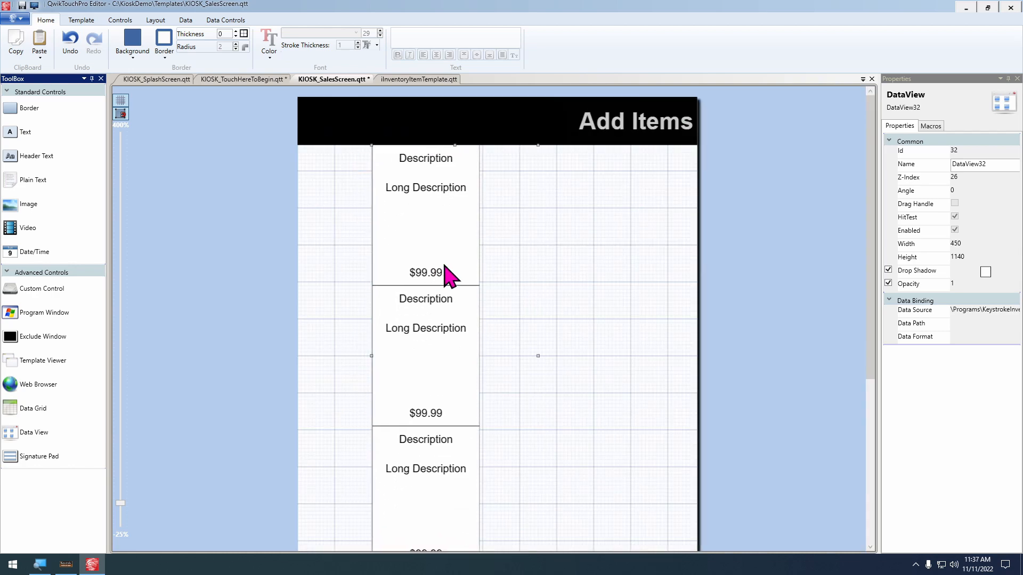
key("shift+Right")
key("shift+Right")
key("shift+Right")
key("shift+Right")
key("shift+Right")
key("shift+Right")
key("shift+Right")
key("shift+Right")
key("shift+Right")
key("shift+Right")
key("shift+Right")
key("shift+Right")
key("shift+Right")
key("shift+Right")
key("shift+Right")
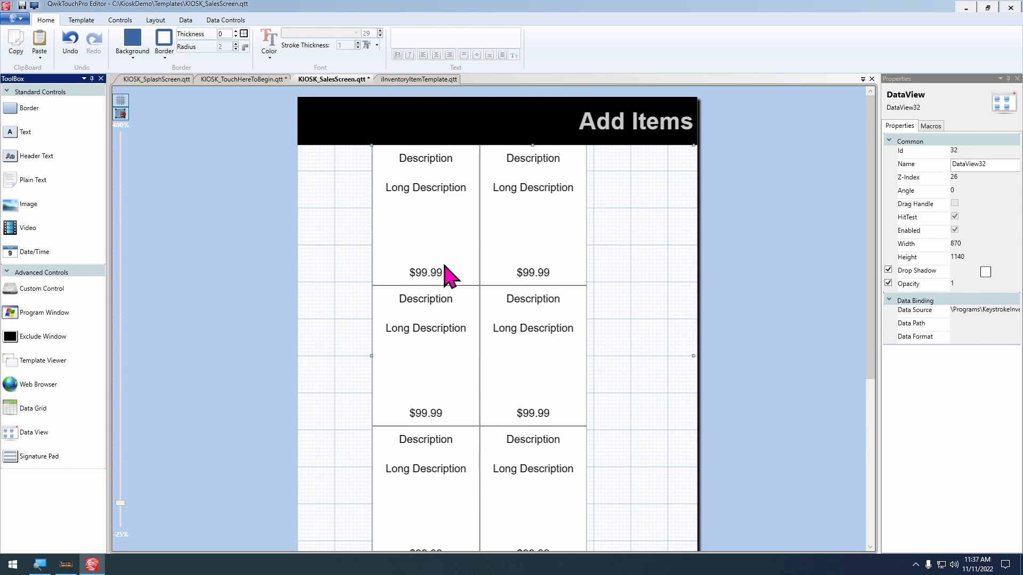
key("shift+Right")
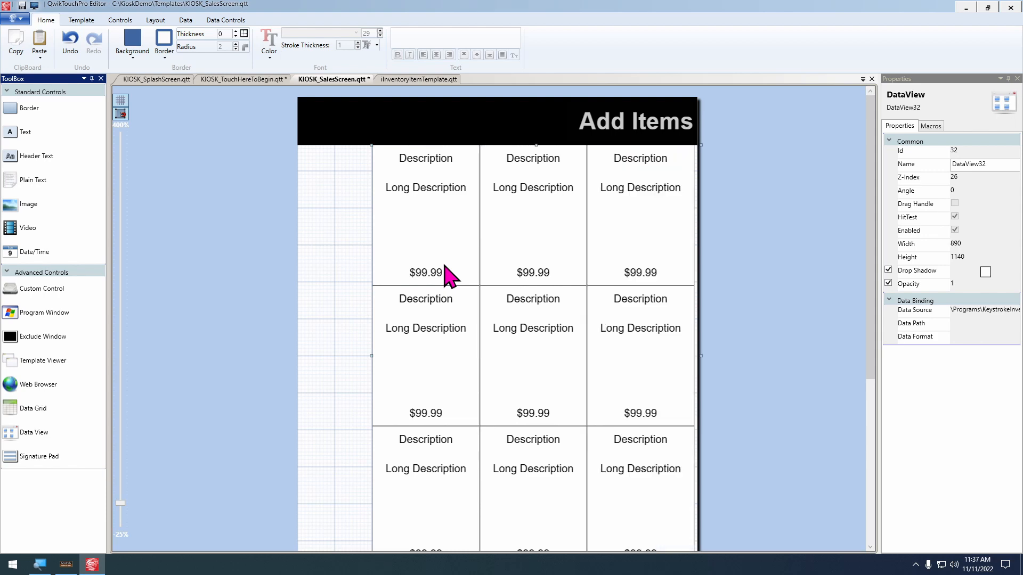
key("Right")
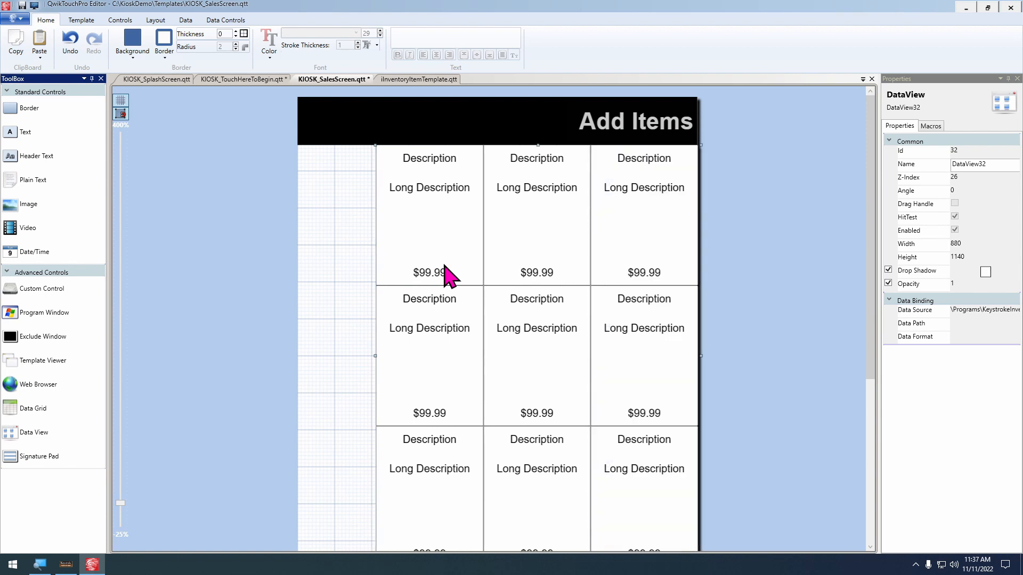
Extend the data view's height to 1550 so it reaches down to the grey totals bar
scroll(341, 292, "down", 1)
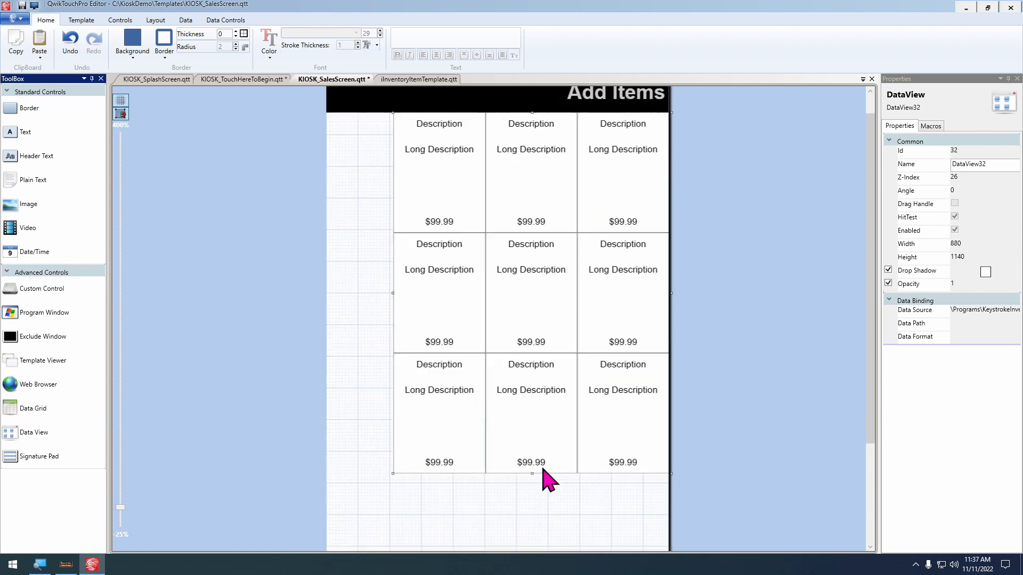
scroll(546, 500, "down", 5)
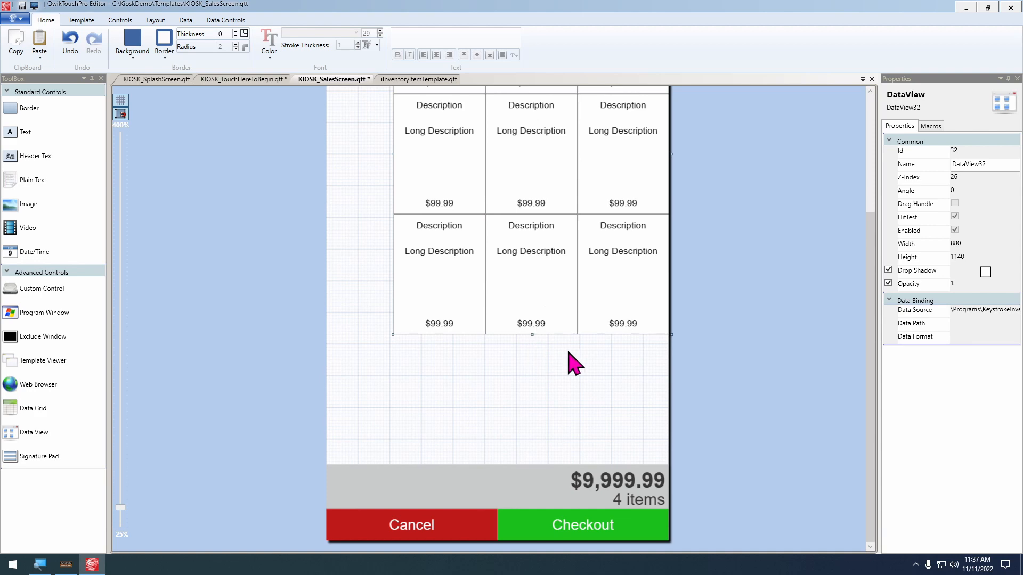
scroll(568, 368, "up", 1)
scroll(554, 400, "down", 2)
left_click(538, 312)
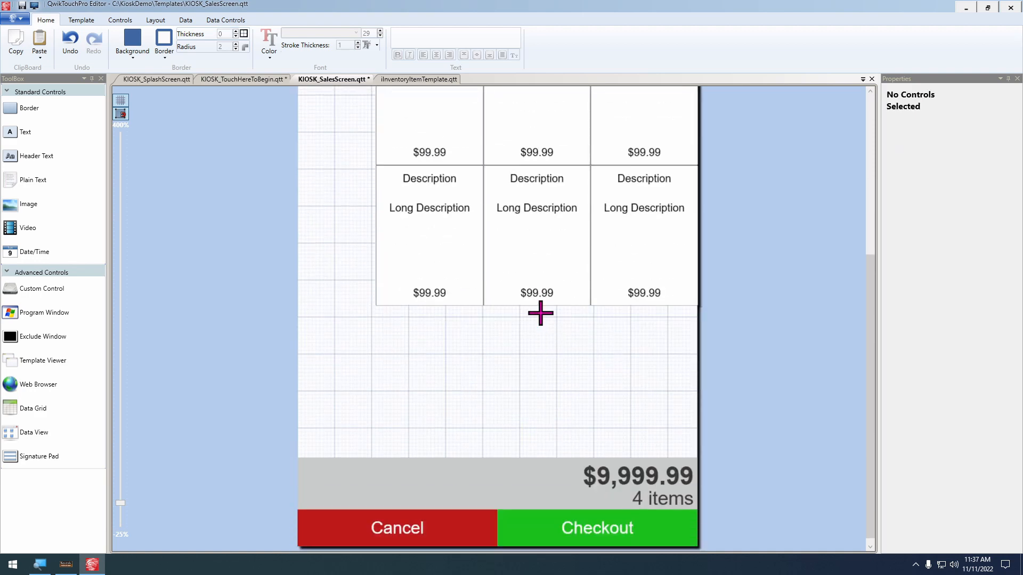
scroll(556, 399, "up", 1)
scroll(554, 383, "down", 2)
left_click(526, 263)
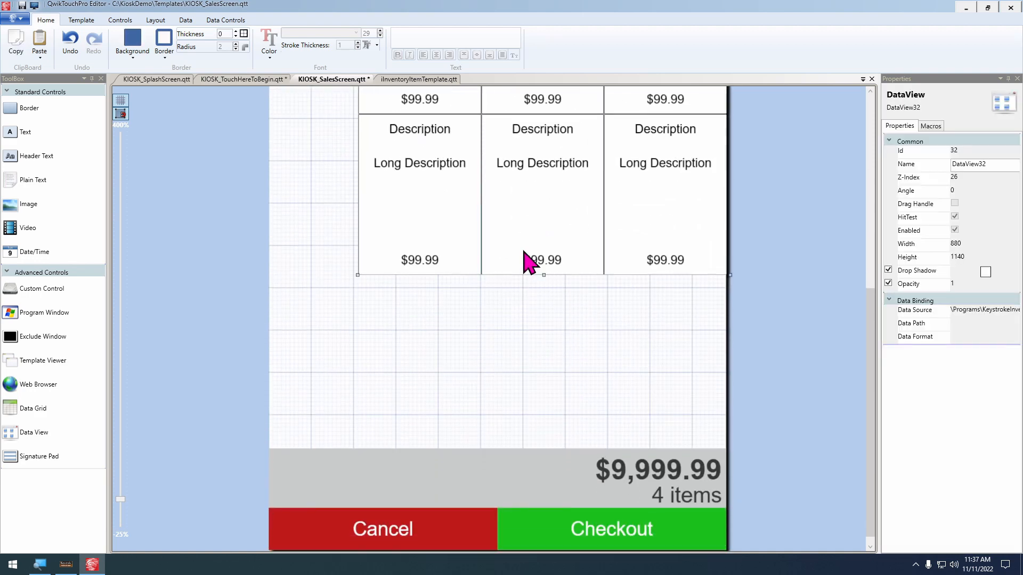
key("shift+Down")
key("shift+Down")
key("shift+Down")
key("shift+Down")
key("shift+Down")
key("shift+Down")
key("shift+Down")
key("shift+Down")
key("shift+Down")
key("shift+Down")
key("shift+Down")
key("shift+Down")
key("shift+Down")
key("shift+Down")
key("shift+Down")
key("shift+Down")
key("shift+Down")
key("shift+Down")
key("shift+Down")
key("shift+Down")
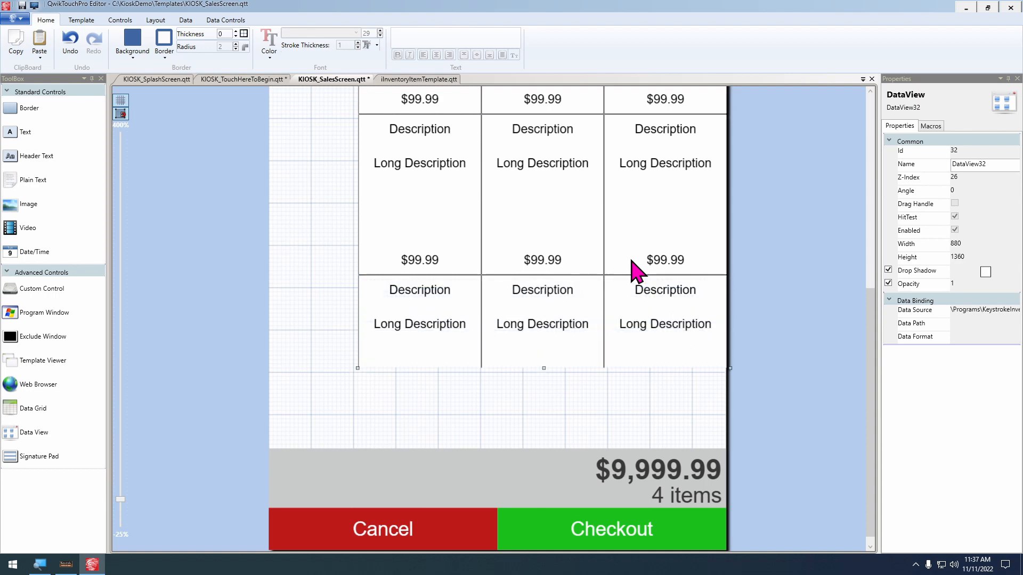
key("shift+Down")
key("shift+Down")
key("shift+Down")
key("shift+Down")
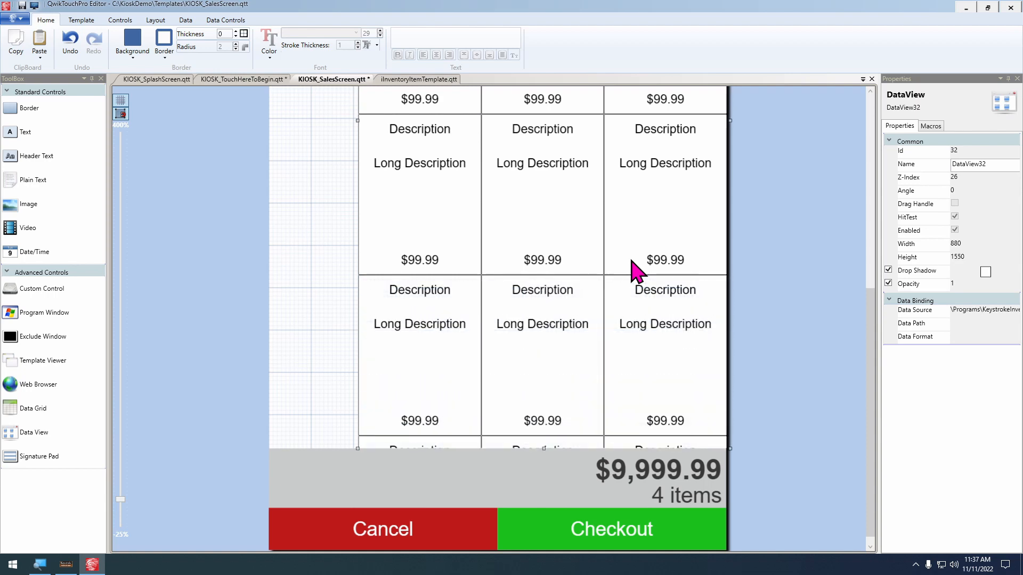
Preview the sales screen, scroll through its item grid, then exit the preview and return to the QwikTouchPro Editor
key("F5")
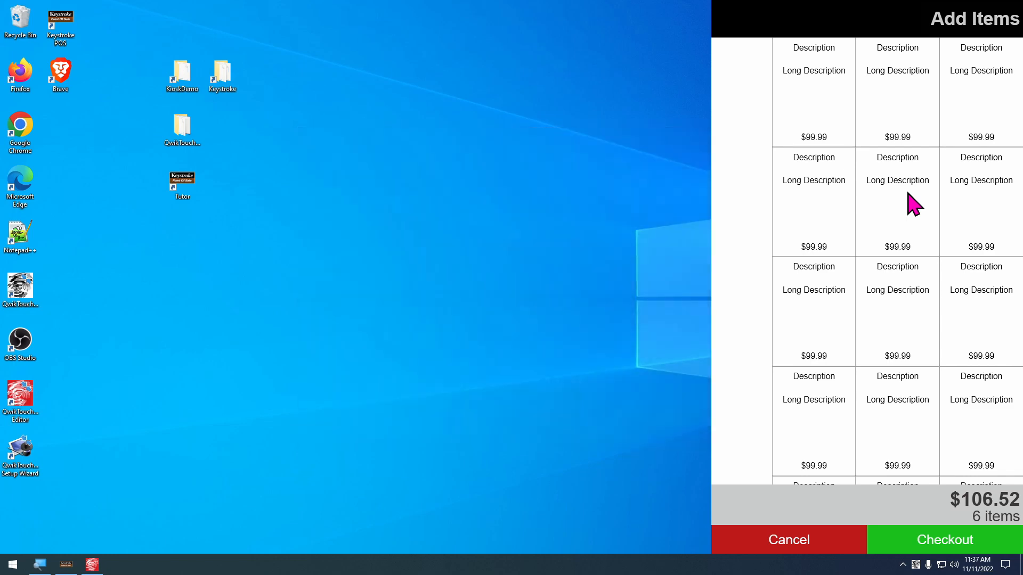
left_click_drag(921, 359, 920, 314)
scroll(920, 314, "down", 5)
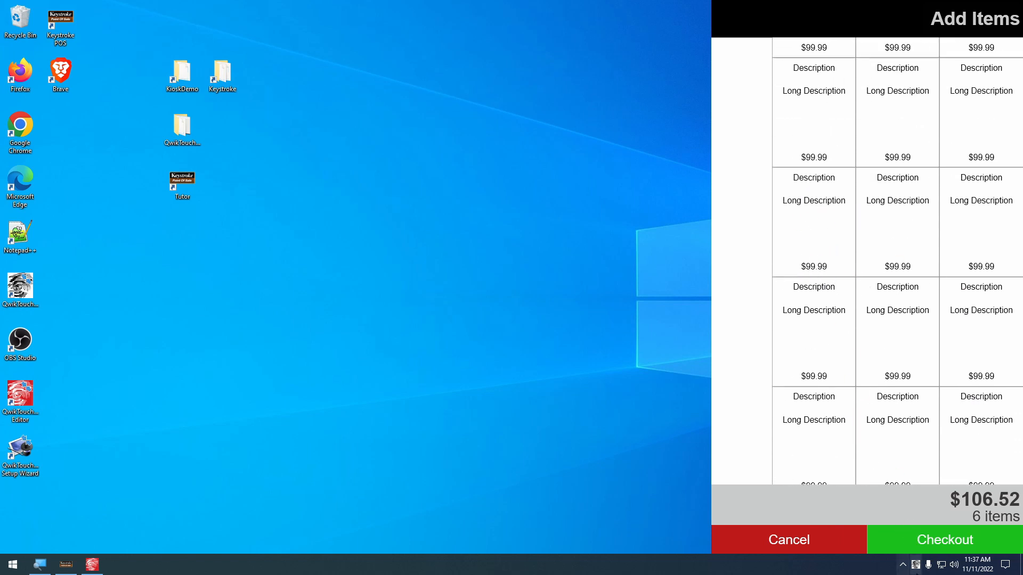
right_click(916, 565)
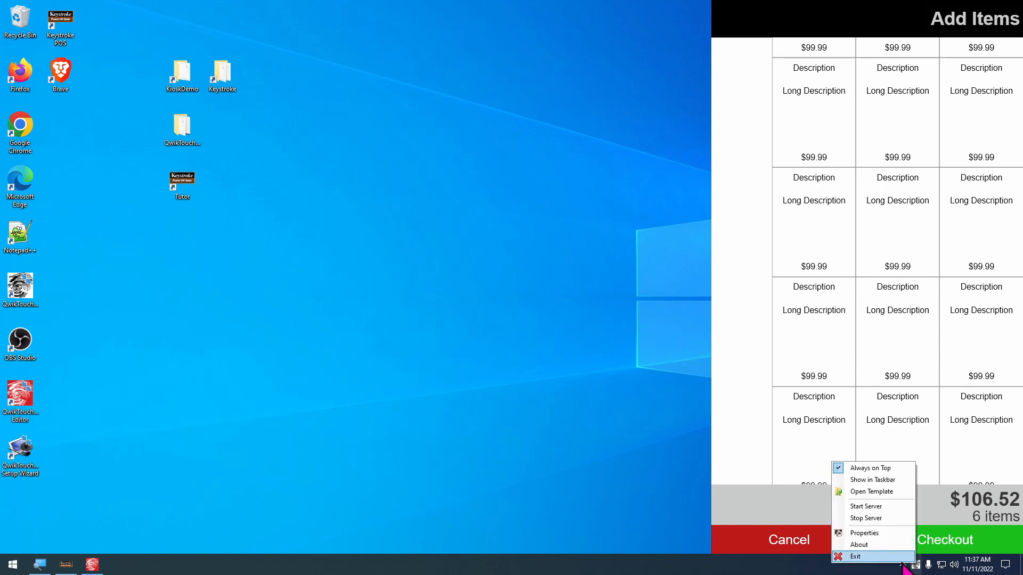
left_click(896, 559)
left_click(91, 565)
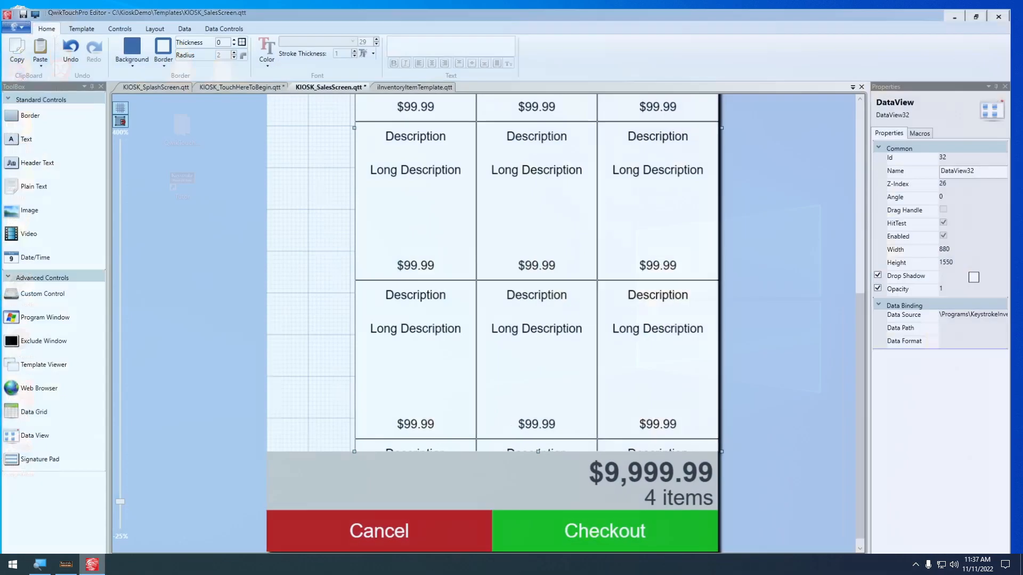
In iInventoryItemTemplate.qtt, bind the Description text to the Description data path of KeystrokeInventoryExport.qtpds
scroll(314, 299, "down", 3)
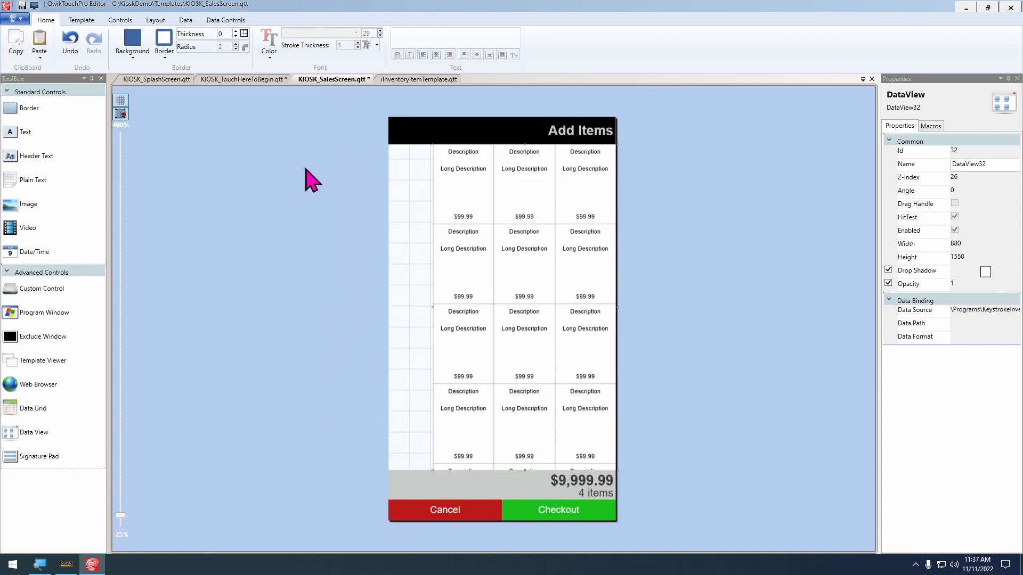
left_click(419, 82)
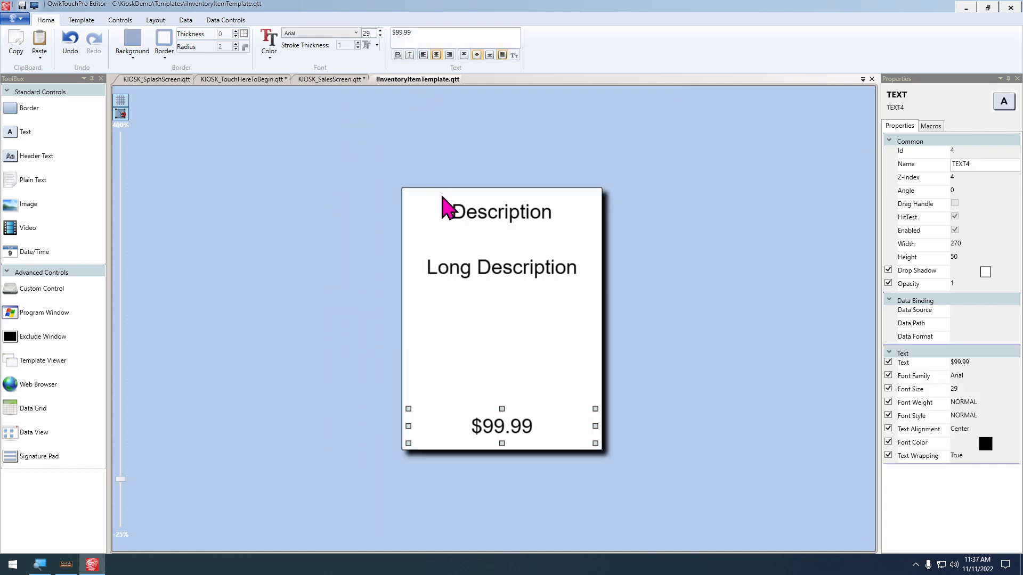
scroll(480, 247, "up", 1)
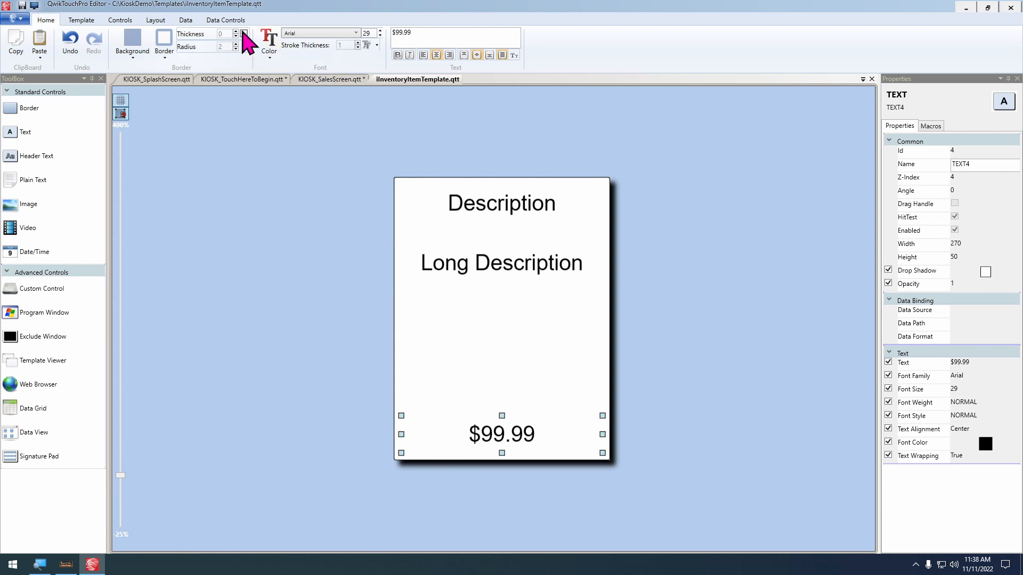
left_click(186, 20)
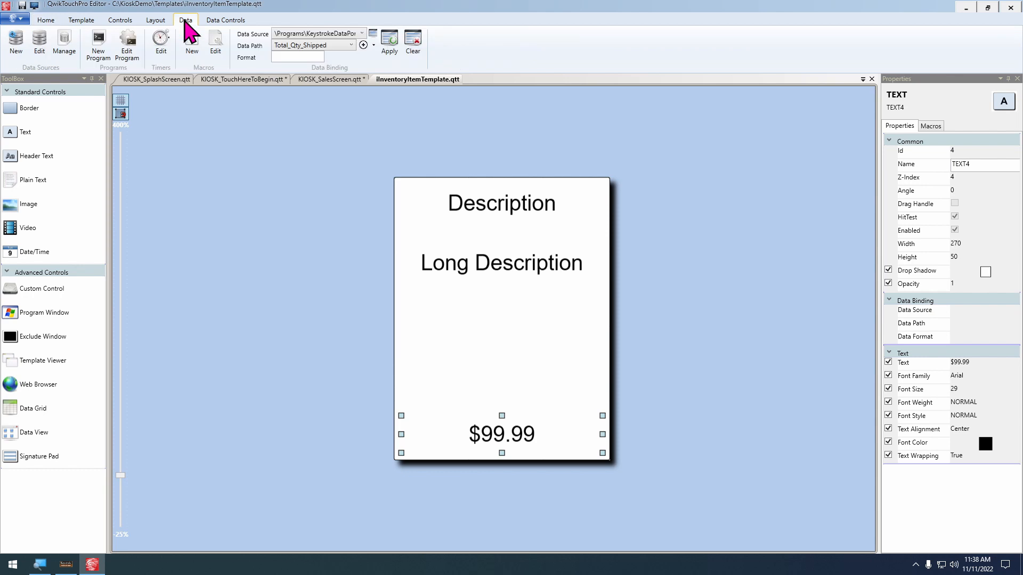
left_click(508, 223)
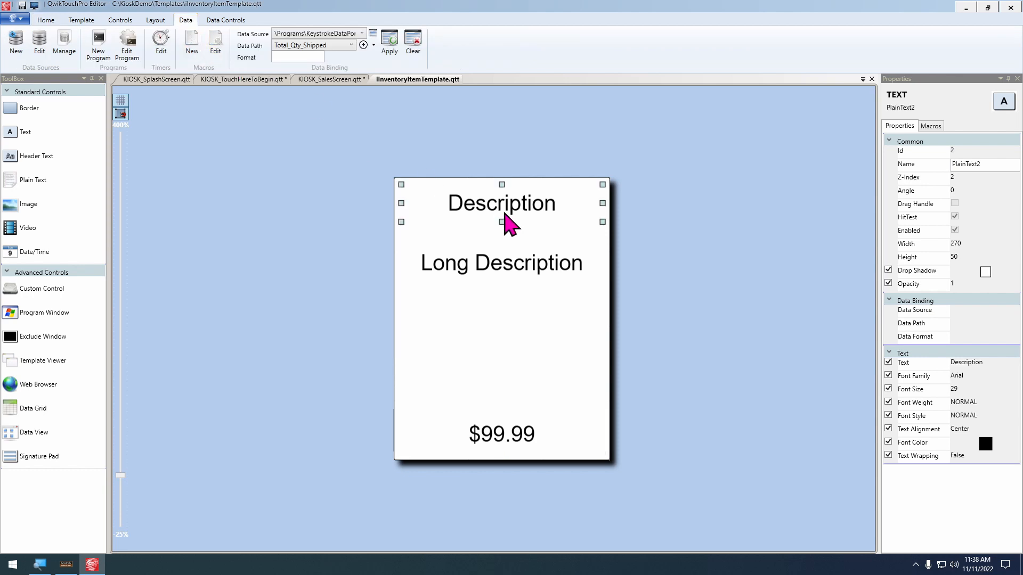
left_click(374, 35)
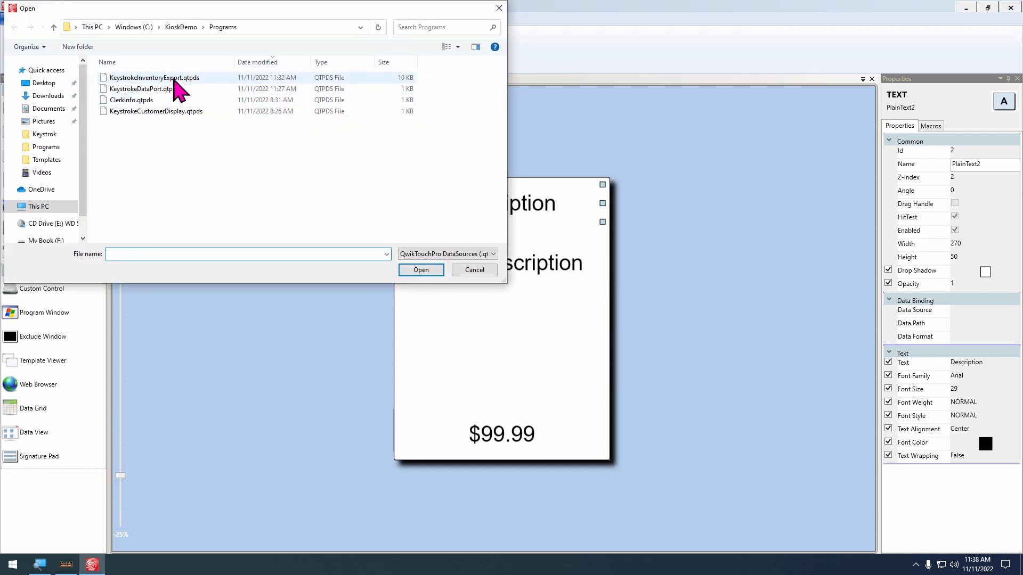
double_click(174, 79)
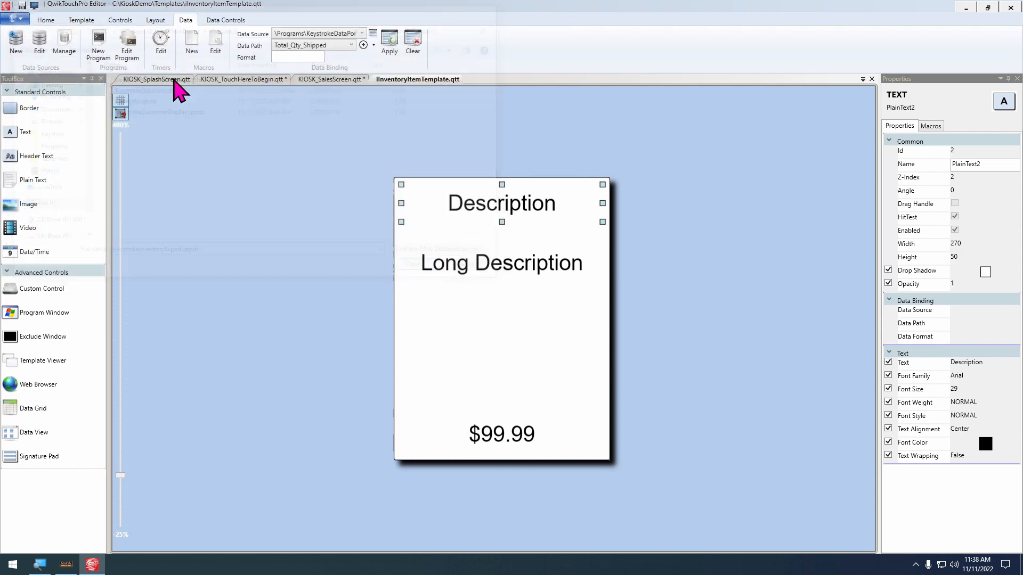
left_click(346, 45)
left_click_drag(357, 226, 353, 71)
left_click(299, 95)
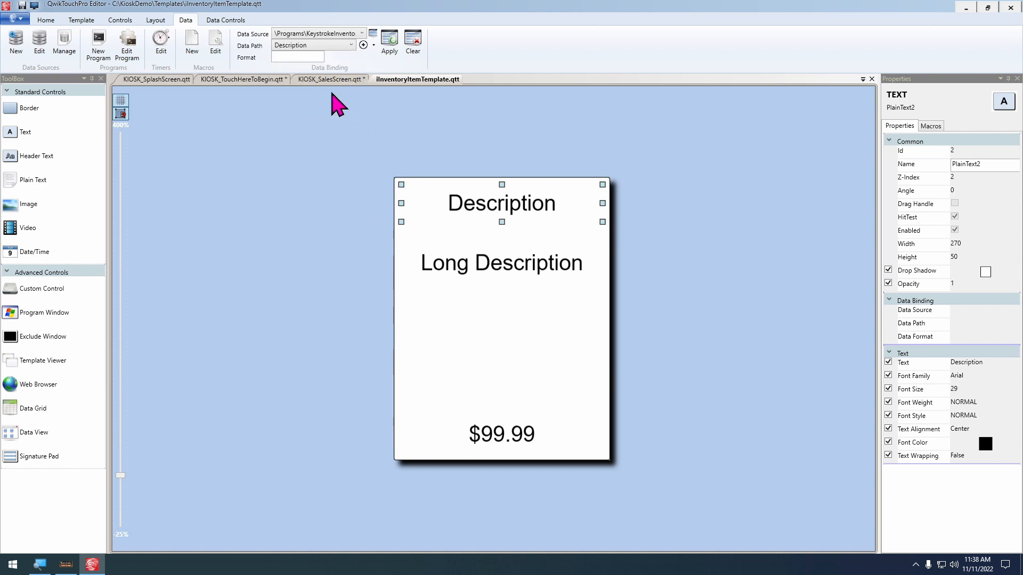
left_click(387, 58)
Bind the Long Description text to the LongDescription data path of the same data source
left_click(503, 264)
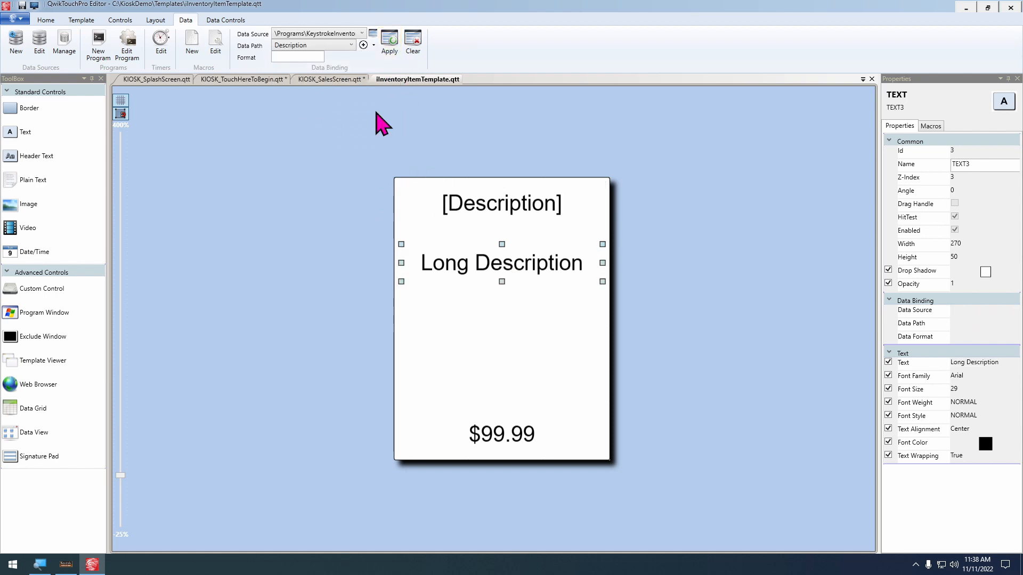
left_click(313, 47)
left_click(314, 48)
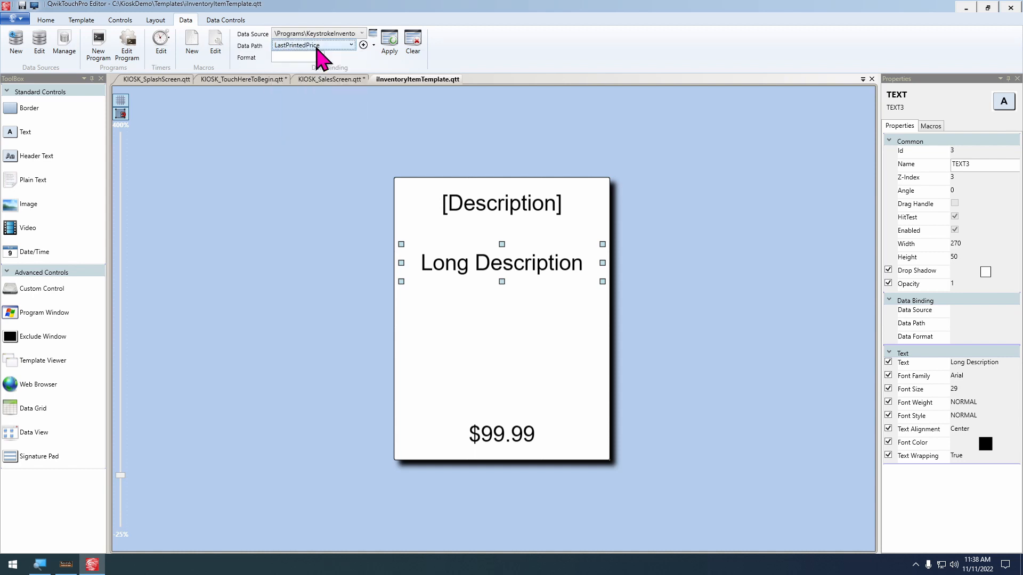
left_click(389, 41)
Bind the $99.99 price text to the BasePrice data path with the format {0:c}
left_click(508, 442)
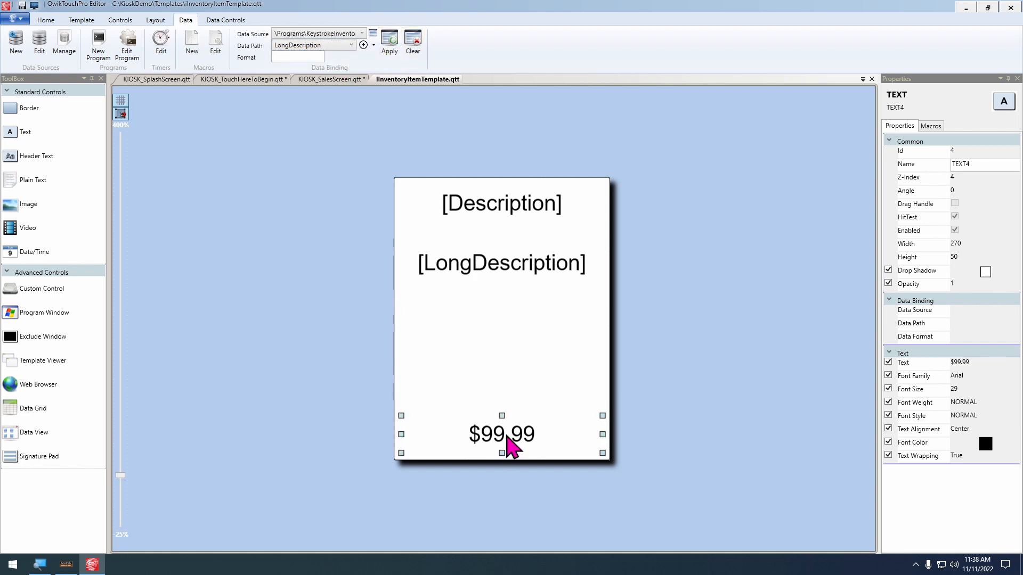
left_click(351, 45)
left_click_drag(358, 134, 355, 62)
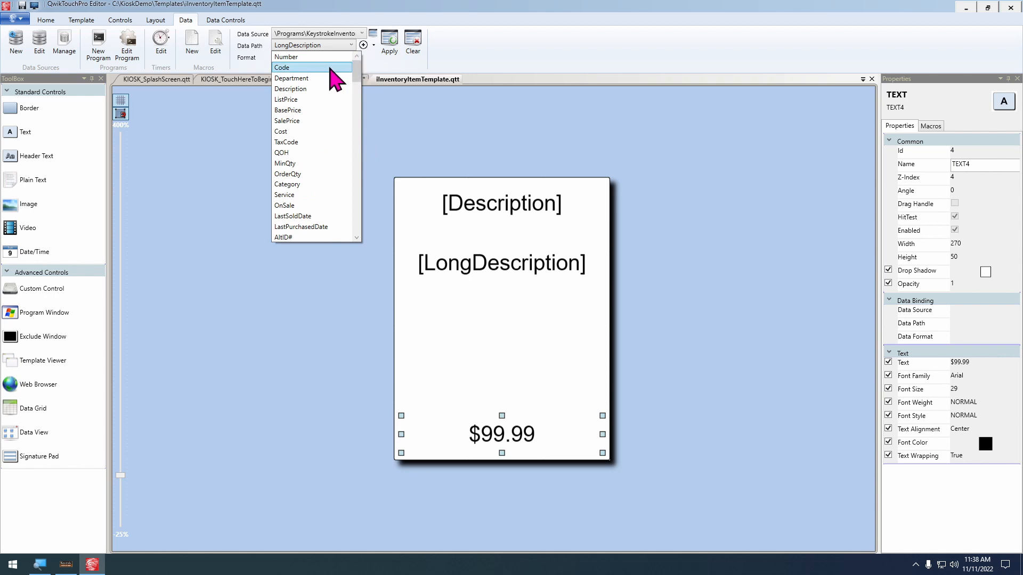
left_click(309, 115)
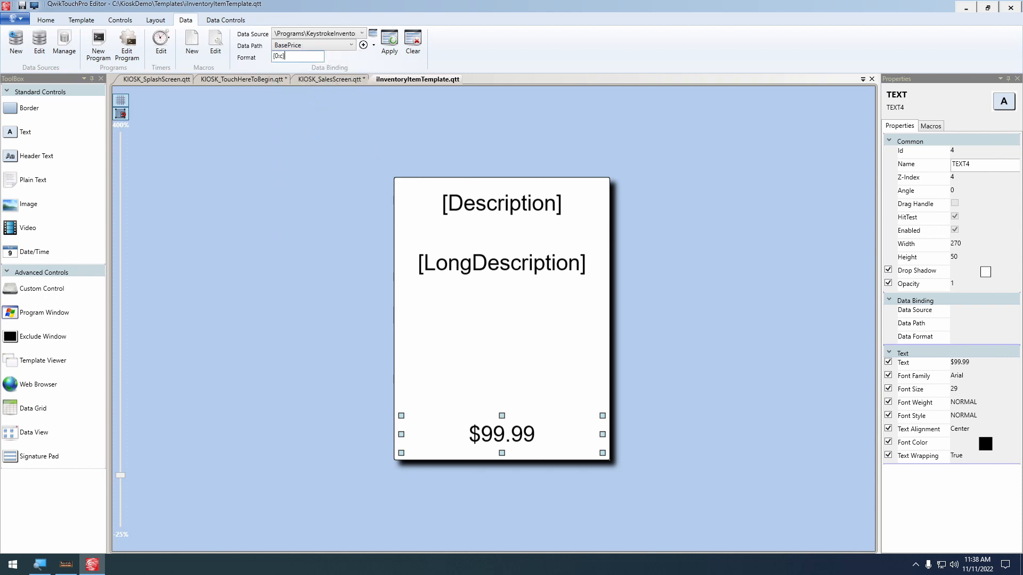
left_click(391, 47)
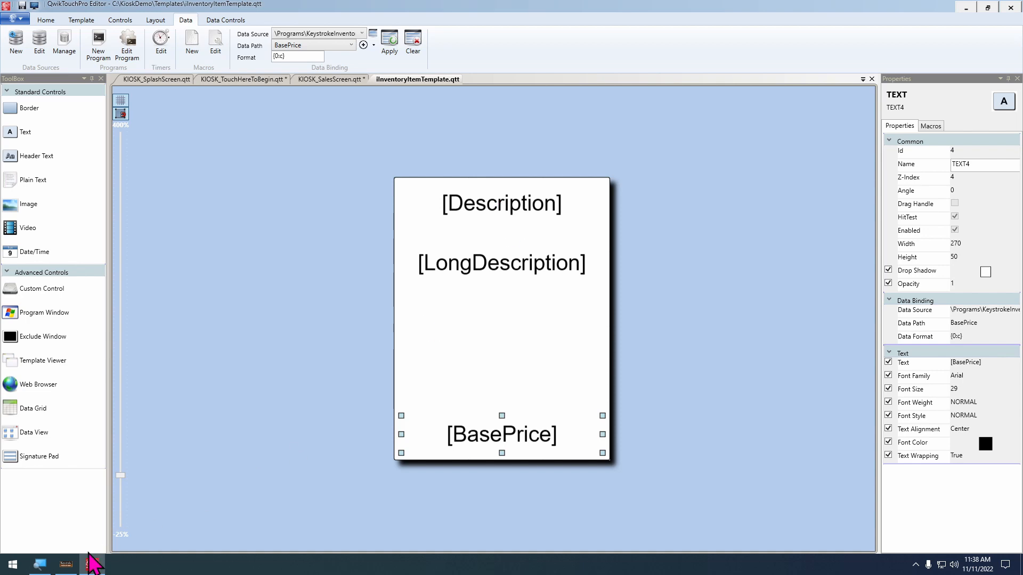
Switch to Keystroke POS and sign in by entering the account password
left_click(66, 564)
key("Return")
type("•")
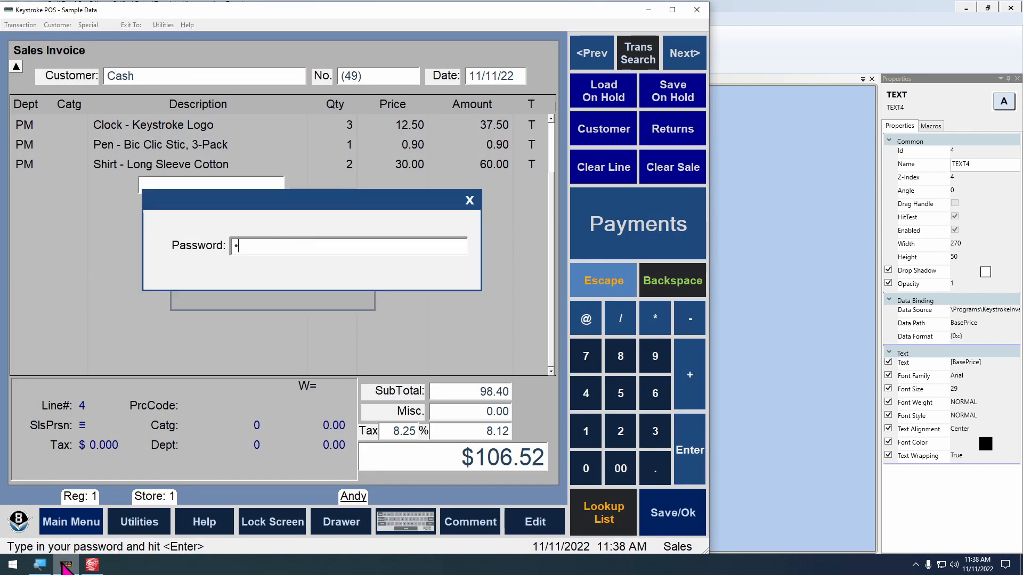
type("••••••••")
key("Return")
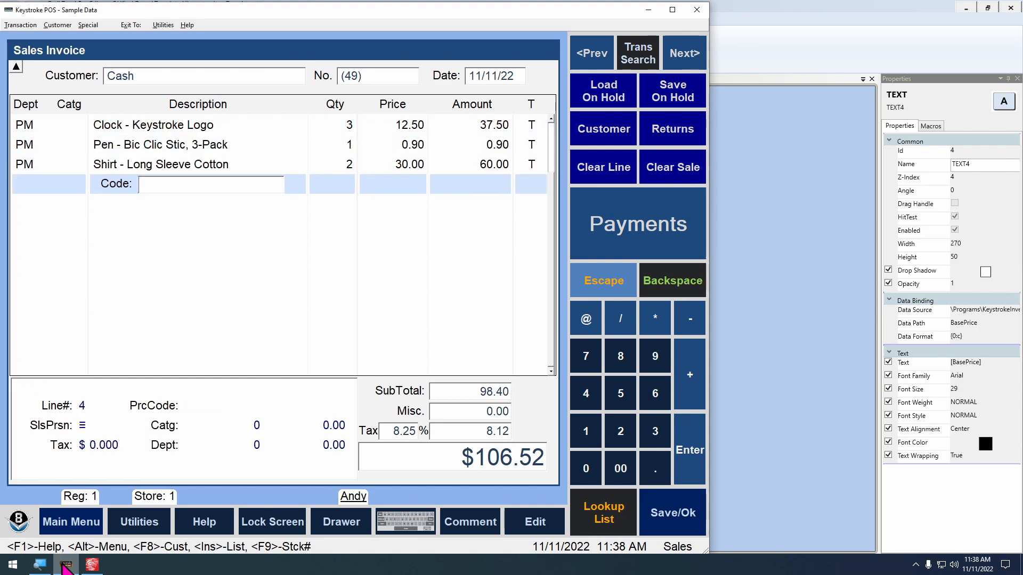
Browse the inventory list and add the Ball Point Pen-Fine Pt. Blue to the sales invoice
key("Insert")
key("Down")
key("Down")
key("Down")
key("Down")
key("Down")
key("Down")
key("Down")
key("Down")
key("Down")
key("Down")
key("Down")
key("Down")
key("Down")
key("Down")
key("Down")
key("Down")
key("Down")
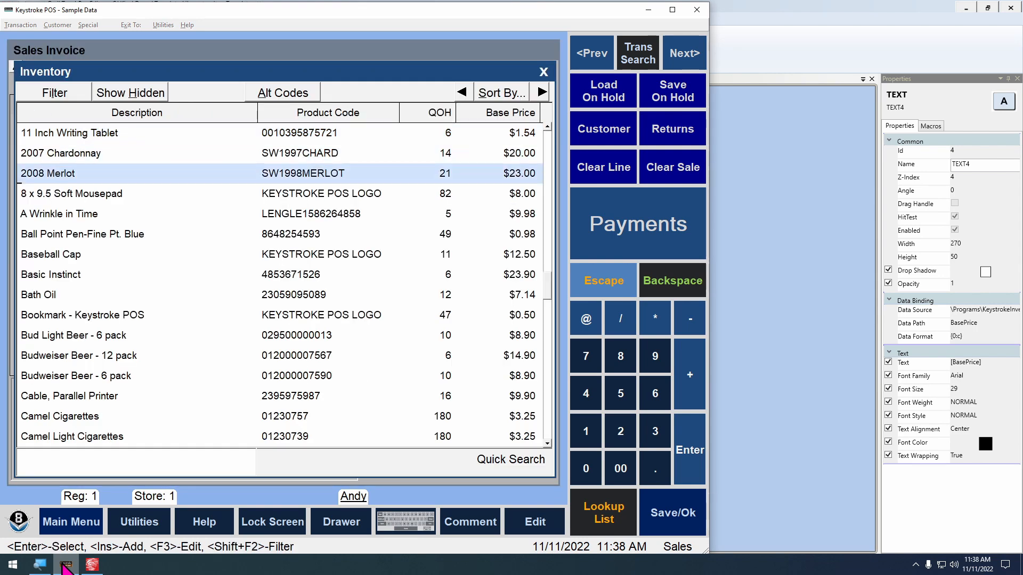
key("Down")
key("Down")
key("Up")
key("Up")
key("Up")
key("Up")
key("Up")
key("Up")
key("Up")
key("Up")
key("Up")
key("Up")
key("Up")
key("Up")
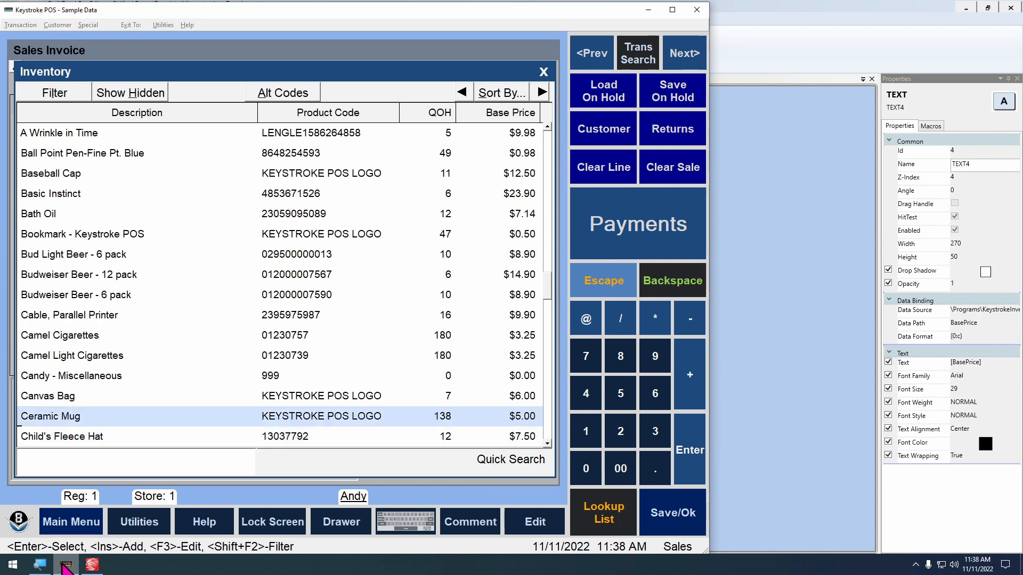
key("Up")
key("Up")
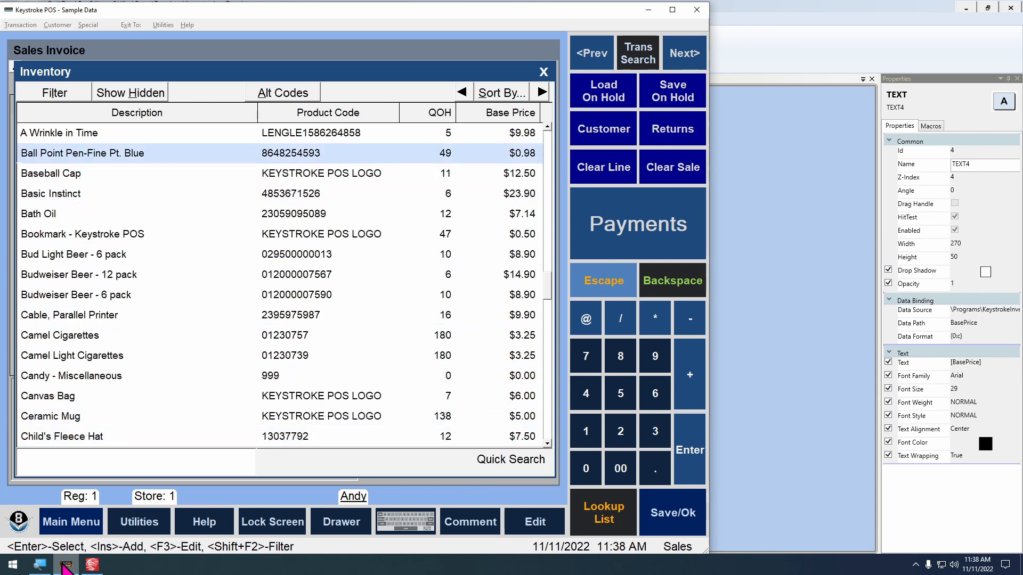
key("Return")
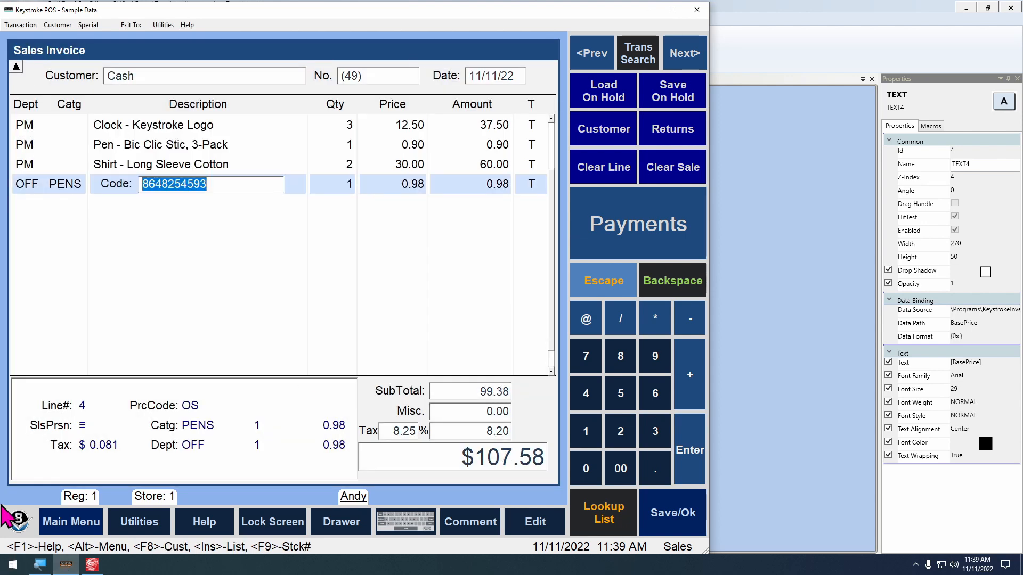
Copy the description from the pen's line item detail and return to the QwikTouchPro Editor
key("slash")
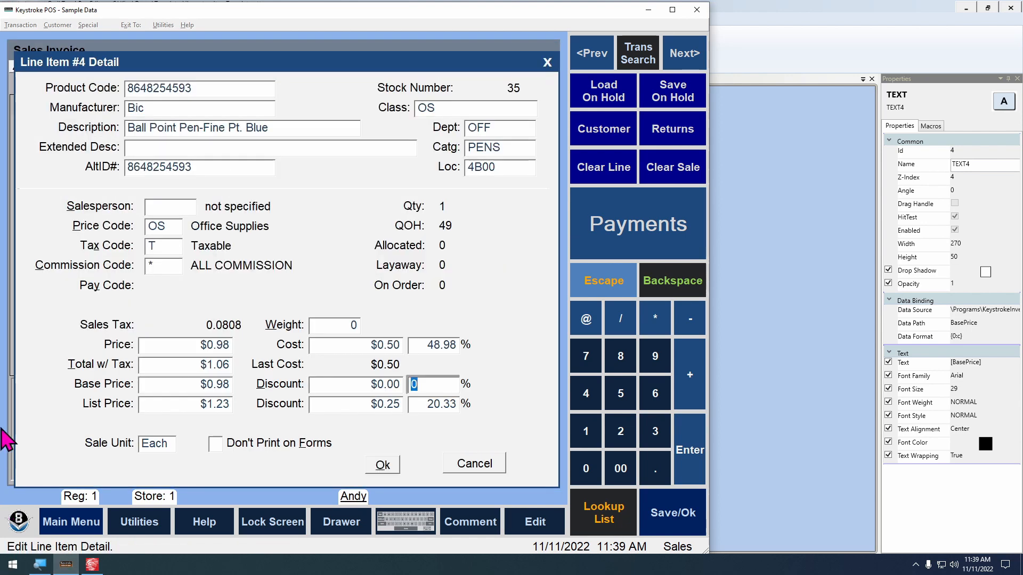
left_click(204, 124)
key("ctrl+c")
double_click(204, 122)
double_click(198, 134)
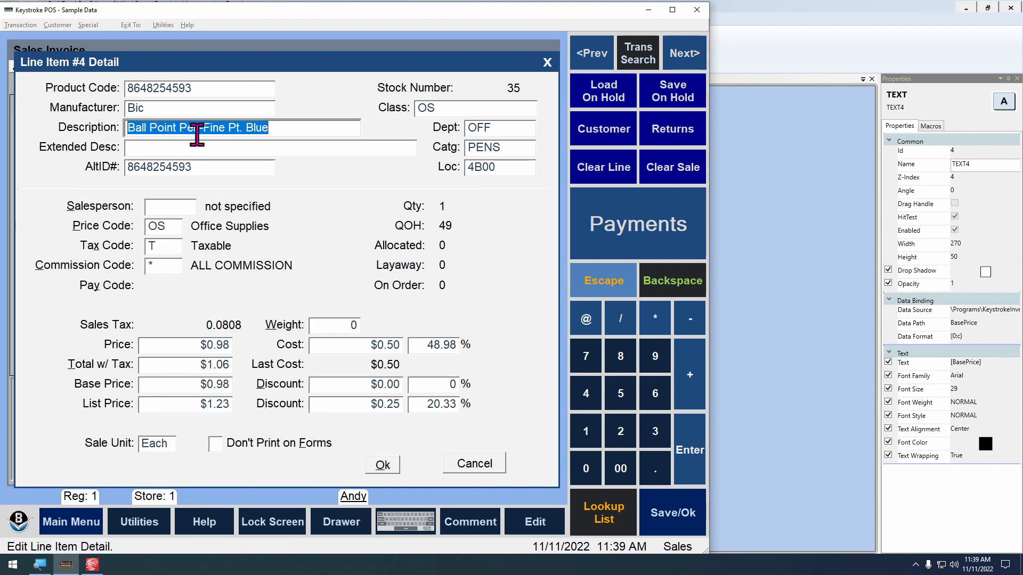
left_click(717, 235)
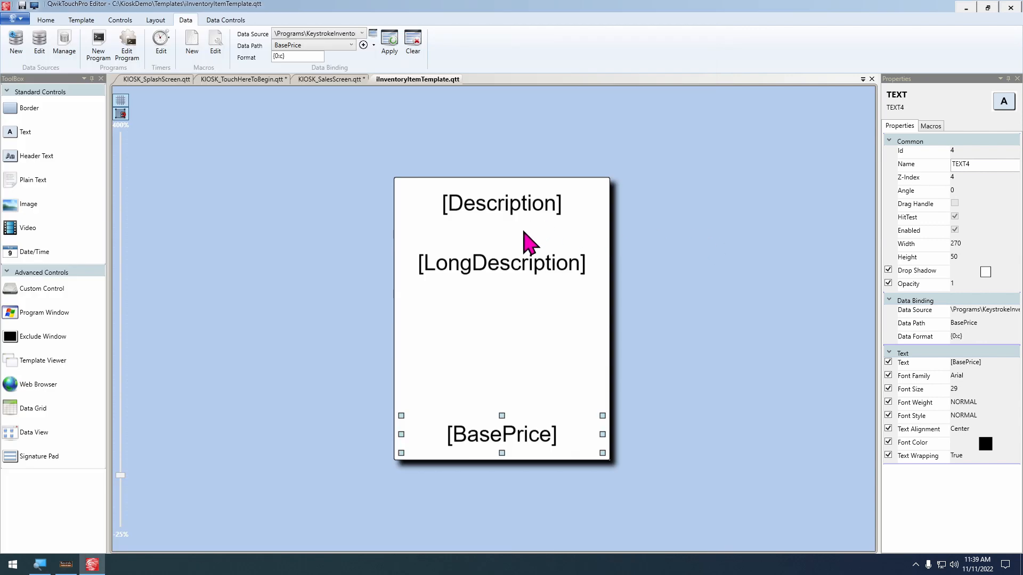
Replace the [Description] placeholder text with the copied "Ball Point Pen-Fine Pt. Blue"
left_click(490, 201)
left_click(46, 19)
left_click(480, 33)
key("ctrl+a")
key("ctrl+v")
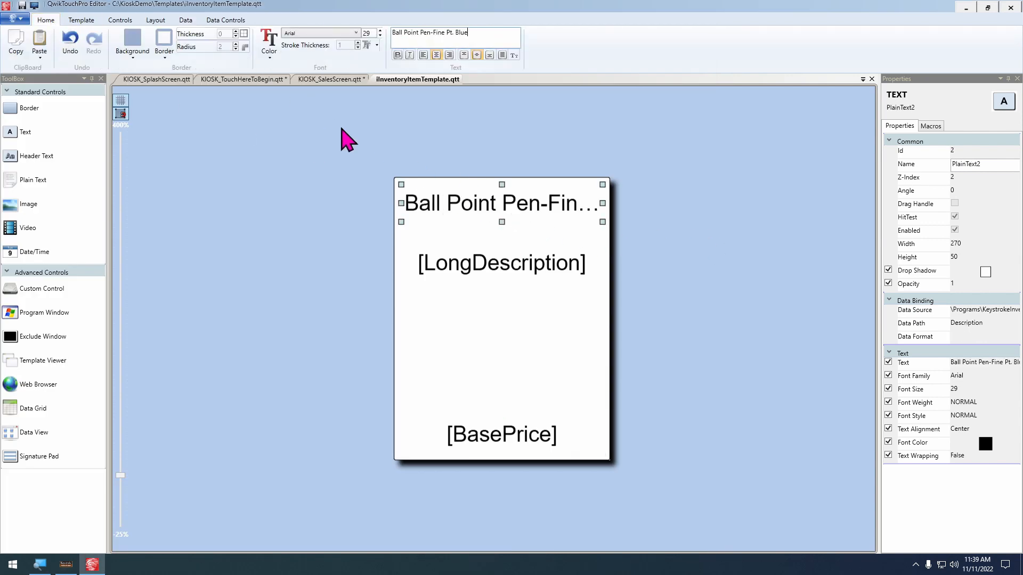
Select the [LongDescription] text, then in Keystroke POS close the line item detail and open the inventory record of the 11 Inch Writing Tablet
left_click(470, 268)
key("alt+Tab")
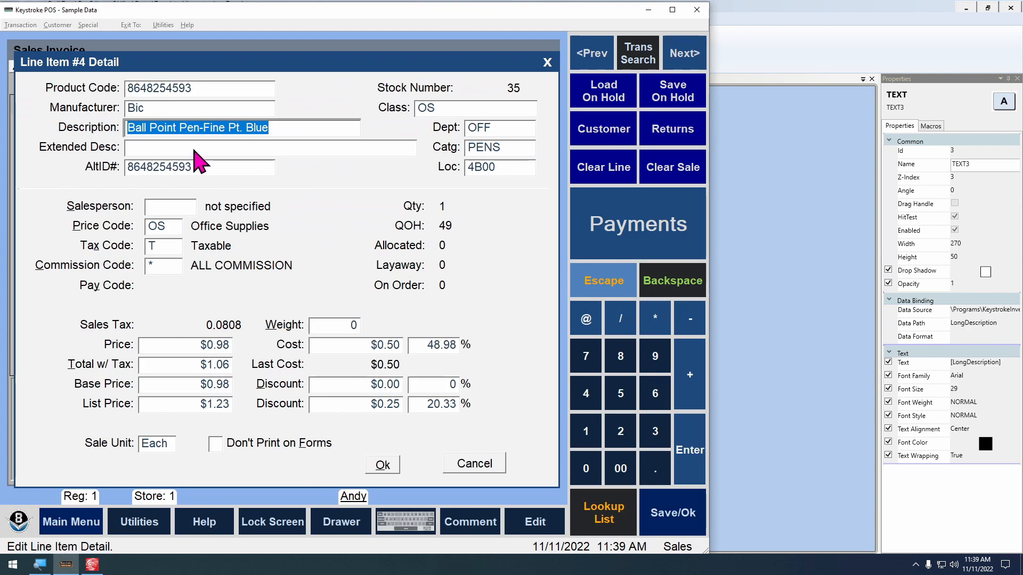
key("Escape")
key("Insert")
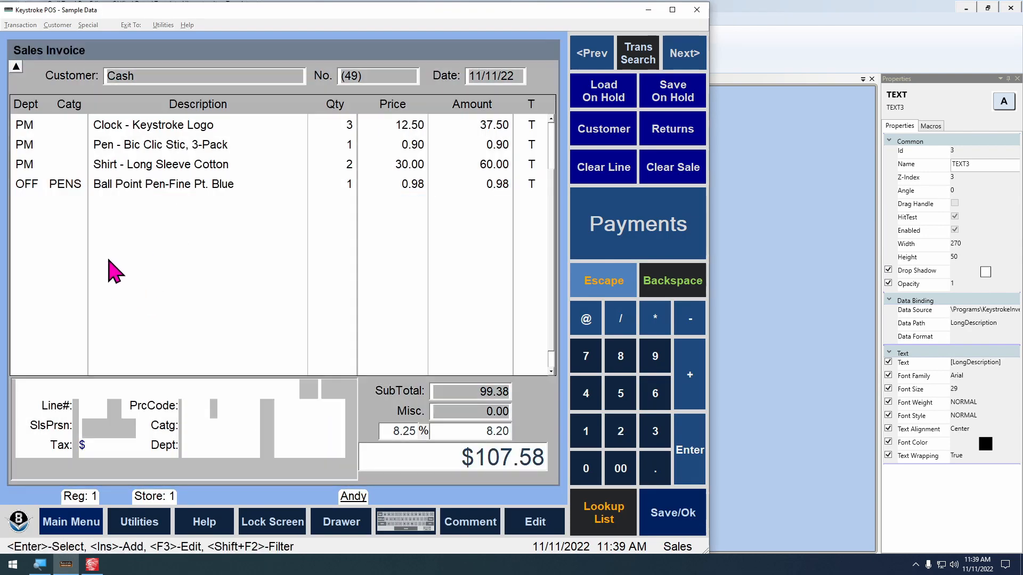
type("11")
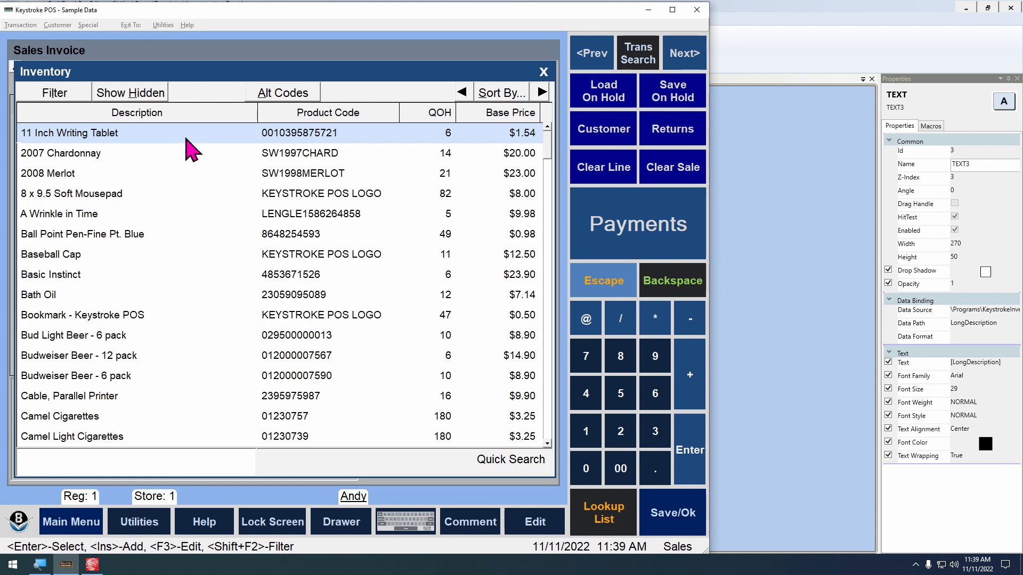
key("F3")
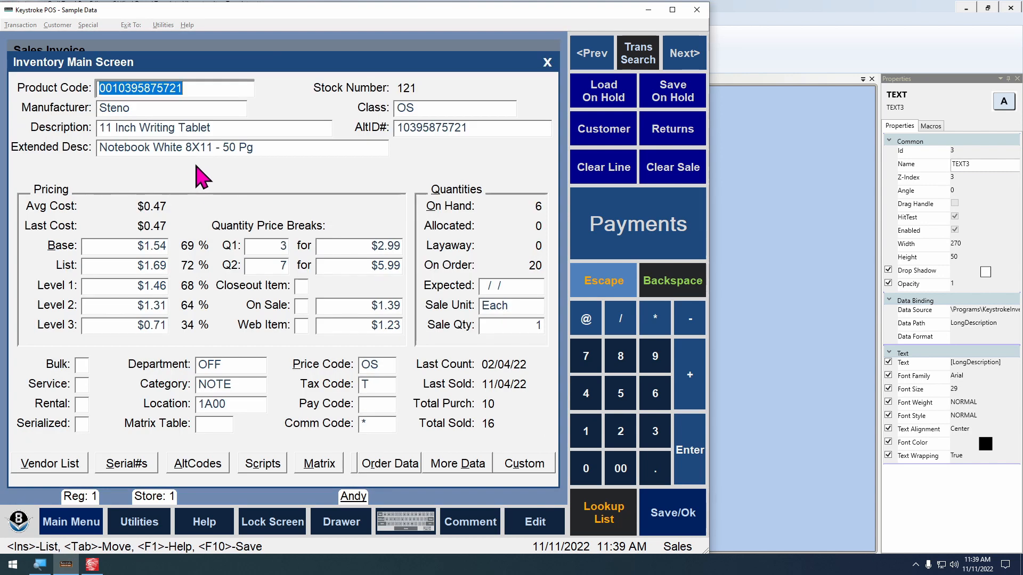
Copy the tablet's extended description "Notebook White 8X11 - 50 Pg" into the editor as the long description's placeholder text
left_click(230, 149)
key("ctrl+c")
key("alt+Tab")
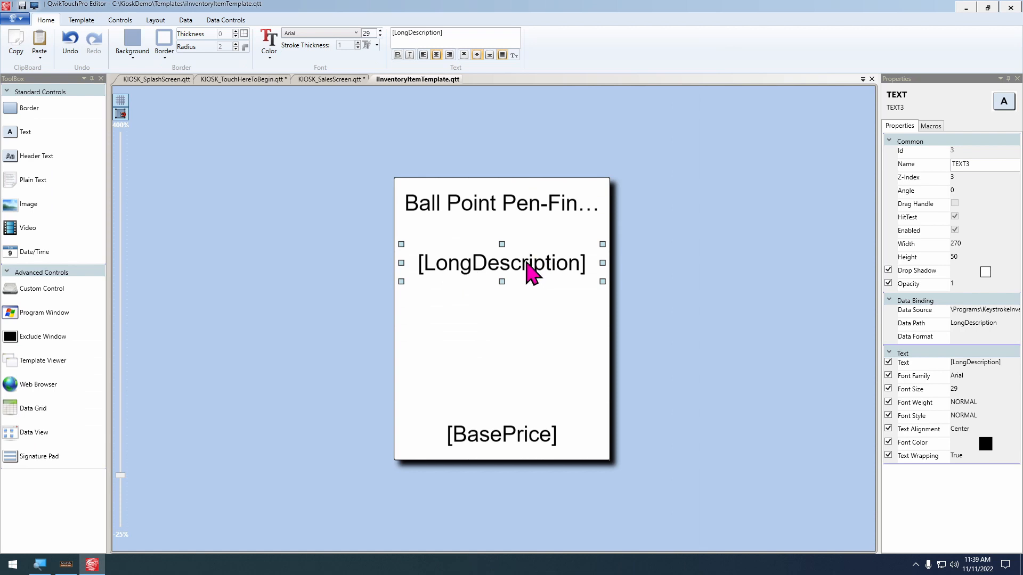
left_click_drag(469, 44, 277, 49)
key("ctrl+v")
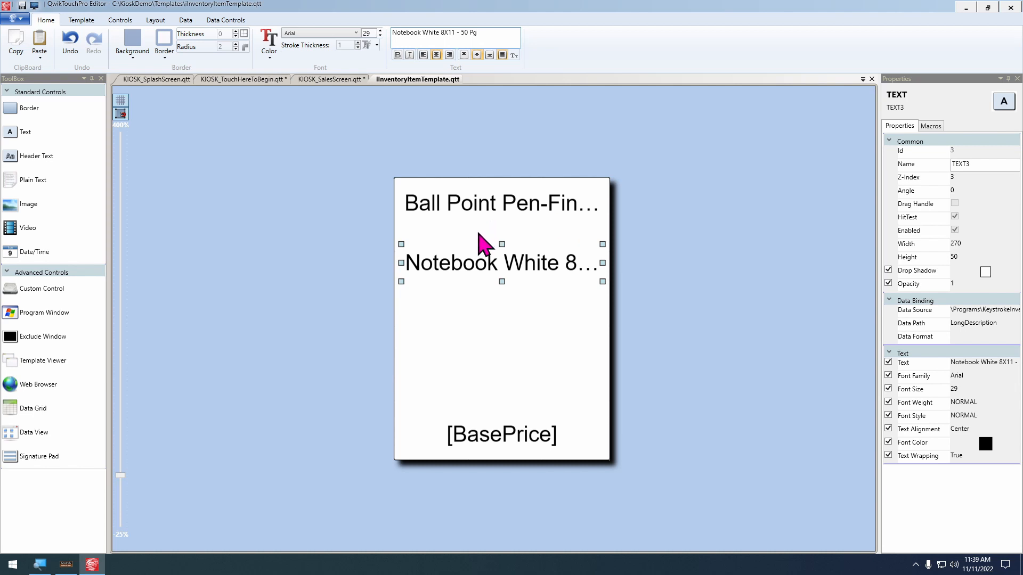
Replace the [BasePrice] placeholder text with $999.99
left_click(471, 439)
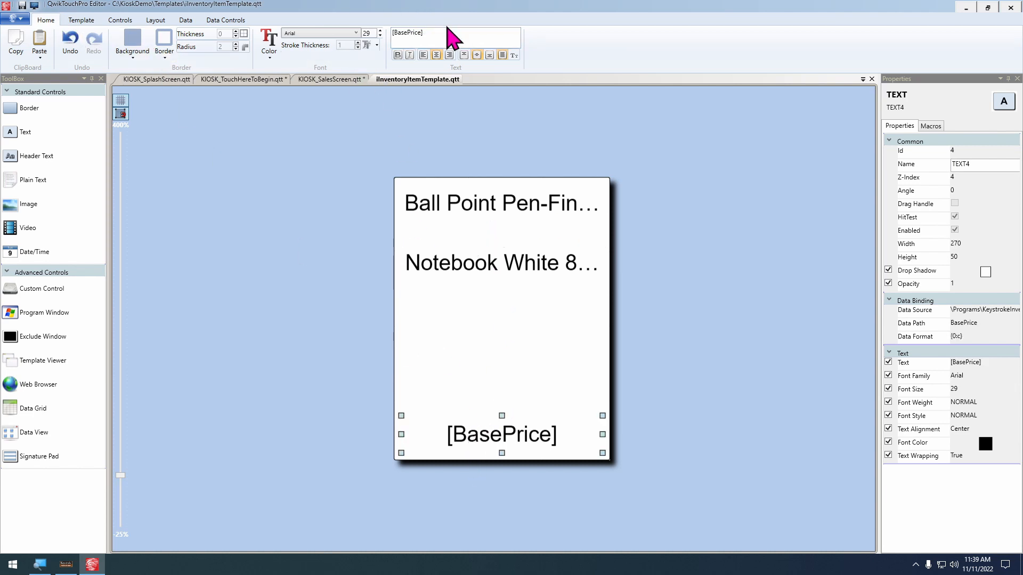
type("$999.")
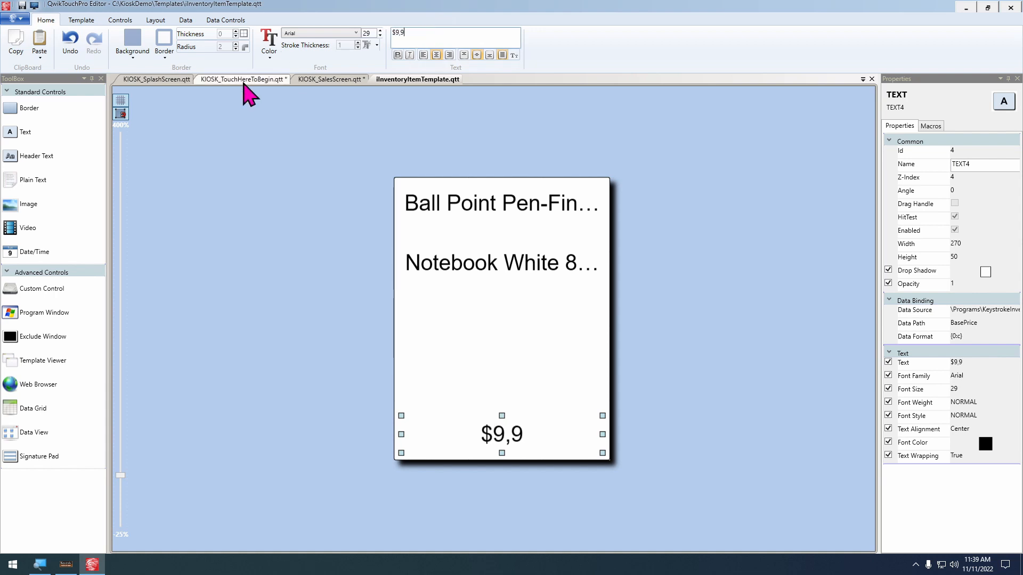
type("99")
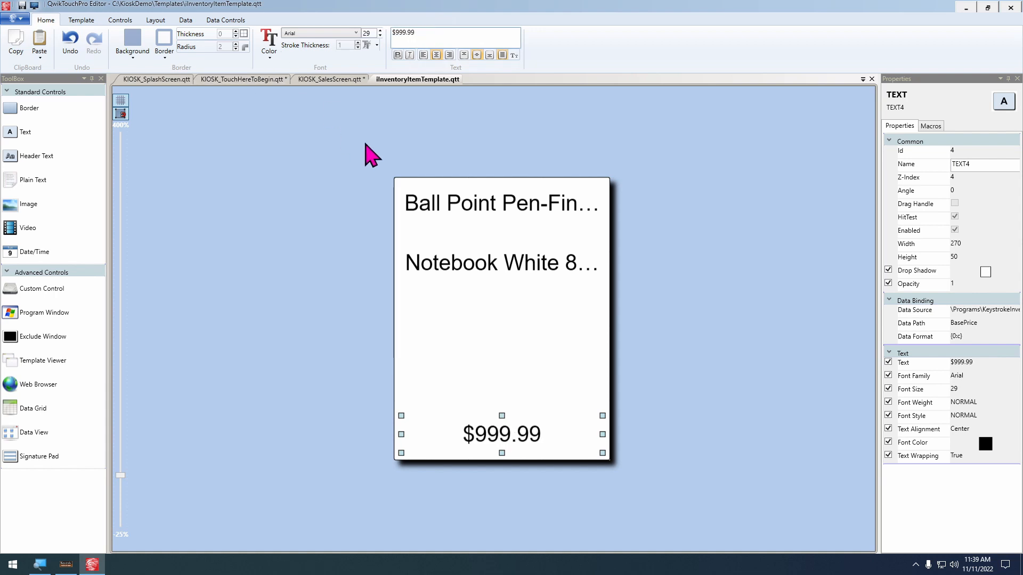
Extend the price text box upward to a height of 90 and make its text bold
left_click_drag(502, 415, 502, 385)
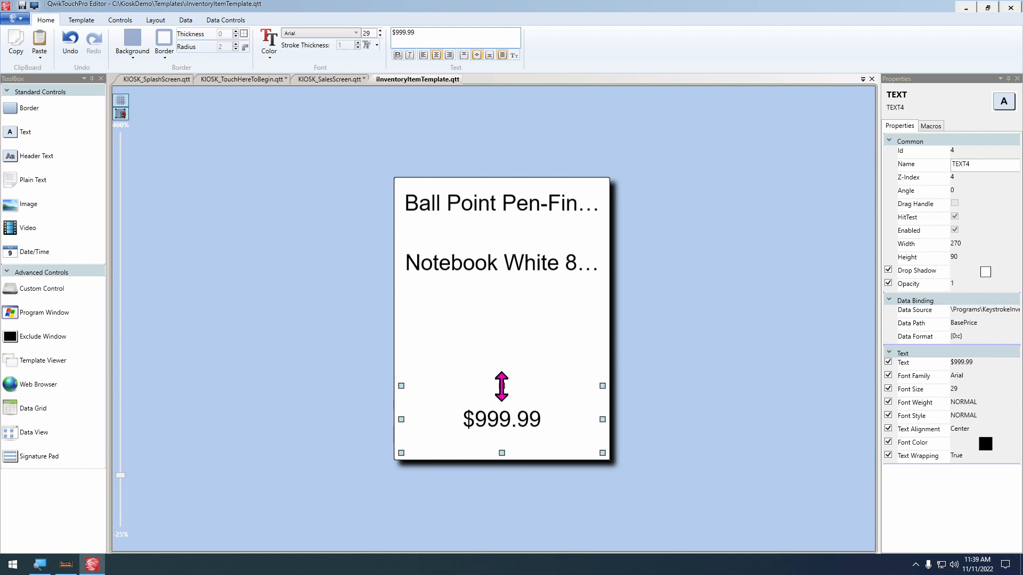
left_click(397, 55)
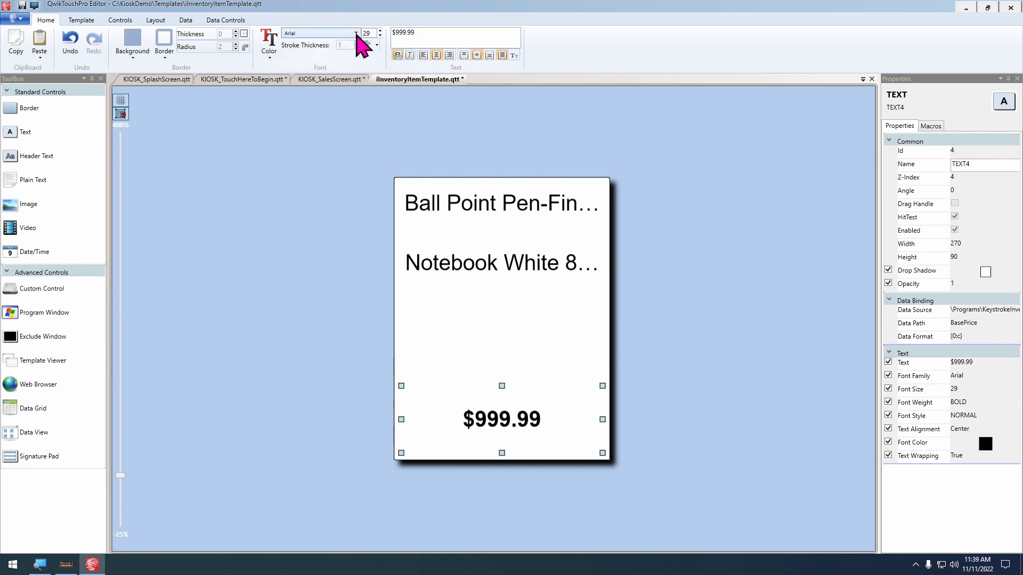
Increase the $999.99 price text's font size to 60
double_click(367, 33)
type("30")
key("Return")
key("Up")
key("Up")
key("Up")
key("Up")
key("Up")
key("Up")
key("Up")
key("Up")
key("Up")
key("Up")
key("Up")
key("Up")
key("Up")
key("Up")
key("Up")
key("Up")
key("Up")
key("Up")
key("Up")
key("Up")
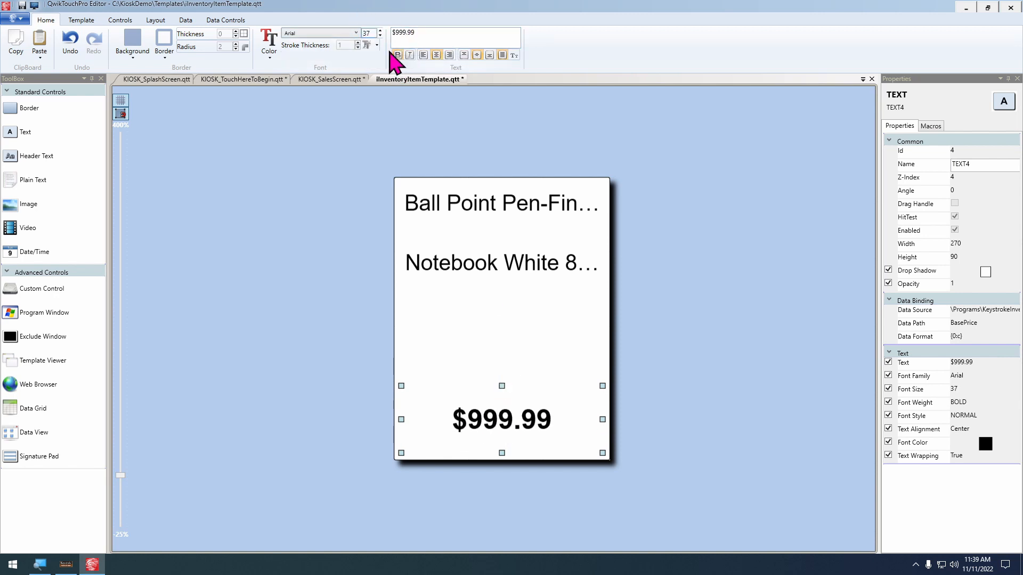
key("Up")
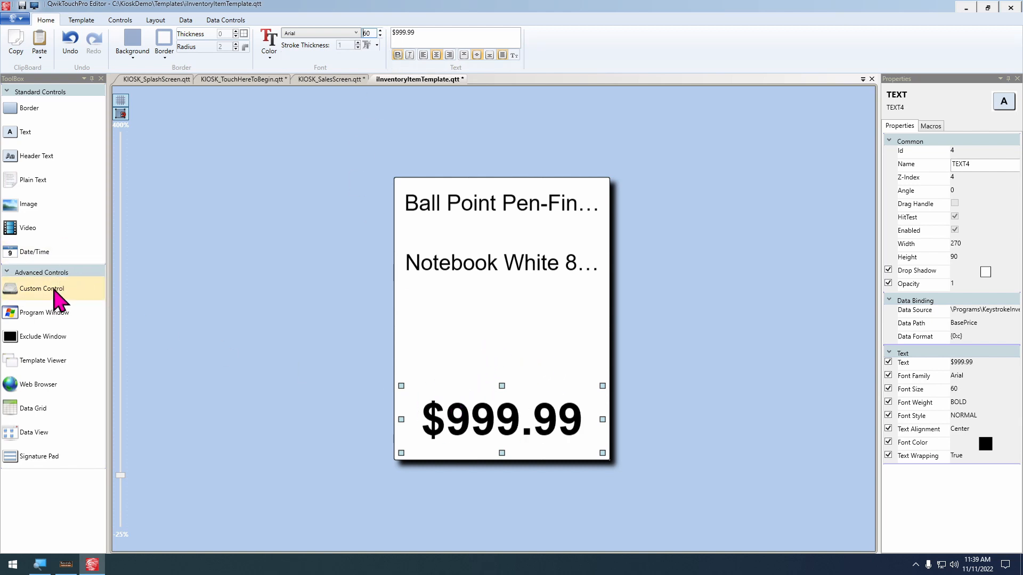
Insert the ccColorPalette.qtc custom control and place it in the empty area to the left of the item card
left_click_drag(63, 296, 416, 311)
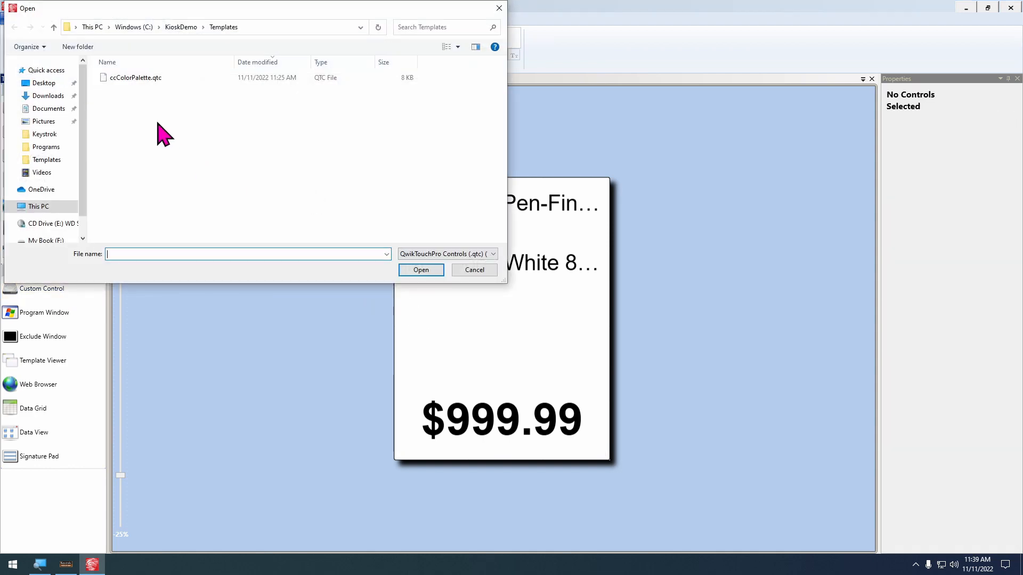
double_click(143, 76)
left_click_drag(484, 314, 290, 264)
Set the price text's font color to the palette's dark gray, #FF393838, and select the long description text
left_click(484, 423)
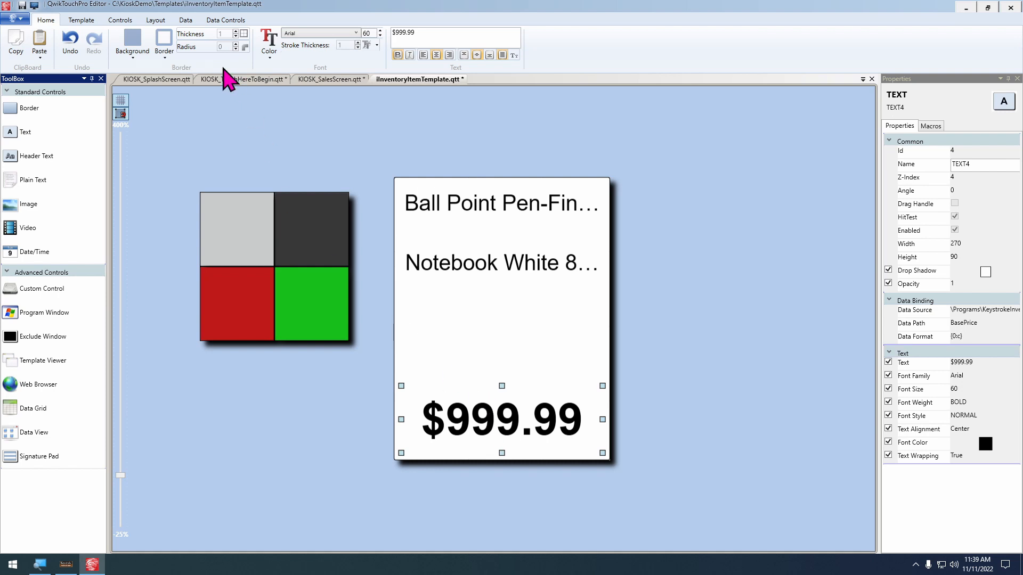
left_click(269, 43)
left_click(81, 234)
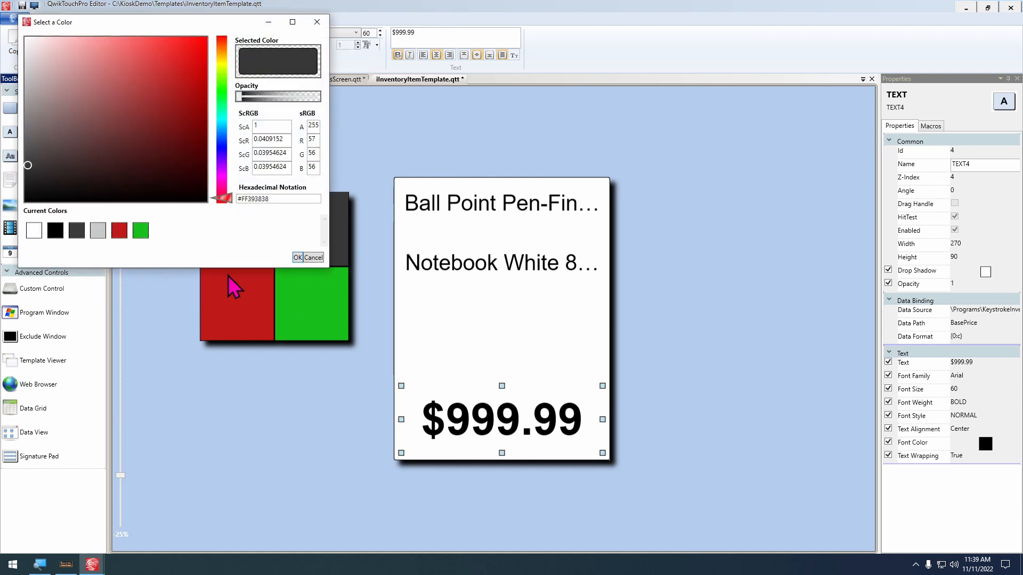
left_click(297, 257)
left_click(491, 259)
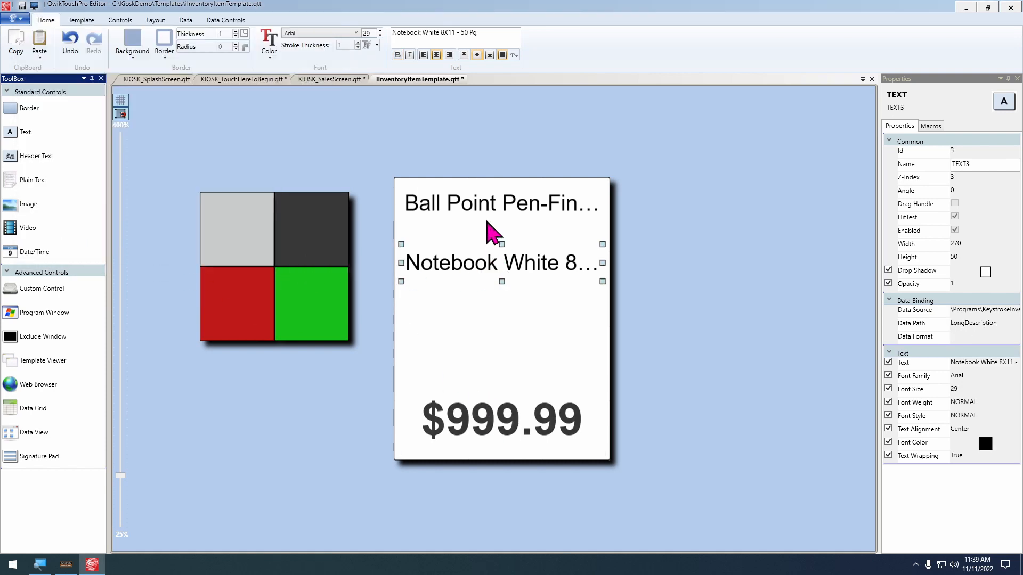
Set the font colour of the description and long description texts to dark gray (#FF393838), and delete the four-colour swatch group
left_click(479, 212, "ctrl")
left_click(269, 45)
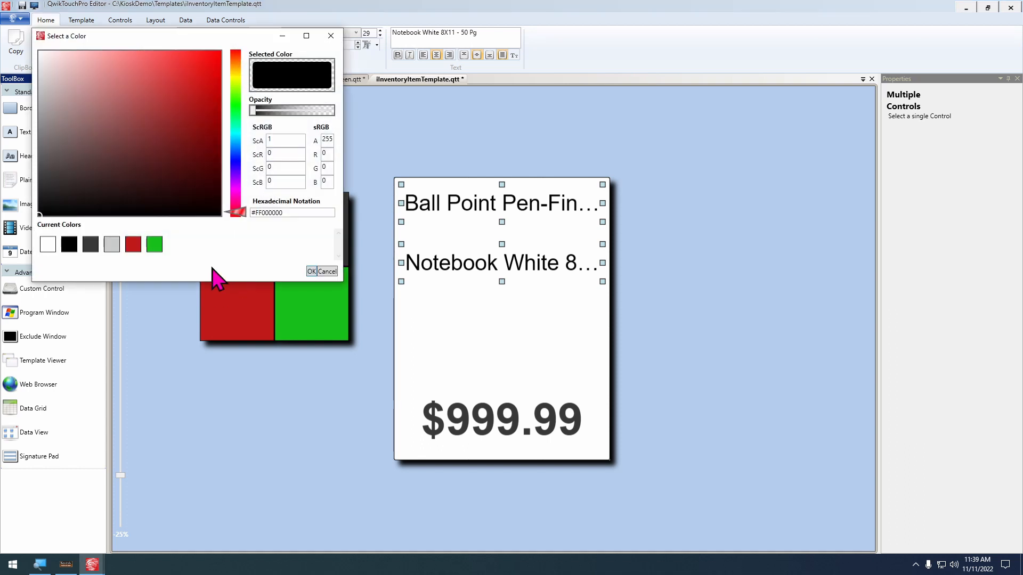
left_click(111, 245)
left_click(312, 271)
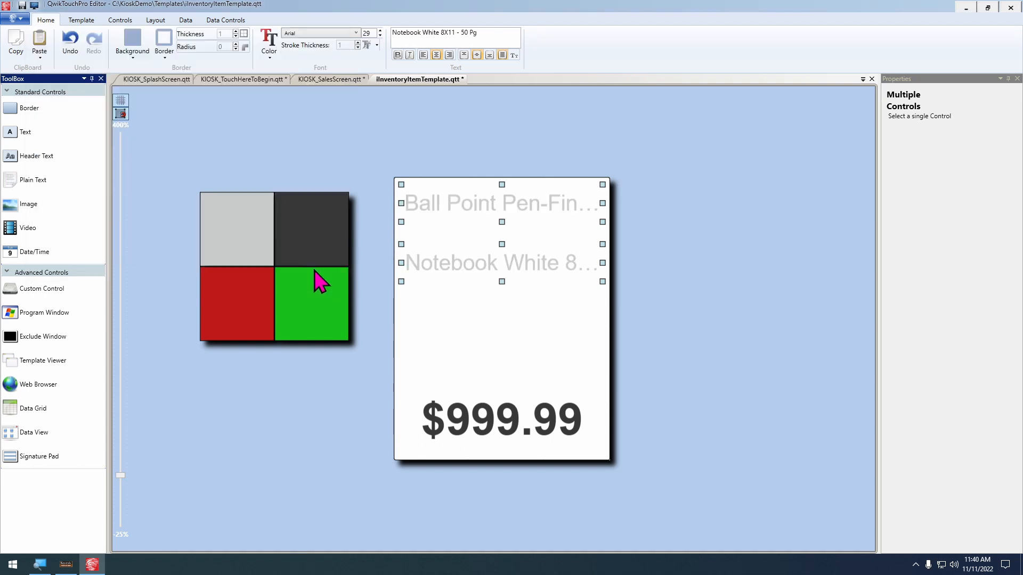
left_click(269, 42)
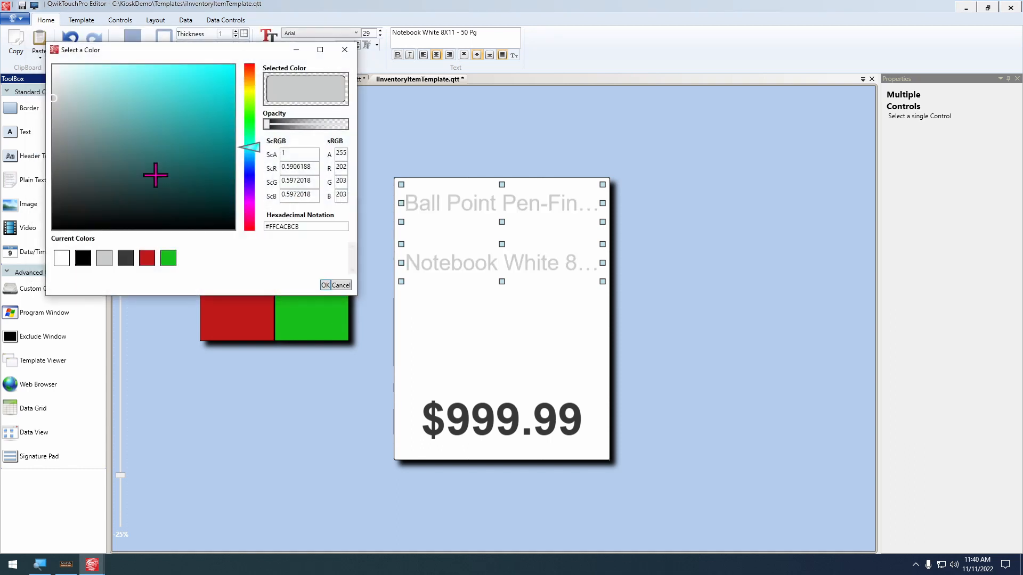
left_click(127, 260)
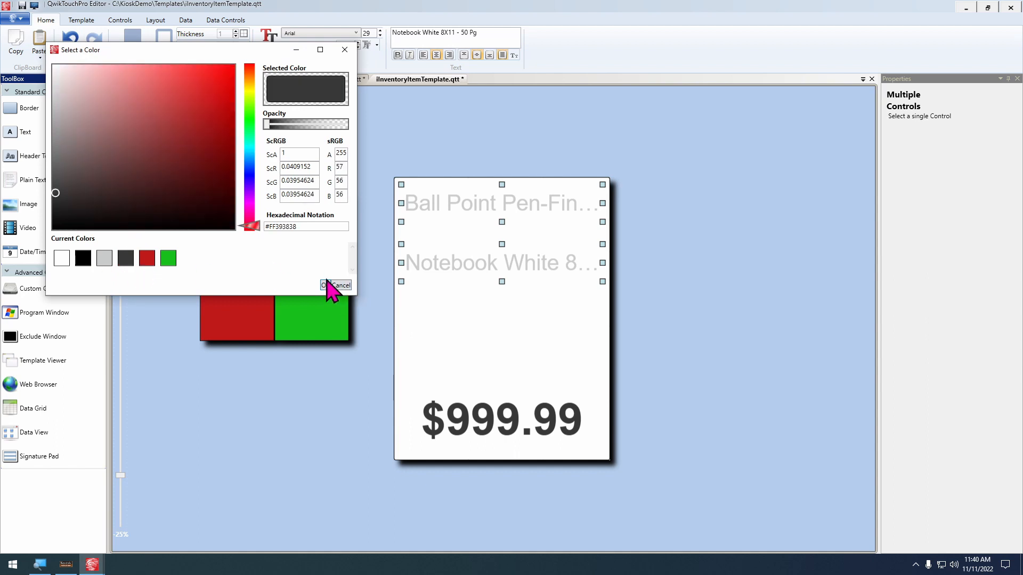
left_click(324, 285)
left_click(294, 331)
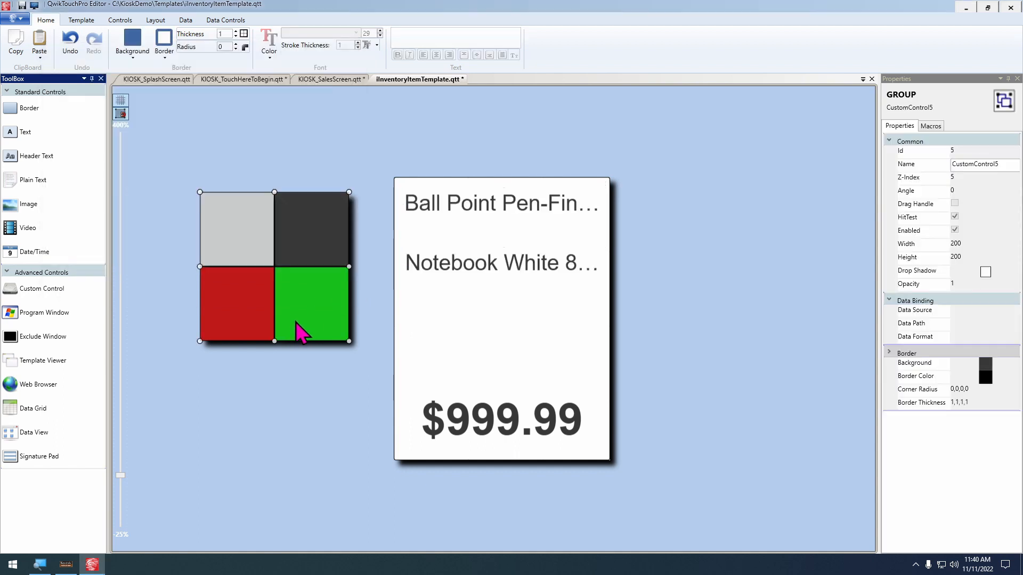
key("Delete")
Stretch the description text downward to a height of 70 and the long description text to a height of 190
left_click(484, 207)
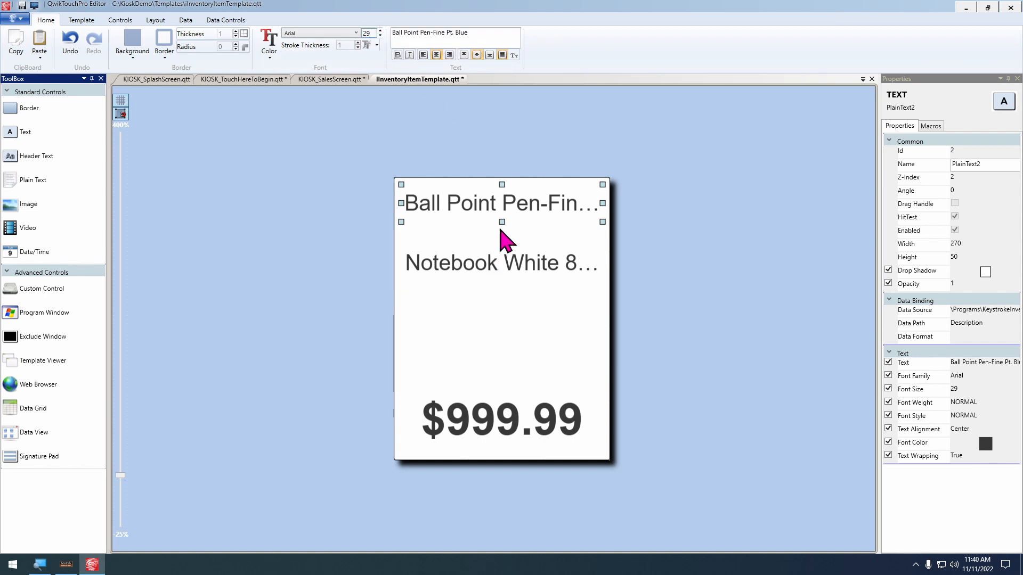
left_click_drag(500, 221, 501, 246)
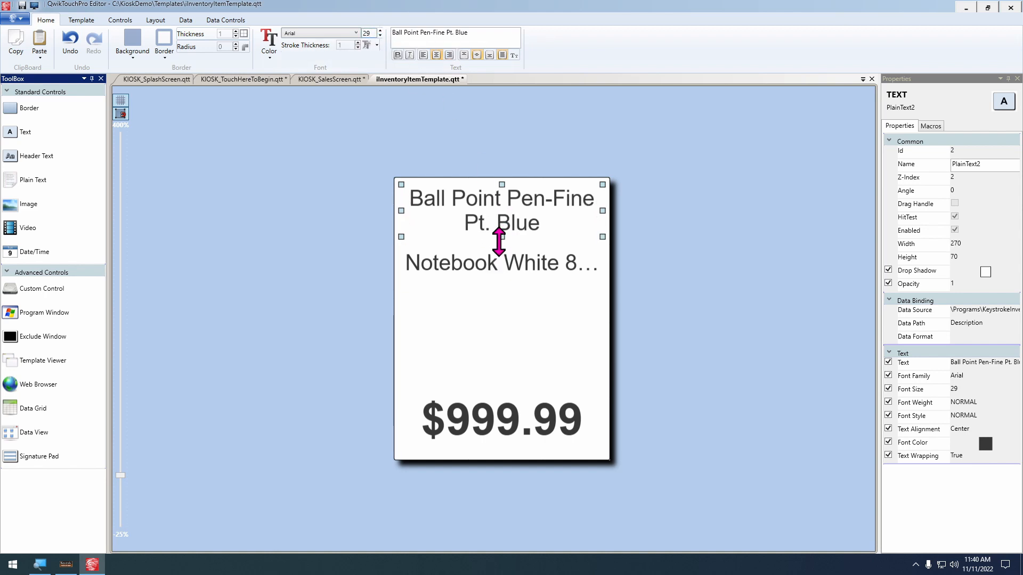
left_click(482, 268)
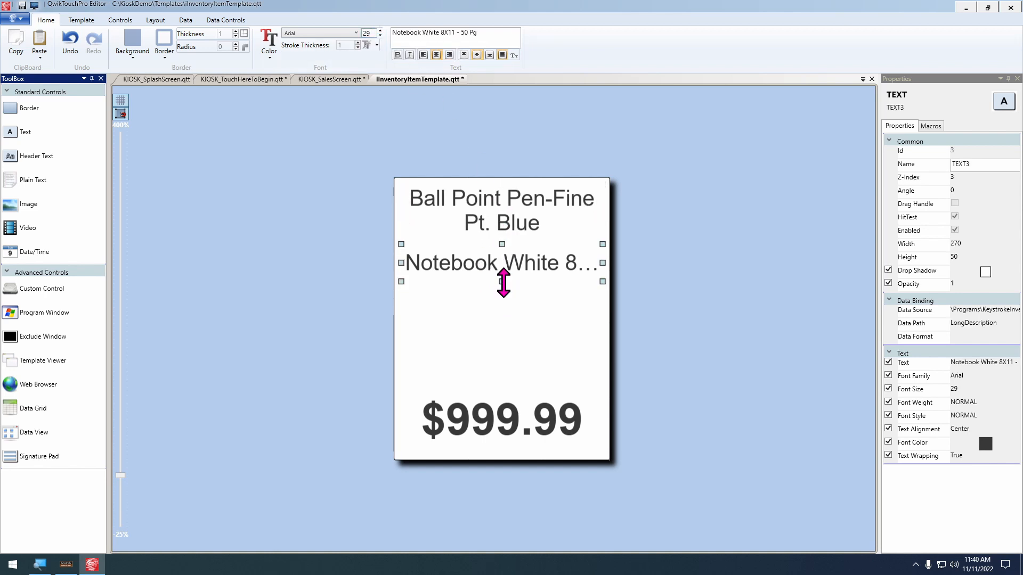
left_click_drag(503, 282, 518, 394)
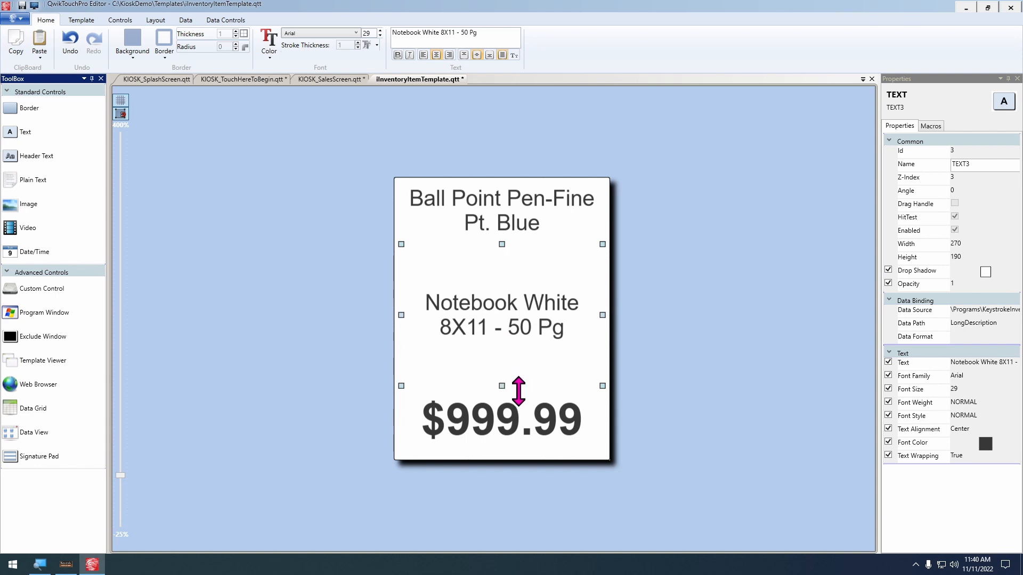
Make the description text bold and align the long description text to the top of its box
left_click(487, 202)
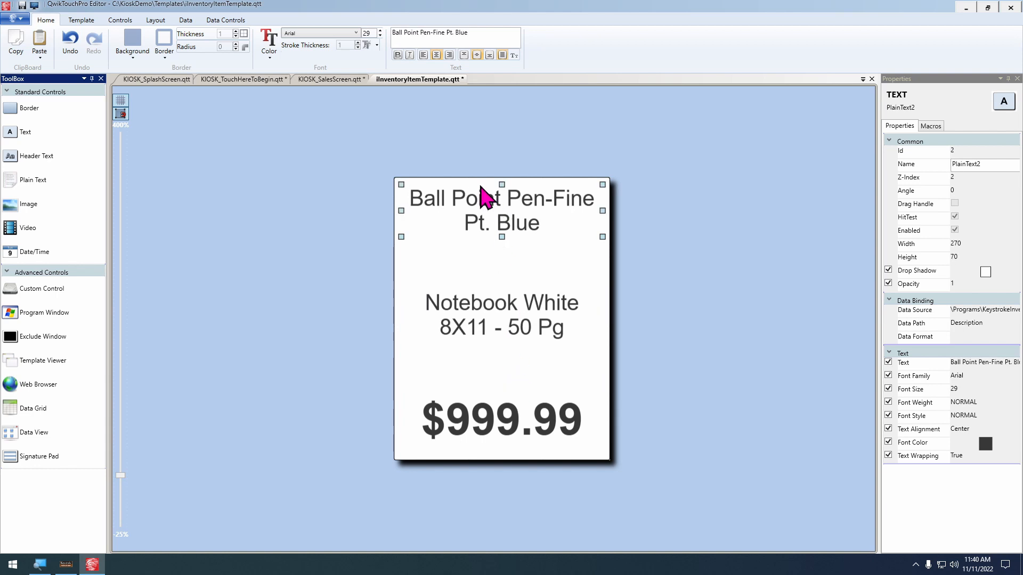
left_click(398, 56)
left_click(478, 316)
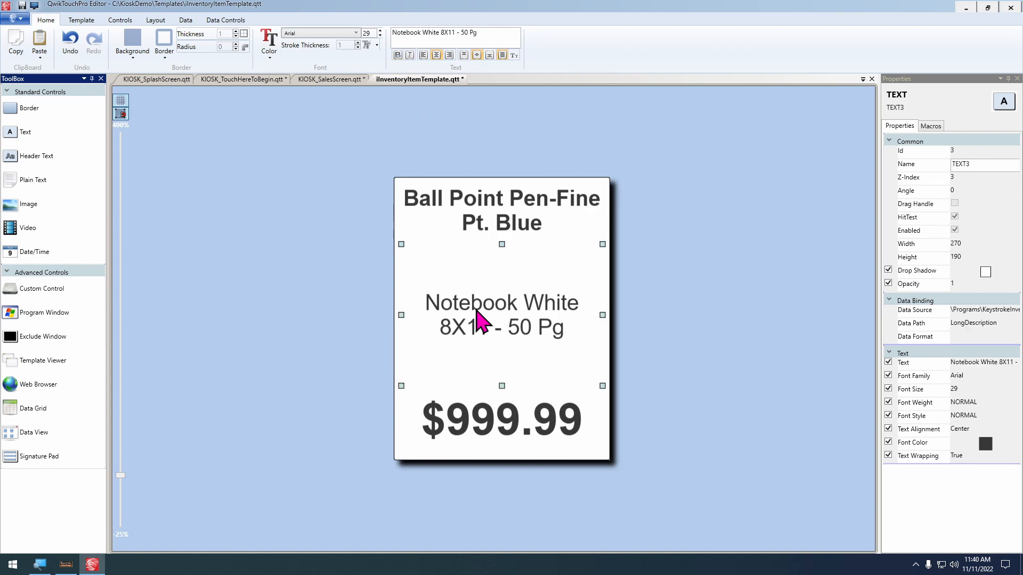
left_click(464, 56)
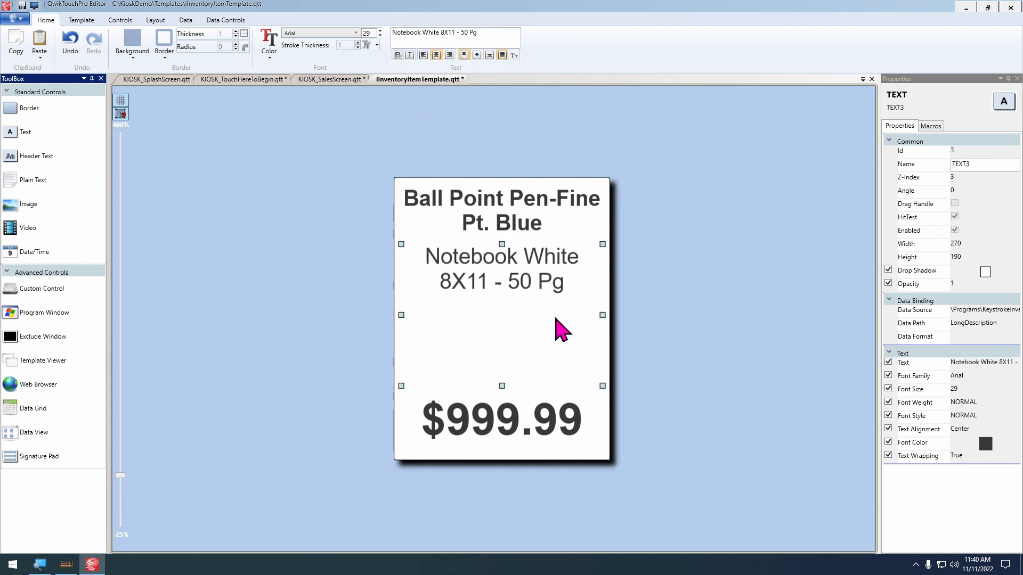
Switch to the KIOSK_SalesScreen.qtt template and refresh its view to load the updated item layout
left_click(355, 79)
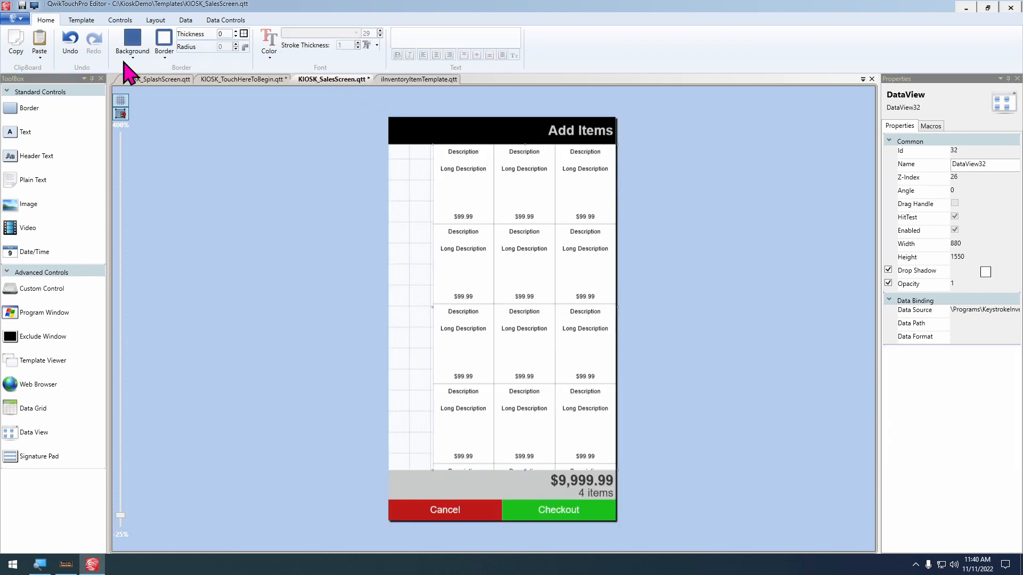
left_click(81, 20)
left_click(116, 43)
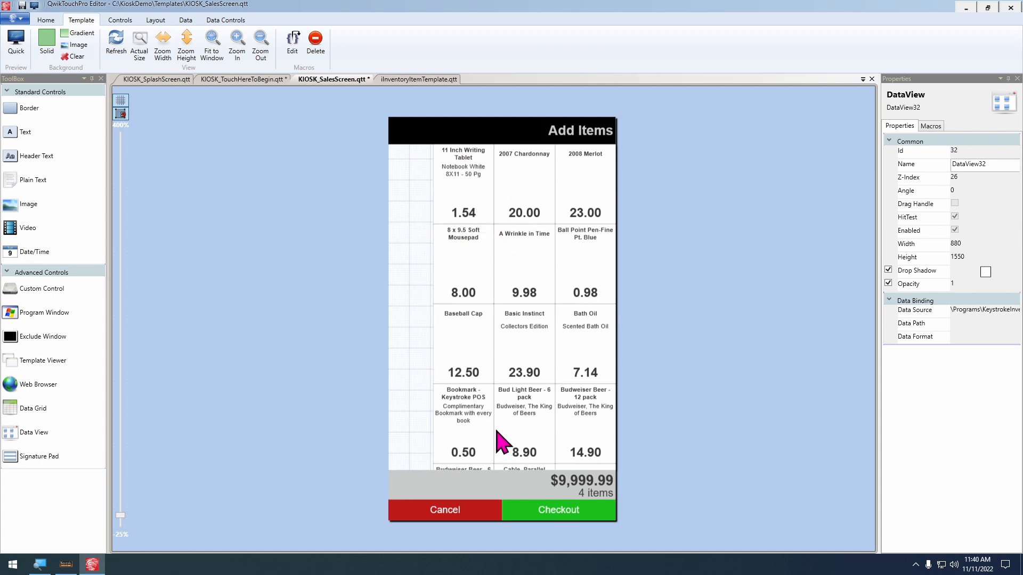
In the KeystrokeInventoryExport.qtpds data source, set the BasePrice column type to Decimal, update it, and refresh the sales screen template
left_click(196, 21)
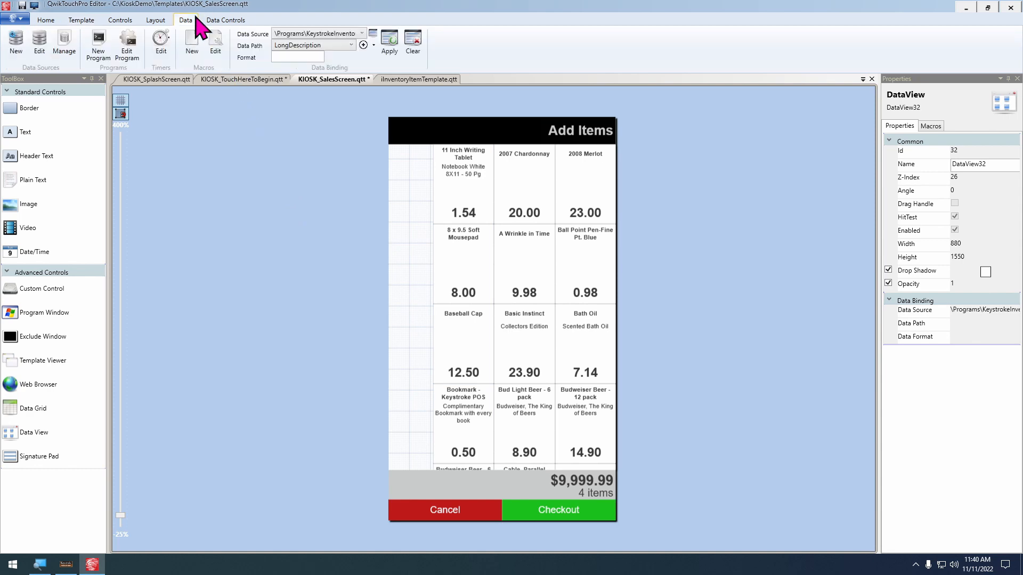
left_click(35, 43)
left_click(167, 79)
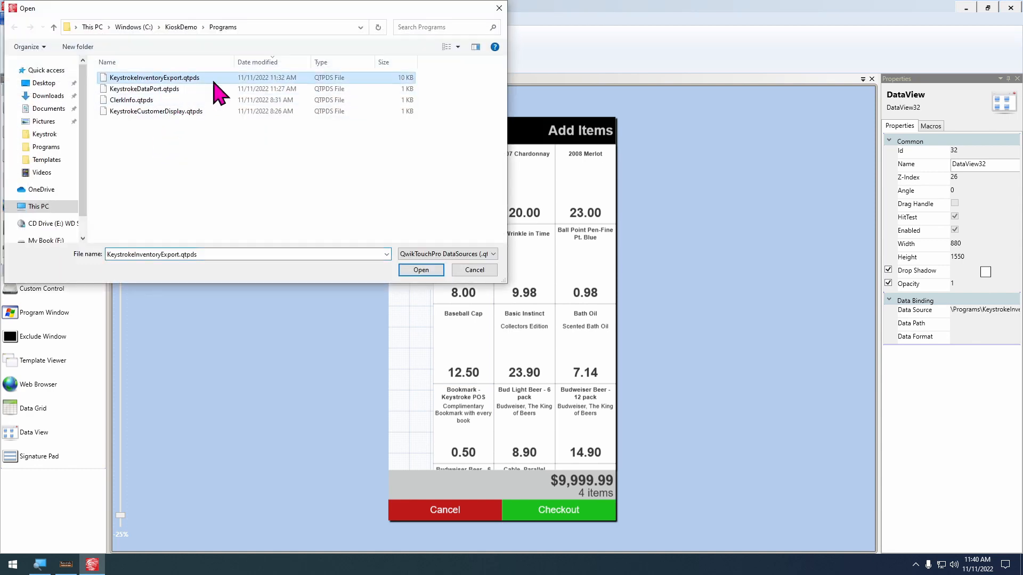
left_click(420, 270)
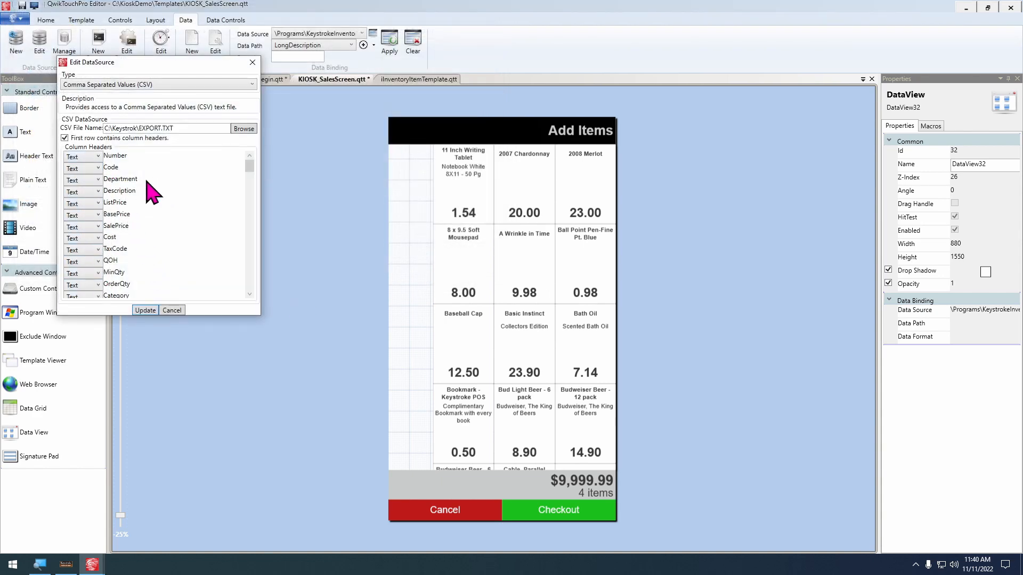
left_click(85, 215)
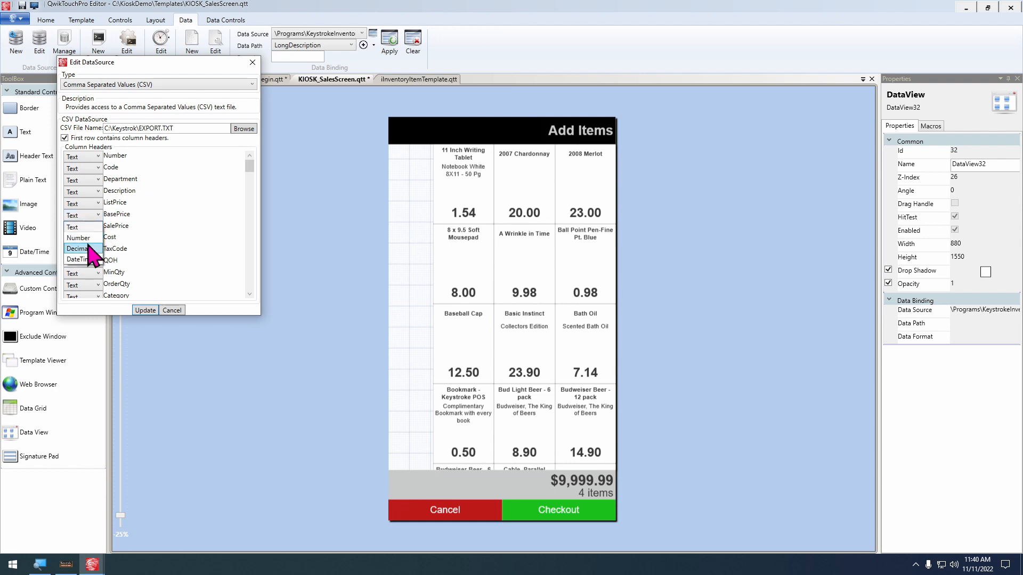
left_click(90, 249)
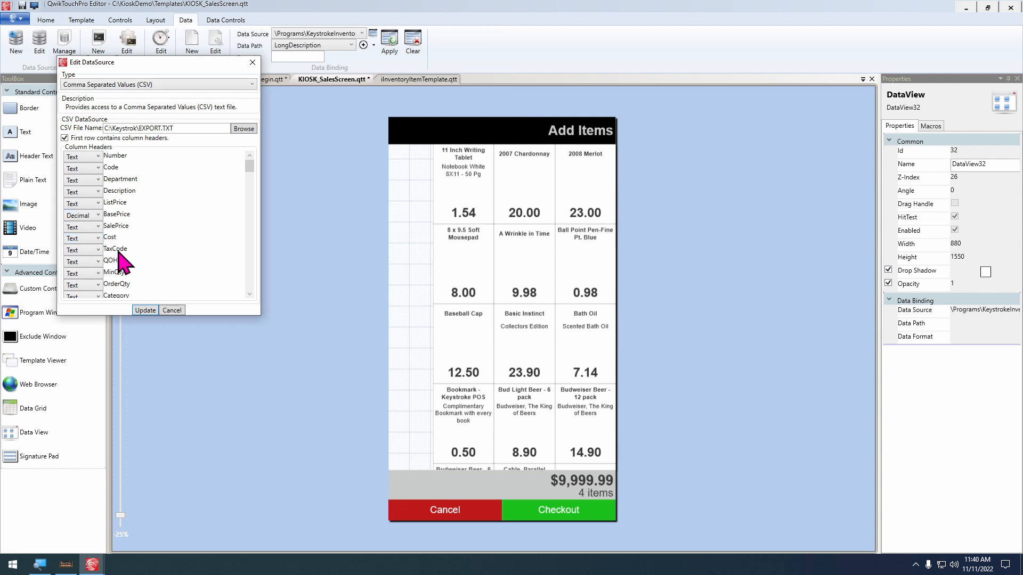
left_click(146, 311)
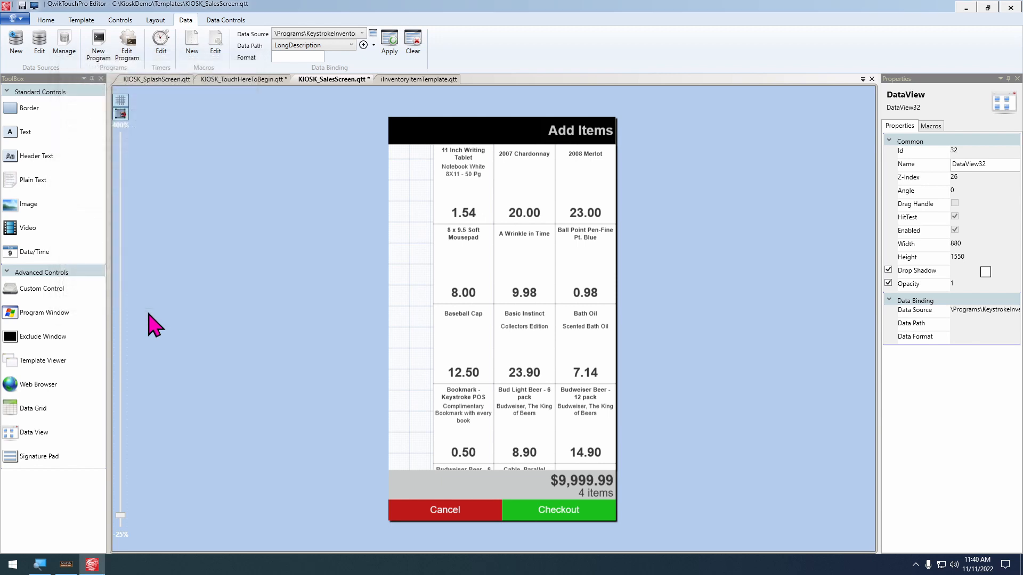
left_click(85, 20)
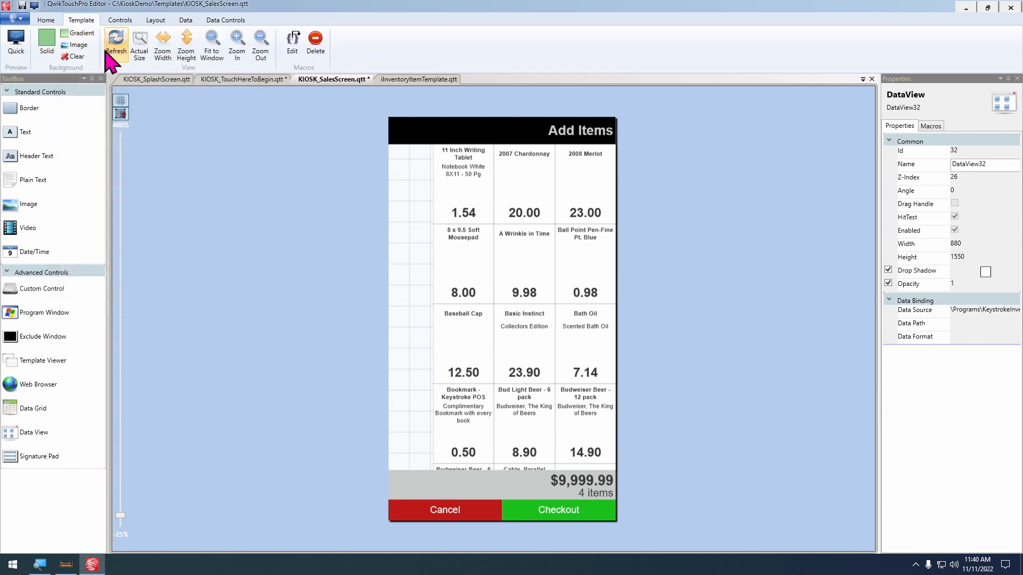
left_click(117, 52)
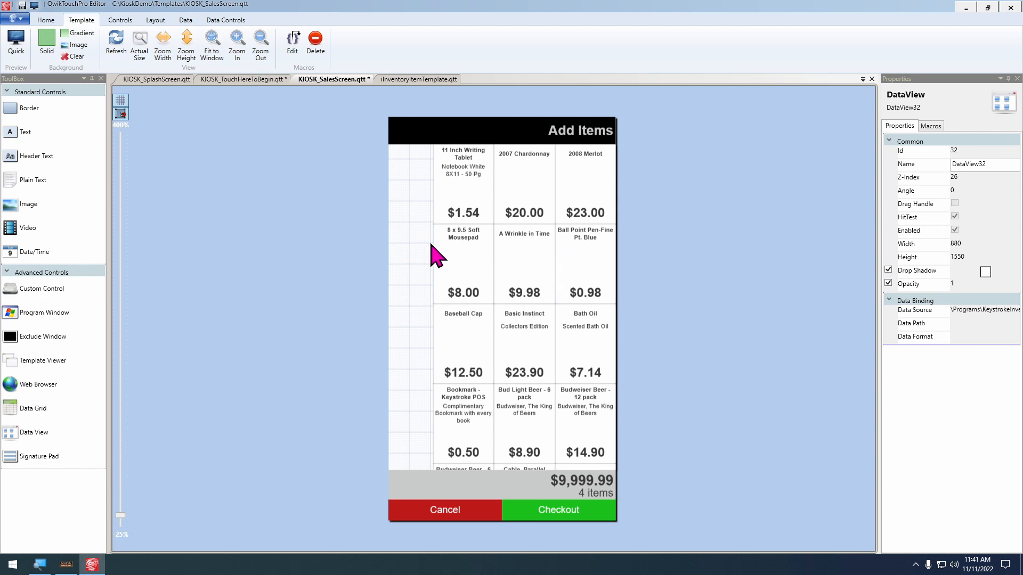
Switch to File Explorer from the desktop and open the Photos folder inside Keystrok\Tutor, with the Tutor contents sorted by name
key("super+d")
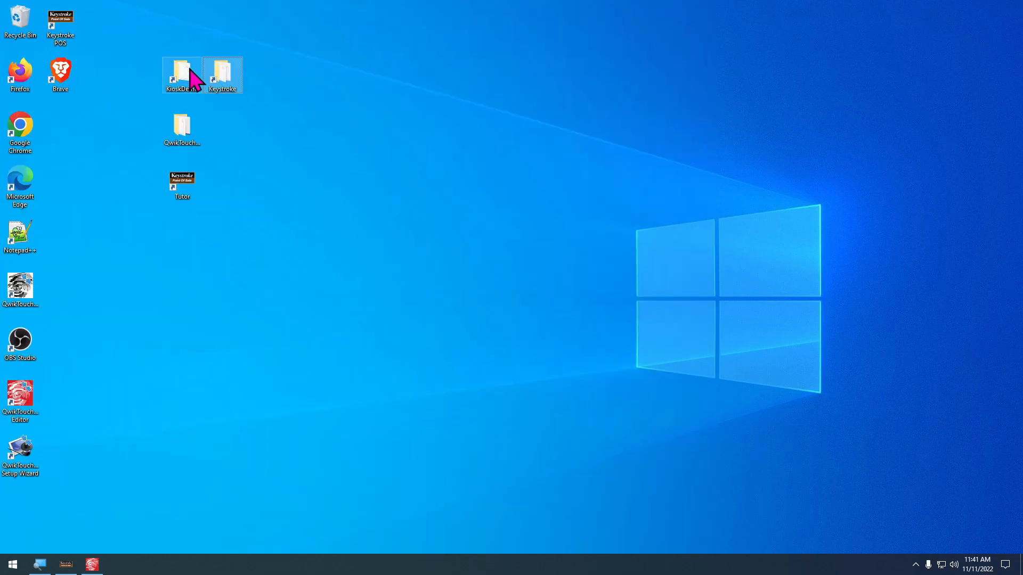
double_click(223, 80)
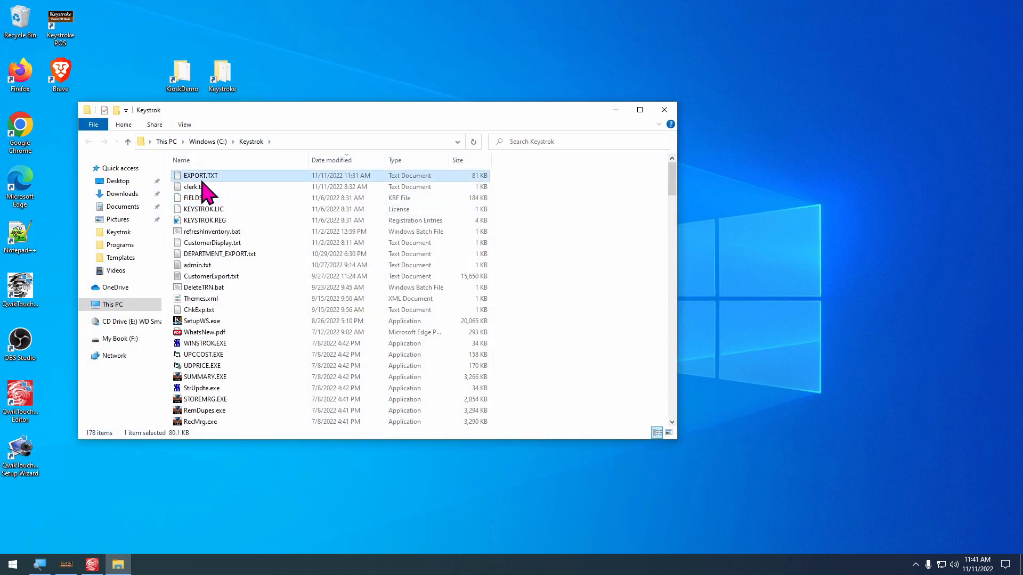
key("t")
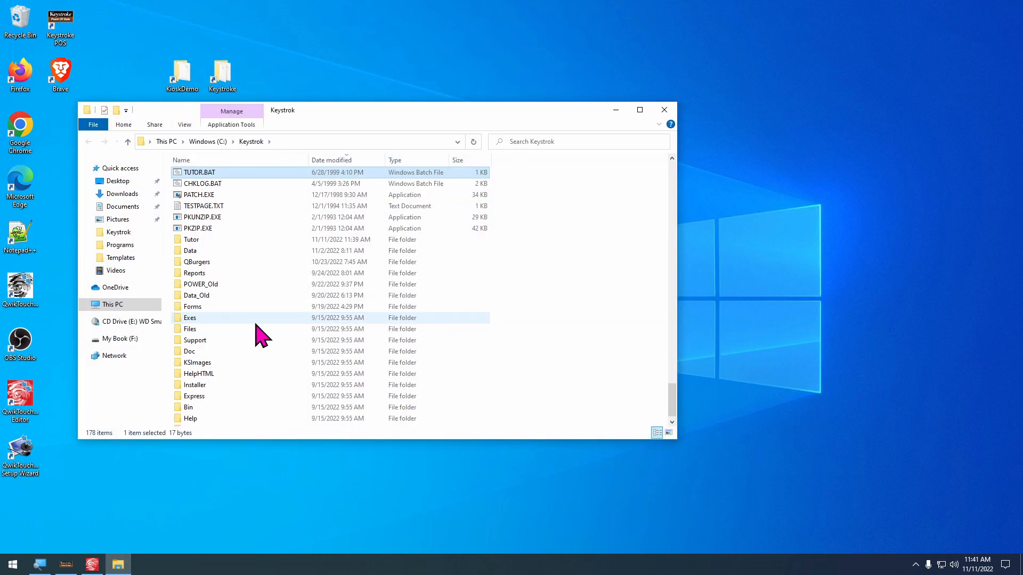
double_click(234, 238)
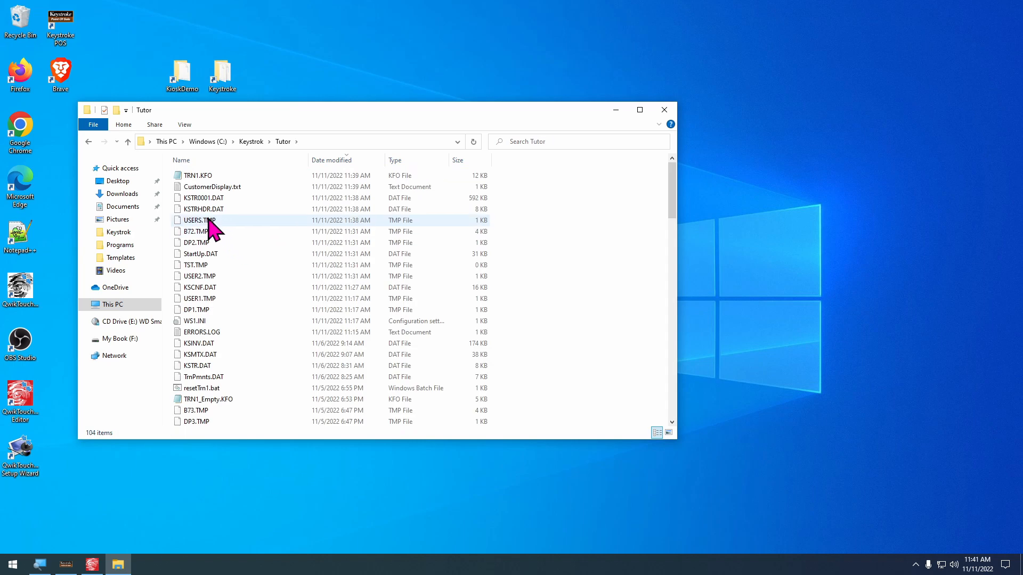
left_click(239, 159)
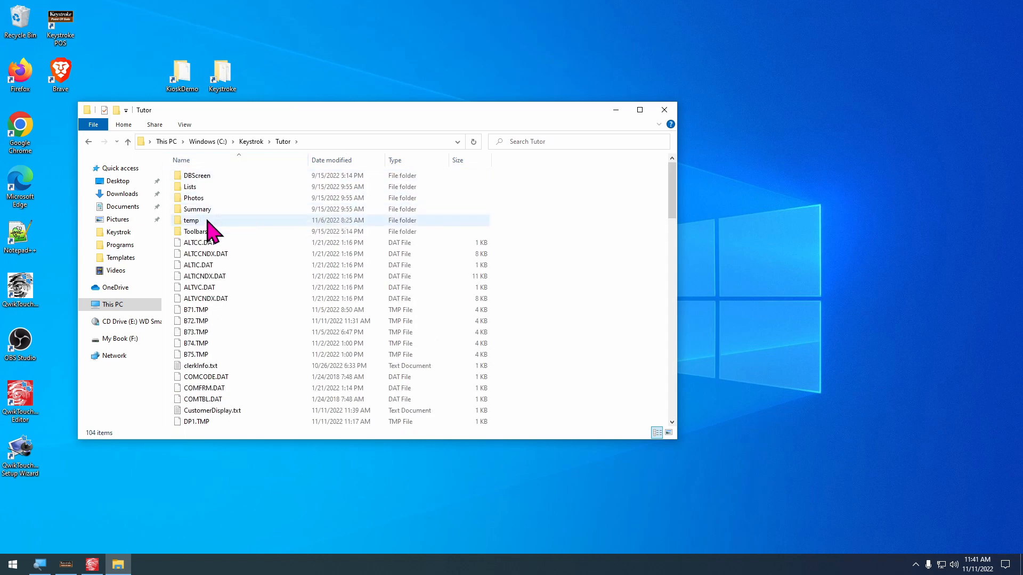
double_click(203, 200)
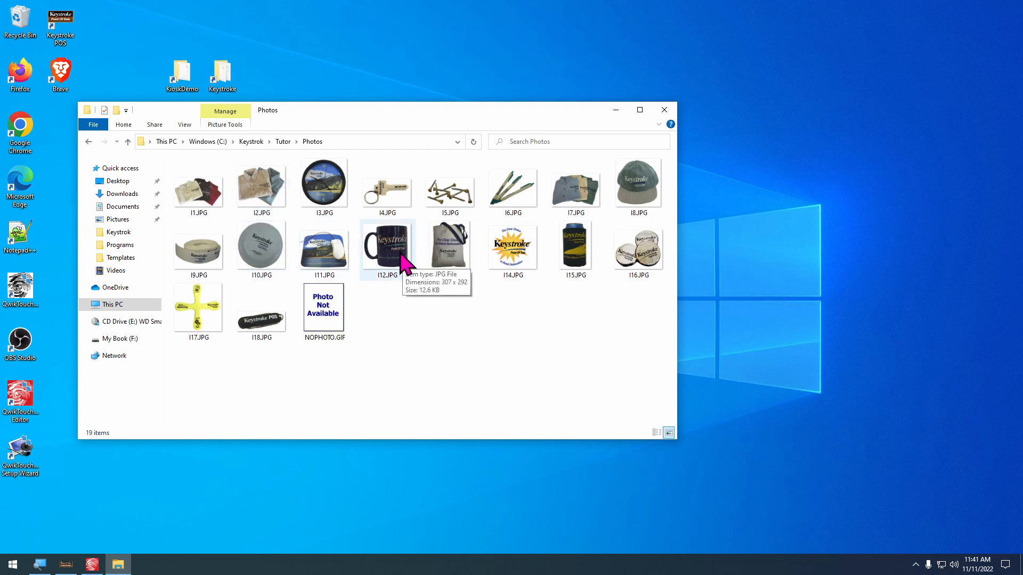
Copy the Photos folder's path into a new Notepad document and extend it to C:\Keystrok\Tutor\Photos\I3.JPG
left_click(331, 184)
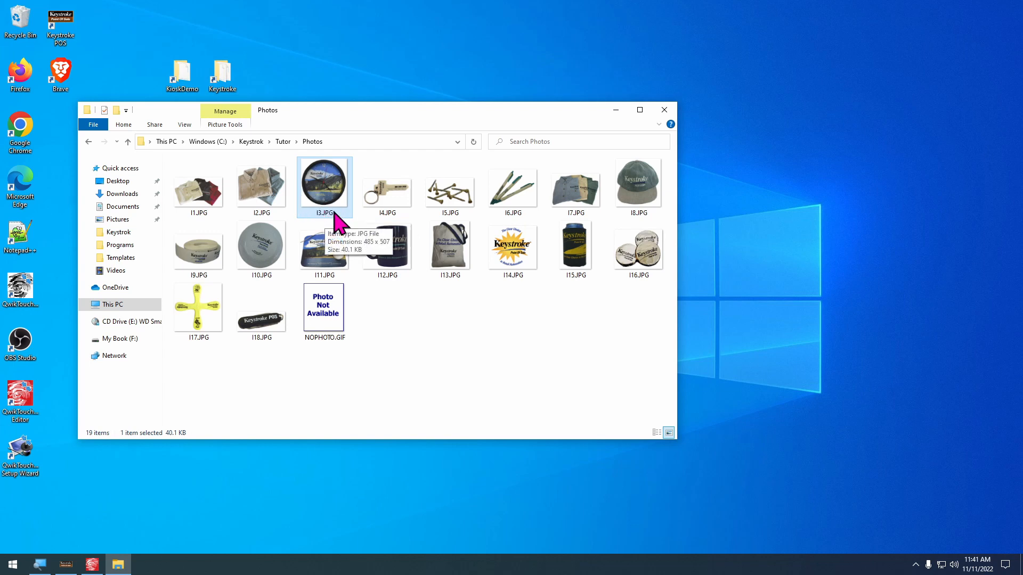
key("alt+d")
key("ctrl+c")
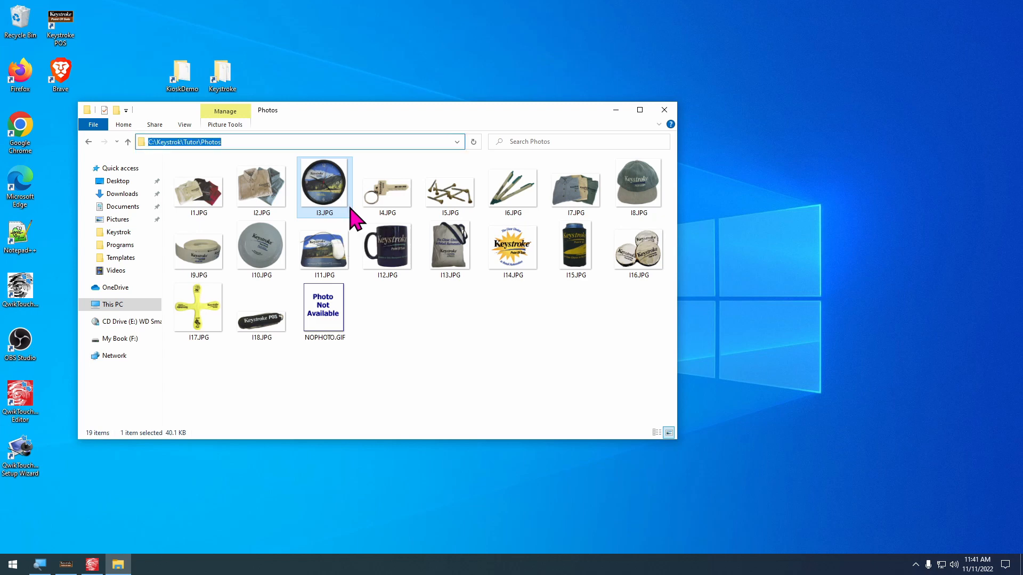
key("super+r")
type("notepad")
key("Return")
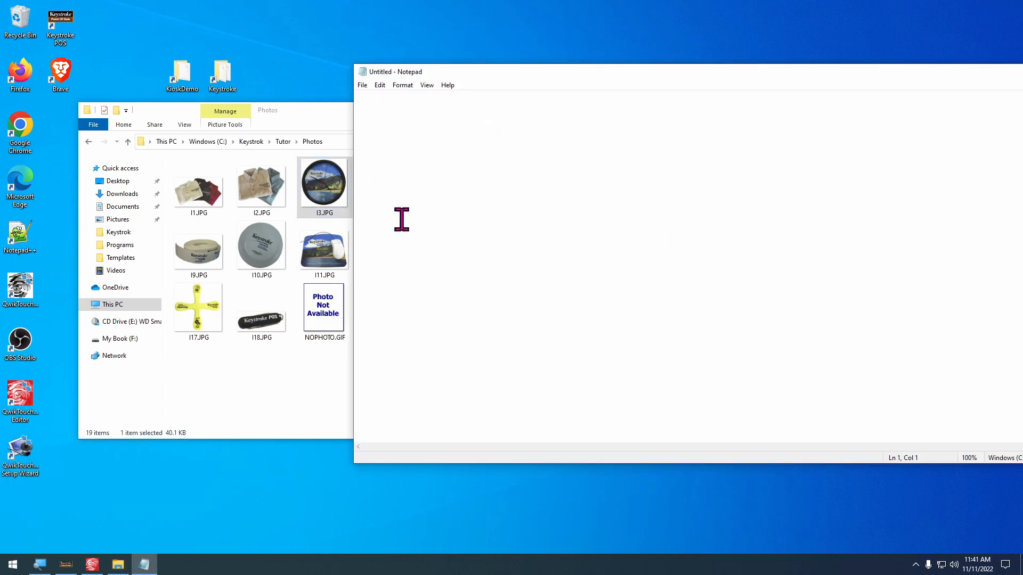
key("ctrl+v")
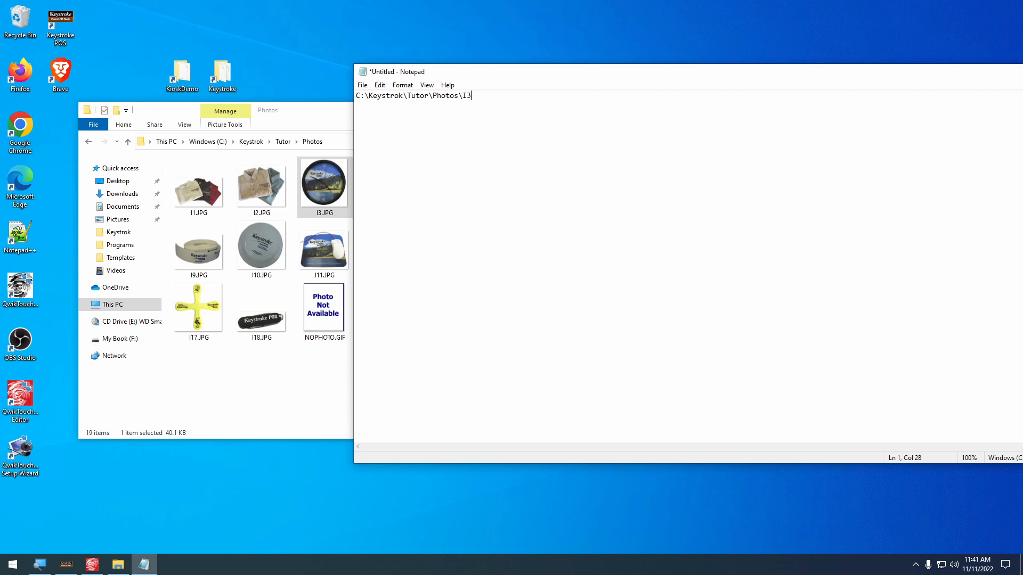
Change the photo path in Notepad to the pattern C:\Keystrok\Tutor\Photos\I{0}.JPG, copy it, and close Notepad unsaved along with the Photos folder
scroll(611, 203, "up", 10)
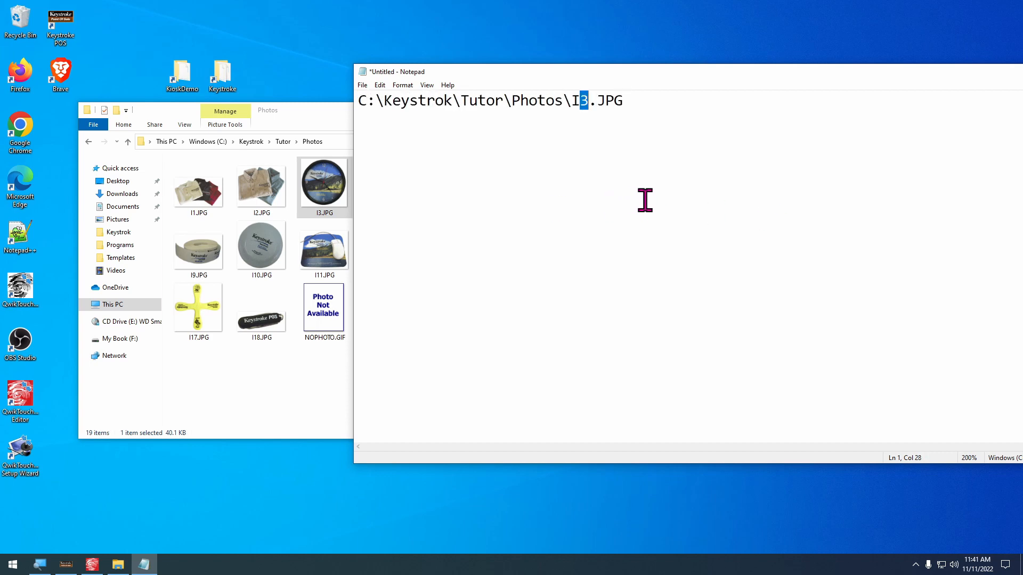
type("{0")
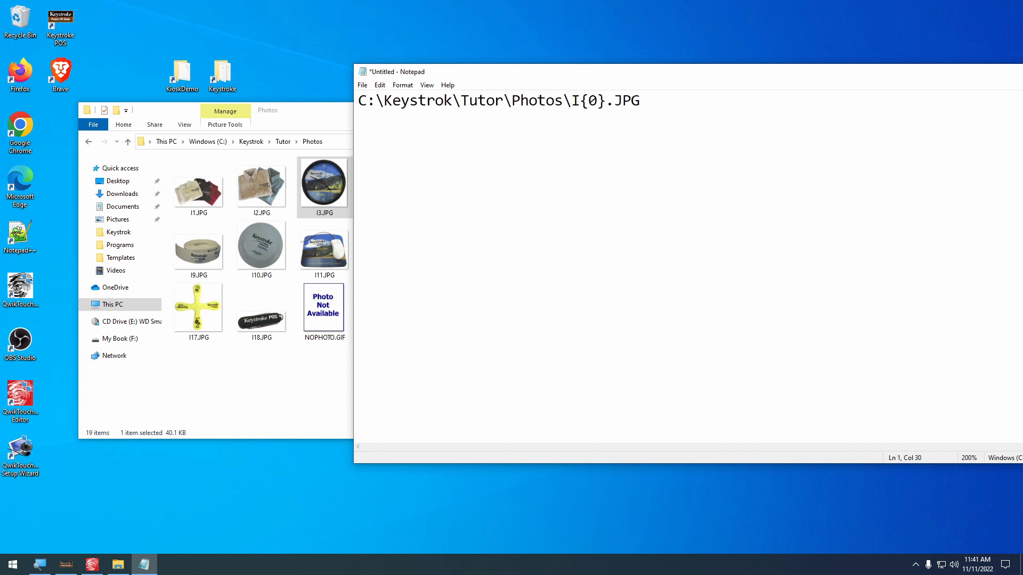
key("ctrl+a")
key("alt+F4")
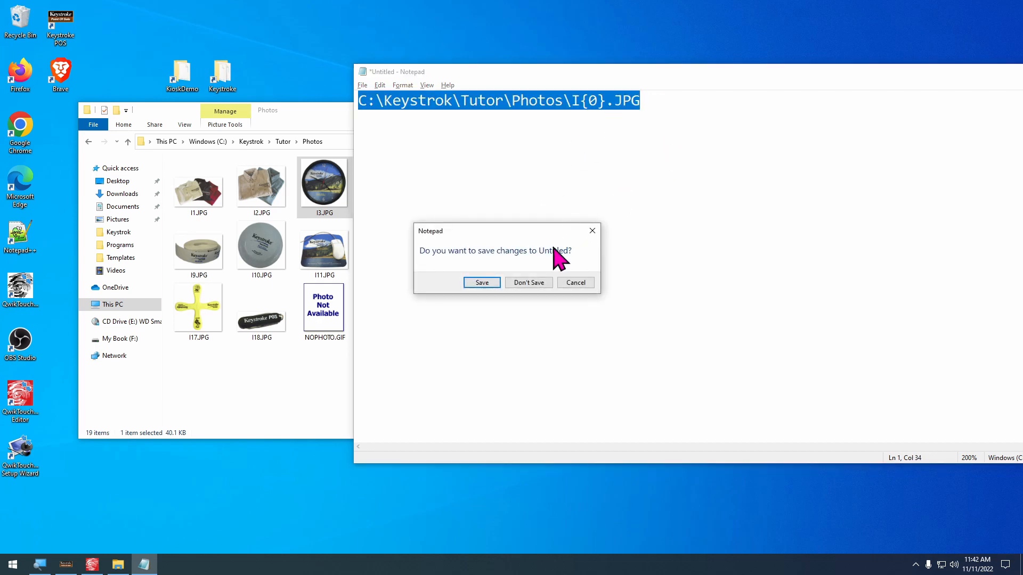
left_click(525, 285)
key("alt+F4")
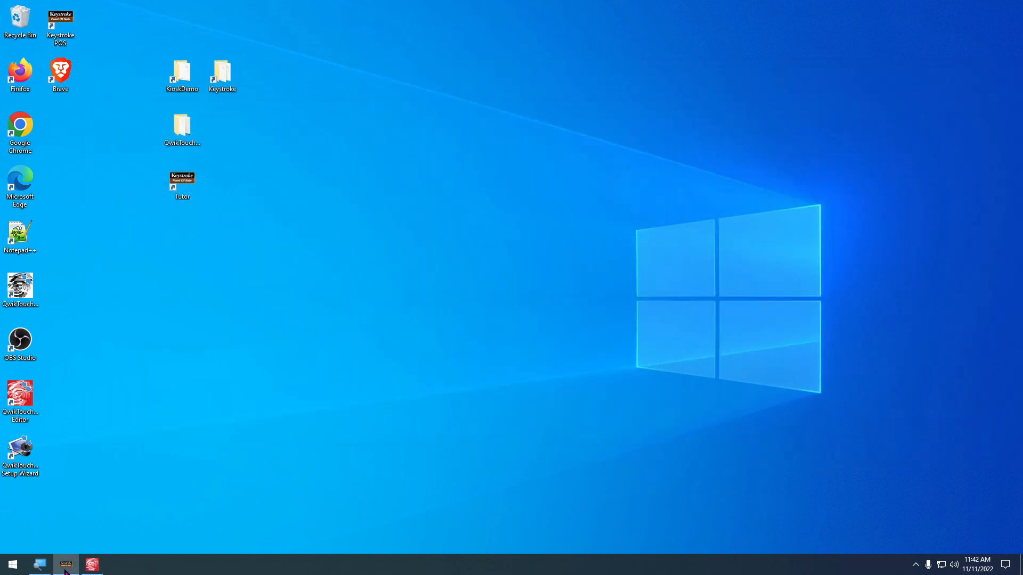
Switch to QwikTouchPro Editor and save iInventoryItemTemplate.qtt as a new template named iInventoryItemTemplate_Promotional.qtt
left_click(92, 564)
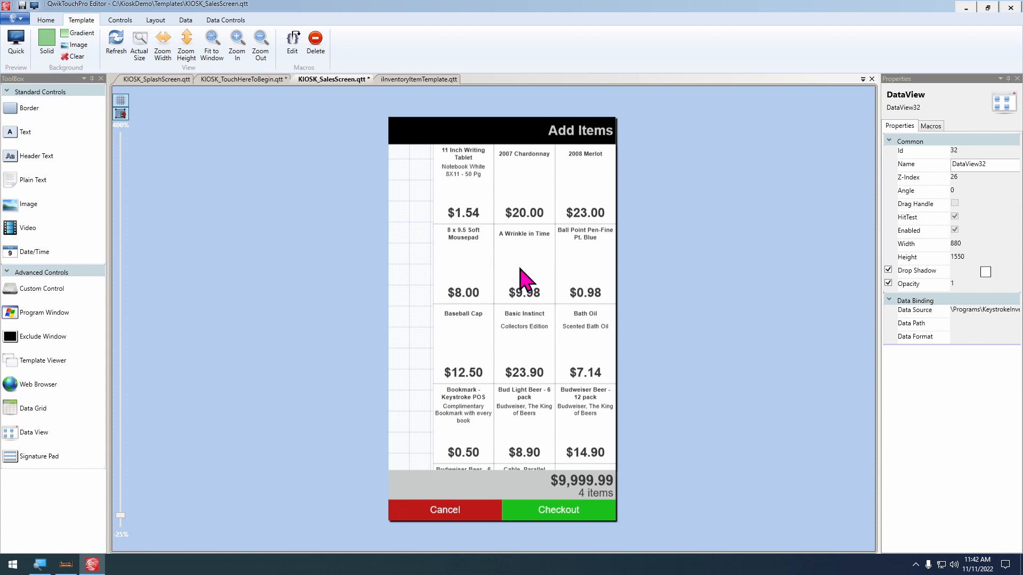
left_click(411, 80)
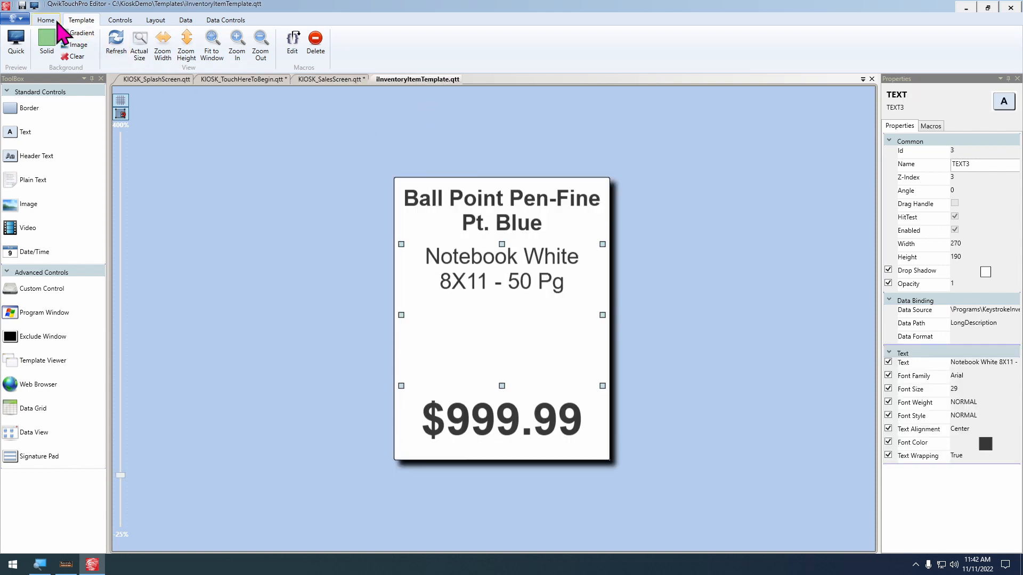
left_click(14, 19)
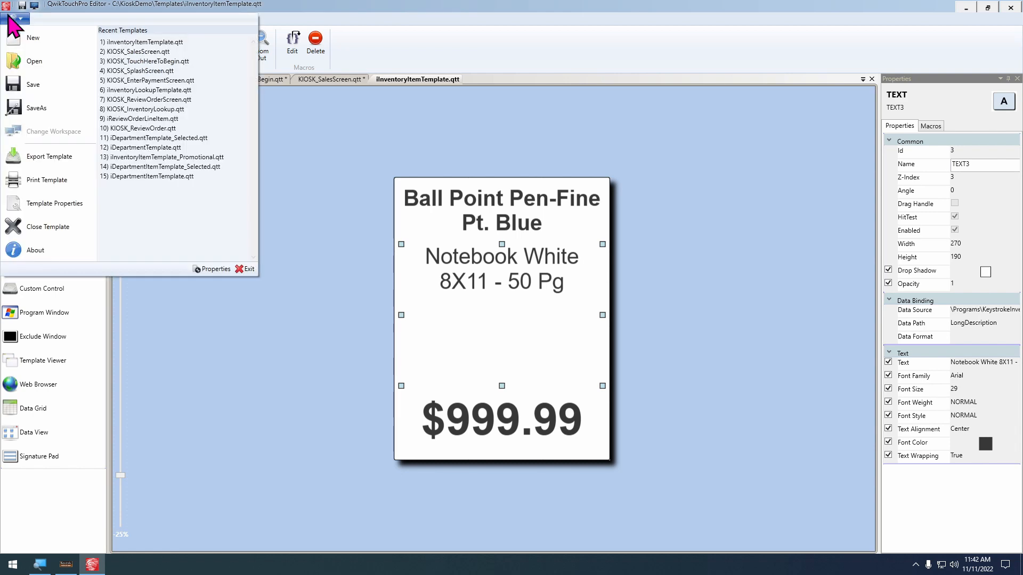
left_click(41, 116)
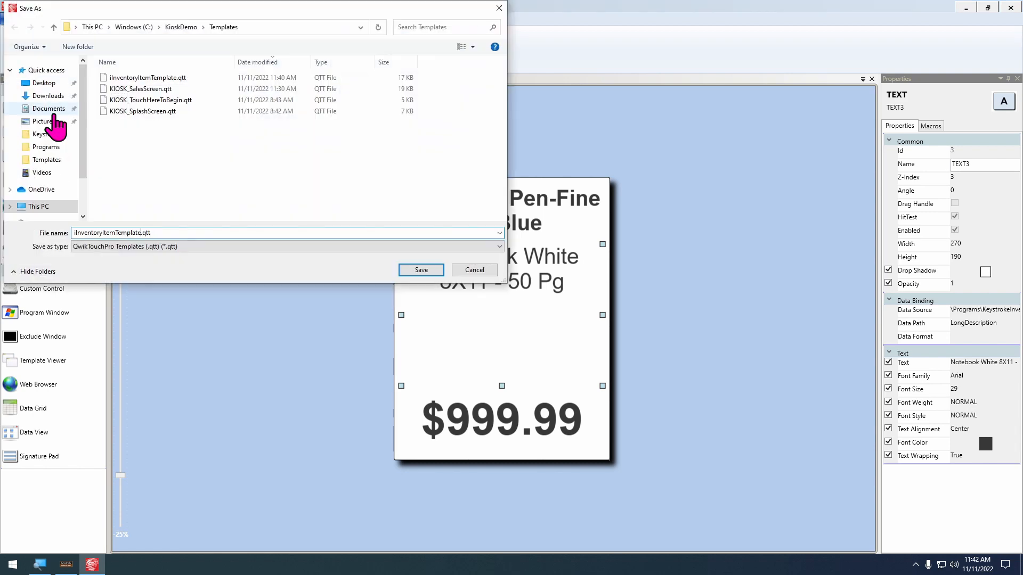
type("_Promotional")
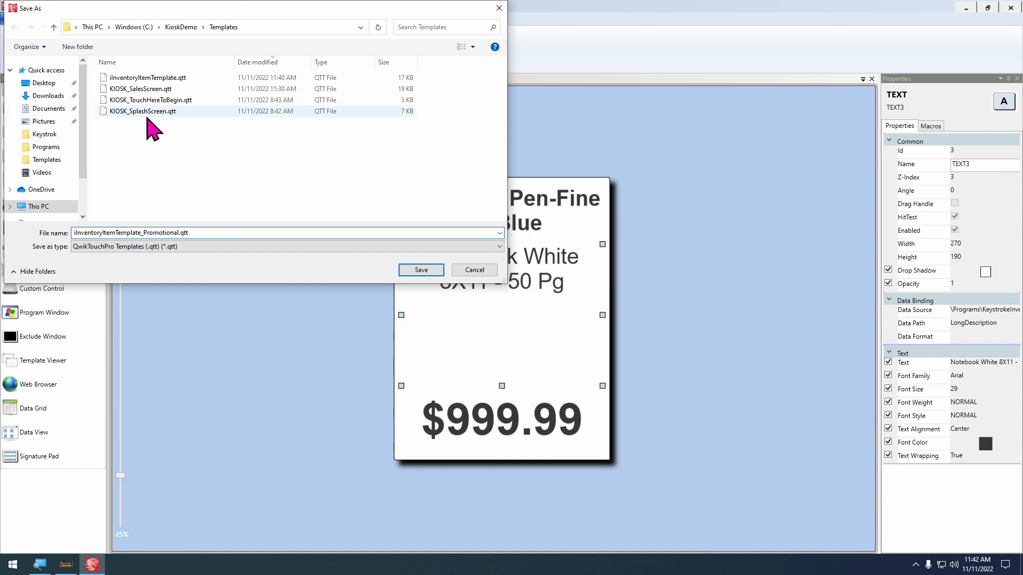
left_click(426, 275)
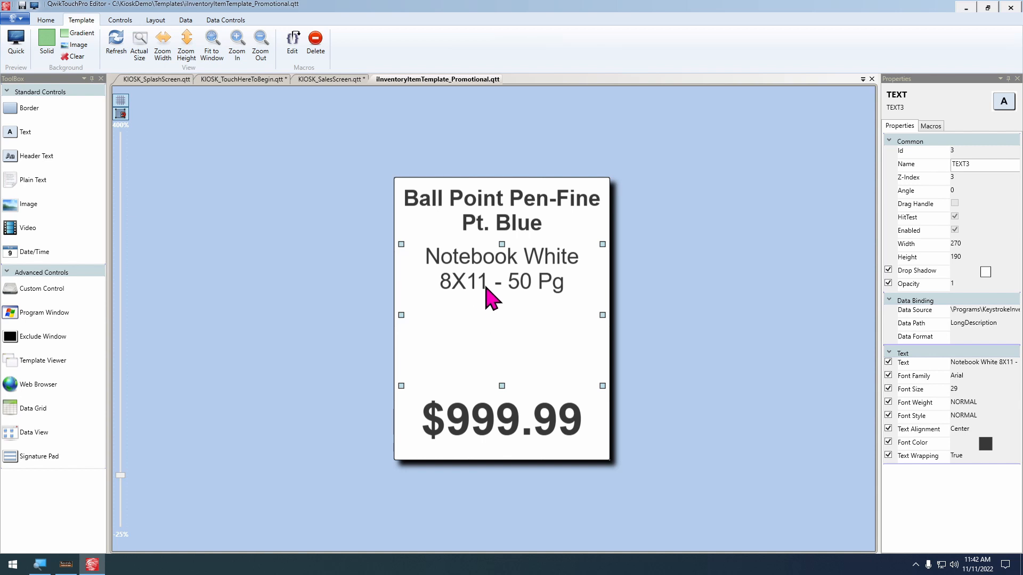
Replace the long description text with the QwikTouchProLogo450x300.png image from the desktop's QwikTouchProFiles folder, copying the file to the Media folder
key("Delete")
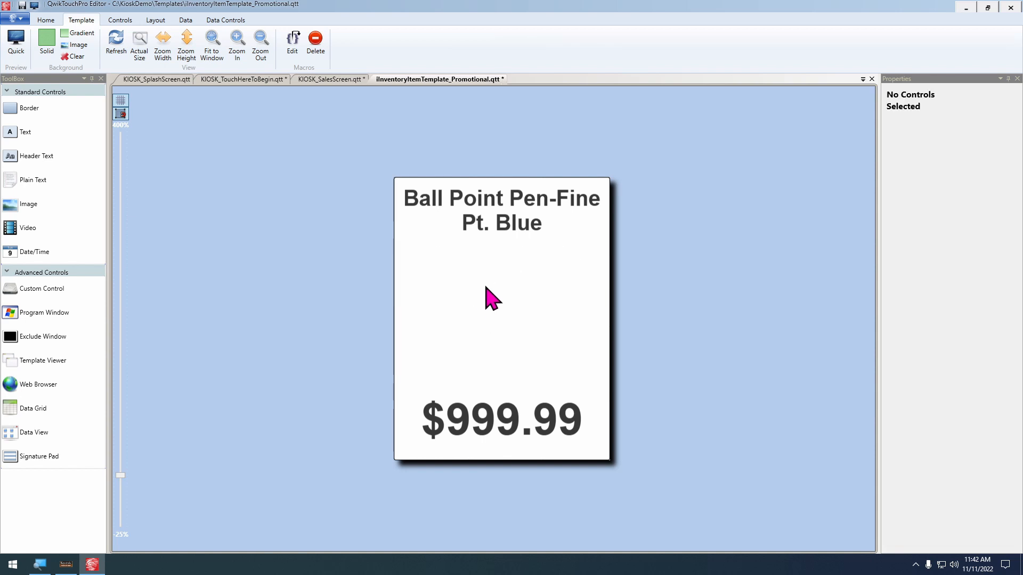
left_click_drag(53, 205, 464, 304)
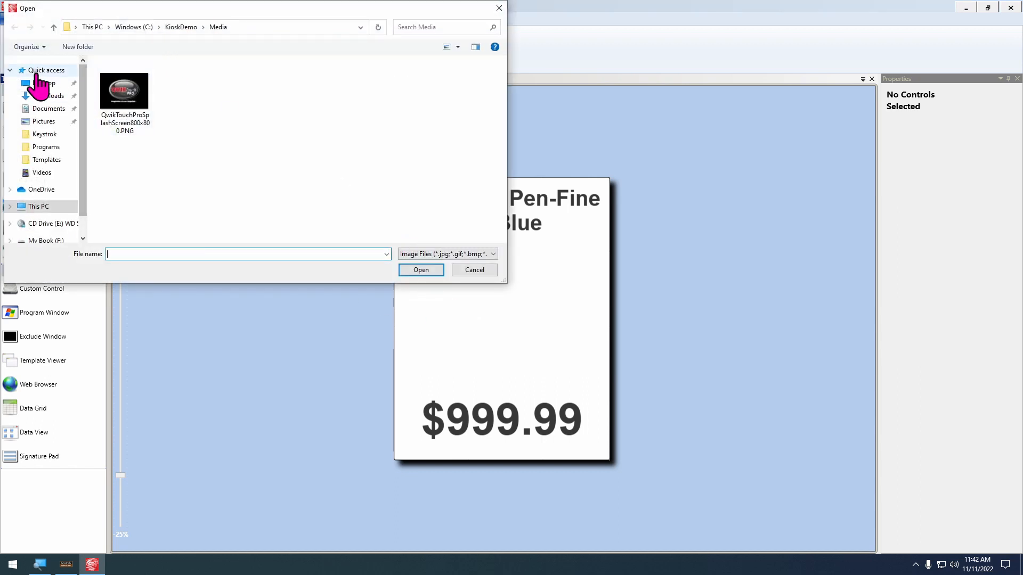
left_click(44, 83)
left_click(128, 84)
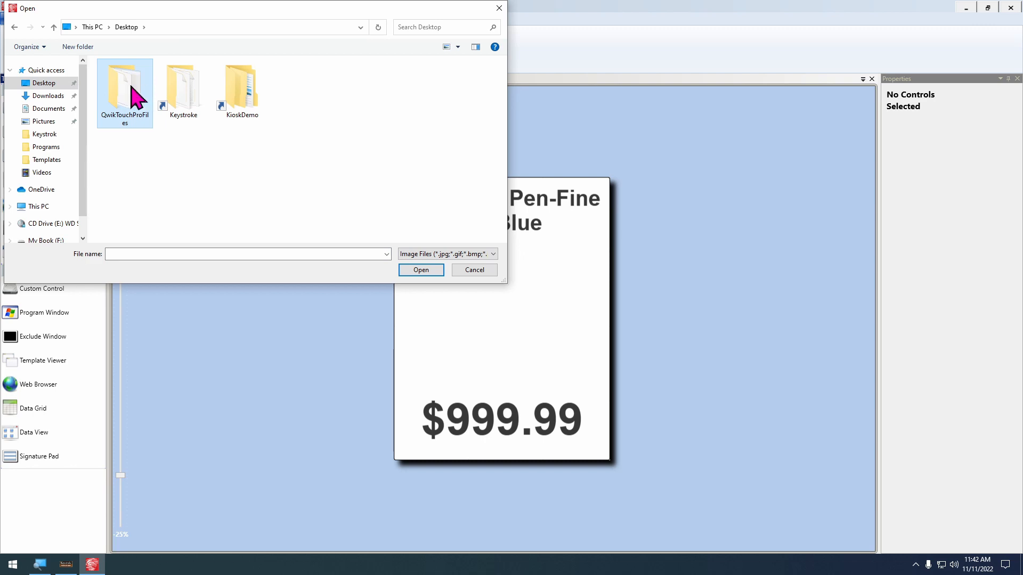
double_click(128, 93)
double_click(129, 95)
left_click(502, 342)
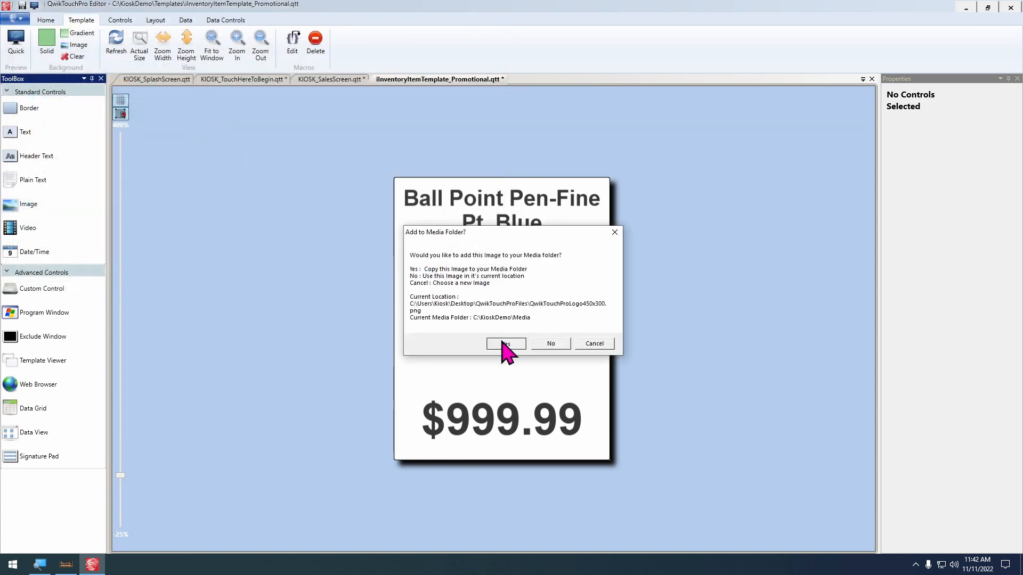
left_click_drag(540, 338, 489, 280)
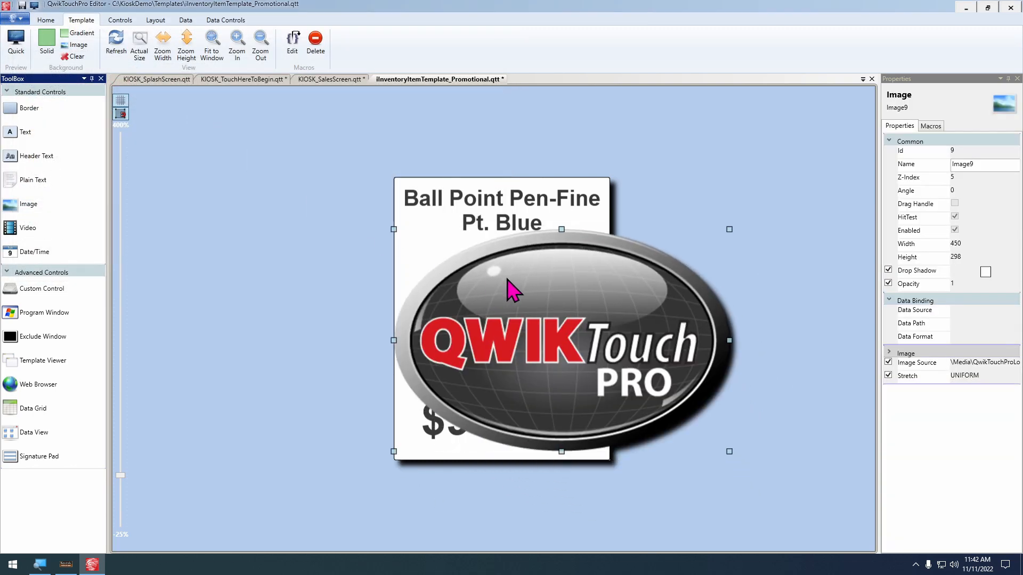
Resize the logo image to 270 wide by 178 high and position it between the item description and the price
key("shift+Left")
key("shift+Left")
key("shift+Left")
key("shift+Left")
key("shift+Left")
key("shift+Left")
key("shift+Left")
key("shift+Left")
key("shift+Left")
key("shift+Left")
key("shift+Left")
key("shift+Left")
key("shift+Left")
key("shift+Left")
key("shift+Left")
key("shift+Left")
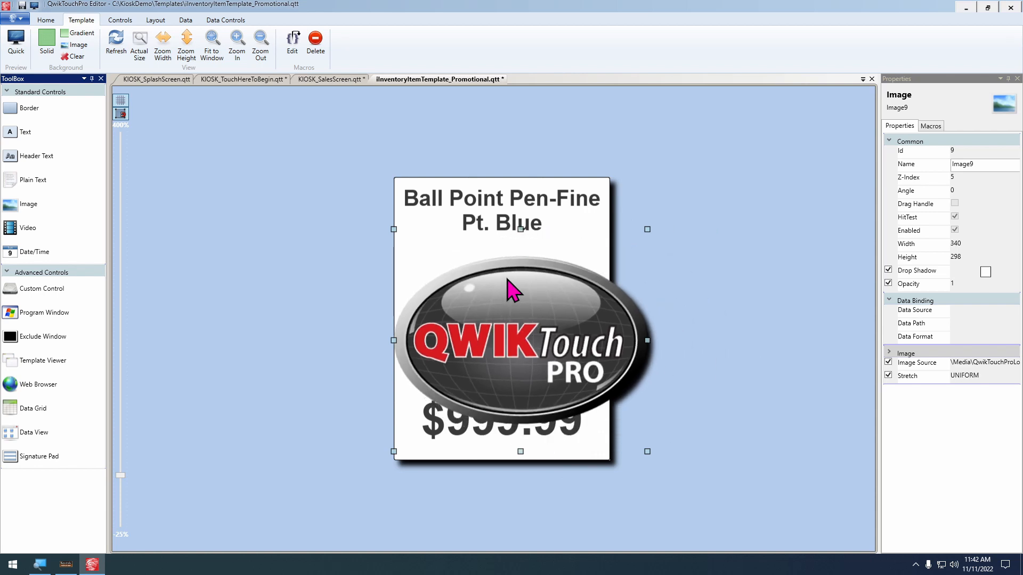
key("shift+Up")
key("shift+Up")
key("shift+Up")
key("shift+Up")
key("shift+Up")
key("shift+Up")
key("shift+Up")
key("shift+Up")
key("shift+Up")
key("shift+Up")
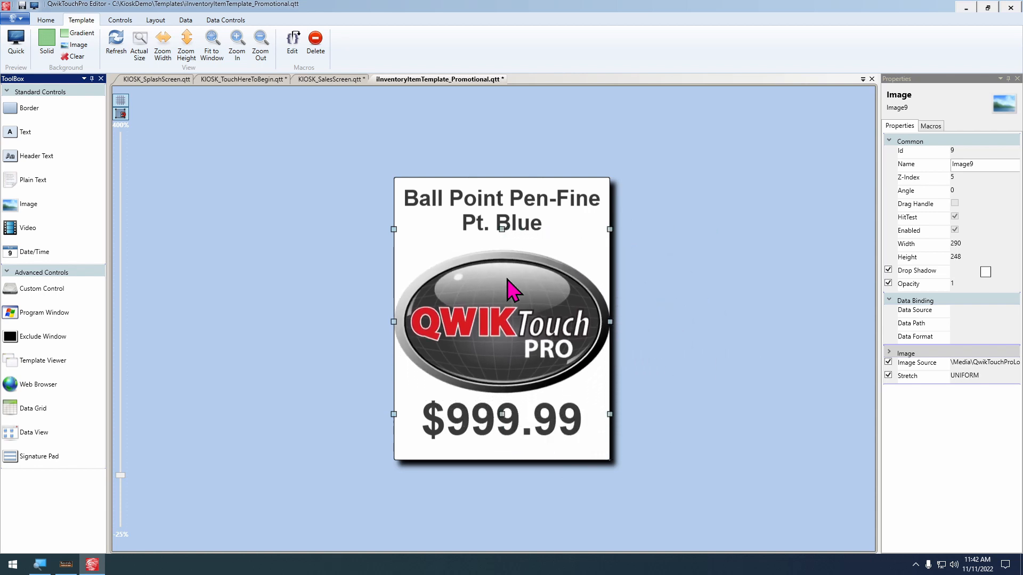
key("shift+Left")
key("shift+Left")
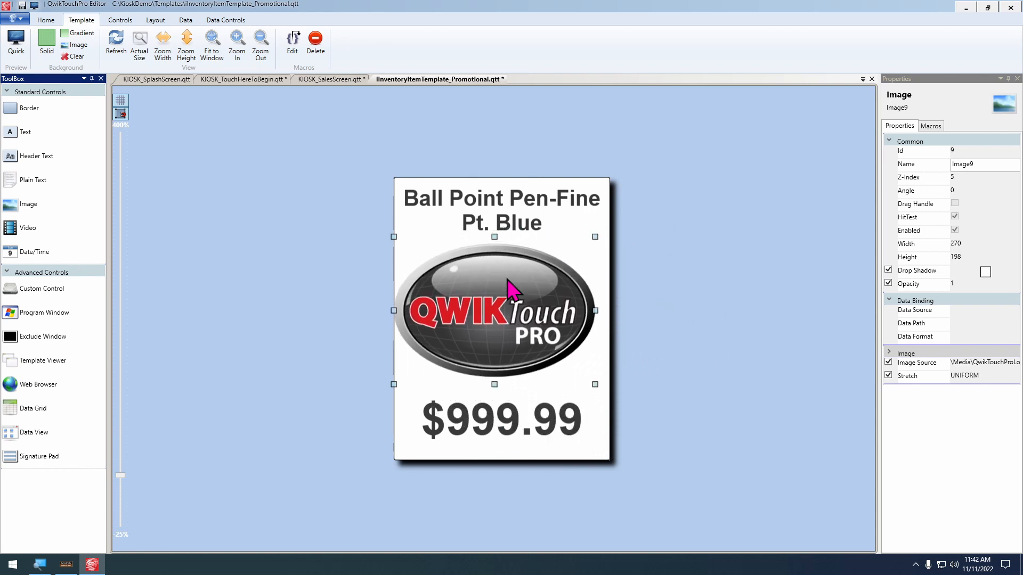
key("Down")
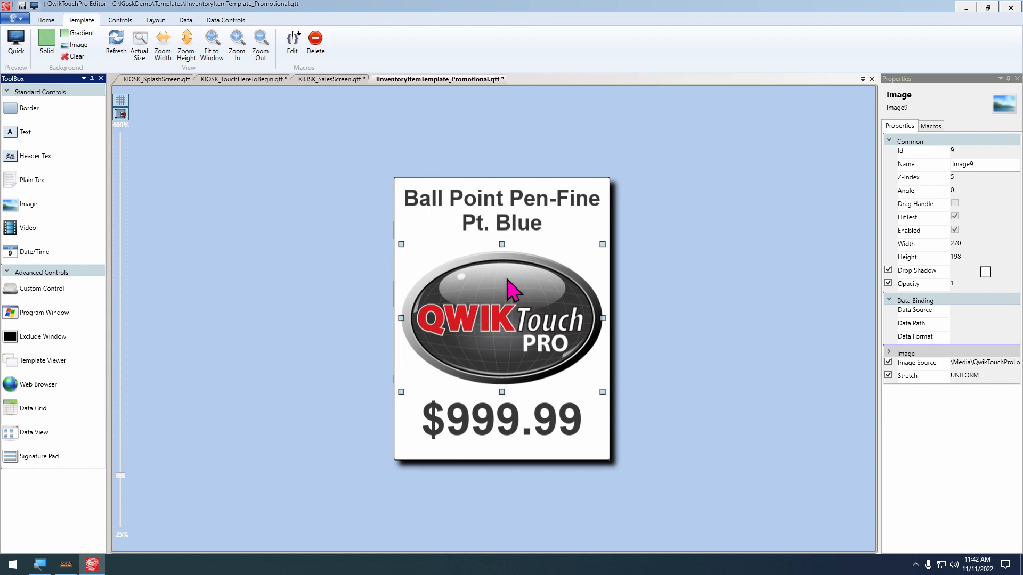
key("shift+Up")
key("Down")
key("shift+Up")
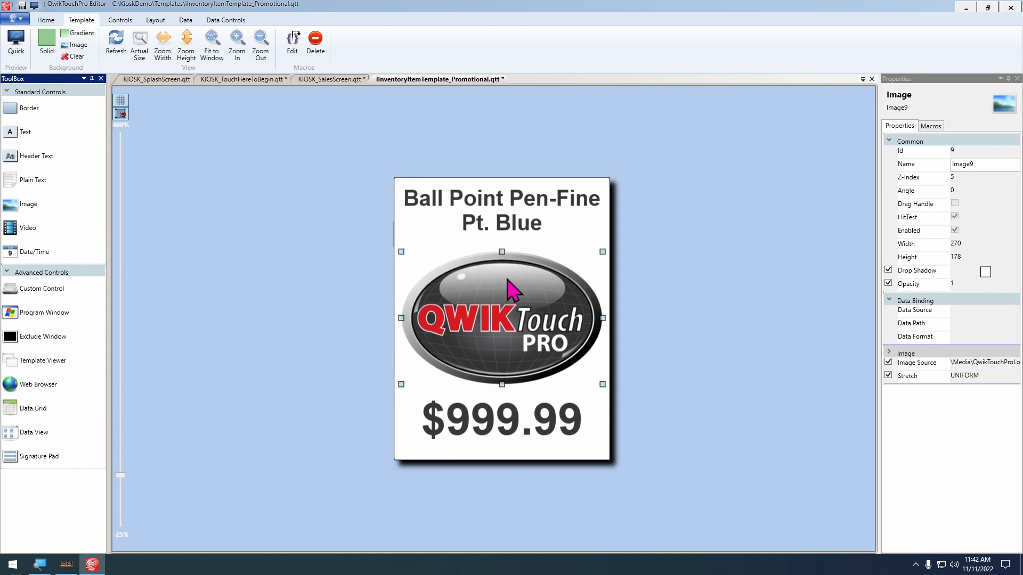
Bind the logo image to the Number column of KeystrokeInventoryExport.qtpds with the format C:\Keystrok\Tutor\Photos\I{0}.JPG, and widen the properties area
scroll(434, 292, "down", 1)
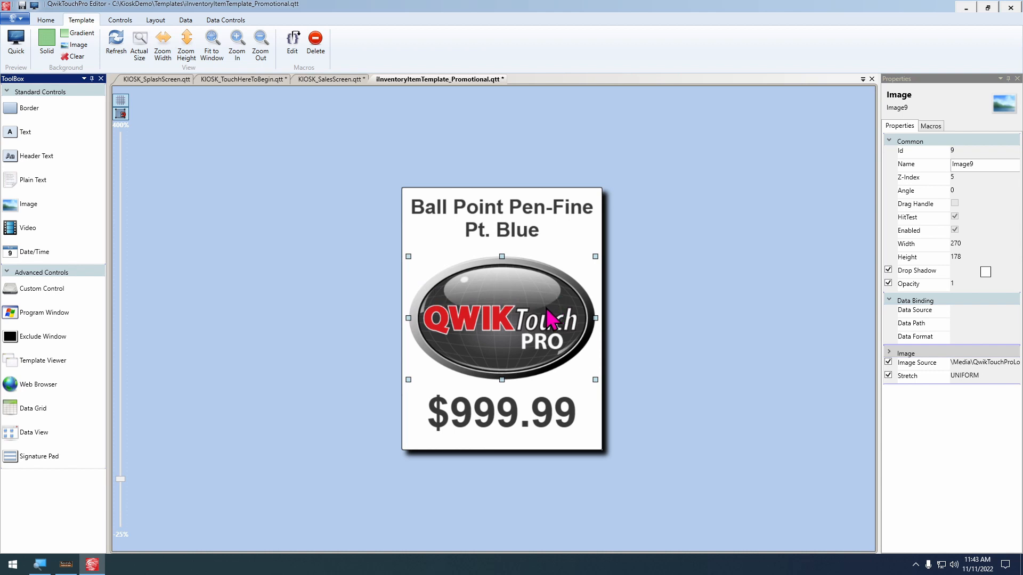
left_click(500, 215)
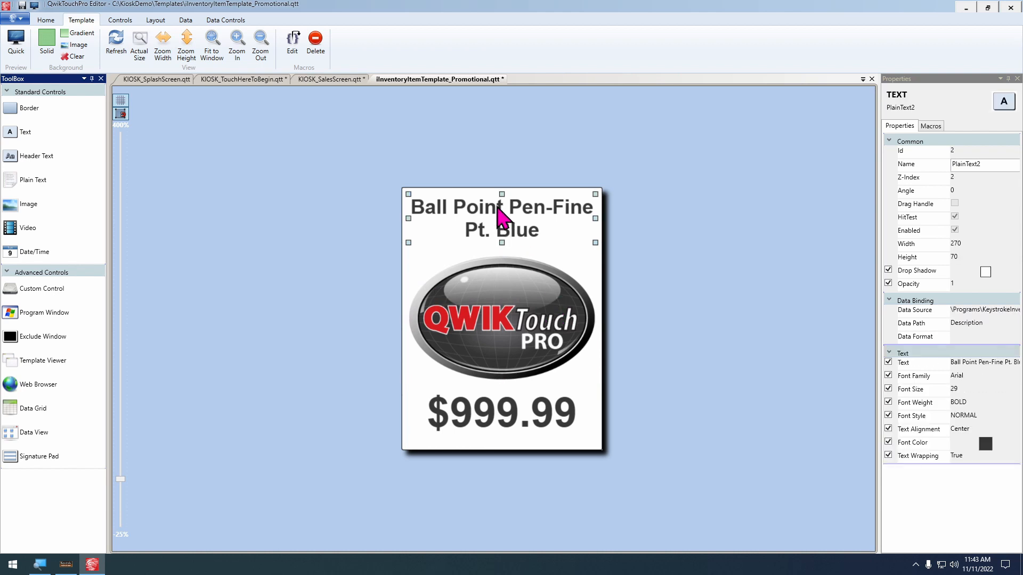
left_click(504, 345)
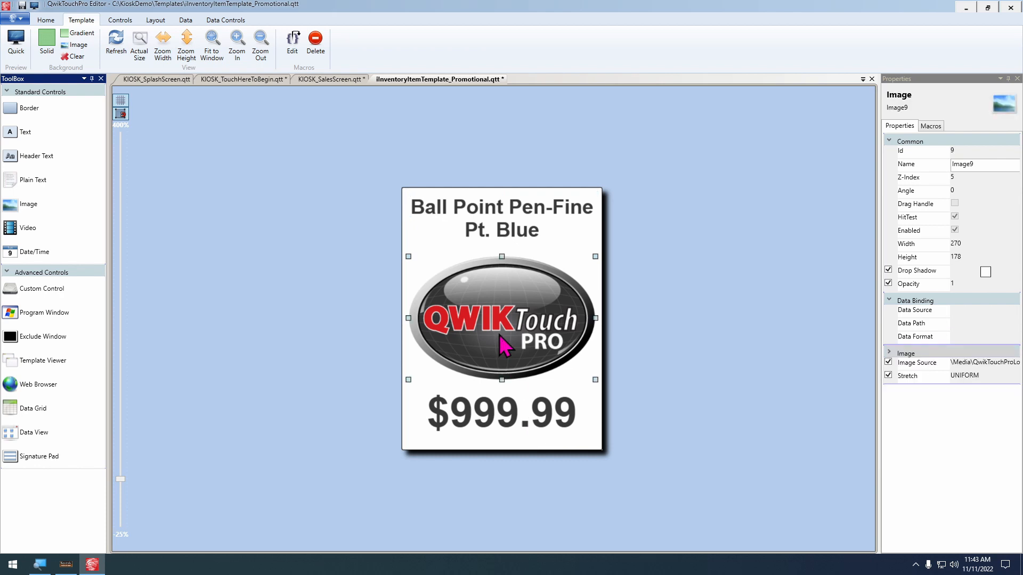
left_click(186, 20)
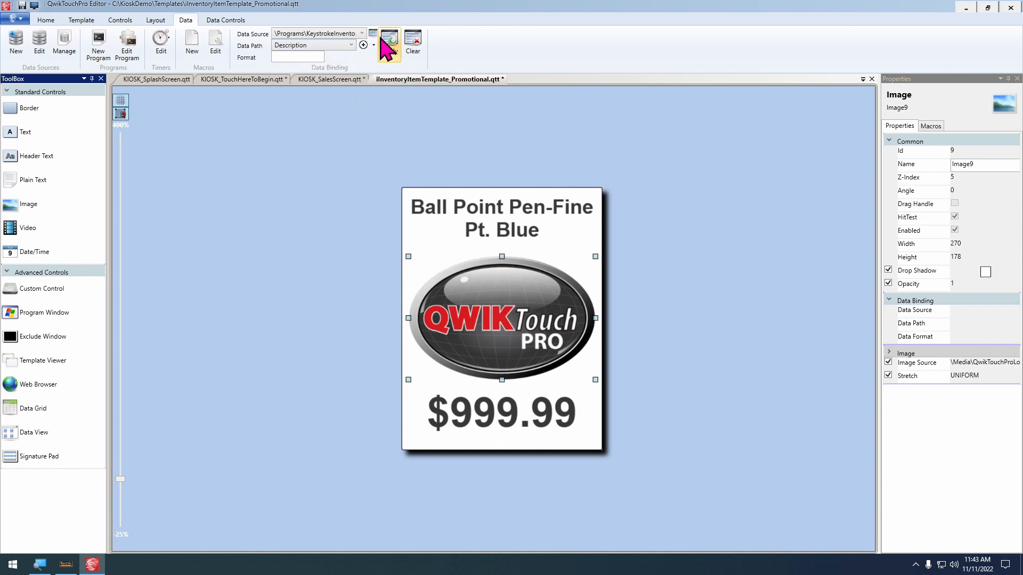
left_click(343, 34)
left_click(344, 33)
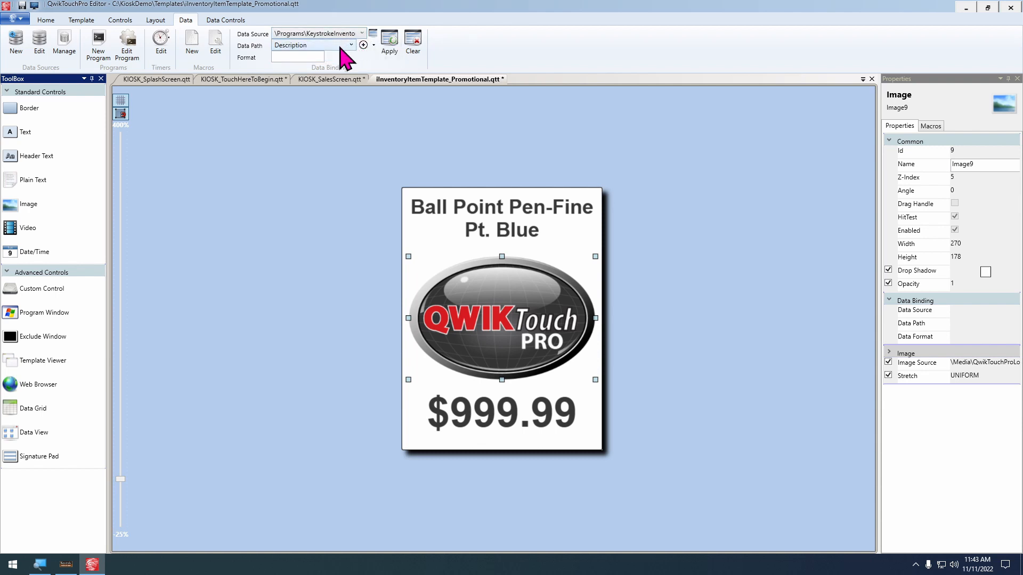
left_click(349, 46)
scroll(356, 74, "up", 1)
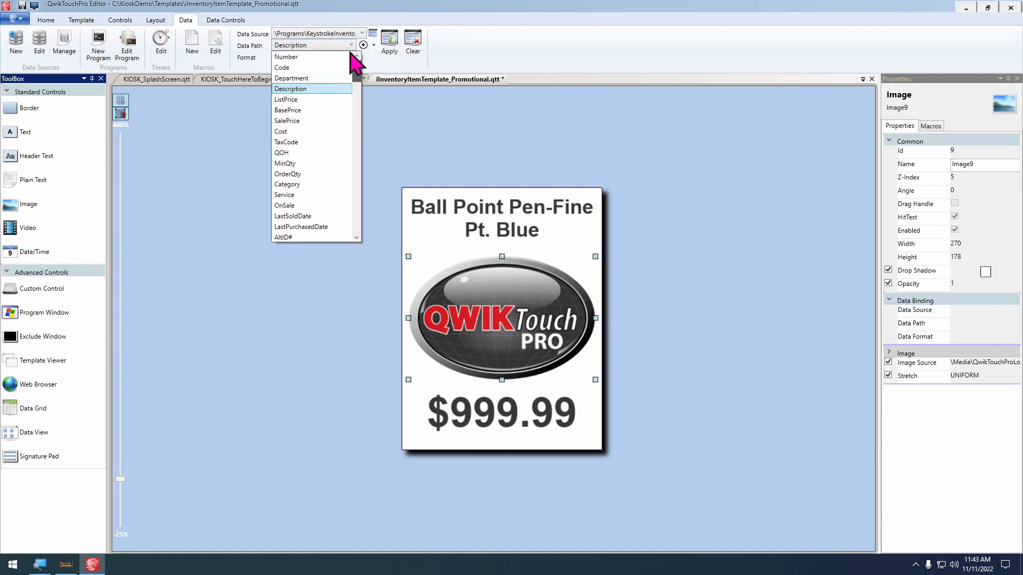
left_click(308, 57)
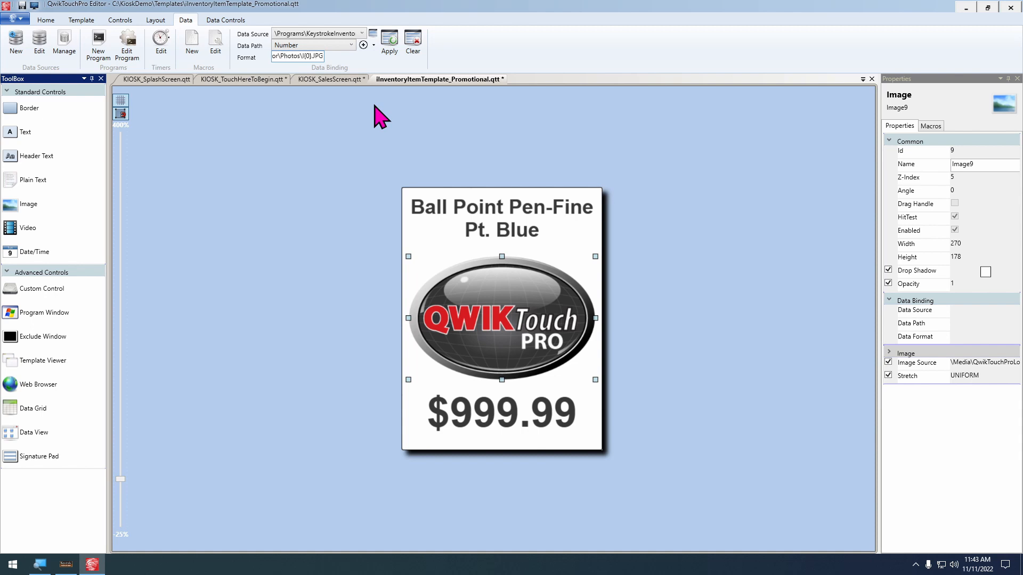
left_click_drag(304, 56, 315, 56)
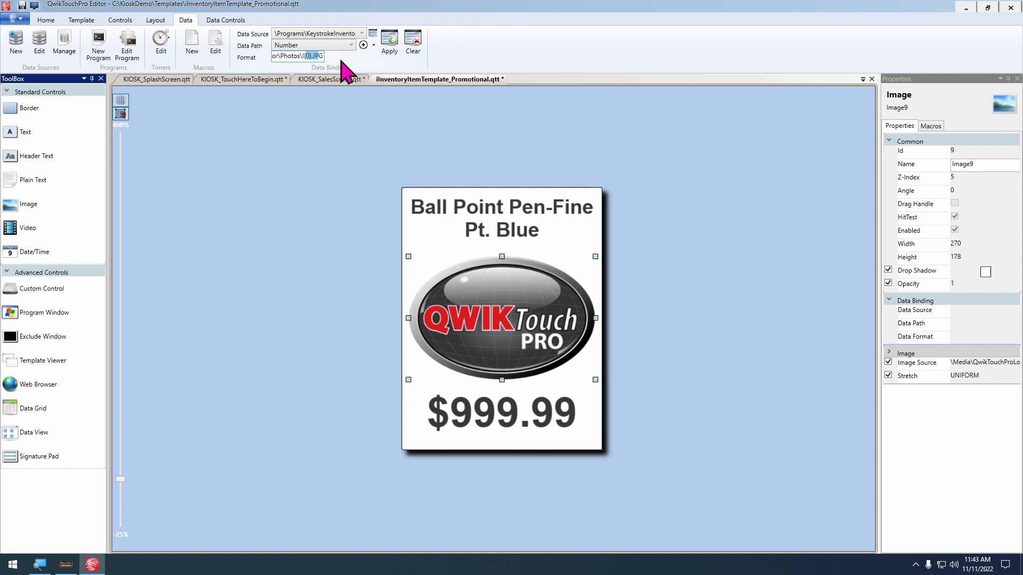
left_click(389, 40)
left_click_drag(879, 225, 806, 224)
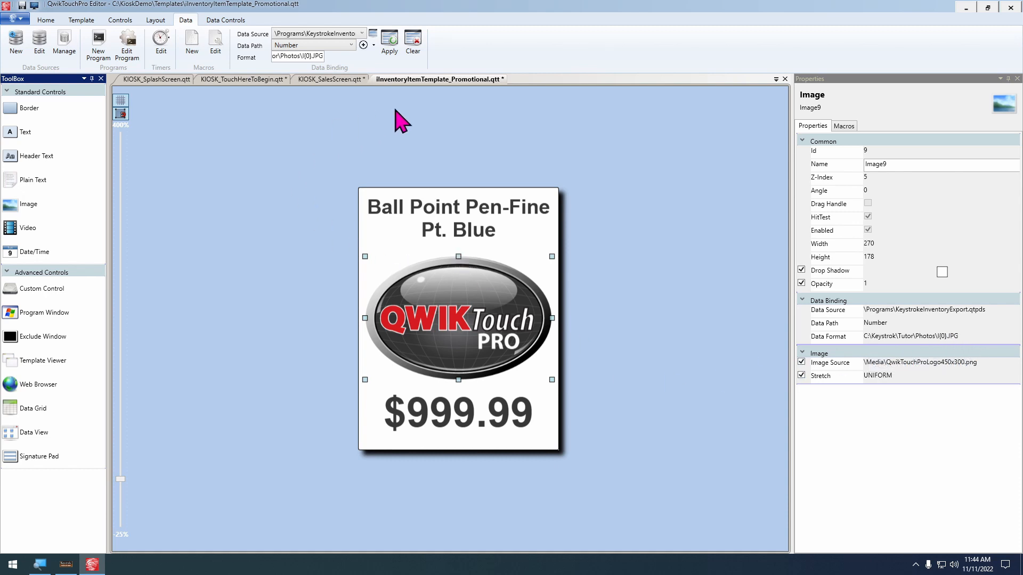
Switch to the KIOSK_SalesScreen.qtt template and rename its inventory data view to dvInventoryList
left_click(329, 80)
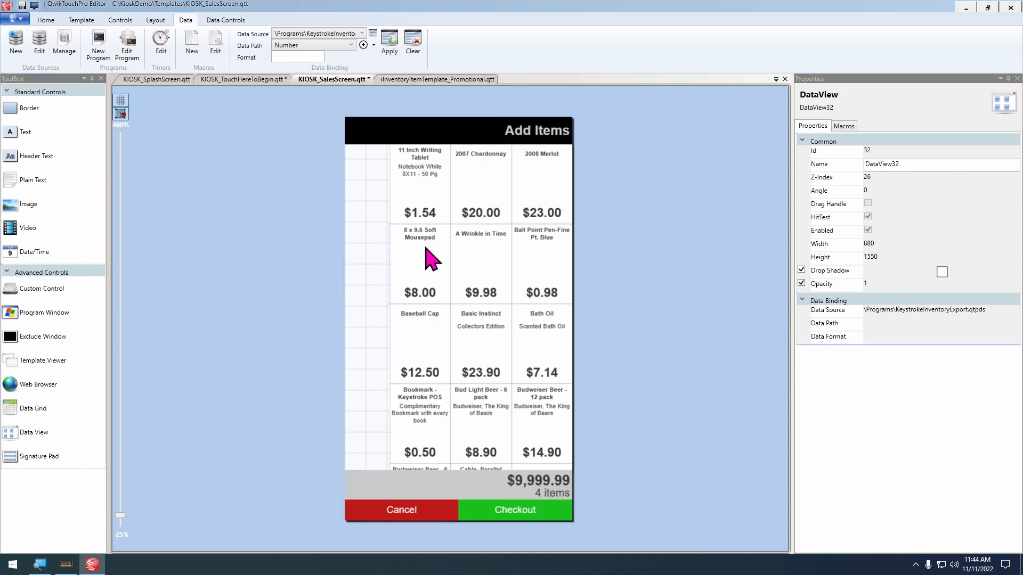
right_click(504, 200)
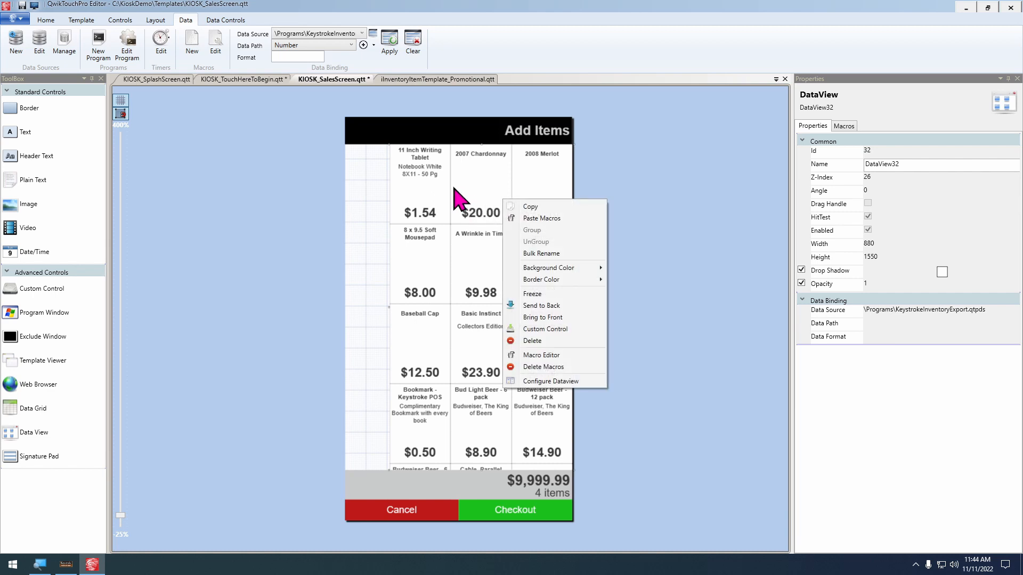
key("Escape")
double_click(933, 164)
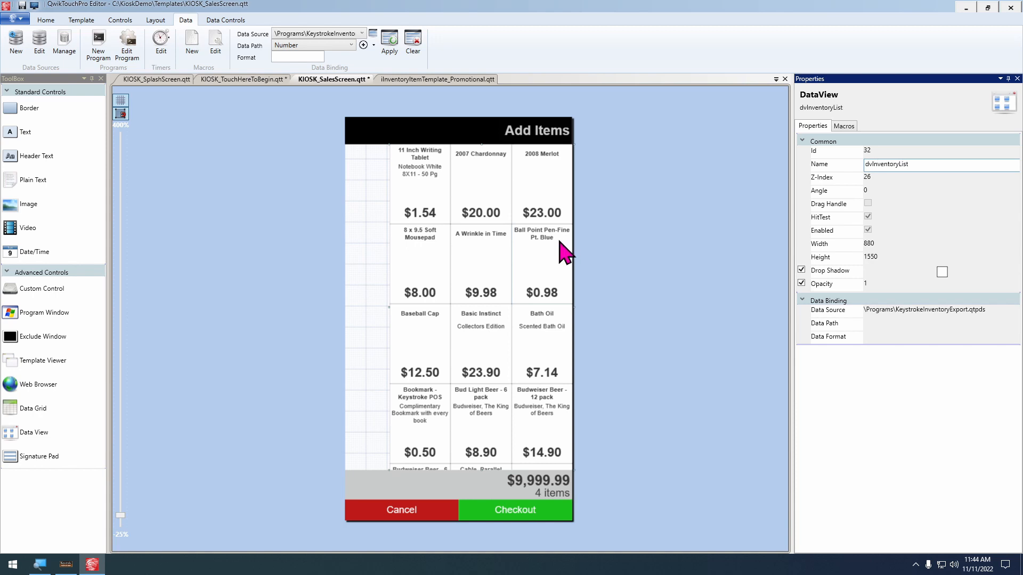
Add a conditional template to the dvInventoryList data view that uses iInventoryItemTemplate_Promotional.qtt when Department = PM
right_click(564, 249)
left_click(595, 423)
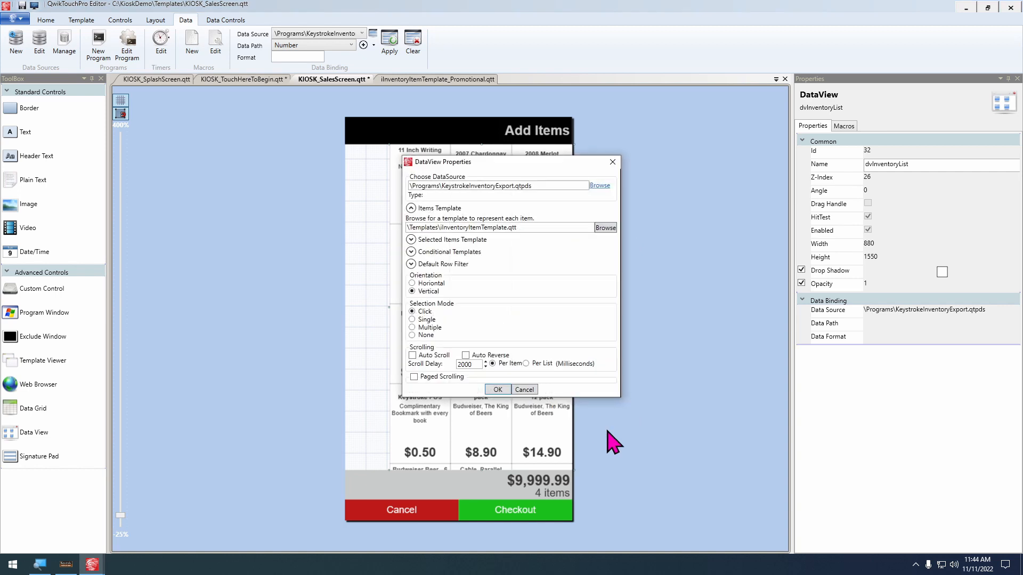
left_click(410, 252)
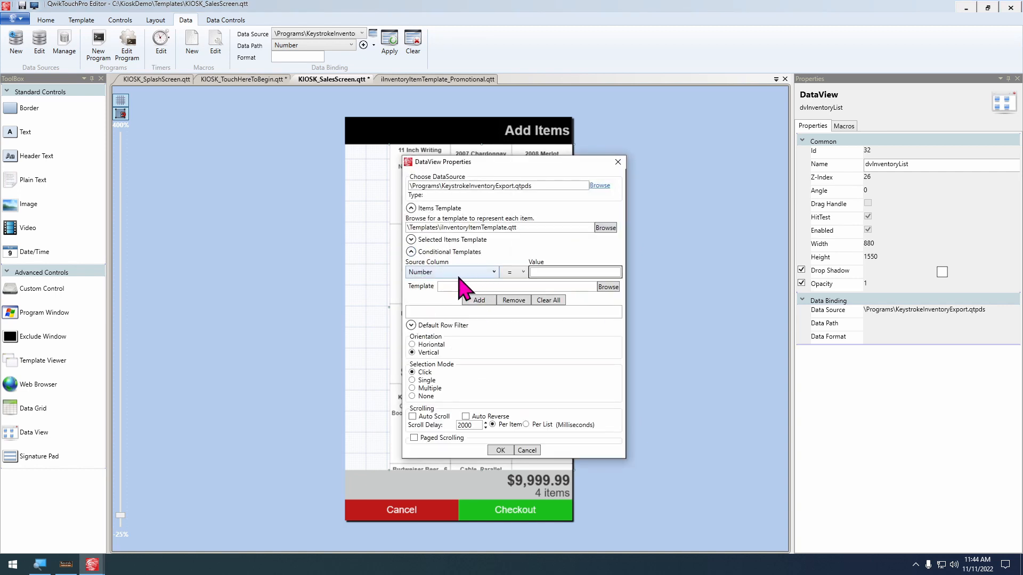
left_click(467, 275)
left_click(458, 294)
left_click(547, 273)
left_click(608, 286)
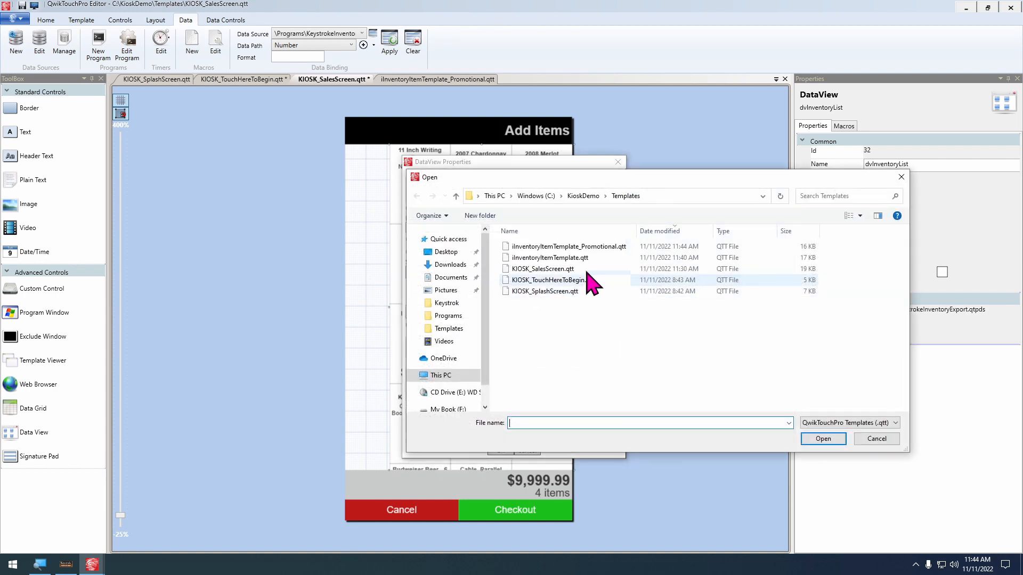
double_click(563, 248)
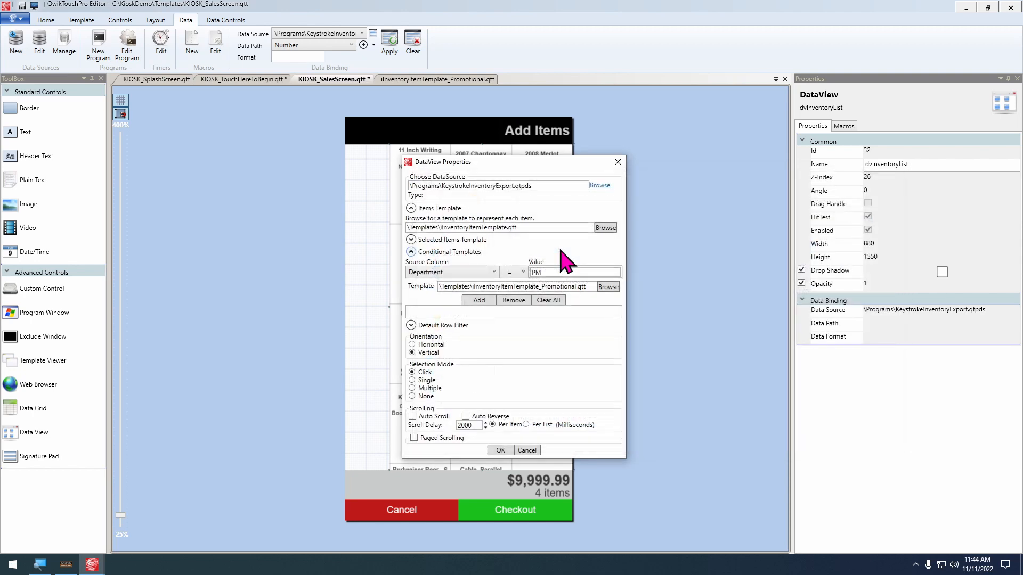
left_click(479, 300)
left_click(500, 450)
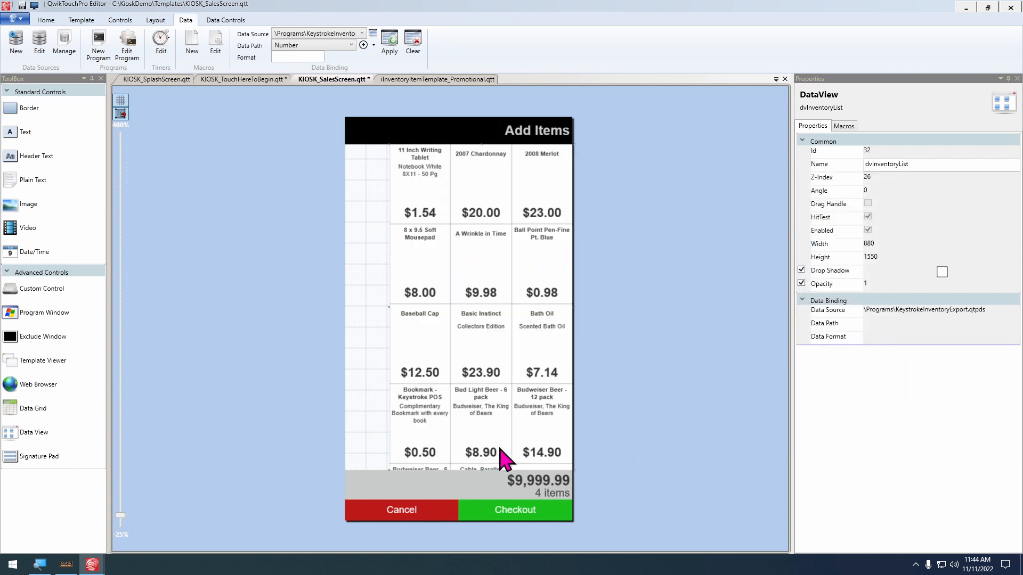
Save and run the sales screen template, check the item photos in the inventory list, and try selecting the Baseball Cap
key("ctrl+s")
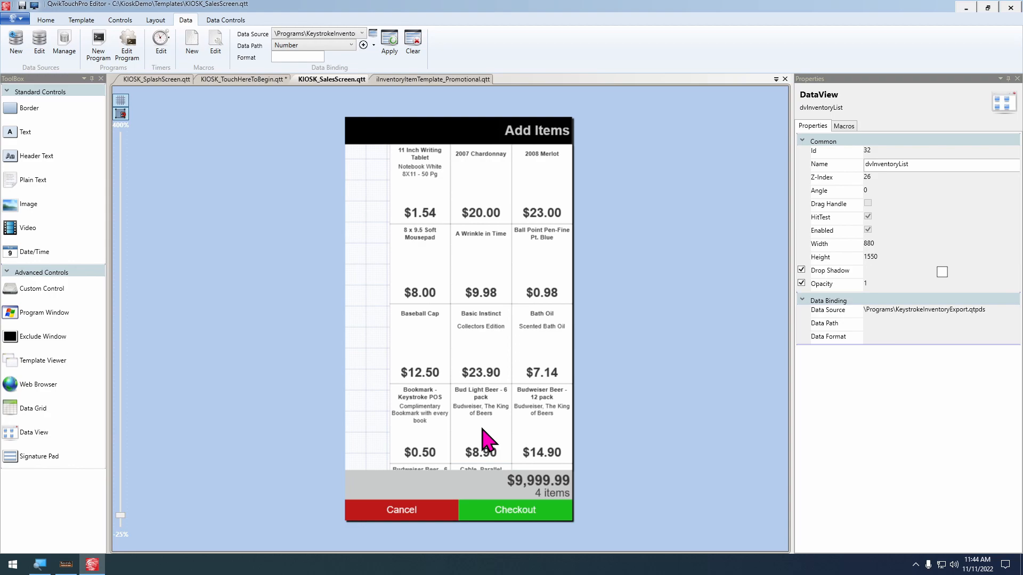
key("F5")
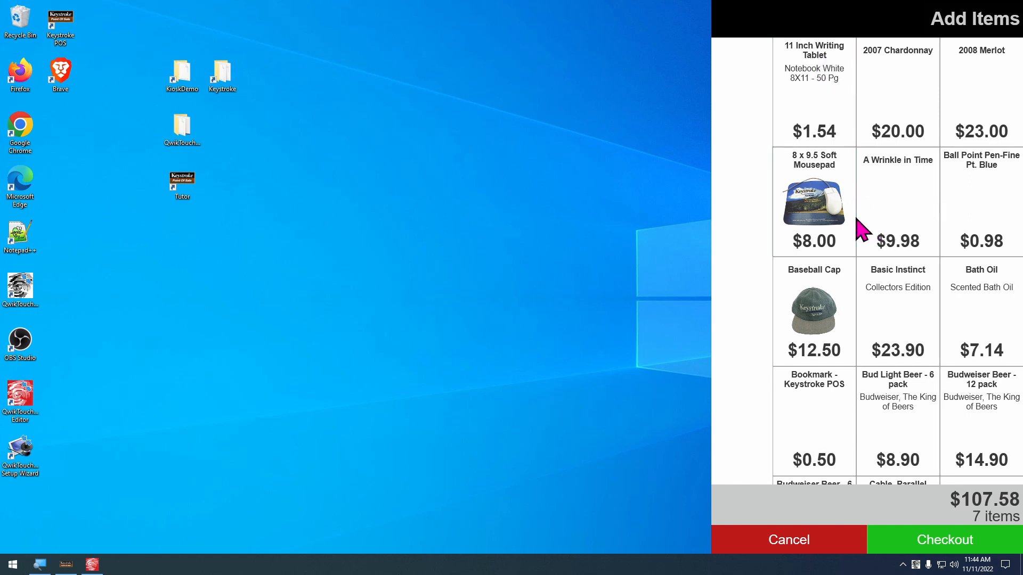
scroll(879, 351, "down", 2)
scroll(879, 351, "down", 6)
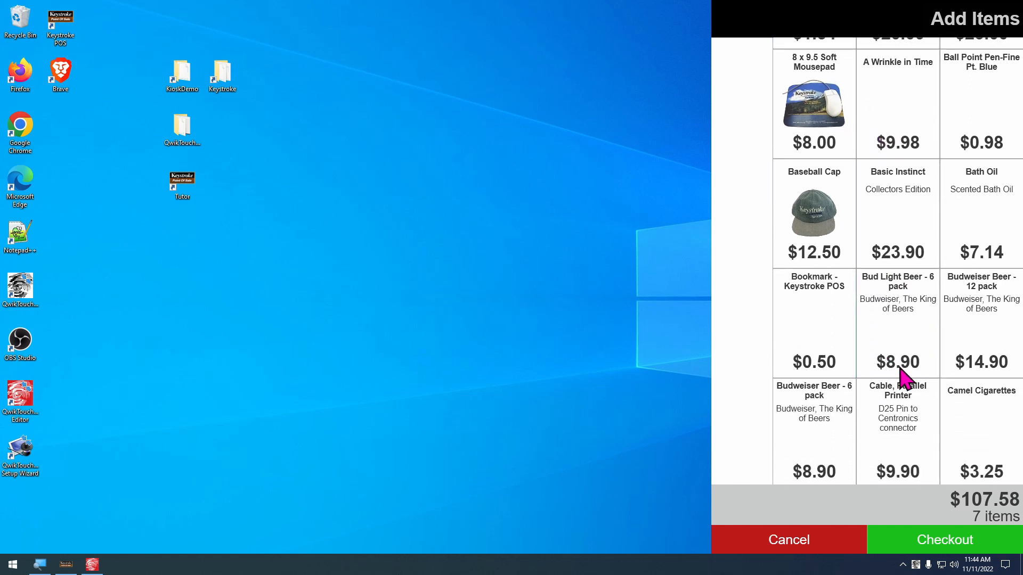
scroll(973, 354, "up", 5)
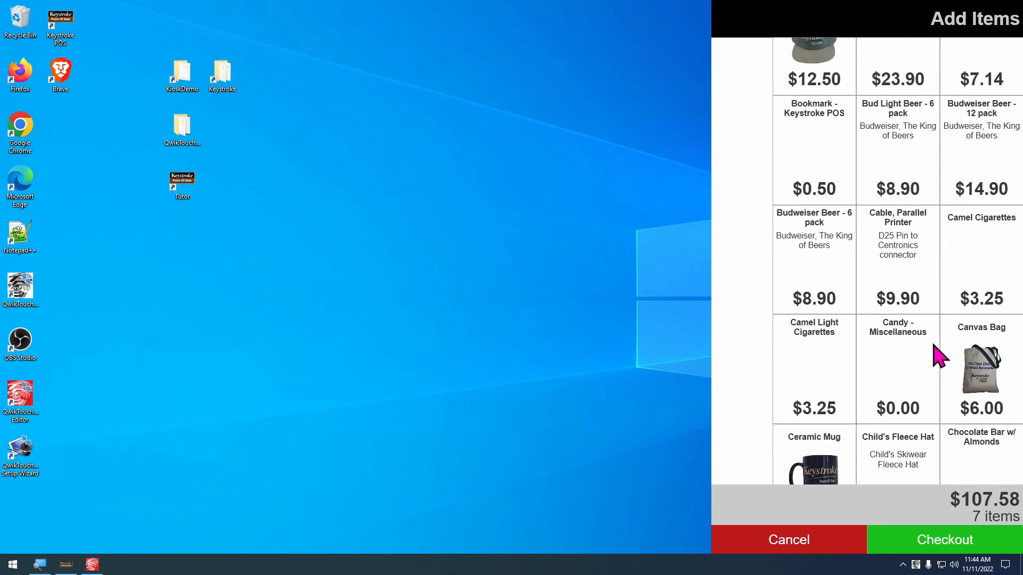
scroll(914, 347, "up", 1)
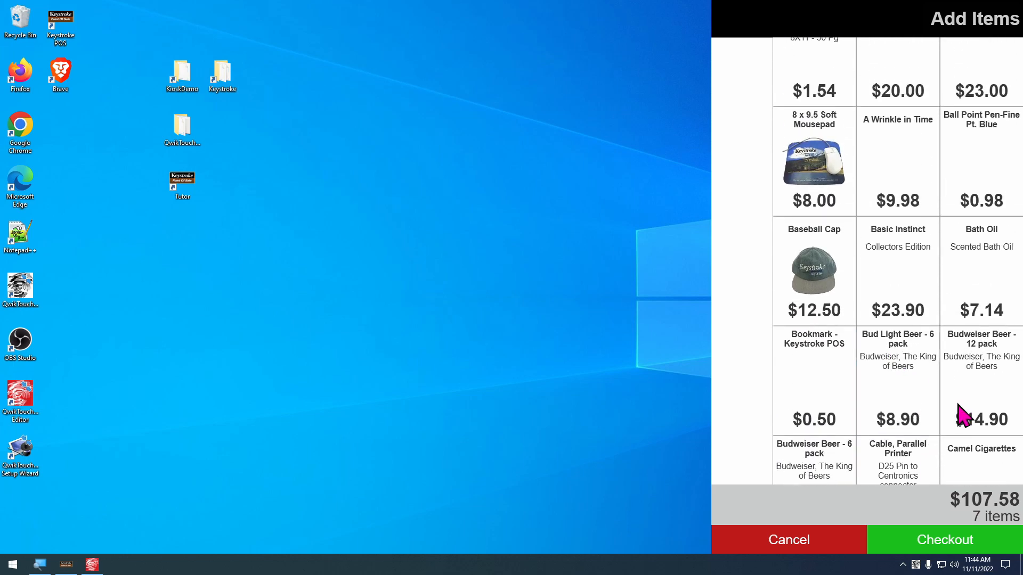
left_click(836, 287)
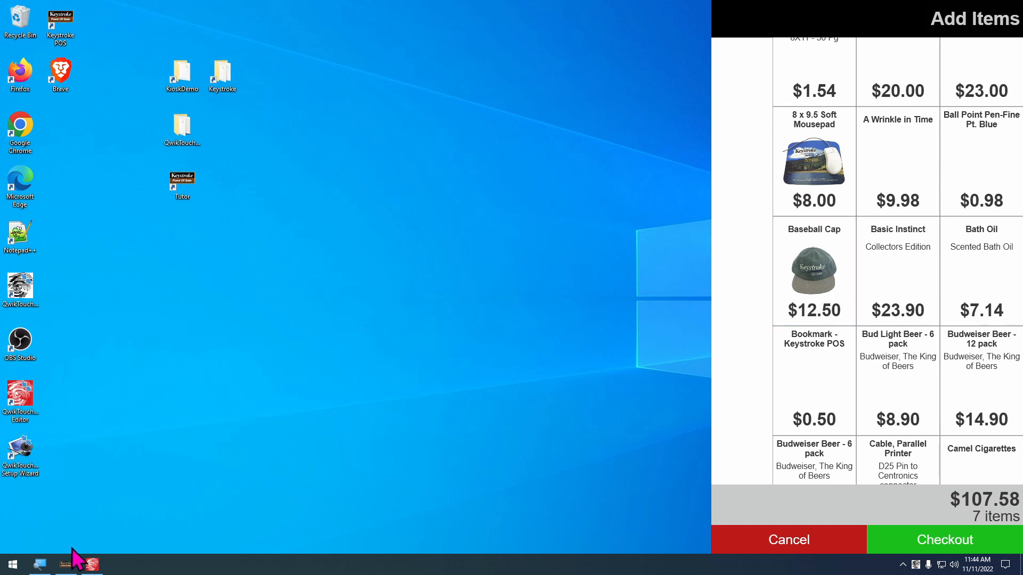
Switch to Keystroke POS and enter the password to unlock it
left_click(92, 565)
key("Return")
type("1")
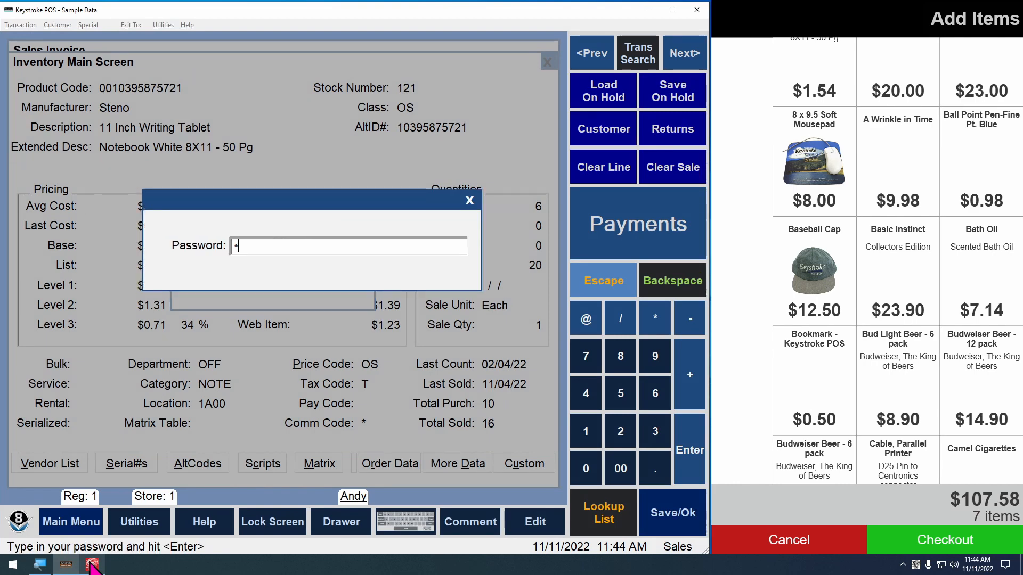
key("Return")
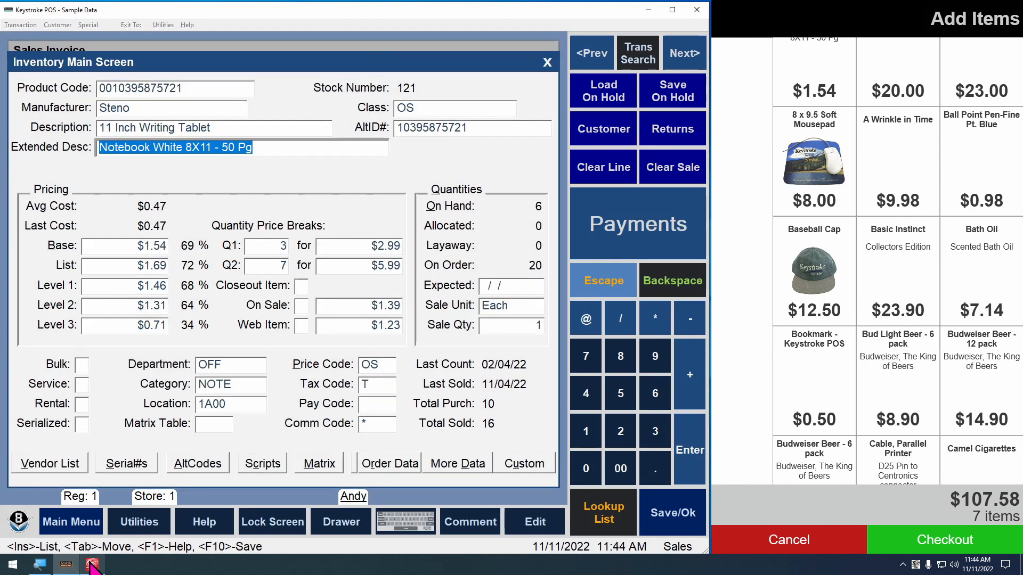
Exit the inventory record and add the item with code 3 to a new sales invoice
key("Escape")
key("Escape")
key("Return")
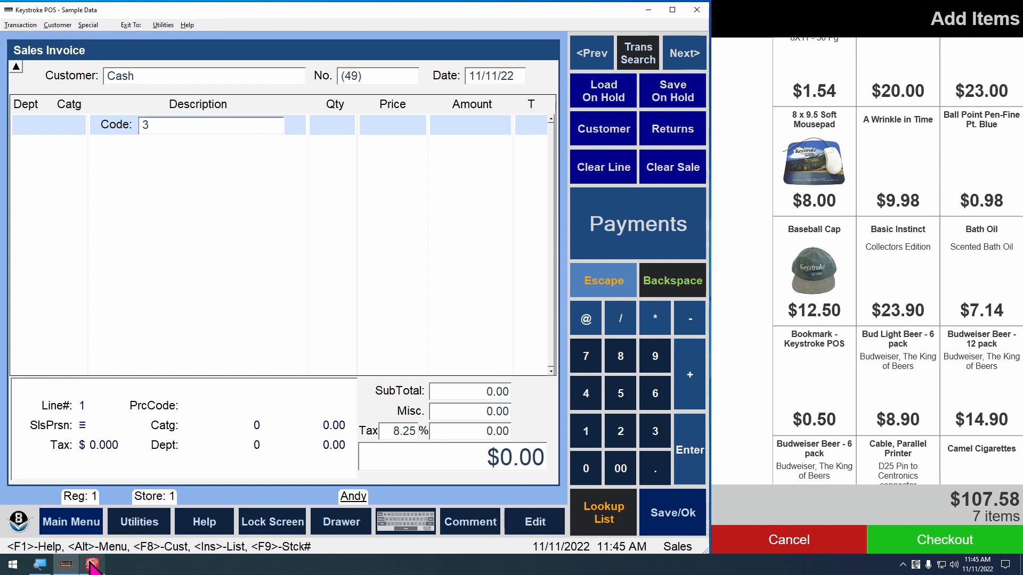
type("3")
key("Return")
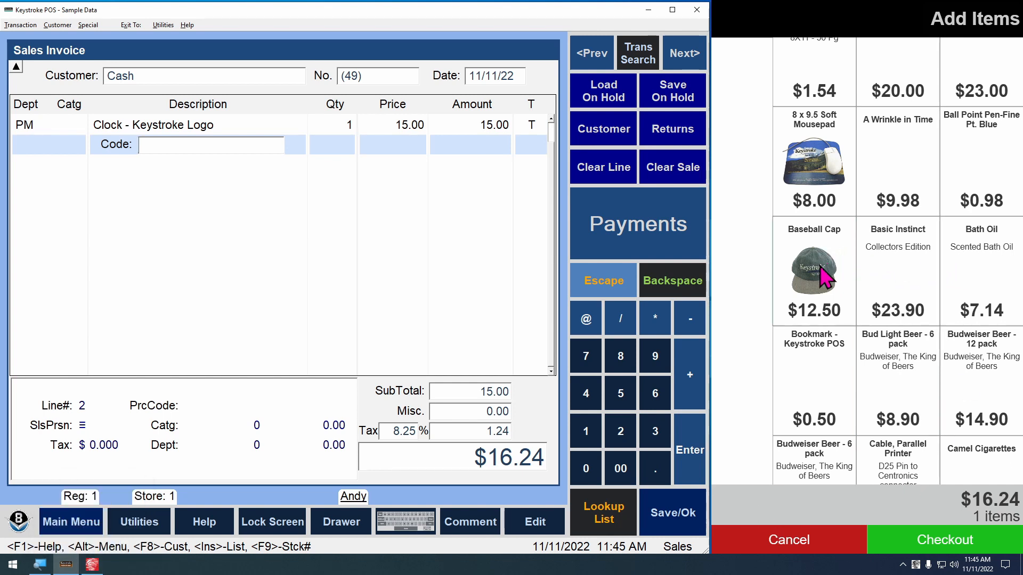
Exit the running kiosk screen, return to QwikTouchPro Editor, and open the macro editor for the dvInventoryList data view
right_click(915, 564)
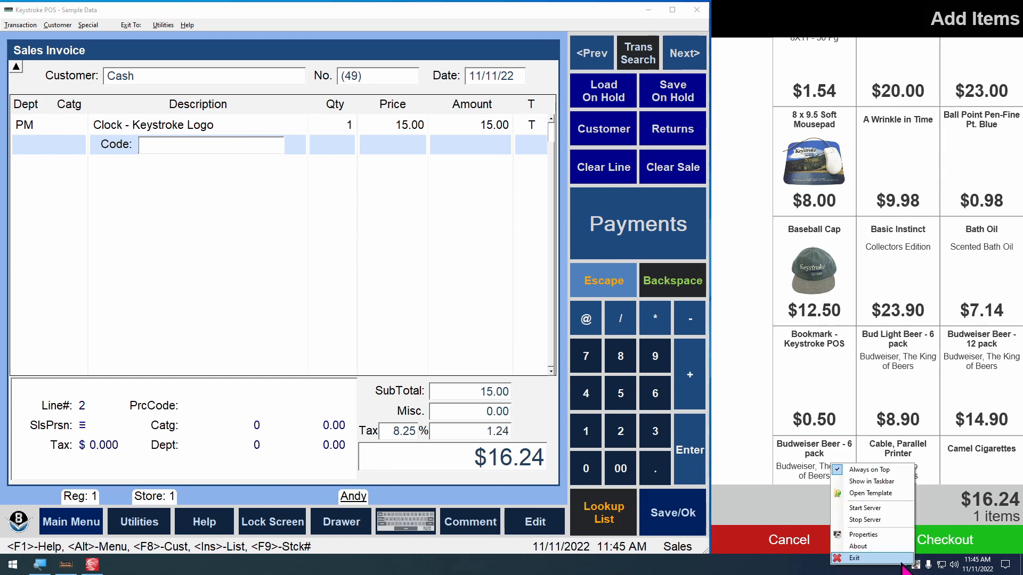
left_click(927, 548)
left_click(93, 564)
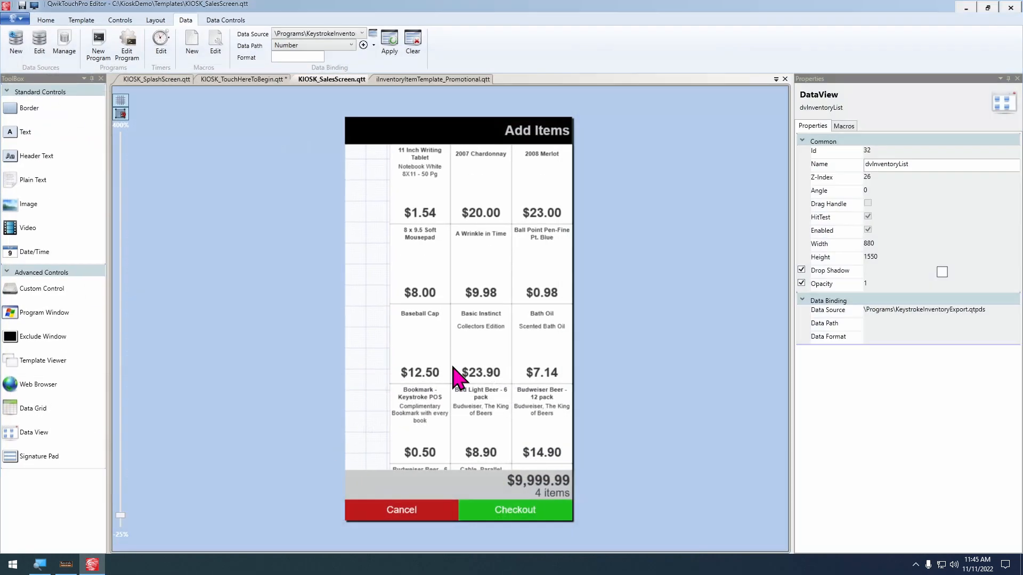
right_click(467, 279)
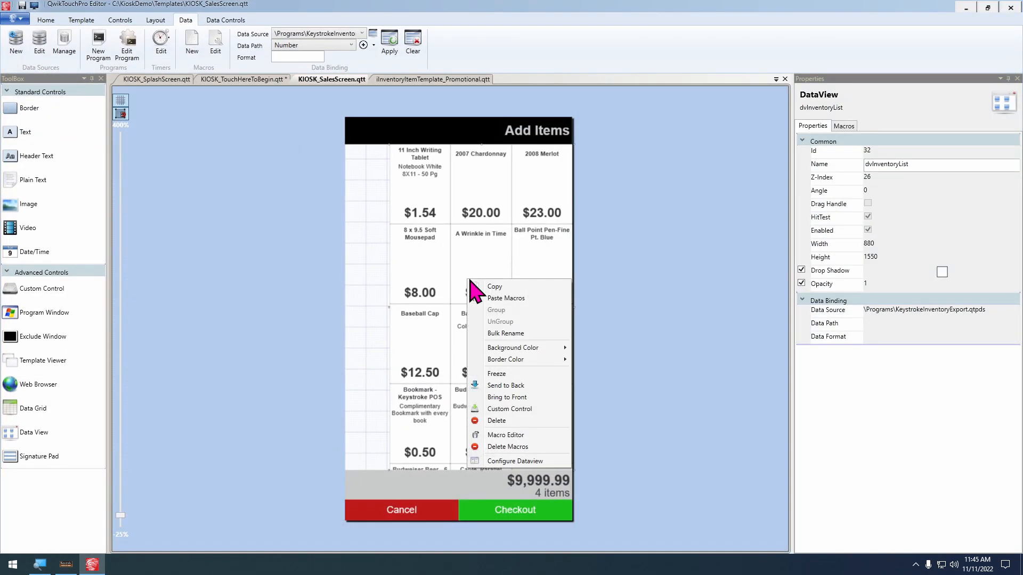
left_click(504, 434)
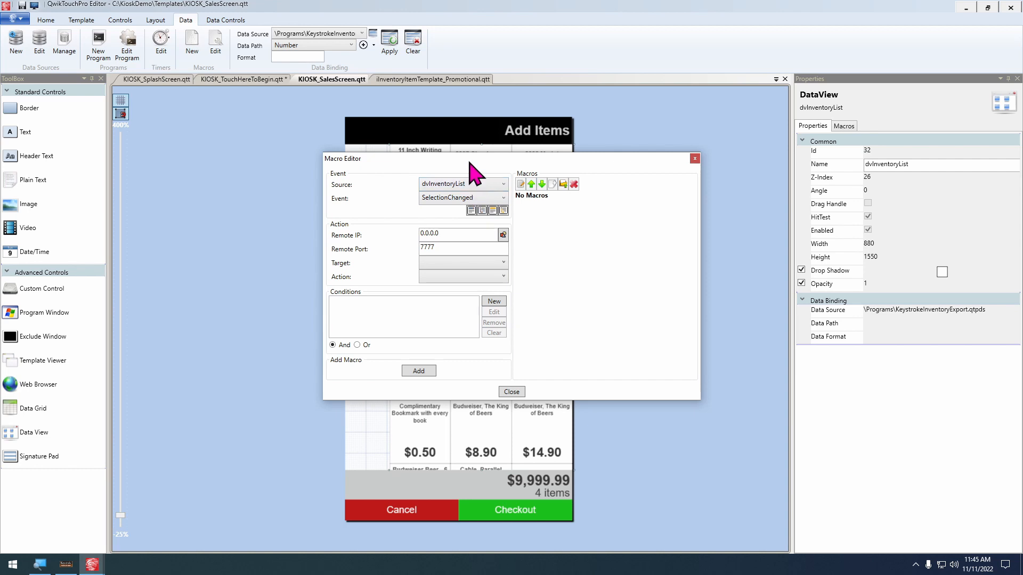
left_click_drag(470, 162, 580, 159)
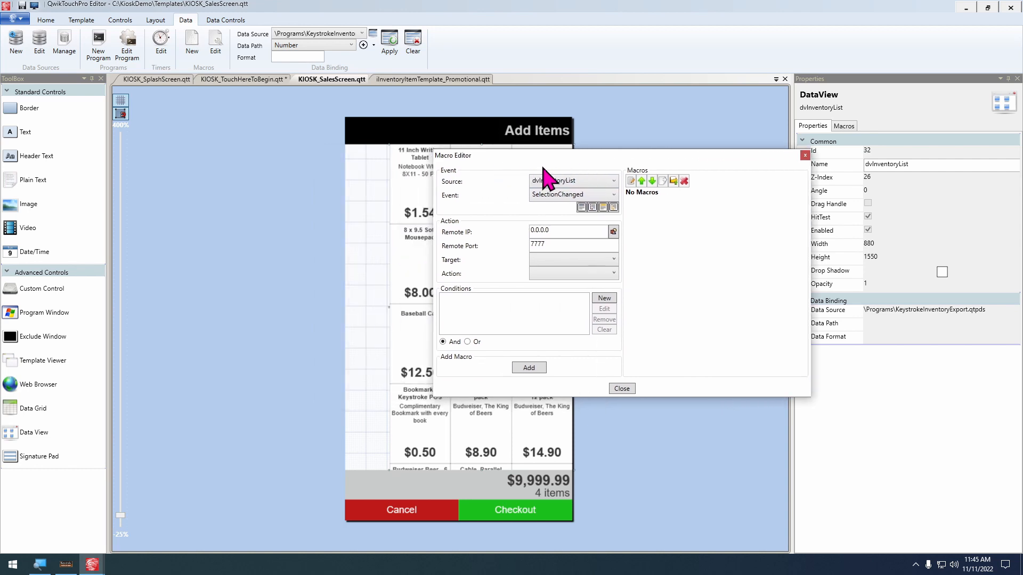
Set up a SelectionChanged macro for dvInventoryList with the target Active Program and the action Send Text
left_click(569, 264)
left_click(575, 270)
left_click(577, 274)
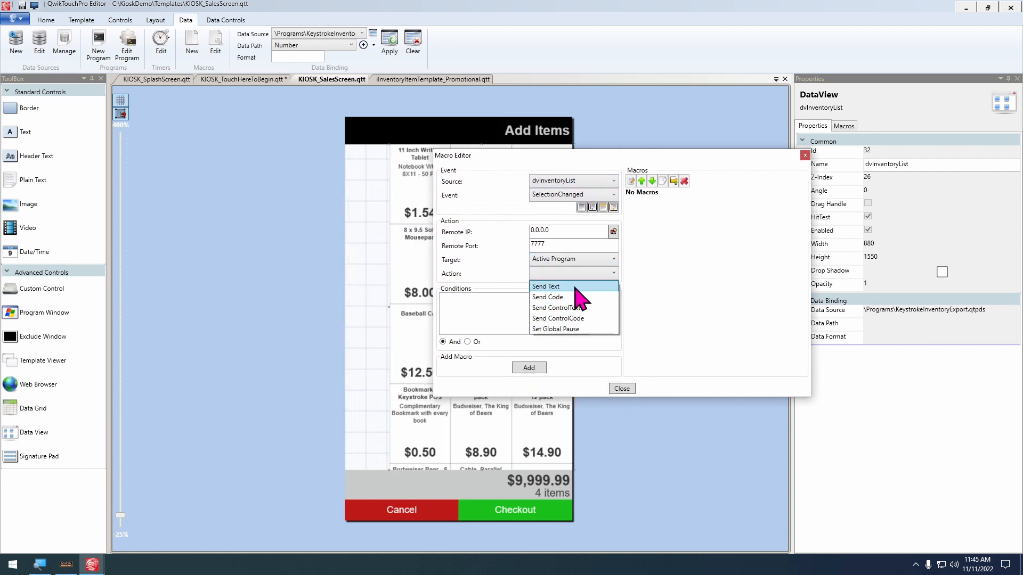
left_click(570, 288)
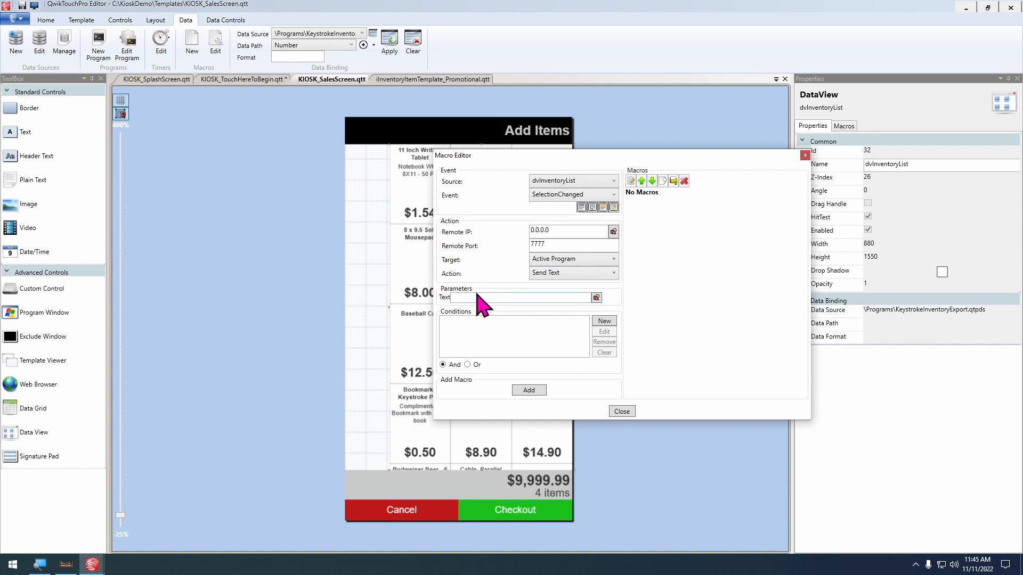
Use the Number value of the dvInventoryList DataView as the text to send, and add the Send Text macro
left_click(597, 297)
left_click(621, 246)
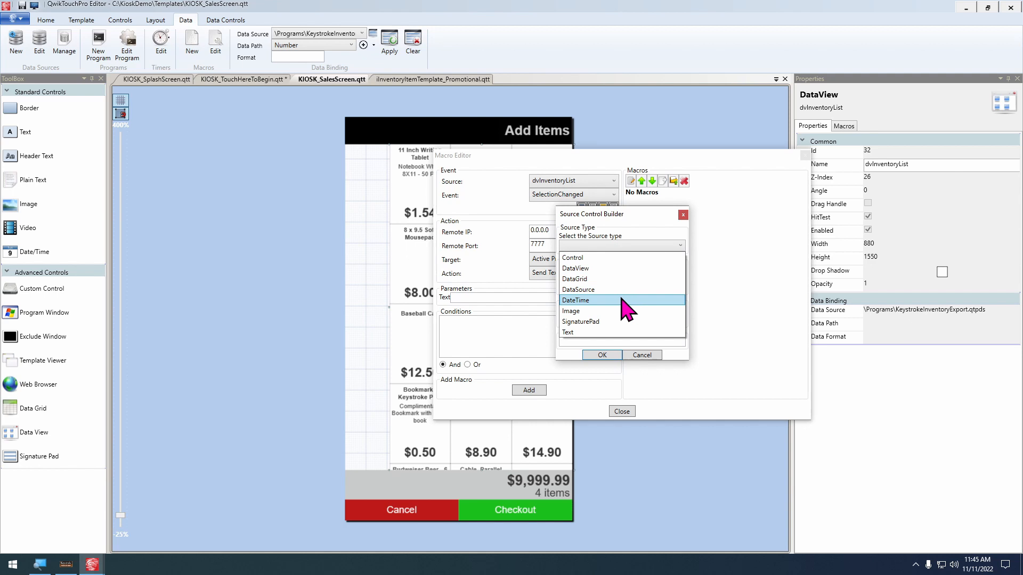
left_click(597, 290)
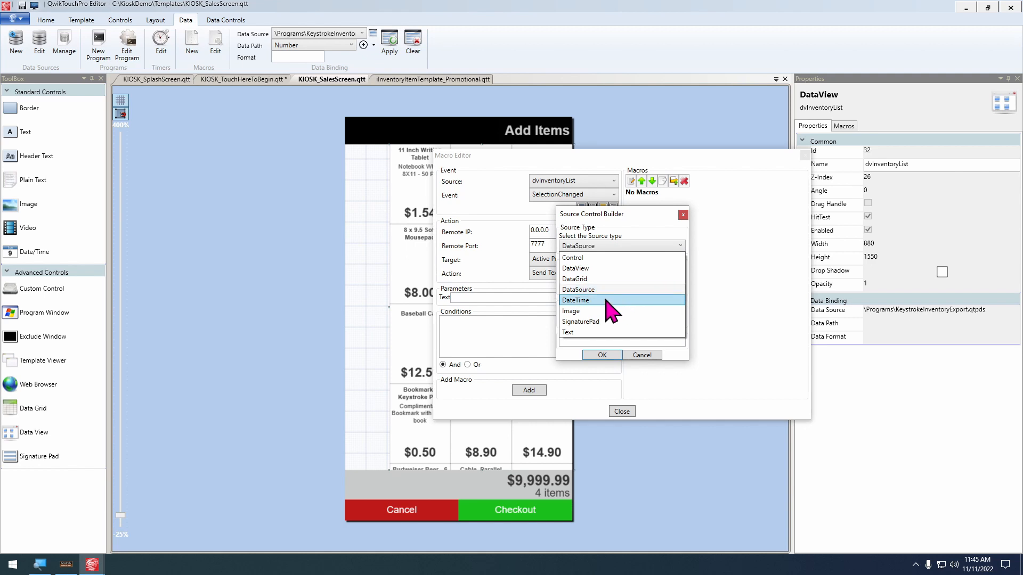
left_click(596, 268)
left_click(639, 278)
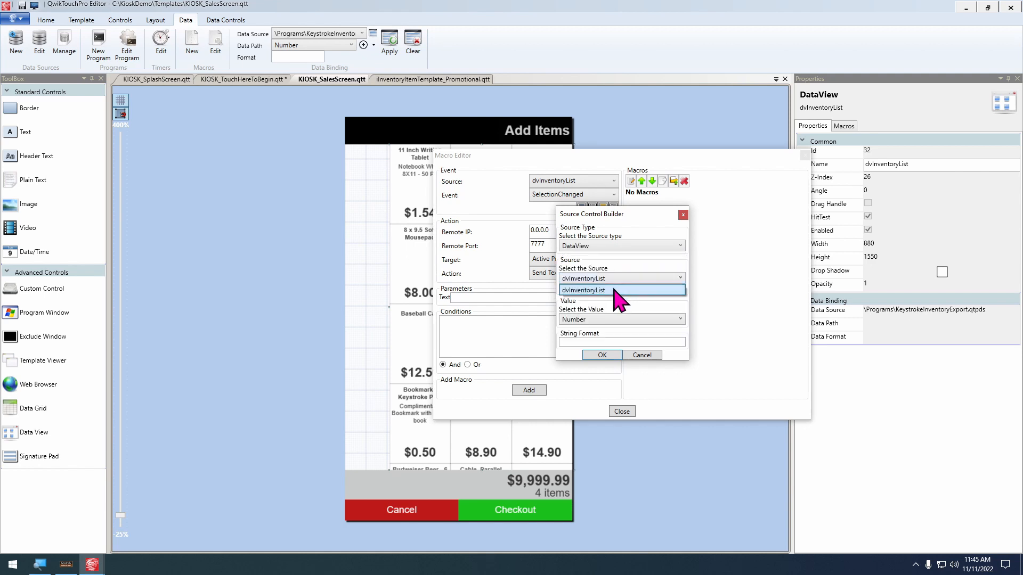
left_click(614, 290)
left_click(607, 319)
left_click(606, 327)
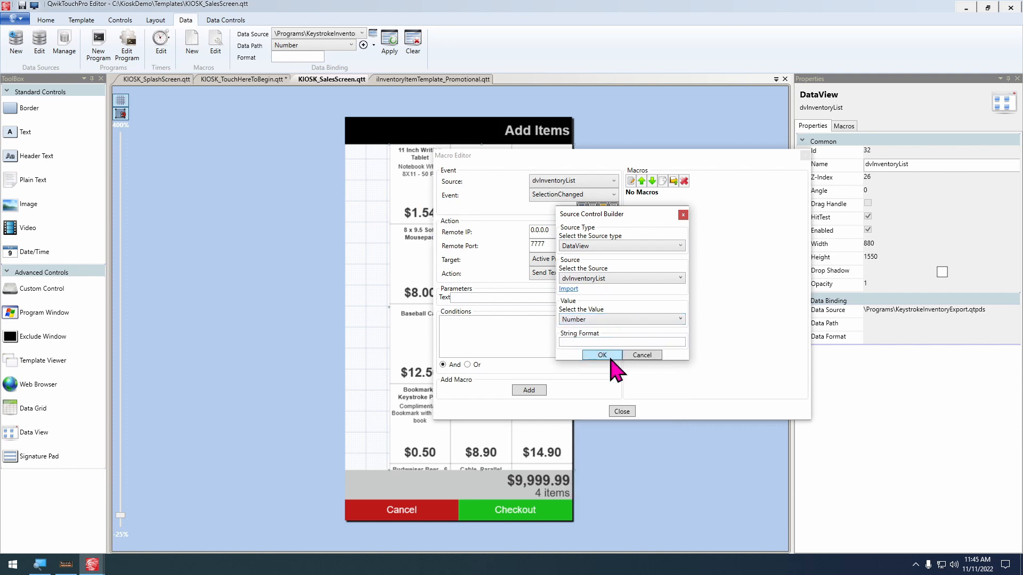
left_click(613, 356)
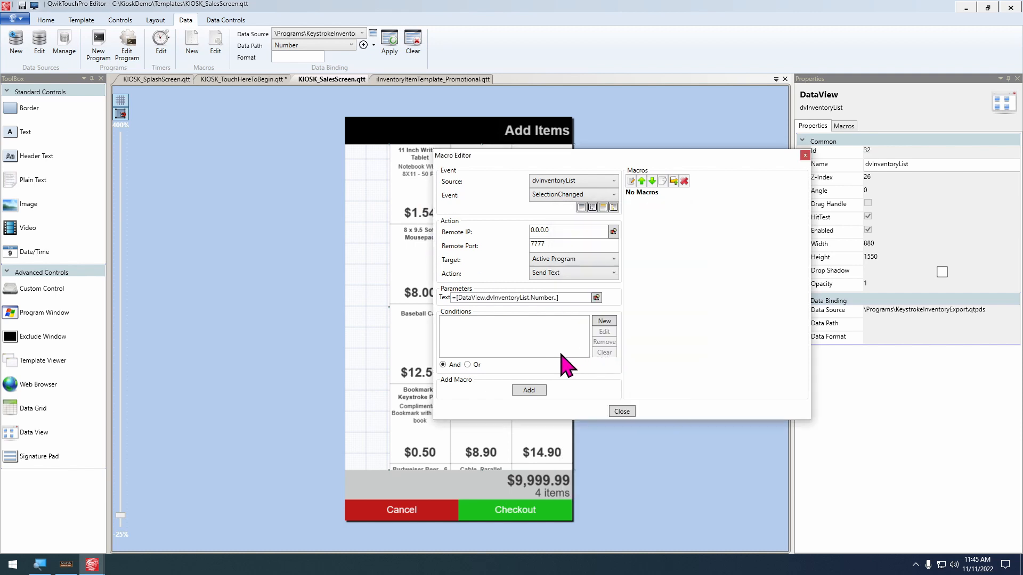
left_click(533, 392)
Add a second SelectionChanged macro that sends the RETURN key code to the Active Program, and close the macro editor
left_click(573, 262)
left_click(562, 269)
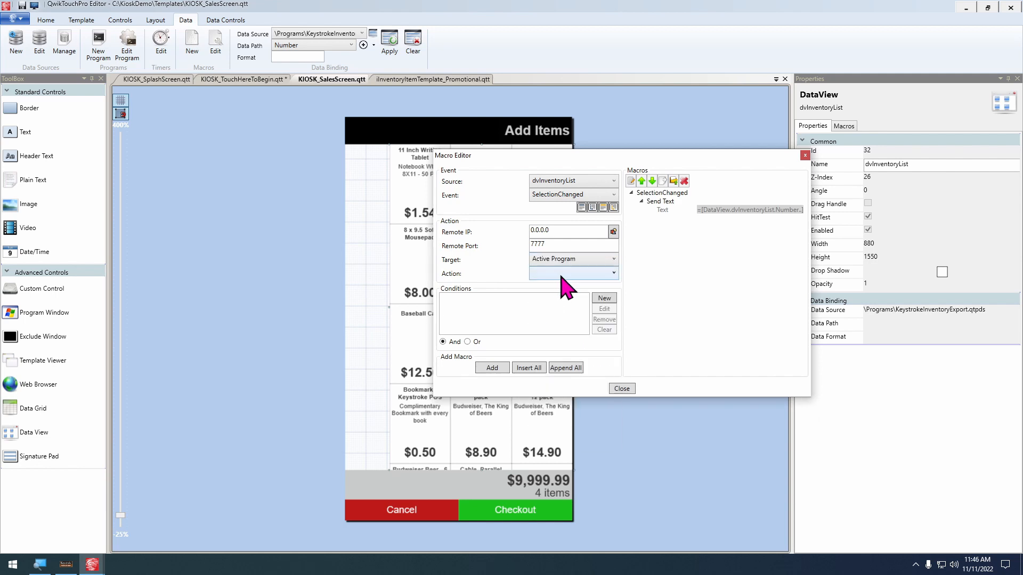
left_click(565, 273)
left_click(565, 297)
left_click(530, 334)
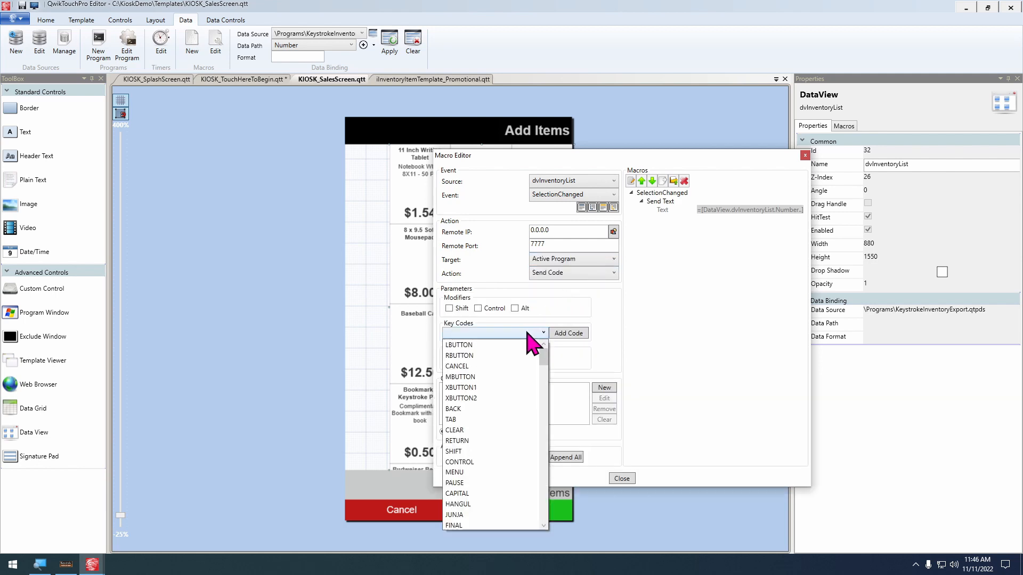
left_click(478, 441)
left_click(568, 333)
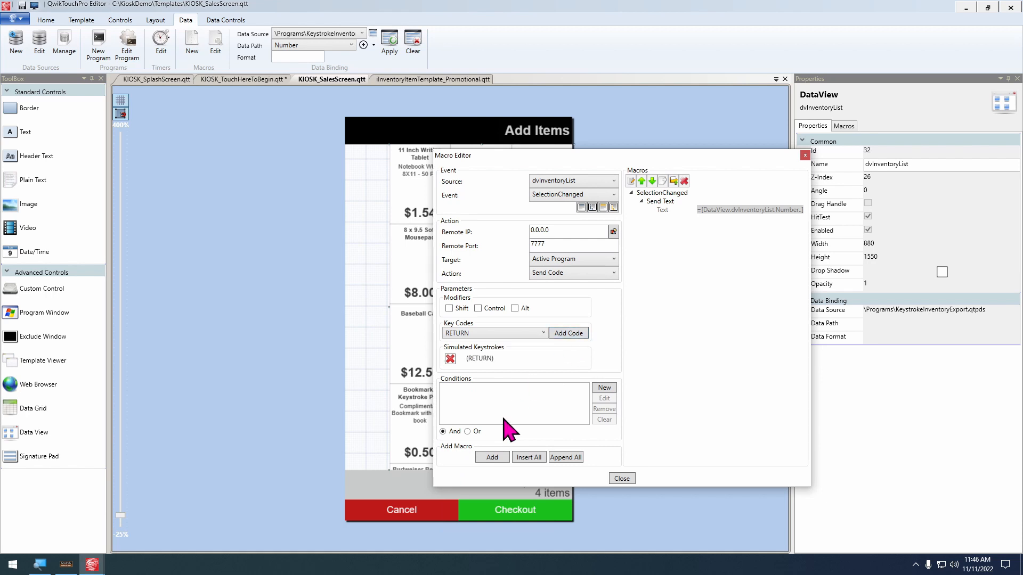
left_click(498, 459)
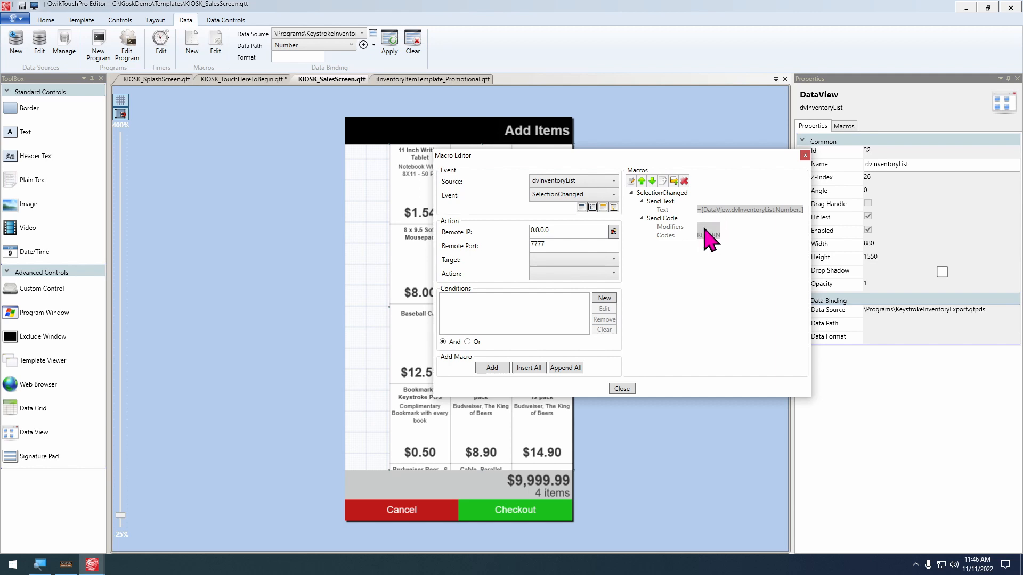
left_click(620, 391)
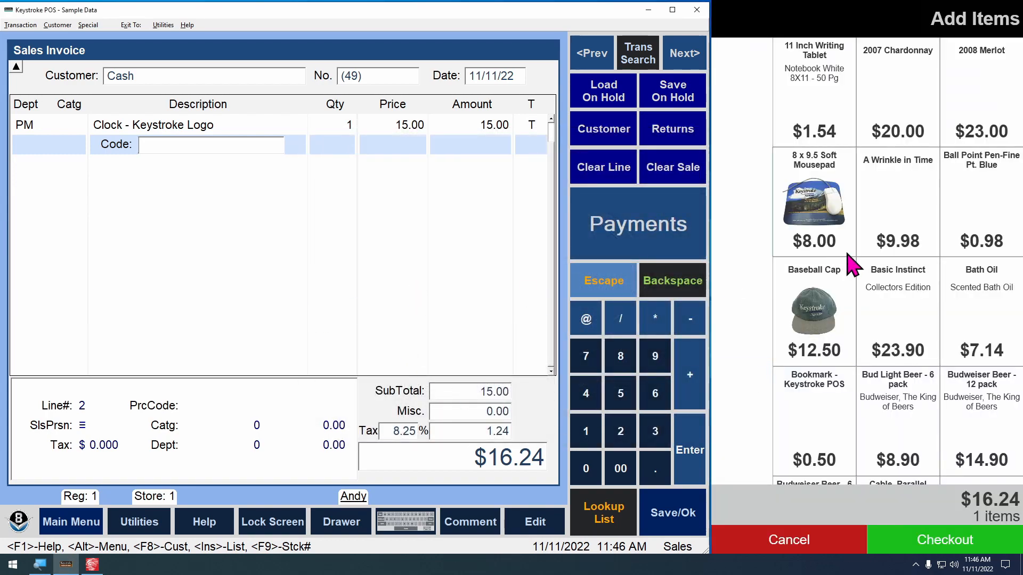
Test the kiosk list by adding the 8 x 9.5 Soft Mousepad and the Canvas Bag to the sales invoice
left_click(810, 202)
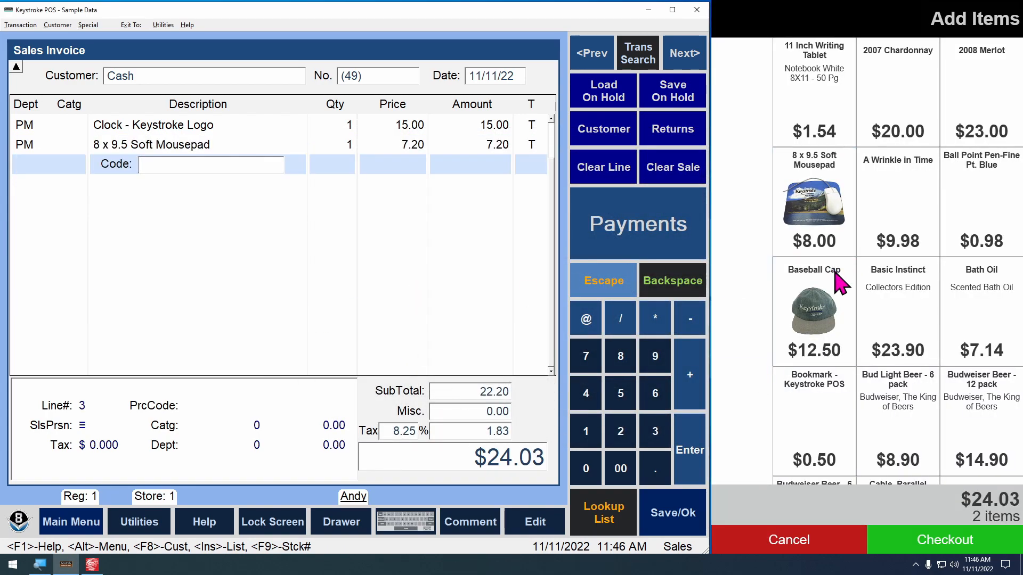
scroll(908, 361, "down", 2)
scroll(946, 357, "down", 2)
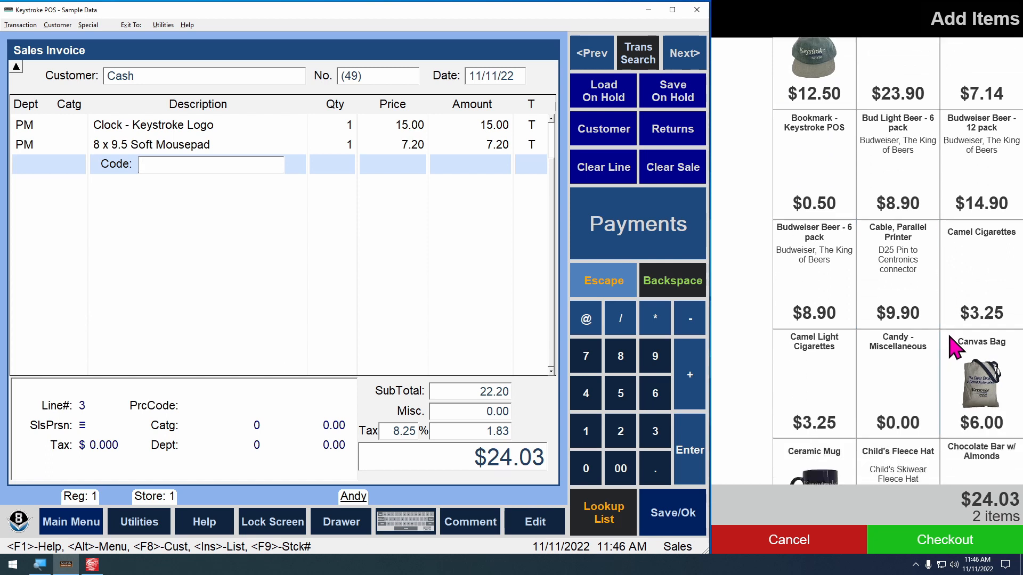
left_click(980, 392)
scroll(906, 376, "down", 1)
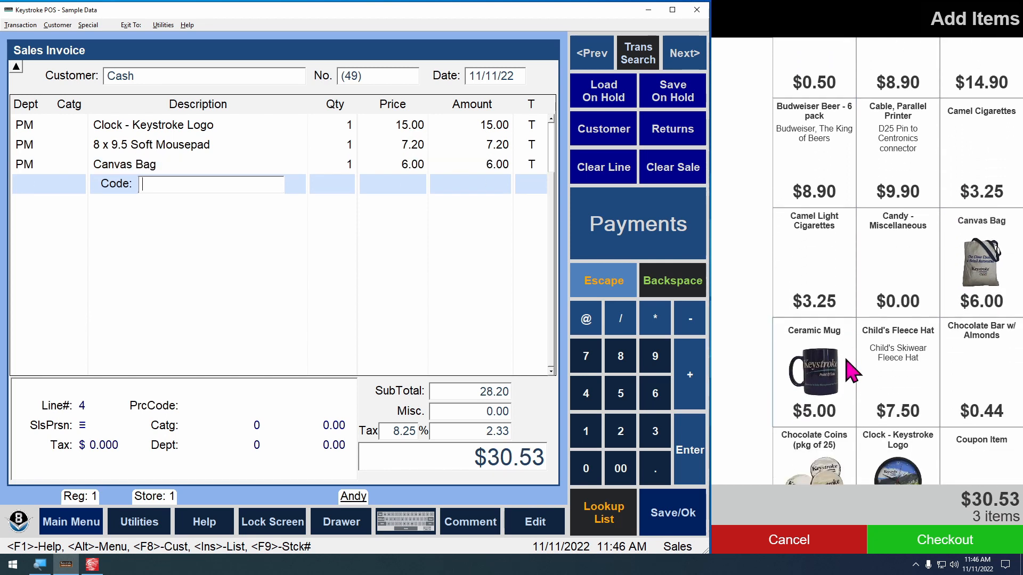
Add the Ceramic Mug and the Baseball Cap from the kiosk list to the sales invoice, choosing a cap size in the matrix
left_click(823, 386)
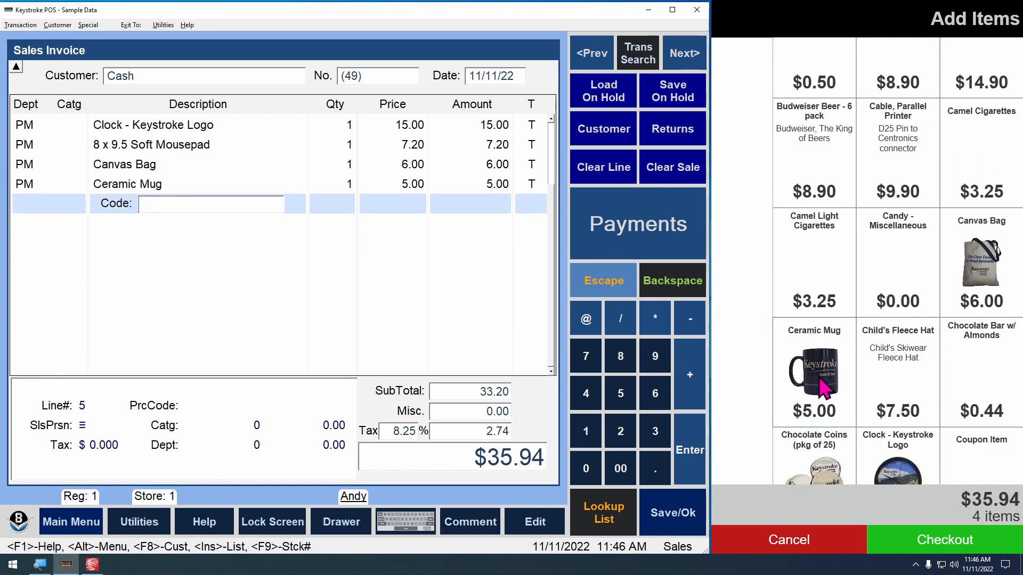
scroll(879, 346, "up", 3)
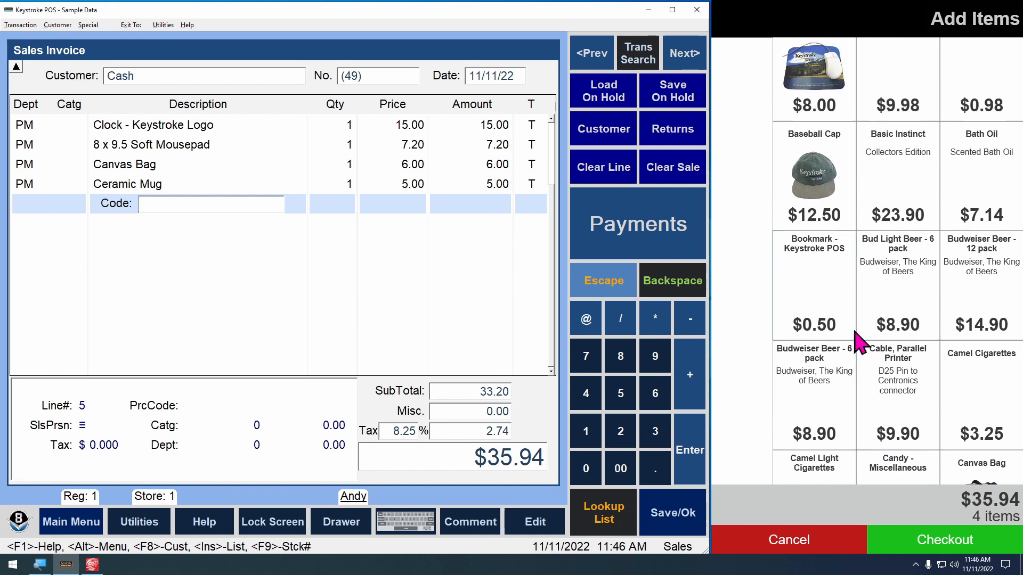
left_click(823, 216)
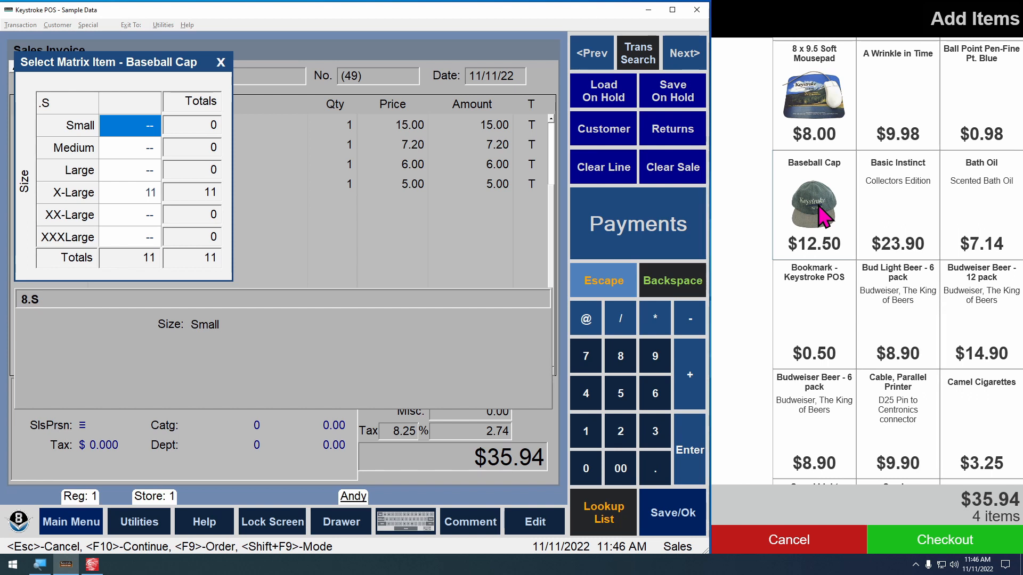
key("Down")
key("Down")
key("Down")
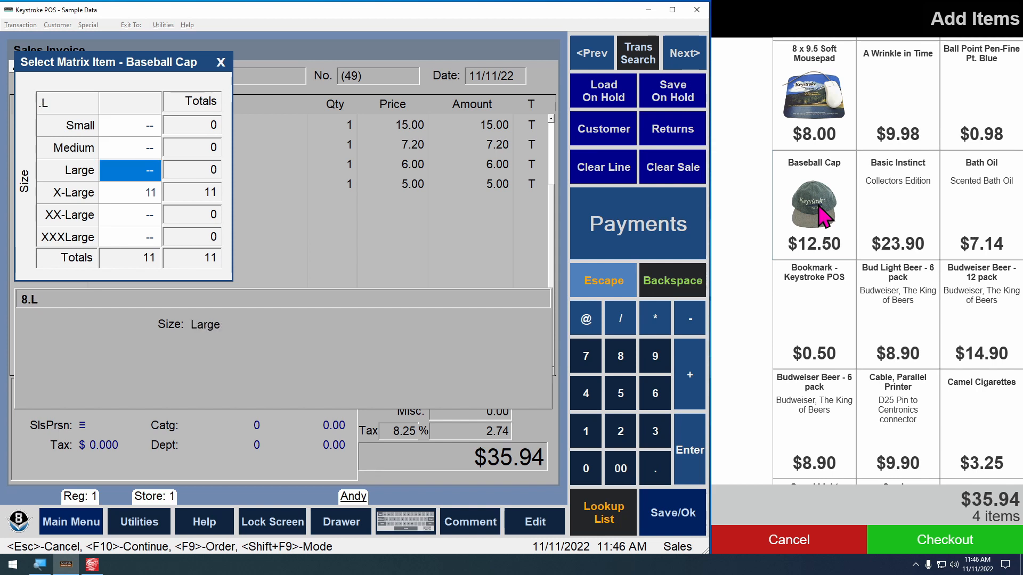
key("Return")
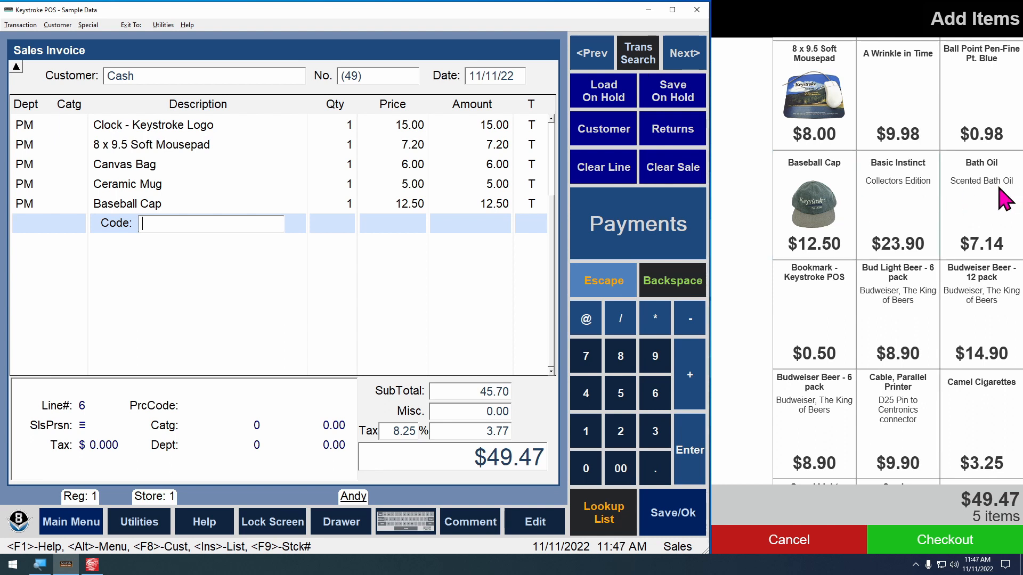
Look through the items in the kiosk's inventory list, then exit the running kiosk and switch back to QwikTouchPro Editor
scroll(969, 202, "up", 2)
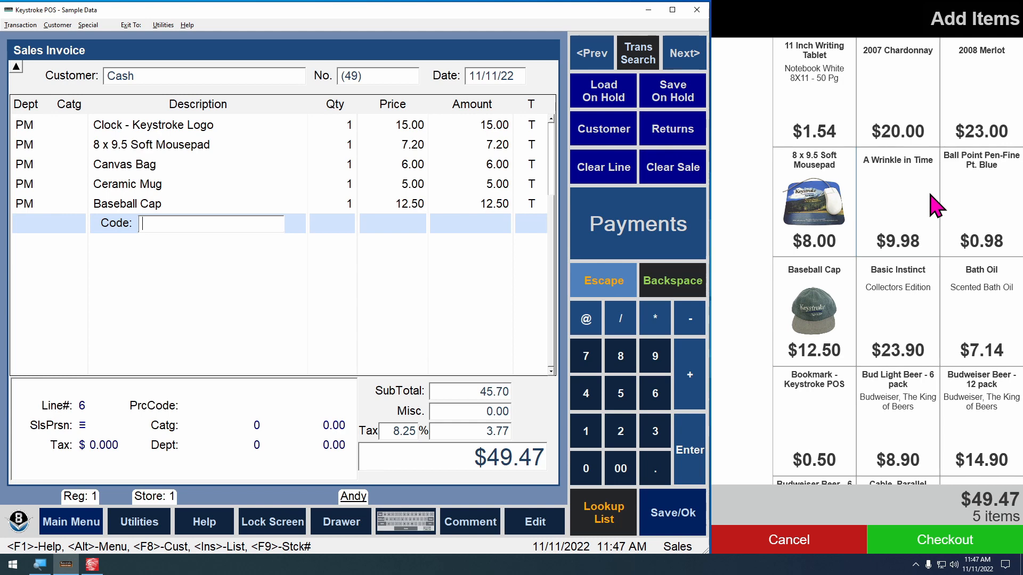
scroll(937, 213, "down", 5)
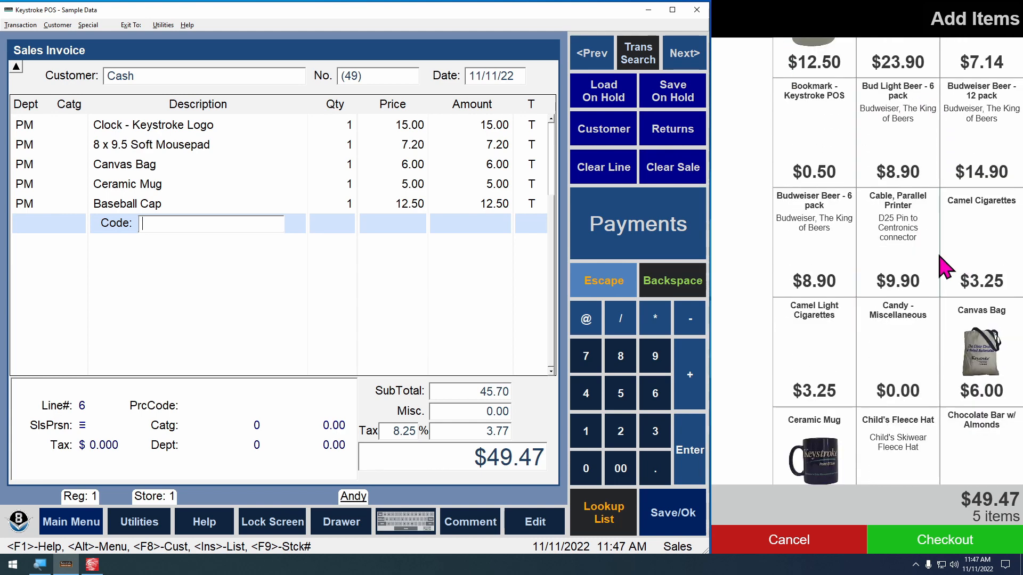
scroll(942, 266, "down", 6)
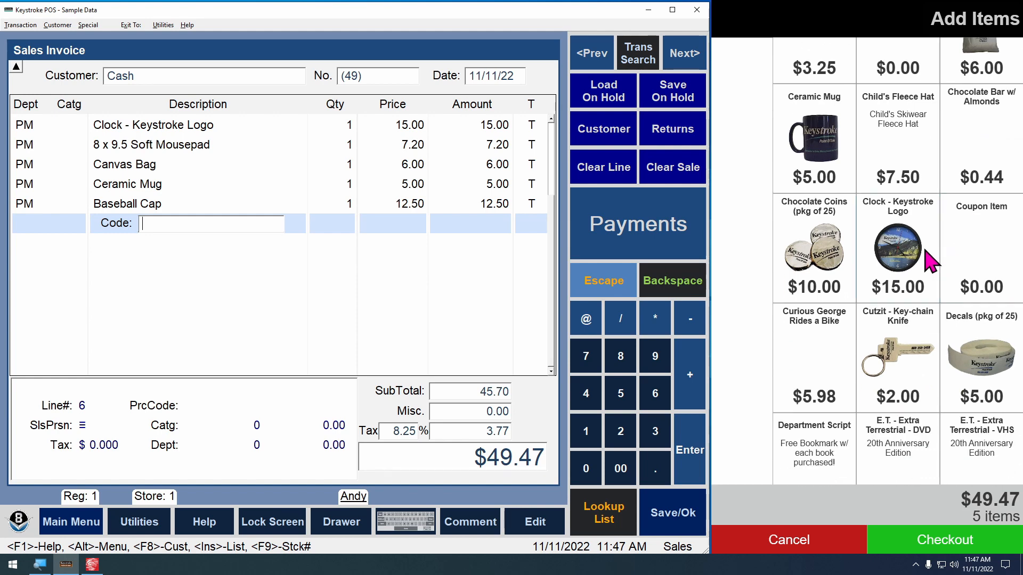
scroll(932, 262, "down", 2)
scroll(930, 277, "up", 3)
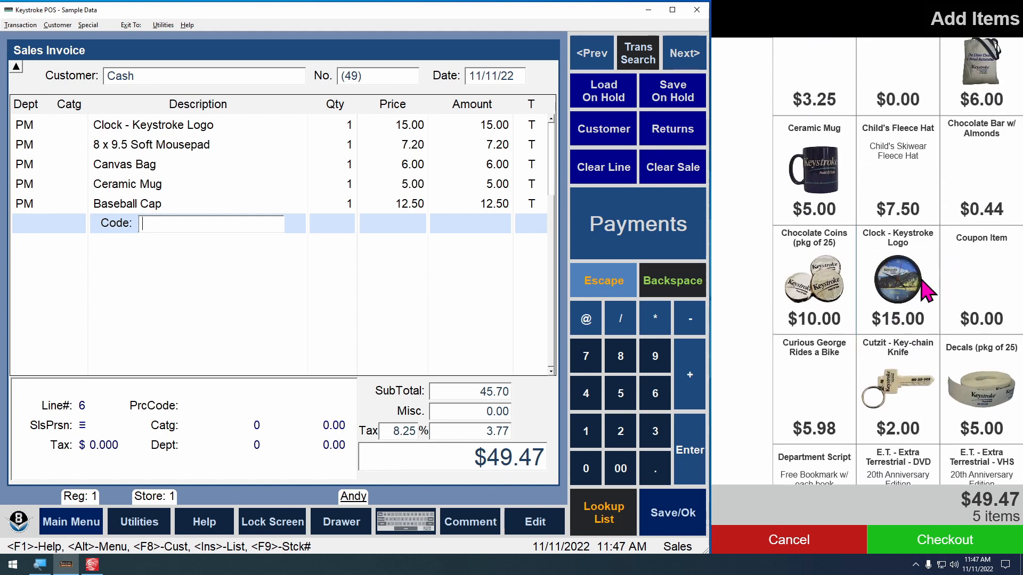
left_click(918, 566)
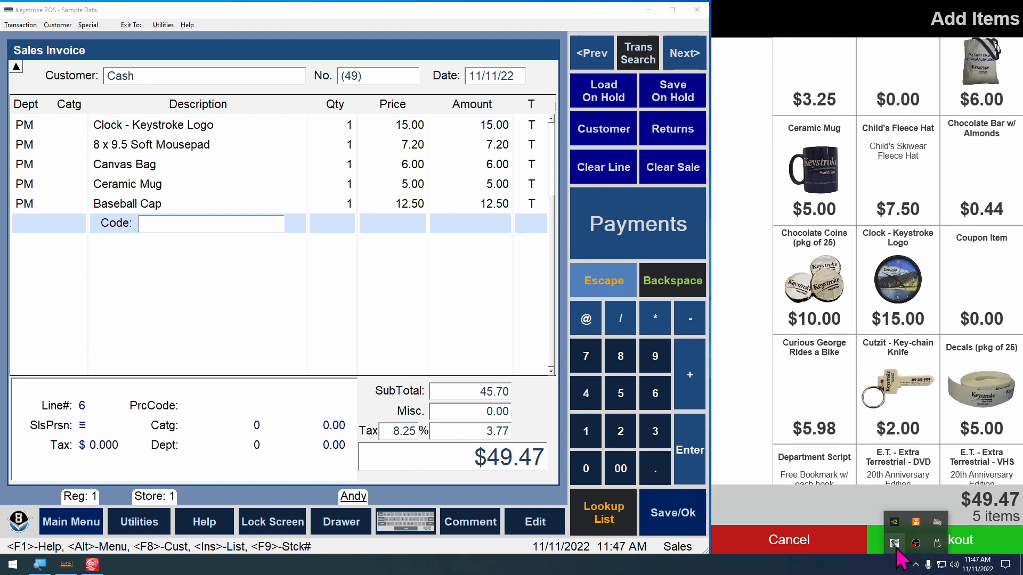
right_click(896, 547)
left_click(882, 540)
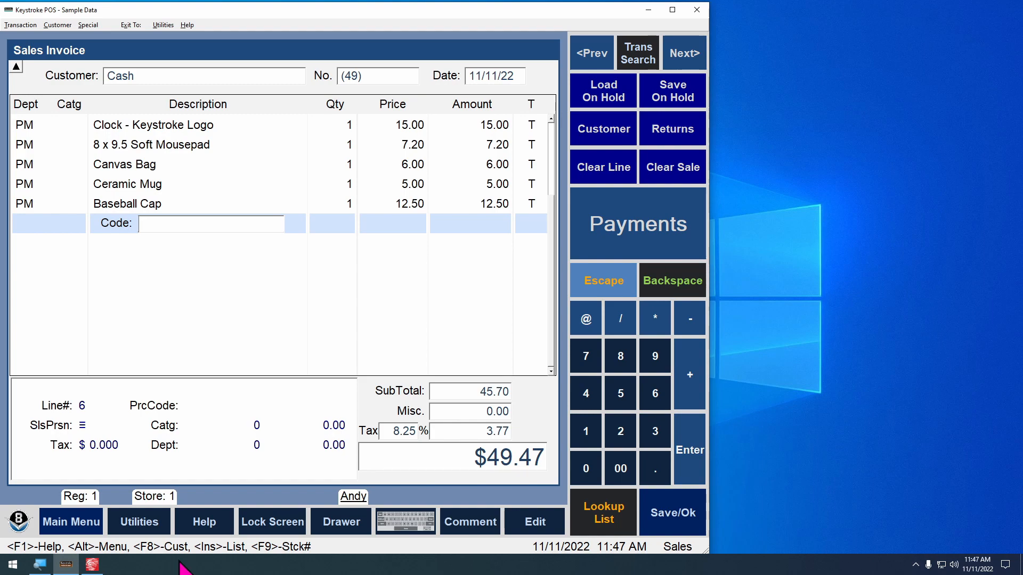
left_click(92, 565)
Configure the dvInventoryList DataView with a default row filter of Department = PM
right_click(436, 285)
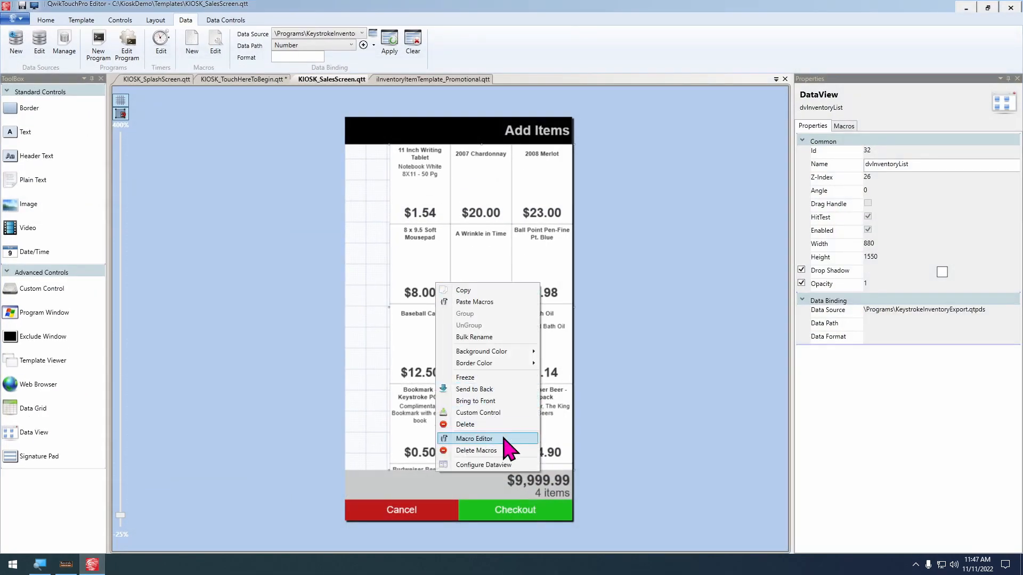
left_click(498, 465)
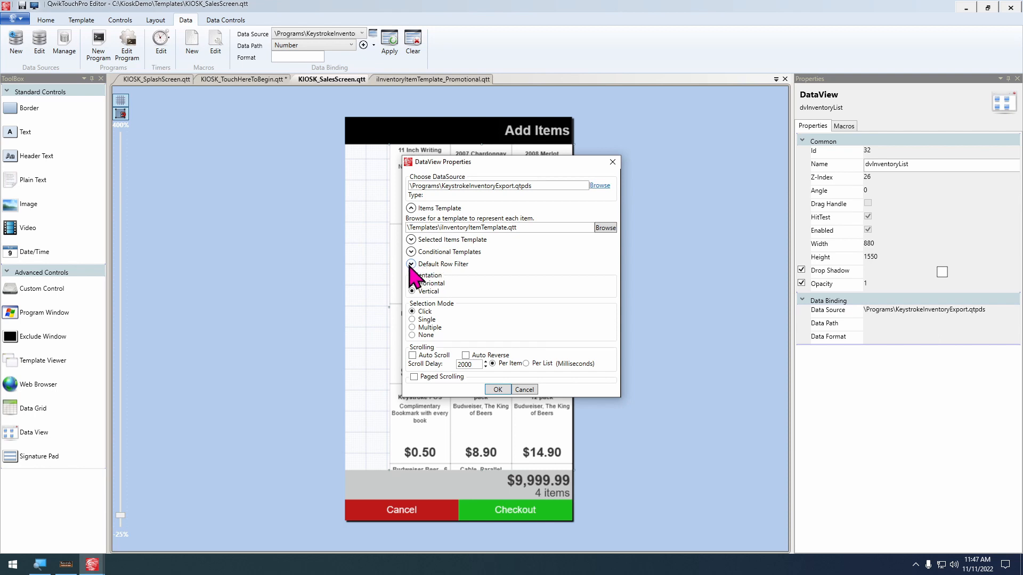
left_click(411, 265)
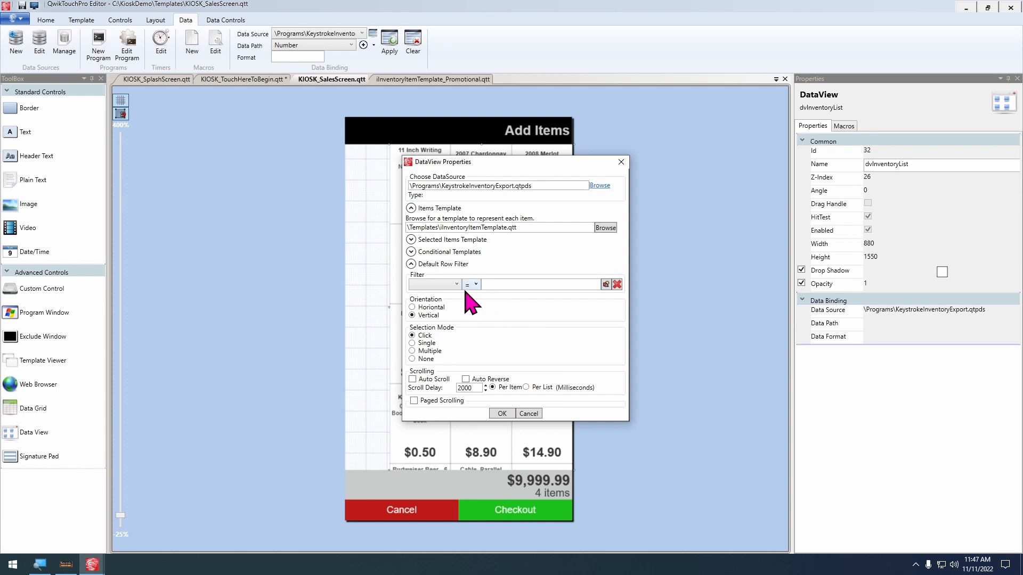
left_click(442, 285)
left_click(450, 328)
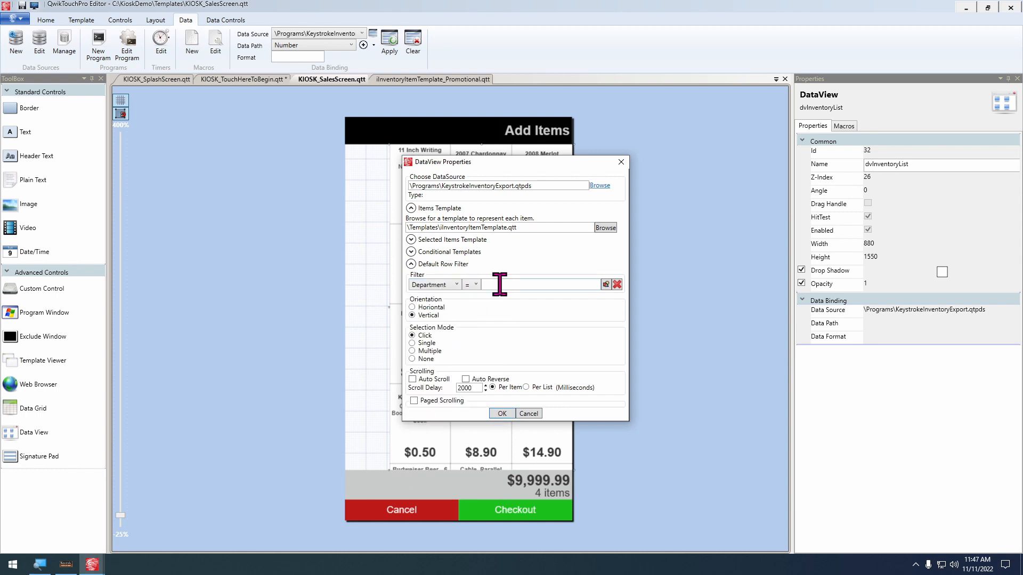
left_click(510, 284)
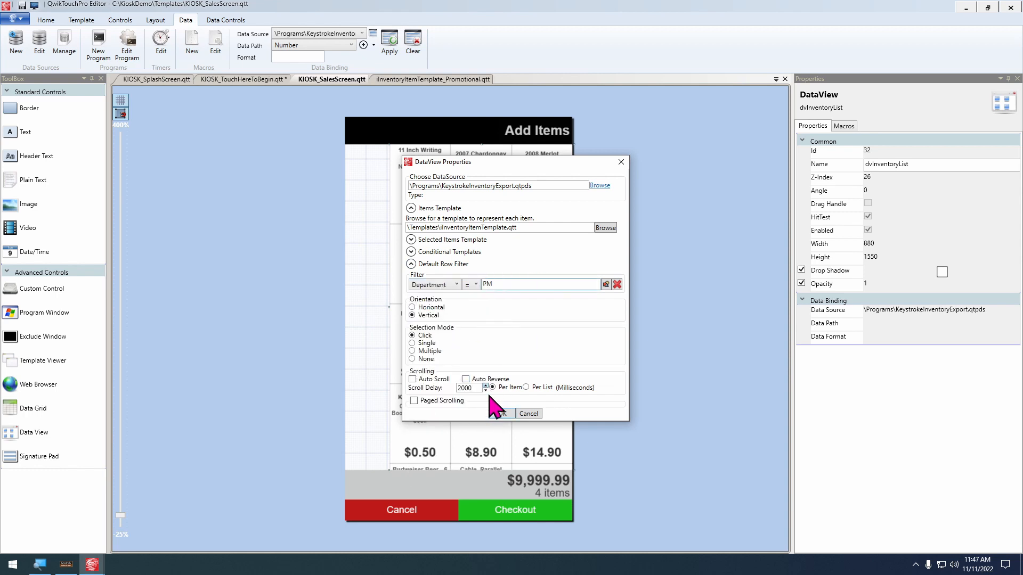
left_click(501, 413)
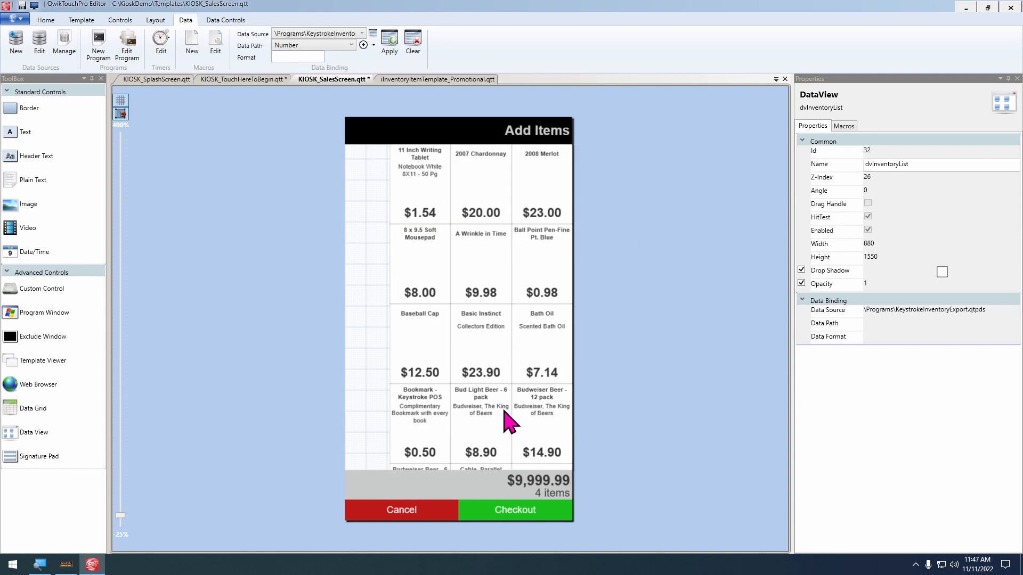
Run the kiosk sales screen, browse the filtered item list, and add the Roomarang to the sales invoice
key("F5")
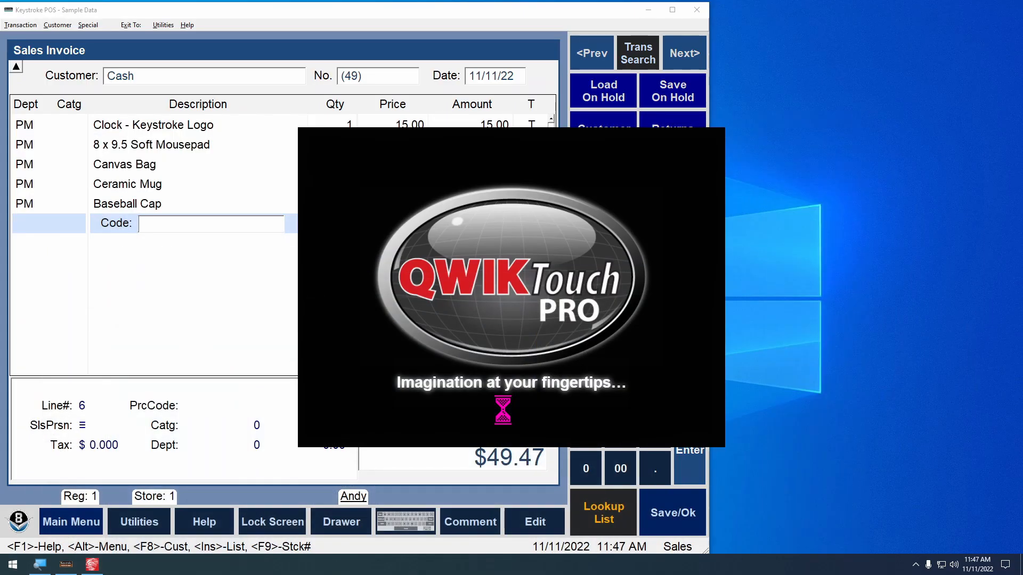
scroll(911, 346, "down", 5)
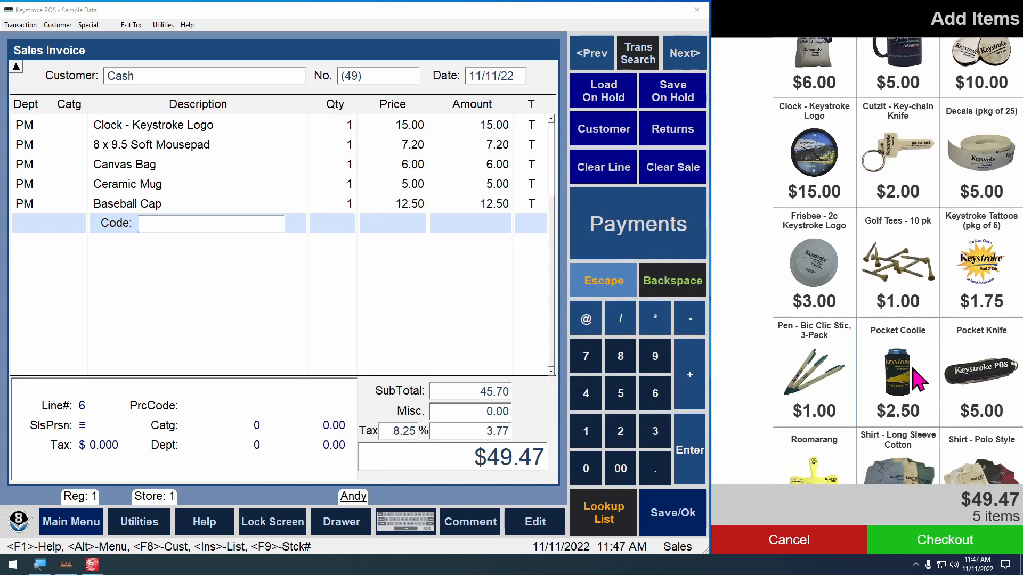
scroll(913, 379, "down", 5)
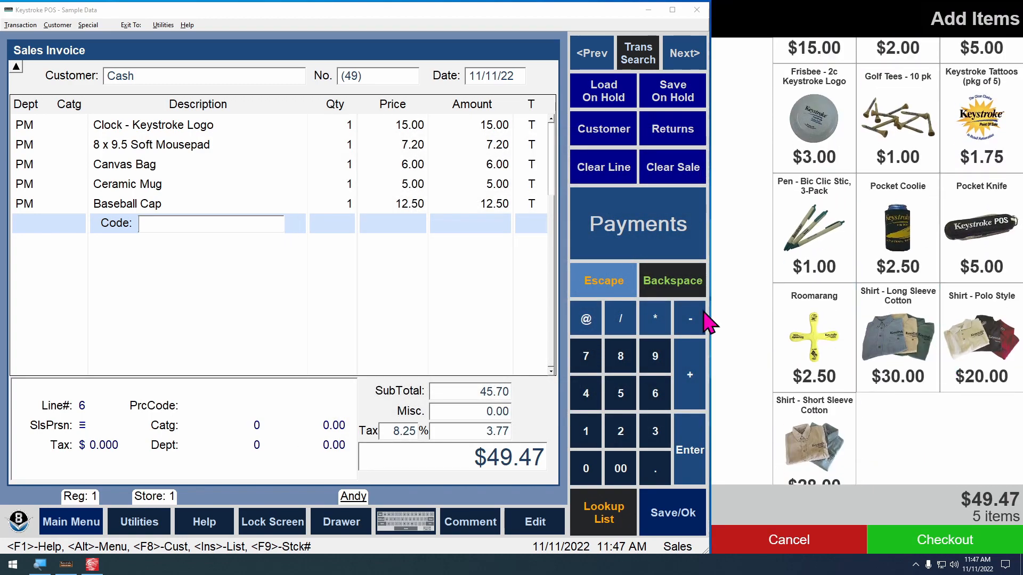
left_click(810, 346)
scroll(888, 277, "up", 5)
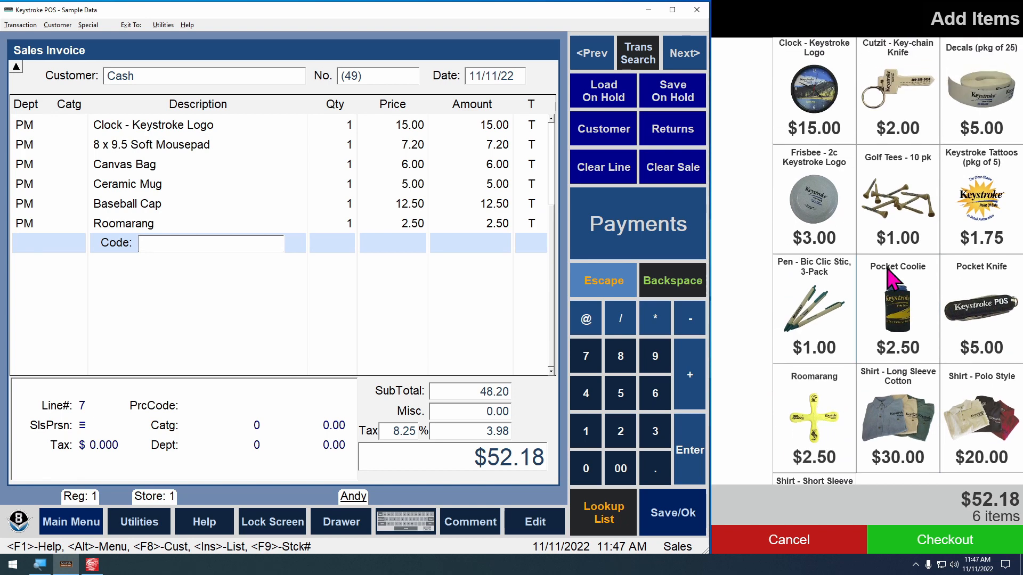
scroll(889, 277, "up", 5)
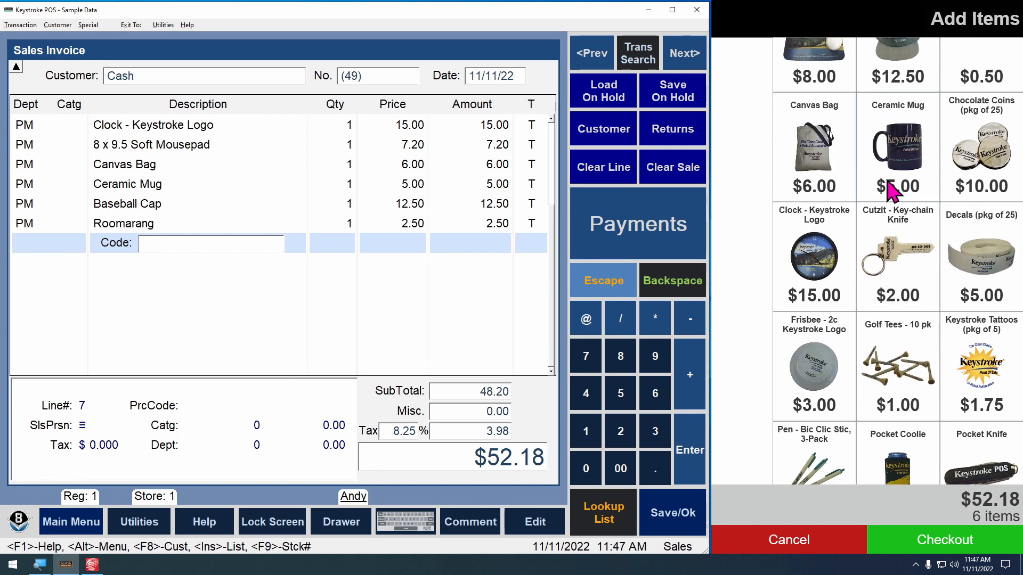
scroll(893, 191, "up", 2)
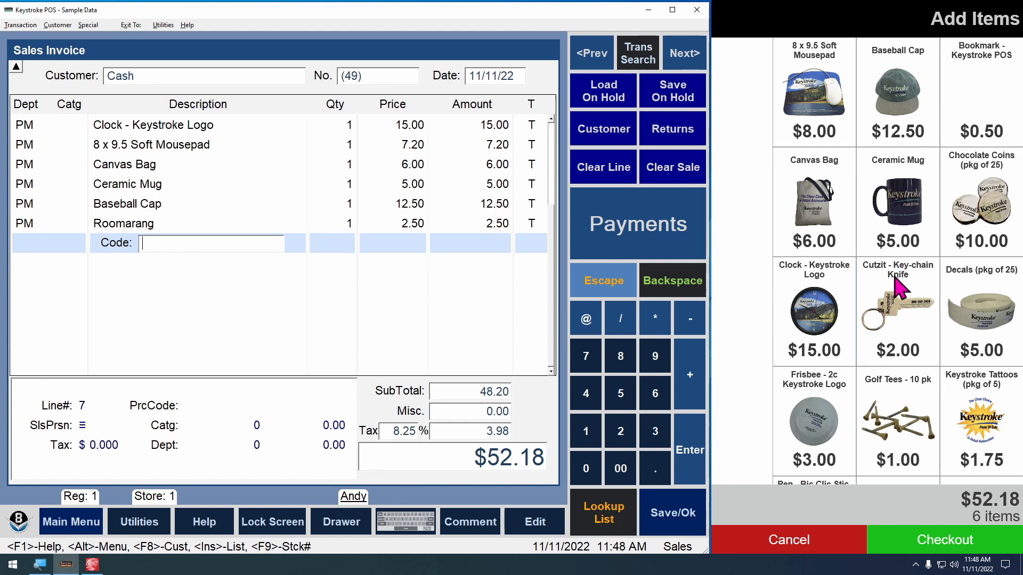
Exit the running kiosk and switch back to QwikTouchPro Editor
left_click(915, 564)
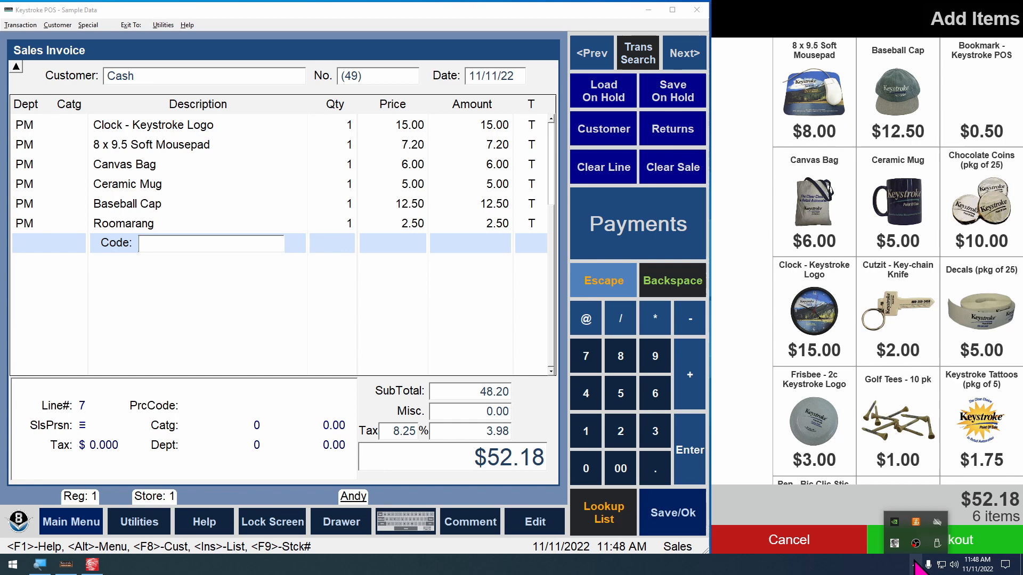
right_click(895, 543)
left_click(839, 530)
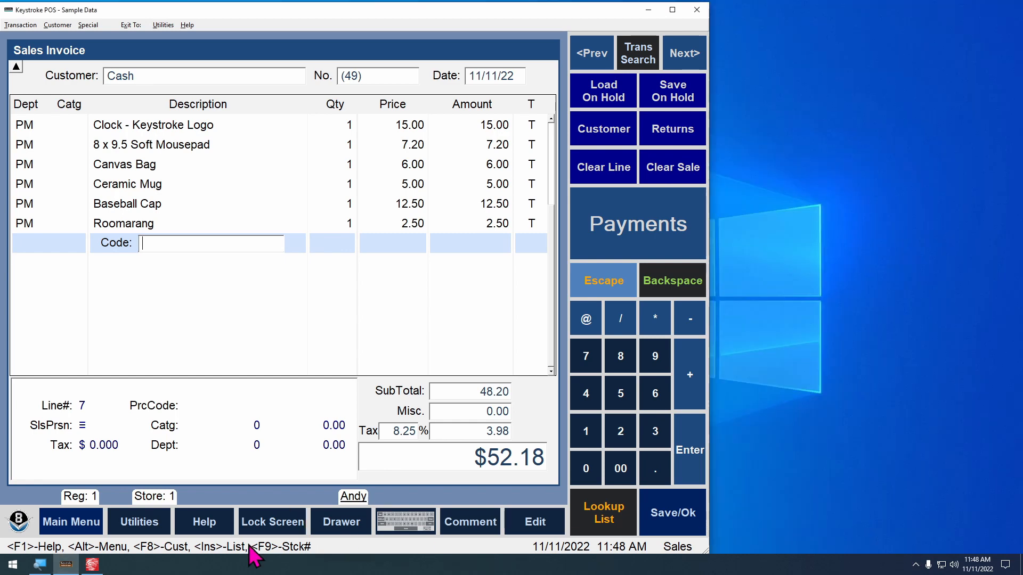
left_click(91, 565)
In iInventoryItemTemplate_Promotional.qtt, set the background border's thickness to 0 and its corner radius to 0
left_click(436, 81)
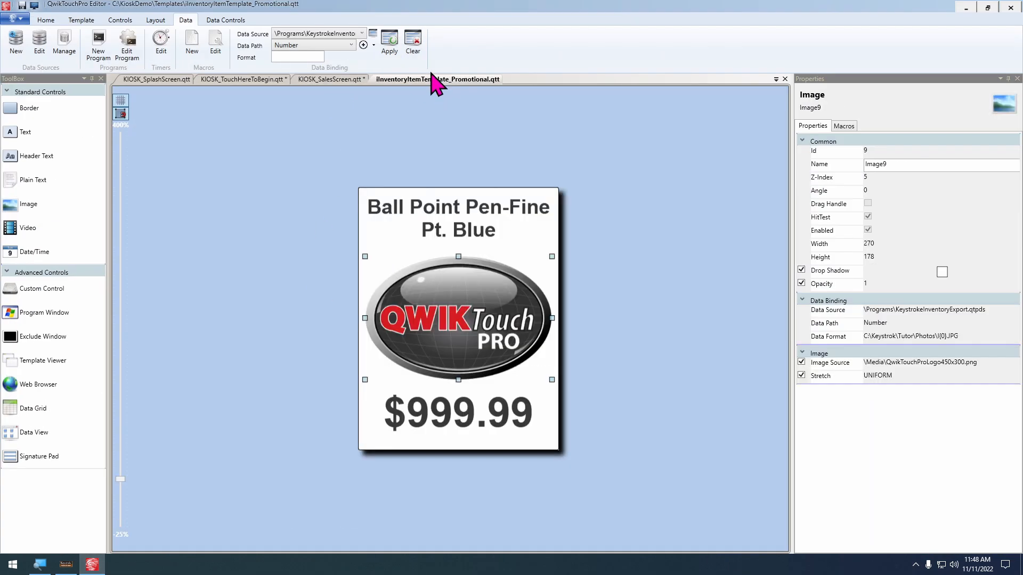
left_click(392, 196)
scroll(176, 104, "up", 1)
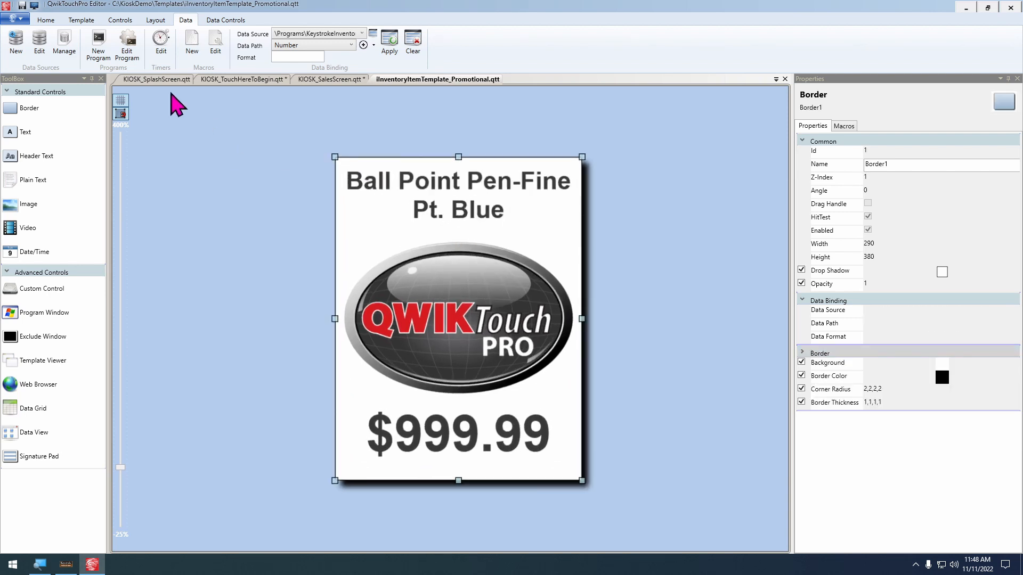
left_click(46, 19)
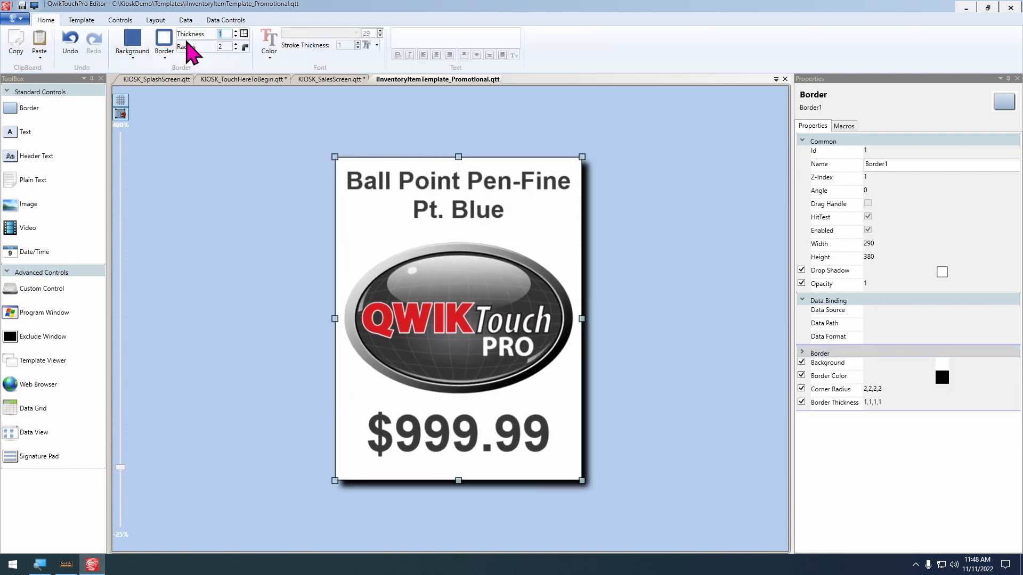
type("0")
left_click_drag(226, 47, 172, 56)
type("0")
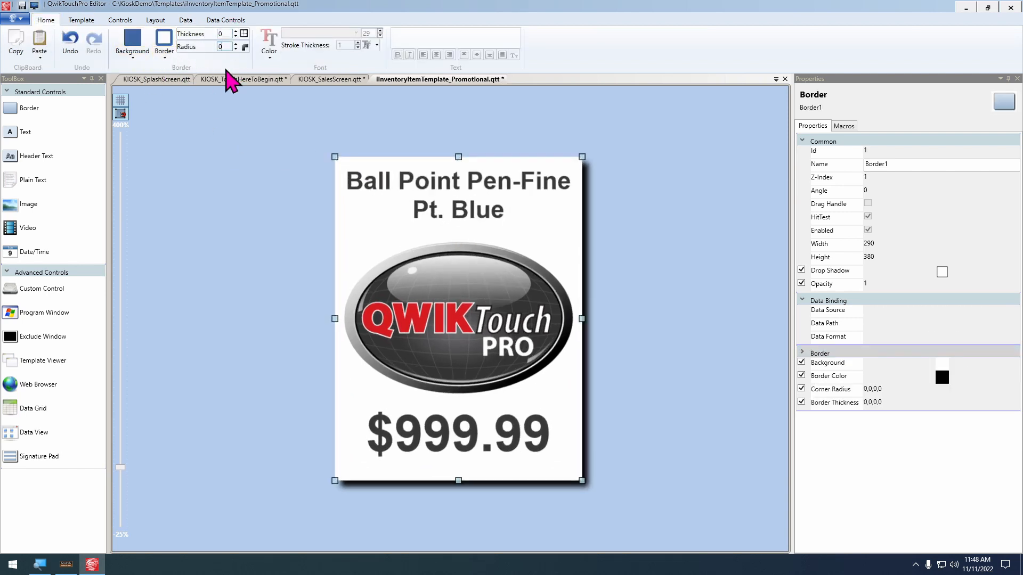
Preview KIOSK_SalesScreen.qtt to check the item list with the updated promotional template borders
left_click(328, 80)
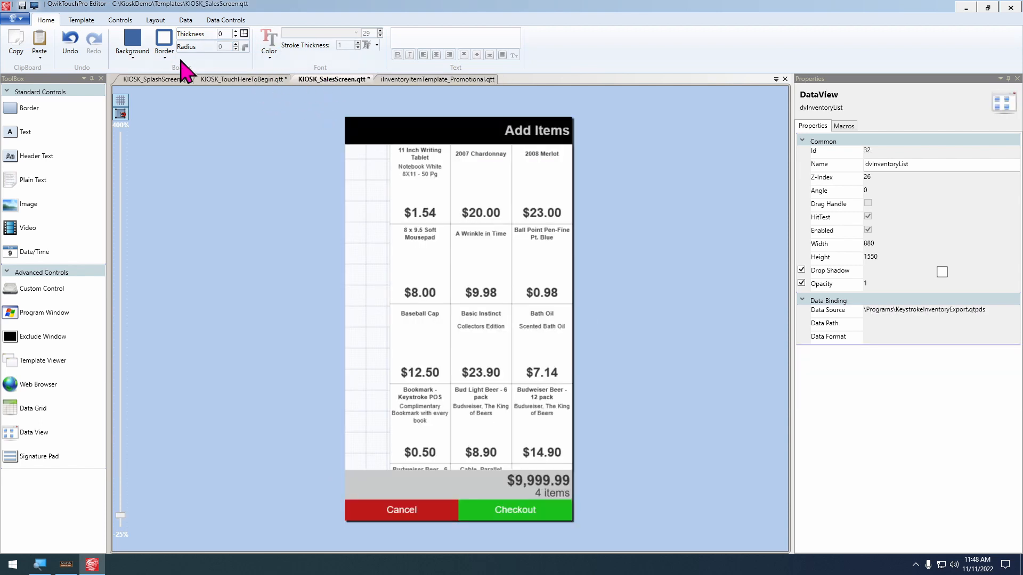
left_click(81, 19)
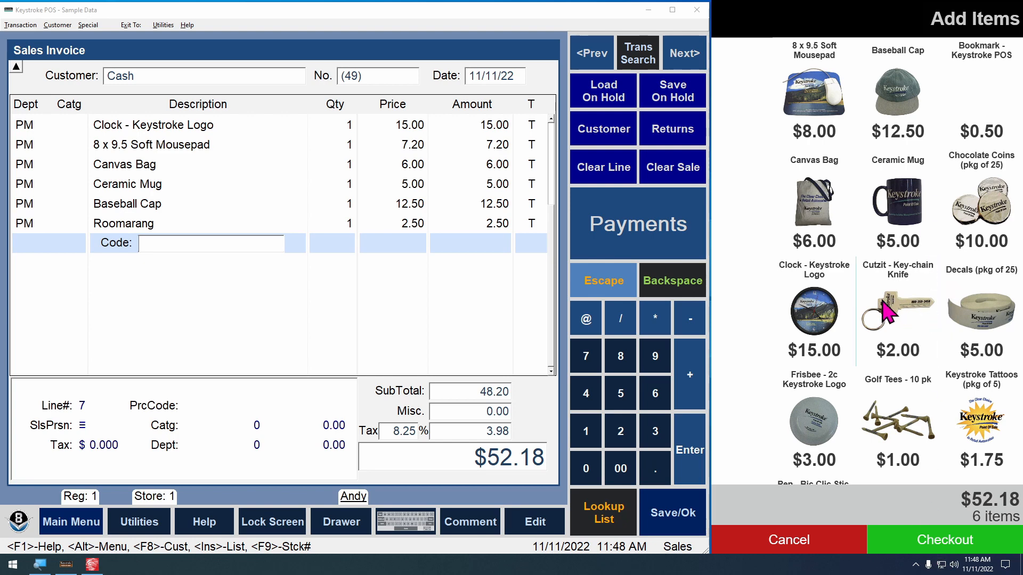
scroll(953, 373, "down", 1)
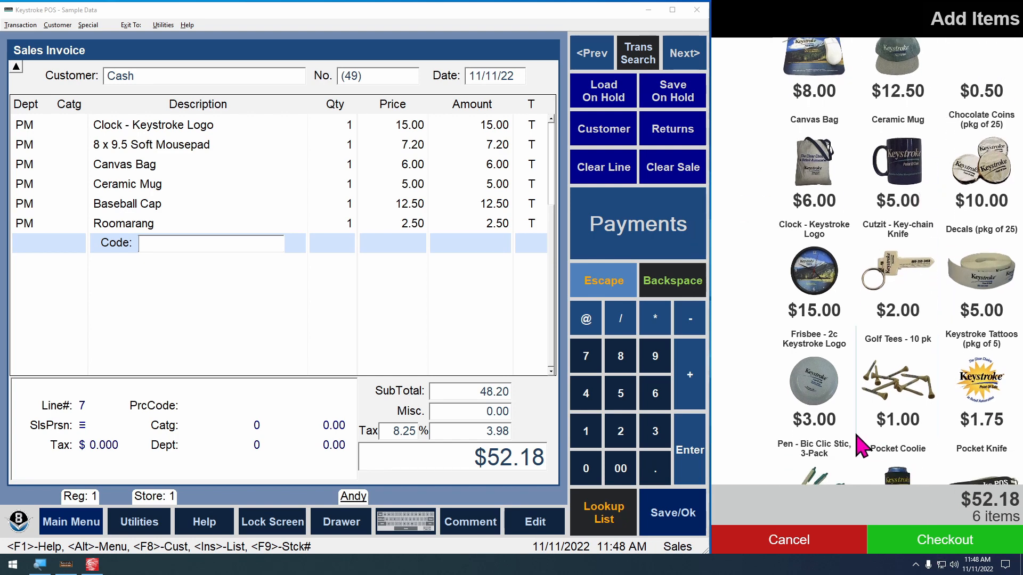
Exit the kiosk preview and return to KIOSK_SalesScreen.qtt in QwikTouchPro Editor
left_click(917, 566)
right_click(894, 543)
left_click(878, 535)
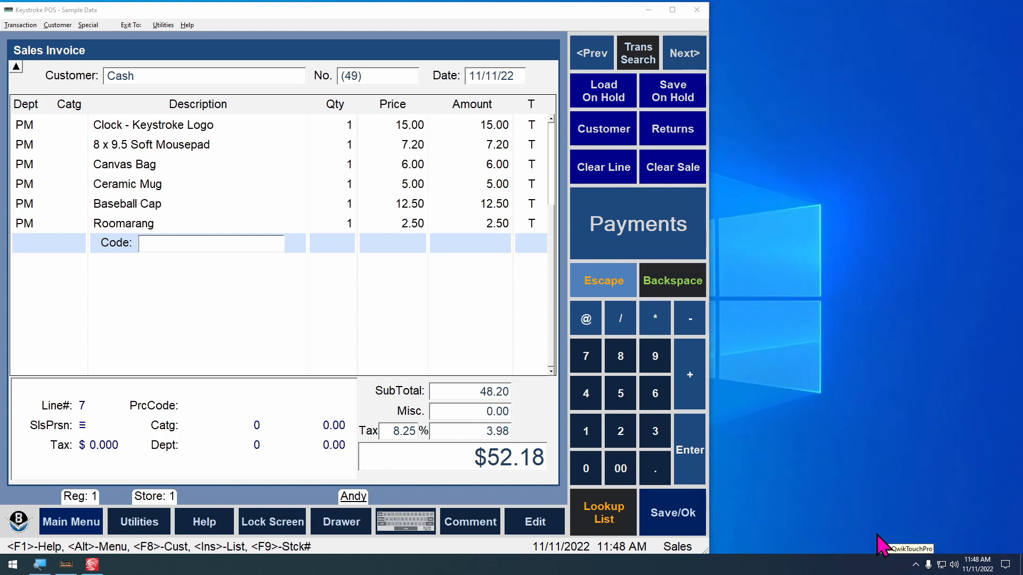
left_click(93, 564)
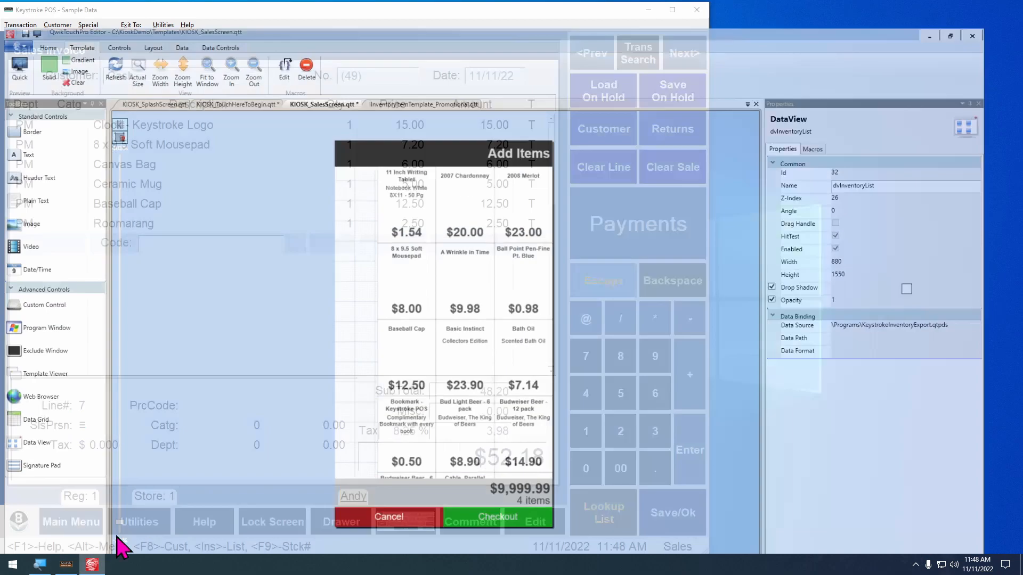
Open iInventoryItemTemplate.qtt from the Templates folder and set its background border's thickness and corner radius to 0
key("ctrl+o")
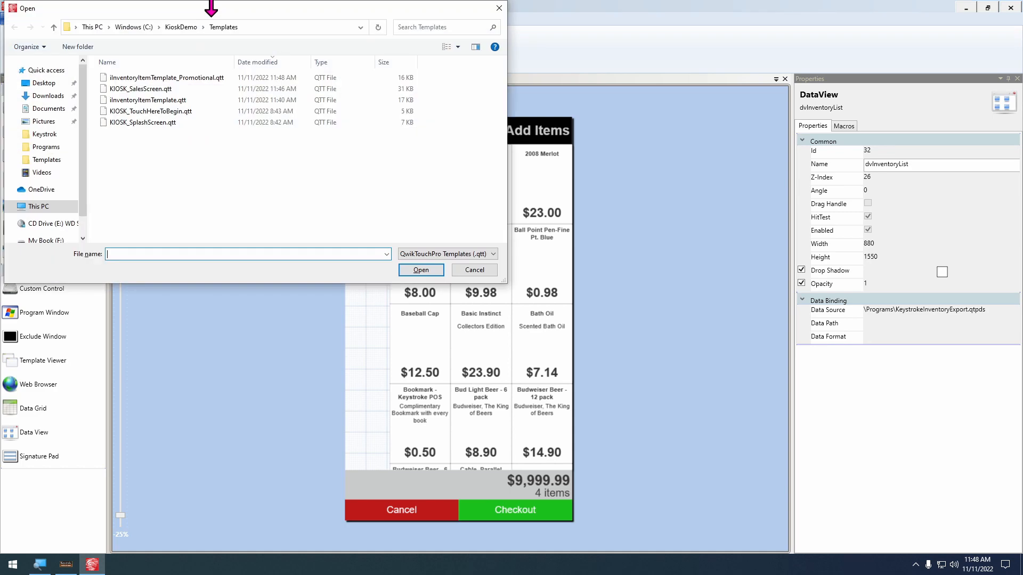
left_click(148, 102)
double_click(148, 103)
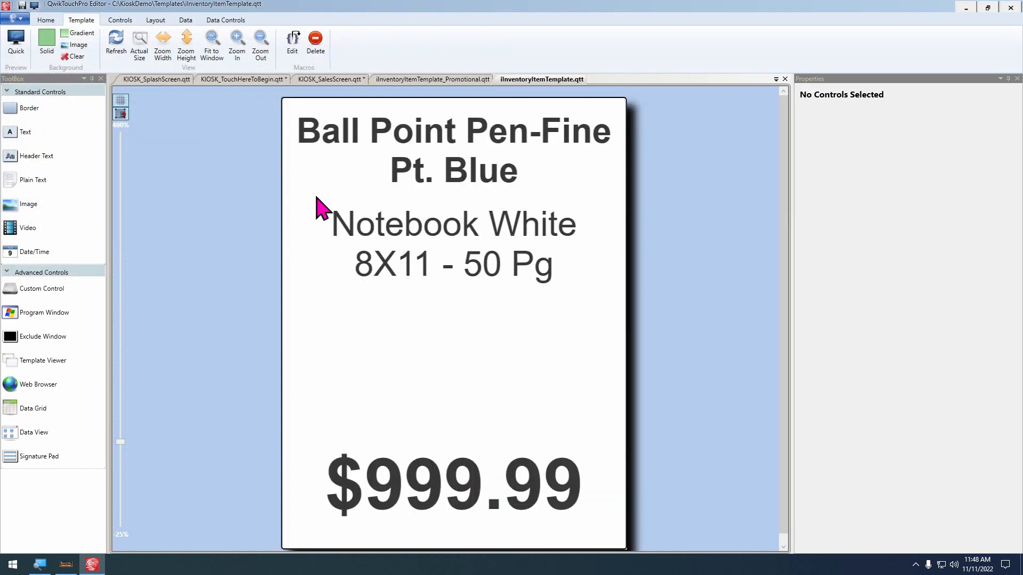
left_click(291, 113)
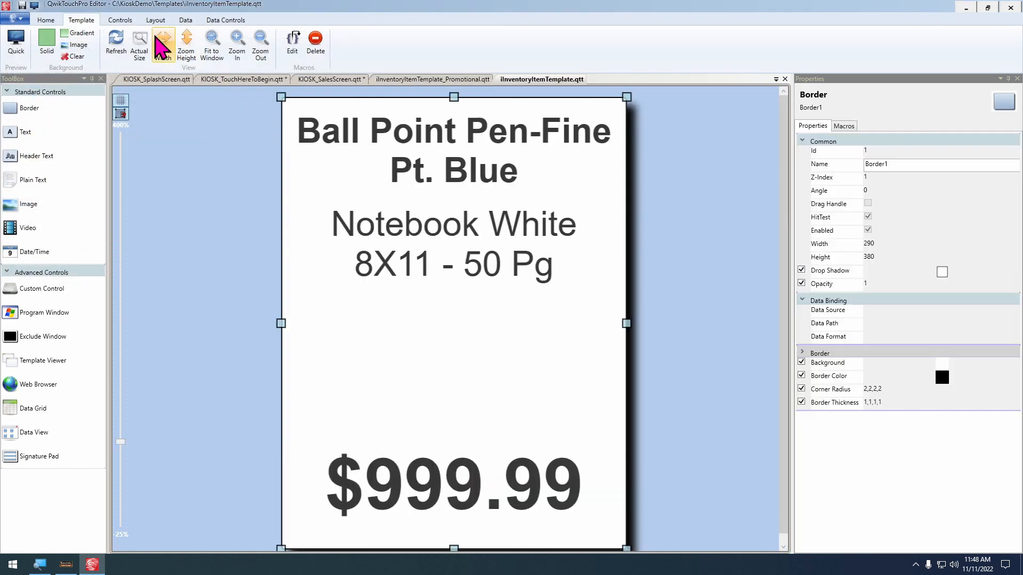
left_click(41, 21)
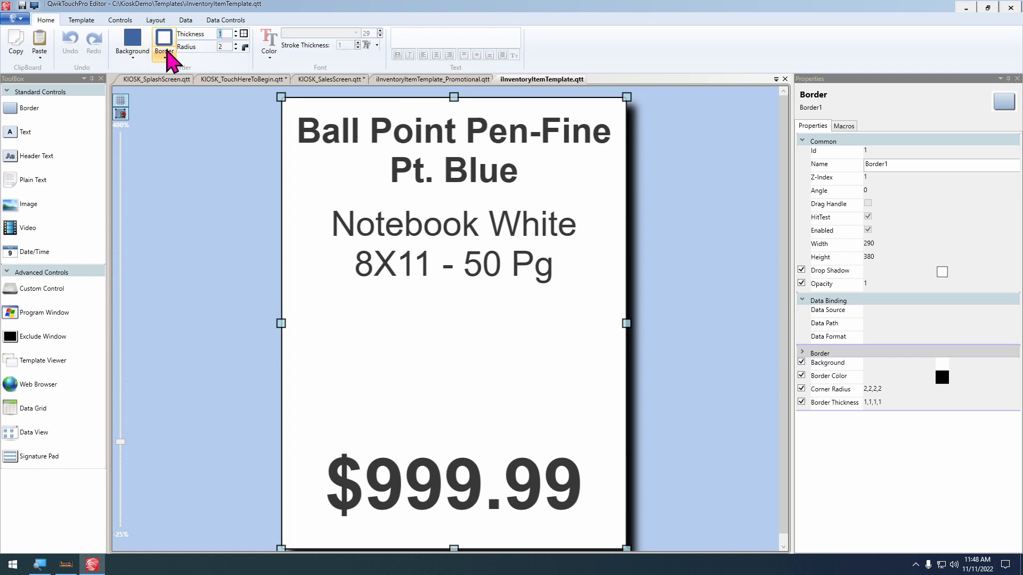
left_click(164, 37)
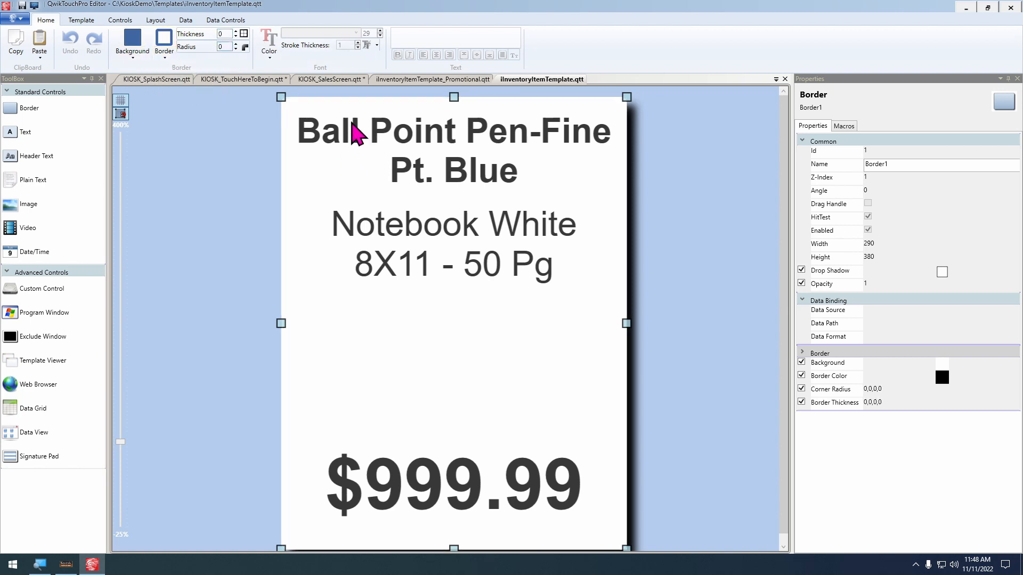
Return to KIOSK_SalesScreen.qtt and inspect the item tiles and the empty column beside them up close
left_click(334, 81)
left_click(87, 17)
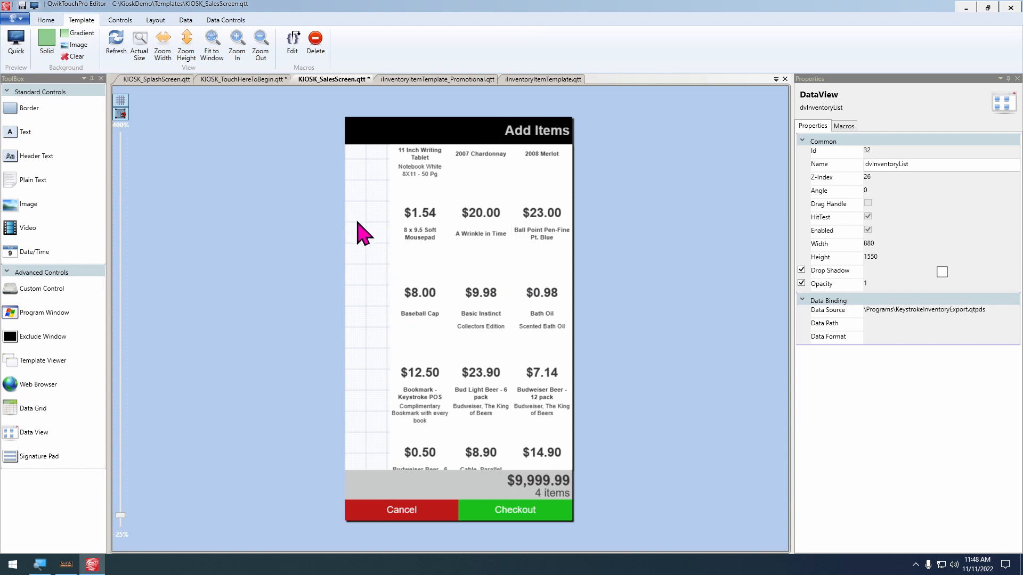
scroll(355, 229, "up", 2)
scroll(317, 234, "up", 1)
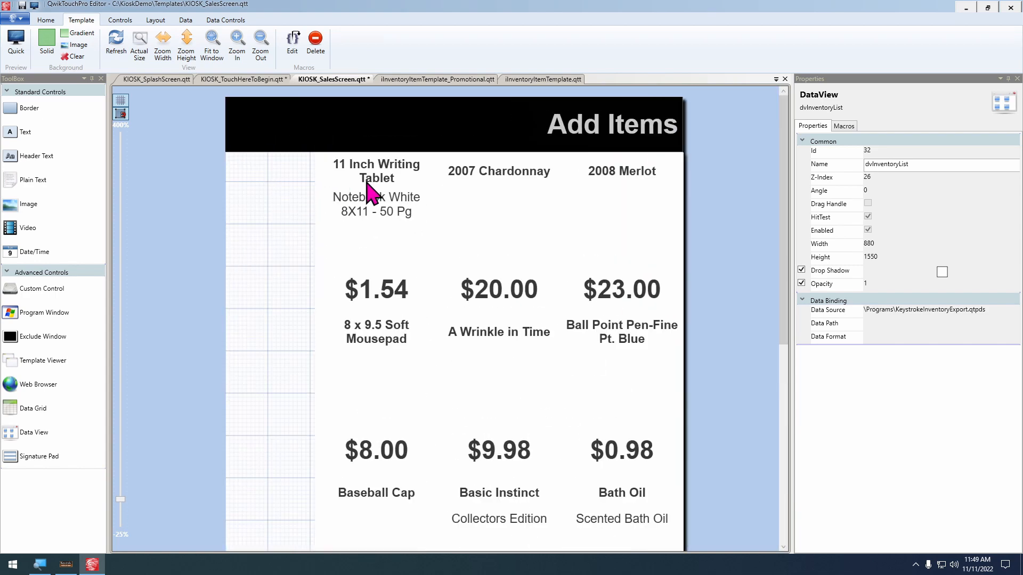
key("super")
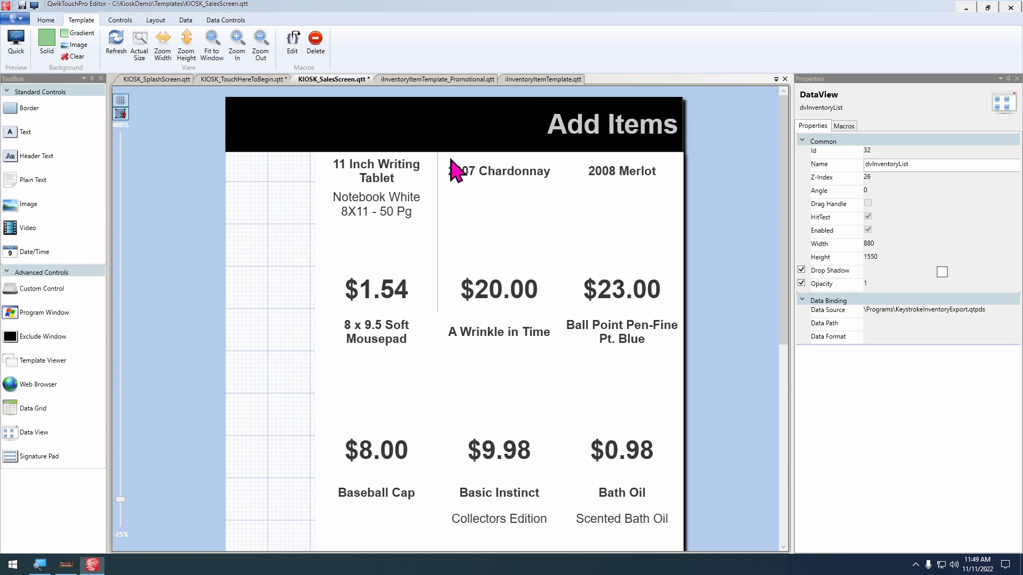
left_click(299, 189)
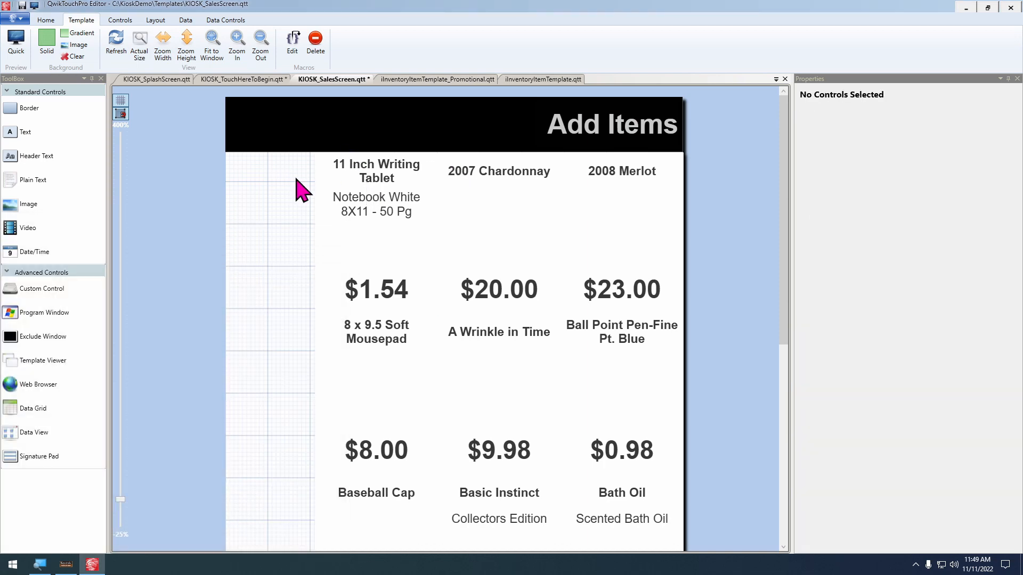
Open DEPARTMENT_EXPORT.txt from the Keystroke desktop folder and examine its header row and department entries
key("super+d")
double_click(230, 91)
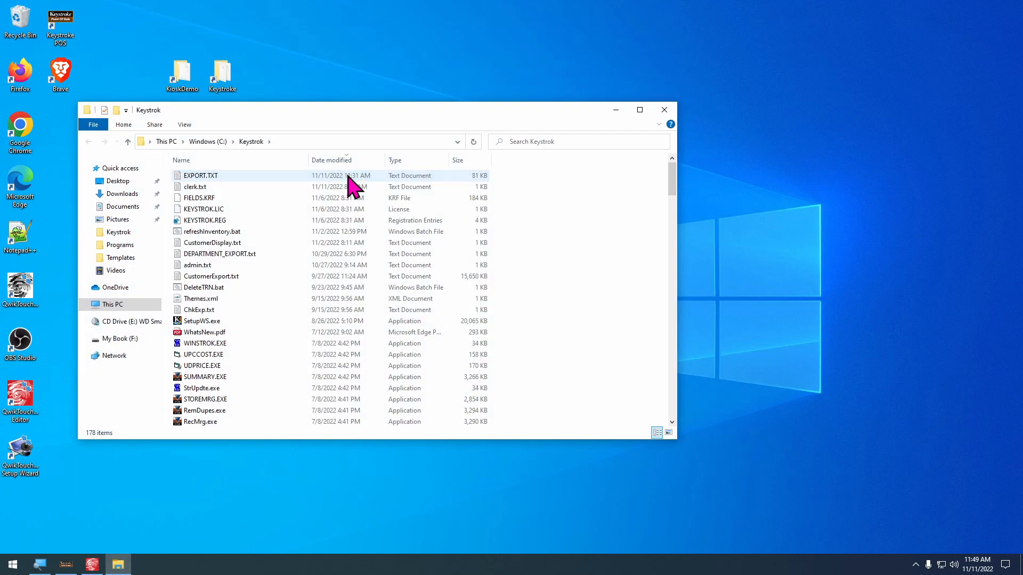
left_click(247, 254)
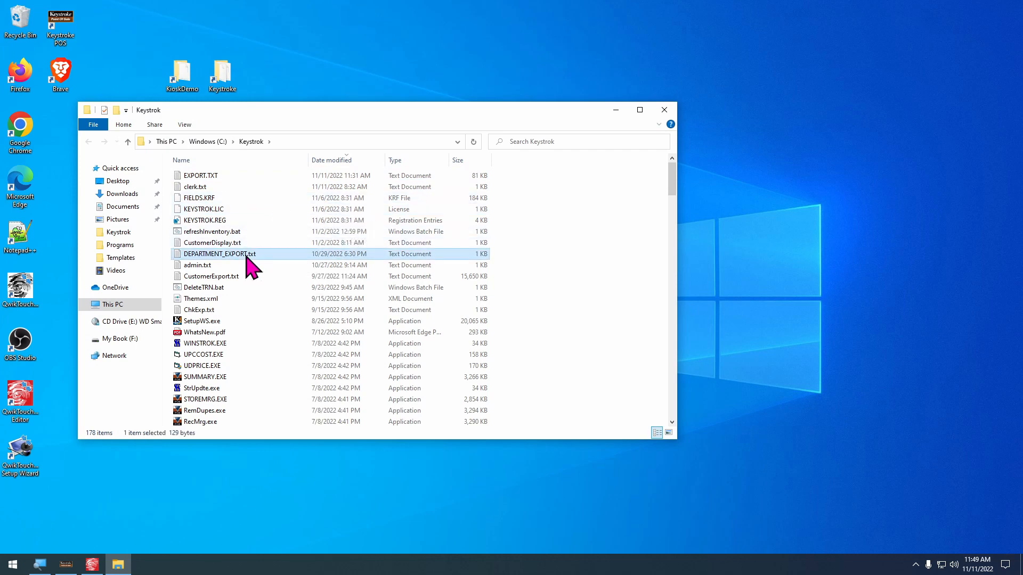
double_click(246, 254)
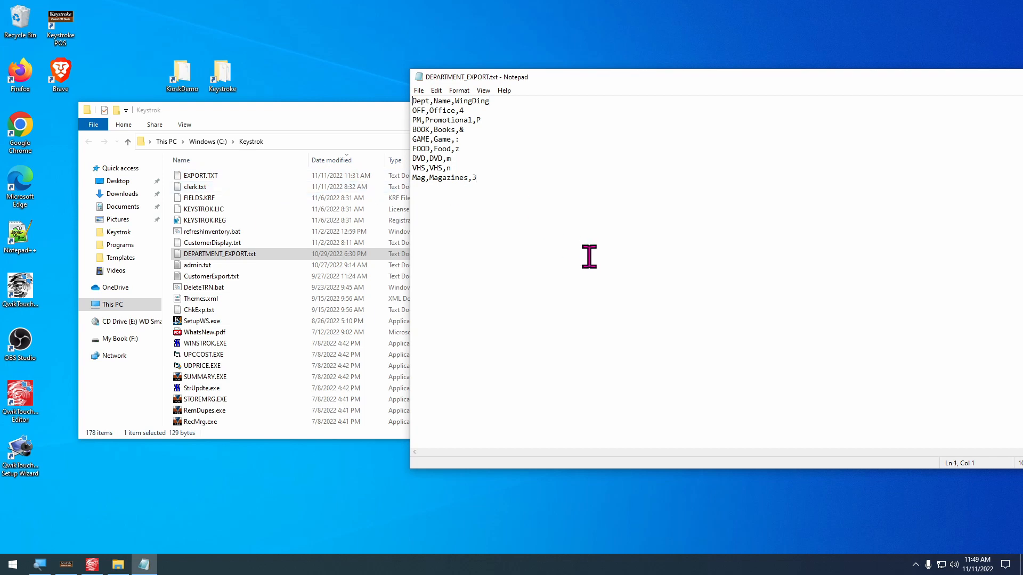
key("shift+Home")
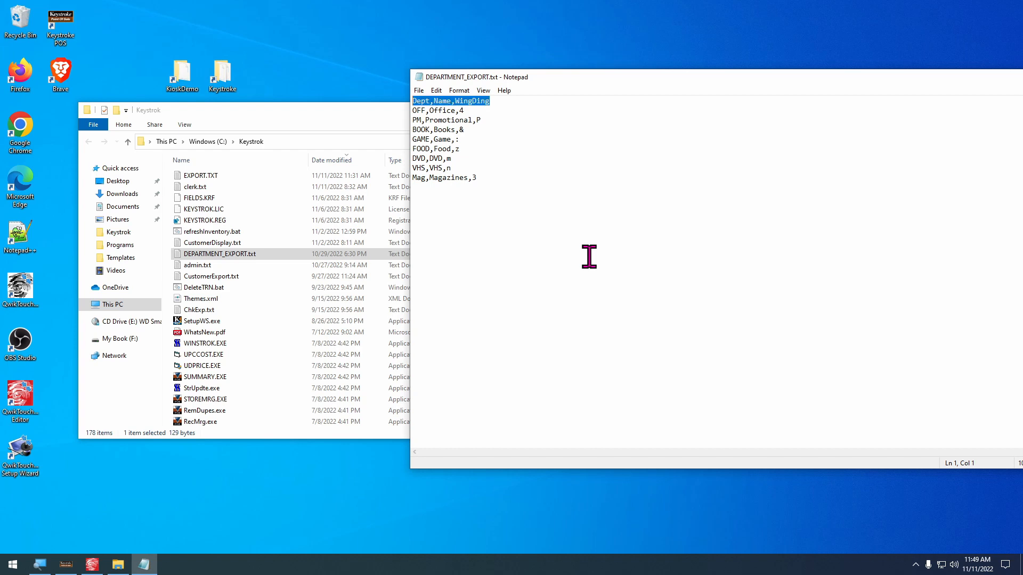
key("End")
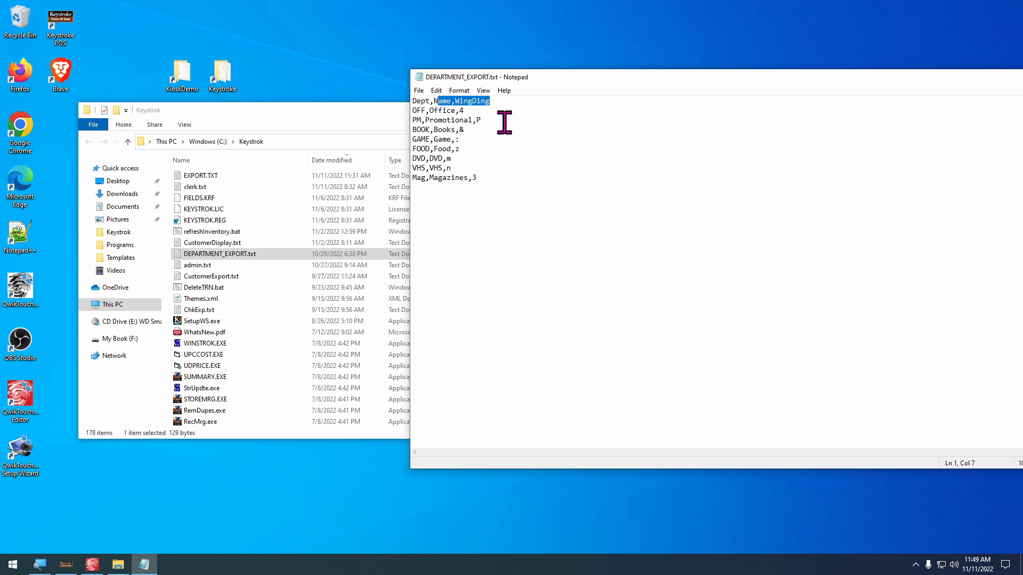
left_click(503, 123)
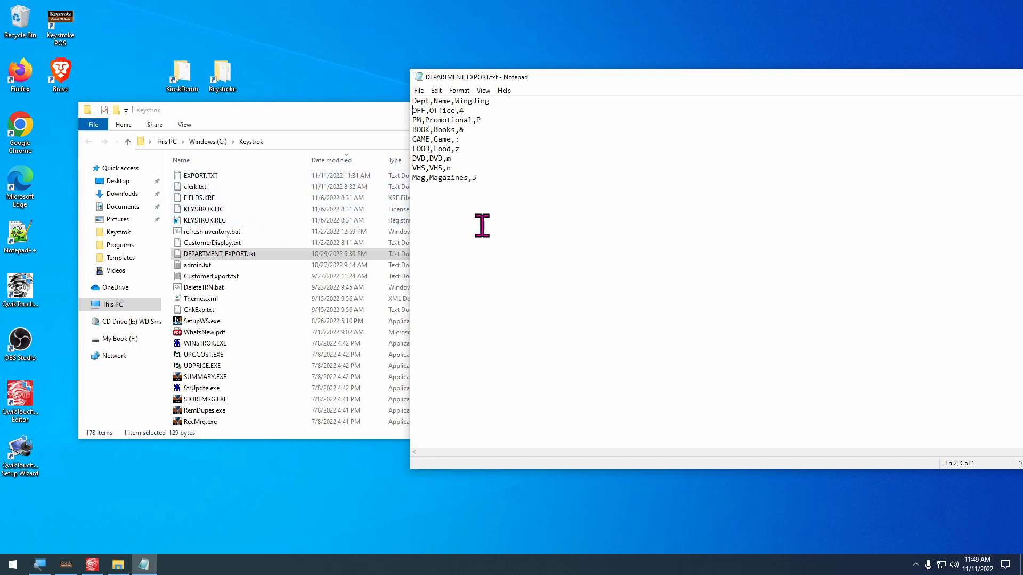
Close the department export file and the Keystrok folder, and switch back to QwikTouchPro Editor
key("alt+F4")
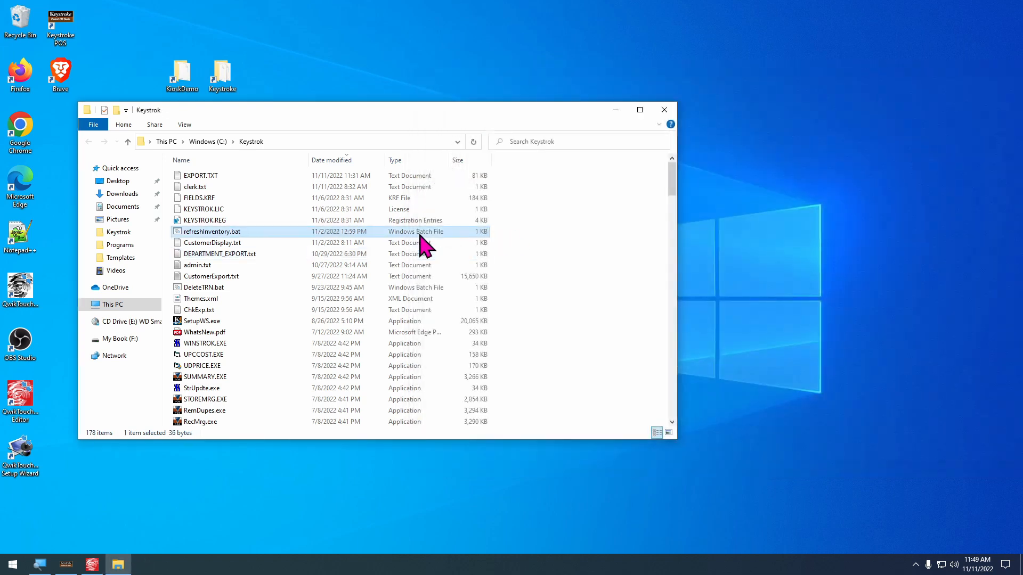
key("alt+F4")
left_click(94, 565)
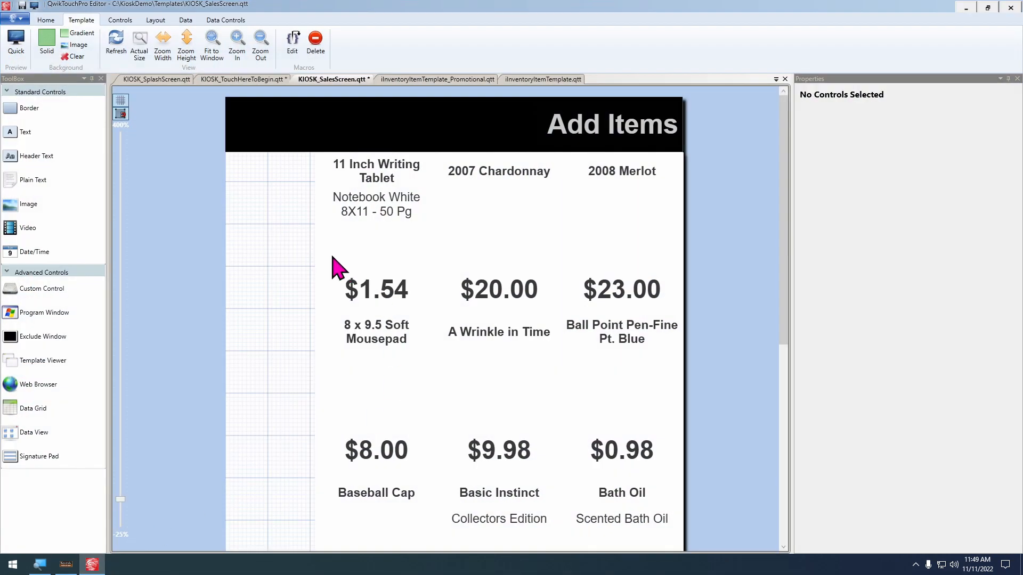
Start a new Comma Separated Values (CSV) data source using C:\Keystrok\DEPARTMENT_EXPORT.txt as its file
left_click(185, 21)
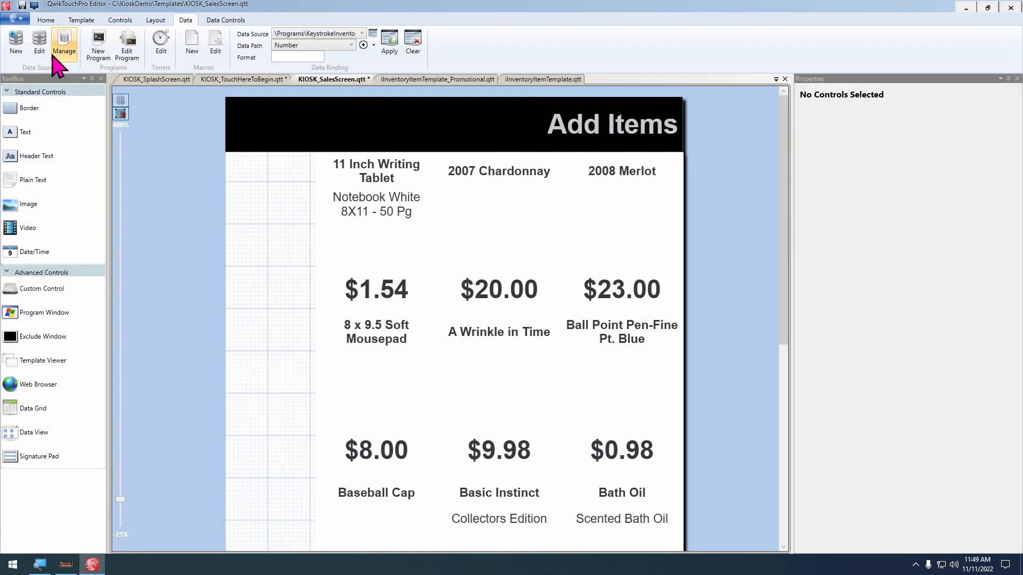
left_click(16, 40)
left_click(175, 43)
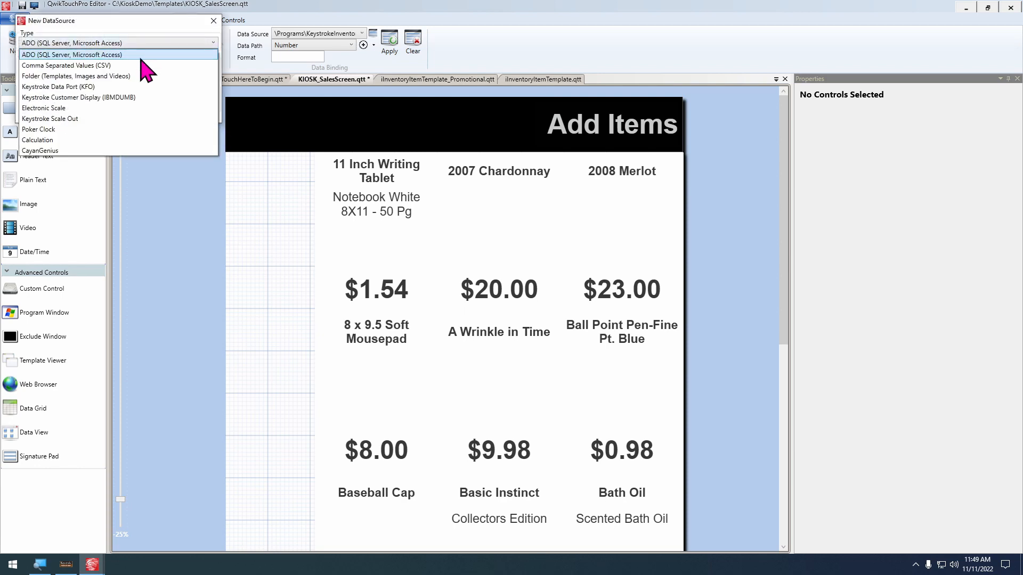
left_click(128, 83)
left_click(202, 87)
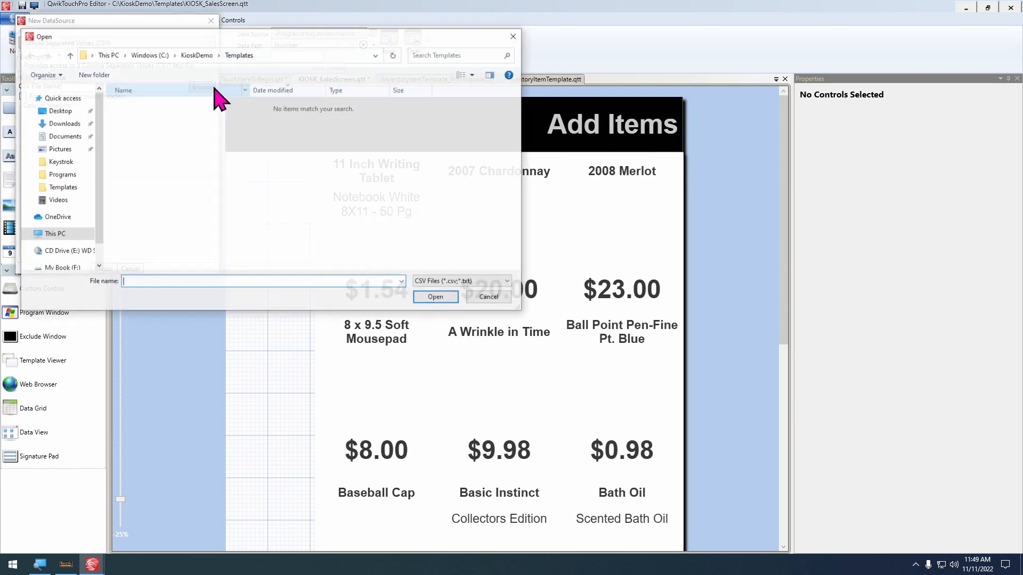
type("c:\\Keystrok")
key("Return")
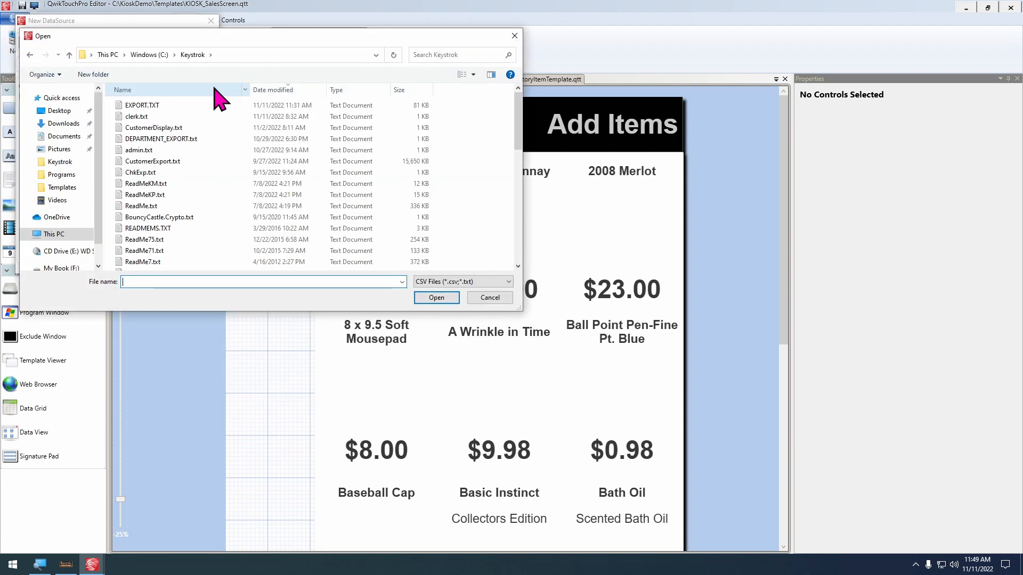
left_click(183, 139)
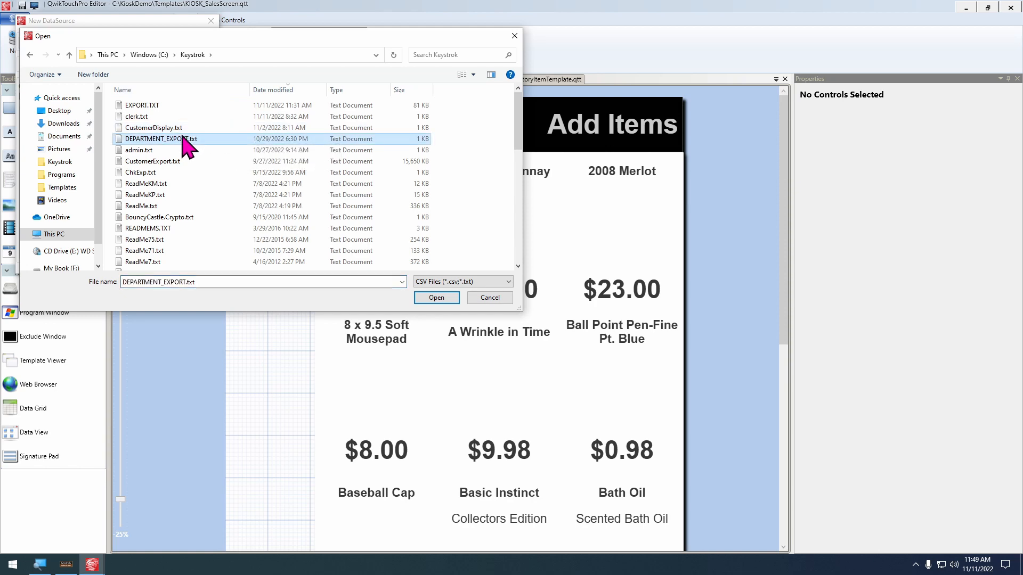
double_click(183, 138)
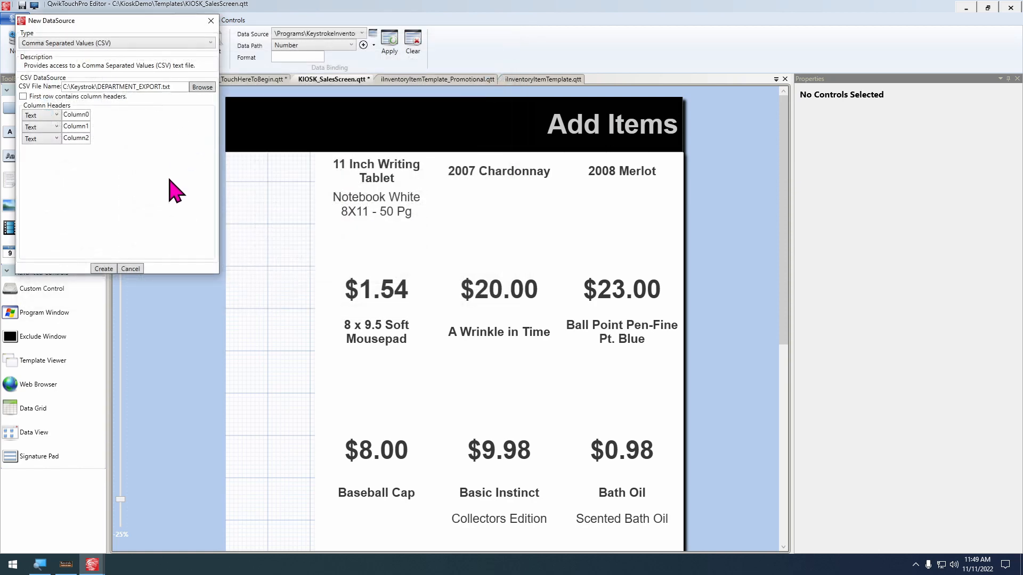
Use the first row as column headers and save the data source as KeystrokeDepartmentExport without adding it to the active template
left_click(33, 98)
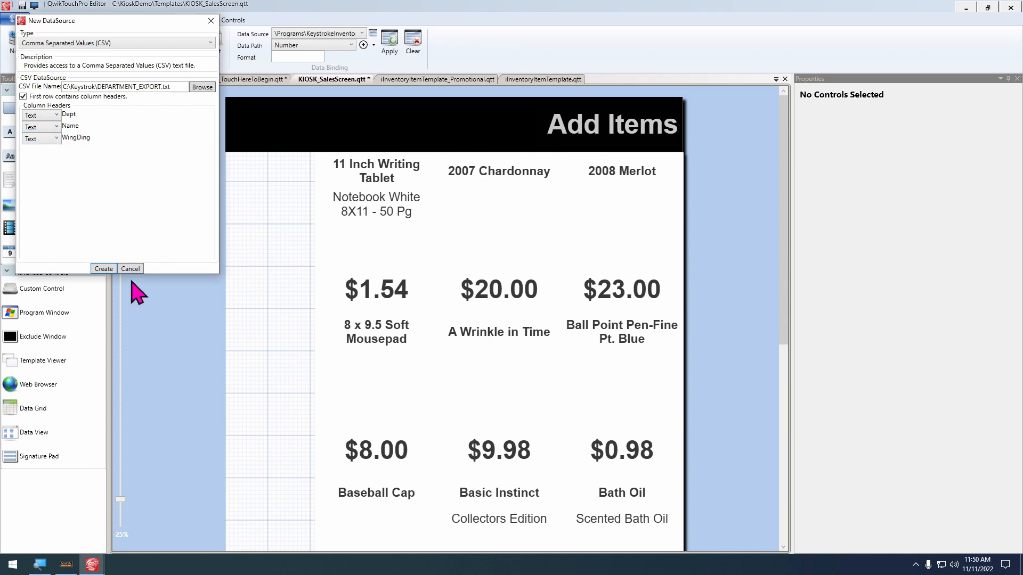
left_click(103, 269)
type("Keystroke")
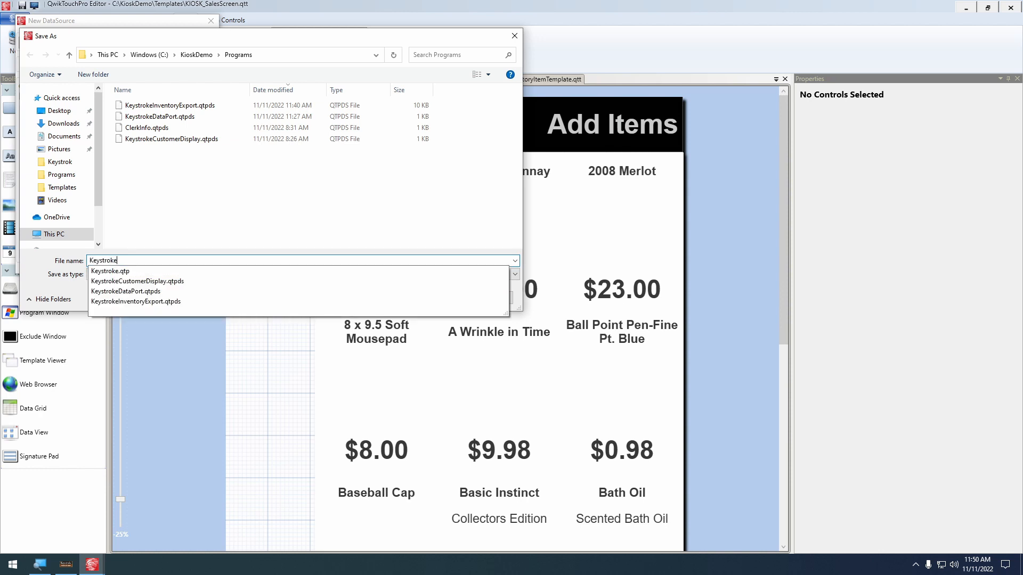
type("DepartmentExport")
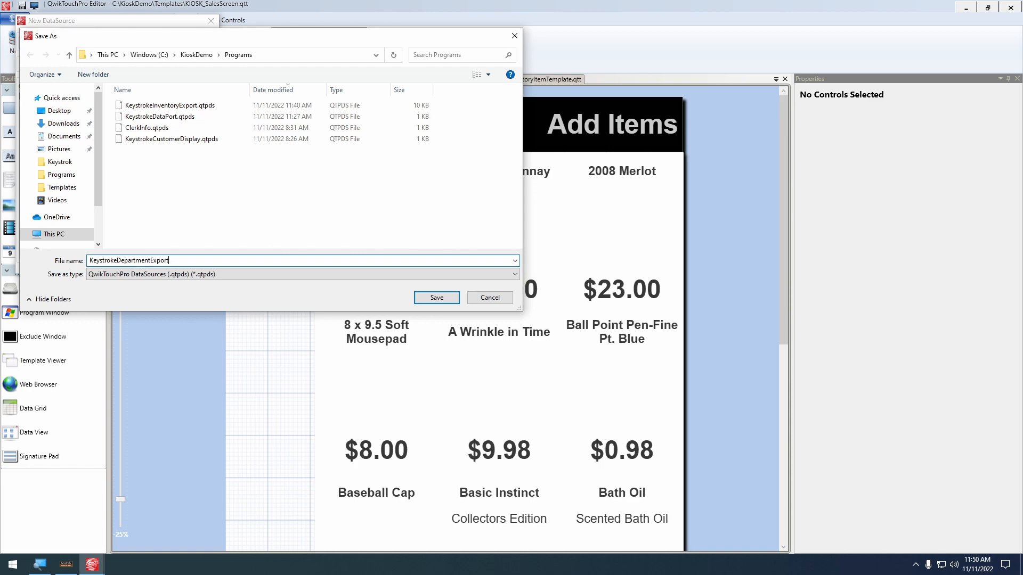
key("Return")
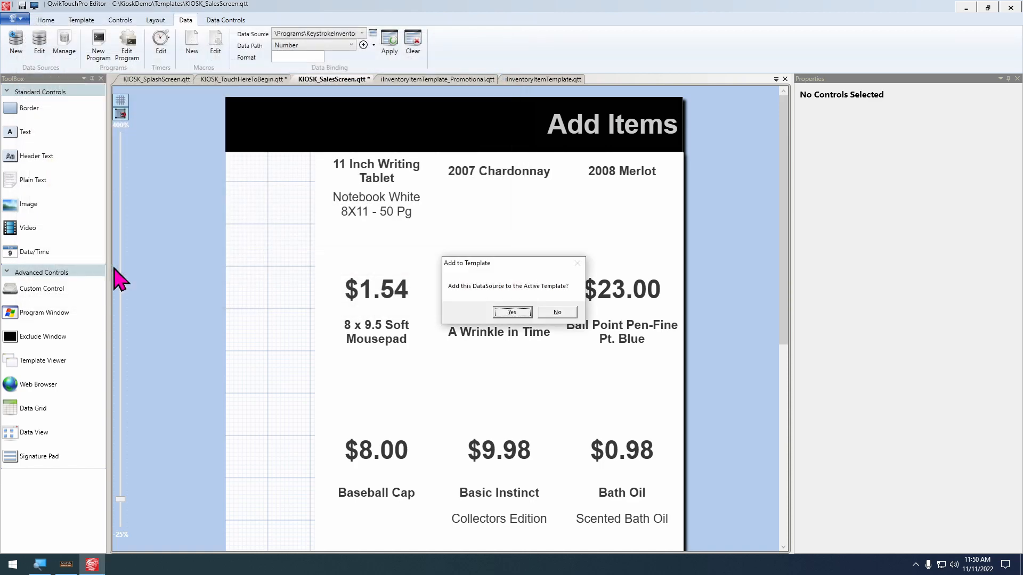
left_click(557, 312)
Add a Border control to the sales screen's left edge, directly below the Add Items header
scroll(263, 304, "down", 4)
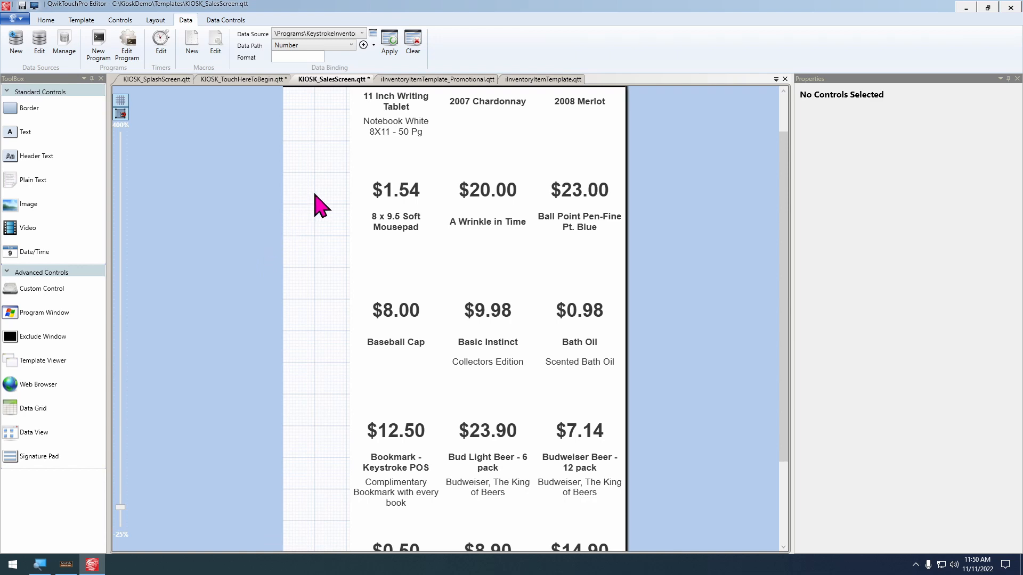
scroll(306, 185, "up", 1)
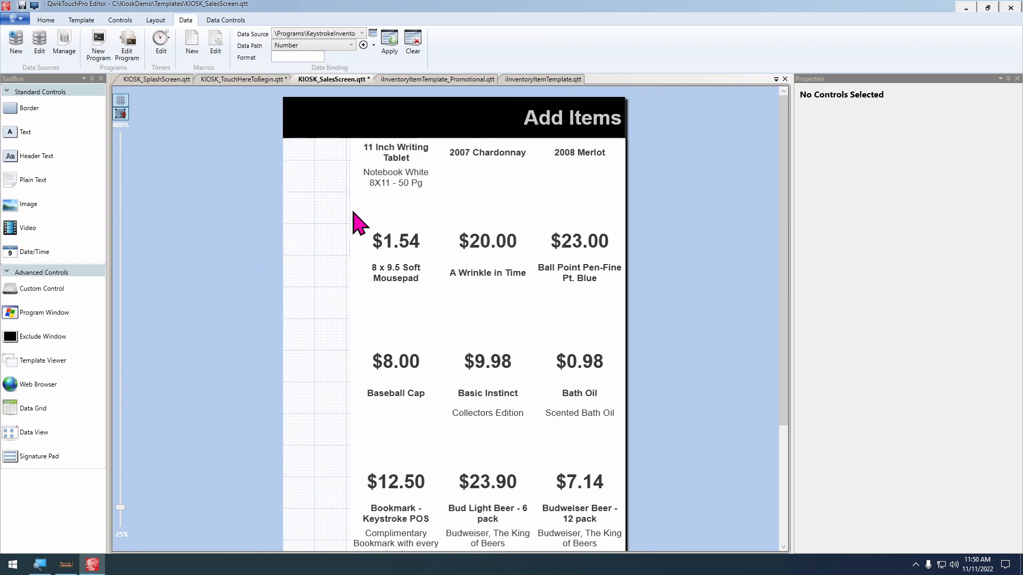
scroll(308, 289, "down", 1)
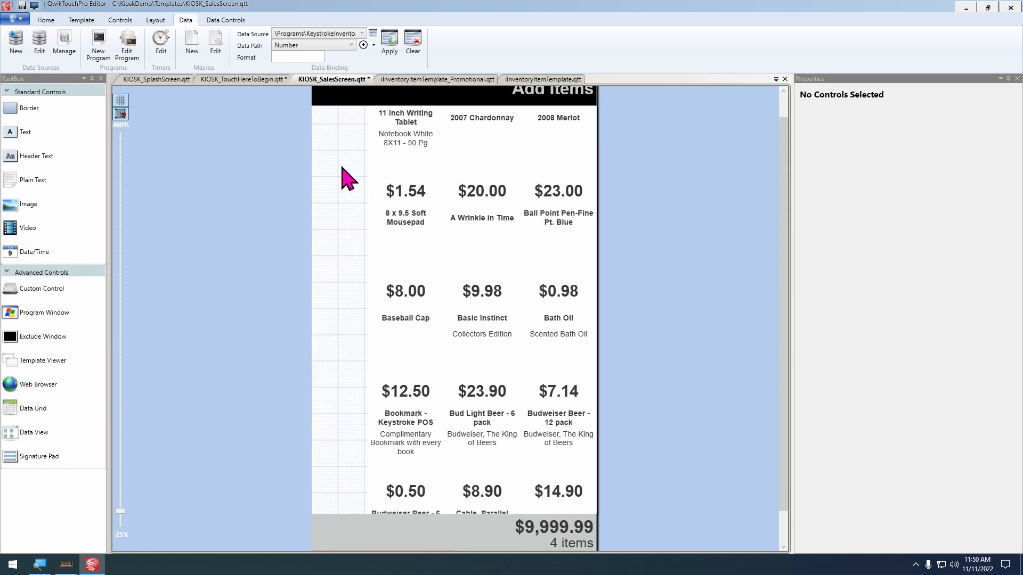
left_click_drag(30, 108, 344, 155)
scroll(344, 202, "up", 1)
left_click_drag(280, 219, 270, 160)
key("Left")
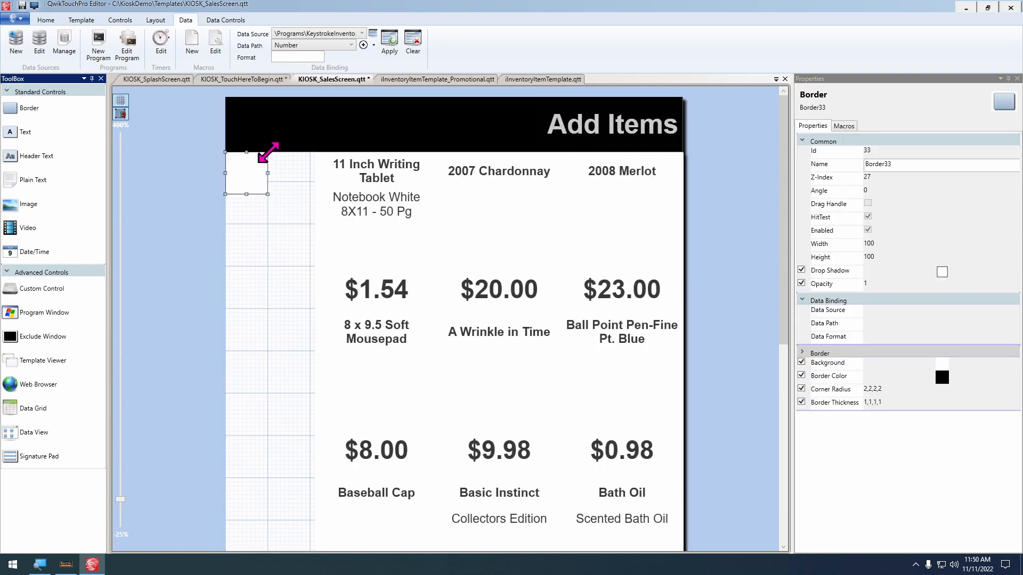
Widen the new border to 210 so it fills the column beside the item list
key("shift+Right")
key("shift+Right")
key("shift+Right")
key("shift+Right")
key("shift+Right")
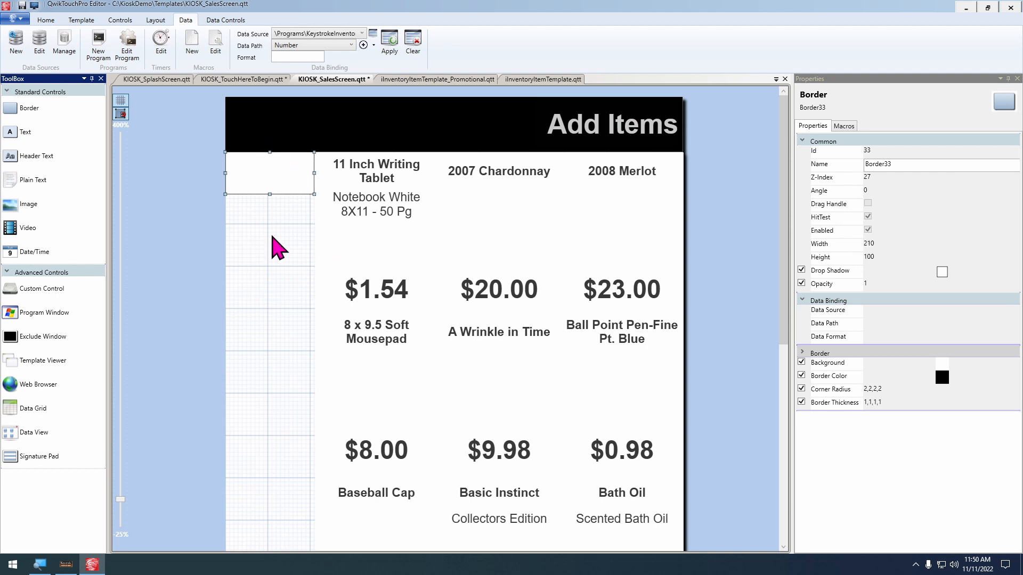
Duplicate the 210 by 100 border and then the resulting pair, stacking the copies below to make a column of four
key("ctrl+v")
left_click_drag(354, 179, 263, 219)
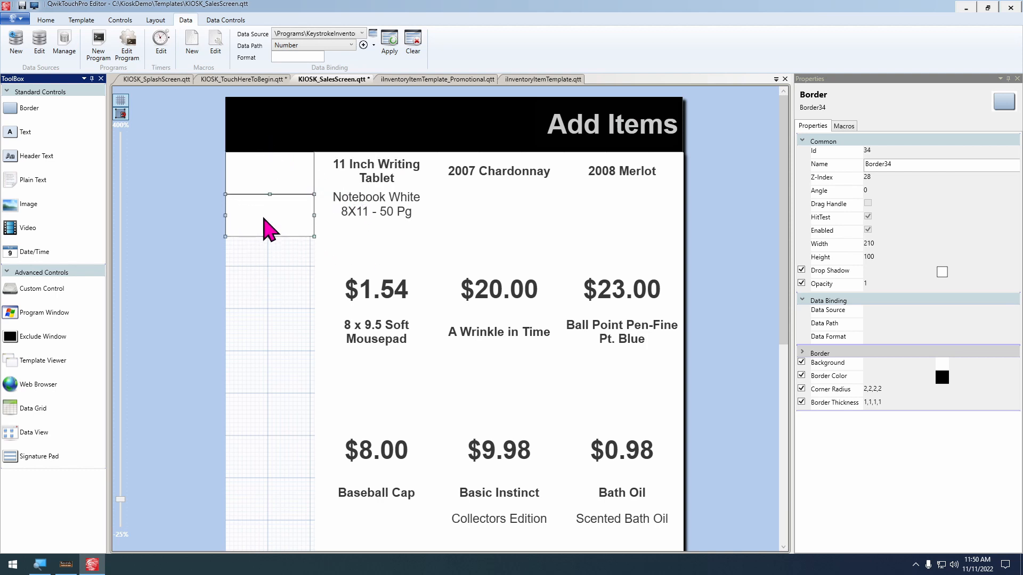
left_click_drag(266, 262, 245, 161)
key("ctrl+c")
key("ctrl+v")
left_click_drag(347, 213, 254, 288)
left_click_drag(258, 368, 238, 145)
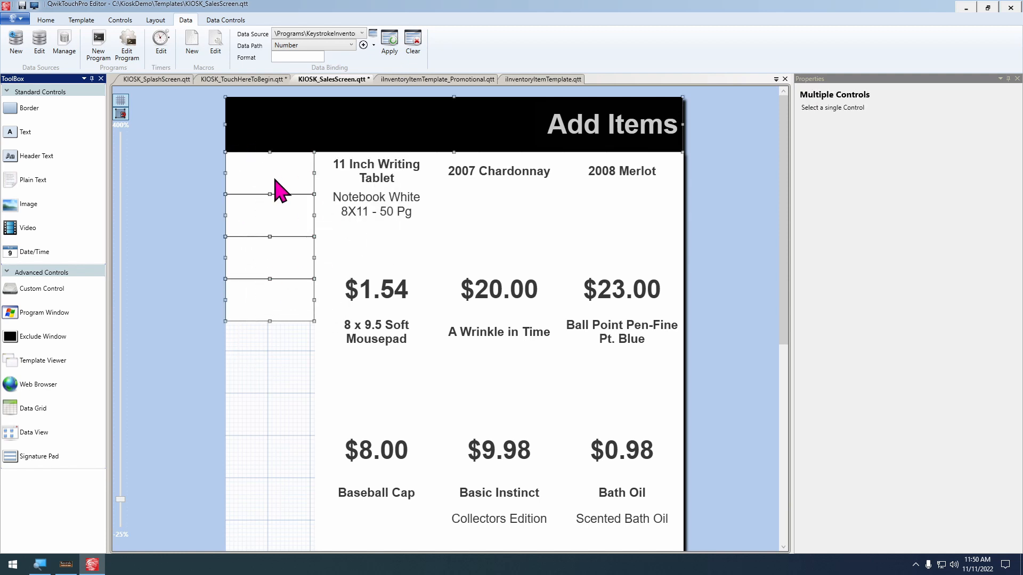
key("ctrl+c")
key("ctrl+v")
mouse_move(372, 215)
left_mouse_down()
mouse_move(287, 414)
mouse_move(373, 226)
left_mouse_up()
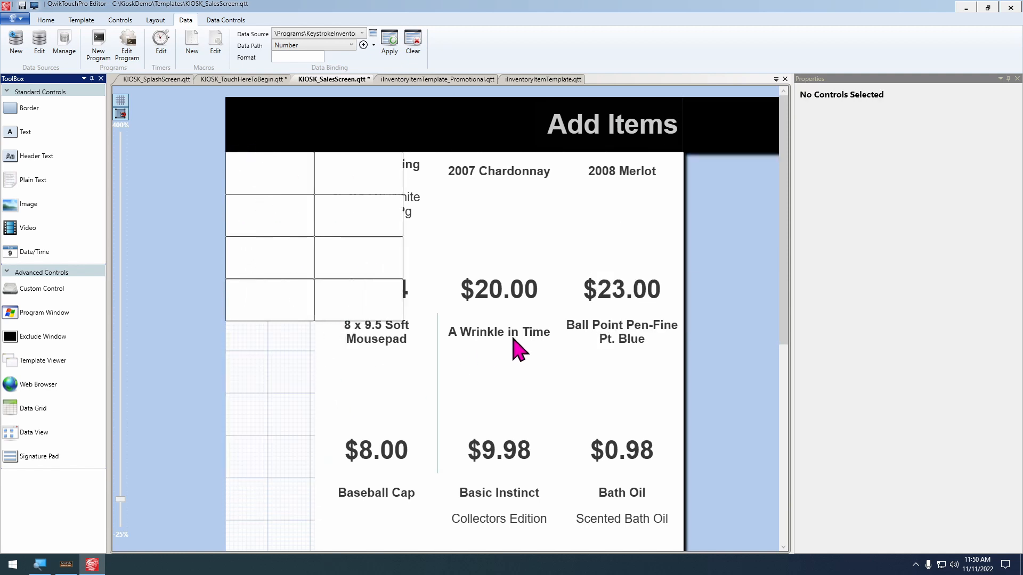
left_click(733, 114)
key("ctrl+z")
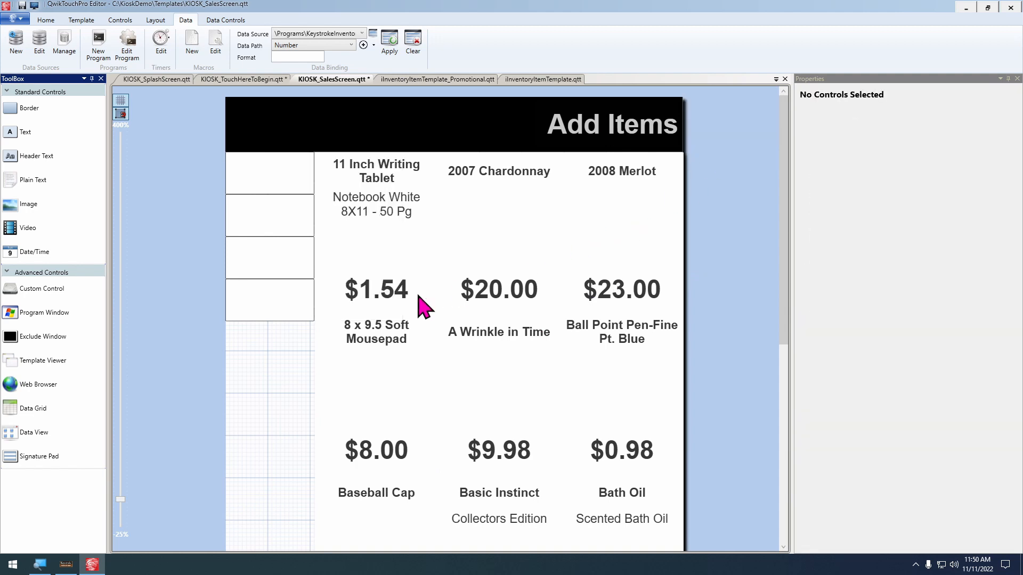
Duplicate the four stacked borders without the header and place the copies directly below to make a column of eight
left_click_drag(263, 386, 275, 166)
key("ctrl+c")
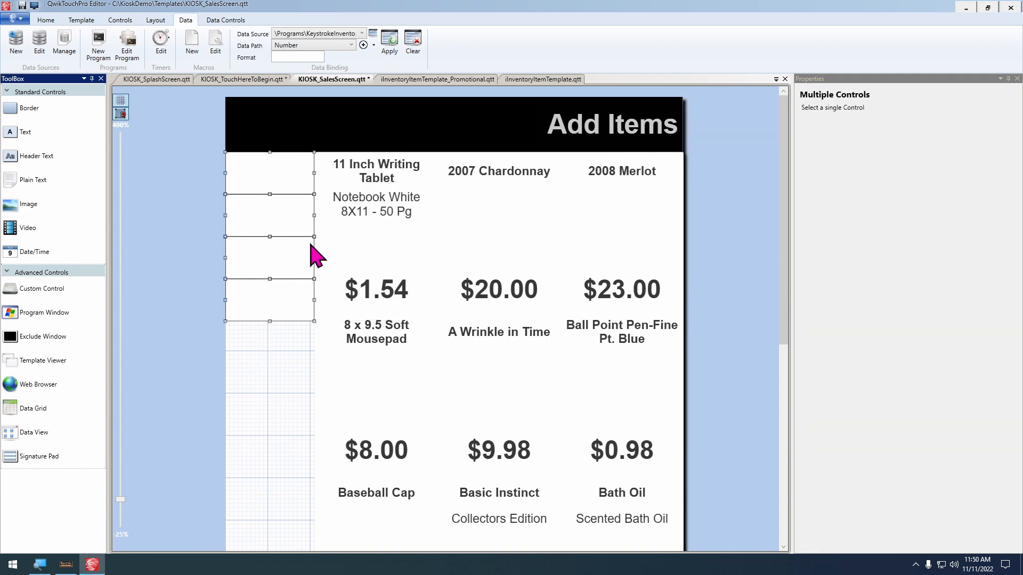
key("ctrl+v")
left_click_drag(360, 213, 265, 364)
Group the eight borders and stretch the group to a height of 1550 so it reaches the grey totals bar
scroll(282, 397, "down", 1)
left_click_drag(294, 440, 285, 128)
key("ctrl+g")
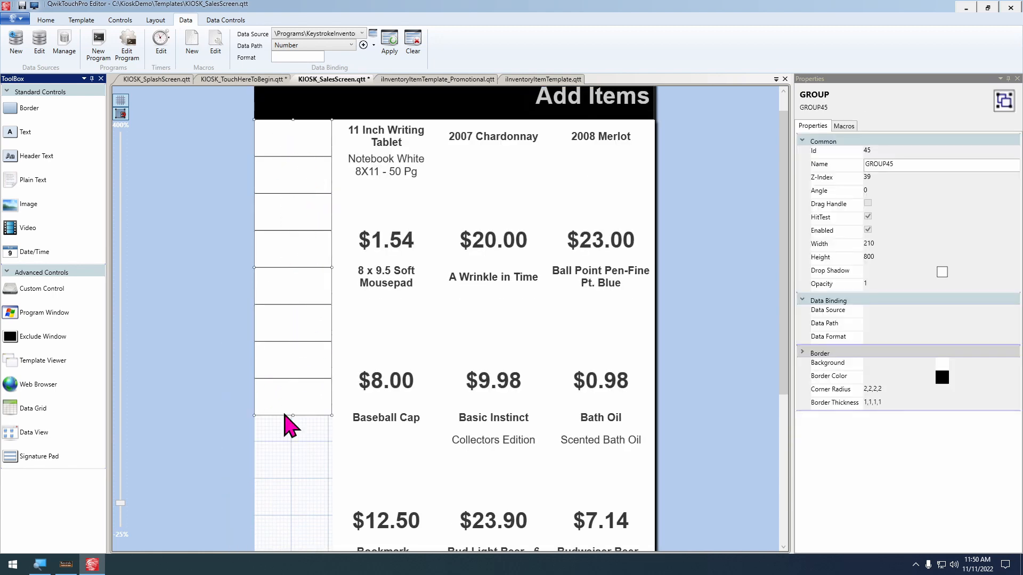
scroll(290, 508, "down", 3)
scroll(319, 229, "up", 2)
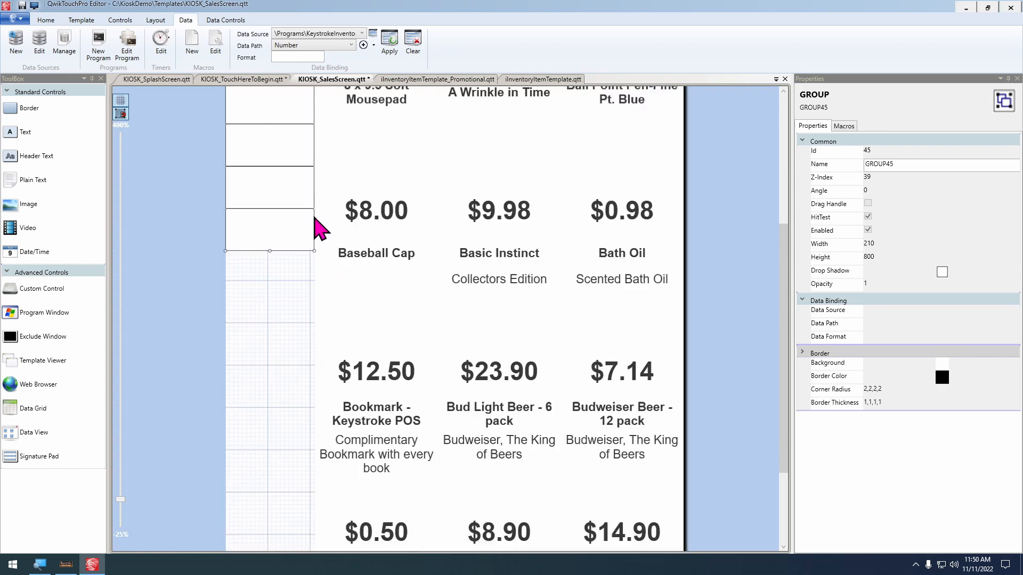
scroll(266, 320, "down", 3)
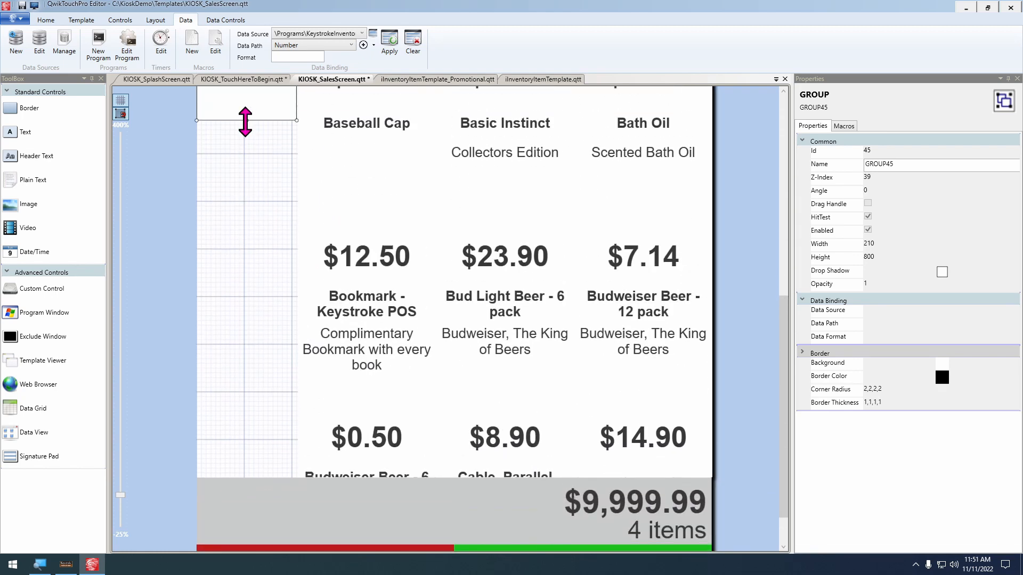
left_click_drag(245, 121, 262, 489)
scroll(217, 369, "down", 4)
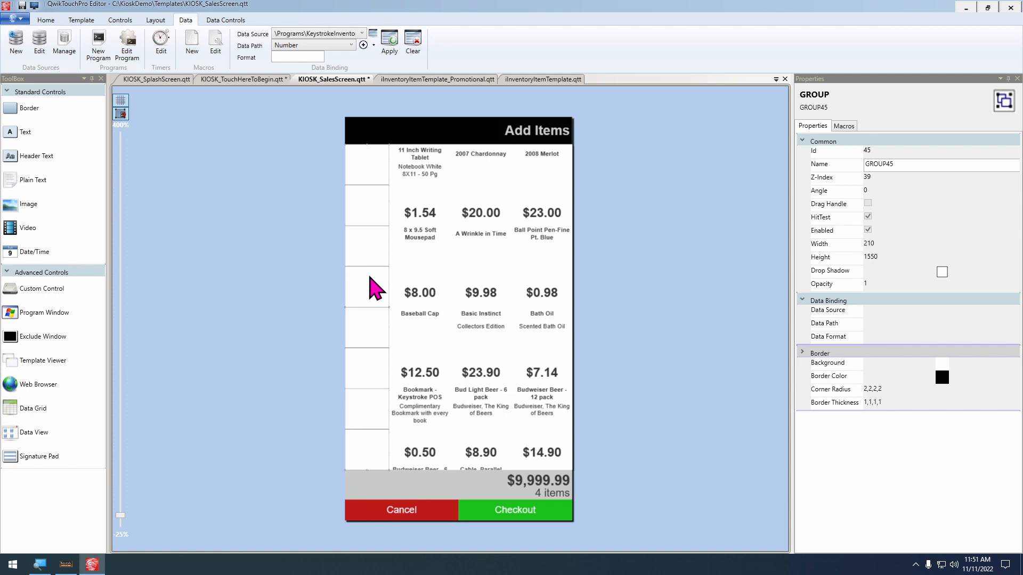
Ungroup the stretched borders and delete all of them except the top one
scroll(376, 287, "up", 1)
right_click(350, 249)
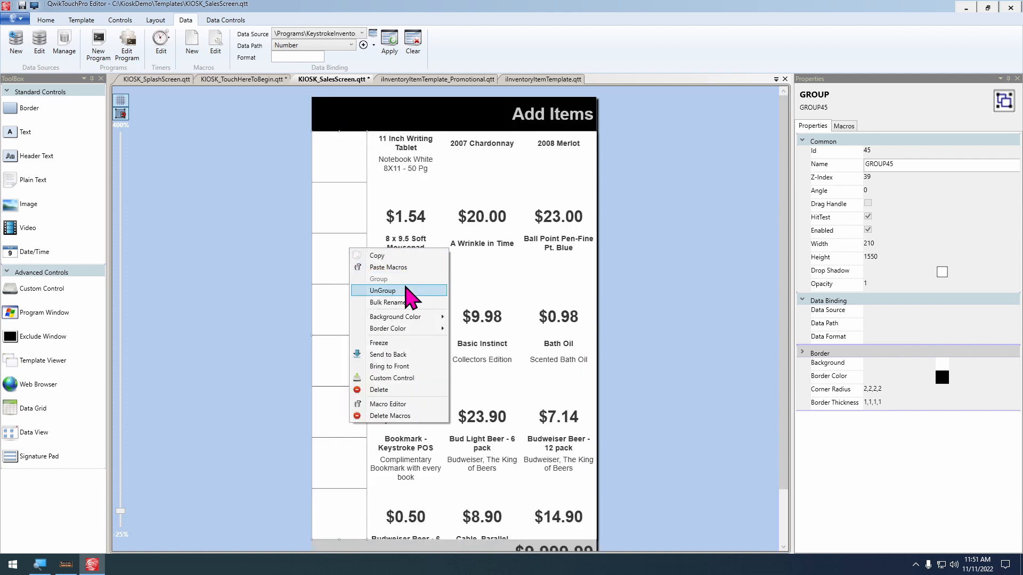
left_click(382, 291)
left_click(347, 525)
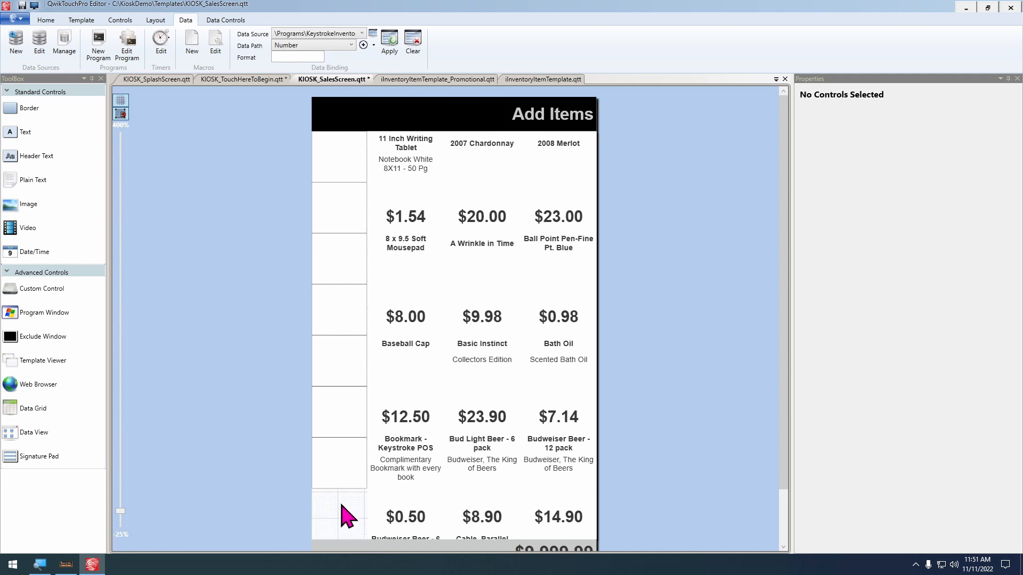
Copy the remaining border and create a new full-screen template 2.1 columns wide and 1.9 rows high
left_click(336, 160)
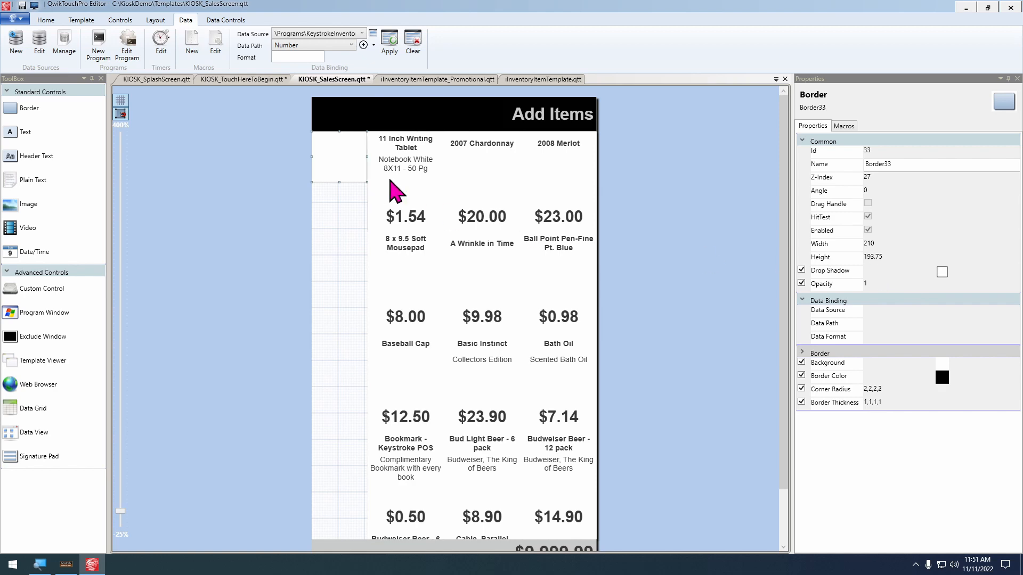
right_click(362, 167)
left_click(396, 165)
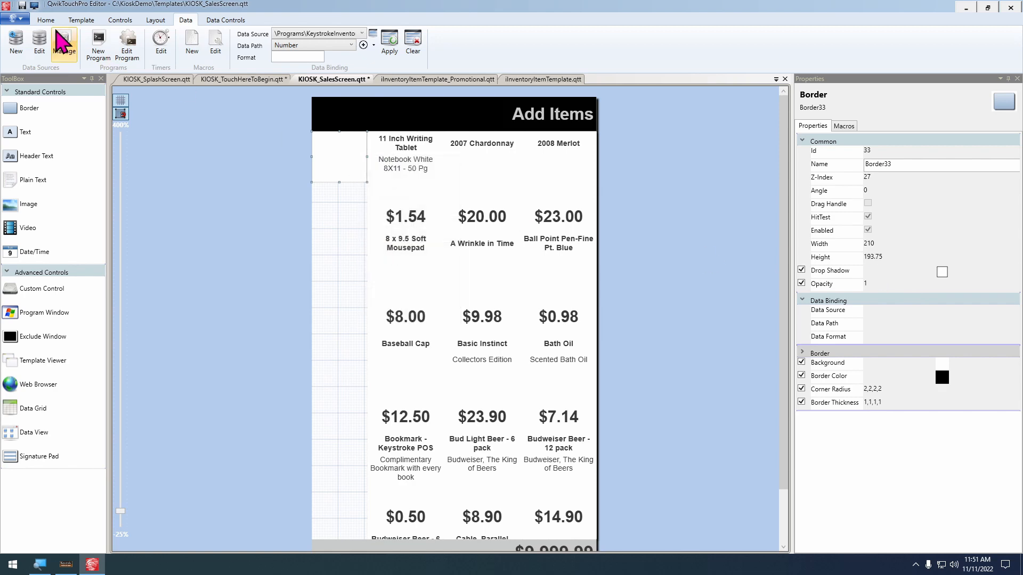
left_click(24, 18)
left_click(31, 36)
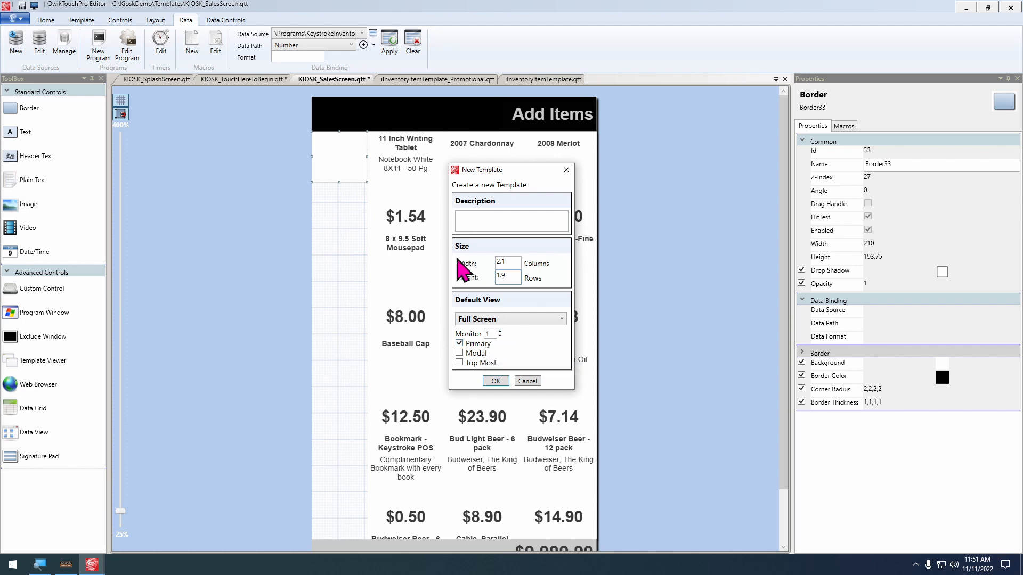
left_click(495, 381)
Paste the border into the new template, align it with the top-left corner and reduce its height to 190
right_click(271, 171)
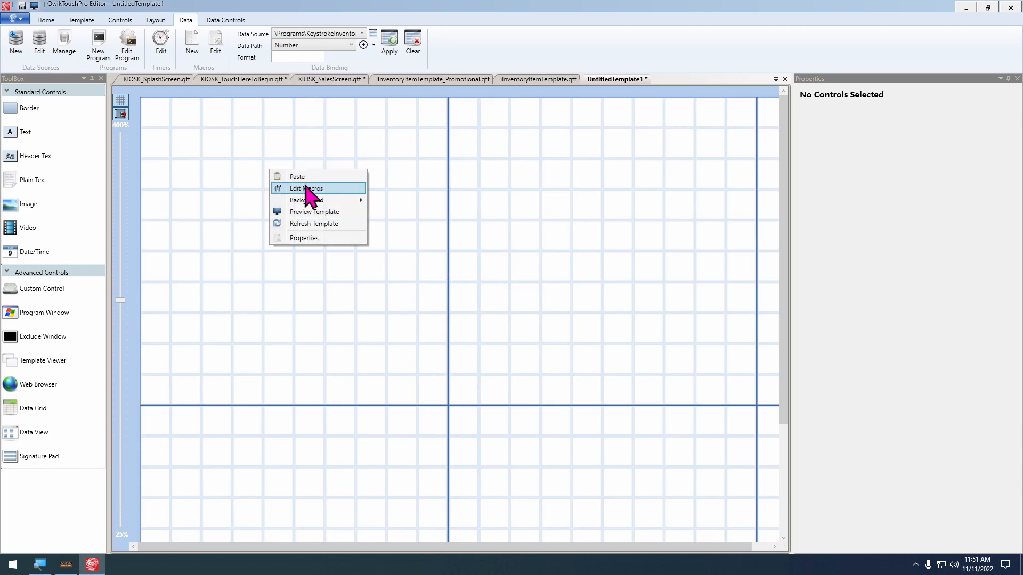
left_click(307, 179)
scroll(309, 315, "down", 5)
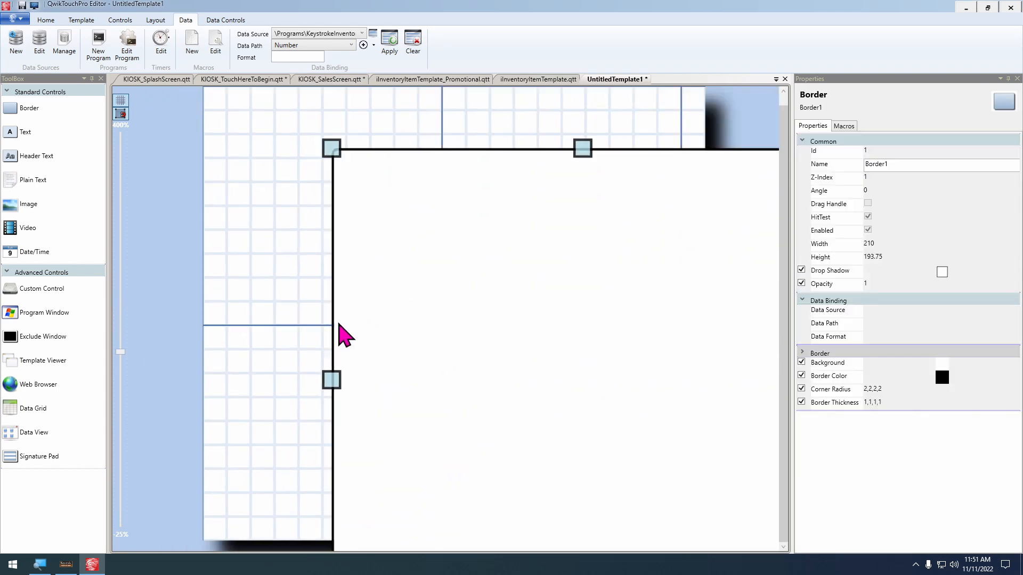
left_click_drag(429, 320, 411, 324)
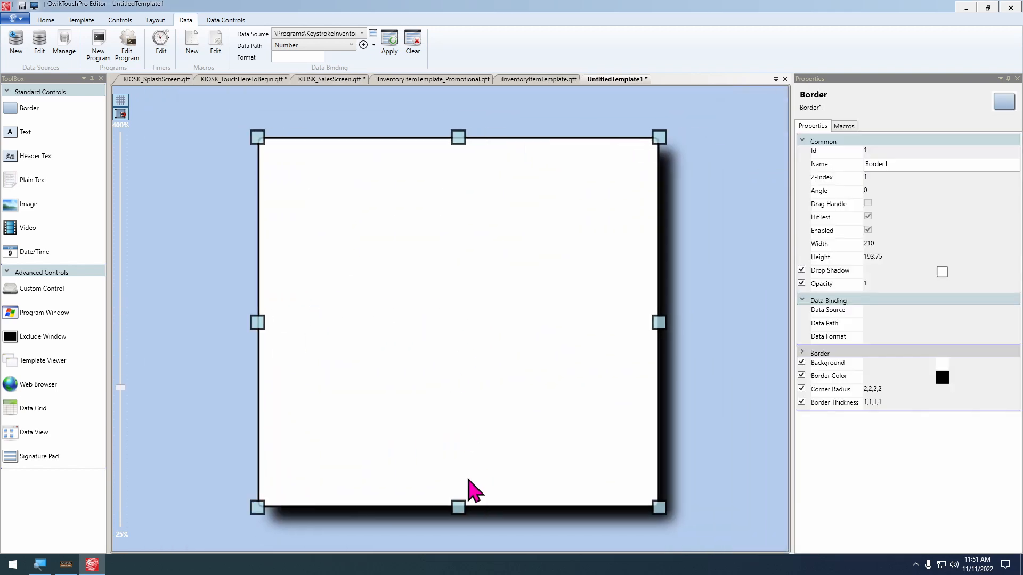
mouse_move(659, 508)
left_mouse_down()
mouse_move(586, 480)
mouse_move(628, 488)
mouse_move(637, 503)
mouse_move(659, 501)
left_mouse_up()
Save the new template as iDeparmentItemTemplate in the KioskDemo Templates folder
key("ctrl+s")
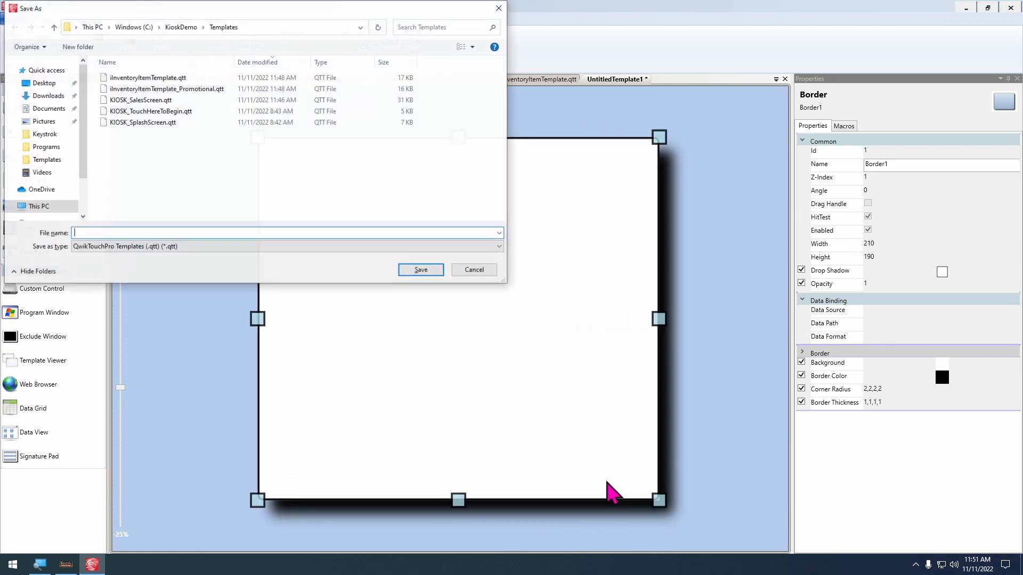
type("iDeparmentItemT")
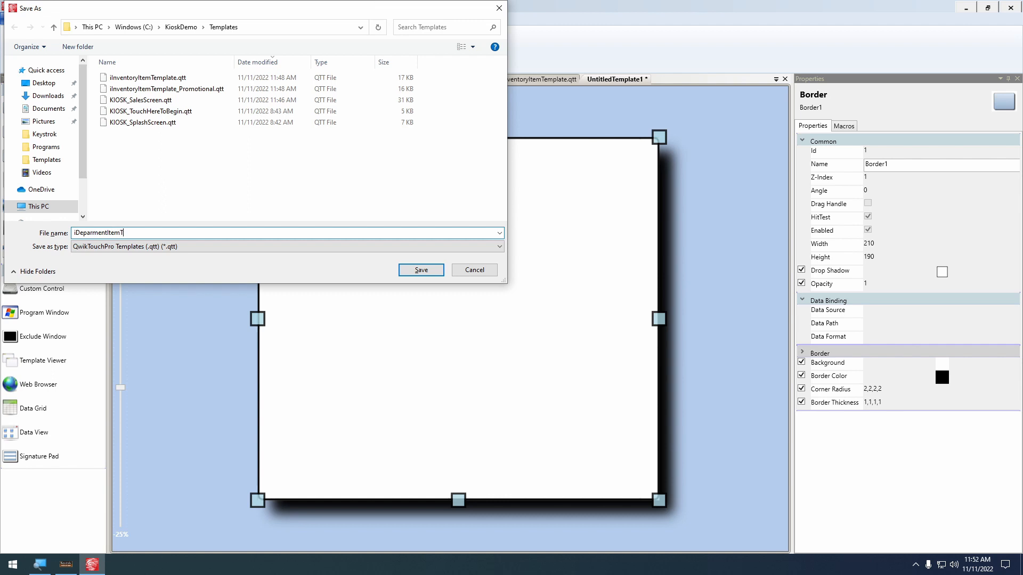
type("emplate")
key("Return")
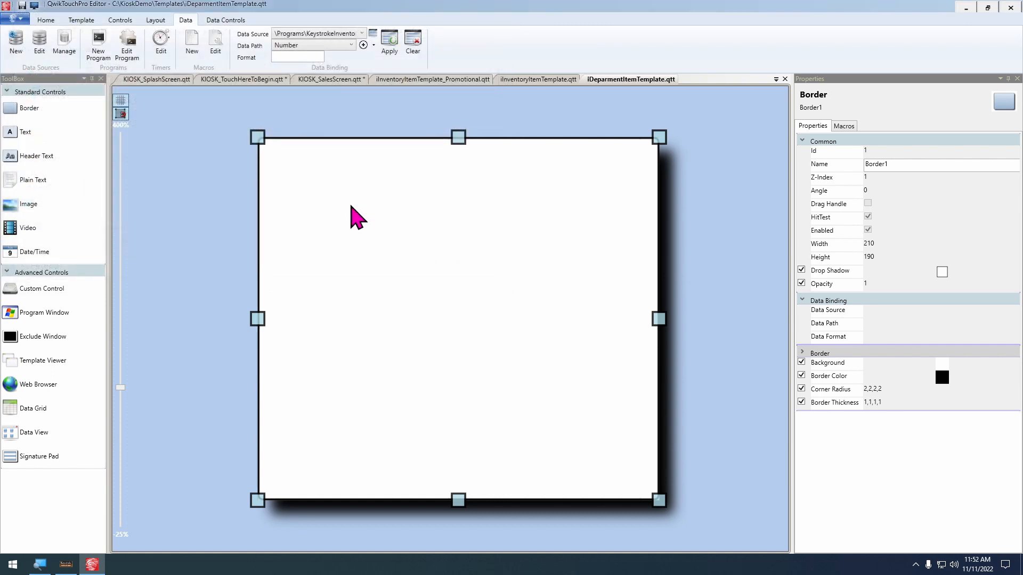
Add a Plain Text control reading "Name" in the lower part of the border and widen it to 200
left_click_drag(49, 180, 343, 399)
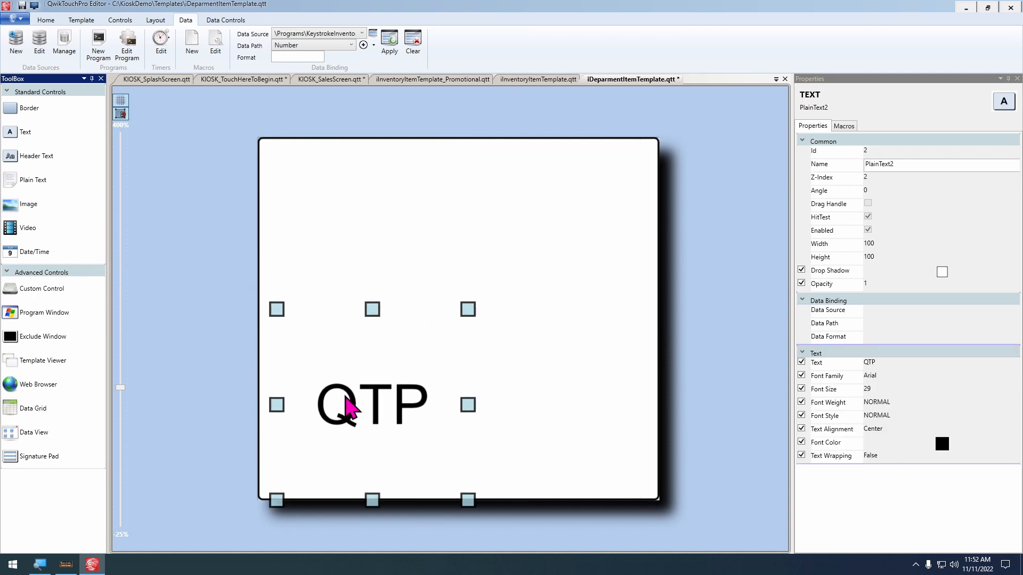
left_click(52, 17)
left_click(452, 43)
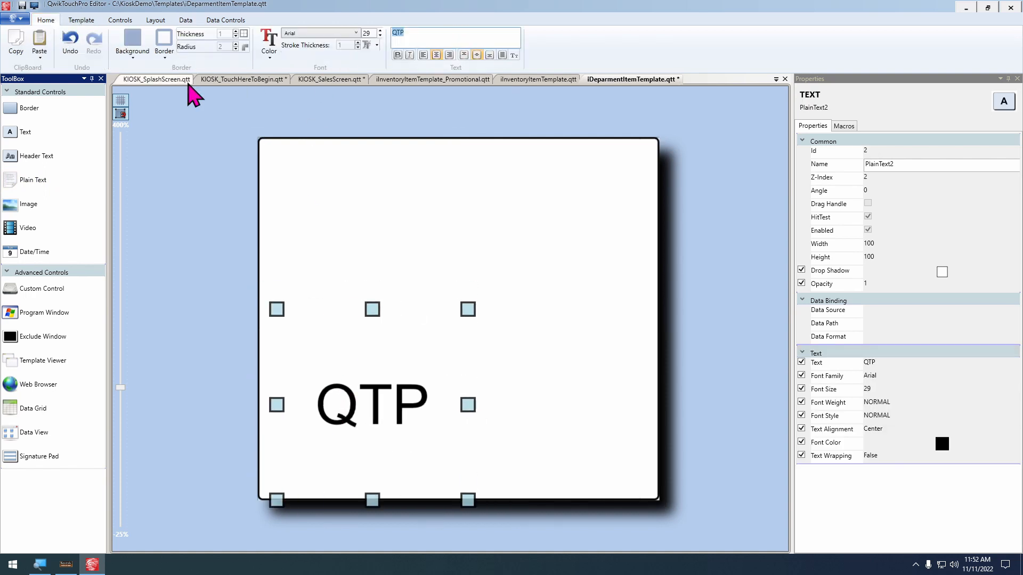
key("BackSpace")
key("BackSpace")
key("BackSpace")
type("Name")
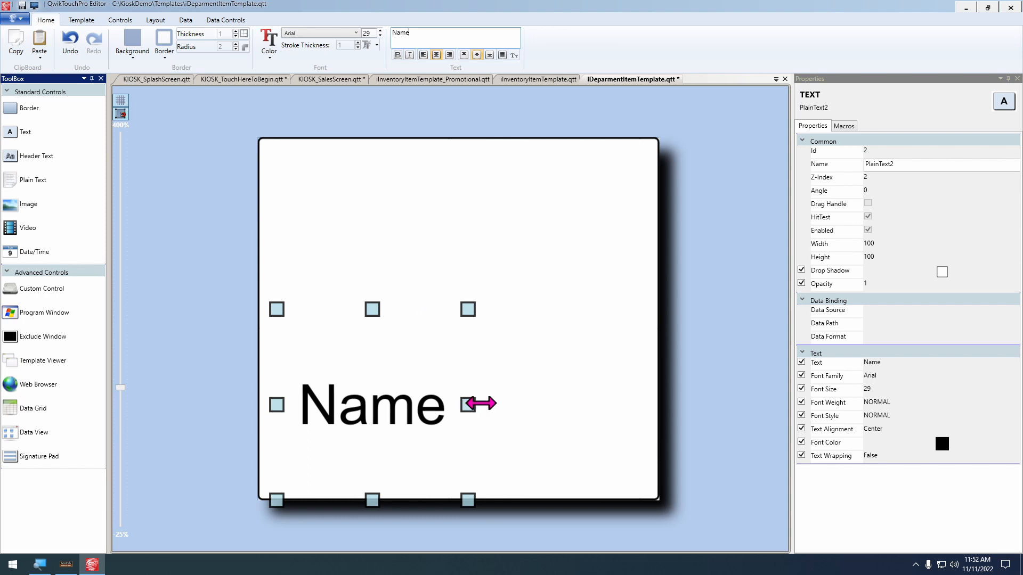
left_click_drag(481, 403, 666, 399)
left_click_drag(438, 409, 434, 414)
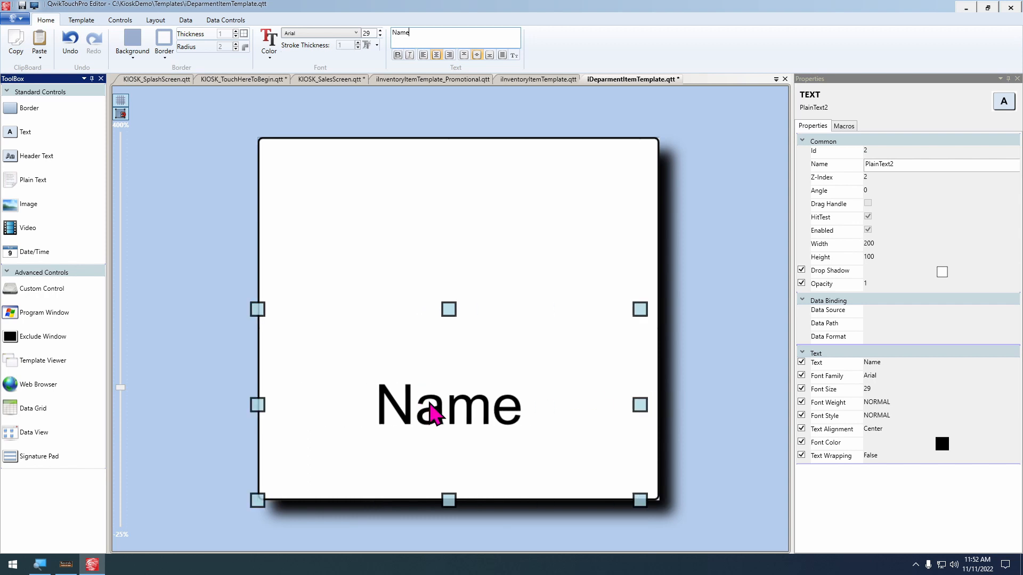
Change the text to "Promotional", reduce the control's height to 40 and nudge it right to the border's edge
double_click(394, 31)
type("Pro")
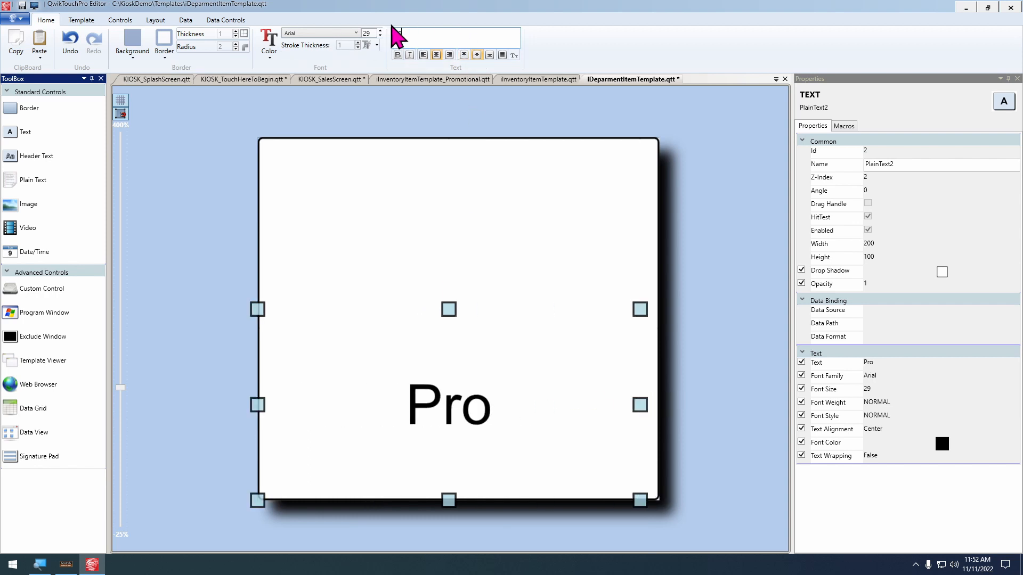
type("motioPromotional")
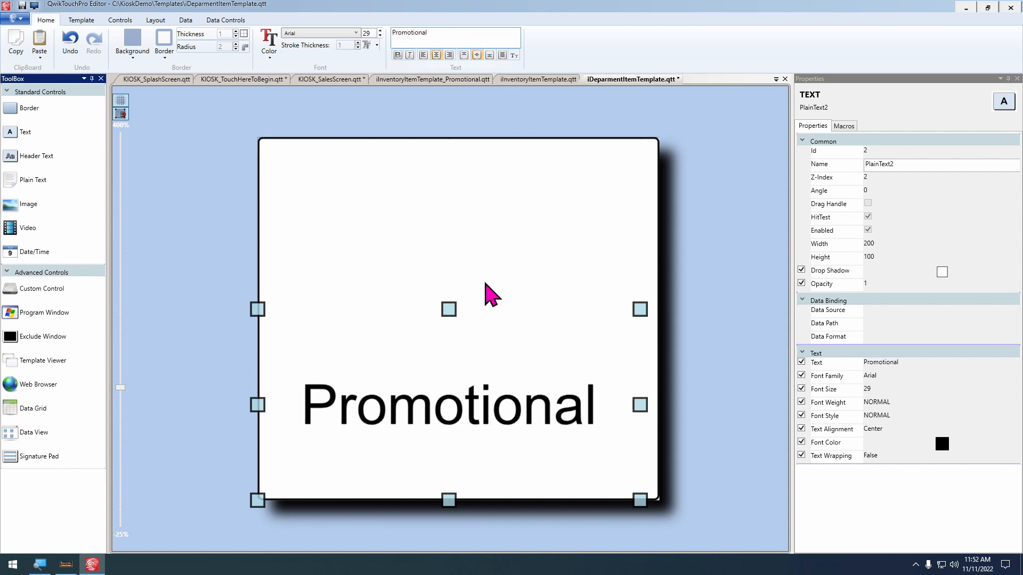
left_click_drag(448, 307, 461, 423)
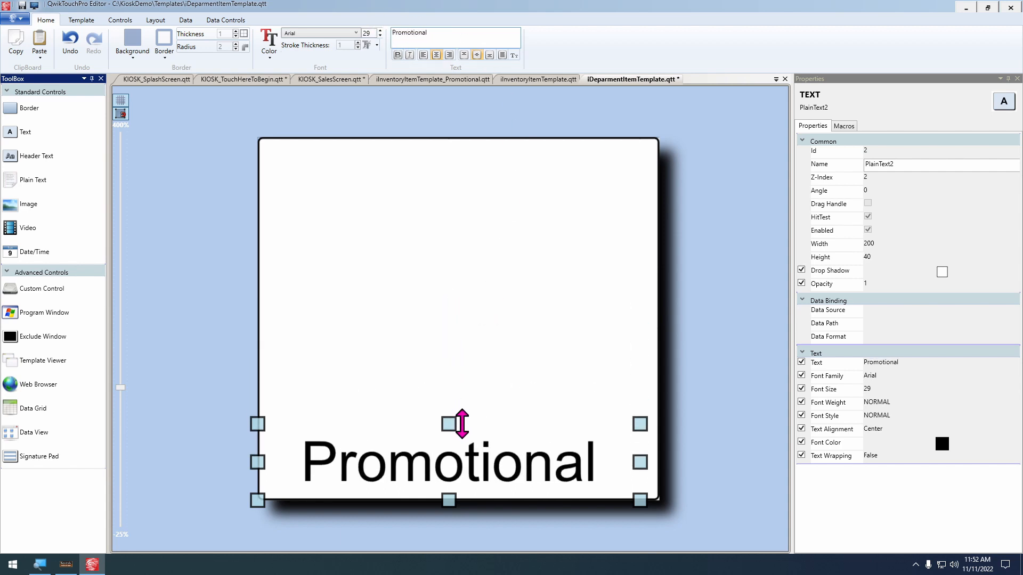
key("Right")
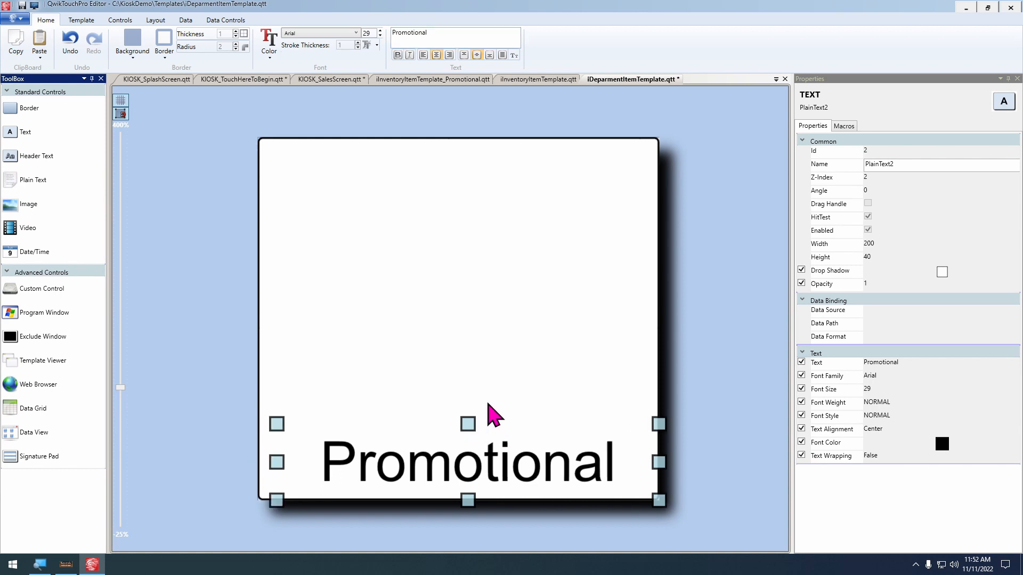
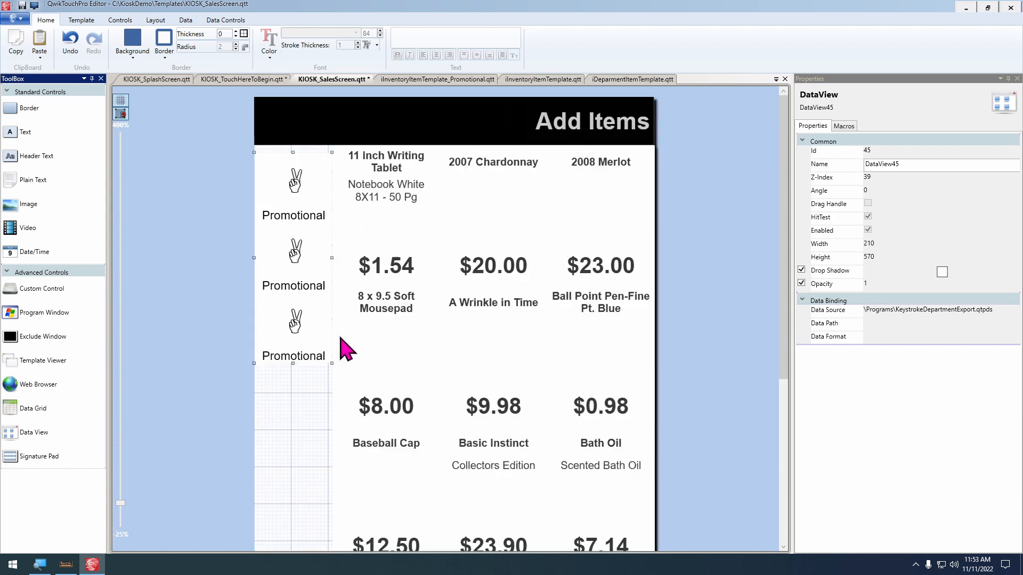
Move the department data view up against the Add Items header and stretch it to a height of 1550
key("Up")
key("Up")
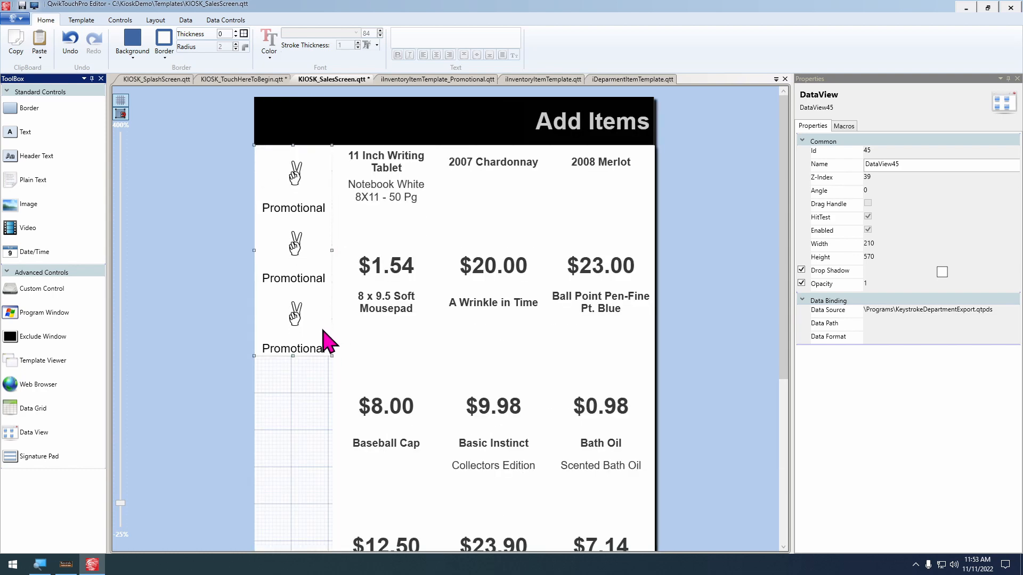
scroll(310, 472, "down", 3)
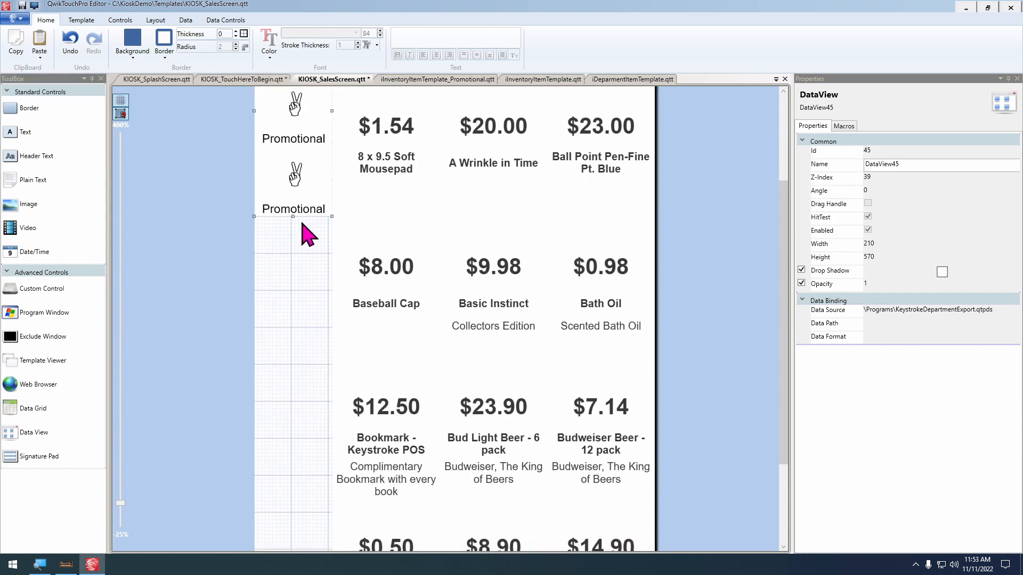
left_click_drag(293, 218, 247, 541)
scroll(219, 405, "down", 3)
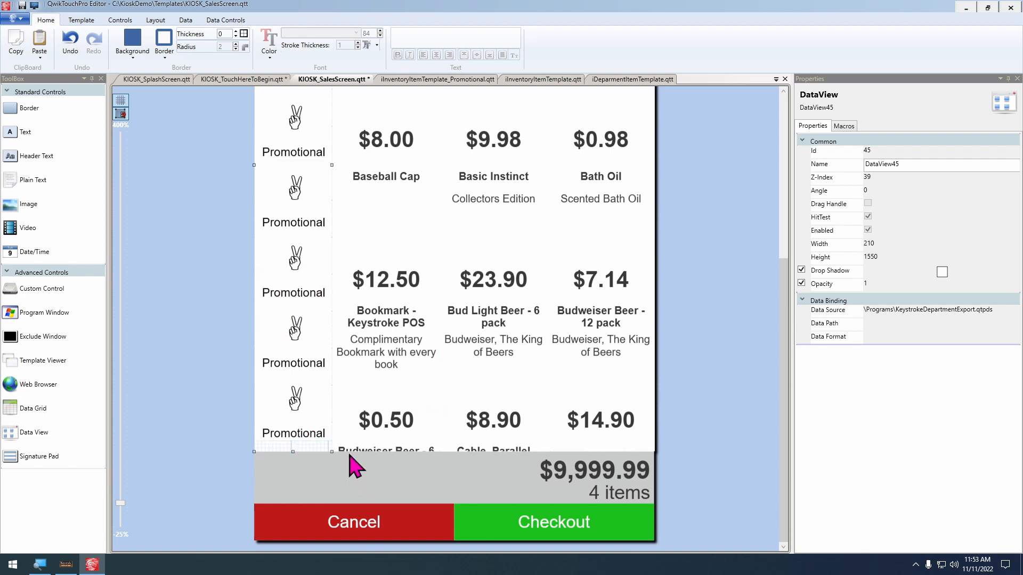
left_click_drag(457, 176, 502, 173)
left_click(449, 345)
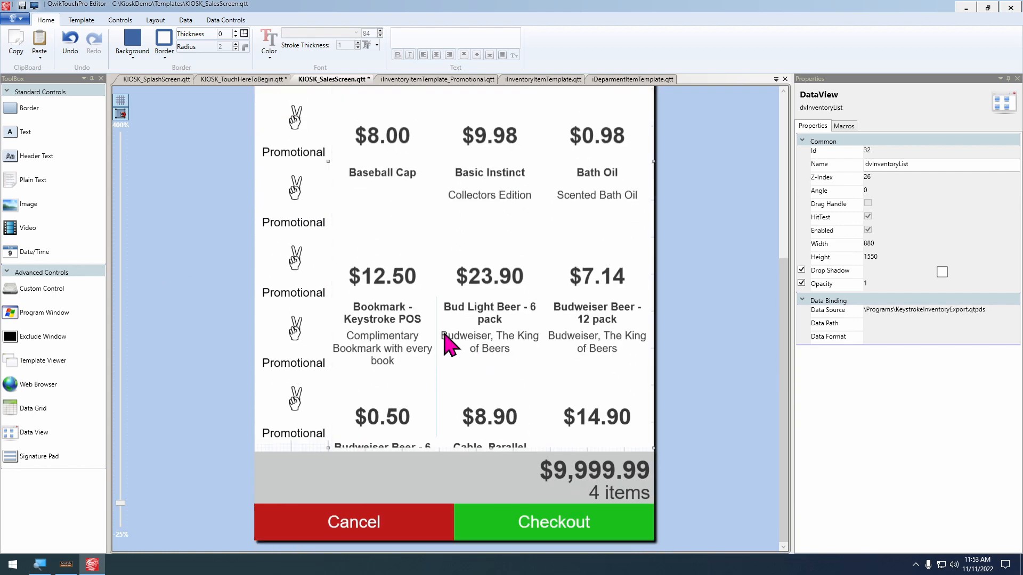
key("ctrl+z")
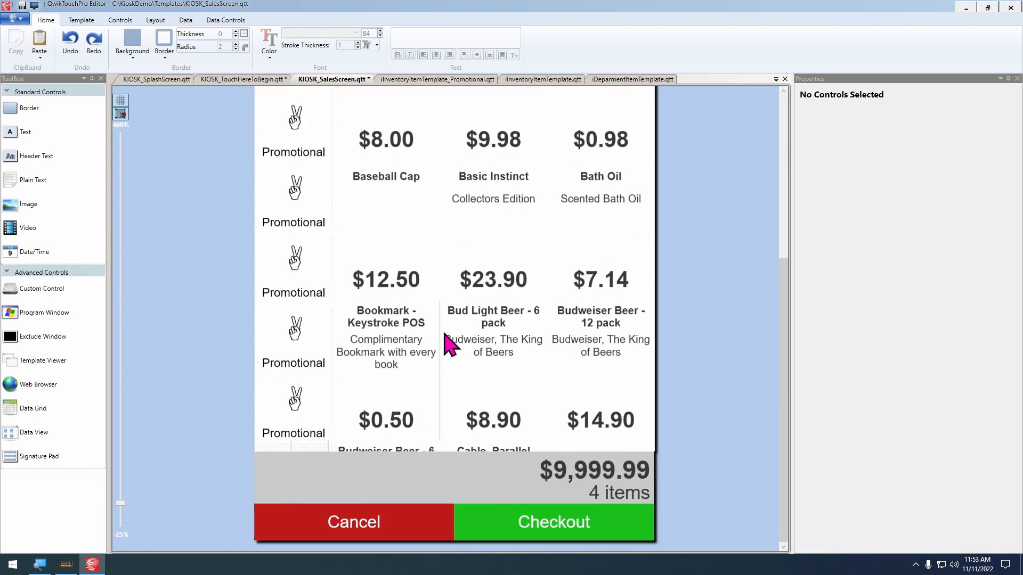
Shorten the dvInventoryList data view to a height of 1520
key("shift+Up")
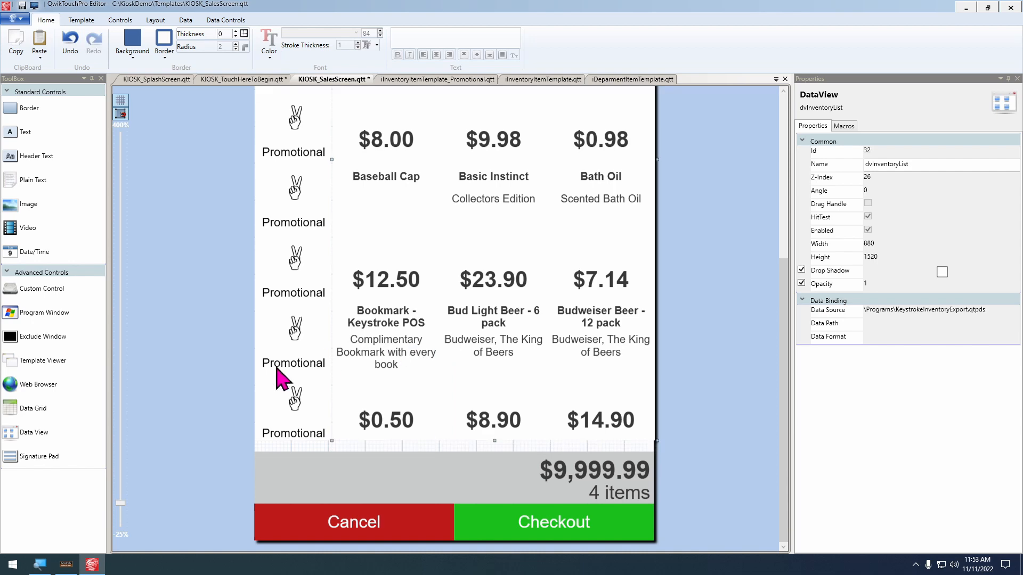
scroll(383, 462, "up", 1)
left_click_drag(355, 476, 373, 345)
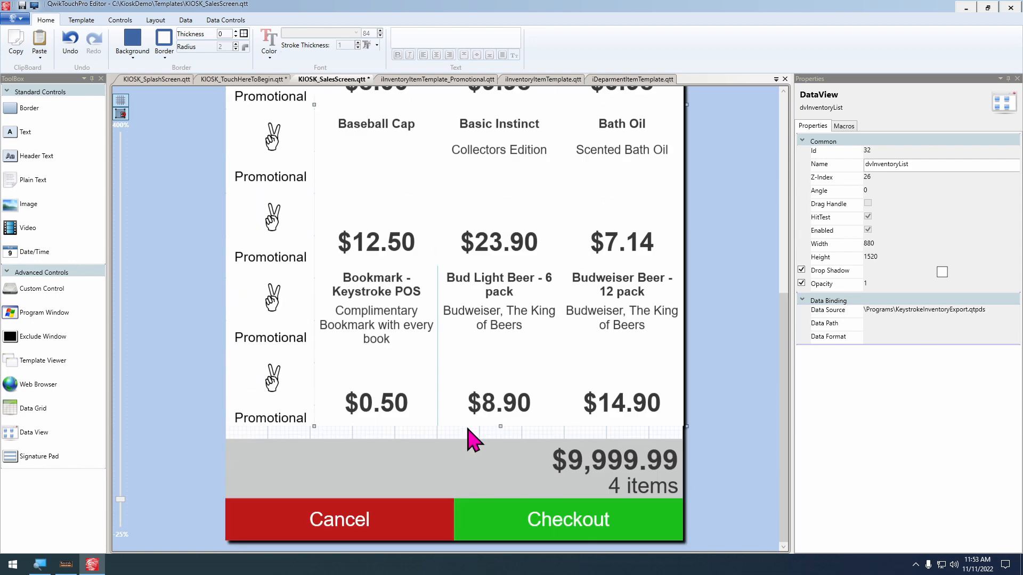
Stretch the grey totals border upward to a height of 170 so it meets the data views
left_click(452, 456)
left_click(452, 456)
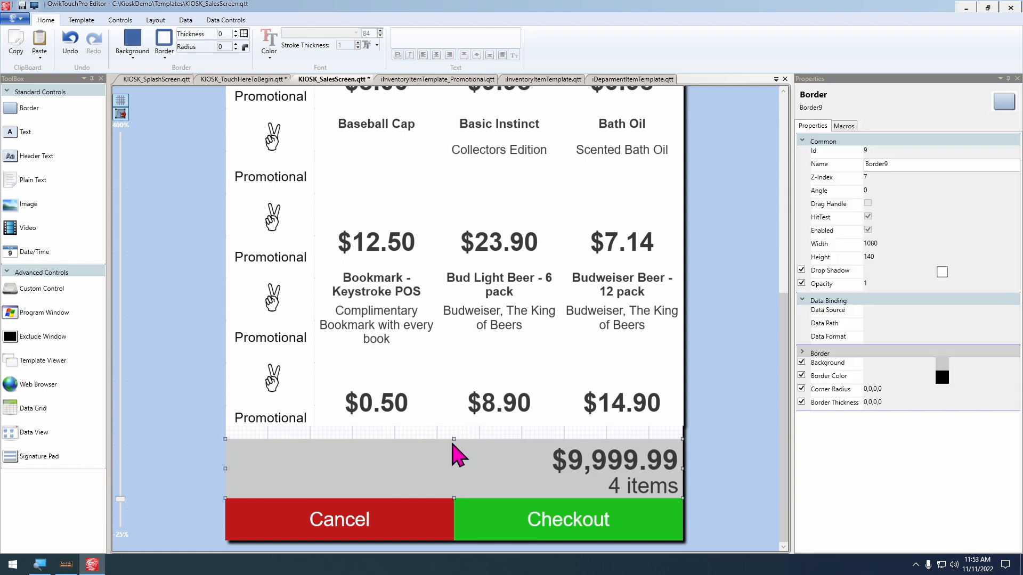
left_click_drag(453, 441, 453, 427)
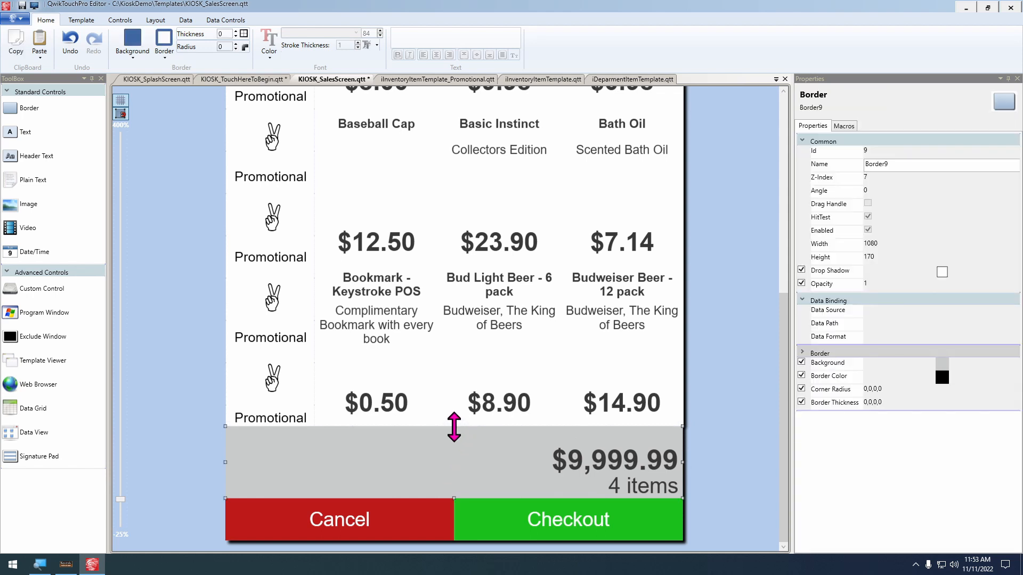
Nudge the total amount and item count texts together up two steps within the grey border and save the sales screen
left_click(600, 467)
left_click(642, 487, "ctrl")
key("Up")
key("Up")
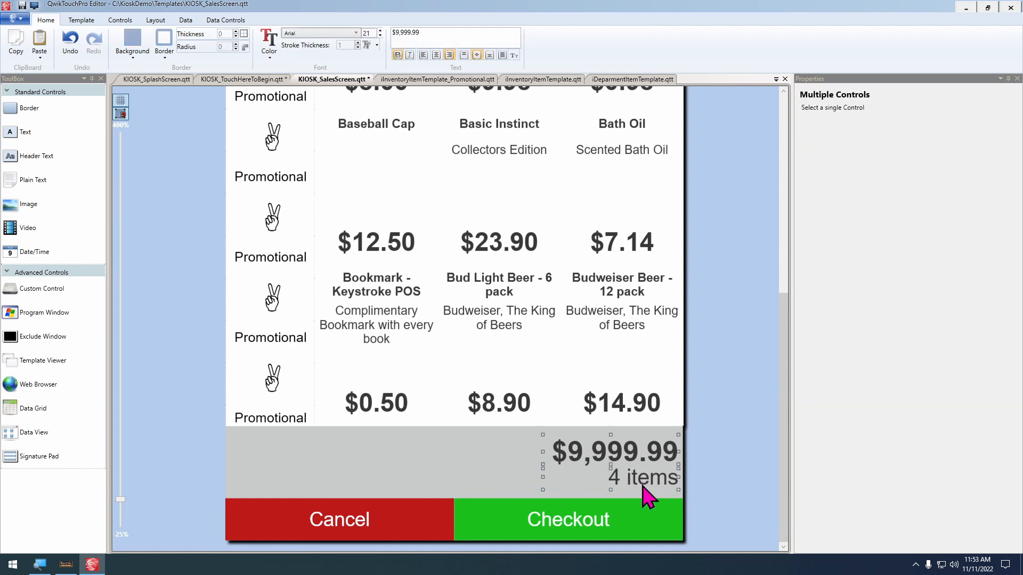
key("ctrl+s")
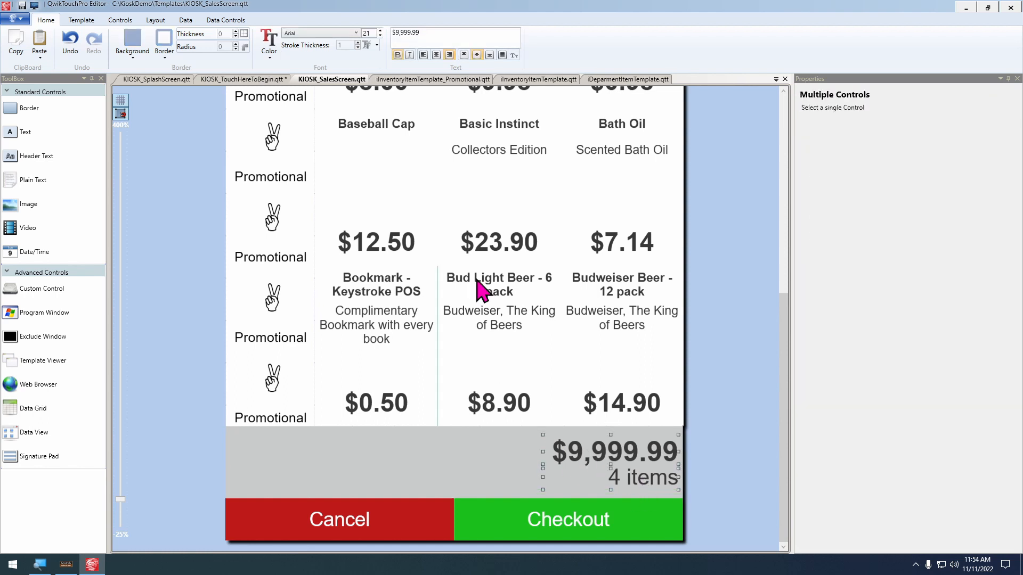
Preview the sales screen, try scrolling the inventory and department lists, then exit the preview and return to the editor
key("F5")
scroll(901, 320, "down", 5)
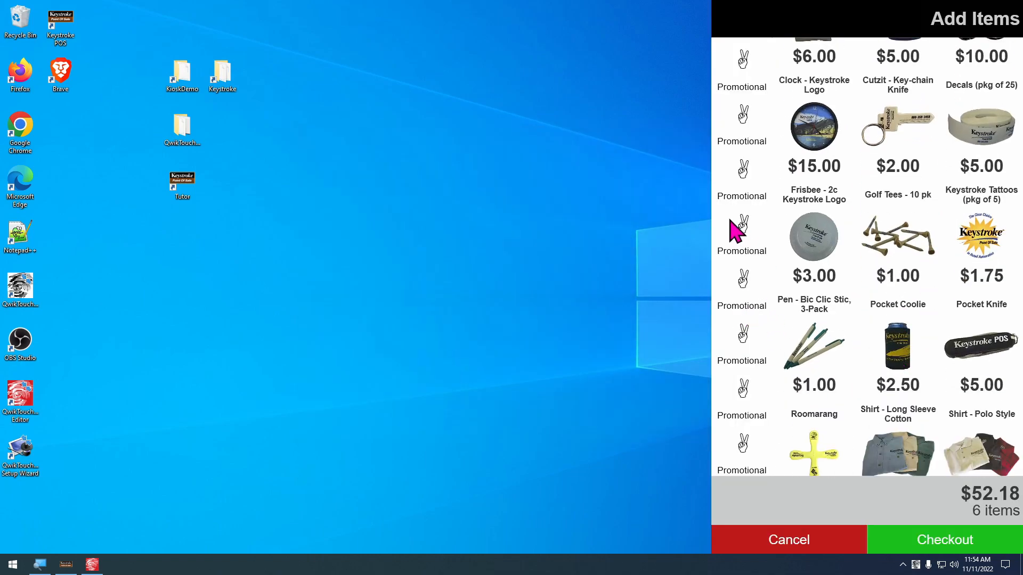
left_click_drag(732, 222, 735, 255)
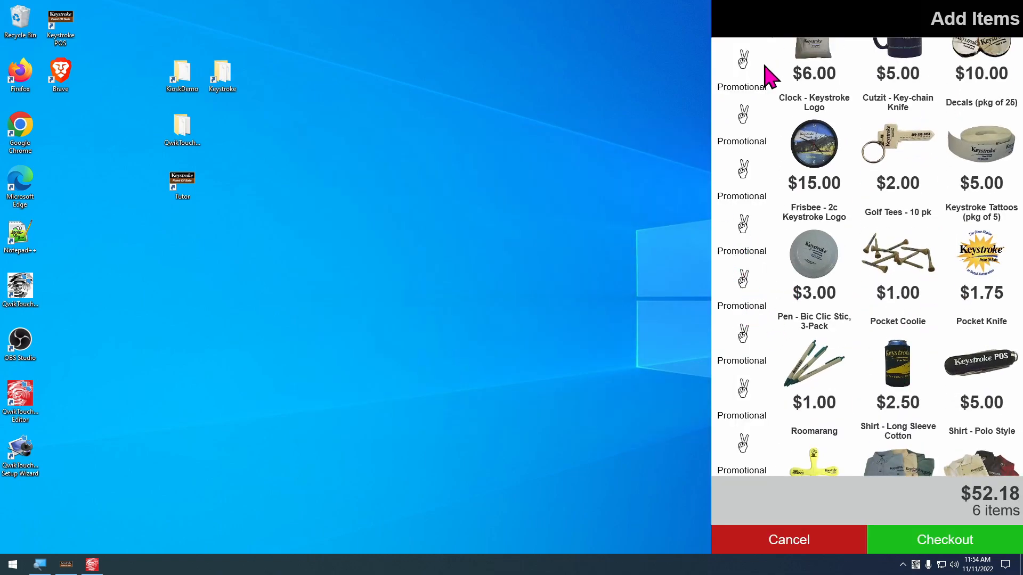
right_click(916, 565)
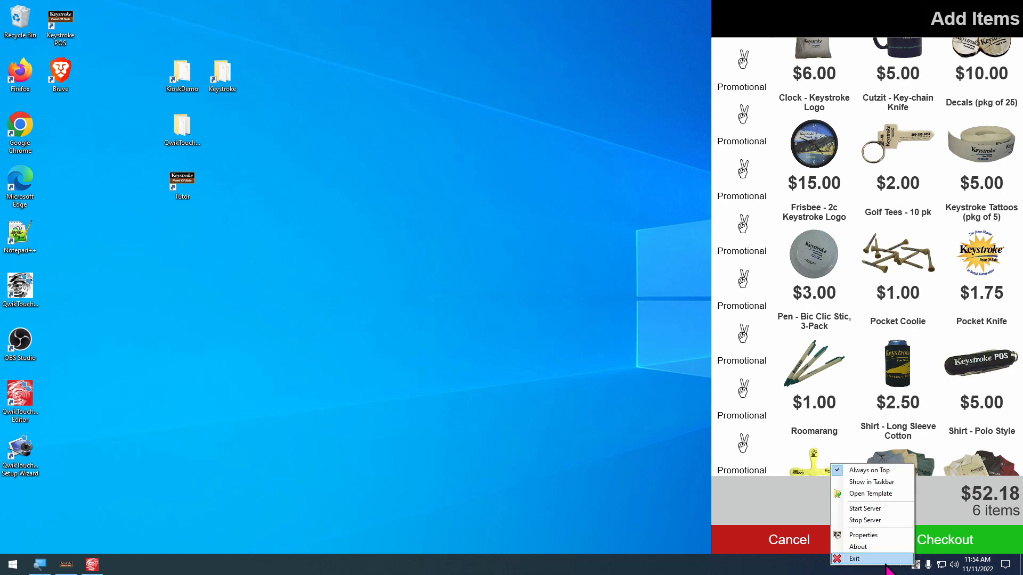
left_click(854, 559)
left_click(91, 565)
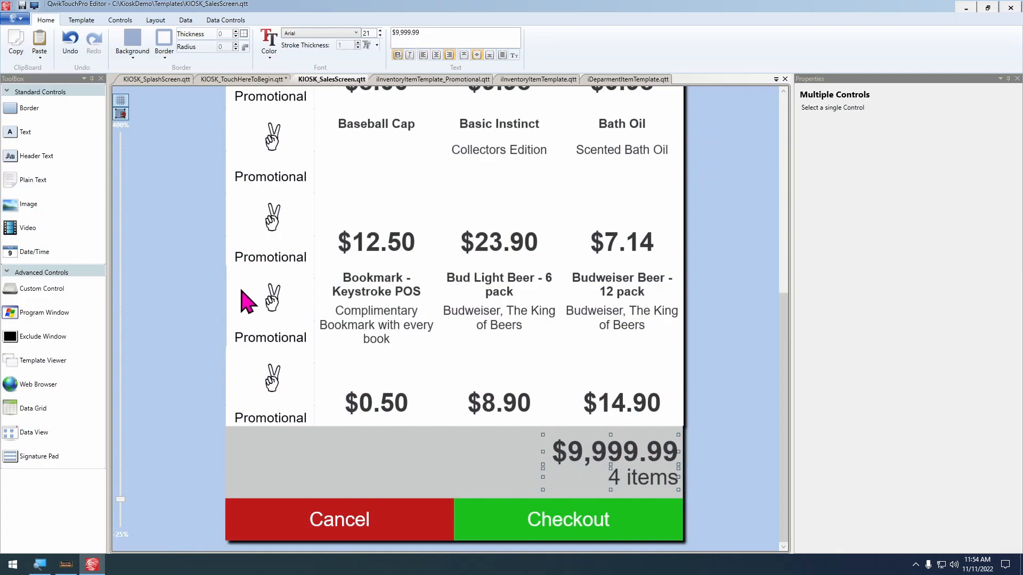
Insert a custom control into iDeparmentItemTemplate and park it beyond the border's edge to make its colors available
left_click(629, 80)
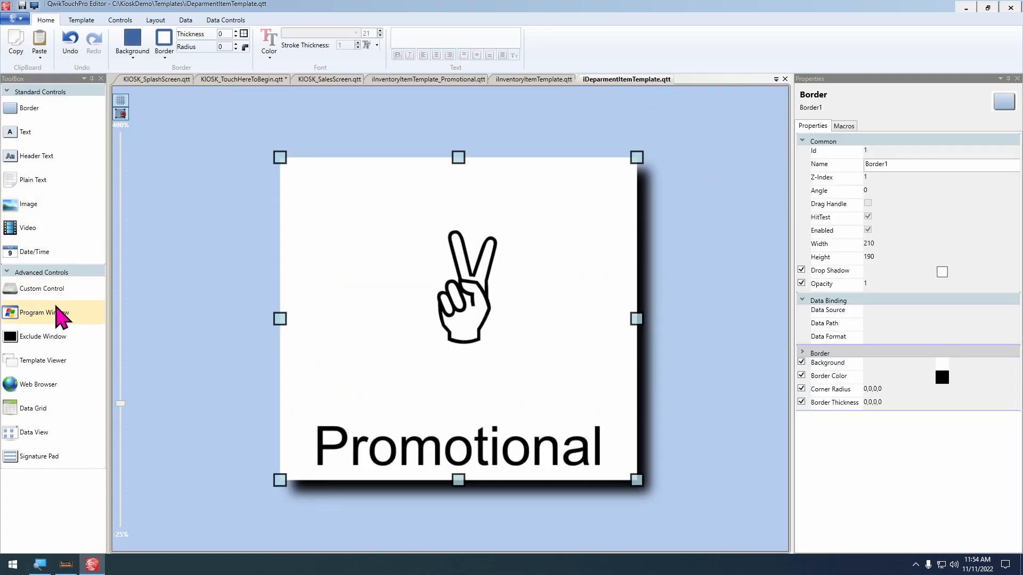
left_click_drag(50, 301, 331, 259)
double_click(133, 80)
left_click_drag(484, 354, 772, 256)
Set the department template border's background to the light grey #FFCACBCB
left_click(455, 308)
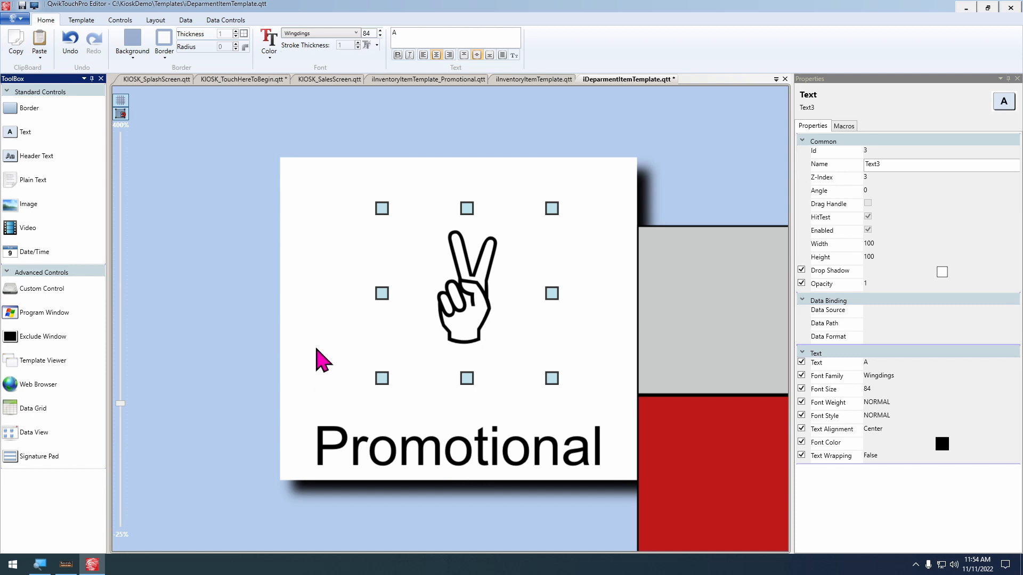
left_click(298, 309)
left_click(132, 40)
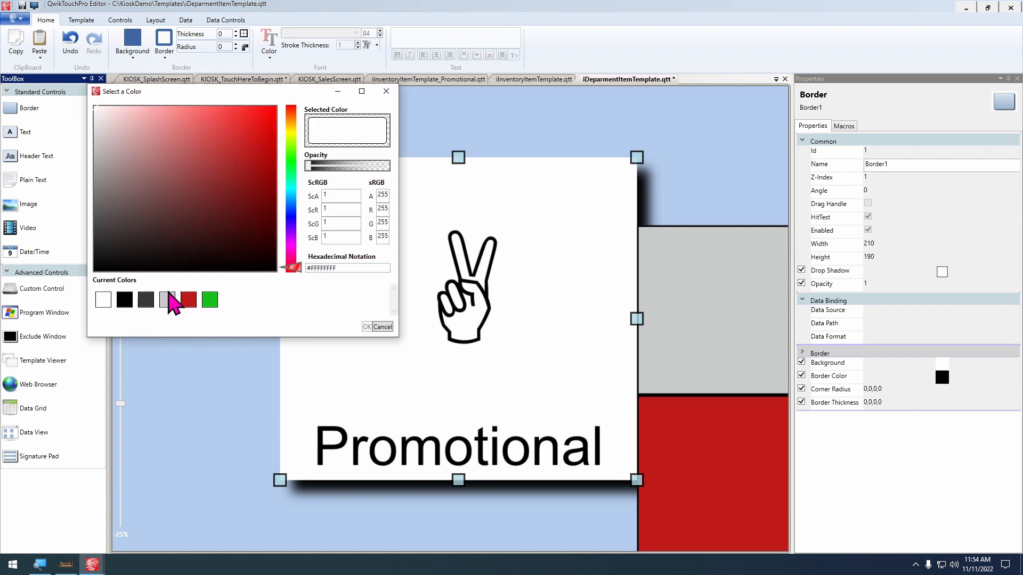
left_click(169, 301)
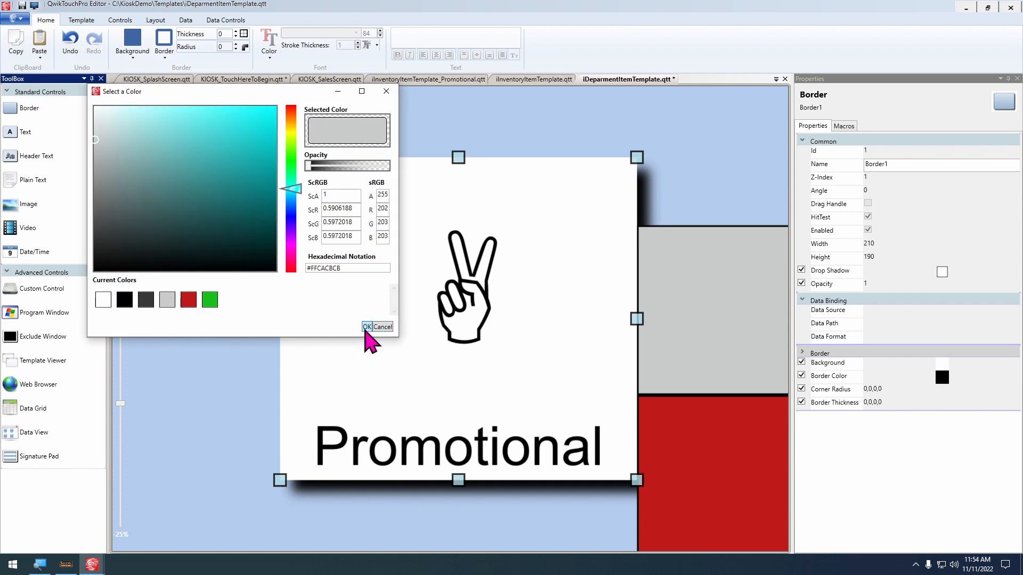
left_click(365, 329)
Set the font color of the hand symbol and the Promotional text to dark grey #FF393838 and delete the custom control
left_click(462, 304)
left_click(464, 438, "ctrl")
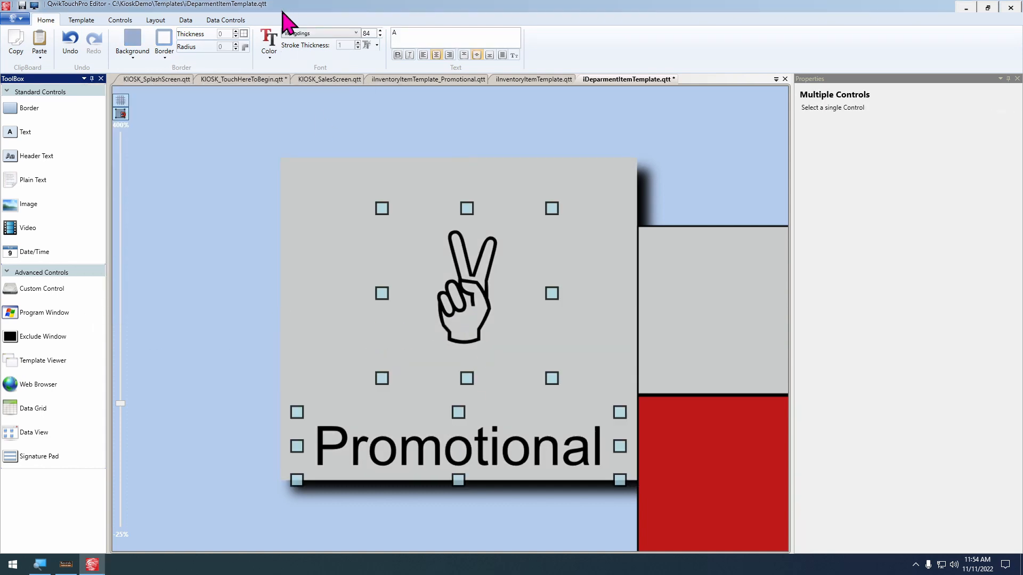
left_click(270, 41)
left_click(157, 314)
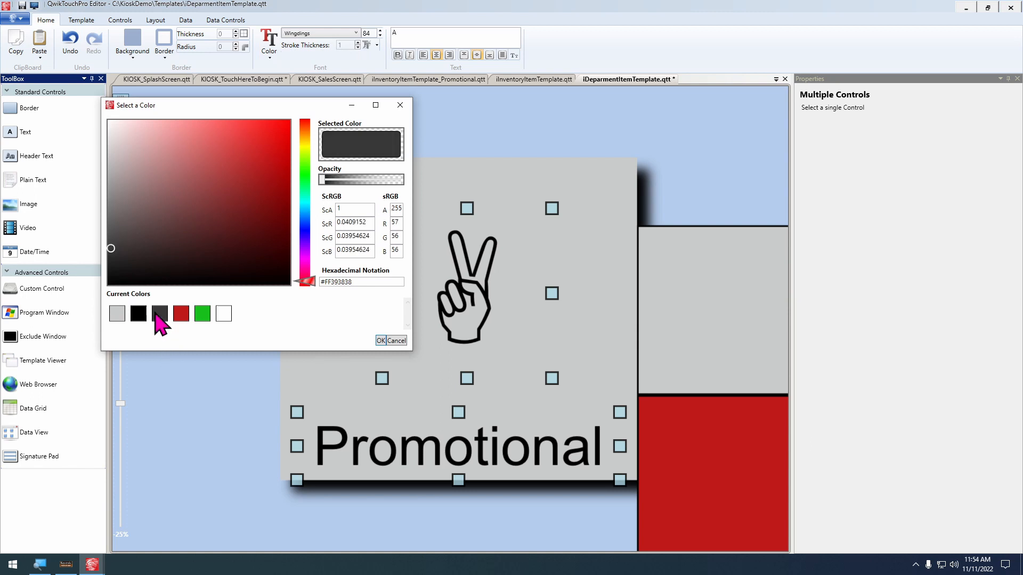
left_click(379, 341)
left_click(676, 335)
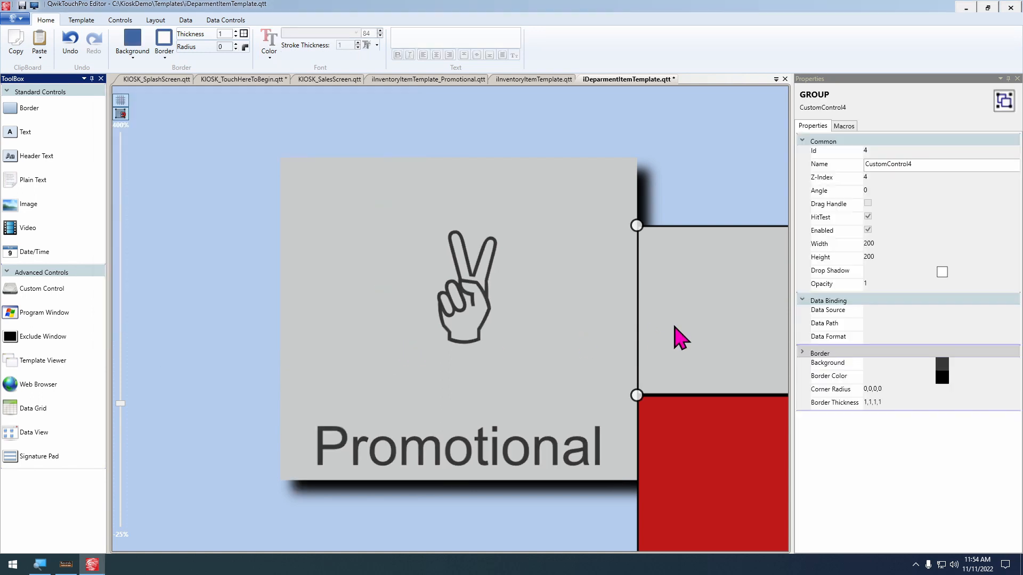
key("Delete")
Bind the Promotional text to the Name data path of KeystrokeDepartmentExport.qtpds
left_click(479, 453)
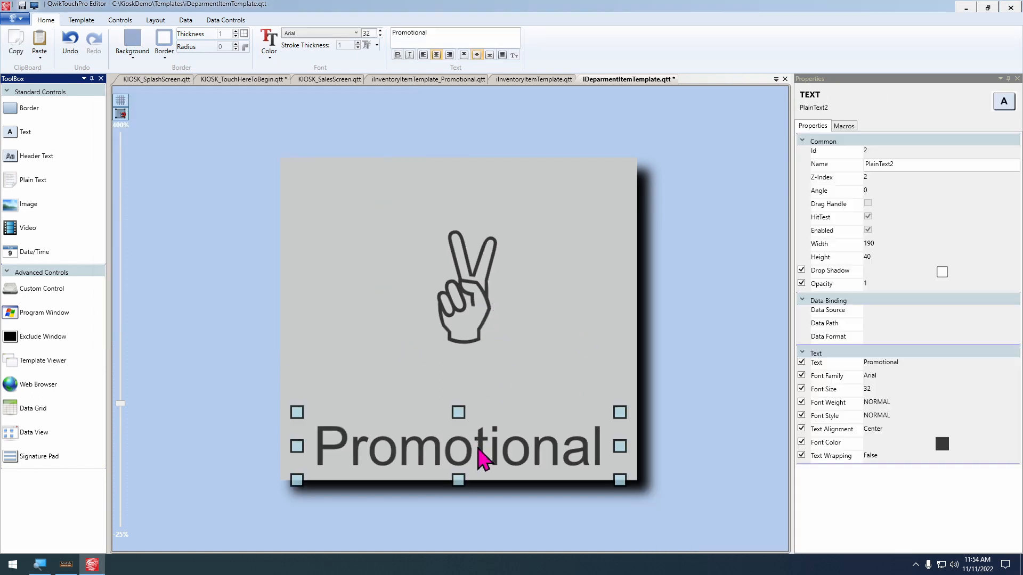
left_click(186, 20)
left_click(372, 33)
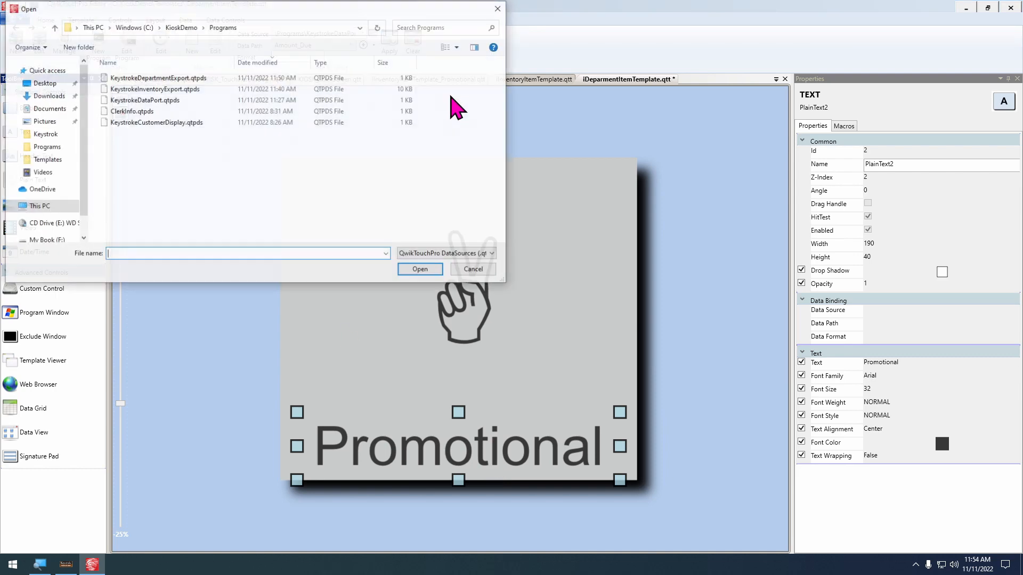
double_click(208, 79)
left_click(312, 46)
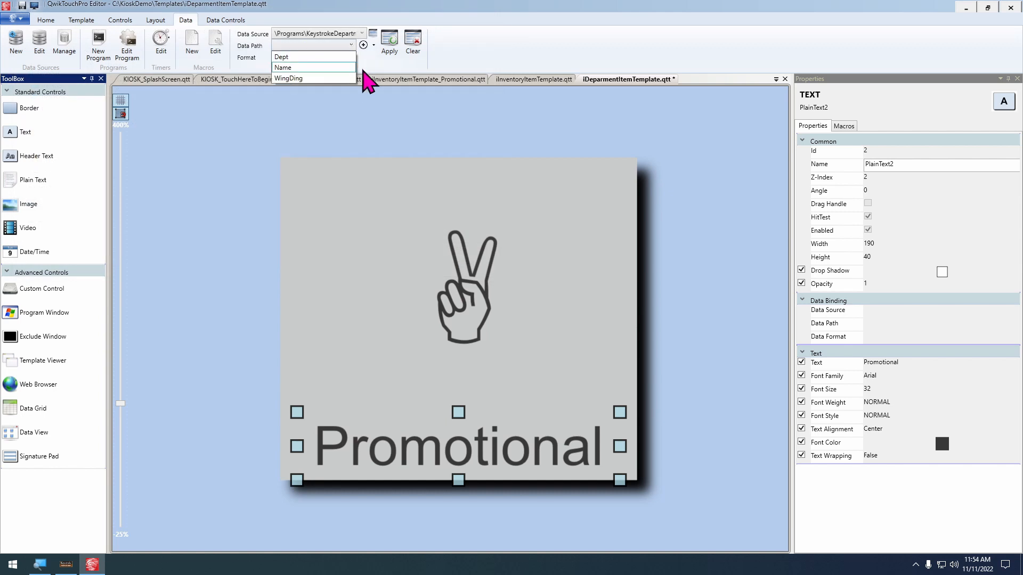
left_click(303, 68)
left_click(390, 42)
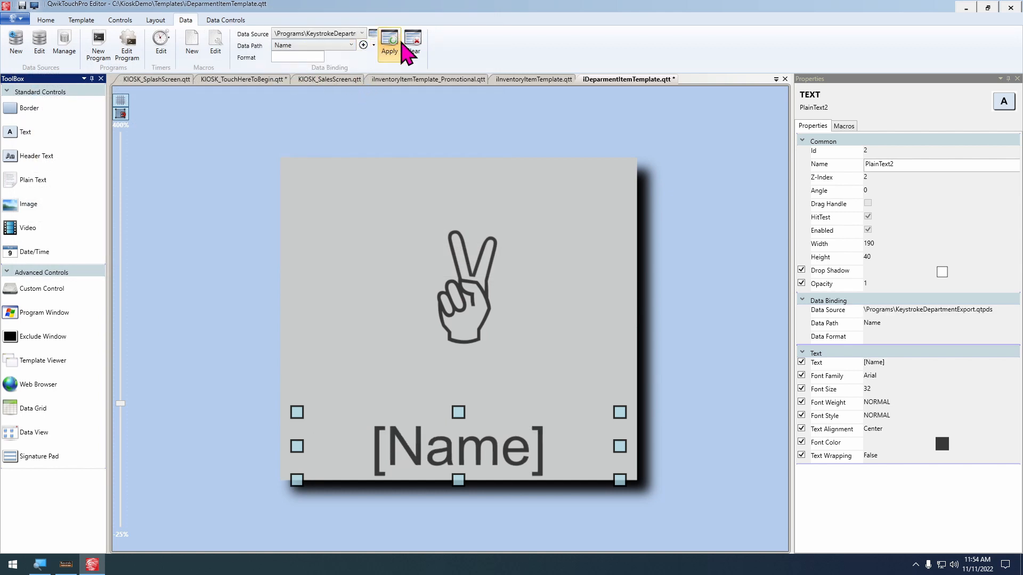
Bind the hand symbol to the WingDing data path of KeystrokeDepartmentExport.qtpds
left_click(470, 269)
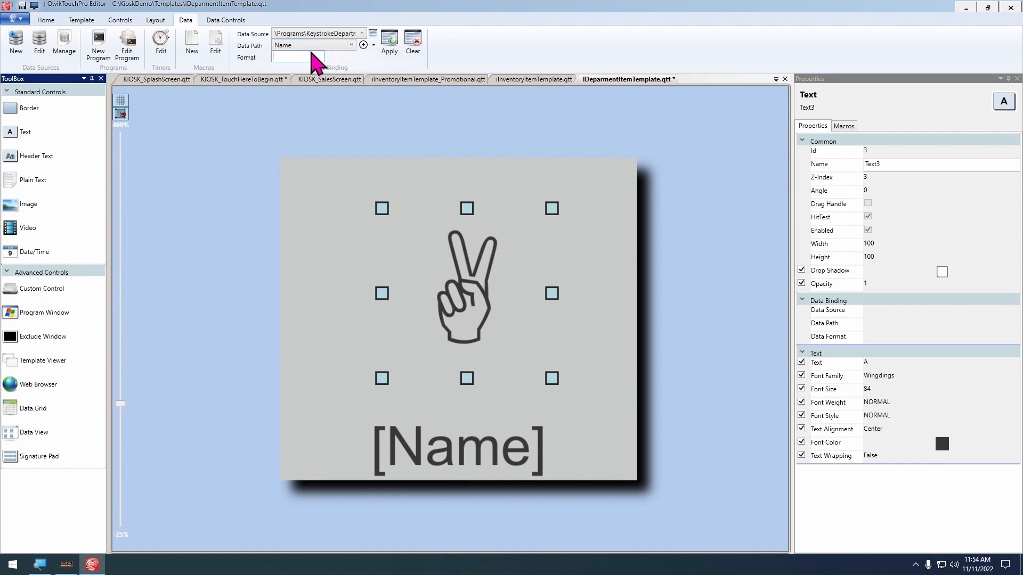
left_click(289, 45)
left_click(291, 78)
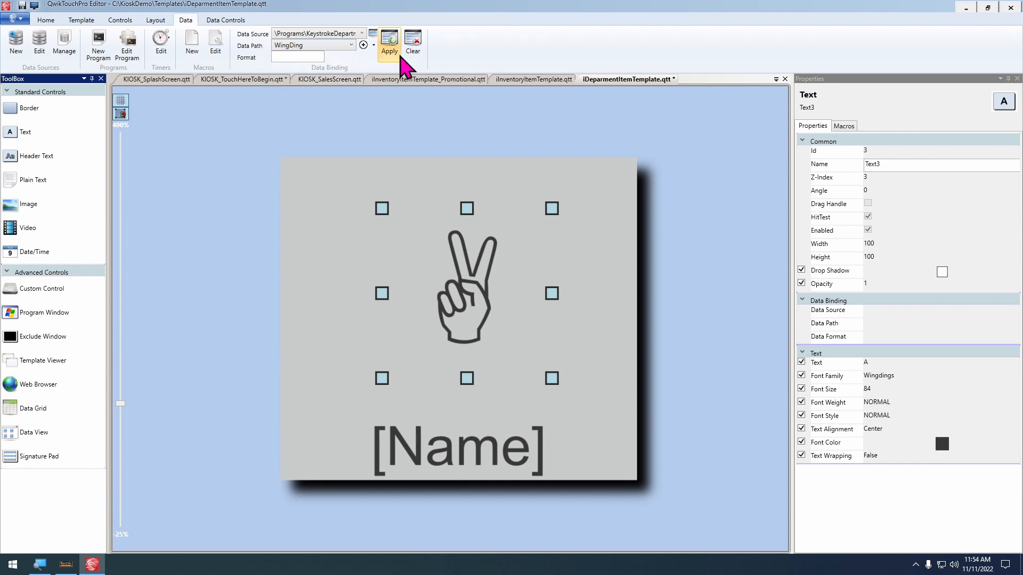
left_click(390, 42)
Change the hand symbol's placeholder text back to "A" and save the department item template
left_click(50, 21)
left_click_drag(460, 32, 226, 62)
type("A")
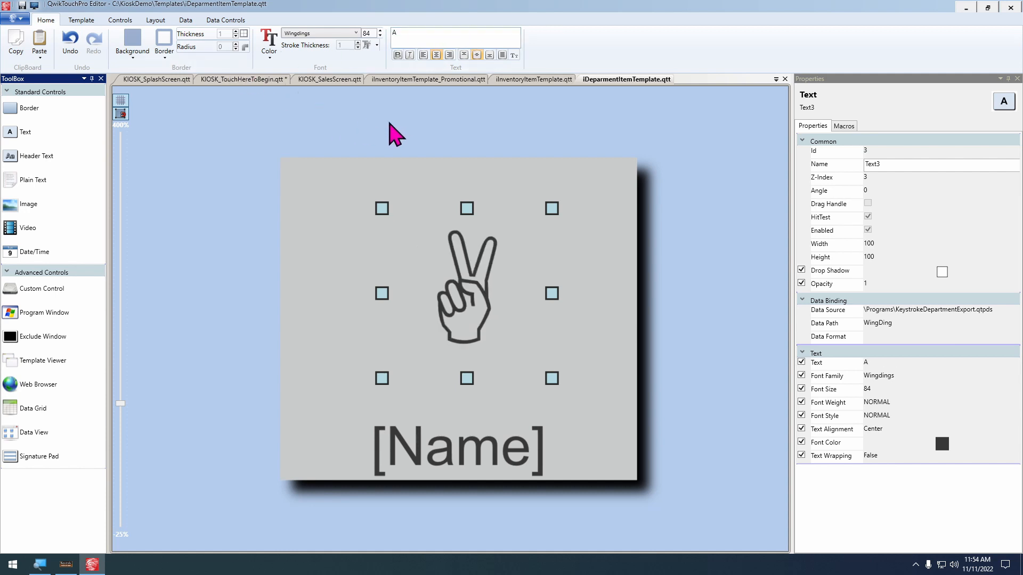
Refresh the KIOSK_SalesScreen template to load the updated department buttons and look over the layout
left_click(349, 80)
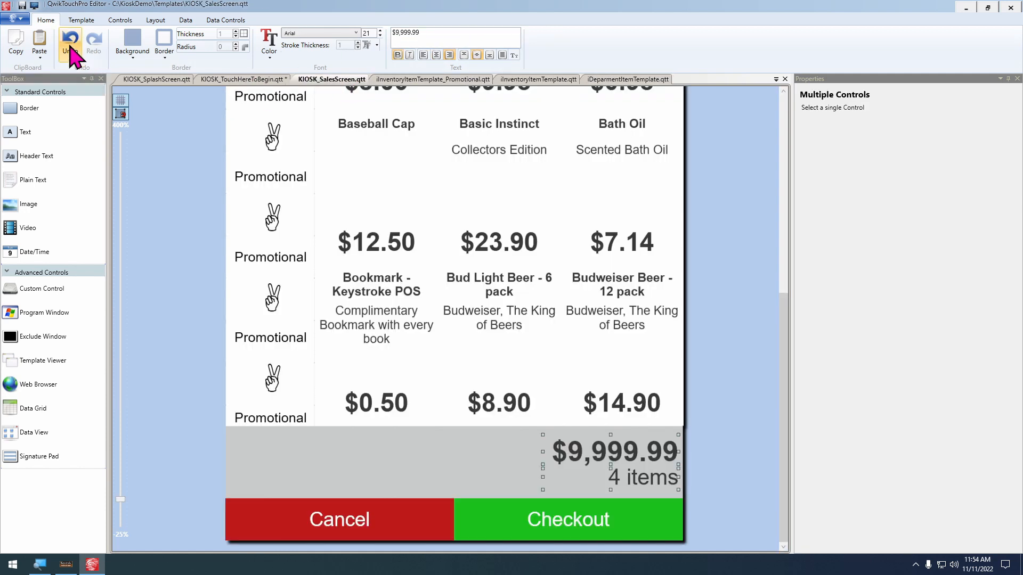
left_click(81, 19)
left_click(117, 44)
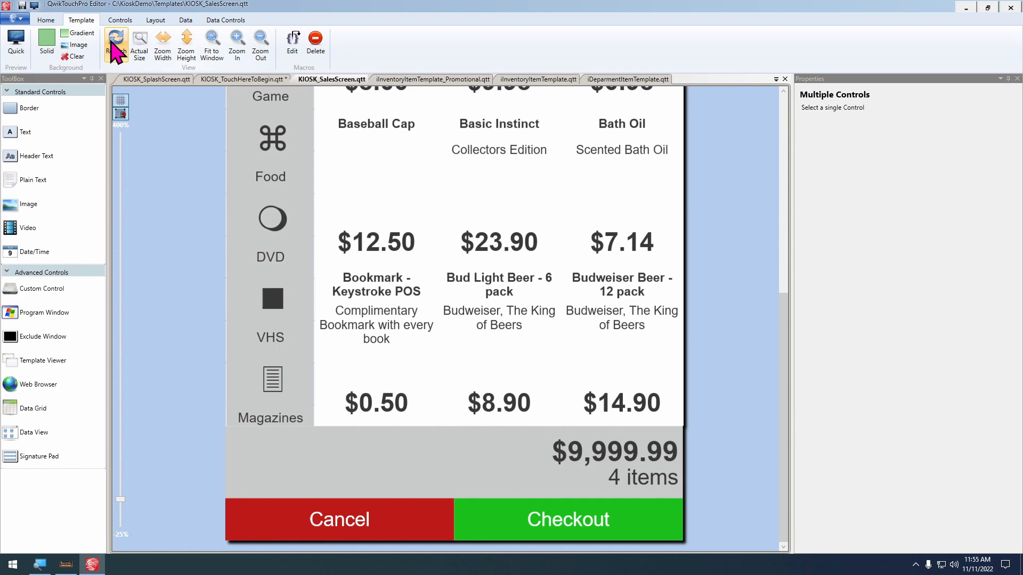
scroll(410, 210, "down", 1)
scroll(167, 247, "down", 1)
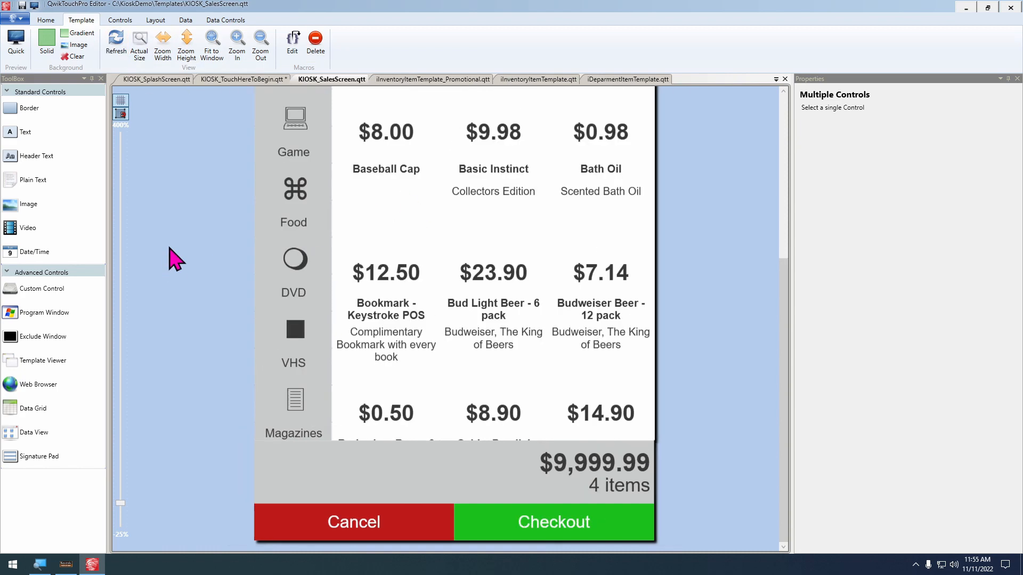
scroll(189, 247, "up", 3)
Preview the sales screen, scroll its item list, switch to Keystroke POS and log in with the clerk number
key("F5")
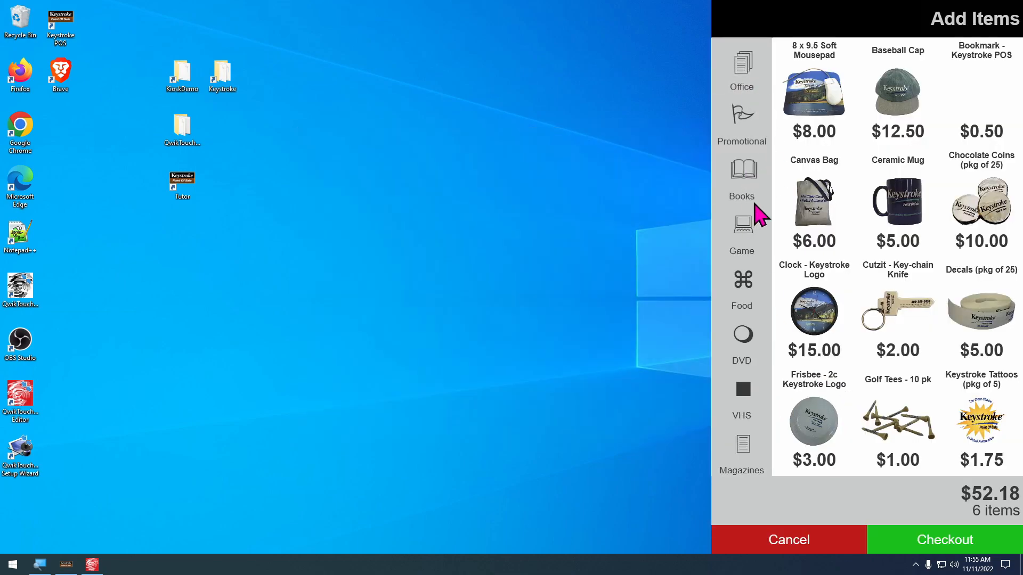
scroll(833, 322, "down", 2)
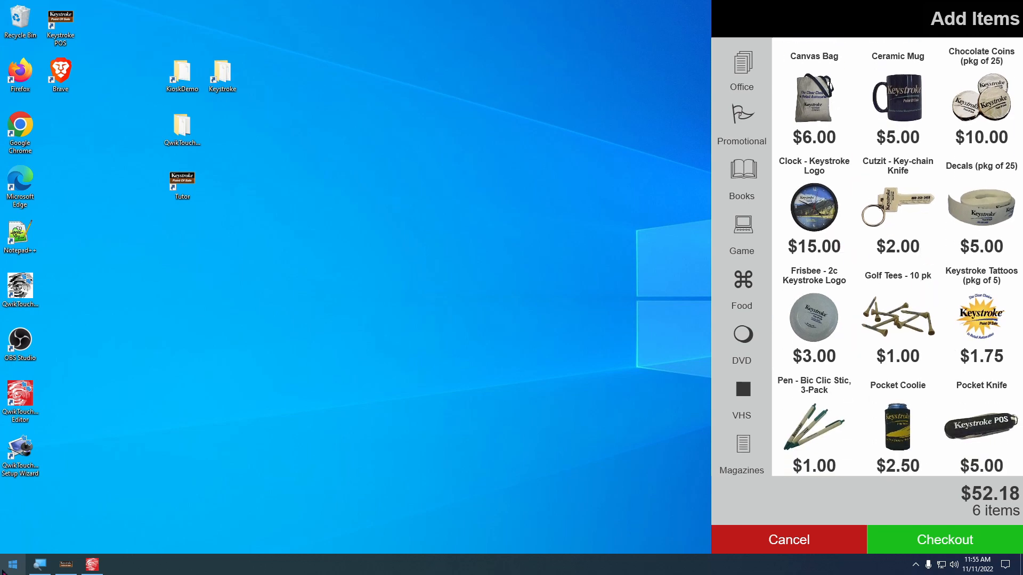
left_click(66, 564)
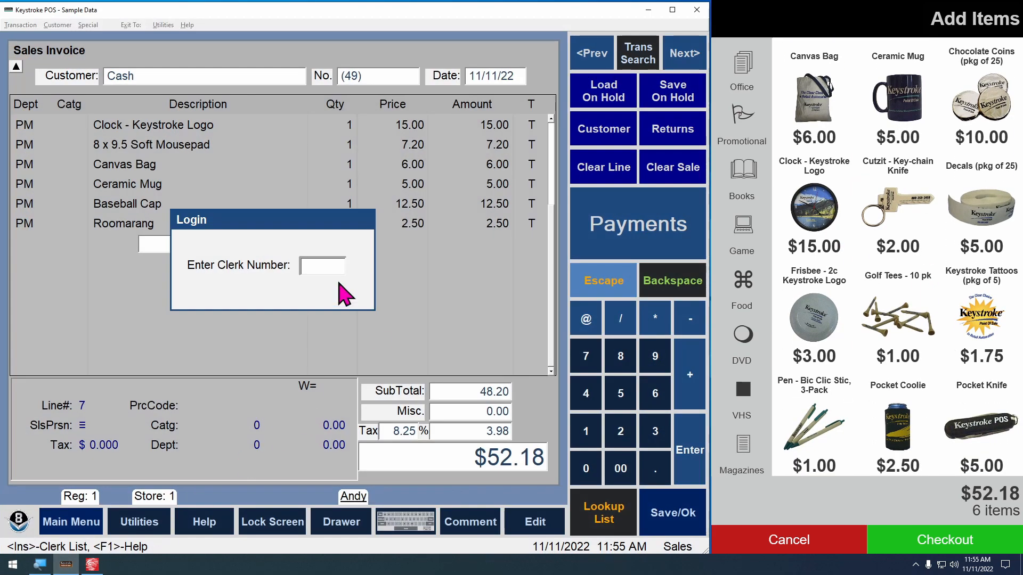
key("Return")
key("Return")
key("Return")
type("••")
key("Return")
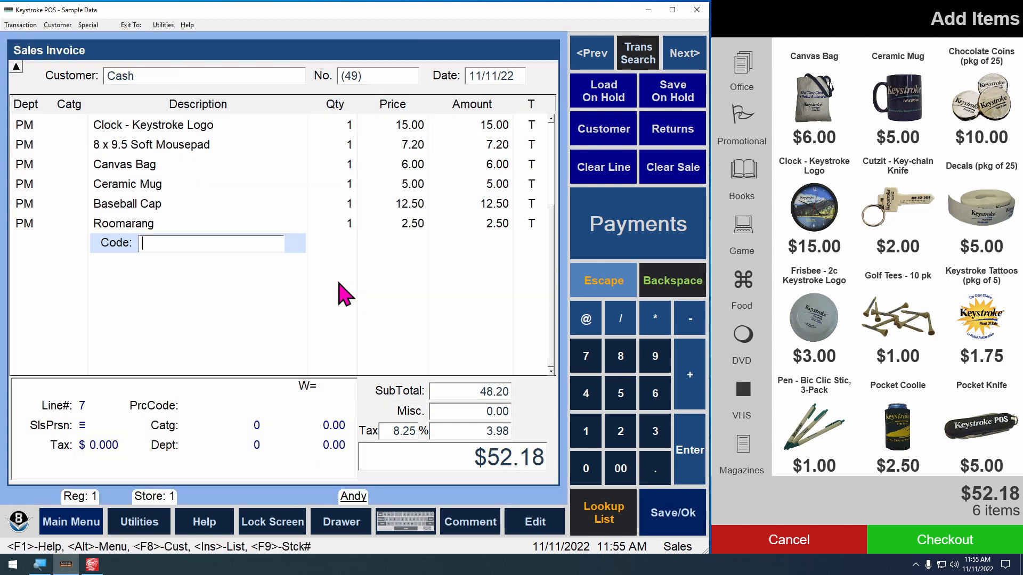
Add a Canvas Bag to the sale from the kiosk preview, exit the preview and return to QwikTouchPro Editor
left_click(820, 107)
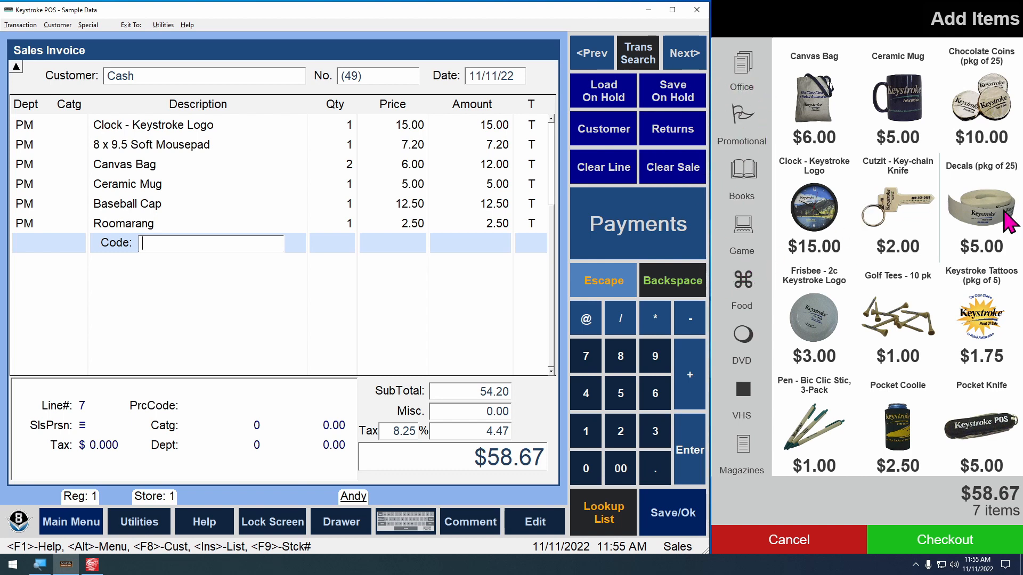
left_click(916, 565)
right_click(895, 542)
left_click(862, 534)
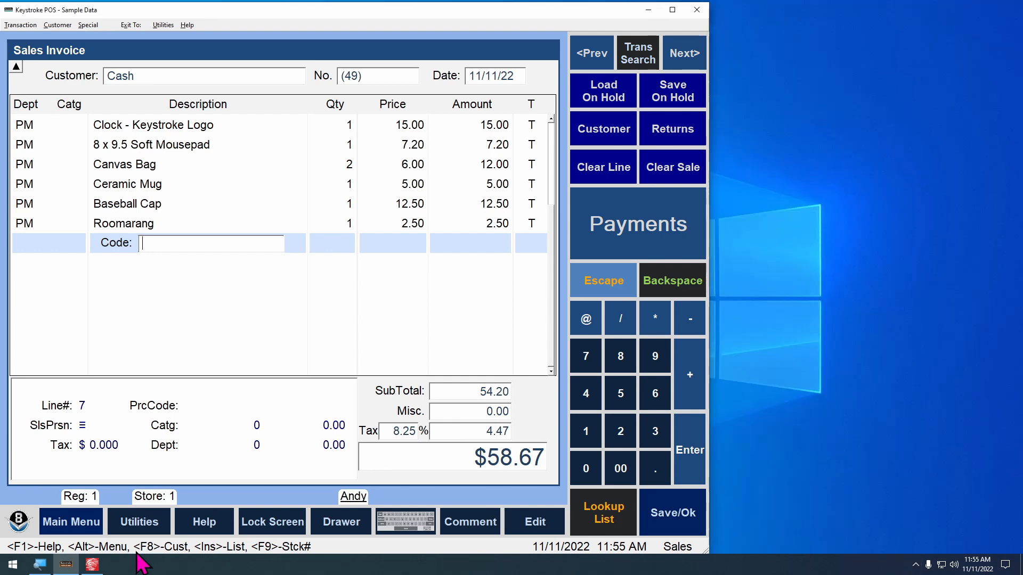
left_click(92, 565)
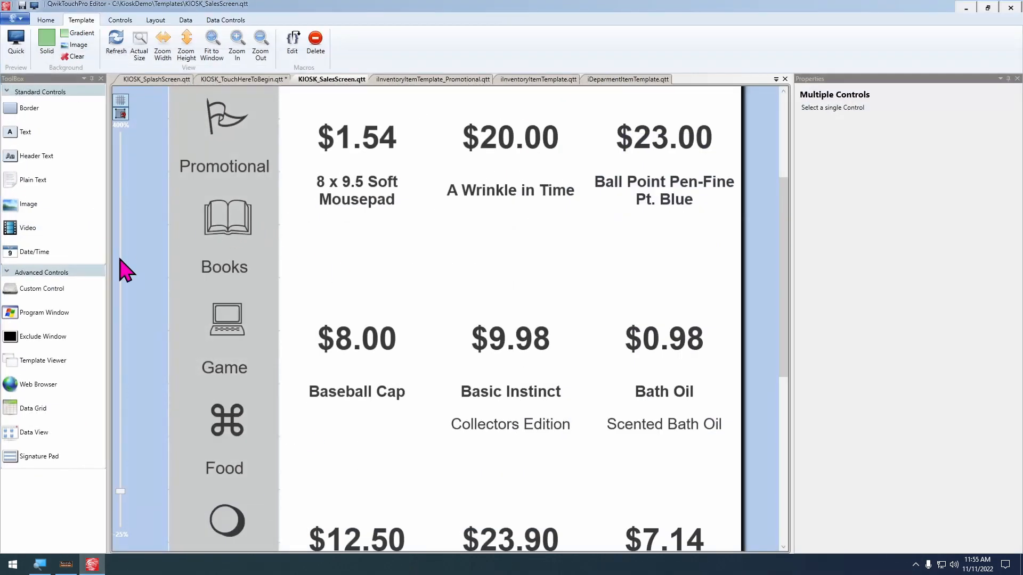
Rename the department data view as dvDepartmentList
right_click(205, 255)
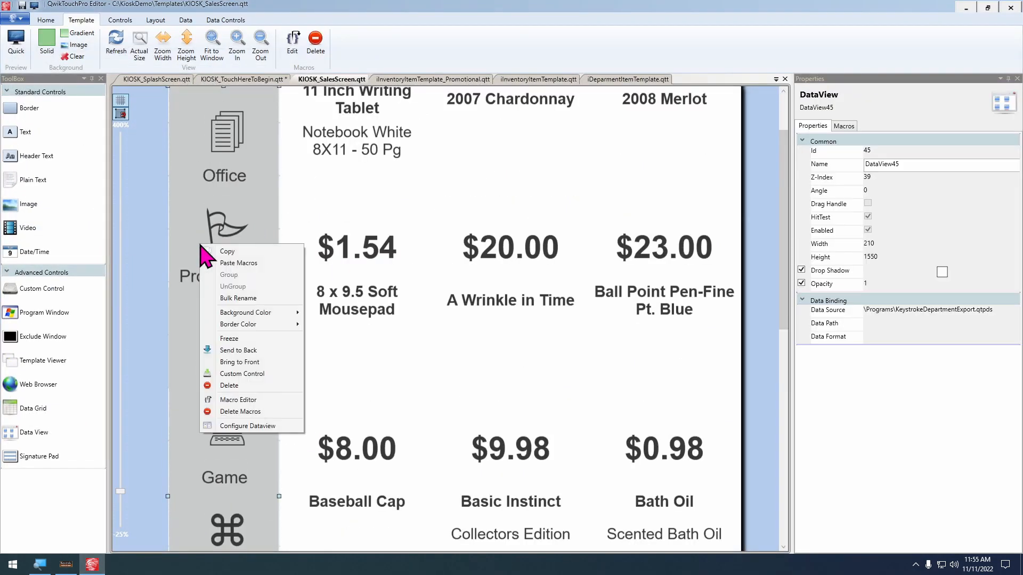
left_click(223, 204)
double_click(928, 165)
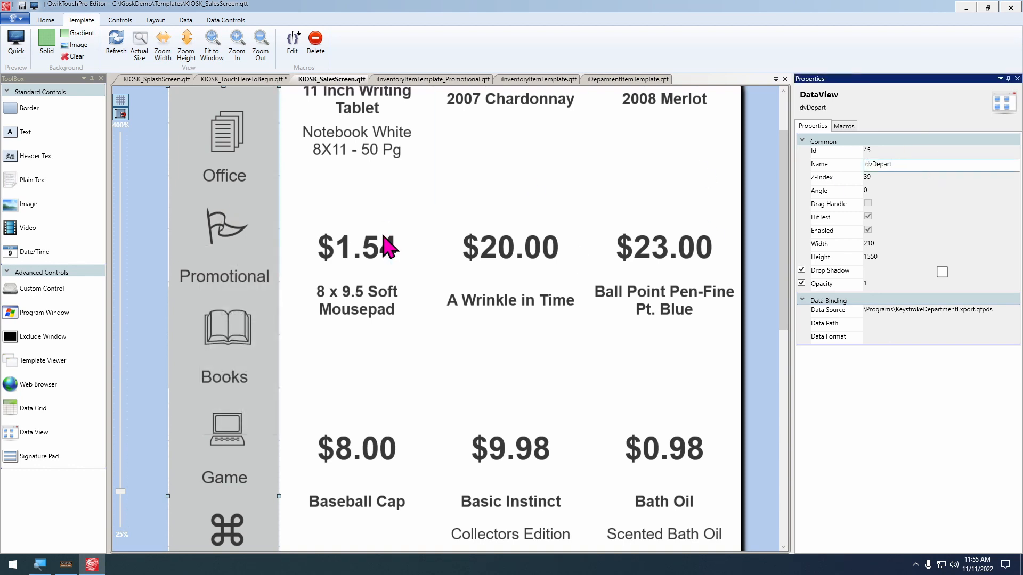
Set up a SelectionChanged macro on dvDepartmentList with target Data View, action Set Row Filter and data control dvInventoryList
right_click(200, 226)
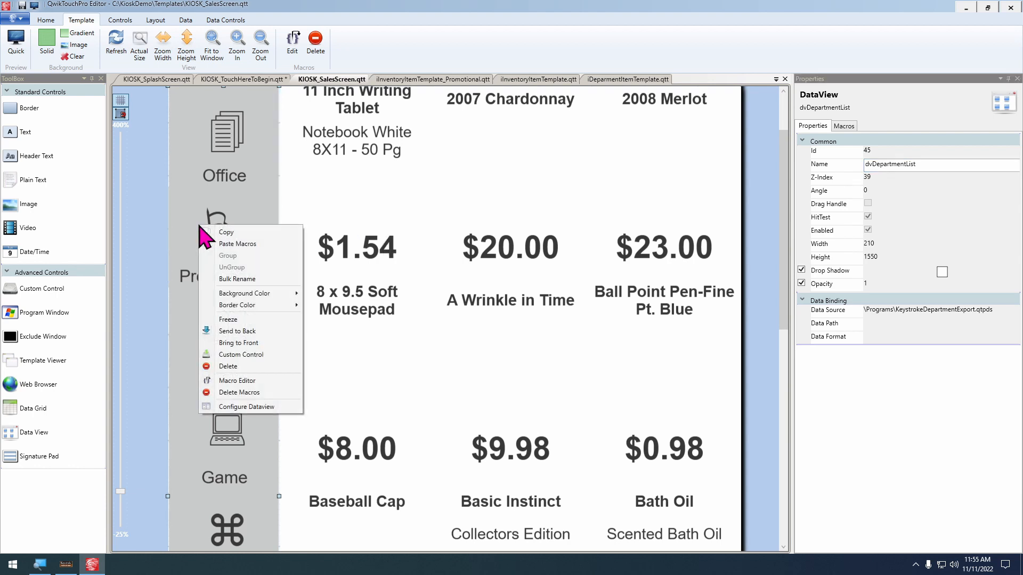
left_click(247, 380)
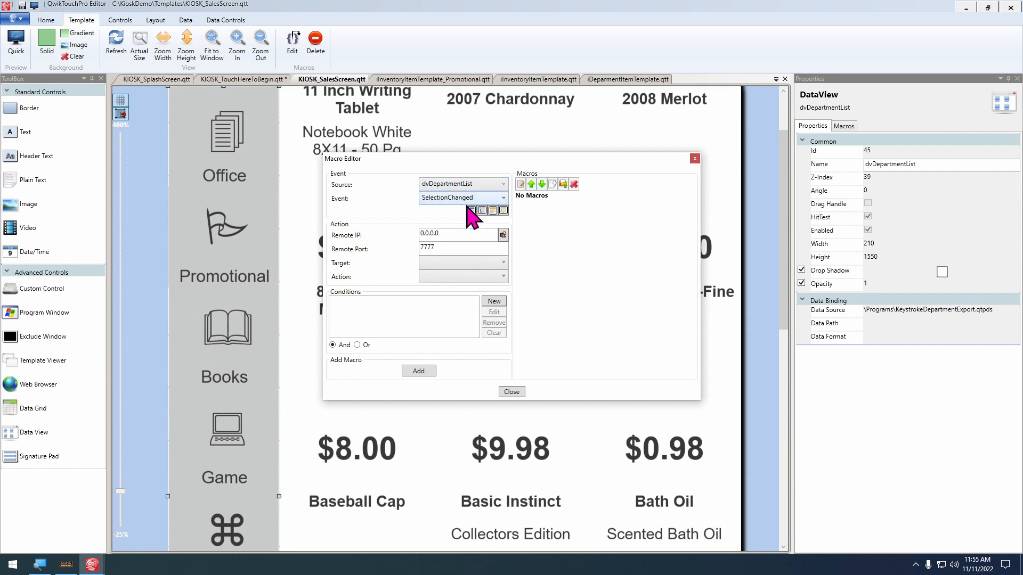
left_click(475, 264)
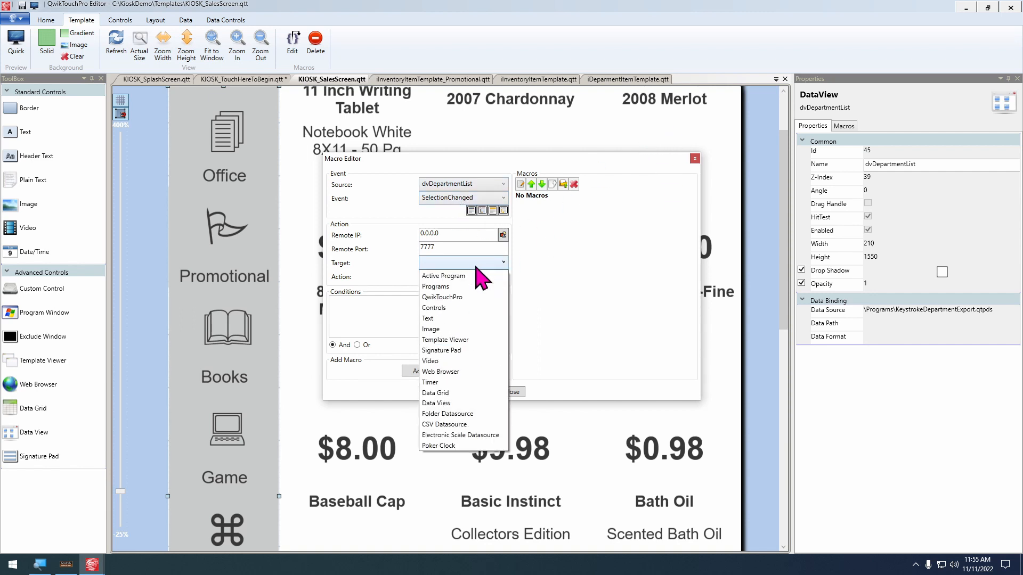
left_click(458, 403)
left_click(454, 277)
left_click(470, 292)
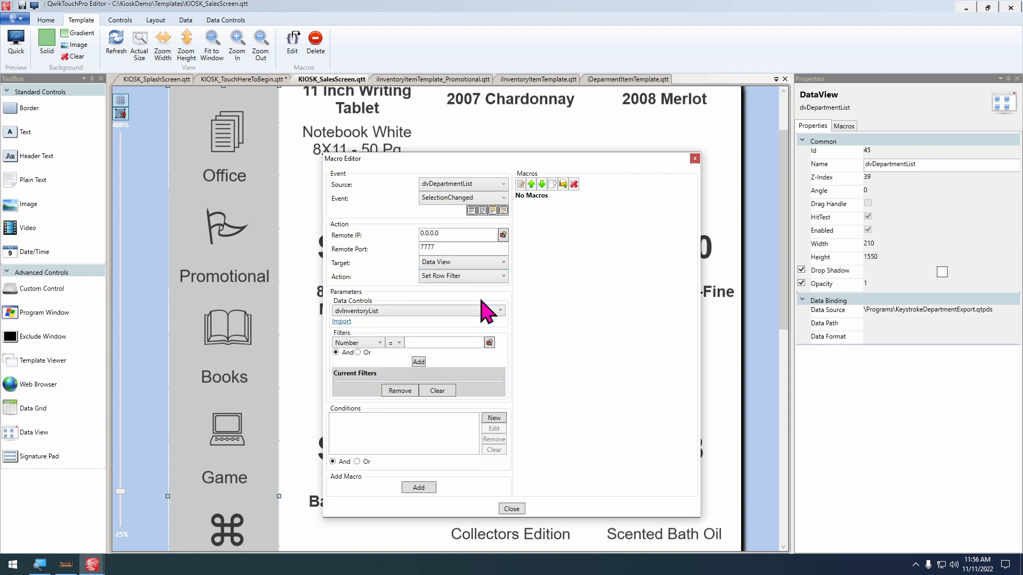
left_click(392, 314)
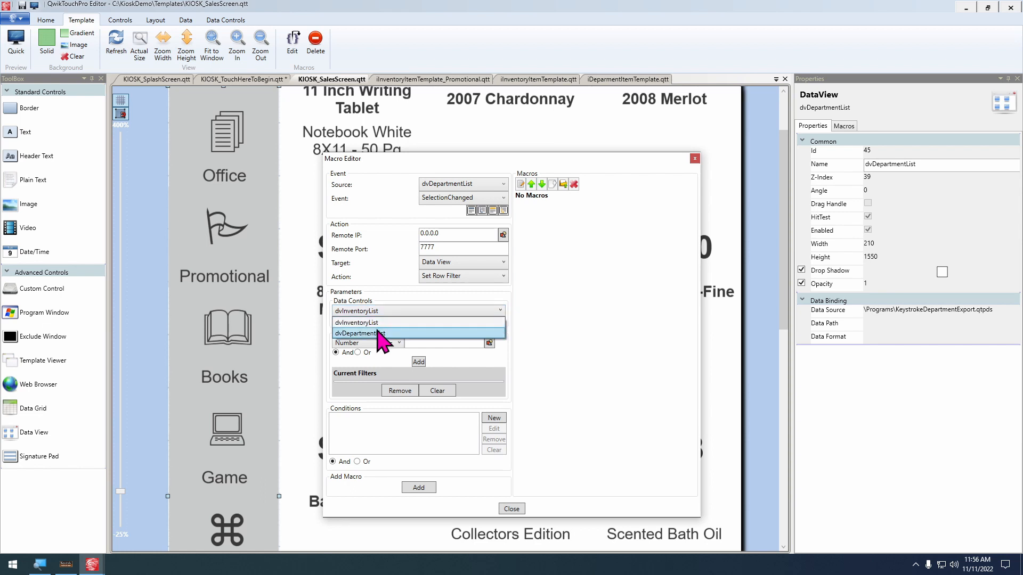
left_click(373, 323)
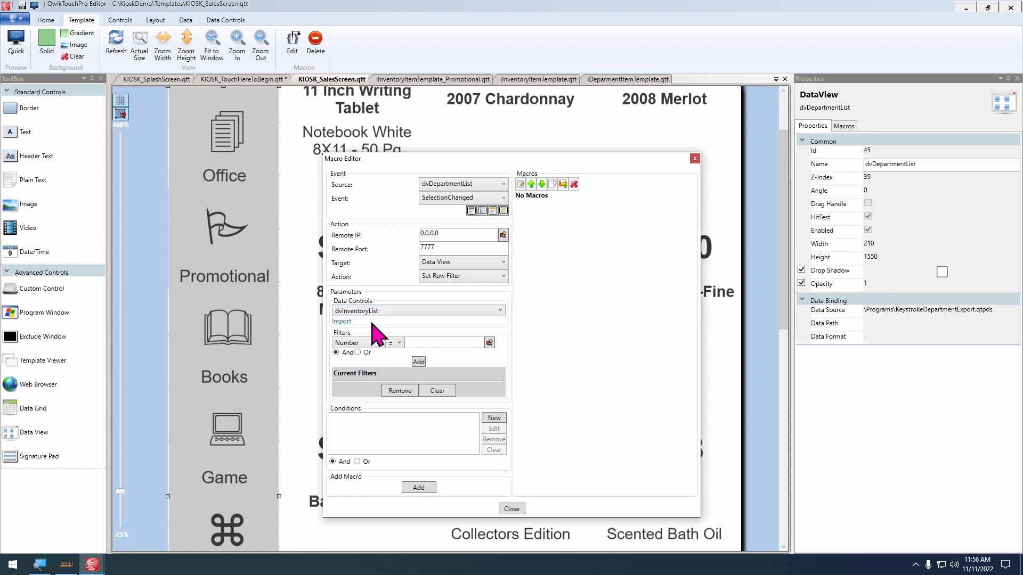
Define the row filter as Department equal to the Dept value of the dvDepartmentList DataView source
left_click(356, 345)
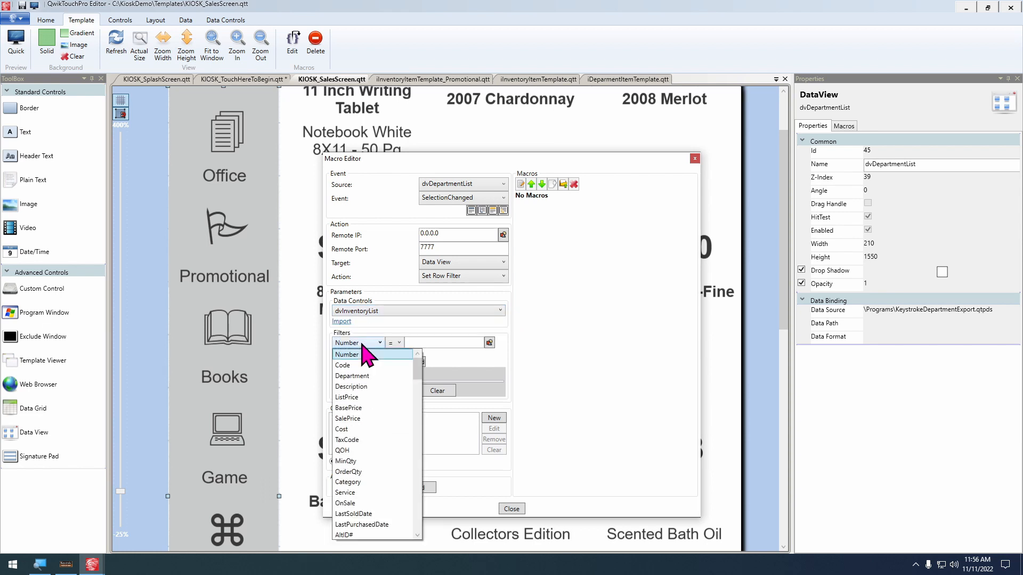
left_click(376, 378)
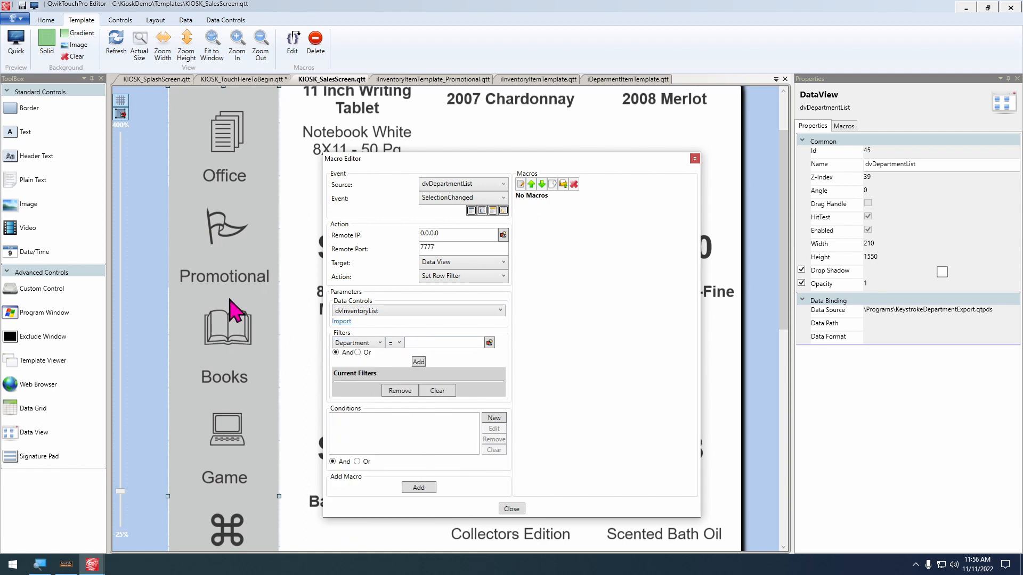
left_click(489, 343)
left_click(518, 295)
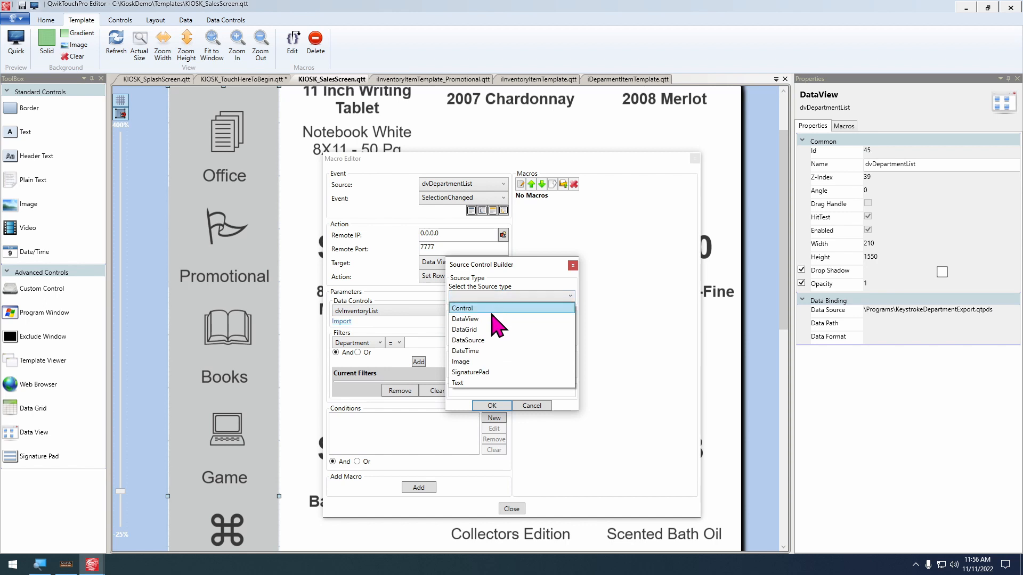
left_click(484, 318)
left_click(512, 330)
left_click(505, 350)
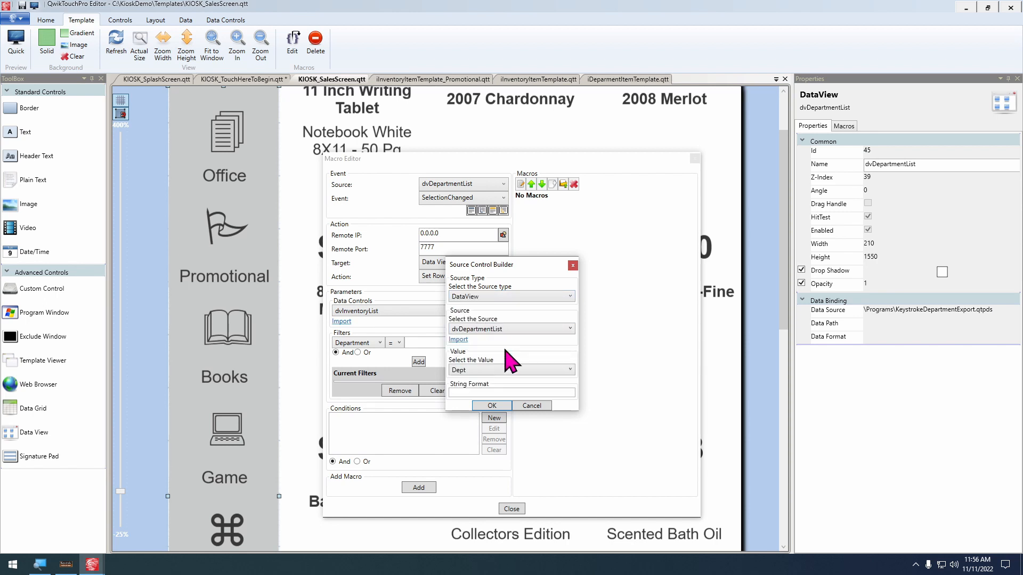
left_click(487, 369)
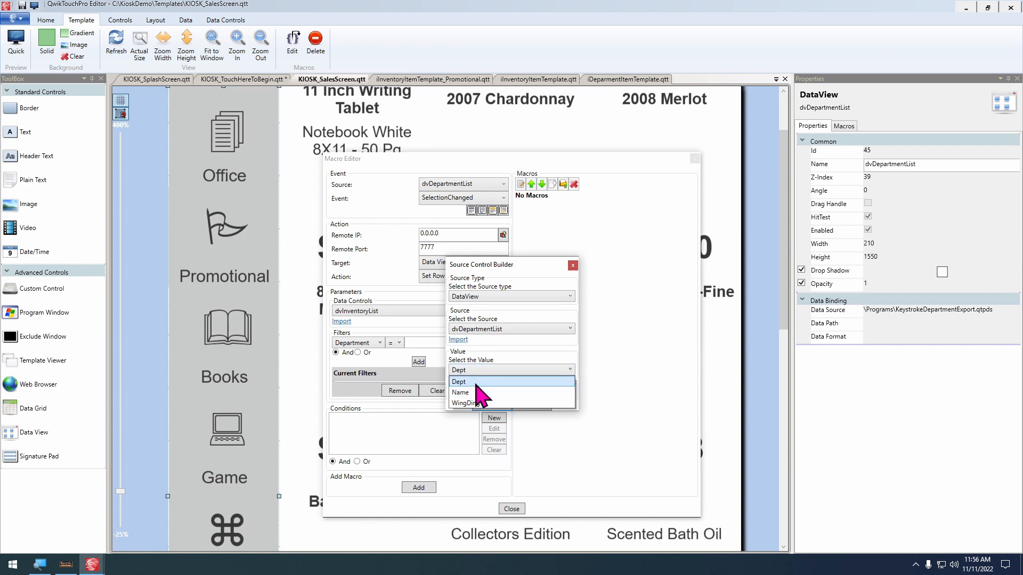
left_click(486, 382)
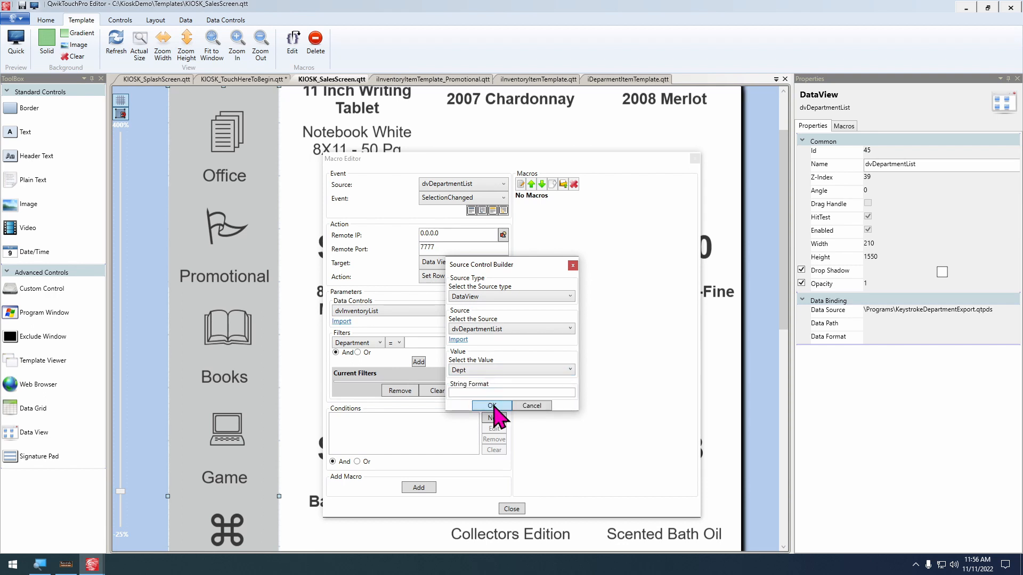
left_click(491, 406)
Add the Department filter to the current filters, add the macro to dvDepartmentList and close the Macro Editor
left_click(419, 362)
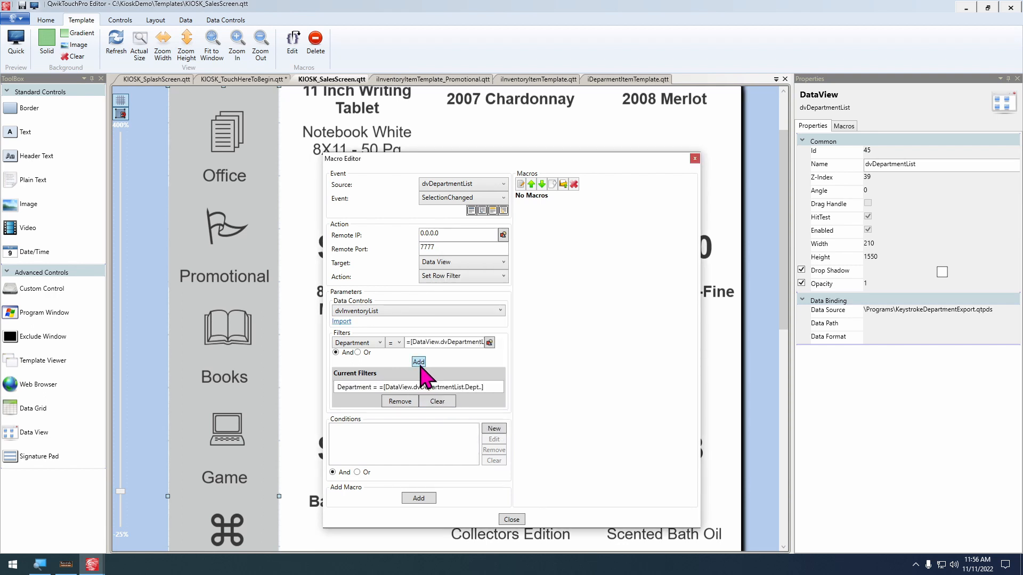
left_click(419, 487)
left_click(512, 393)
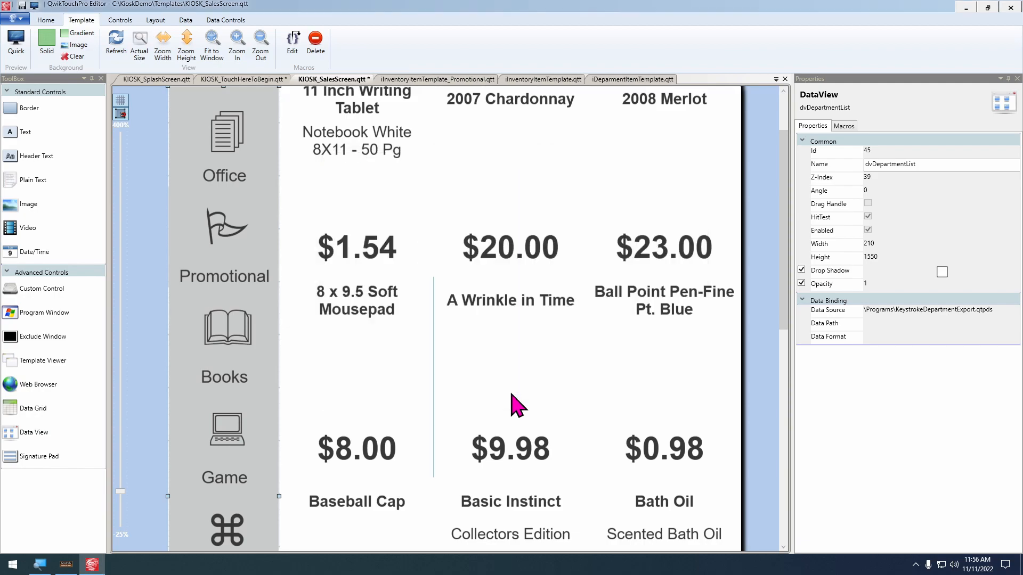
Preview the sales screen and check the item filtering for the DVD, Office, Promotional, Books and Game departments
key("F5")
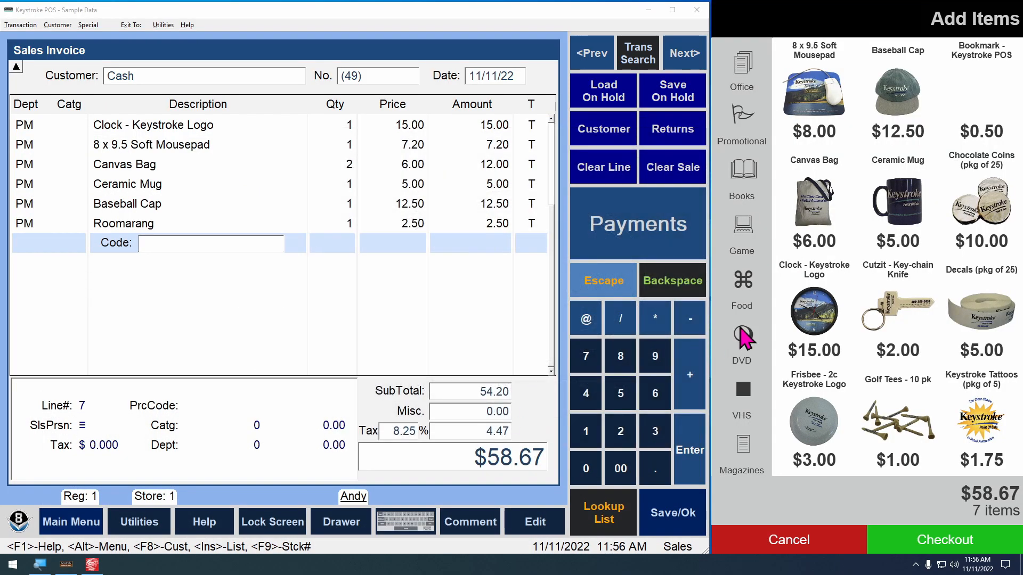
left_click(742, 337)
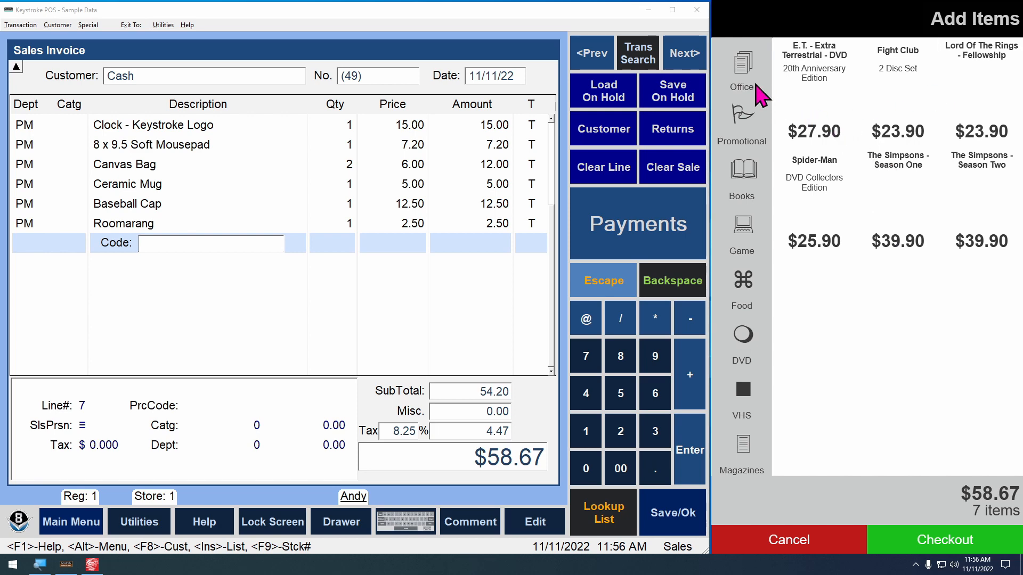
left_click(742, 69)
scroll(842, 240, "down", 2)
scroll(831, 237, "up", 3)
left_click(743, 119)
scroll(884, 218, "down", 5)
scroll(869, 322, "up", 5)
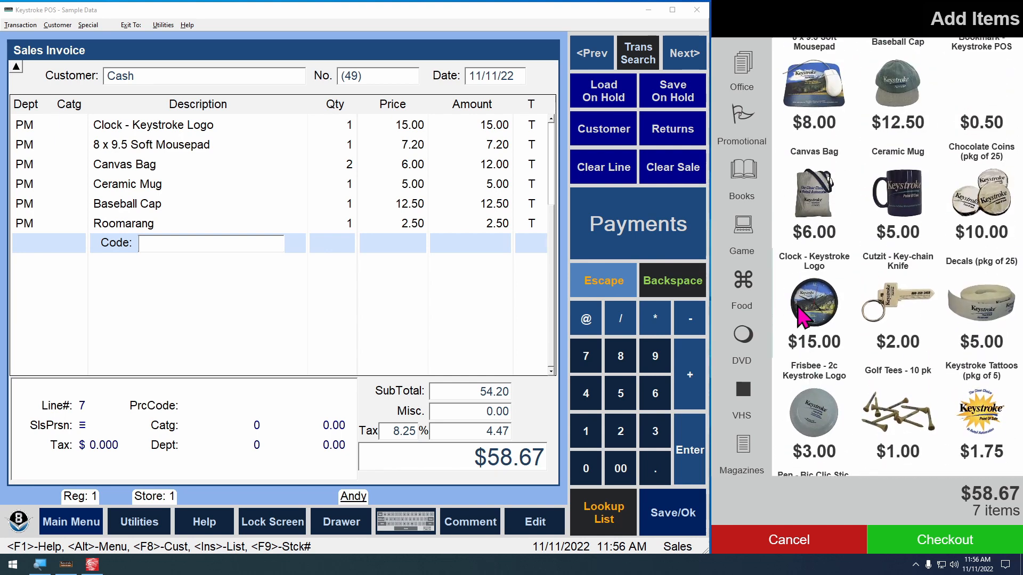
left_click(752, 165)
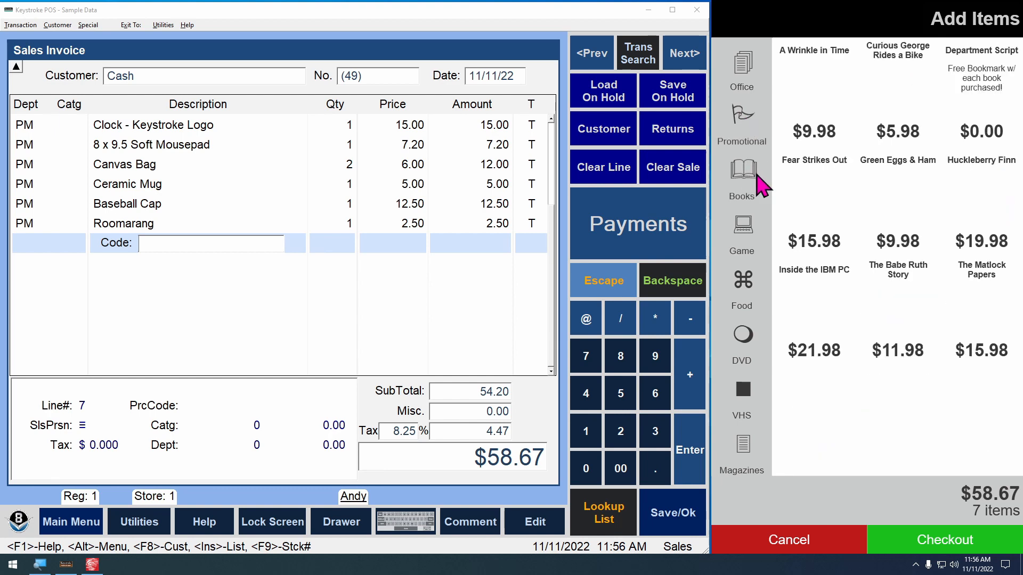
left_click(751, 248)
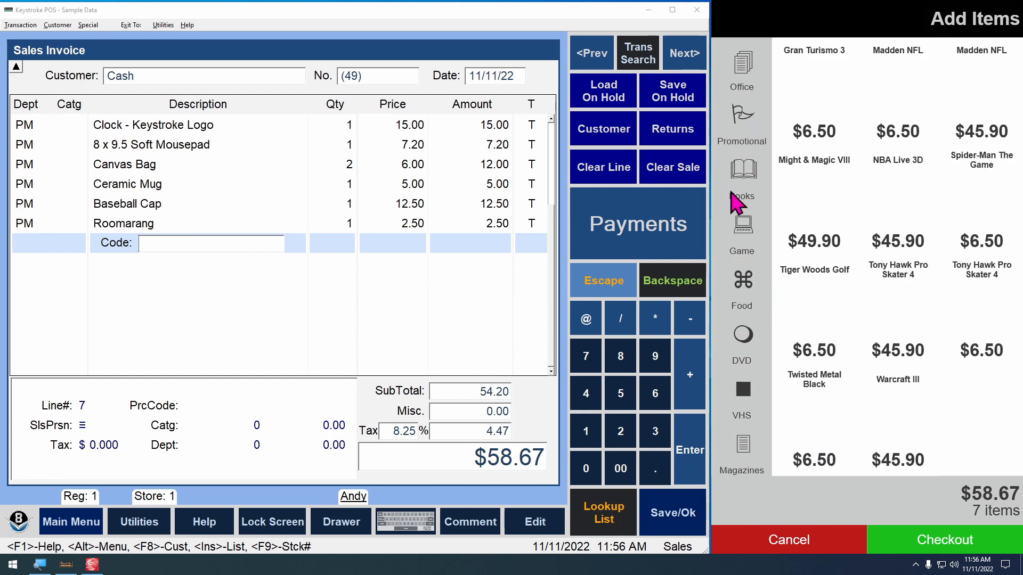
Exit the kiosk preview and switch back to QwikTouchPro Editor with the iDeparmentItemTemplate.qtt template showing
left_click(915, 565)
right_click(891, 545)
left_click(879, 540)
left_click(93, 563)
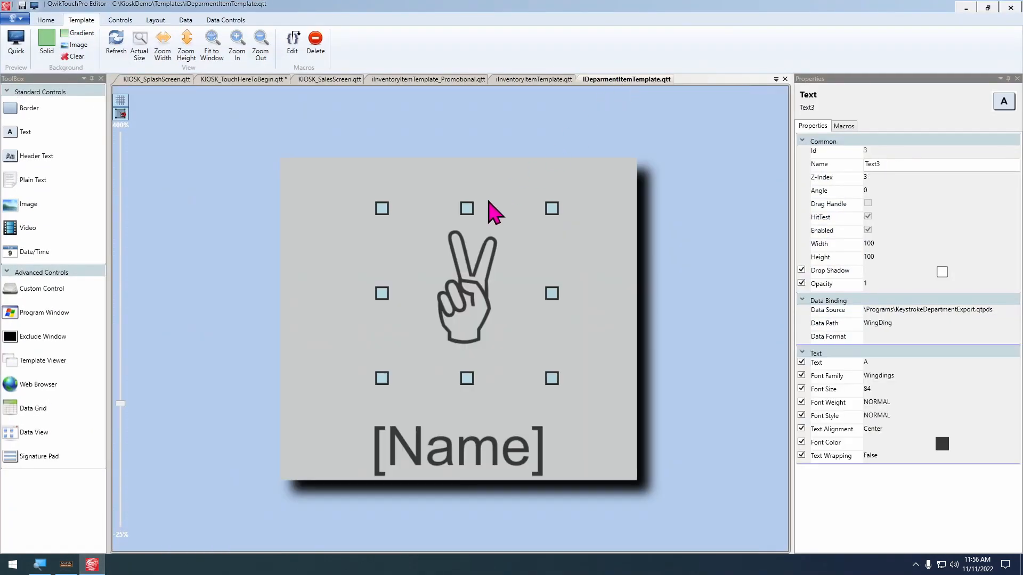
Save a copy of the department item template as iDeparmentItemTemplate_Selected.qtt
left_click(16, 19)
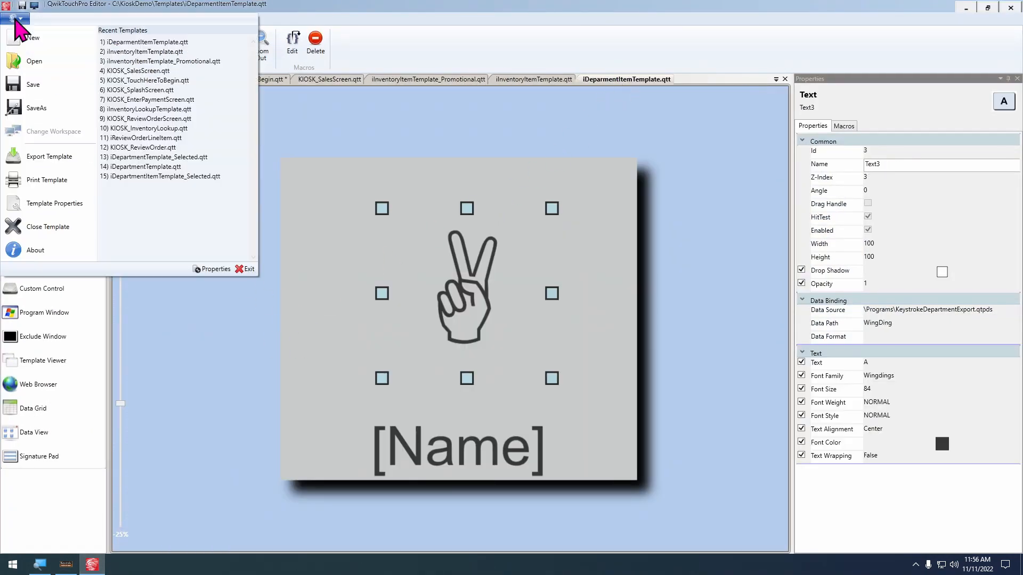
left_click(51, 108)
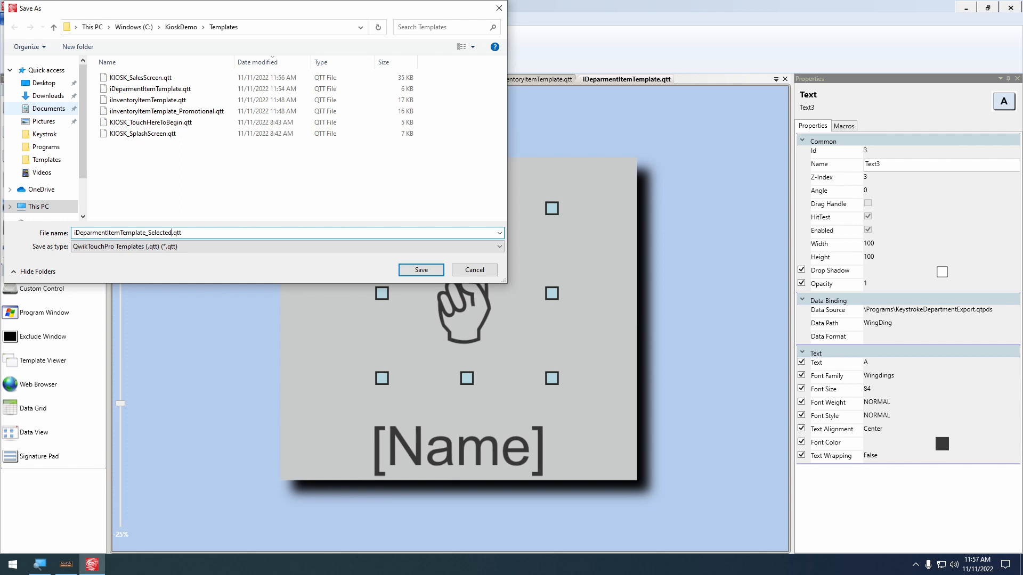
key("Return")
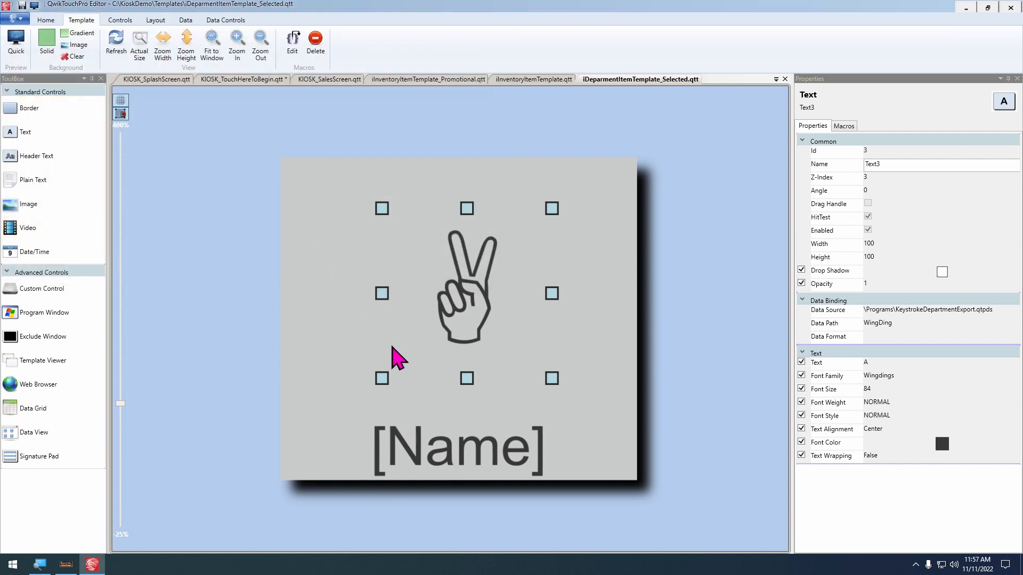
Change the background of the template's border control to white (#FFFFFFFF) and save the template
left_click(469, 448, "ctrl")
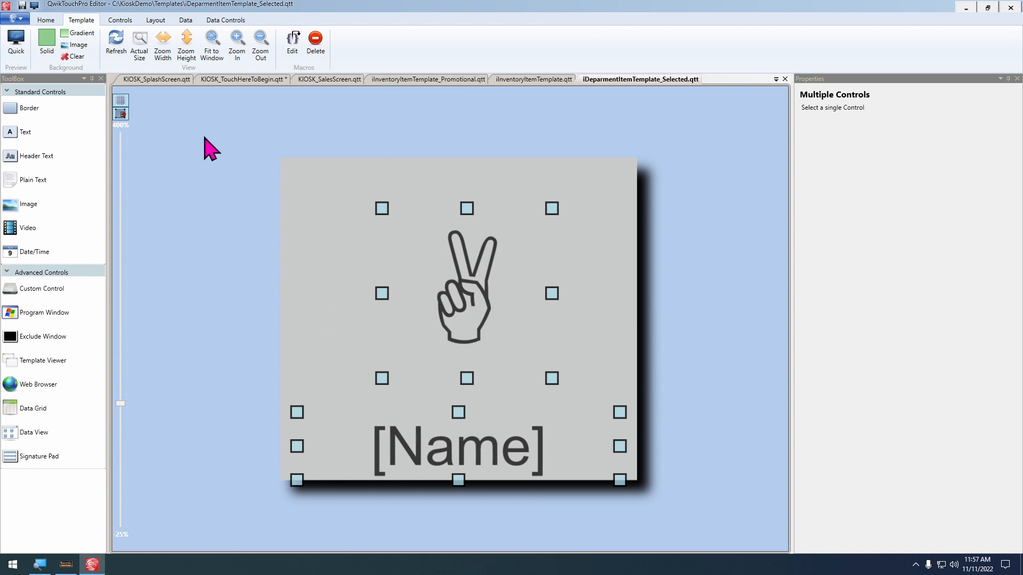
left_click(287, 166)
left_click(46, 20)
left_click(132, 40)
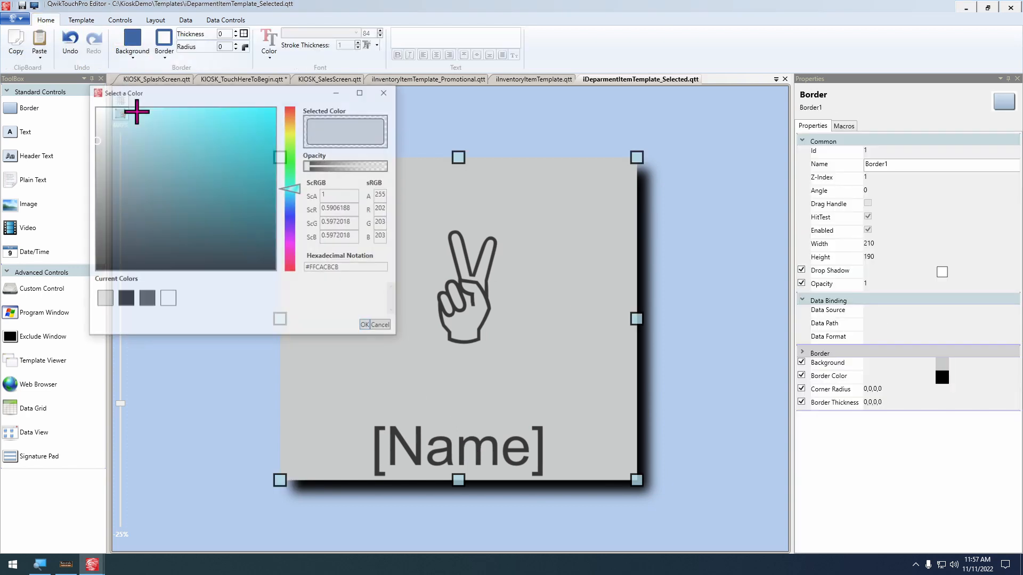
left_click(167, 298)
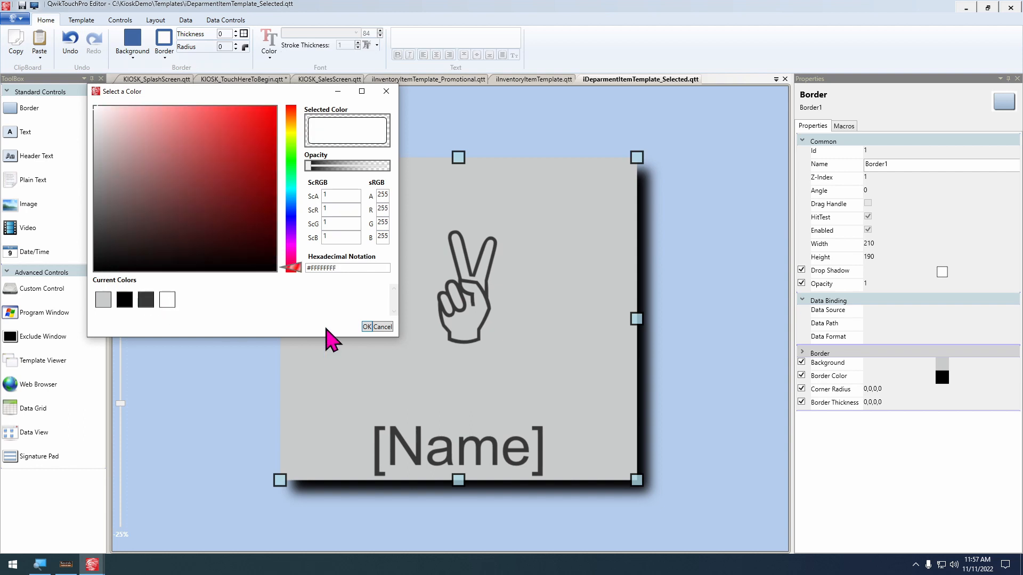
left_click(367, 327)
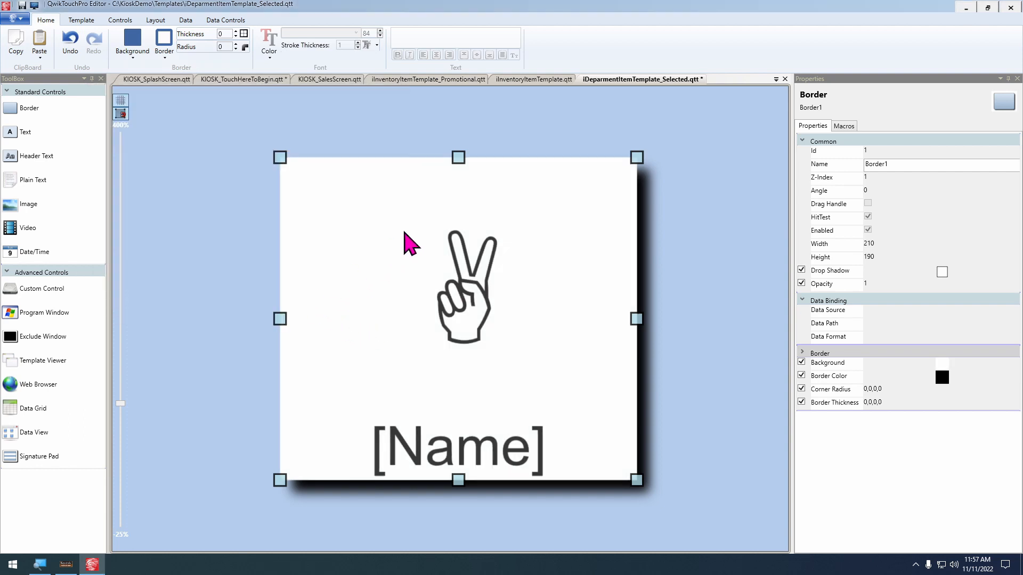
key("ctrl+s")
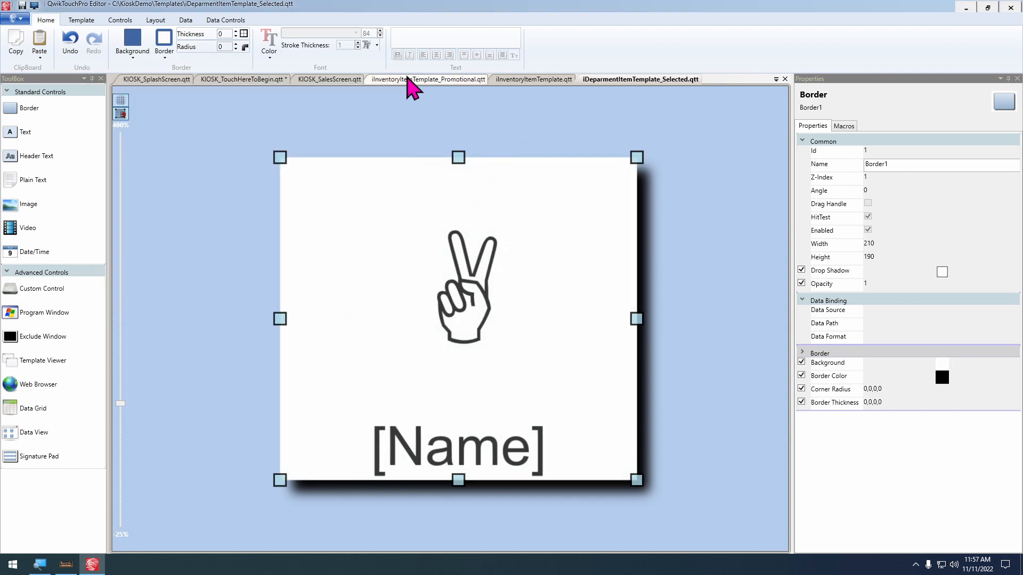
Configure the department data view on KIOSK_SalesScreen with iDeparmentItemTemplate_Selected.qtt as Selected Items Template and Single selection mode
left_click(328, 80)
right_click(212, 225)
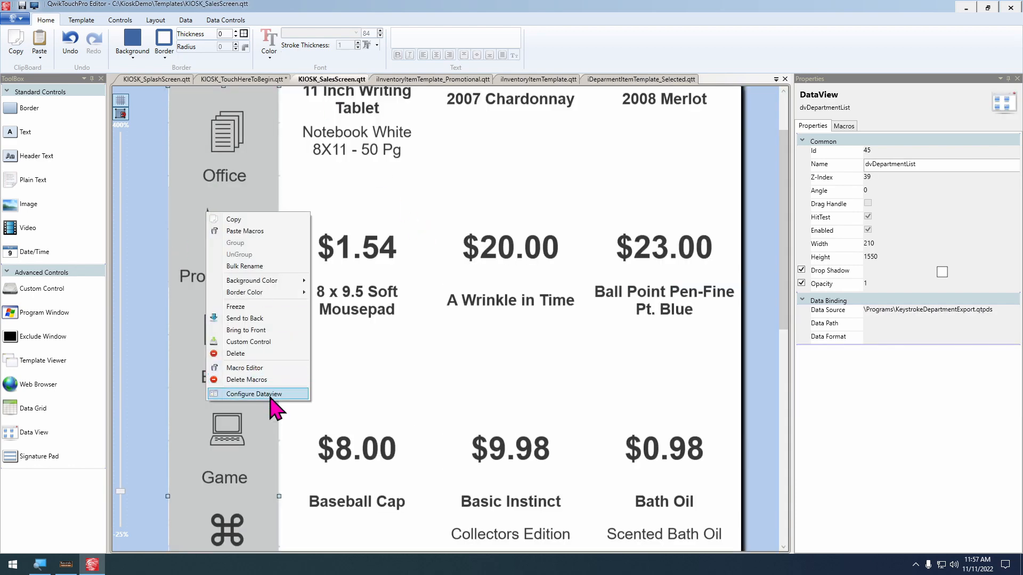
left_click(270, 394)
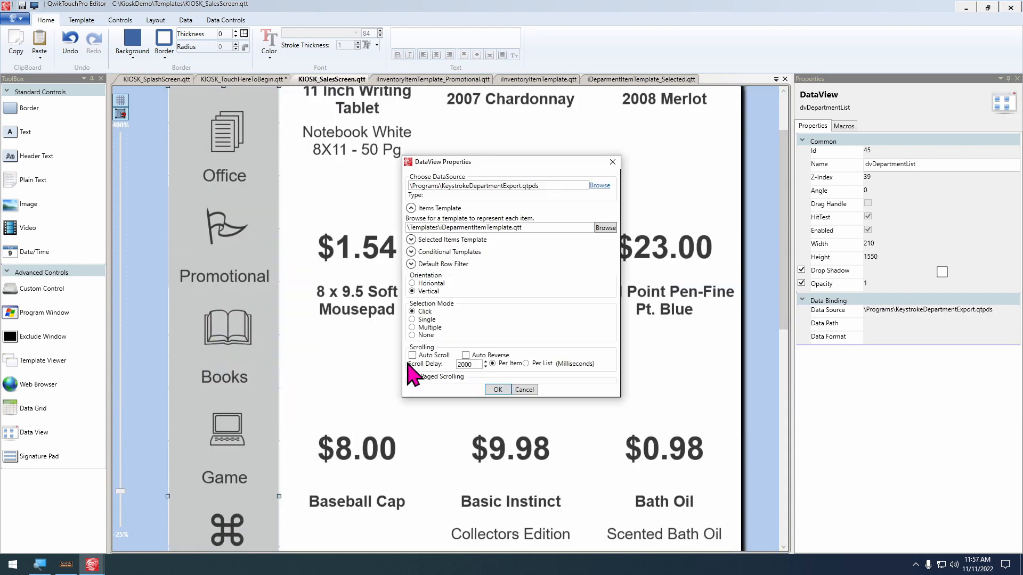
left_click(411, 240)
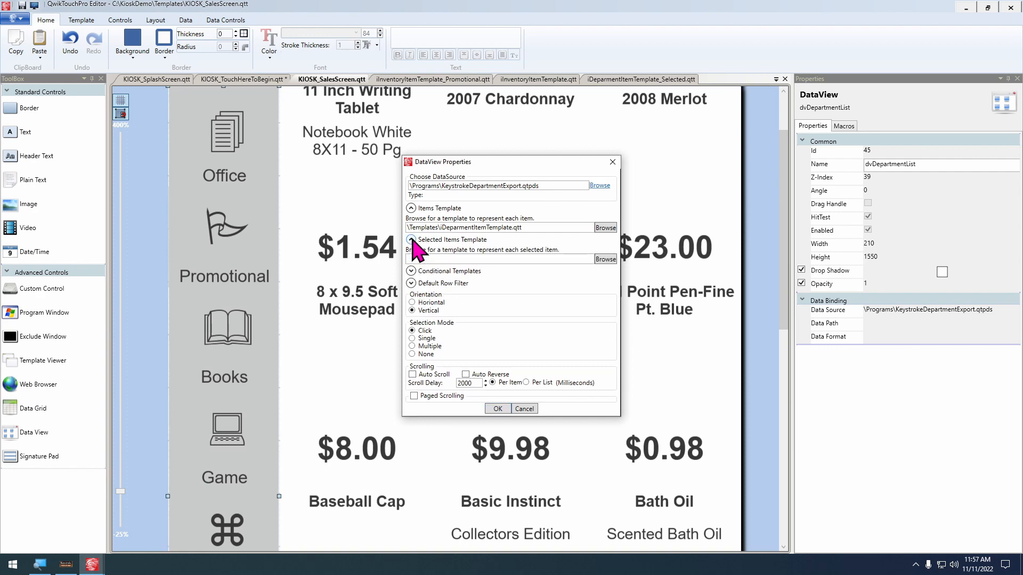
left_click(605, 260)
double_click(719, 198)
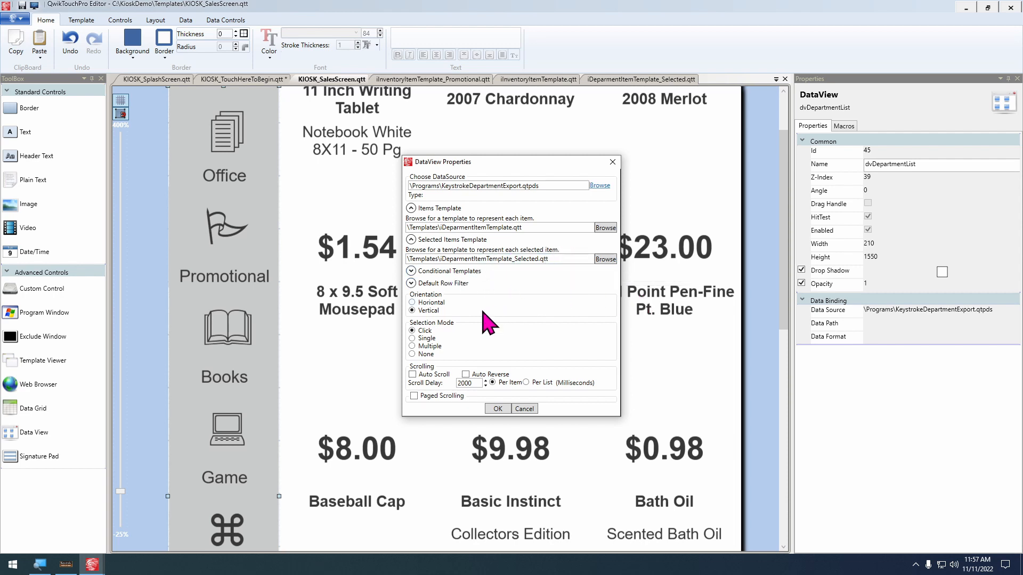
left_click_drag(508, 161, 549, 149)
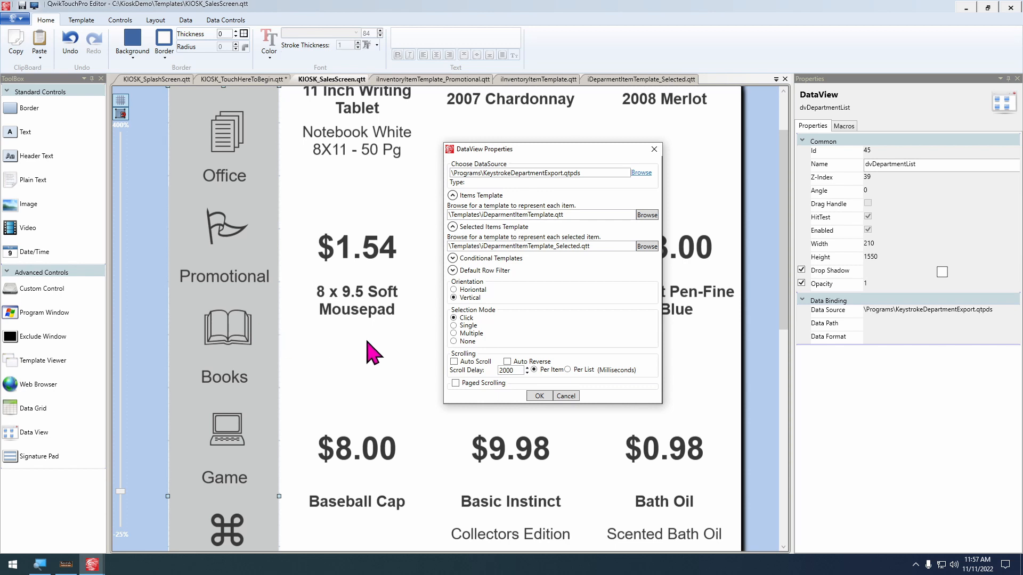
left_click(463, 326)
left_click(537, 396)
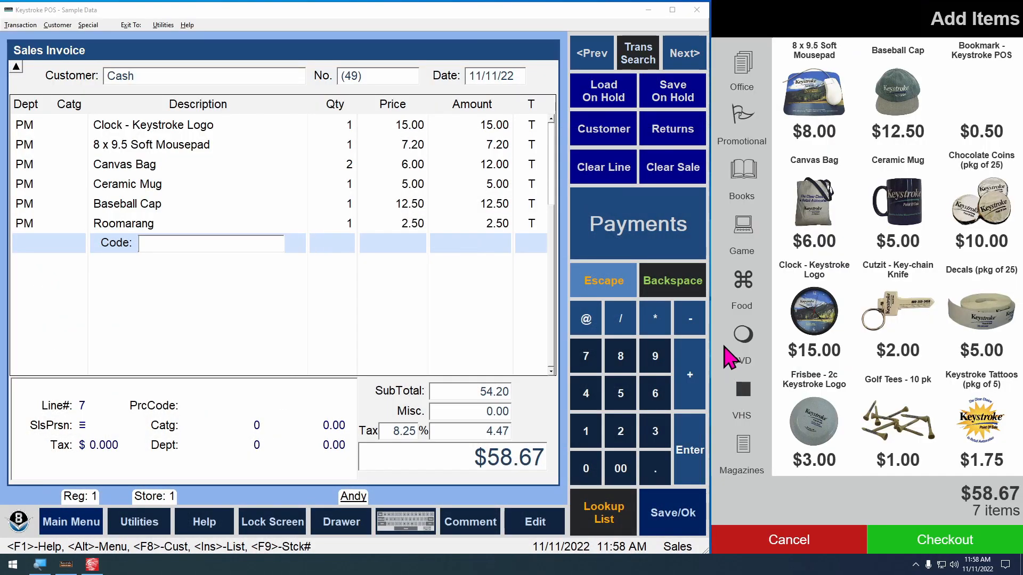
Test the kiosk's department buttons by choosing DVD, Office, Promotional, Books, Game and Promotional again
left_click(739, 354)
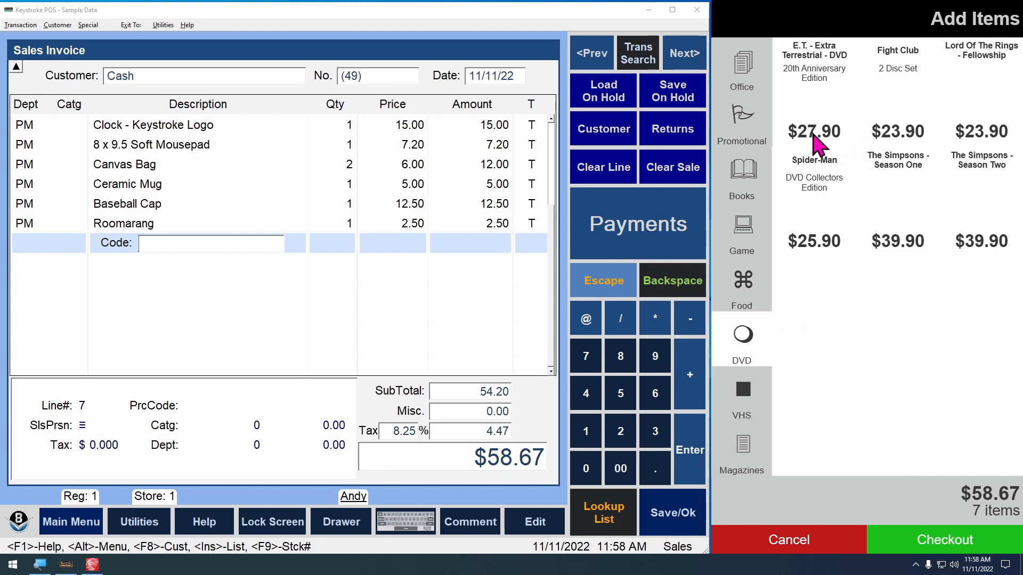
left_click(742, 75)
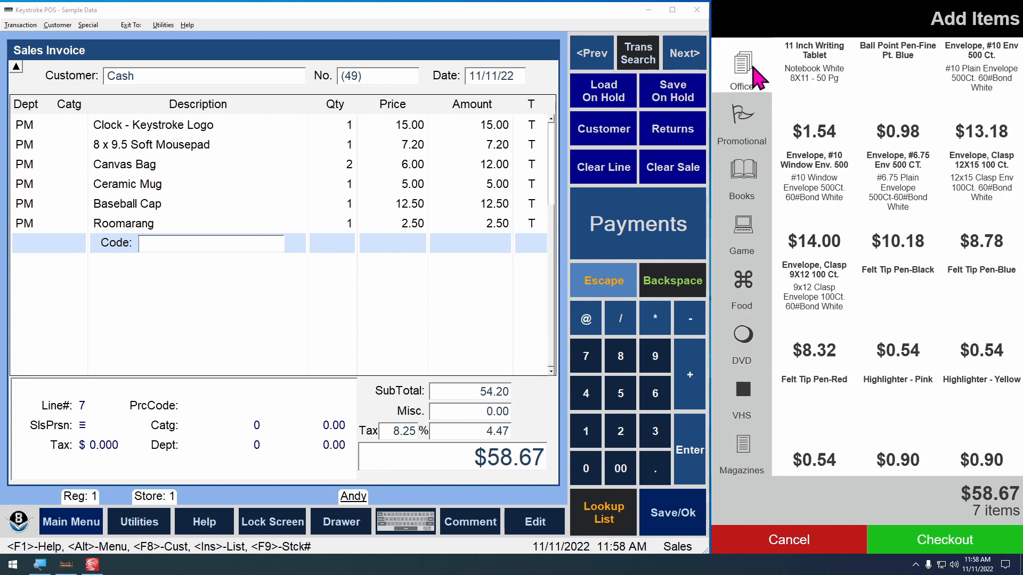
left_click(743, 127)
left_click(756, 173)
left_click(752, 228)
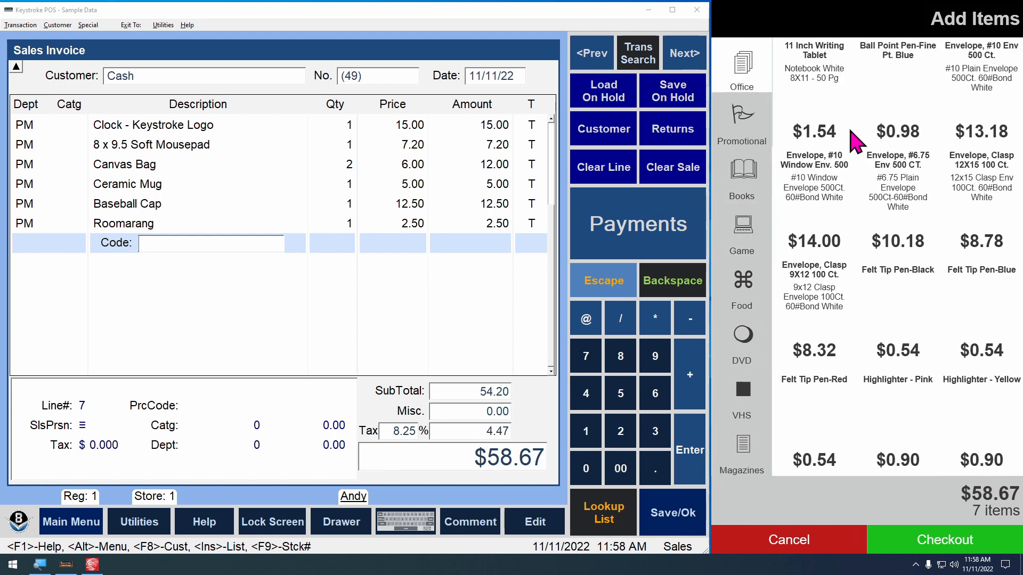
left_click(754, 128)
Exit the running kiosk preview and switch back to QwikTouchPro Editor
right_click(914, 562)
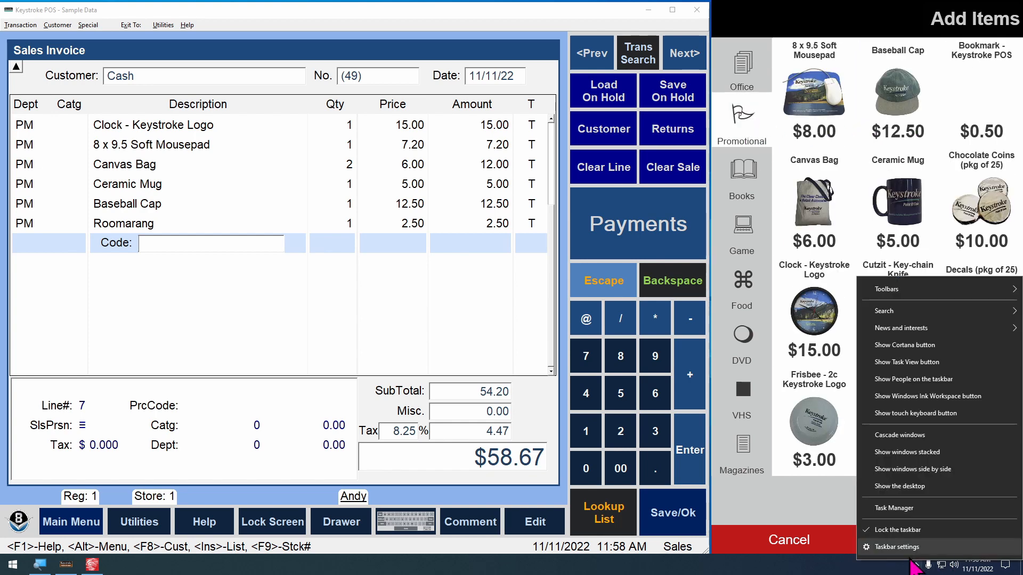
left_click(915, 564)
right_click(895, 544)
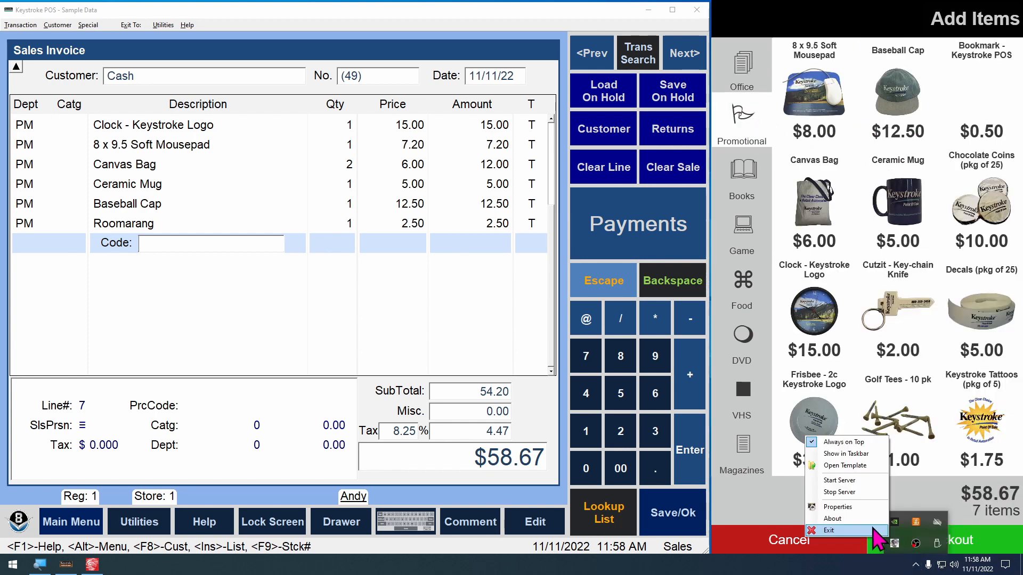
left_click(875, 529)
left_click(92, 564)
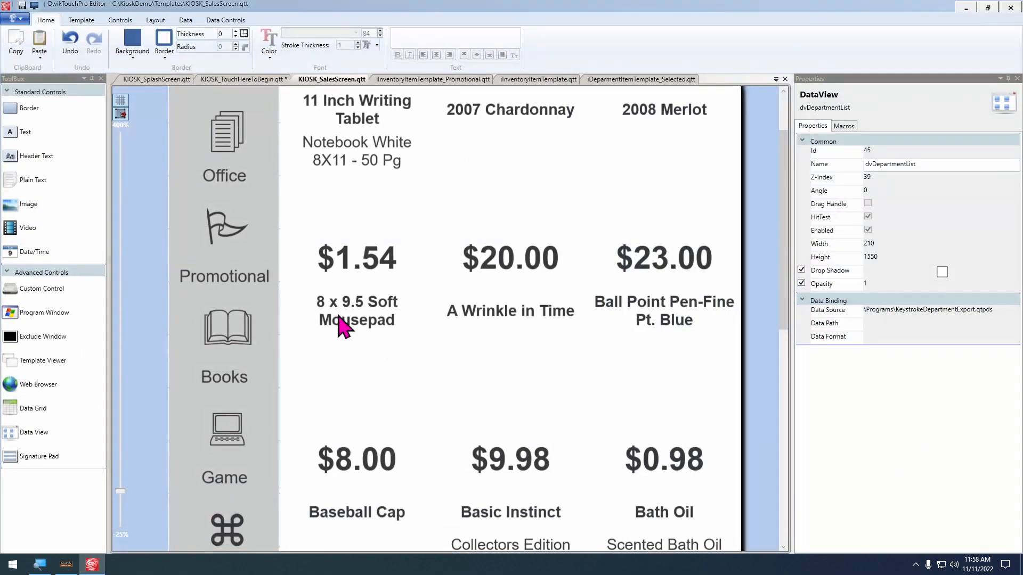
Add a Load macro to the KIOSK_SalesScreen template that runs Select DataView Index on dvInventoryList with index number 1
right_click(232, 228)
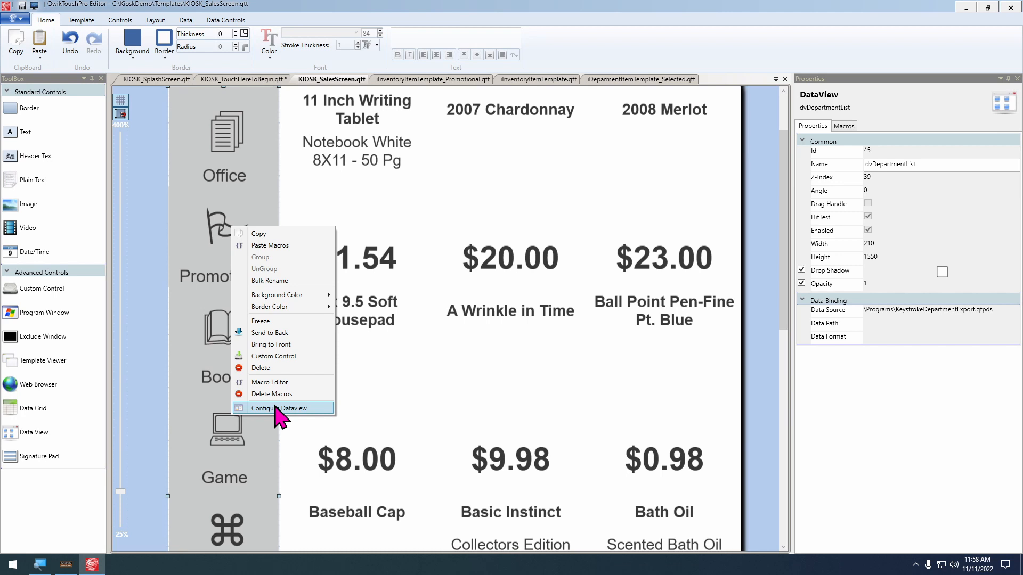
left_click(86, 21)
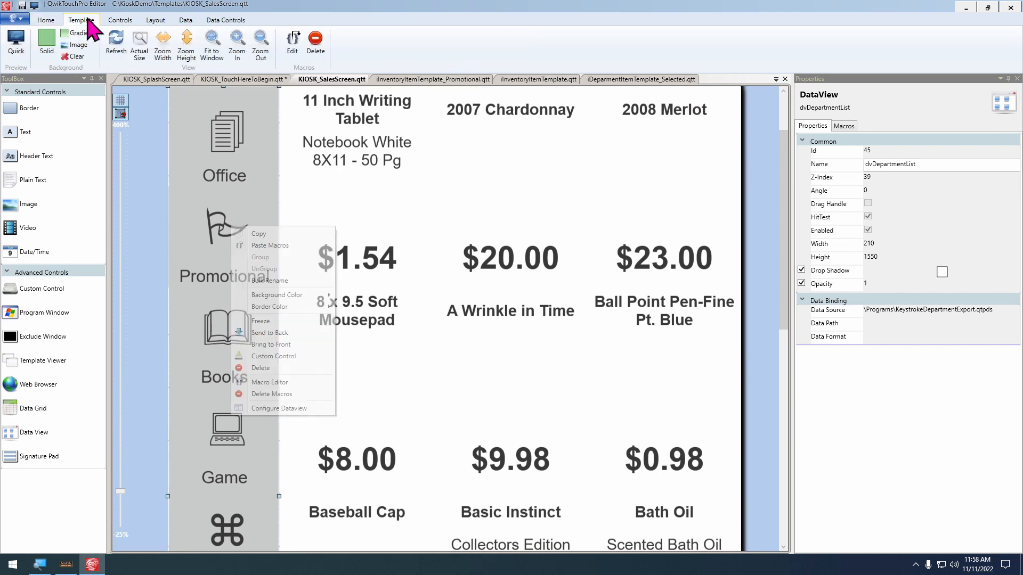
left_click(292, 42)
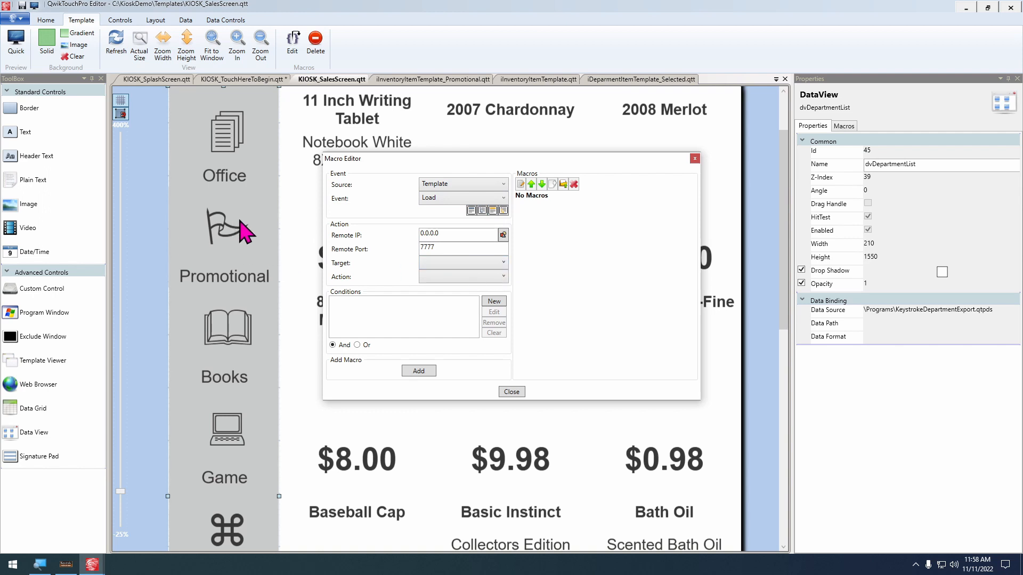
left_click(497, 263)
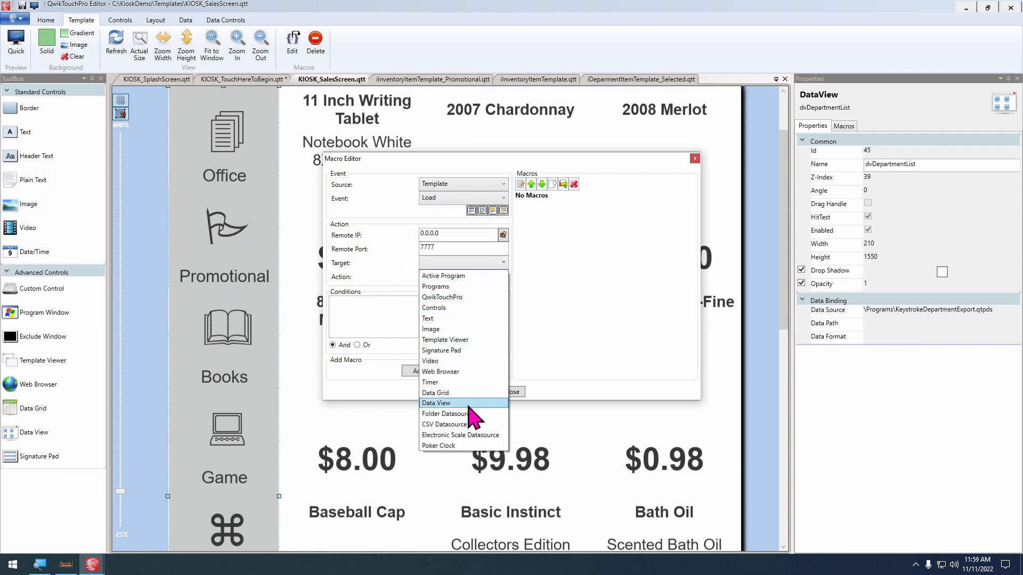
left_click(463, 403)
left_click(469, 277)
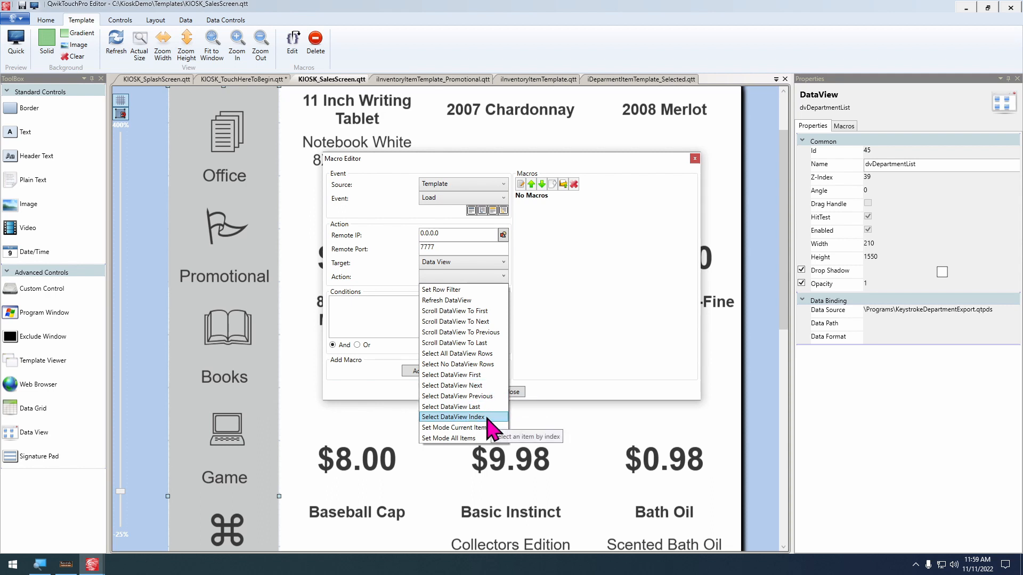
left_click(453, 417)
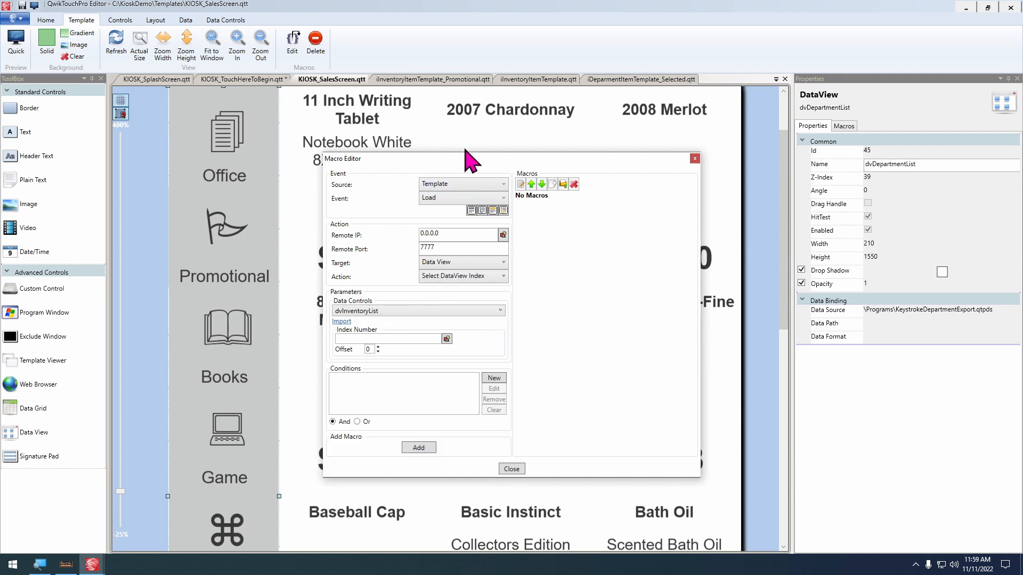
left_click_drag(467, 160, 525, 145)
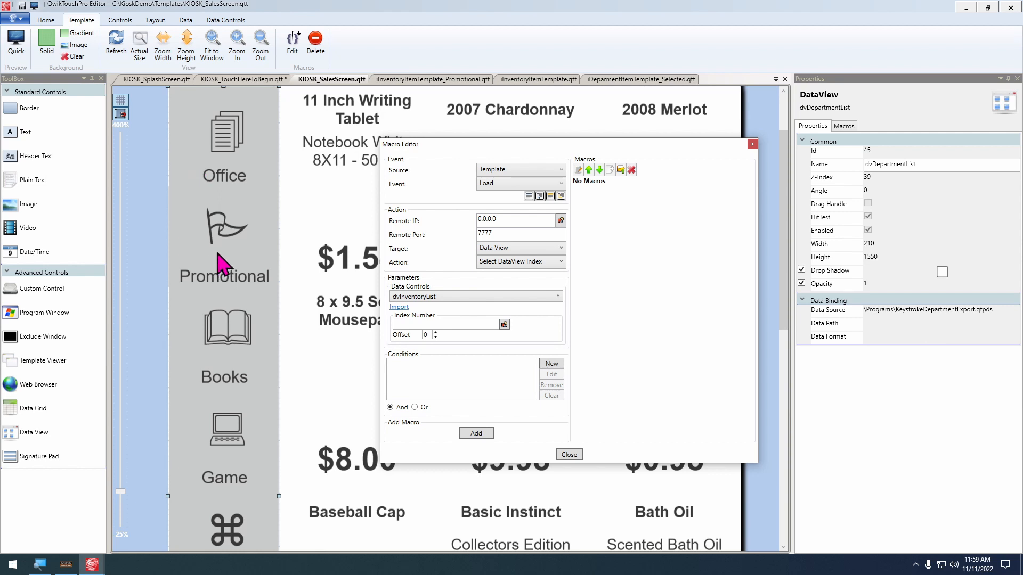
left_click(421, 324)
type("1")
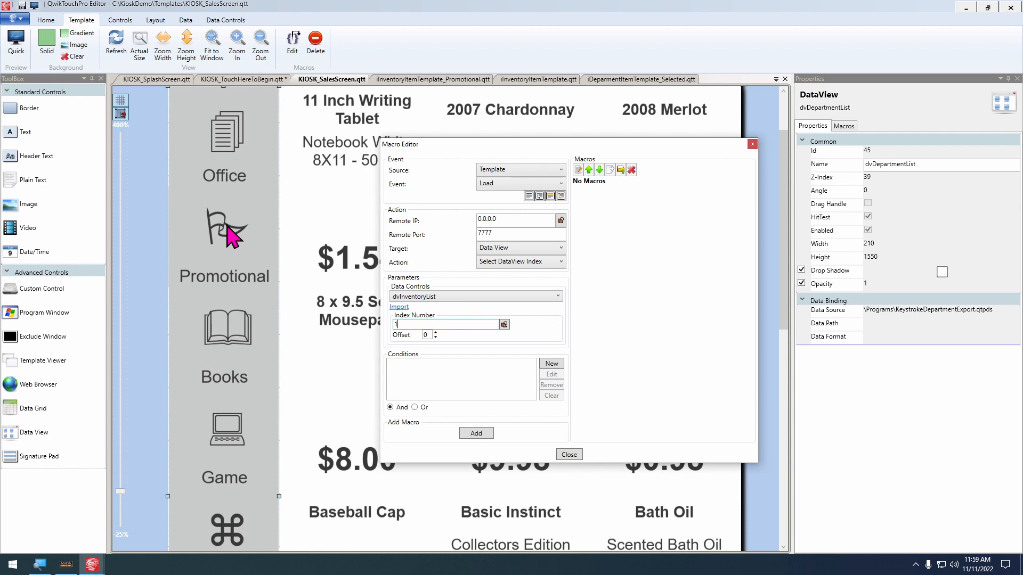
left_click(475, 433)
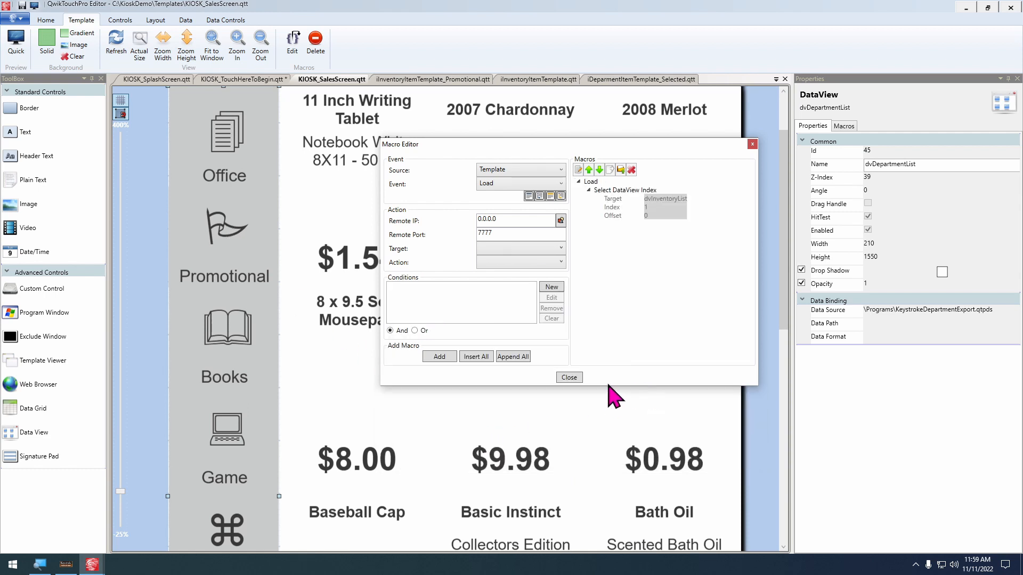
left_click(569, 378)
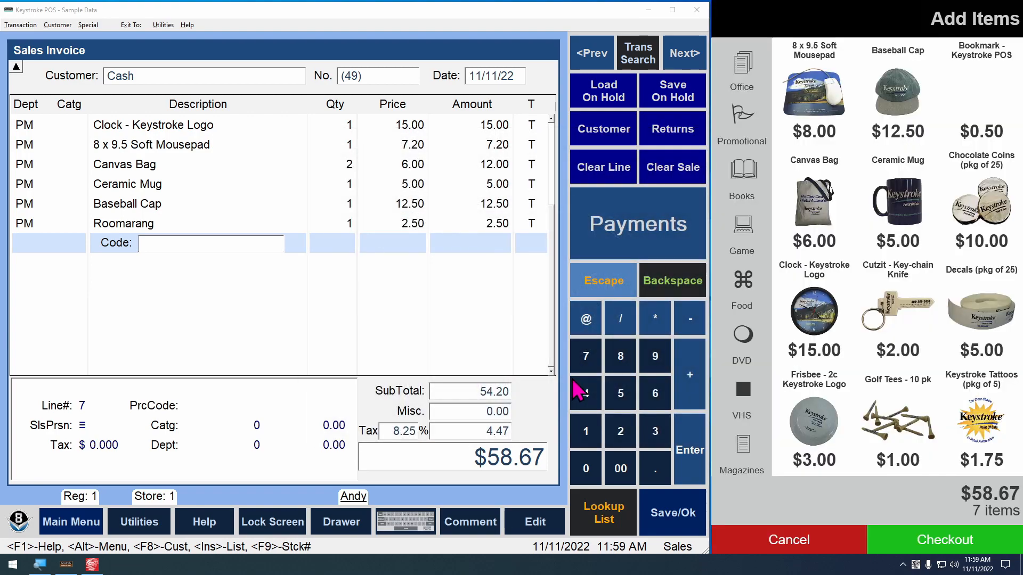
Close the kiosk preview and return to the KIOSK_SalesScreen template in QwikTouchPro Editor
right_click(919, 566)
left_click(849, 552)
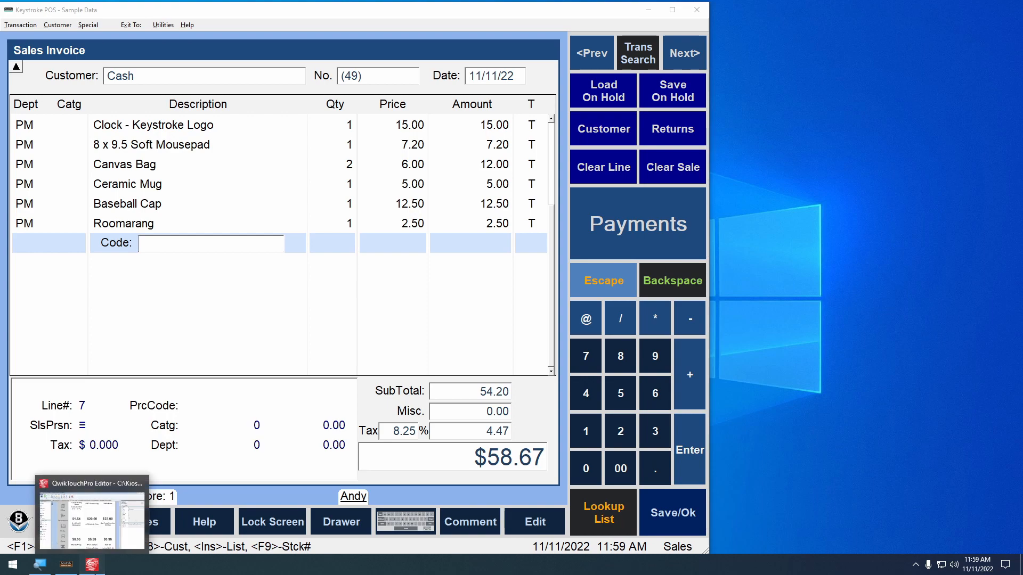
left_click(91, 565)
Change the template's Select DataView Index load macro to target dvDepartmentList and update it
left_click(287, 43)
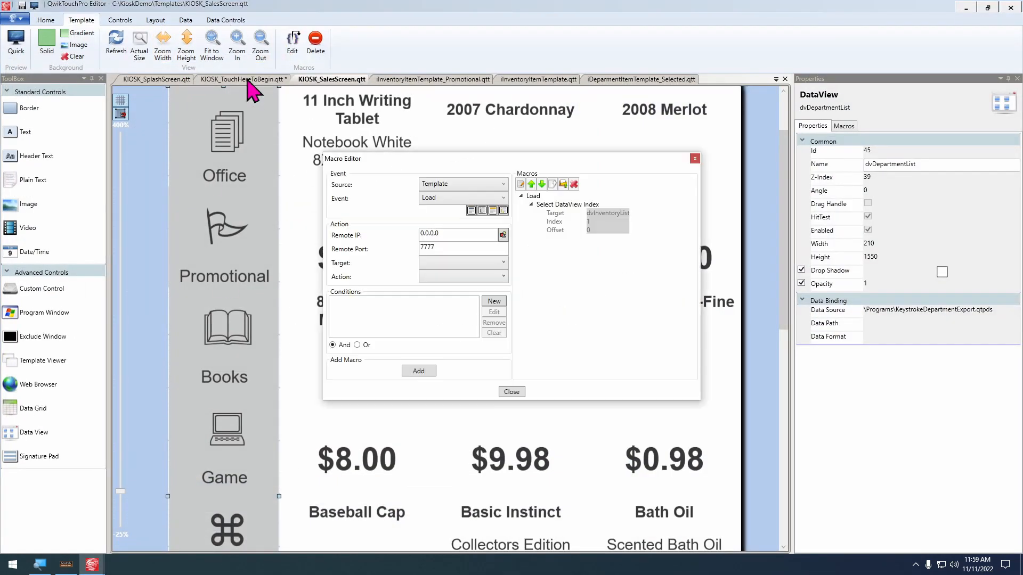
left_click(564, 205)
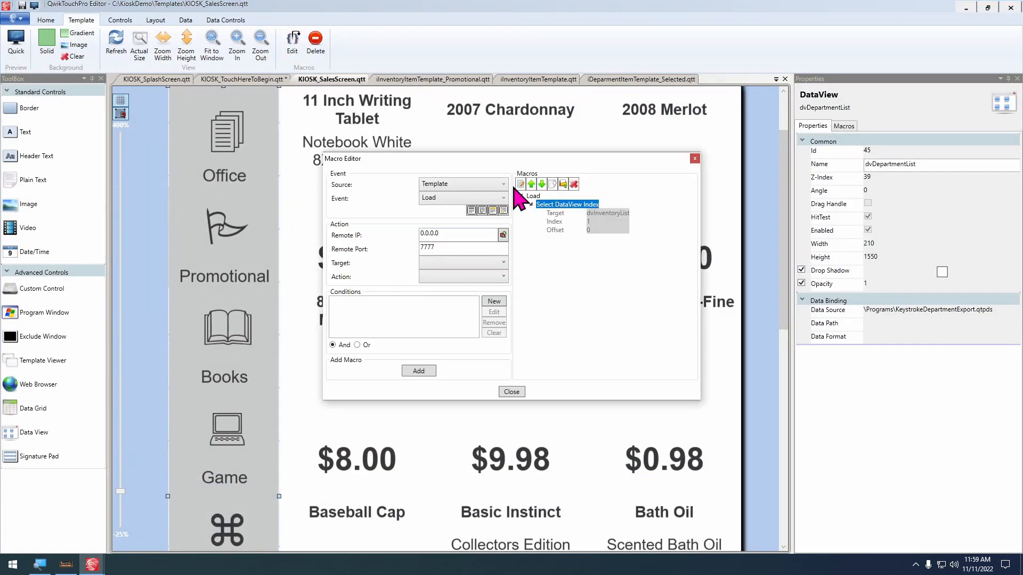
left_click(521, 184)
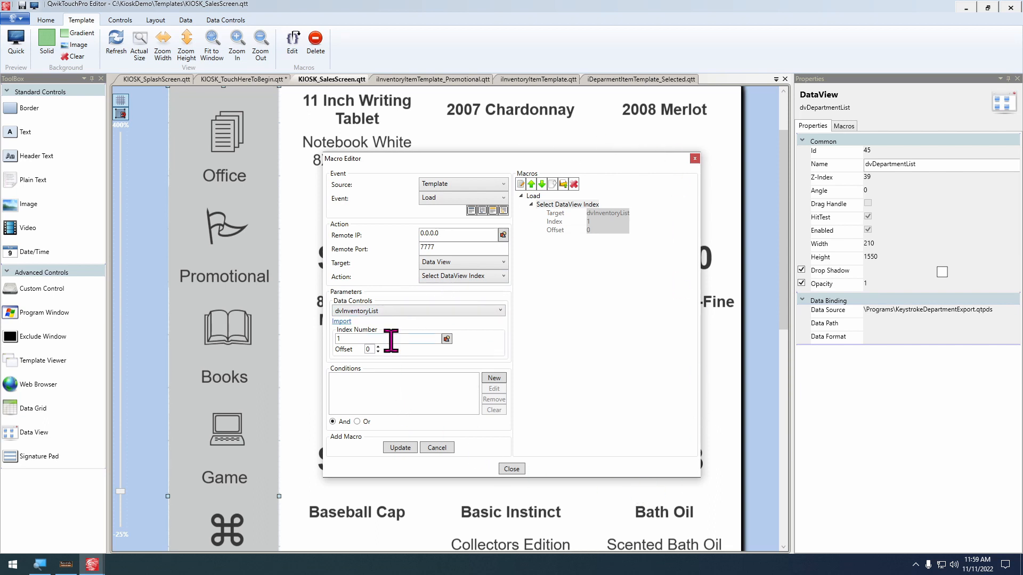
left_click(396, 312)
left_click(388, 334)
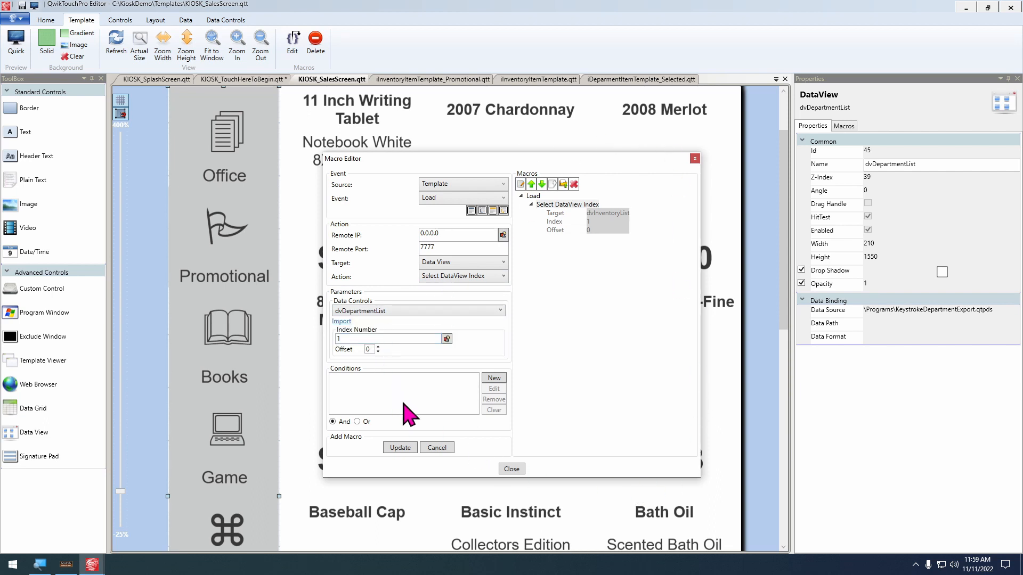
left_click(400, 447)
left_click(511, 391)
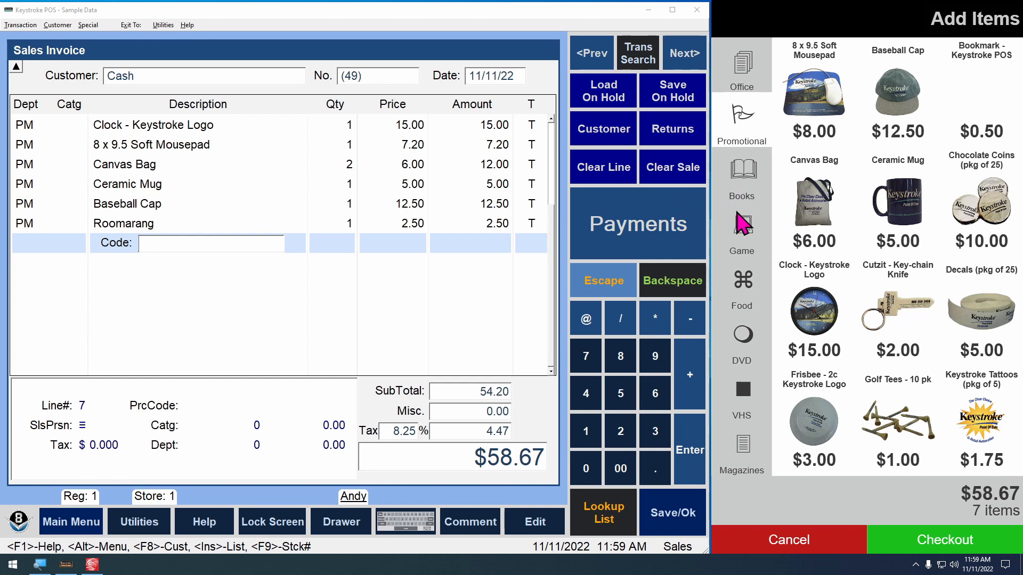
Test the department highlighting in the kiosk preview by choosing Books, Game and Food
left_click(743, 184)
left_click(754, 254)
left_click(749, 305)
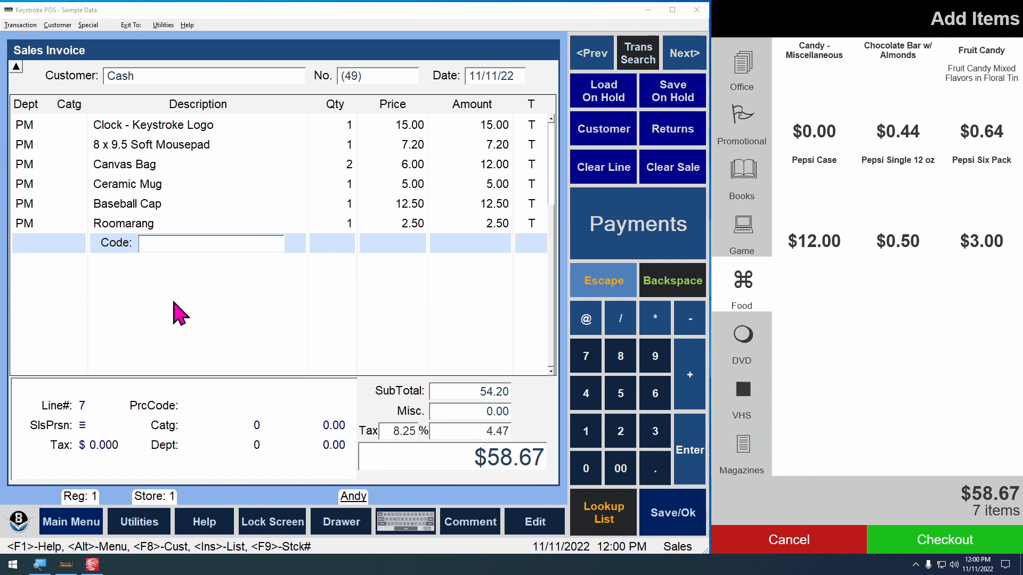
Switch to Keystroke POS and cancel the current sales invoice, discarding its line items
left_click(209, 273)
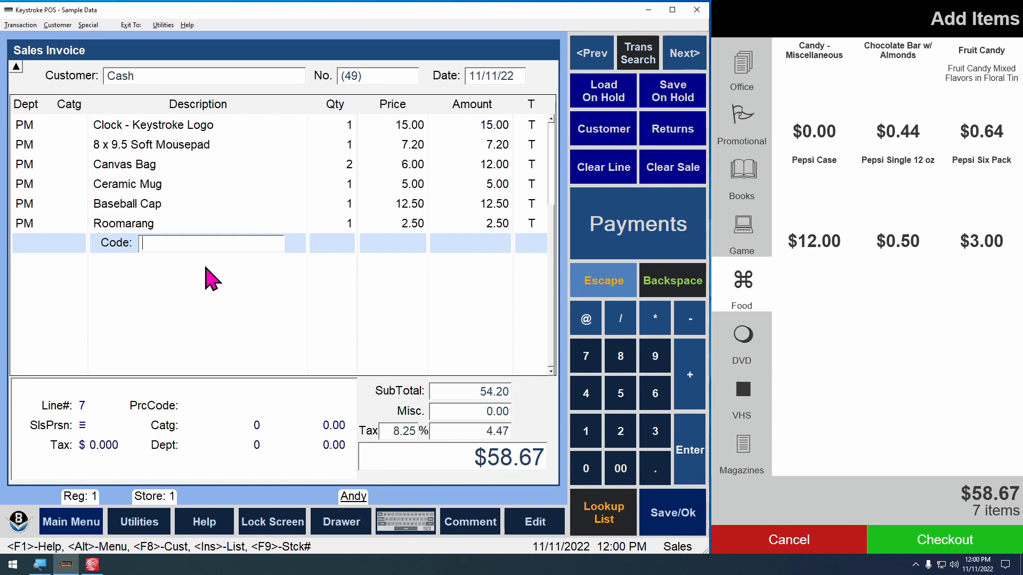
key("Escape")
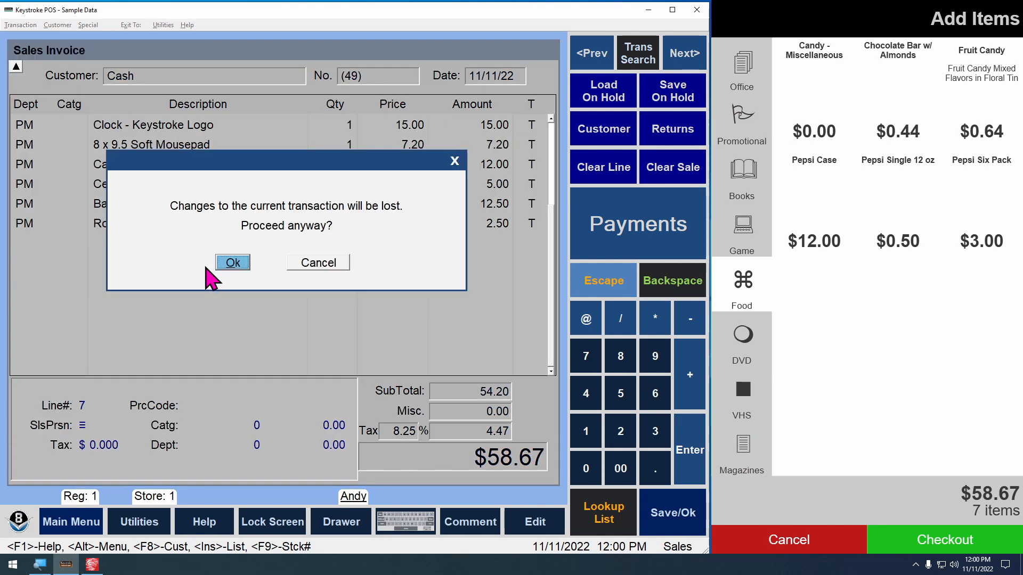
key("Return")
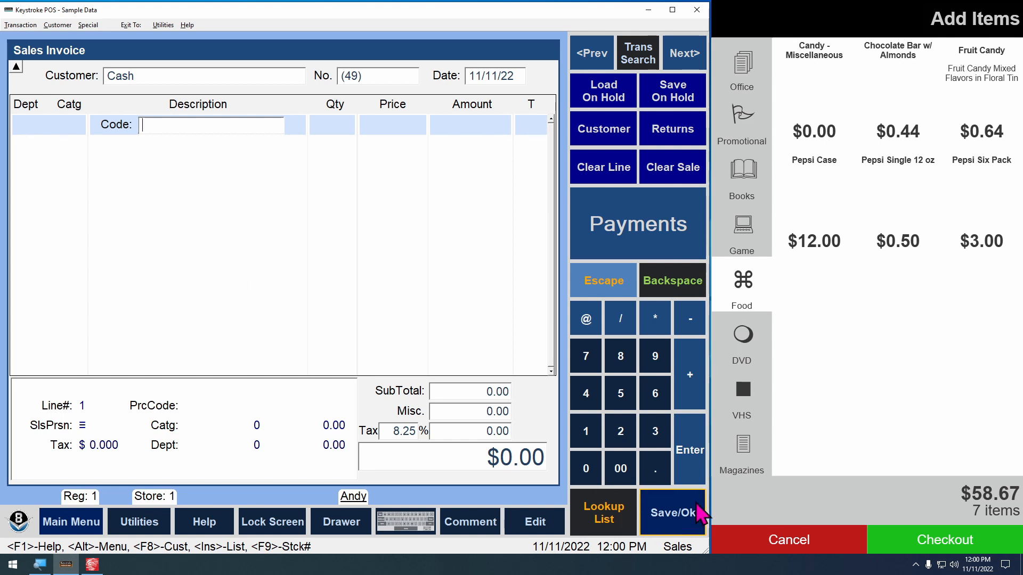
Exit the kiosk preview and switch back to QwikTouchPro Editor
left_click(912, 568)
right_click(915, 544)
left_click(889, 531)
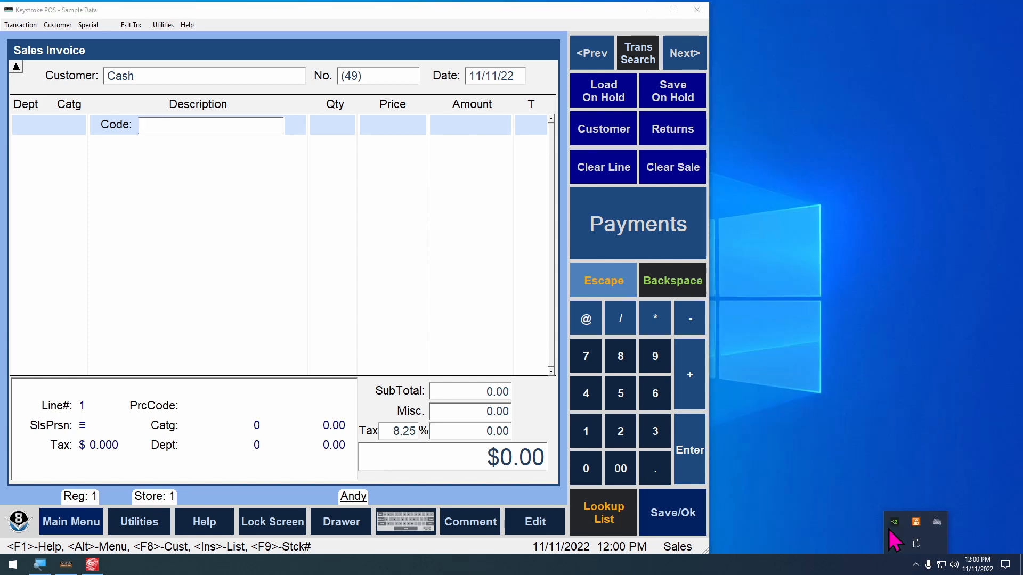
left_click(92, 565)
Add a Click macro to the Cancel button that sends the END code with the Control modifier to the Active Program
scroll(435, 270, "down", 10)
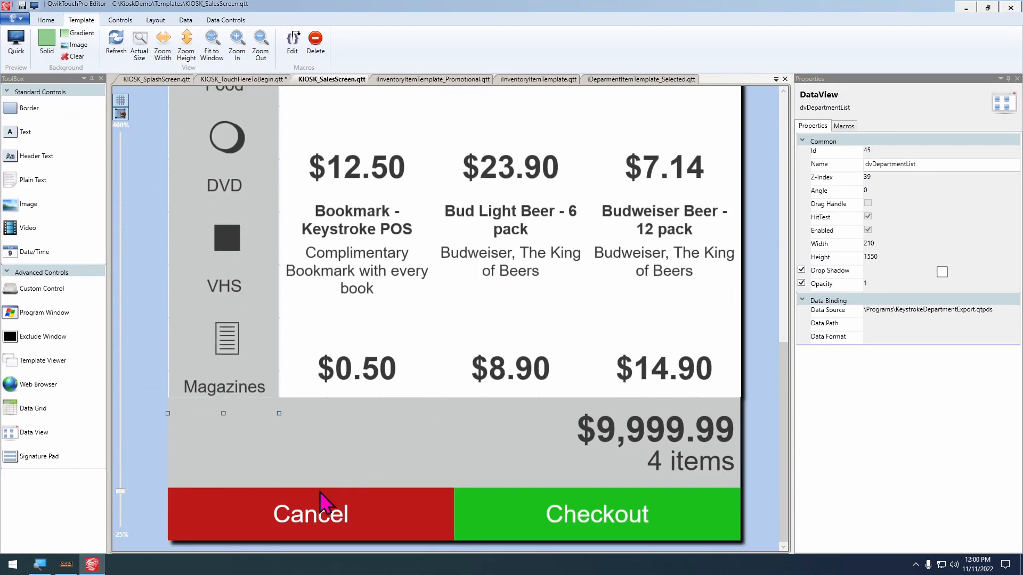
double_click(328, 515)
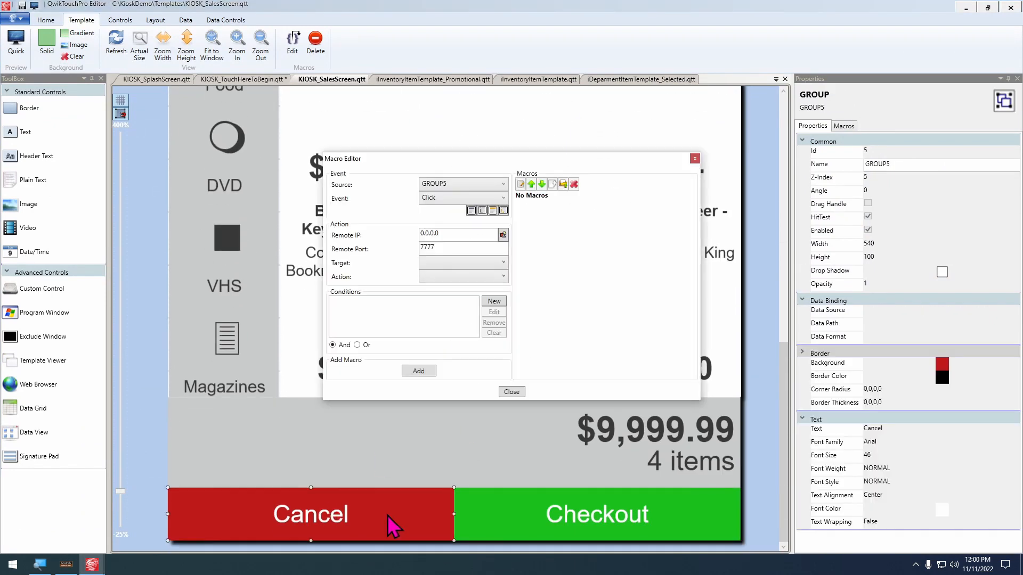
left_click_drag(516, 158, 574, 110)
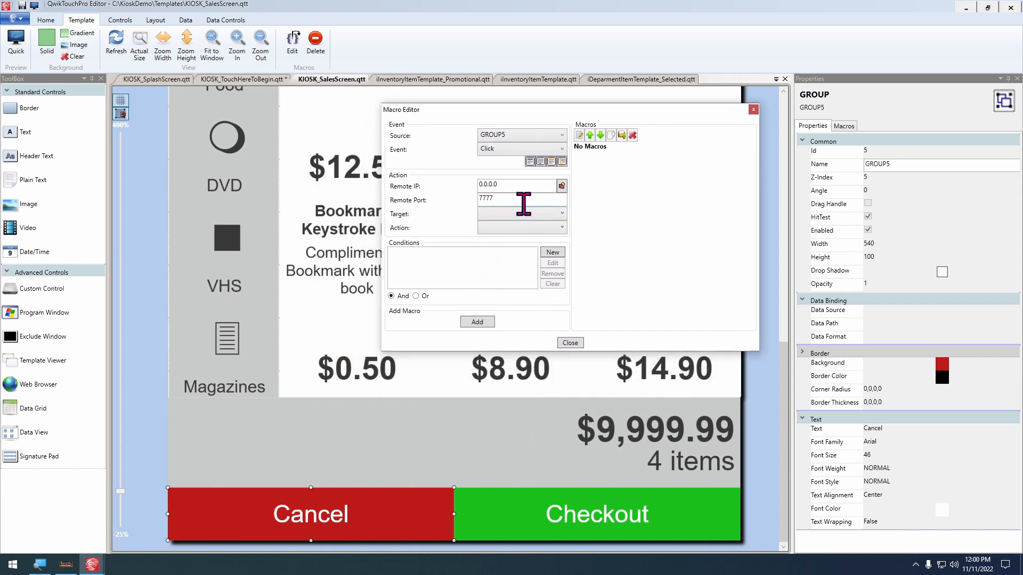
left_click(524, 214)
left_click(514, 250)
left_click(514, 228)
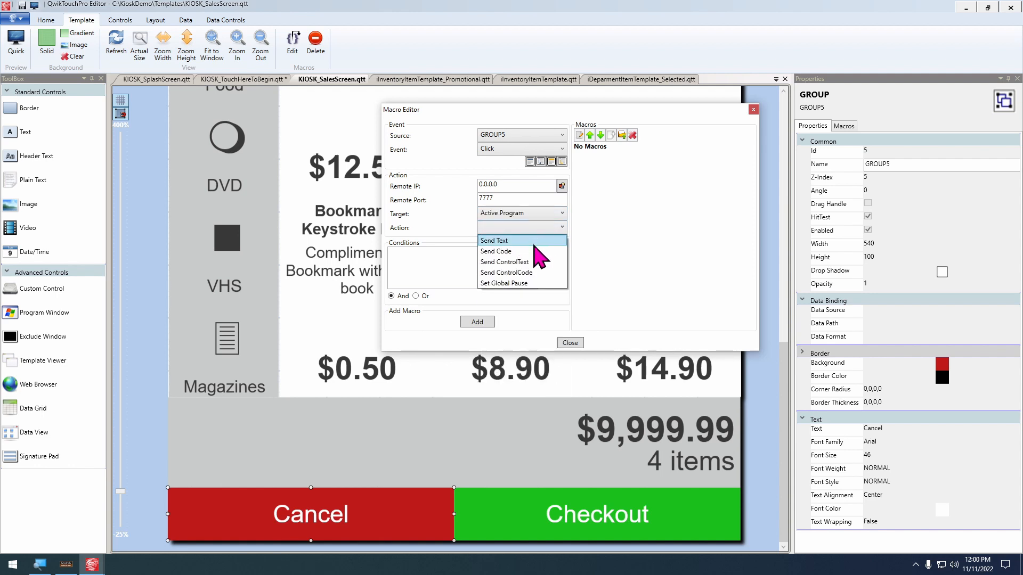
left_click(511, 251)
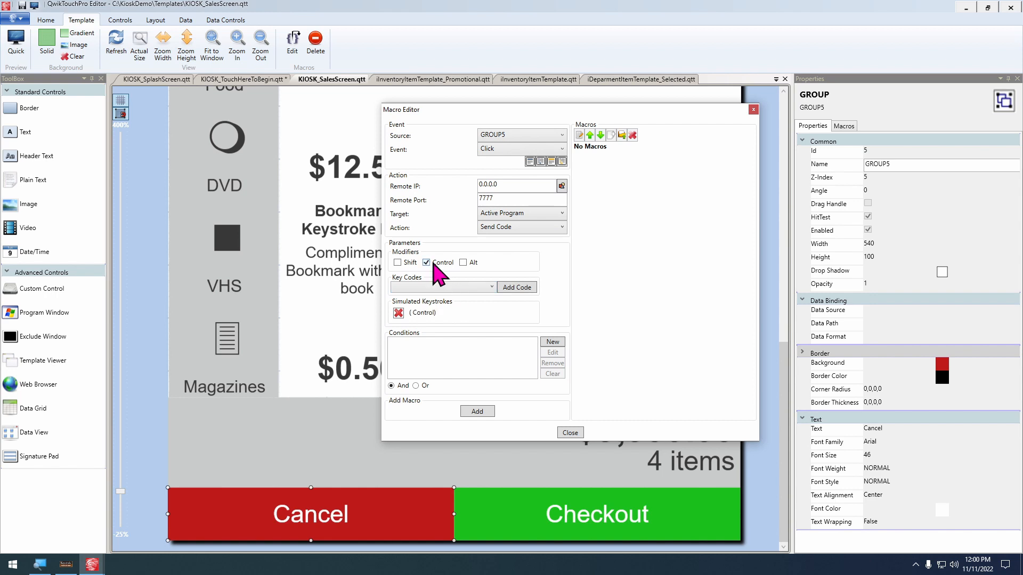
left_click(449, 287)
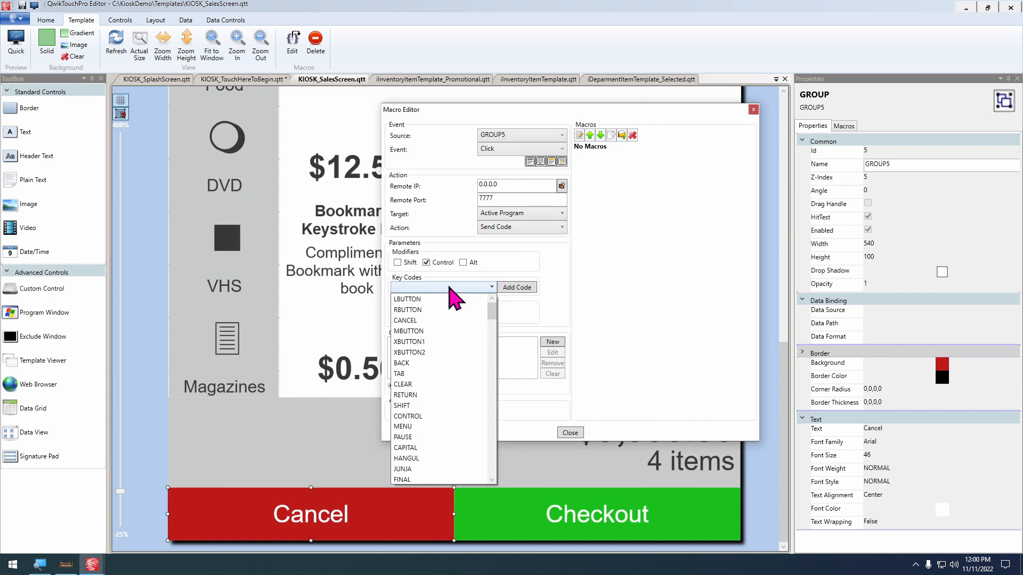
scroll(453, 298, "down", 6)
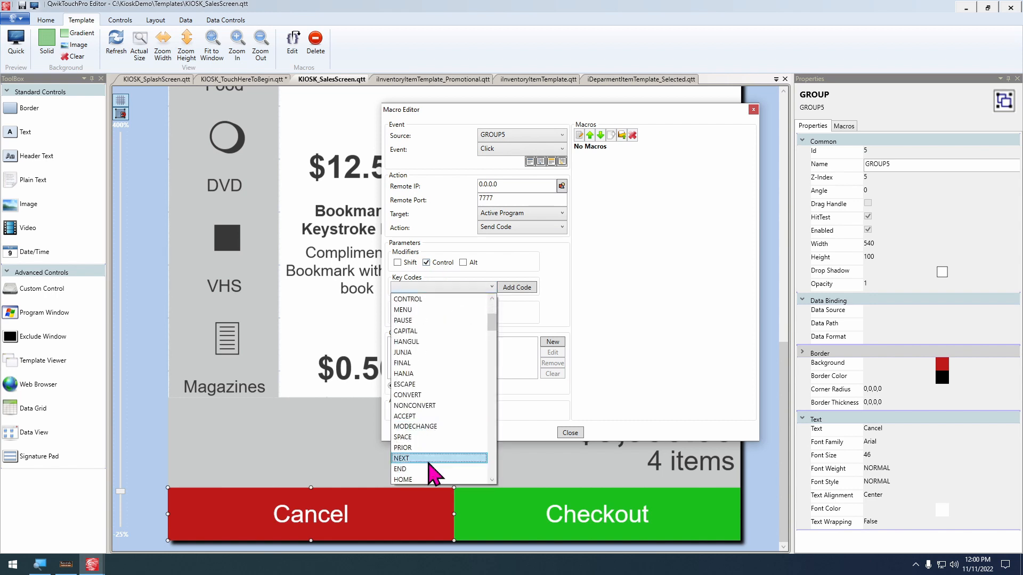
left_click(405, 406)
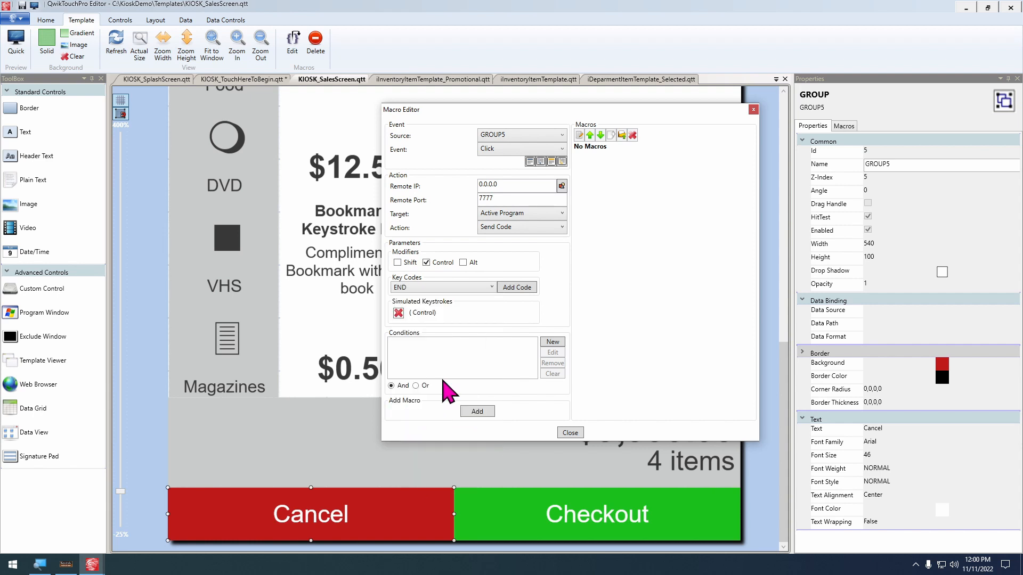
left_click(482, 411)
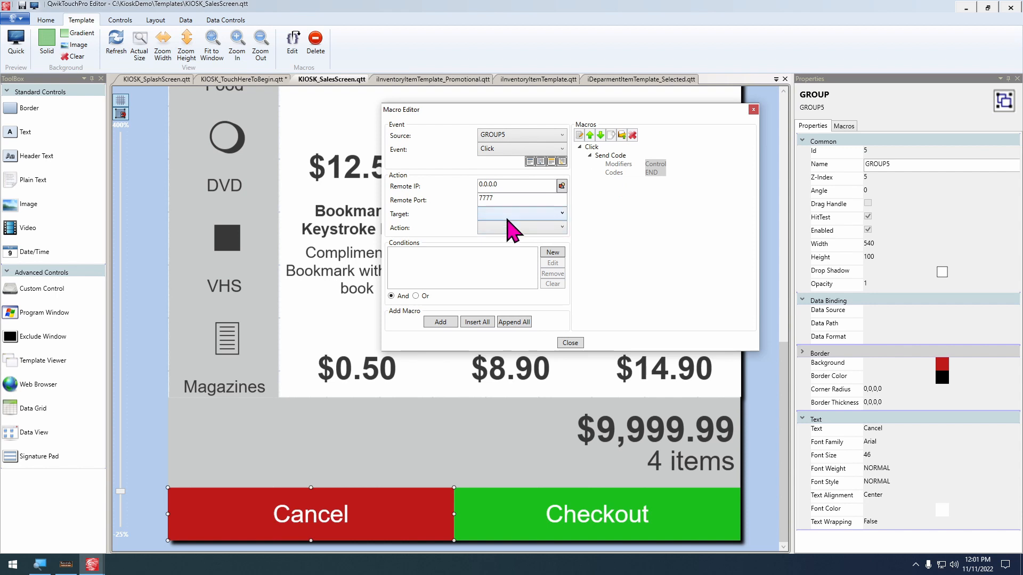
Add a second Send Code macro to the Cancel button that sends F10 to the Active Program
left_click(508, 214)
left_click(513, 226)
left_click(513, 228)
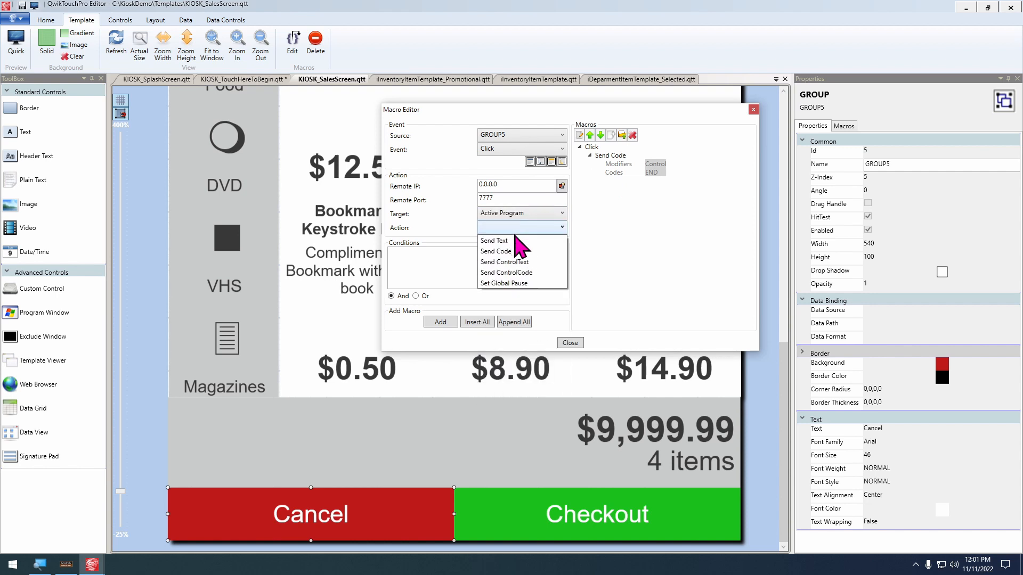
left_click(509, 251)
left_click(434, 287)
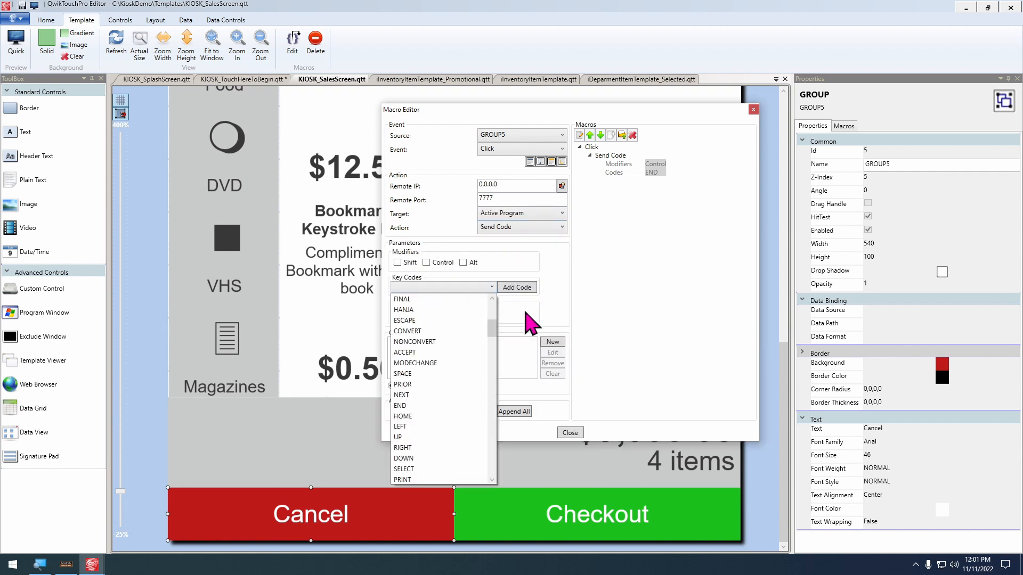
left_click_drag(494, 333, 520, 414)
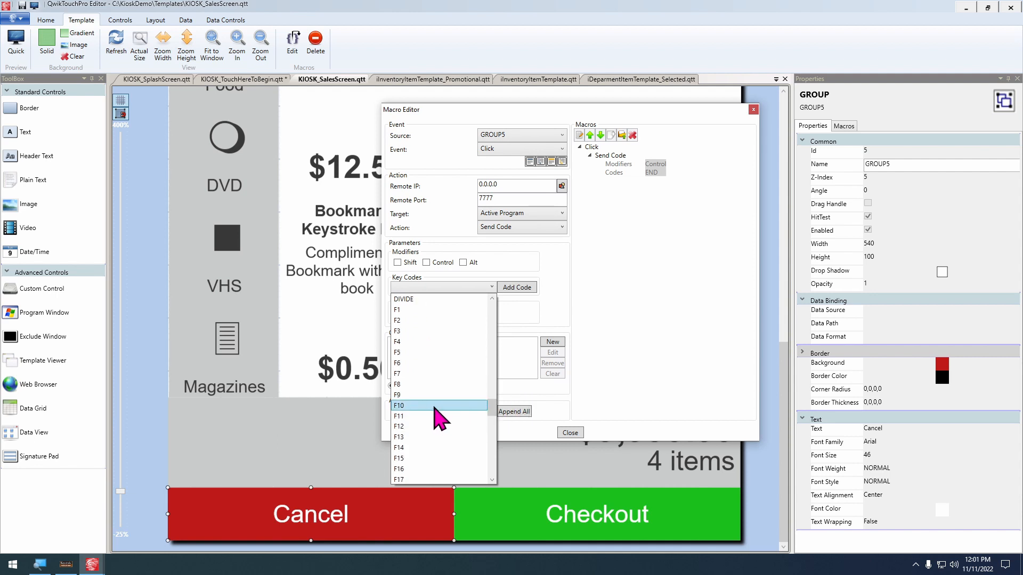
left_click(480, 408)
left_click(516, 287)
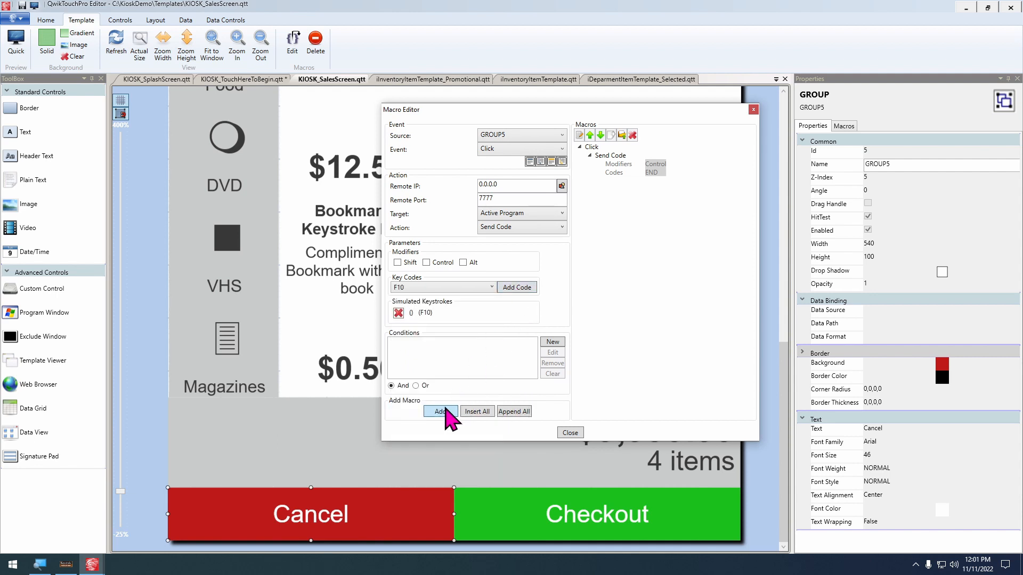
left_click(447, 411)
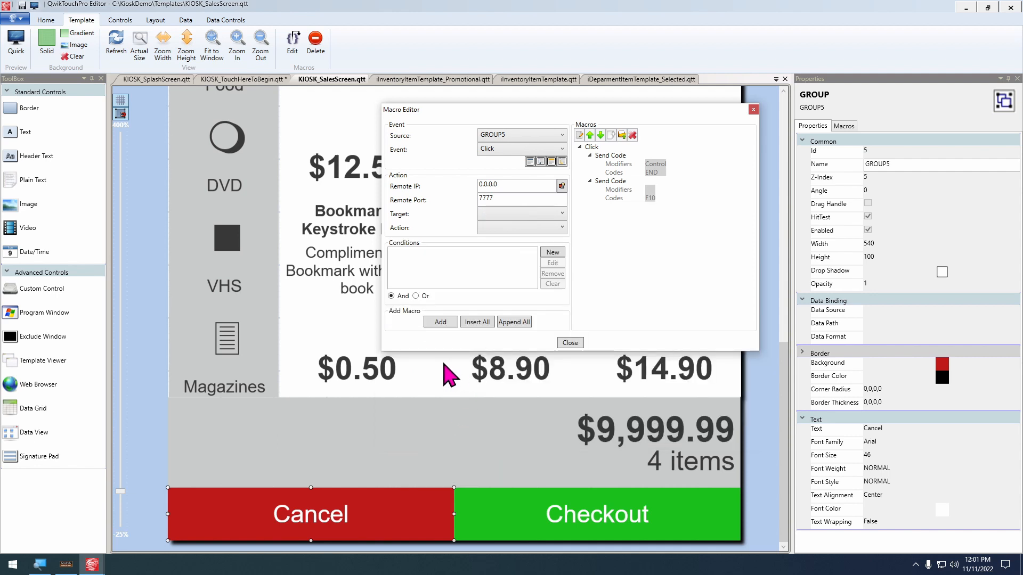
Add a QwikTouchPro Show Template macro to the Cancel button for KIOSK_TouchHereToBegin.qtt, without customizing its display, and close the Macro Editor
left_click(518, 214)
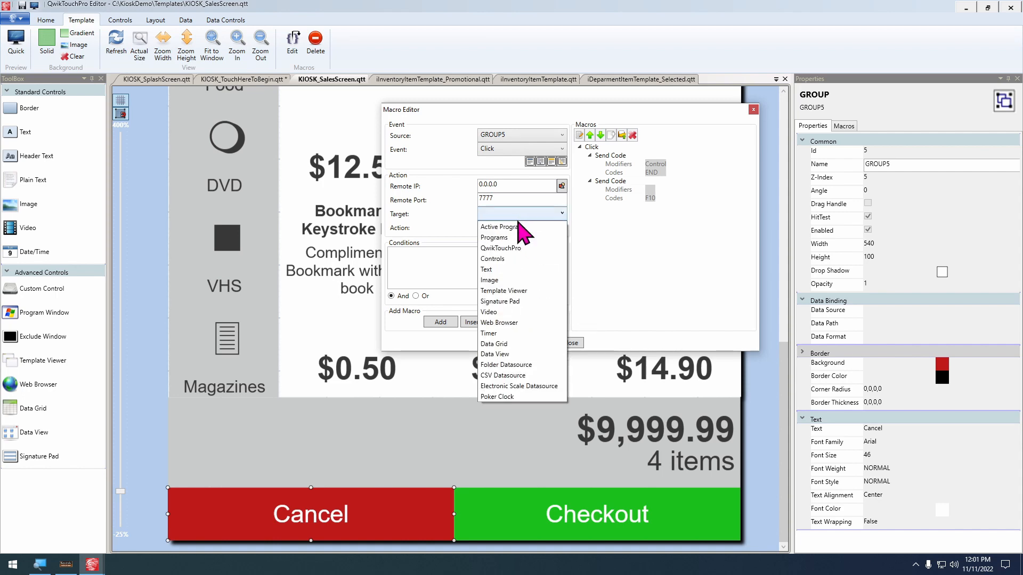
left_click(520, 248)
left_click(525, 227)
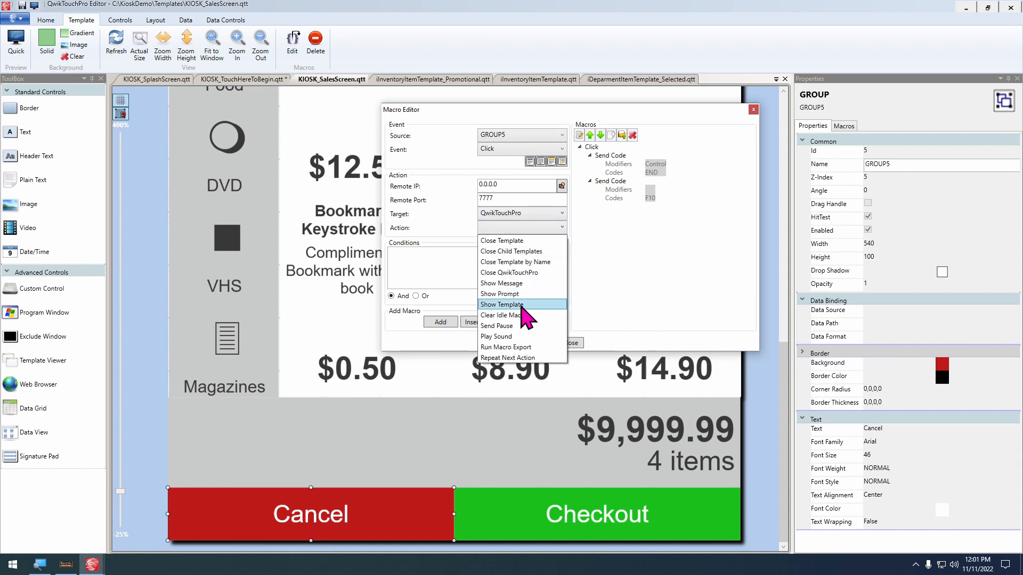
left_click(522, 305)
left_click(534, 265)
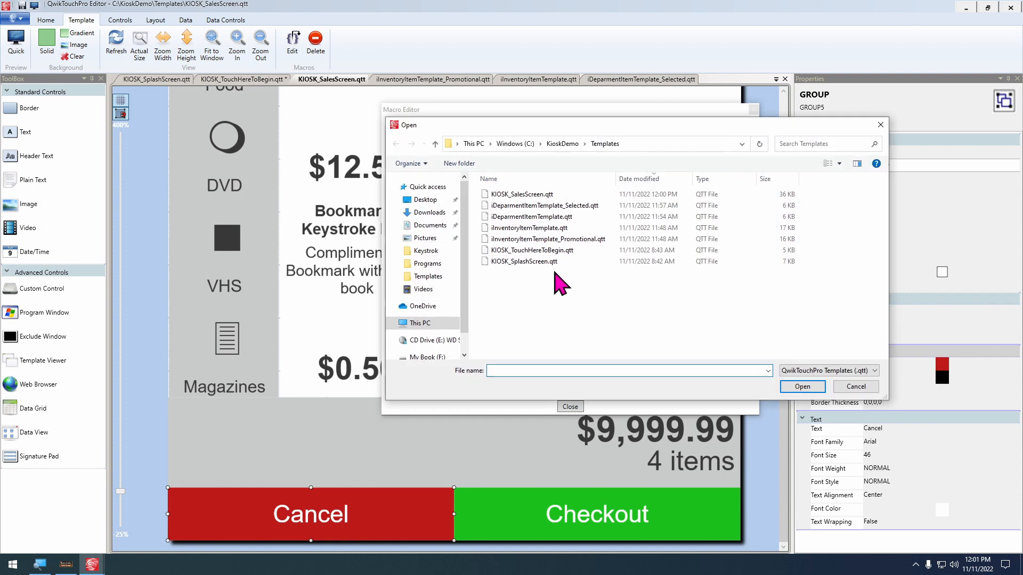
double_click(548, 250)
left_click(450, 385)
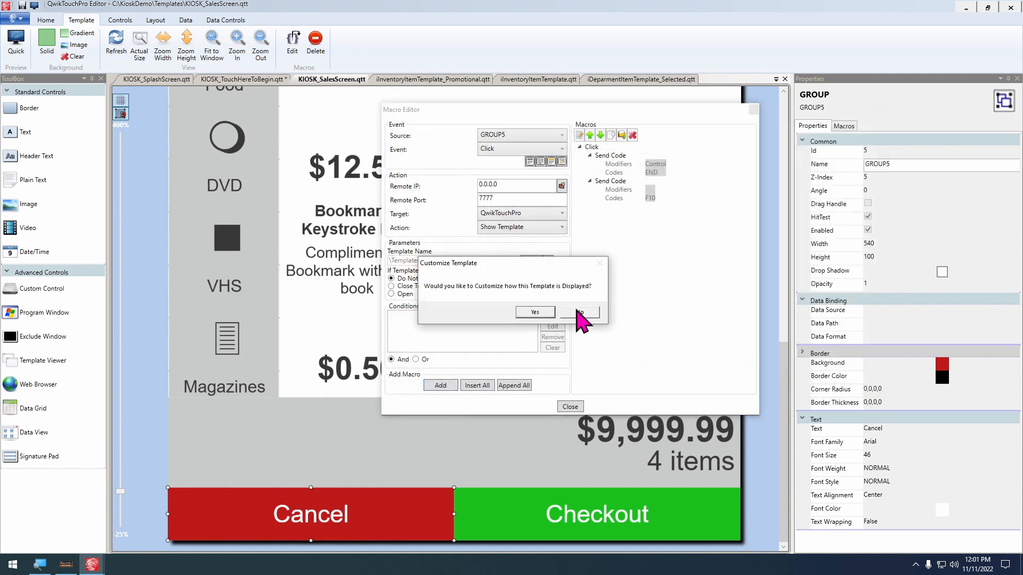
left_click(578, 313)
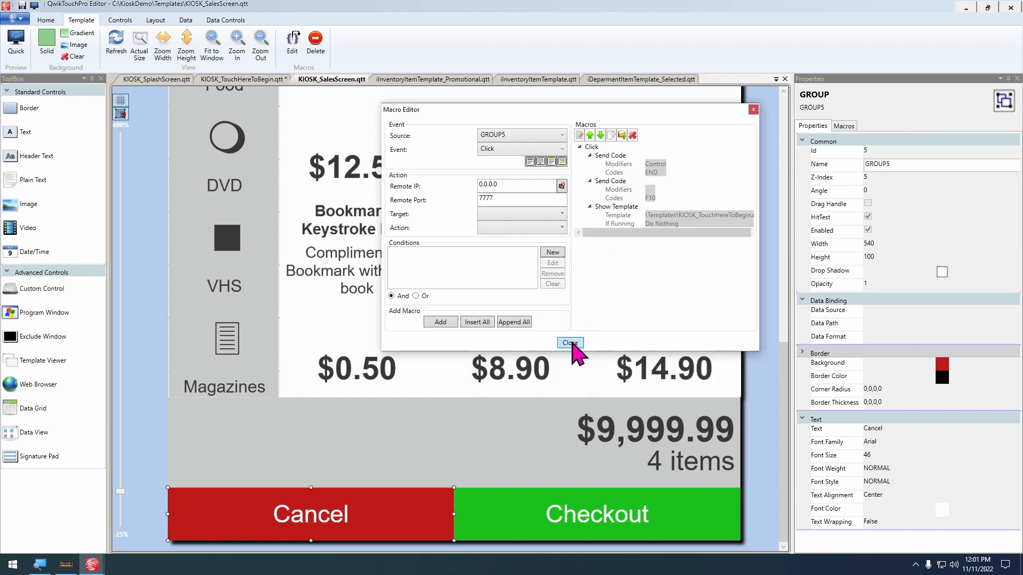
left_click(573, 343)
Save the sales screen and test its Cancel button in the kiosk preview after adding the 8 x 9.5 Soft Mousepad
key("ctrl+s")
key("F5")
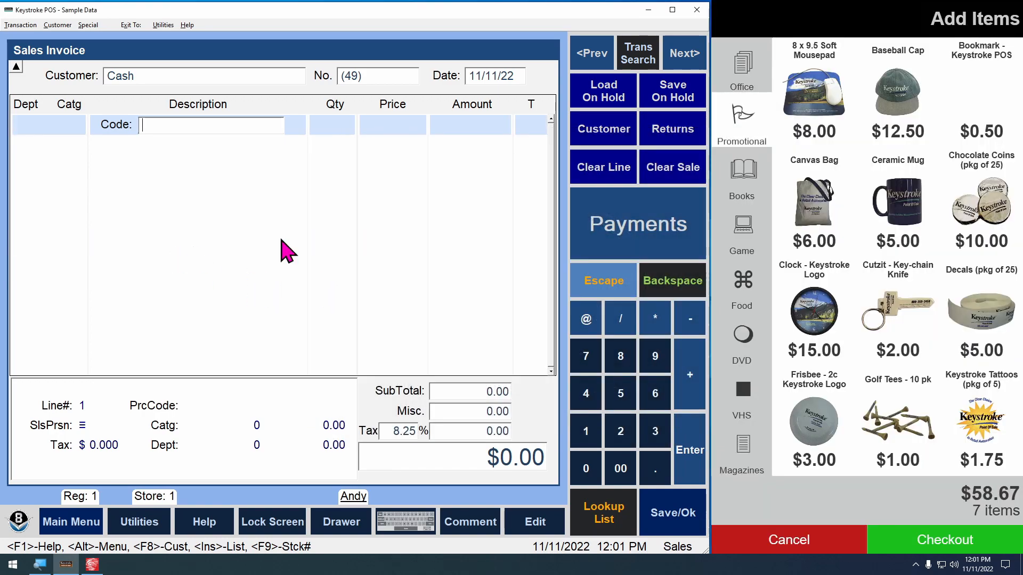
left_click(805, 100)
left_click(844, 542)
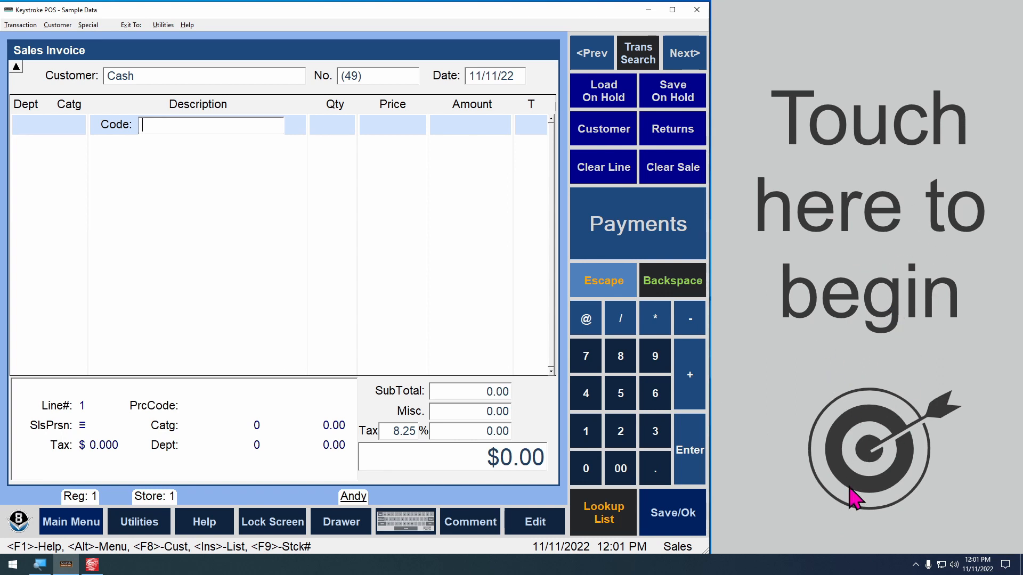
Exit the kiosk preview and switch back to QwikTouchPro Editor
left_click(915, 565)
right_click(895, 546)
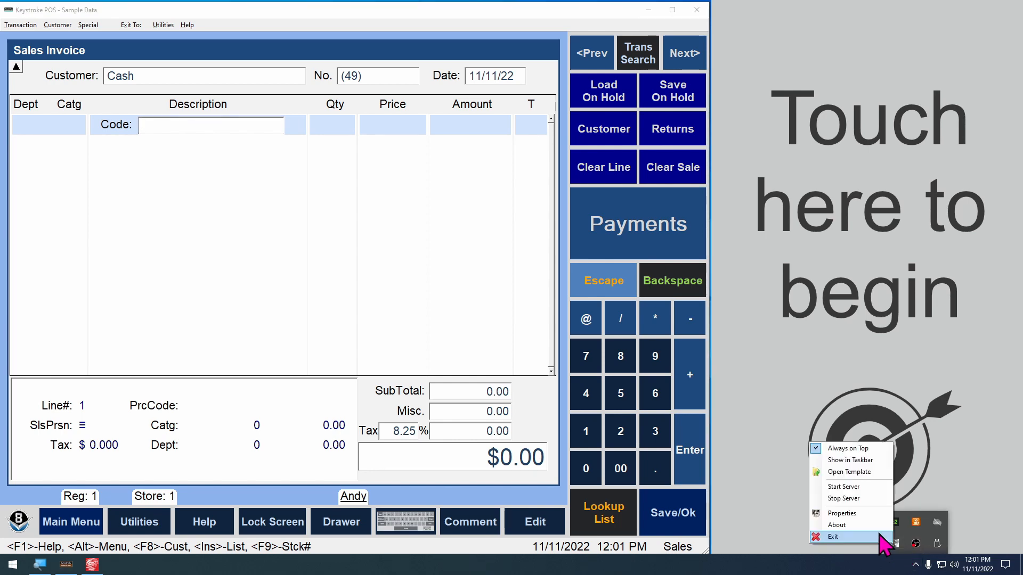
left_click(881, 536)
left_click(94, 564)
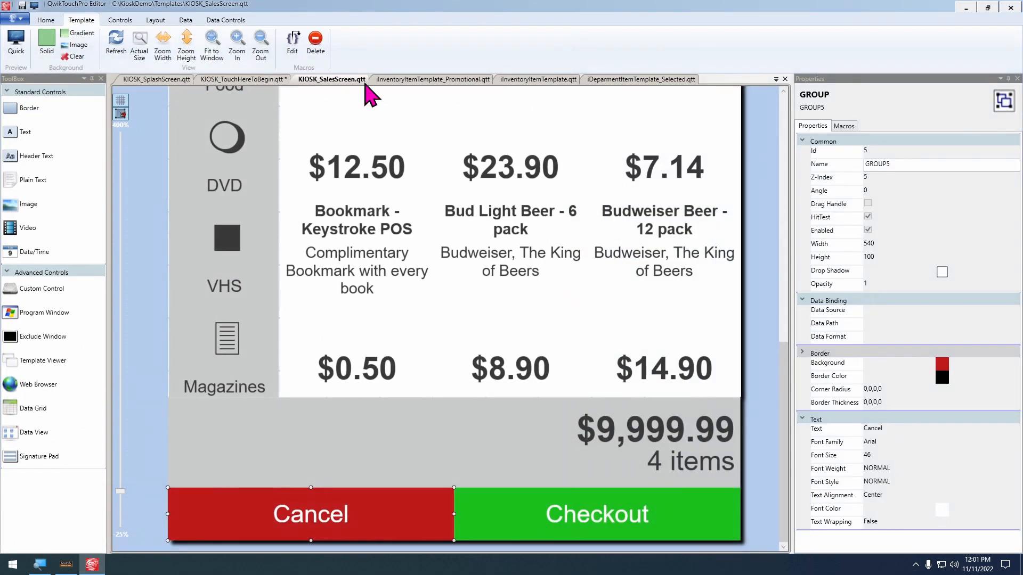
Close the iDeparmentItemTemplate_Selected, iInventoryItemTemplate and iInventoryItemTemplate_Promotional templates
left_click(688, 80)
middle_click(688, 80)
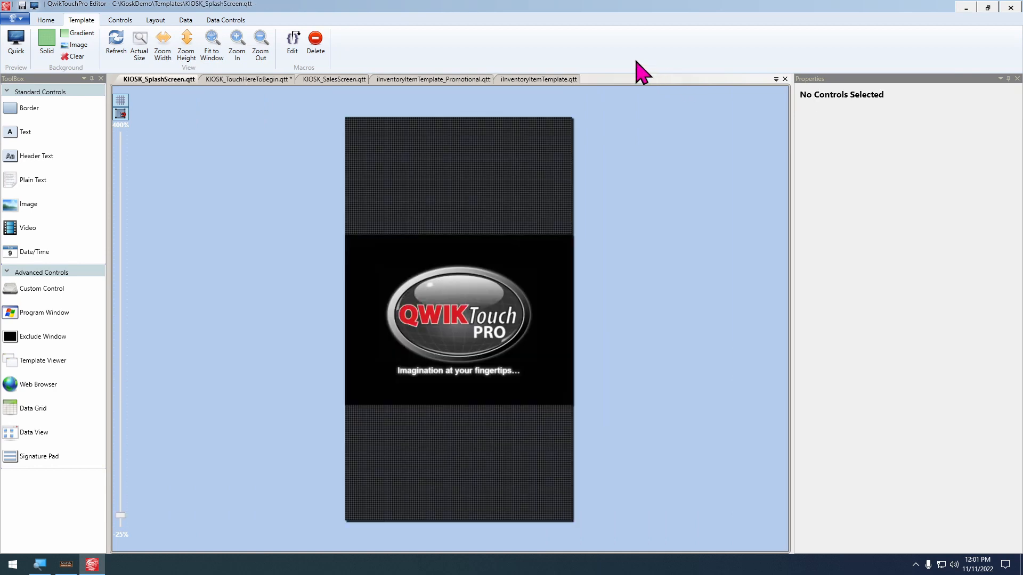
left_click(530, 81)
middle_click(530, 81)
left_click(456, 81)
middle_click(456, 81)
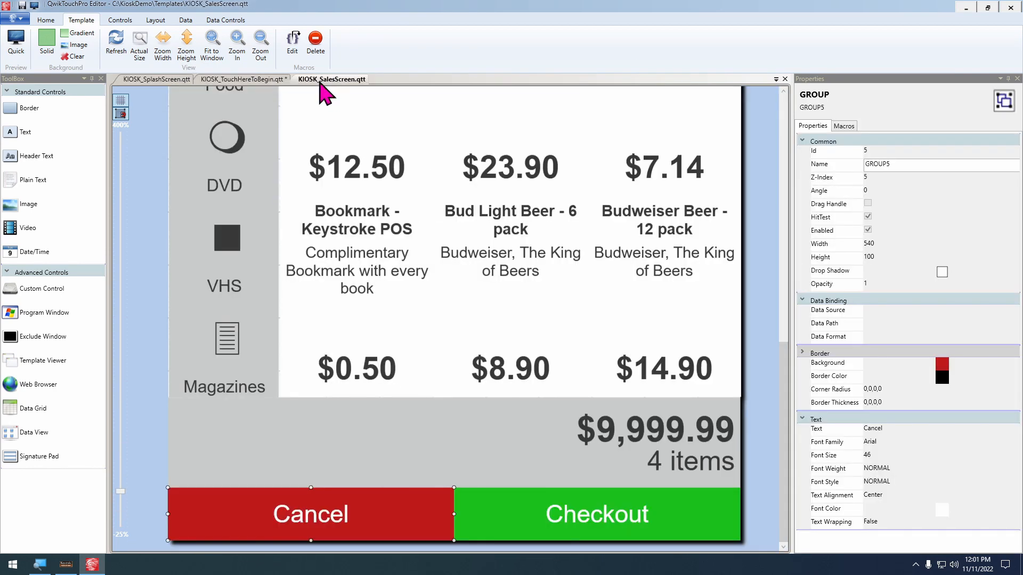
Add a Border control to KIOSK_TouchHereToBegin.qtt and align it with the template's upper-left corner
left_click(243, 80)
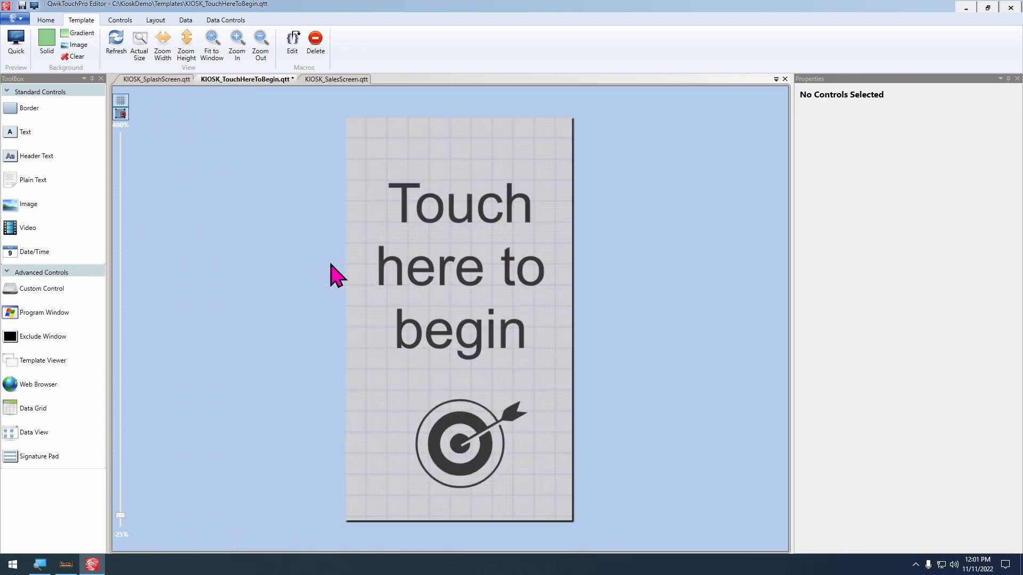
left_click(489, 236)
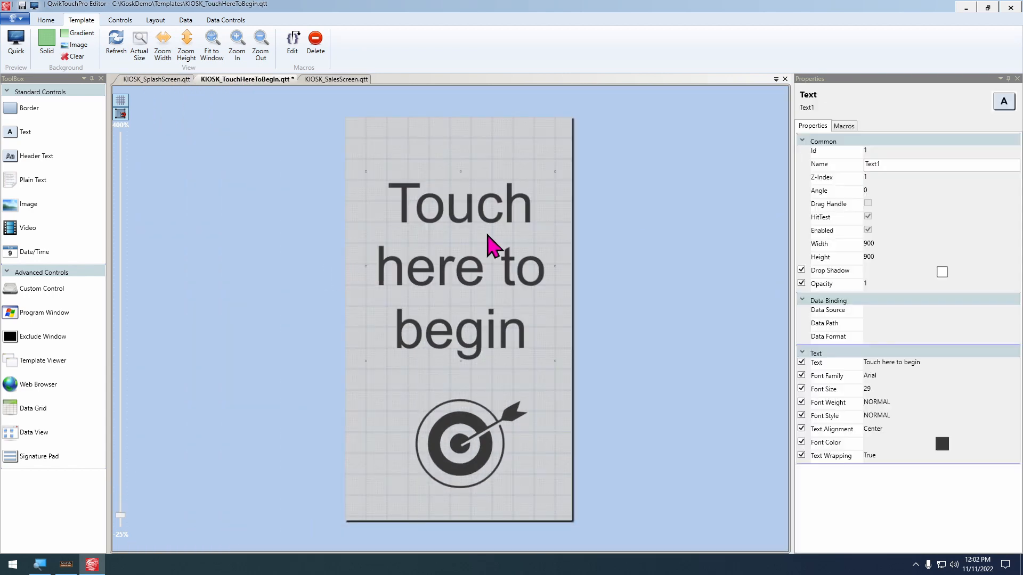
left_click(487, 445, "ctrl")
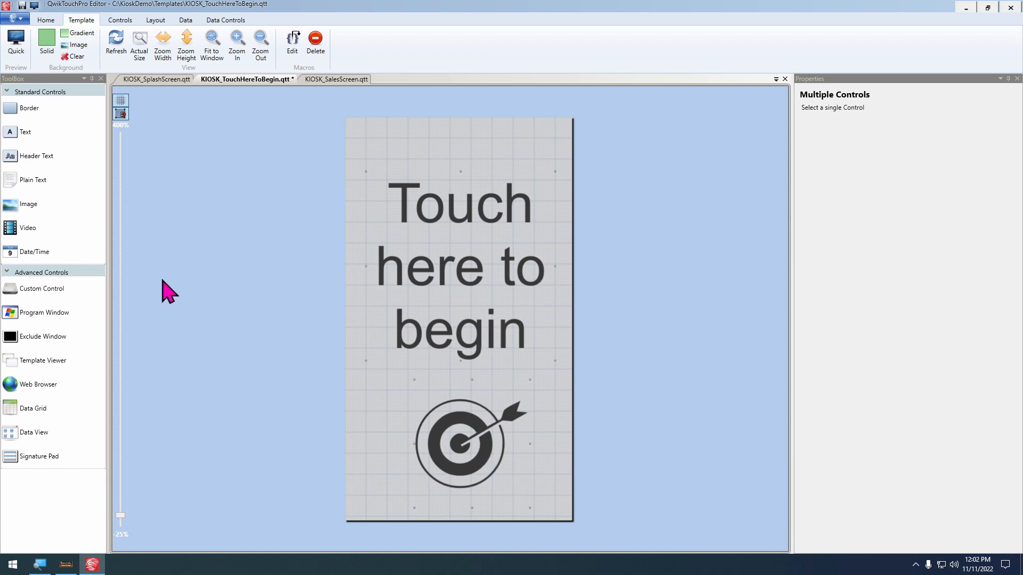
left_click_drag(37, 113, 376, 146)
left_click_drag(299, 187, 253, 130)
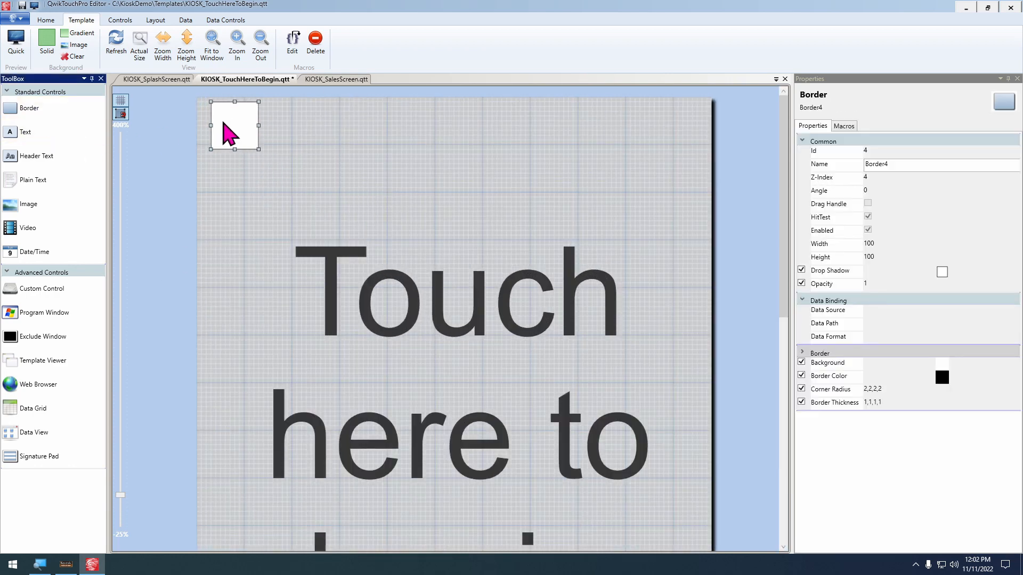
key("Left")
key("Left")
key("Up")
key("Left")
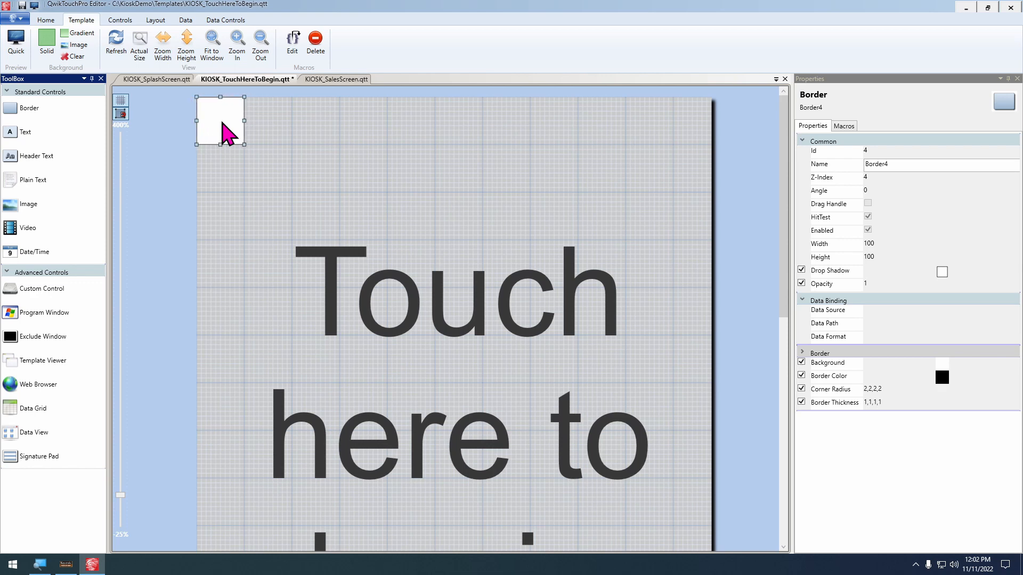
Set the new border's thickness and corner radius to 0
left_click(45, 20)
left_click(235, 35)
left_click_drag(226, 48, 174, 68)
type("0")
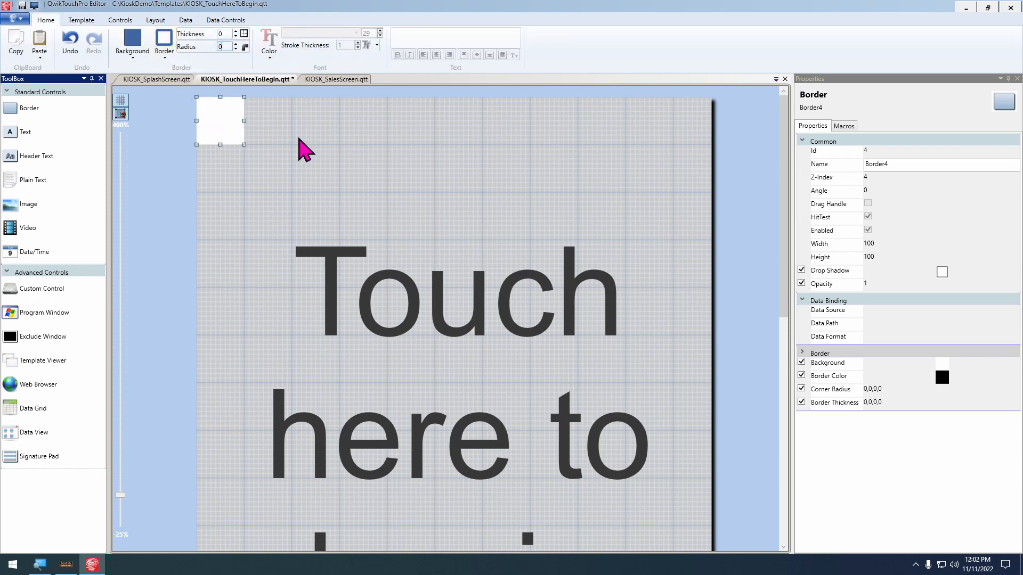
Stretch the border to the template's full width of 1080 and to a height of about 990
left_click_drag(245, 122, 713, 136)
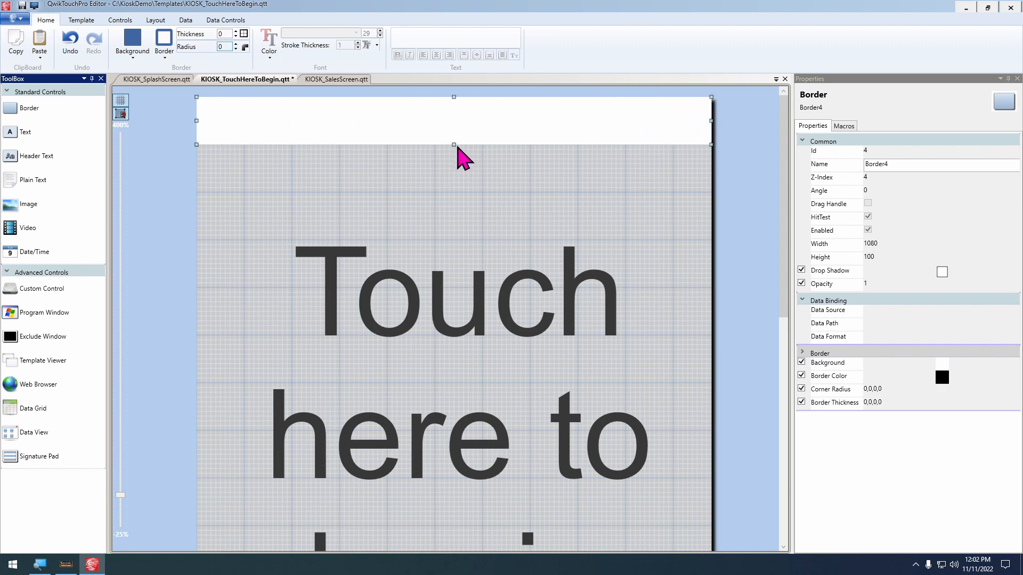
left_click_drag(454, 145, 468, 568)
scroll(379, 421, "down", 1)
scroll(396, 320, "down", 1)
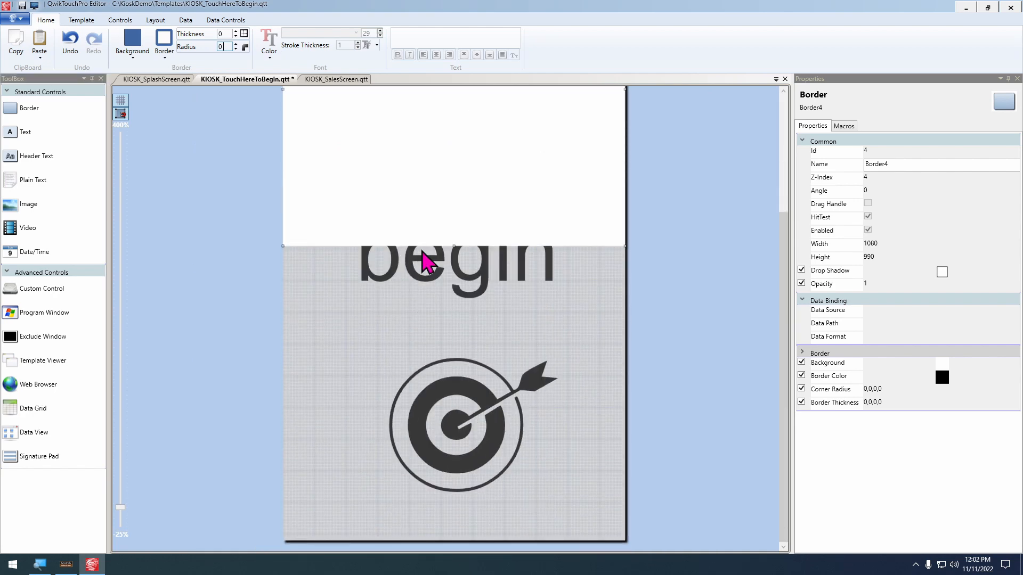
Extend the border to a height of 1920 so it covers the whole template, and name it brdTouchHereOverlay
left_click(383, 303)
left_click(382, 214)
key("shift+Down")
key("shift+Down")
key("shift+Down")
key("shift+Down")
key("shift+Down")
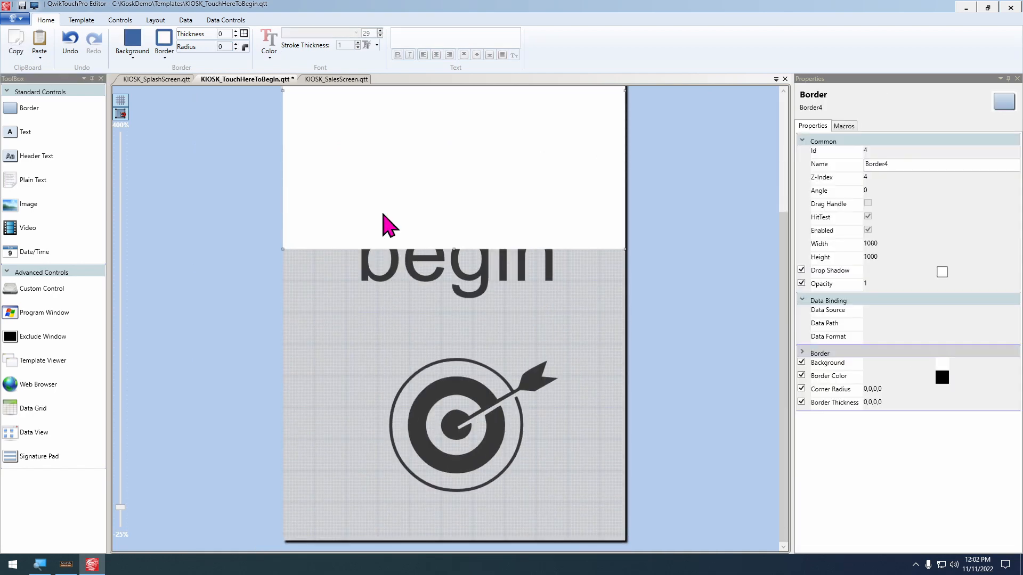
key("shift+Down")
key("shift+Down")
key("shift+Down")
key("shift+Down")
key("shift+Down")
key("shift+Down")
key("shift+Down")
key("shift+Down")
key("shift+Down")
key("shift+Down")
key("shift+Down")
key("shift+Down")
key("shift+Down")
key("shift+Down")
key("shift+Down")
key("shift+Down")
key("shift+Down")
key("shift+Down")
key("shift+Down")
key("shift+Down")
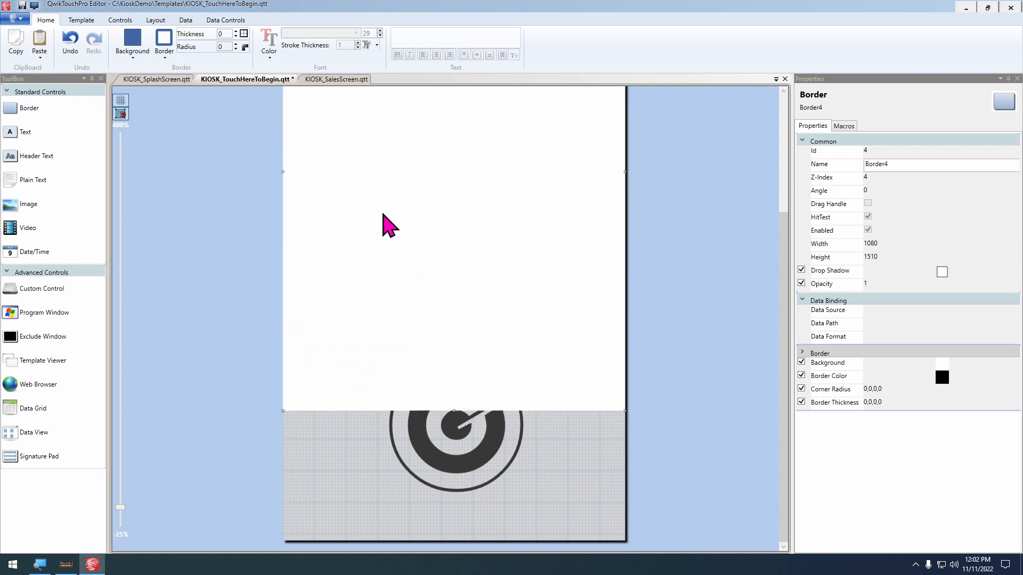
key("shift+Down")
key("shift+Down")
key("shift+Down")
key("shift+Down")
key("shift+Down")
key("shift+Down")
key("shift+Down")
key("shift+Down")
key("shift+Down")
key("shift+Down")
key("shift+Down")
key("shift+Down")
key("shift+Down")
key("shift+Down")
key("shift+Down")
key("shift+Down")
key("shift+Down")
key("shift+Down")
key("shift+Down")
key("shift+Down")
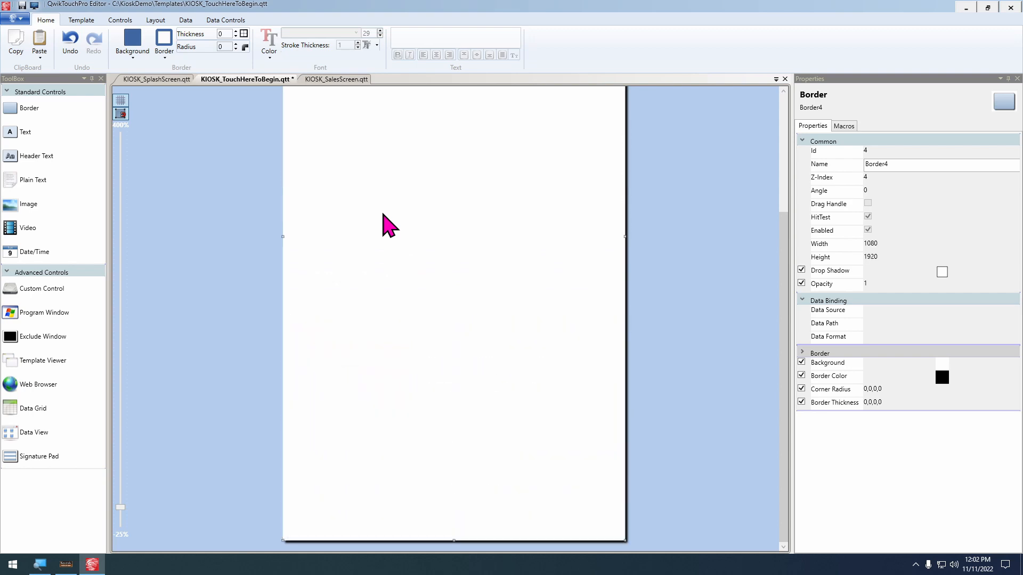
left_click(940, 164)
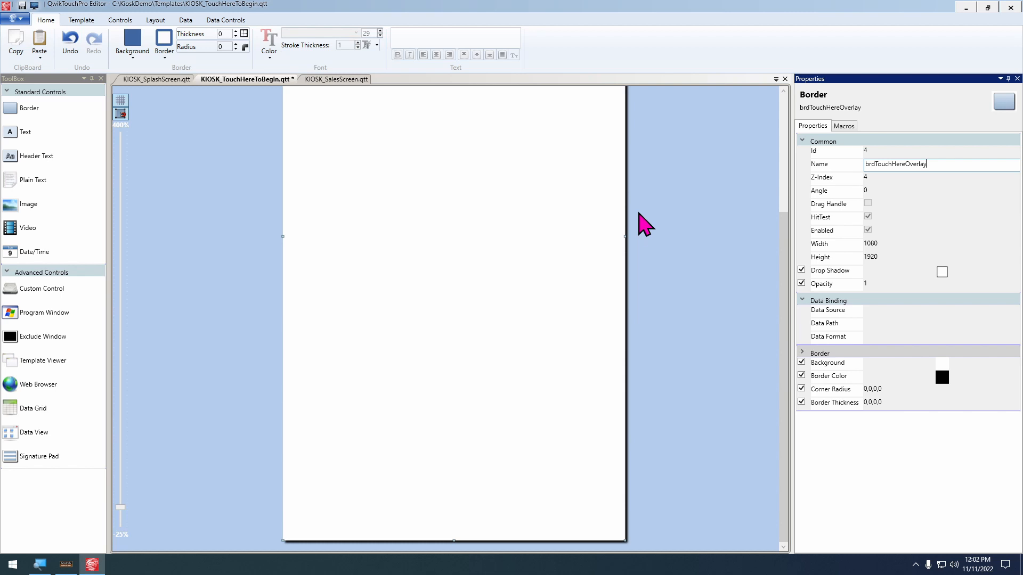
Add a Click macro to the overlay border that shows the KIOSK_SalesScreen.qtt template, declining to customize how it is displayed
scroll(692, 229, "down", 2)
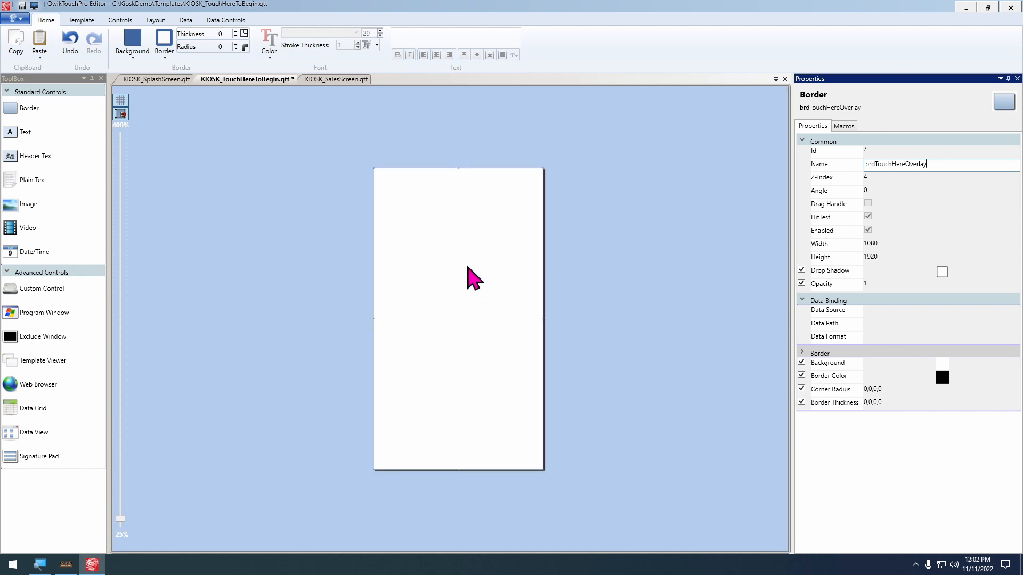
right_click(467, 268)
left_click(523, 419)
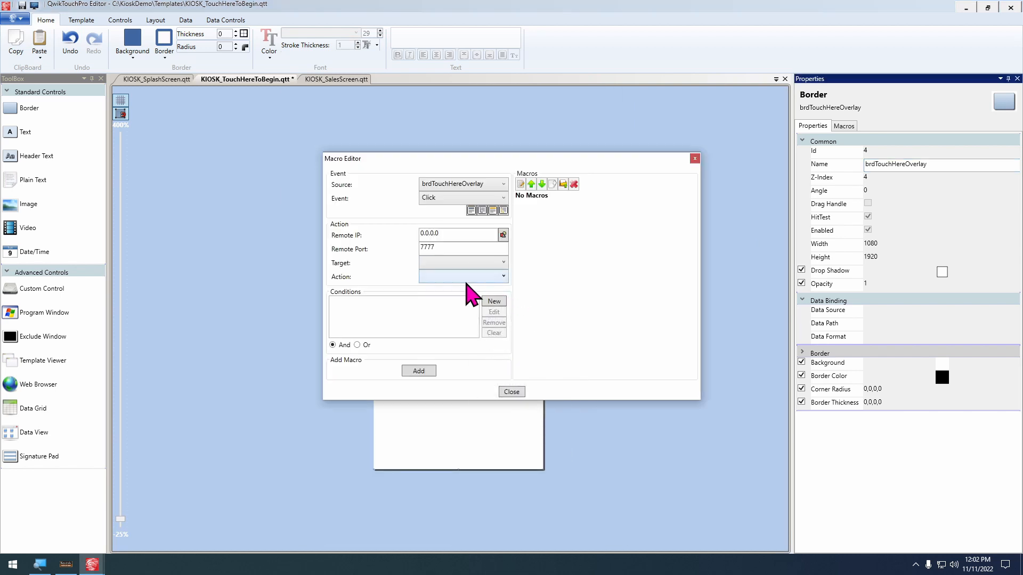
left_click(466, 263)
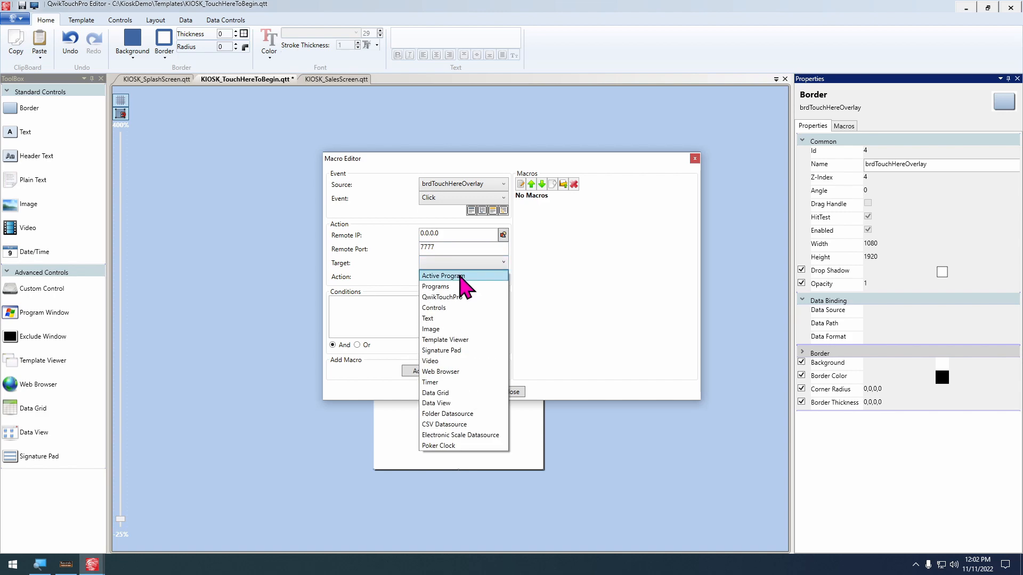
left_click(463, 297)
left_click(471, 277)
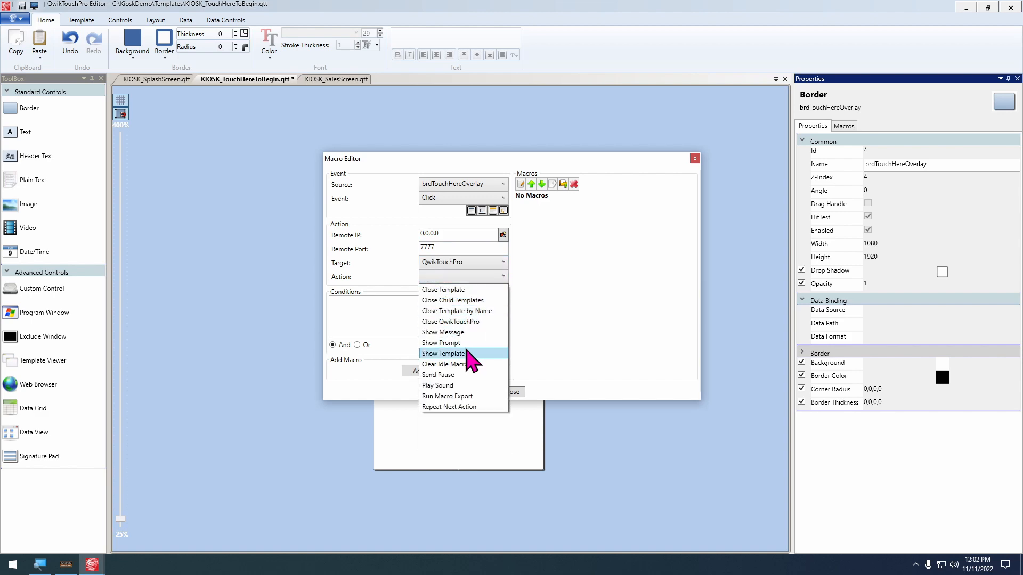
left_click(462, 353)
left_click(482, 310)
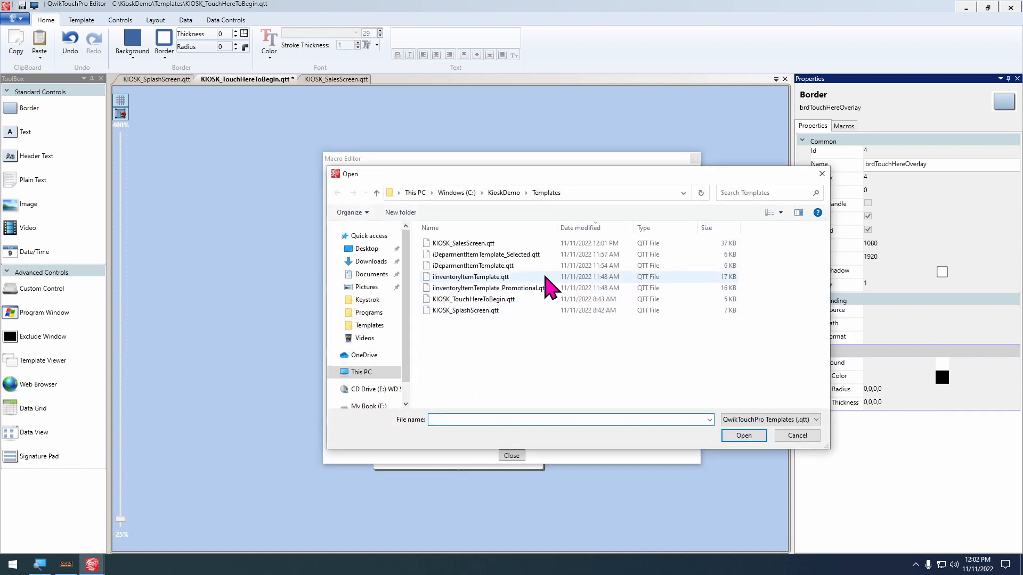
left_click(474, 245)
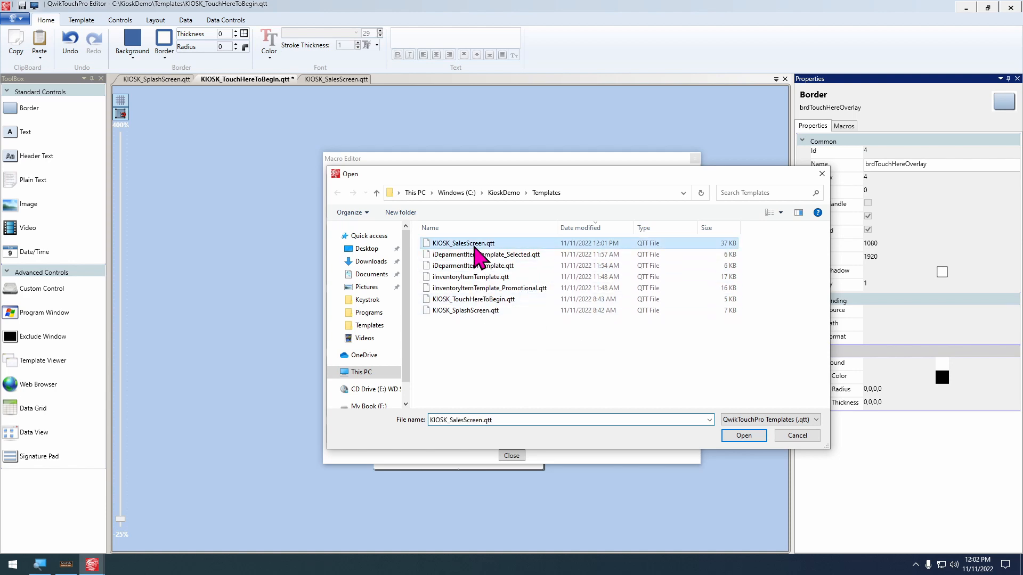
double_click(475, 245)
left_click(415, 434)
left_click(580, 312)
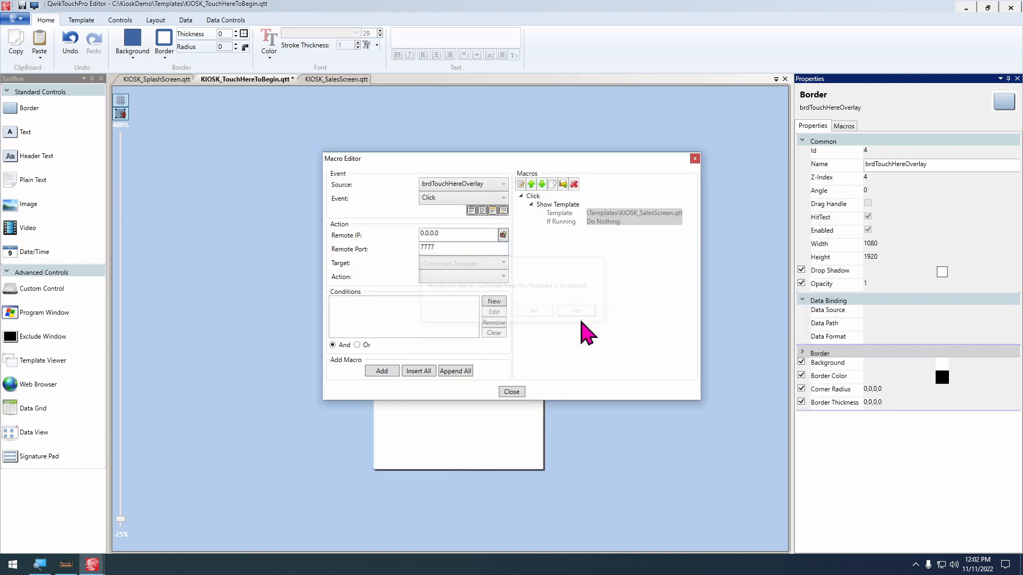
left_click(512, 392)
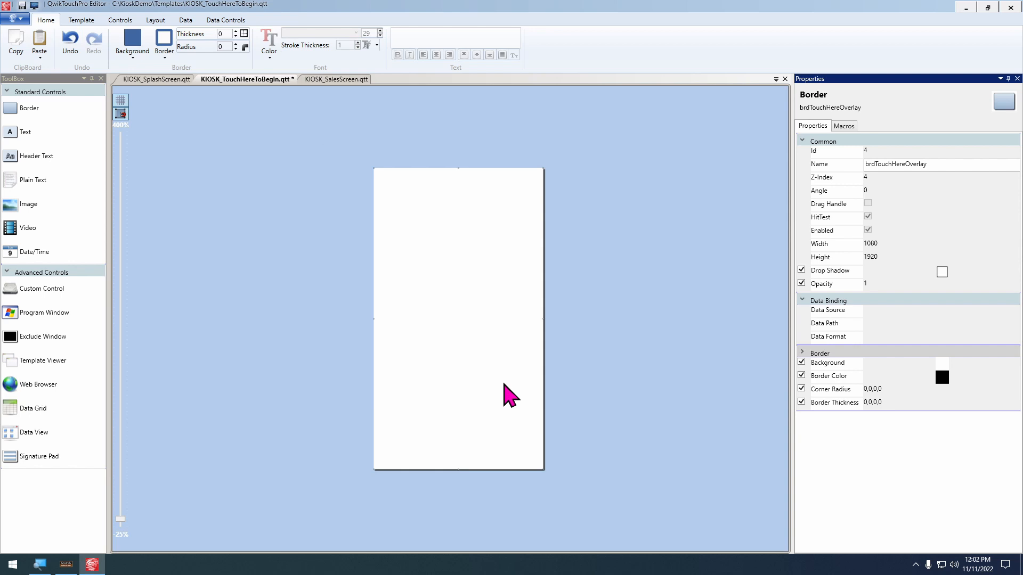
Set the overlay border's visibility to 0 and freeze it in place
scroll(481, 328, "up", 2)
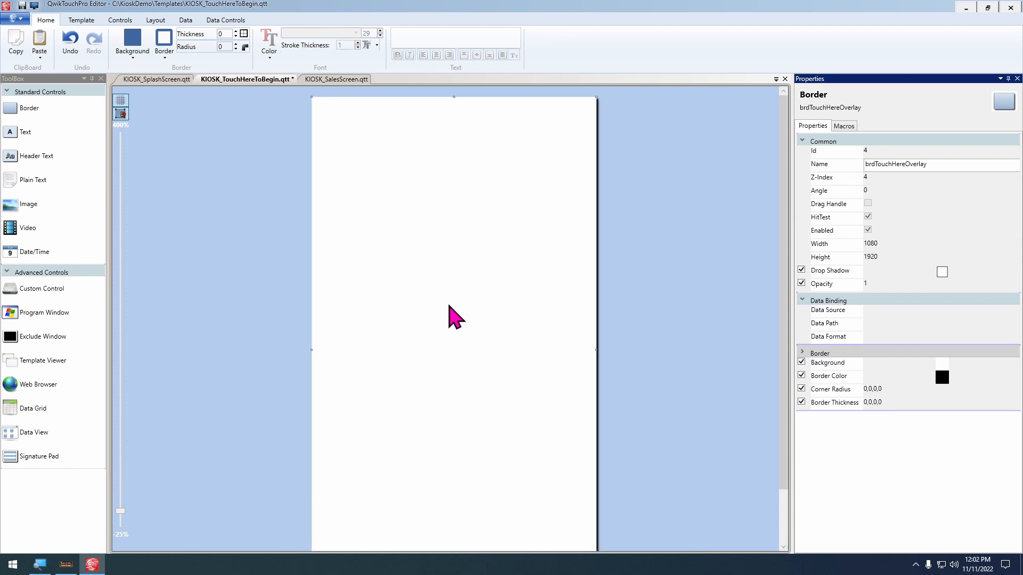
left_click(156, 20)
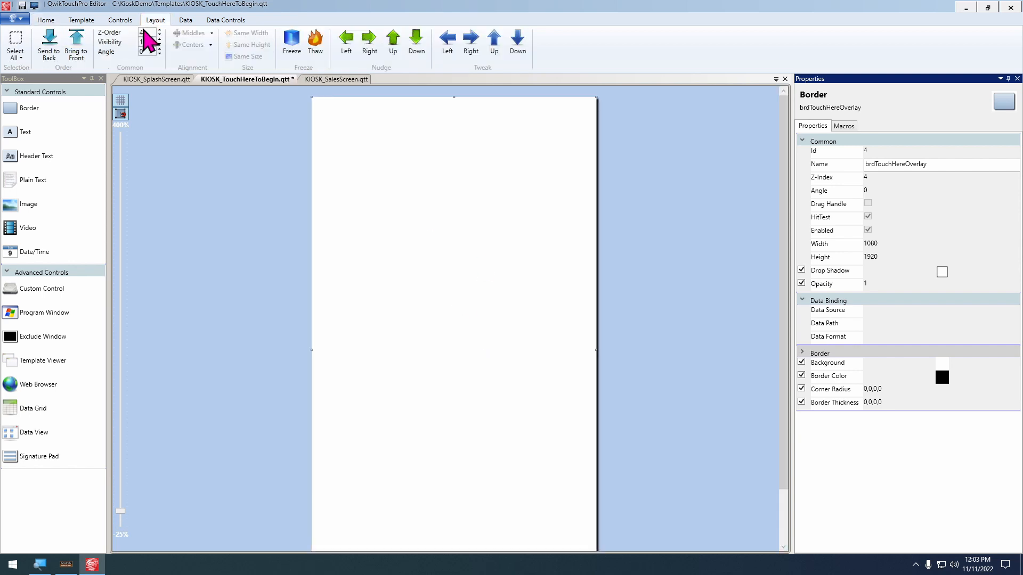
double_click(141, 42)
type("0")
key("Return")
scroll(608, 348, "down", 1)
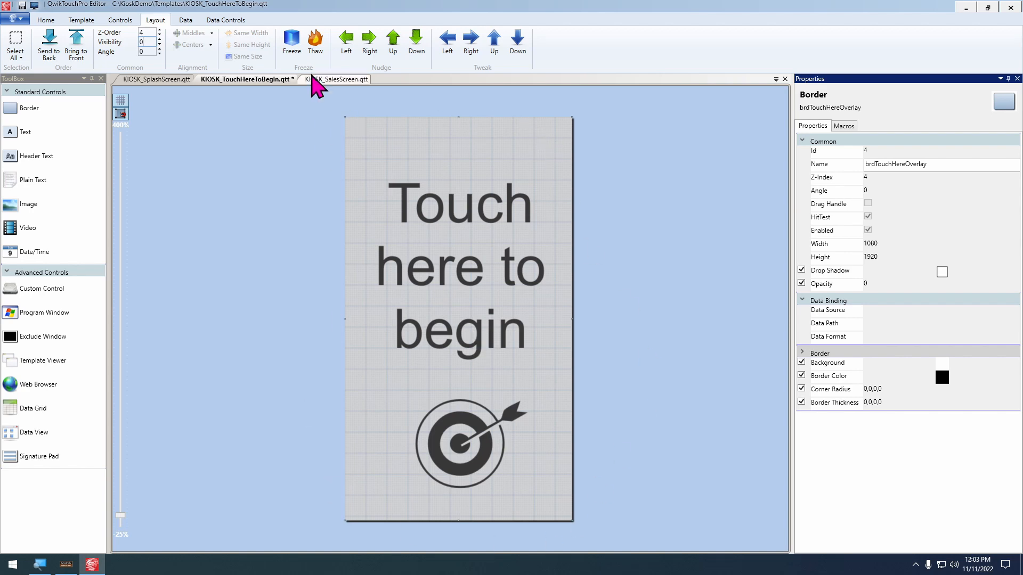
left_click(292, 49)
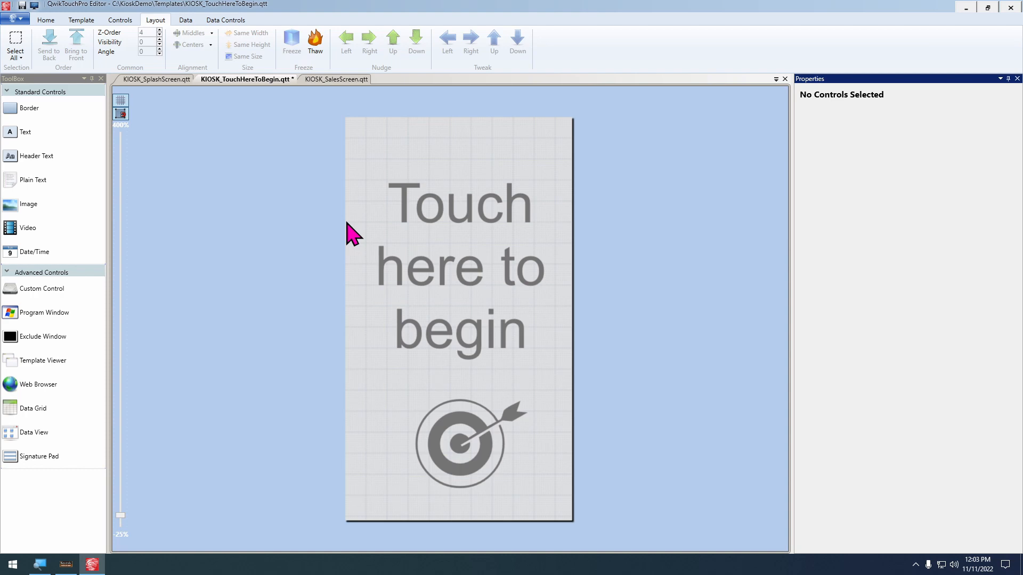
Select the "Touch here to begin" text and the target symbol beneath the frozen overlay, and save the template
left_click(475, 215)
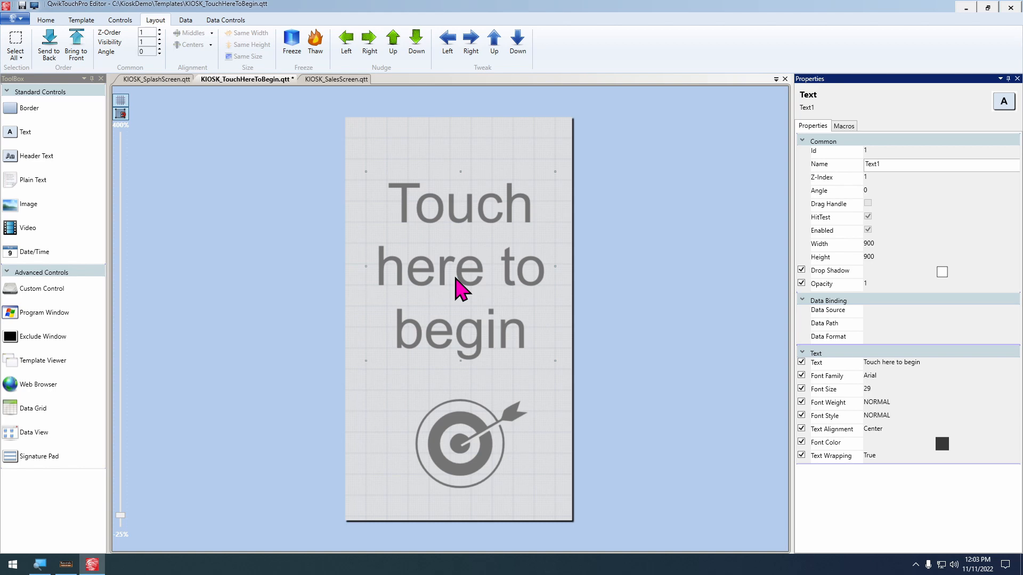
left_click(458, 464)
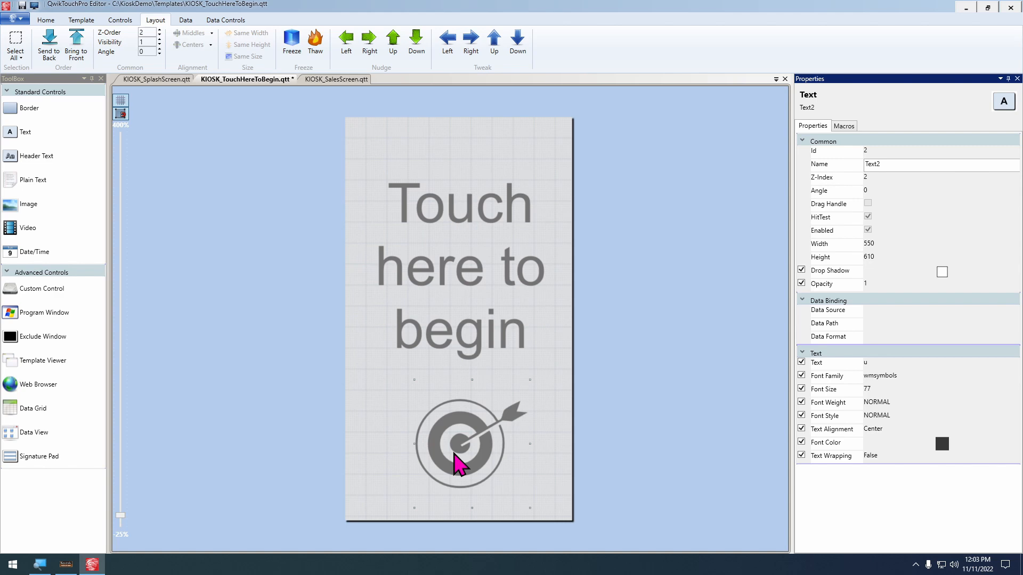
left_click(465, 303, "ctrl")
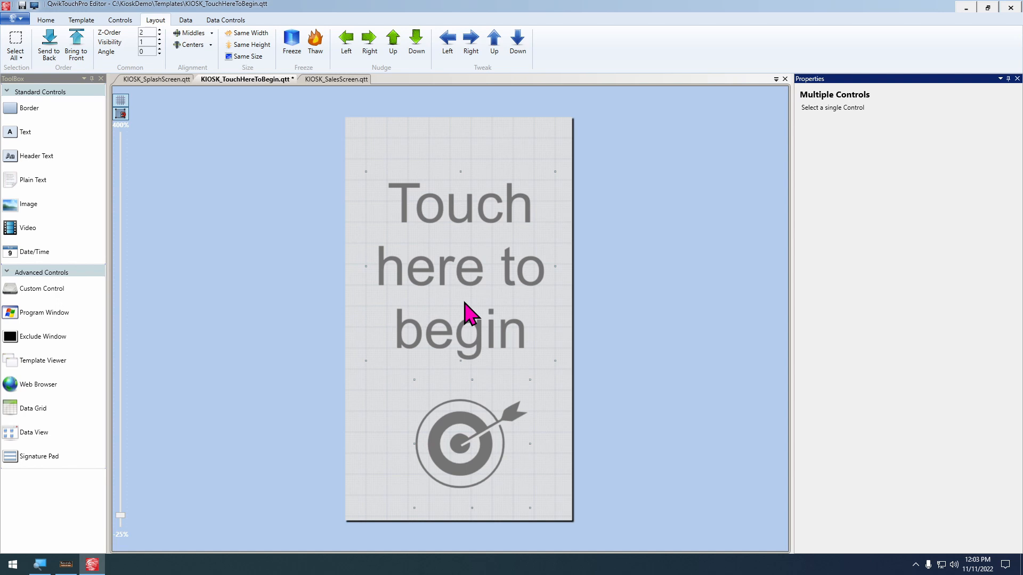
key("ctrl+s")
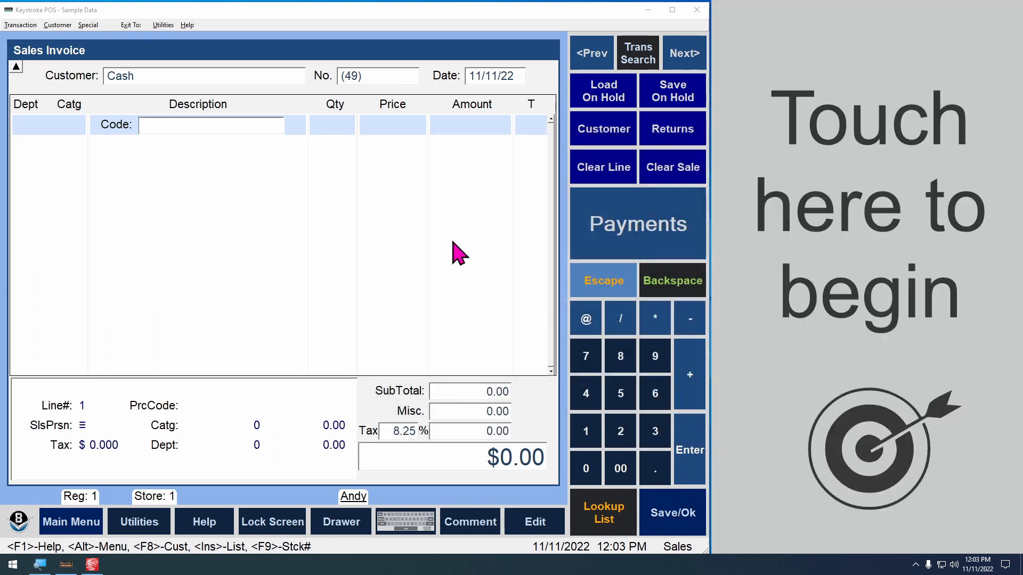
Test the running kiosk by starting a sale from the touch screen, cancelling it and starting again
left_click(832, 288)
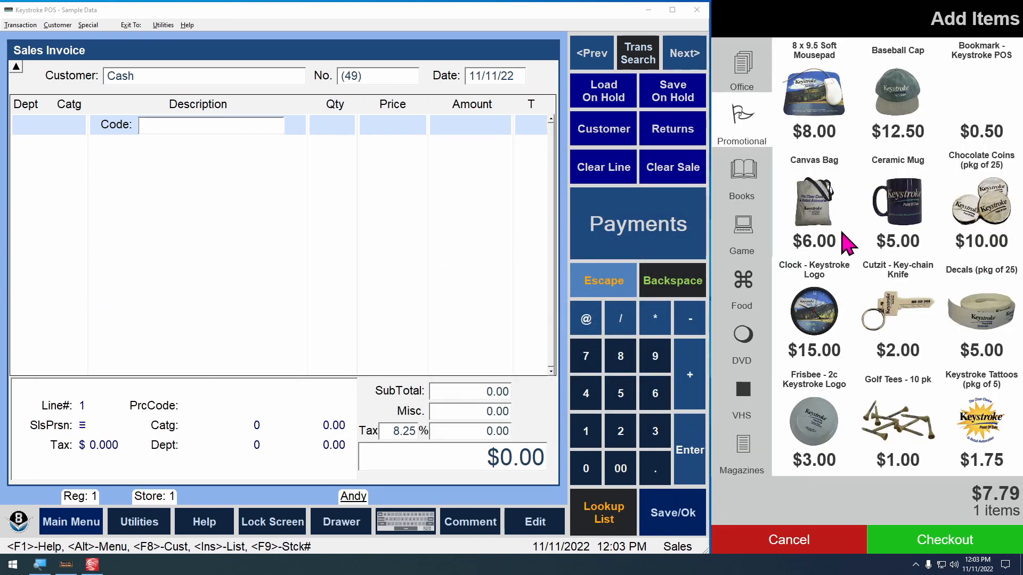
left_click(794, 539)
left_click(868, 434)
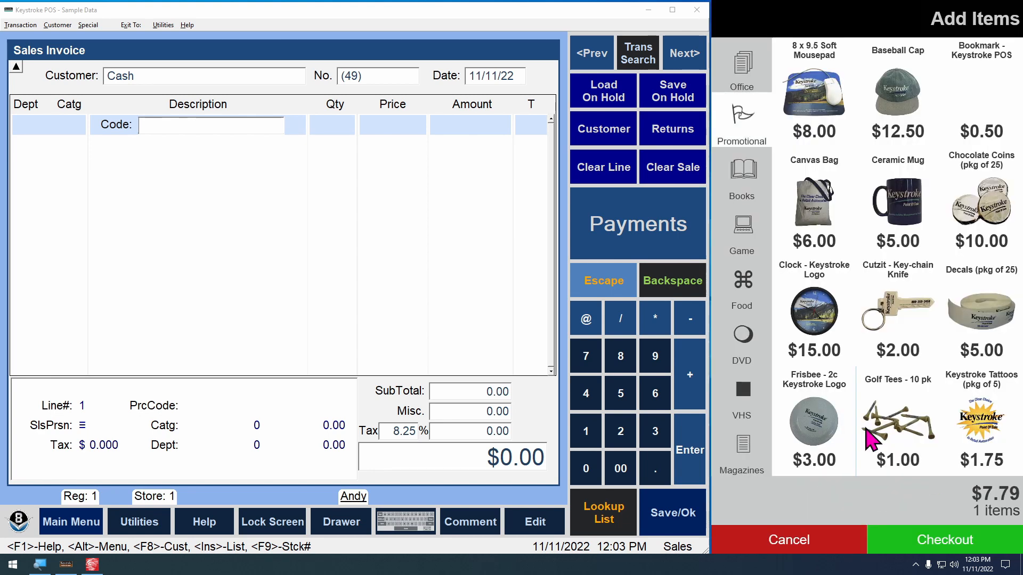